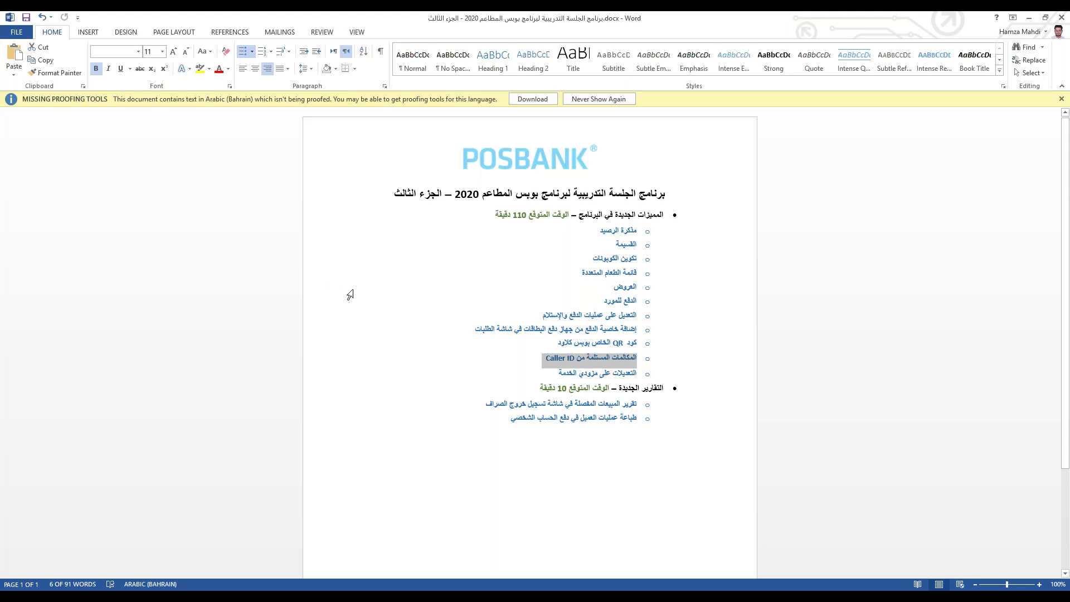
# Step: Highlight the new-reports agenda items in the Word document, then minimize Word to reveal the POS
pyautogui.moveTo(497, 428); pyautogui.dragTo(663, 387)
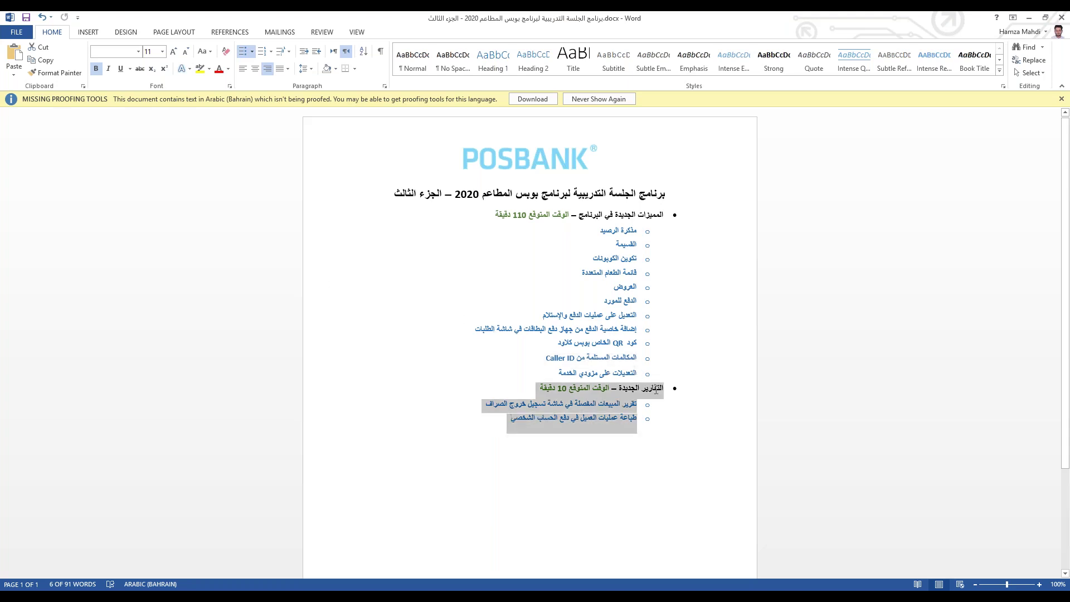
pyautogui.click(606, 418)
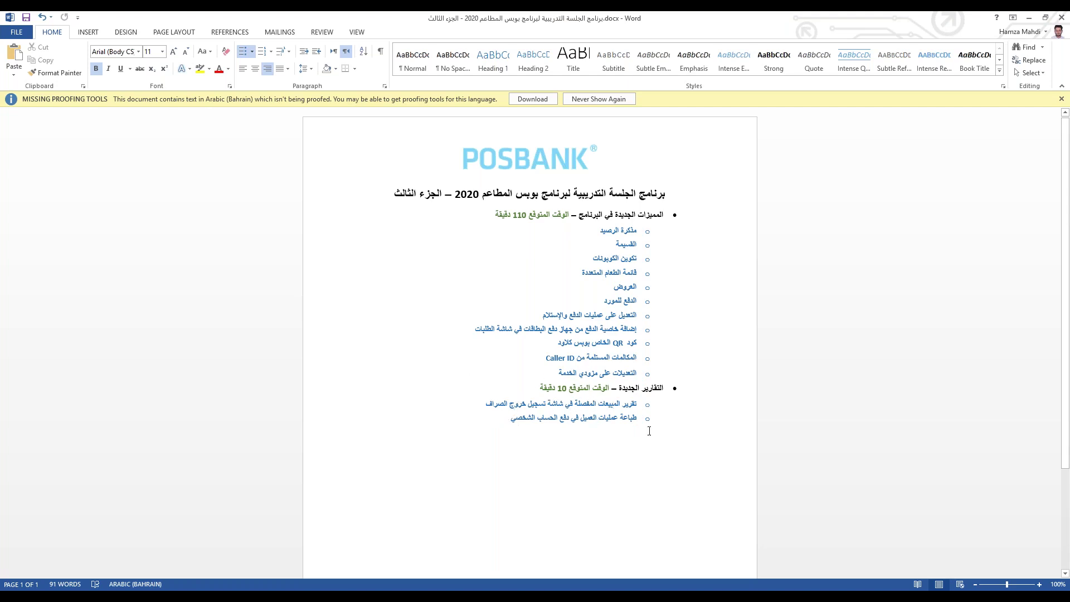
pyautogui.moveTo(598, 418); pyautogui.dragTo(638, 402)
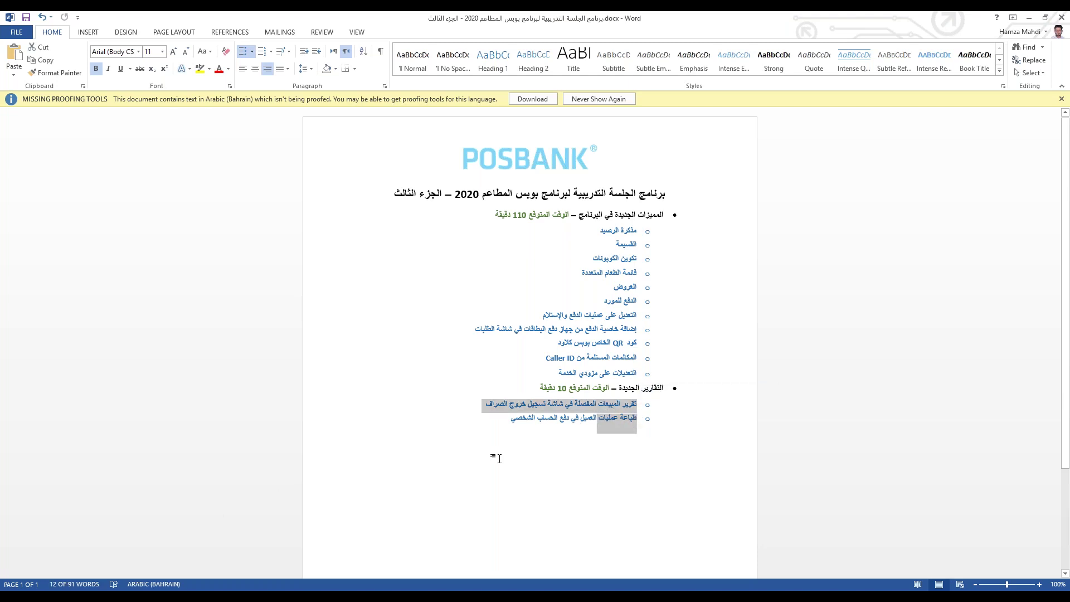
pyautogui.moveTo(496, 430); pyautogui.dragTo(651, 430)
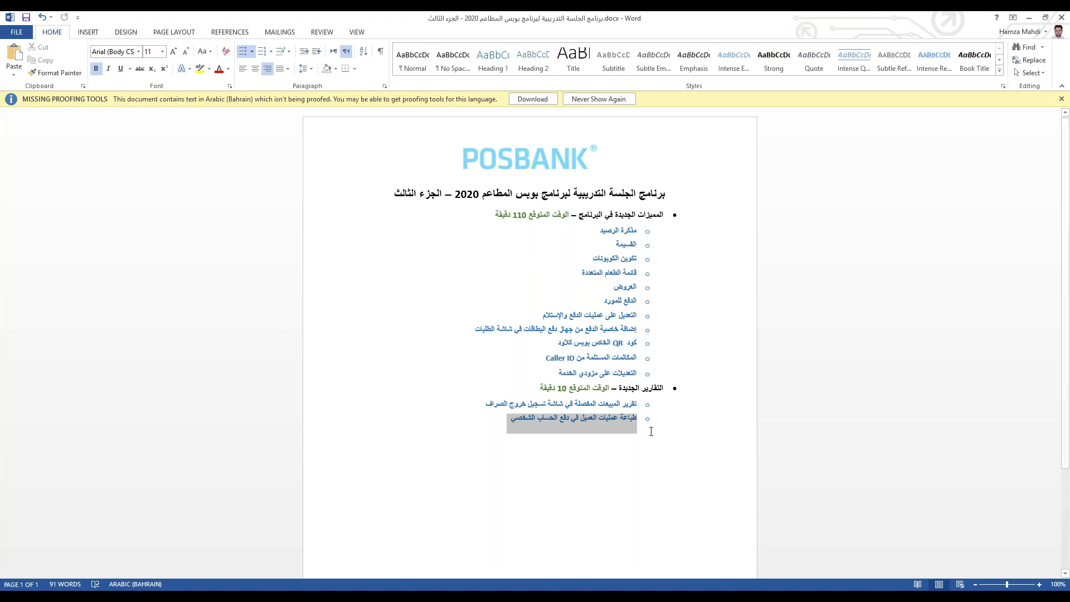
pyautogui.keyDown('shift'); pyautogui.click(612, 426); pyautogui.keyUp('shift')
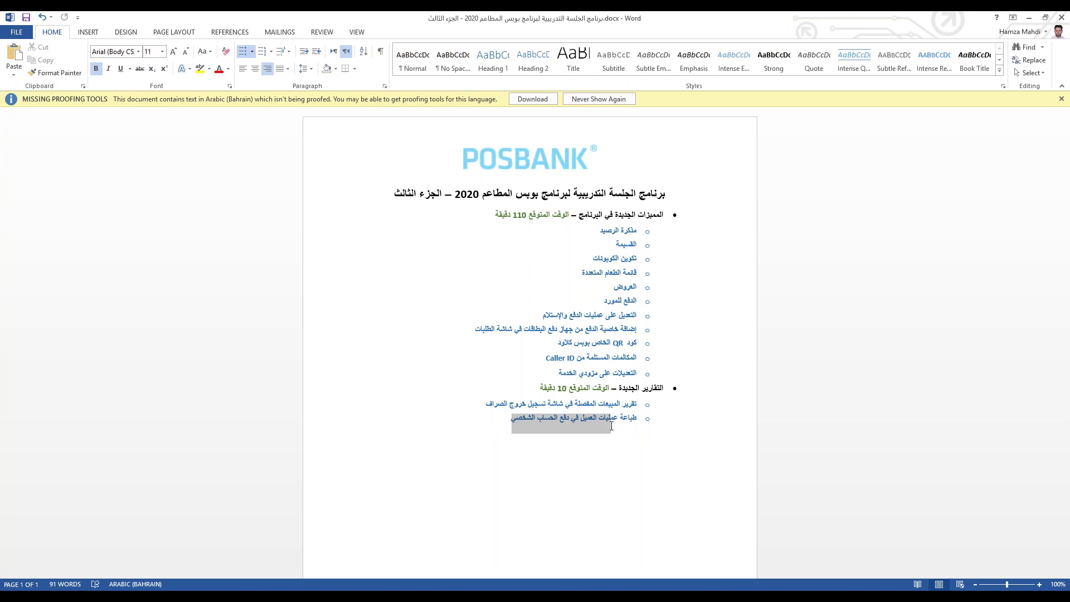
pyautogui.click(632, 230)
pyautogui.doubleClick(632, 230)
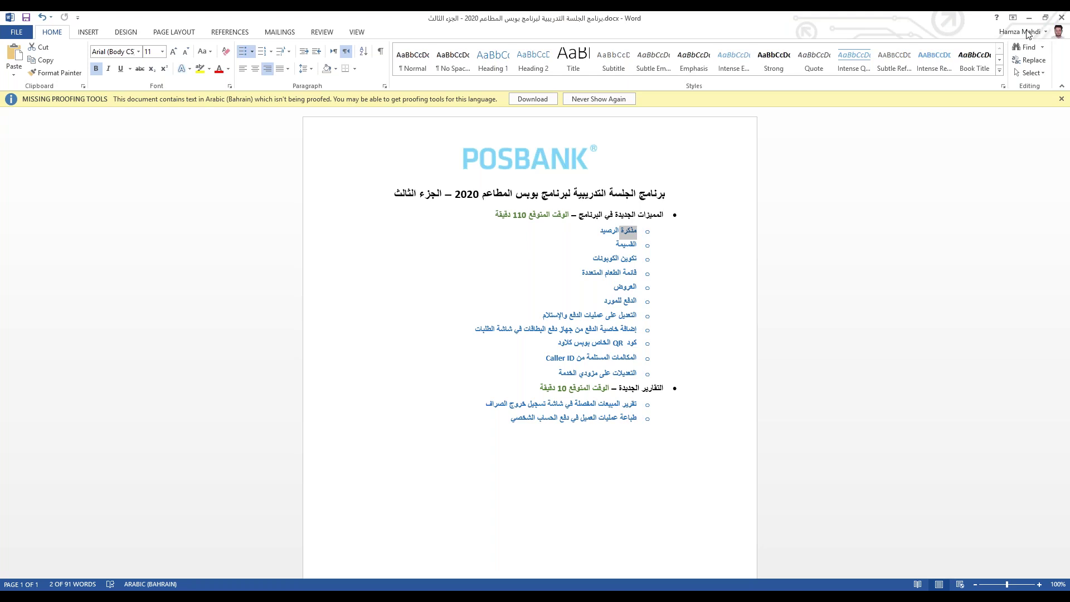
pyautogui.click(1029, 18)
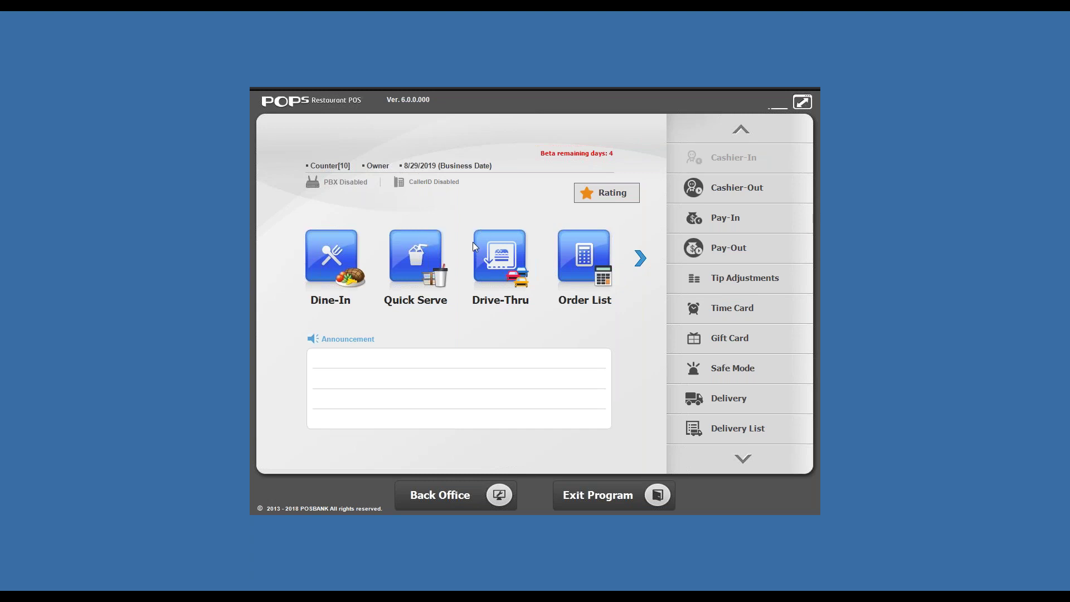
# Step: Start a Quick Serve take-out order with House Salad, Mushroom Salad and Salad
pyautogui.click(429, 253)
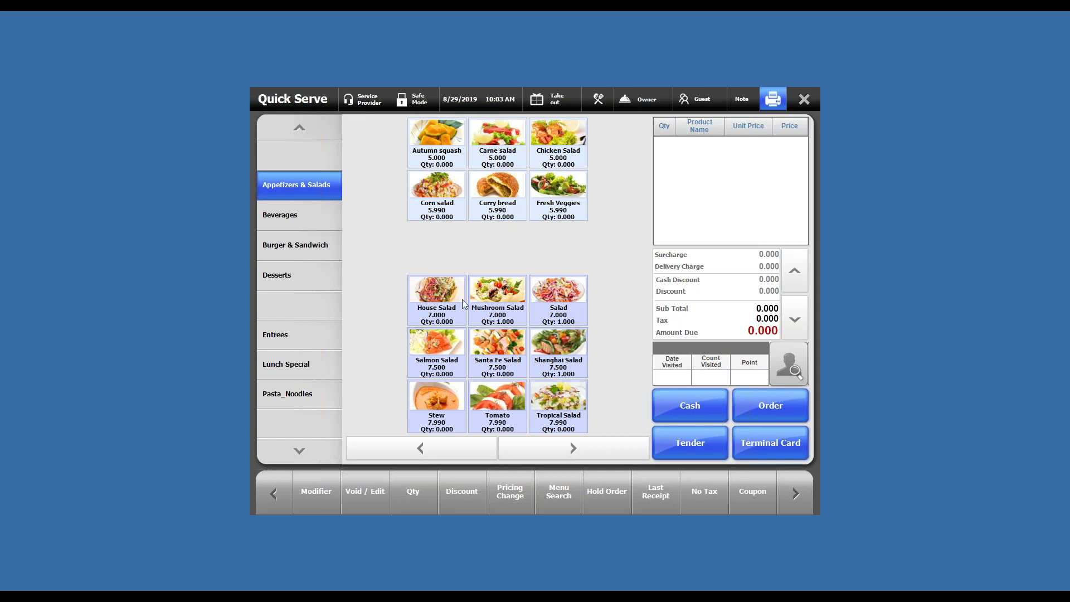
pyautogui.click(438, 301)
pyautogui.click(508, 296)
pyautogui.click(580, 300)
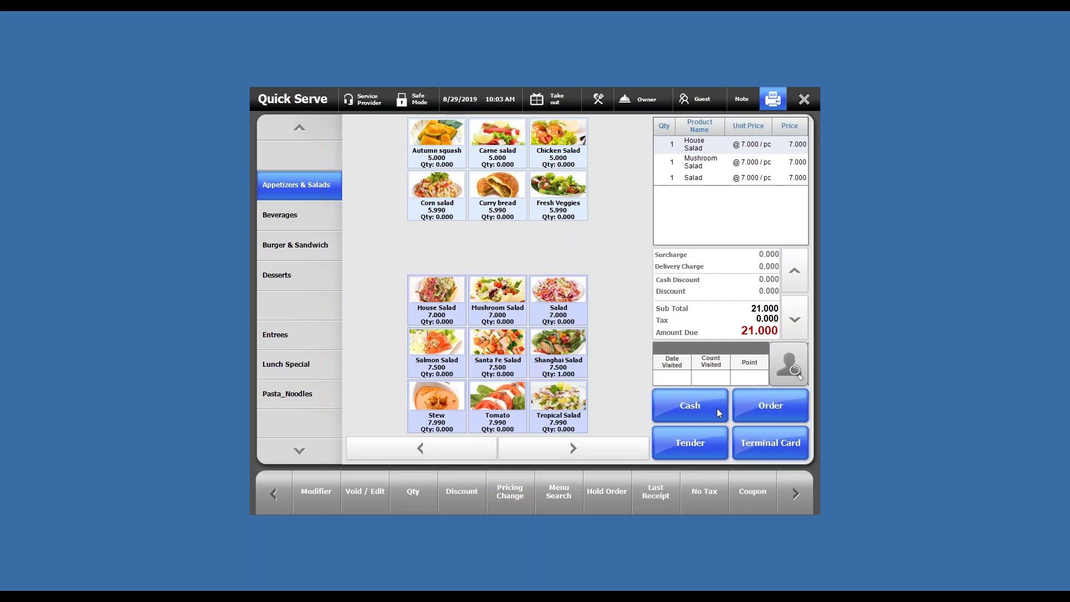
# Step: Pay the 21.000 total in cash and close the order screen
pyautogui.click(700, 443)
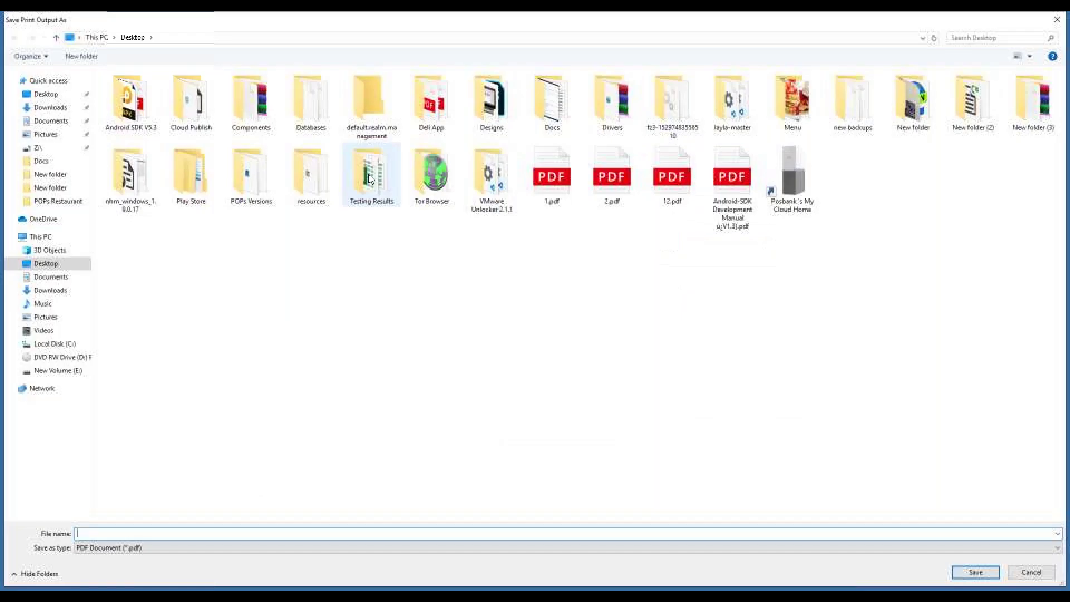
pyautogui.click(1057, 20)
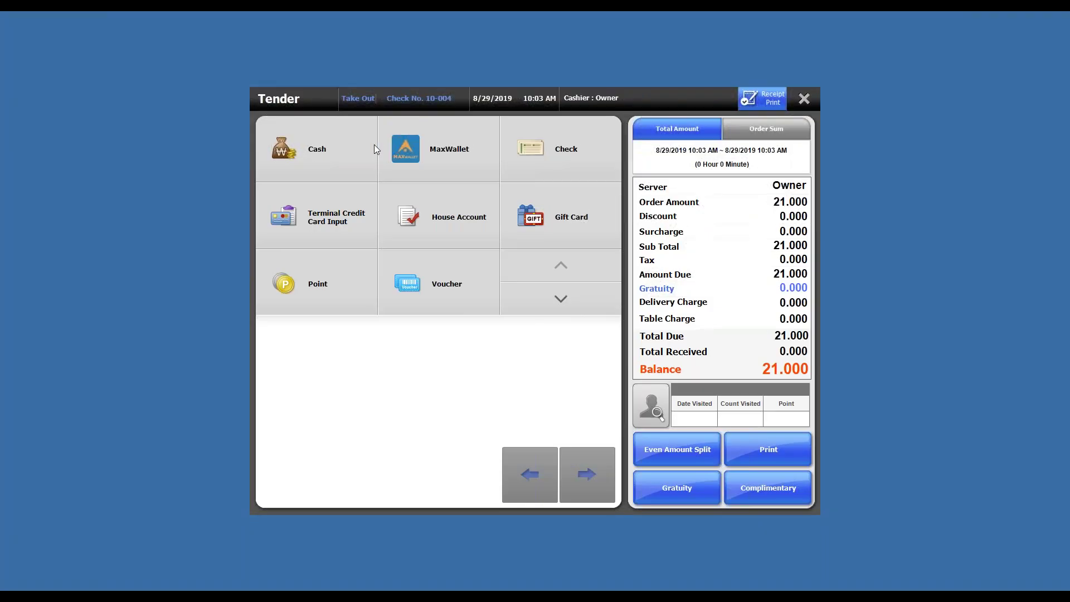
pyautogui.click(337, 138)
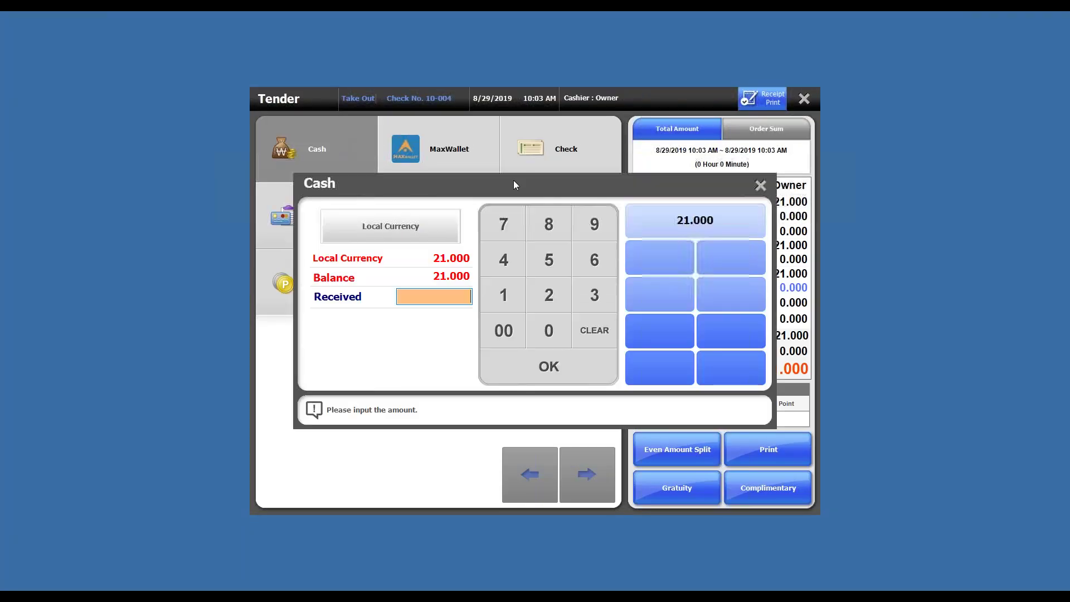
pyautogui.click(722, 232)
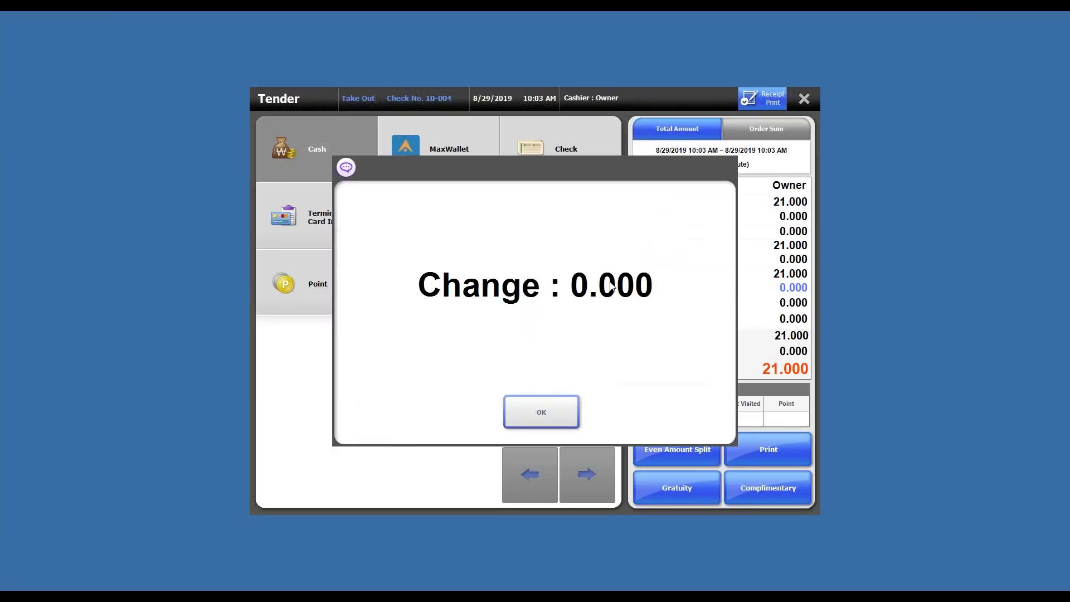
pyautogui.click(547, 416)
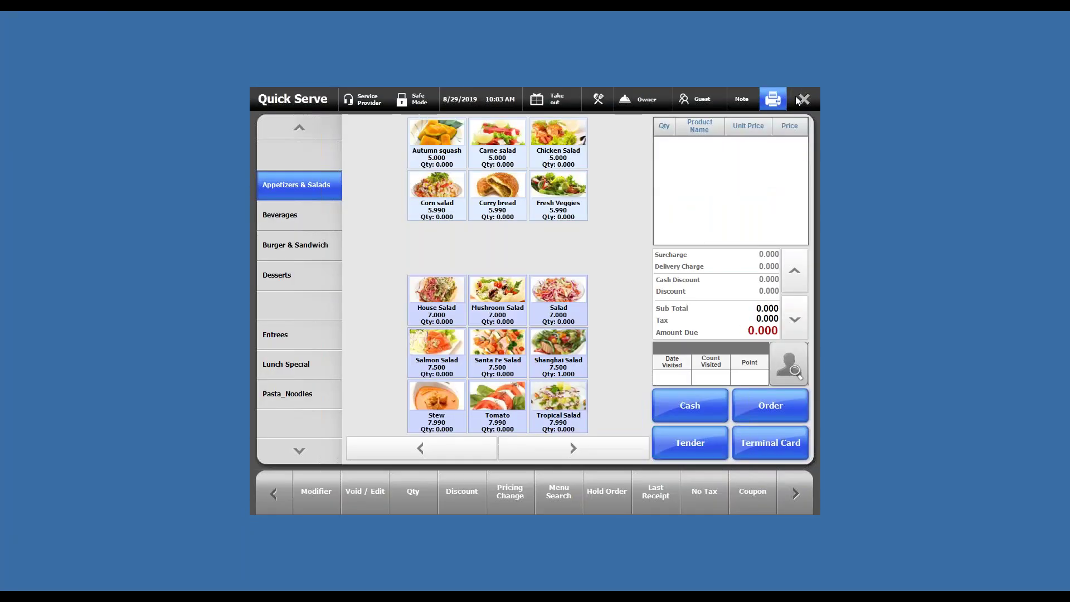
pyautogui.click(802, 101)
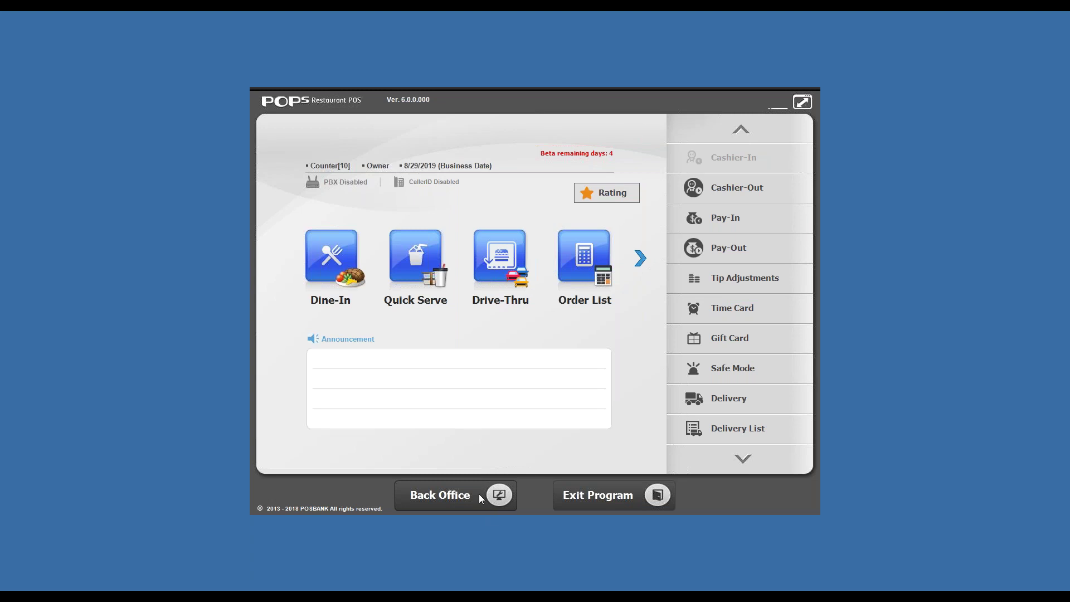
# Step: Recall the latest 21.000 take-out receipt and confirm refunding its items
pyautogui.click(480, 496)
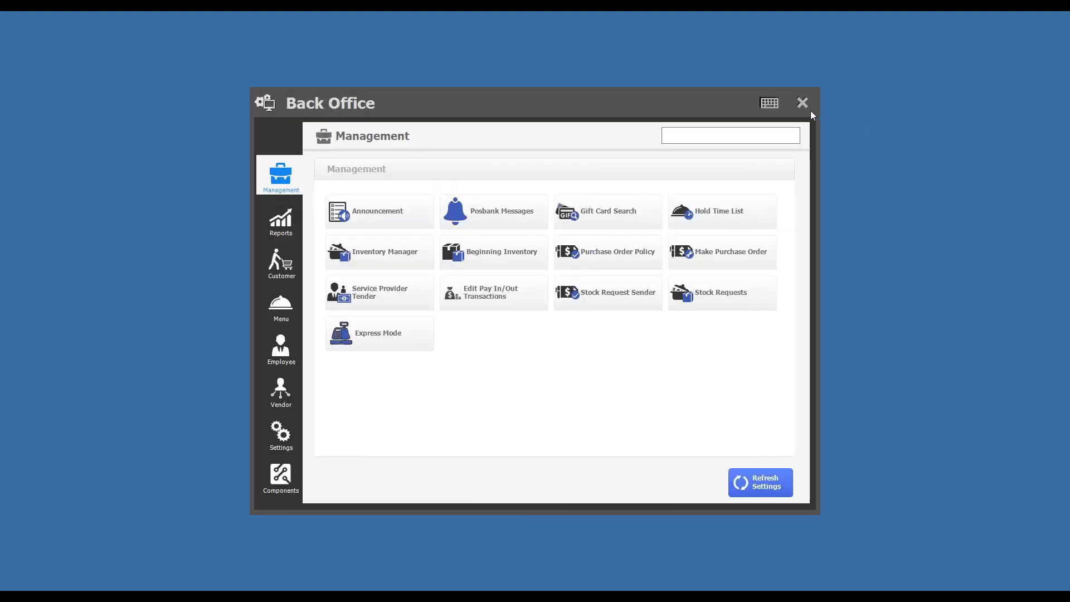
pyautogui.click(802, 103)
pyautogui.click(641, 256)
pyautogui.click(332, 259)
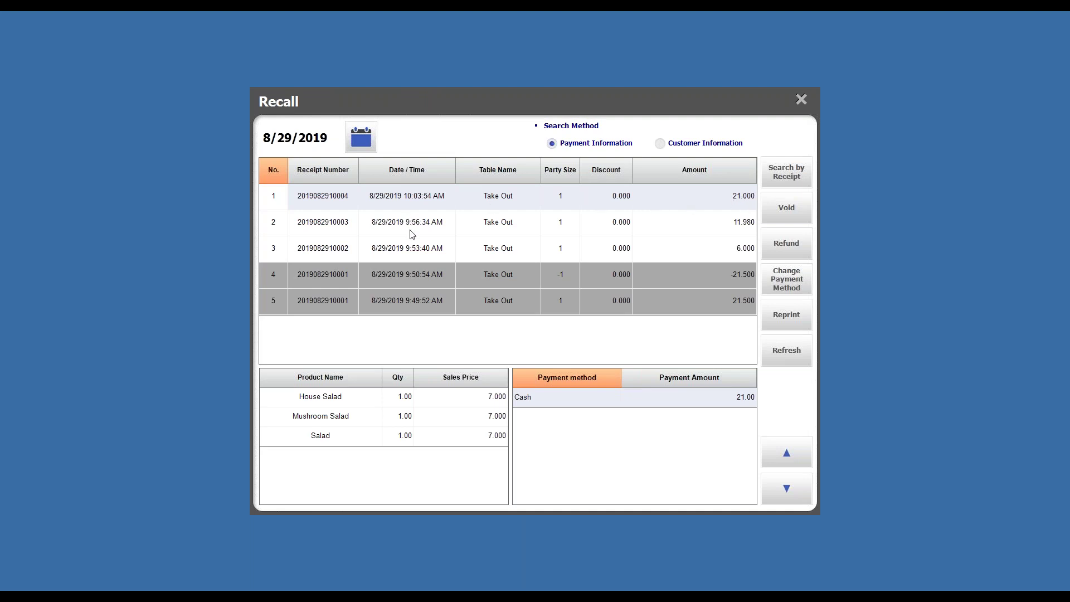
pyautogui.click(495, 204)
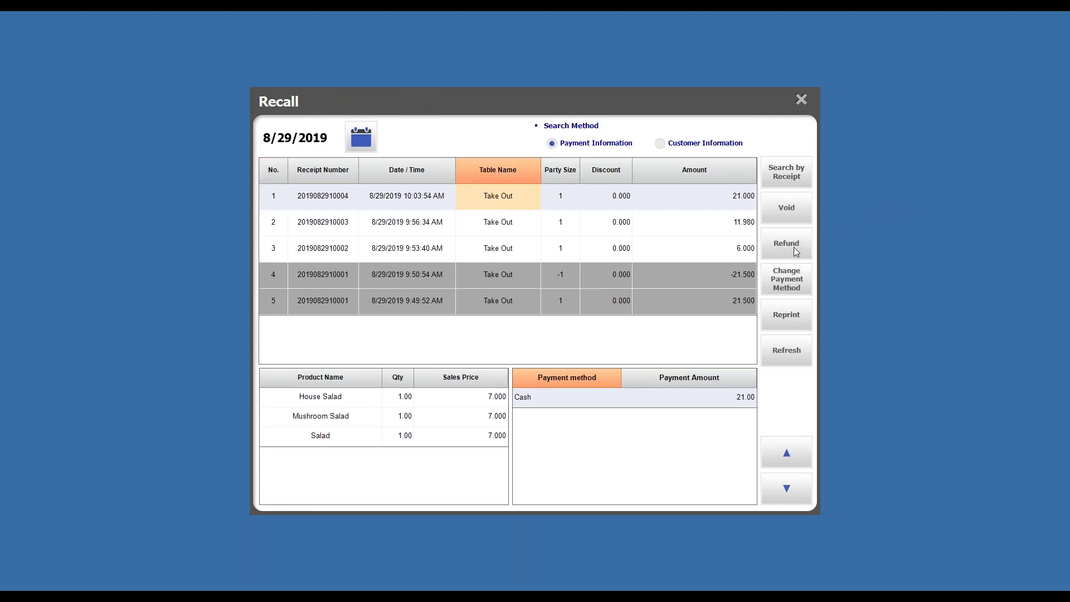
pyautogui.click(787, 247)
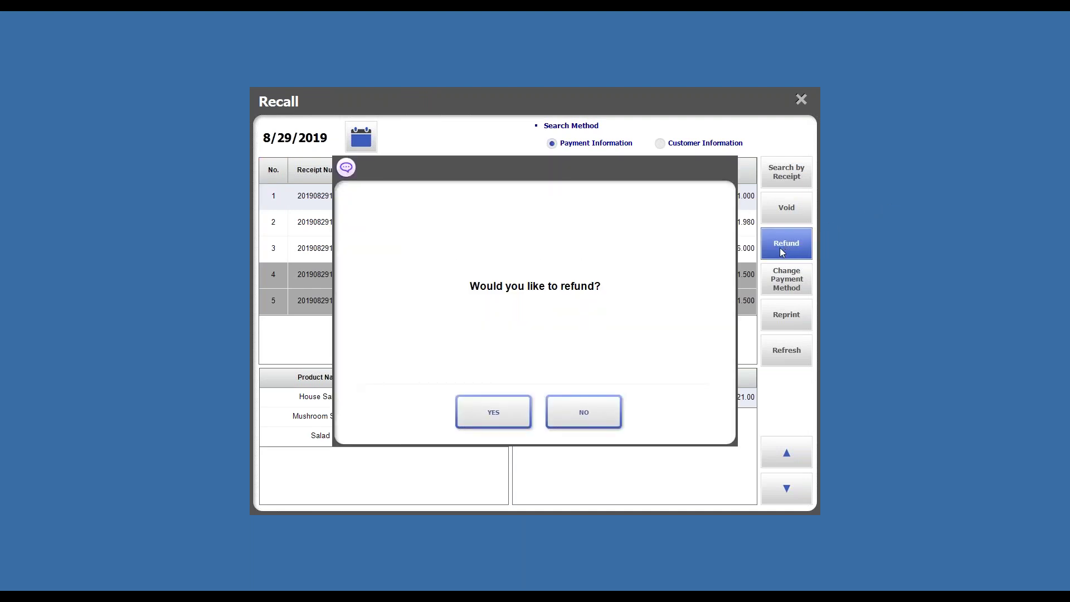
pyautogui.click(493, 413)
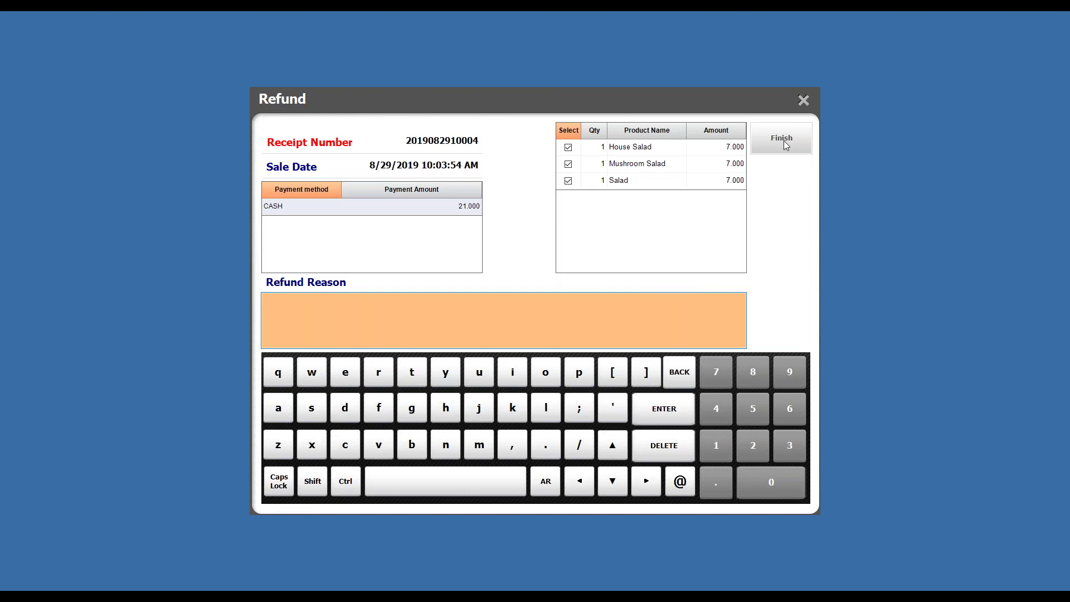
pyautogui.click(783, 143)
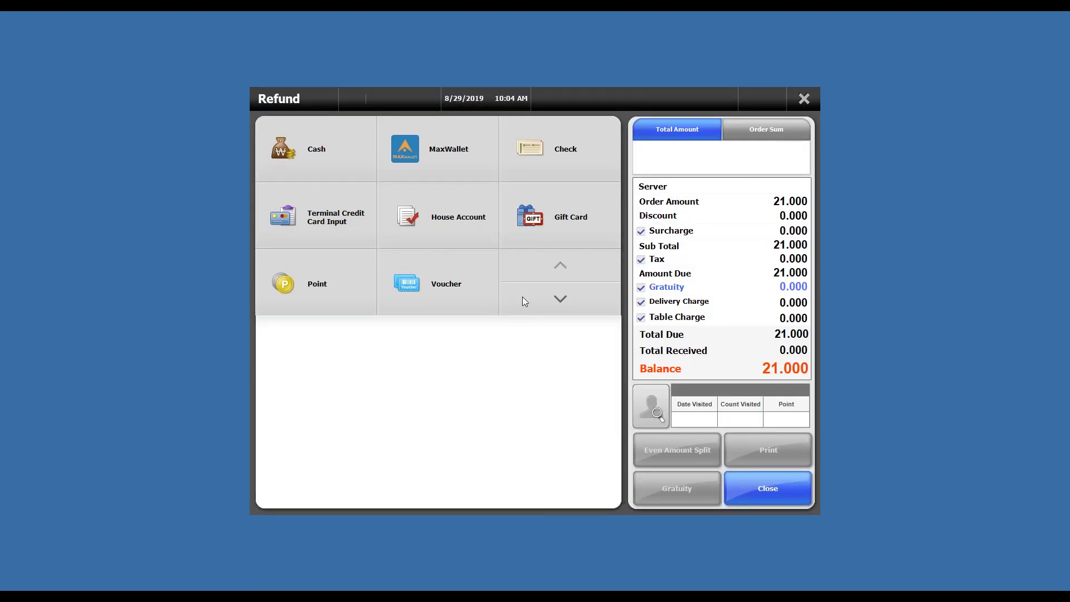
# Step: Refund the 21.000 balance as a credit note, recording its validation number in Notepad
pyautogui.click(585, 306)
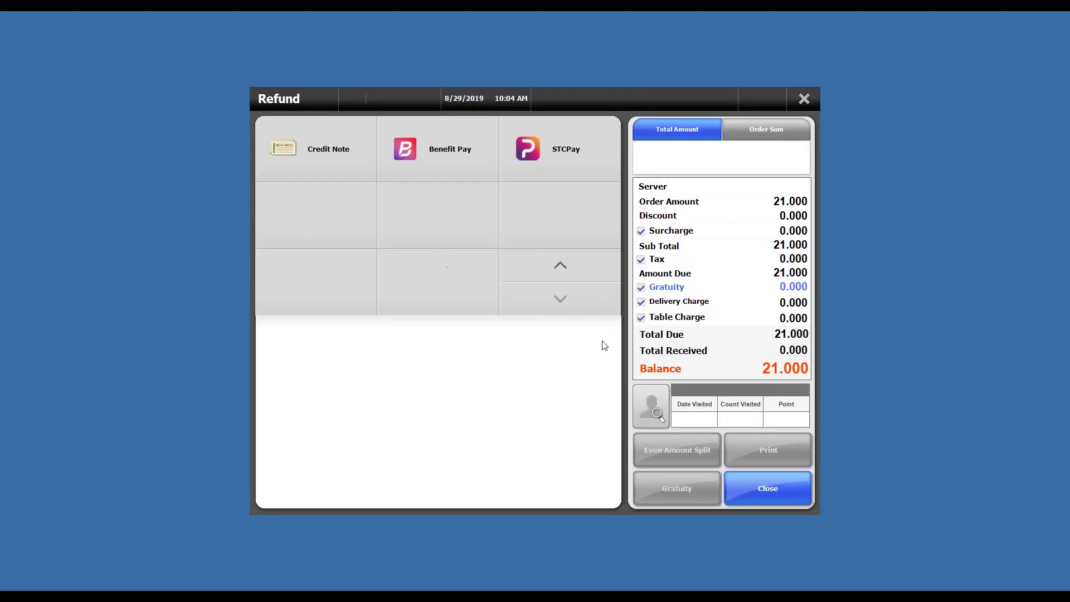
pyautogui.moveTo(761, 368); pyautogui.dragTo(809, 368)
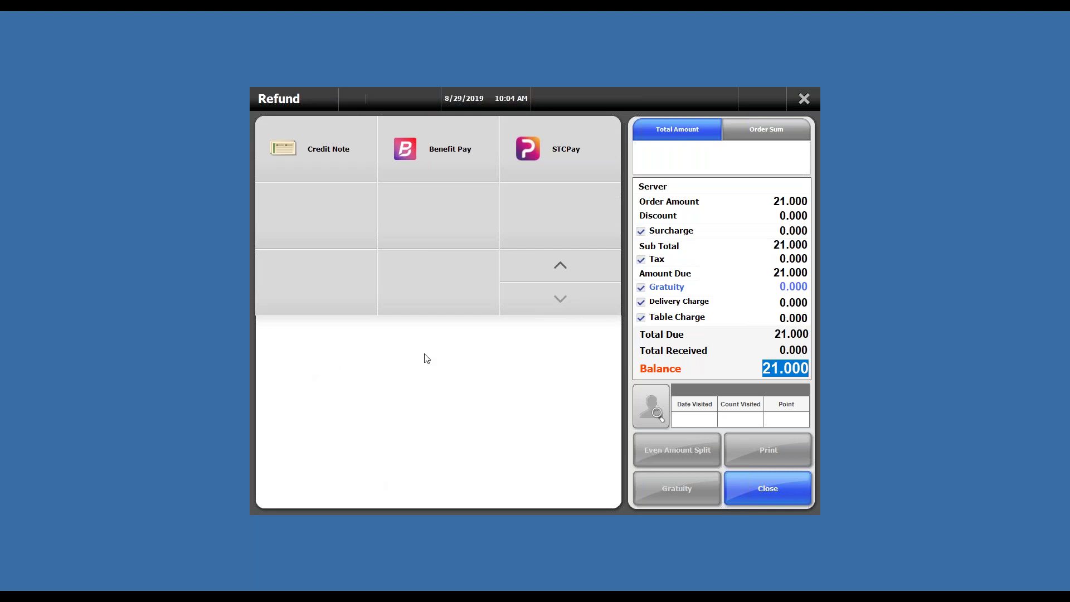
pyautogui.click(333, 159)
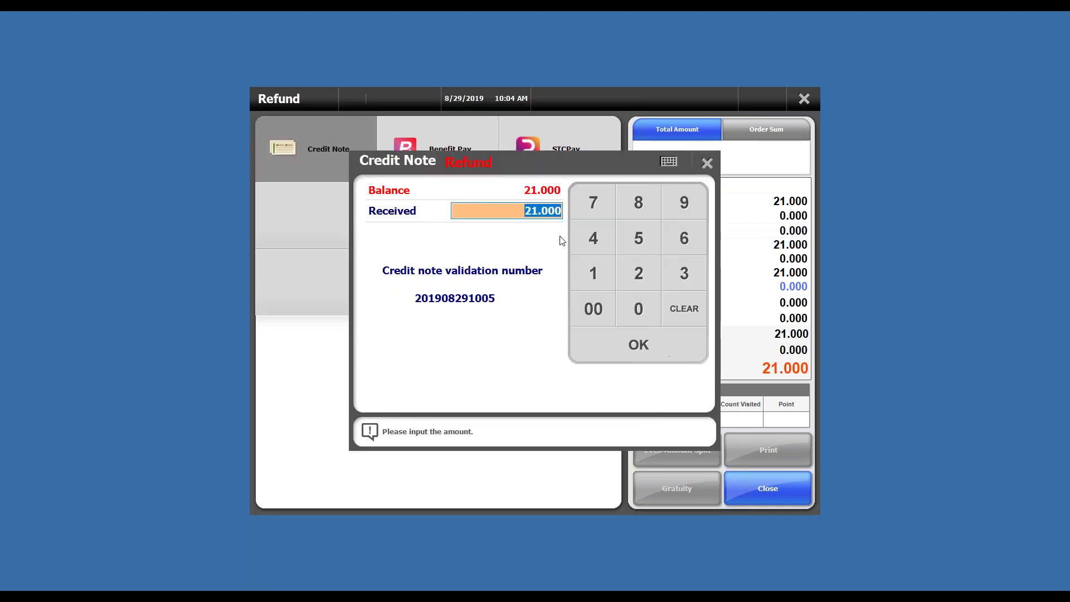
pyautogui.click(359, 585)
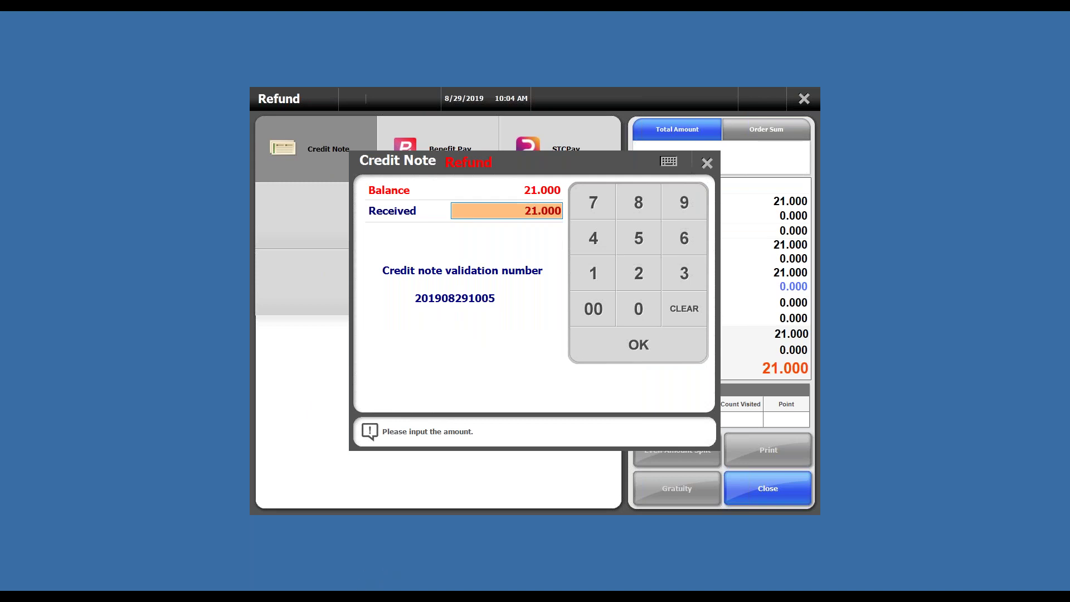
pyautogui.moveTo(167, 393); pyautogui.dragTo(109, 393)
pyautogui.write('91005')
pyautogui.click(536, 340)
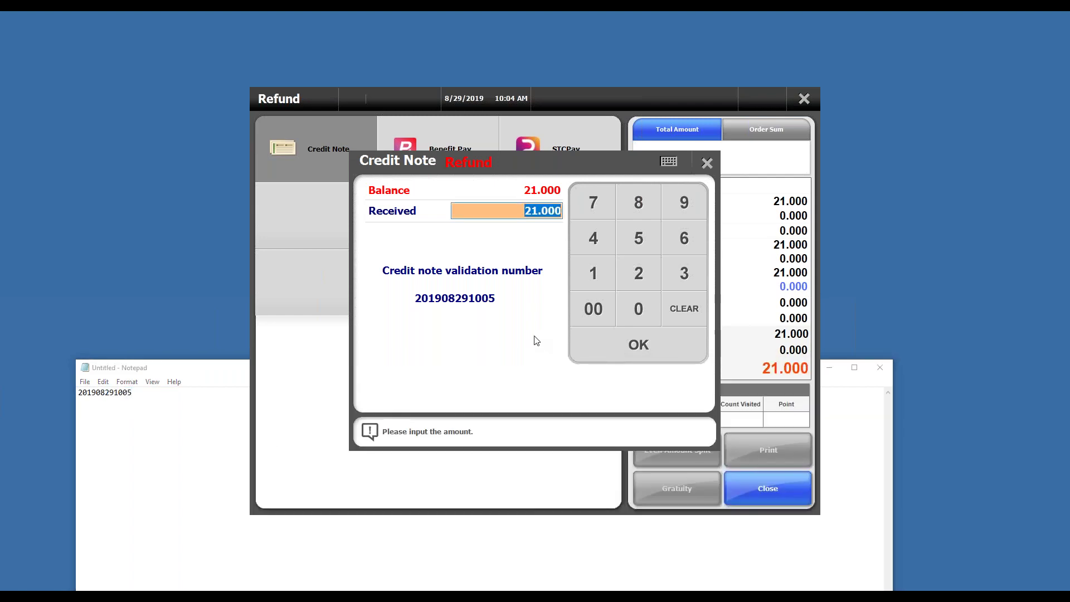
pyautogui.click(632, 352)
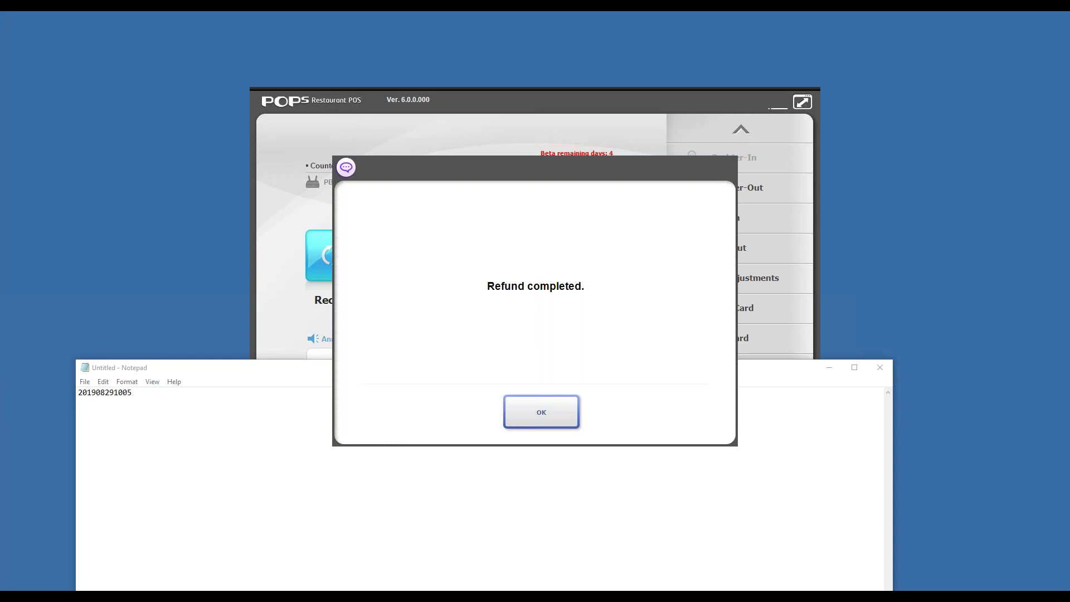
# Step: Dismiss the refund message, check the saved credit note number in Notepad, and return to the POS main screen
pyautogui.click(508, 404)
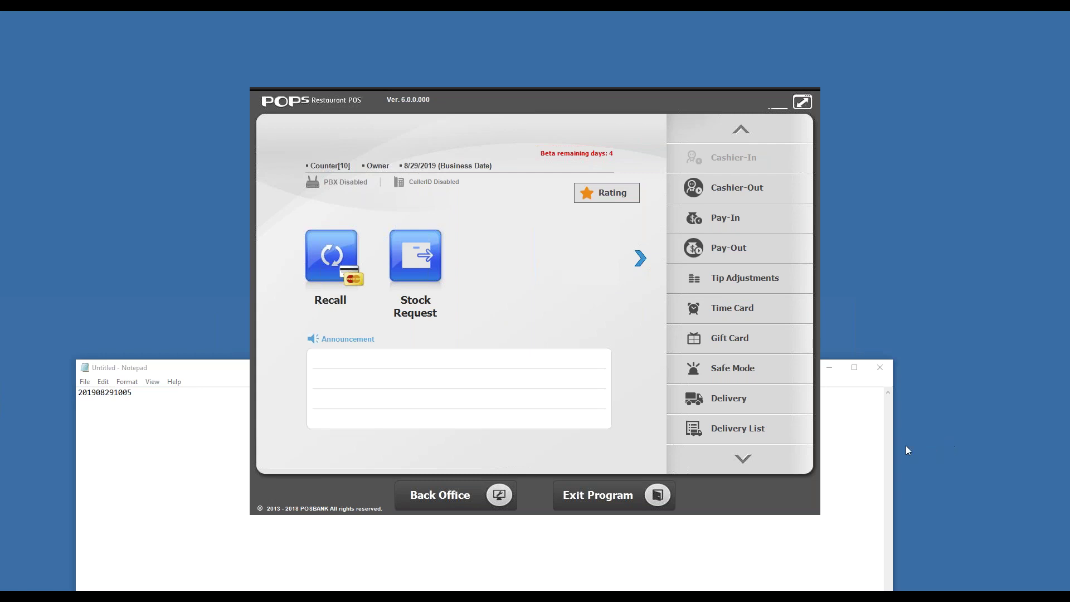
pyautogui.click(234, 532)
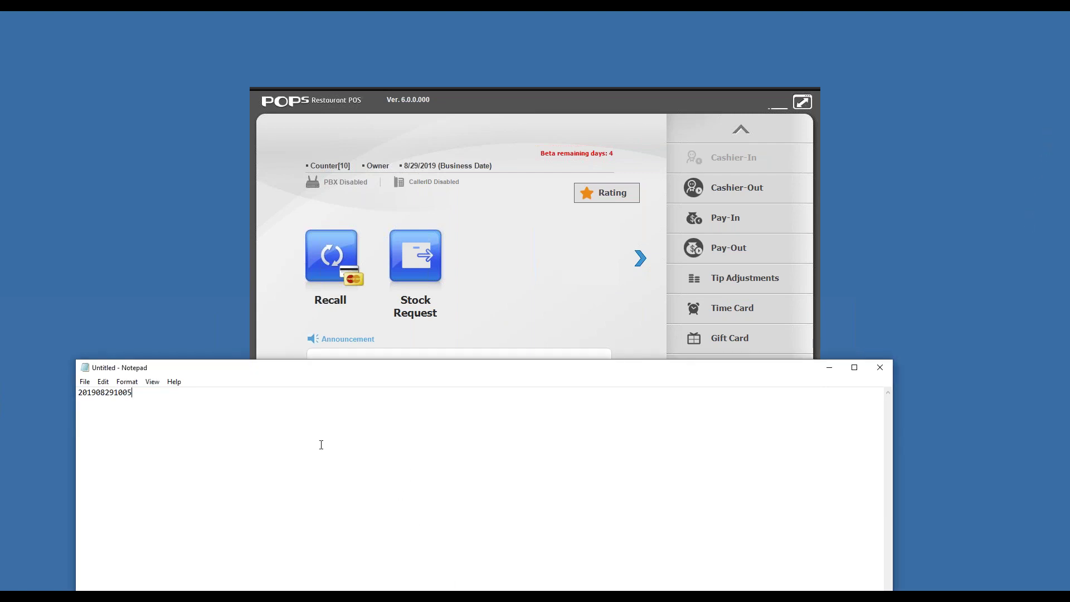
pyautogui.doubleClick(99, 392)
pyautogui.click(377, 485)
pyautogui.moveTo(112, 375); pyautogui.dragTo(413, 382)
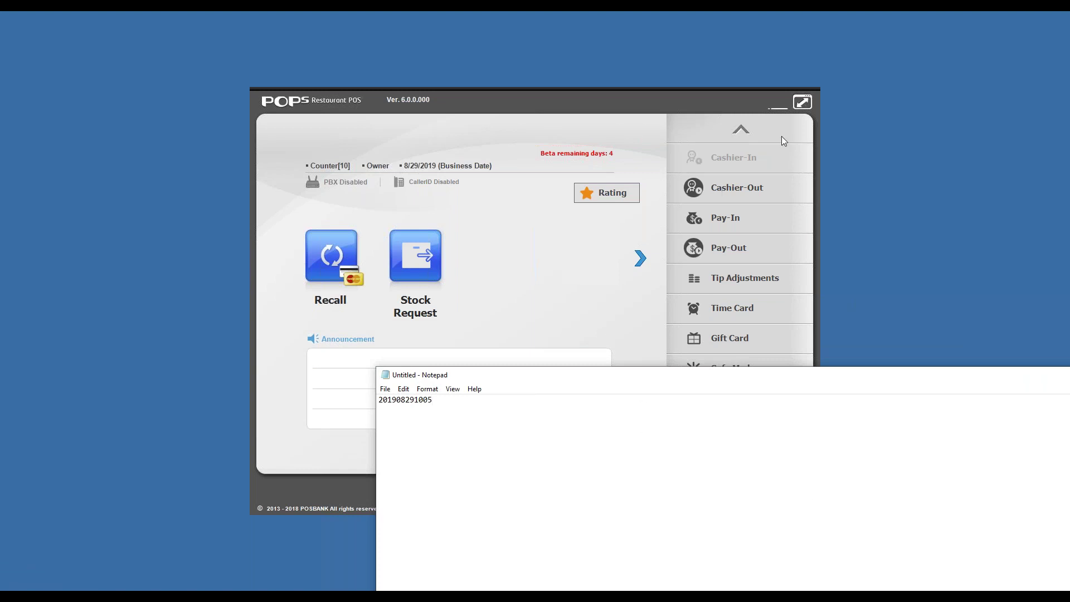
pyautogui.click(591, 357)
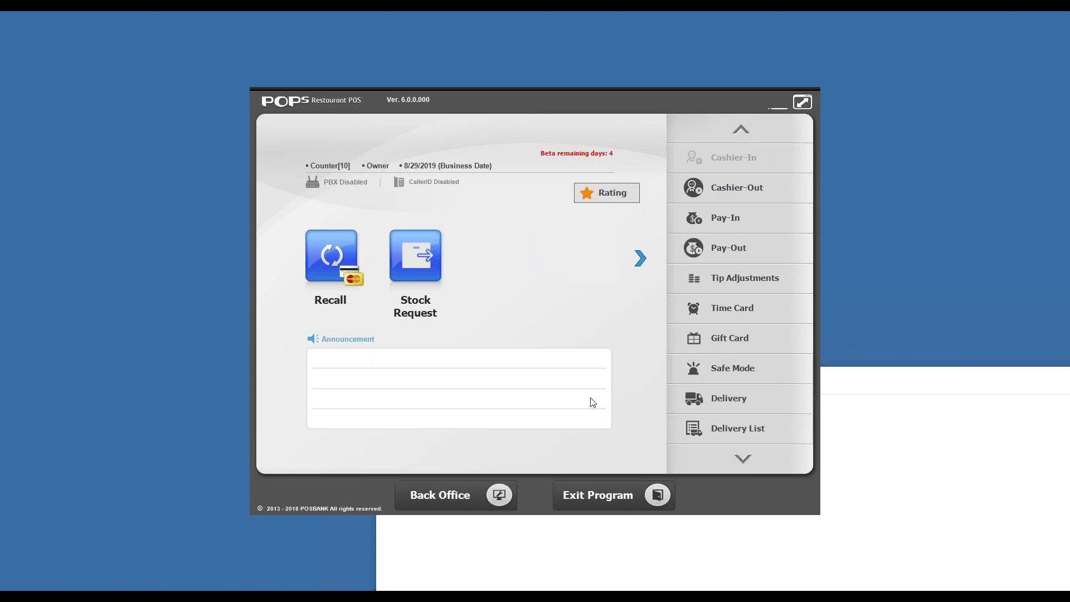
# Step: Open the Back Office POS printer setup and review the Customer Order, Kitchen and Receipt printers
pyautogui.click(480, 497)
pyautogui.click(291, 440)
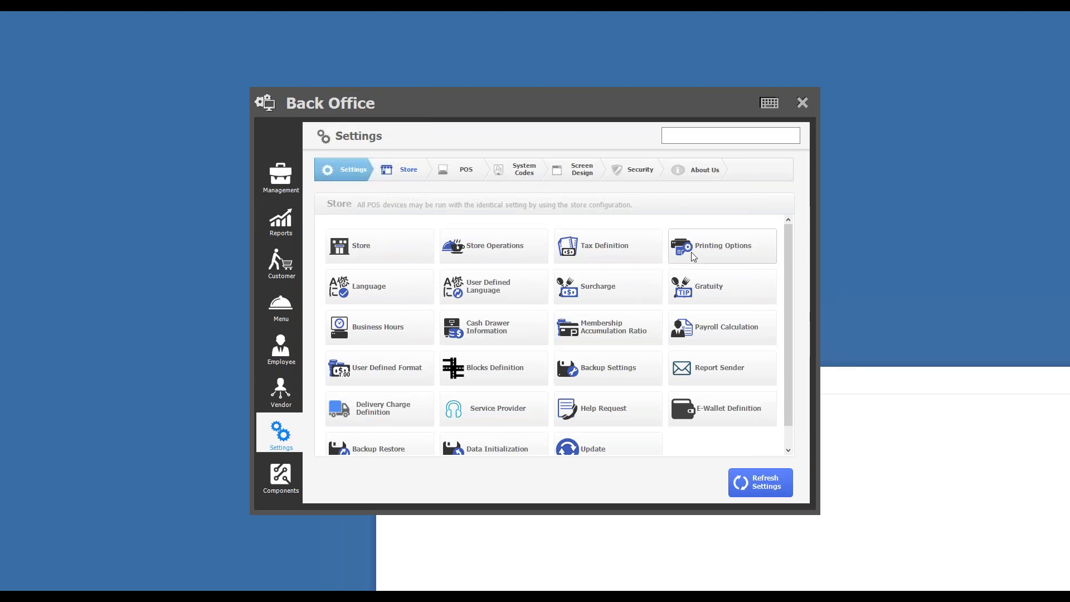
pyautogui.click(690, 261)
pyautogui.click(805, 102)
pyautogui.click(452, 171)
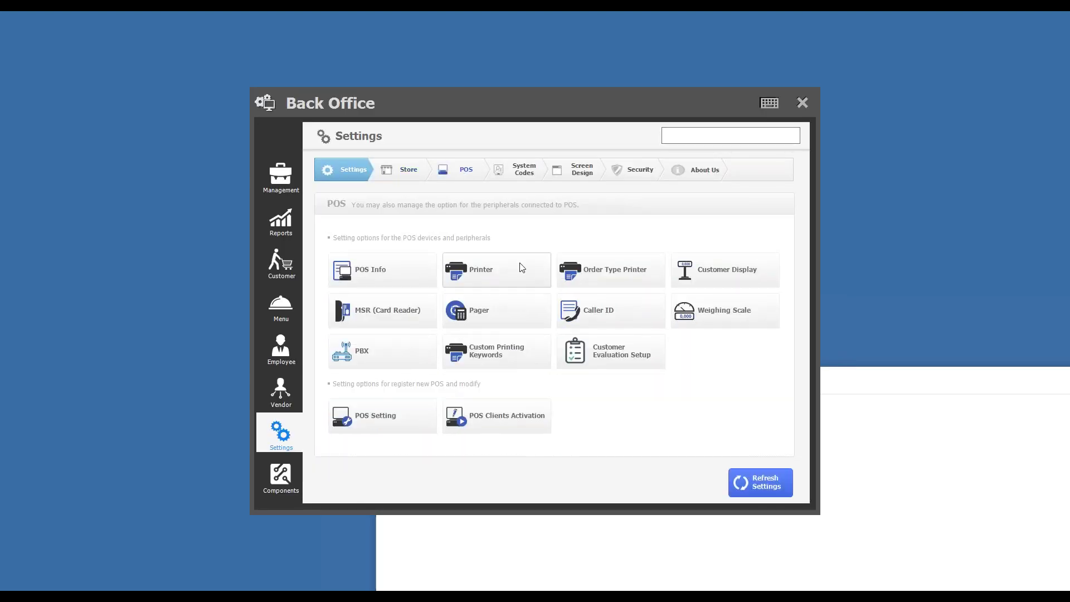
pyautogui.click(524, 268)
pyautogui.click(456, 234)
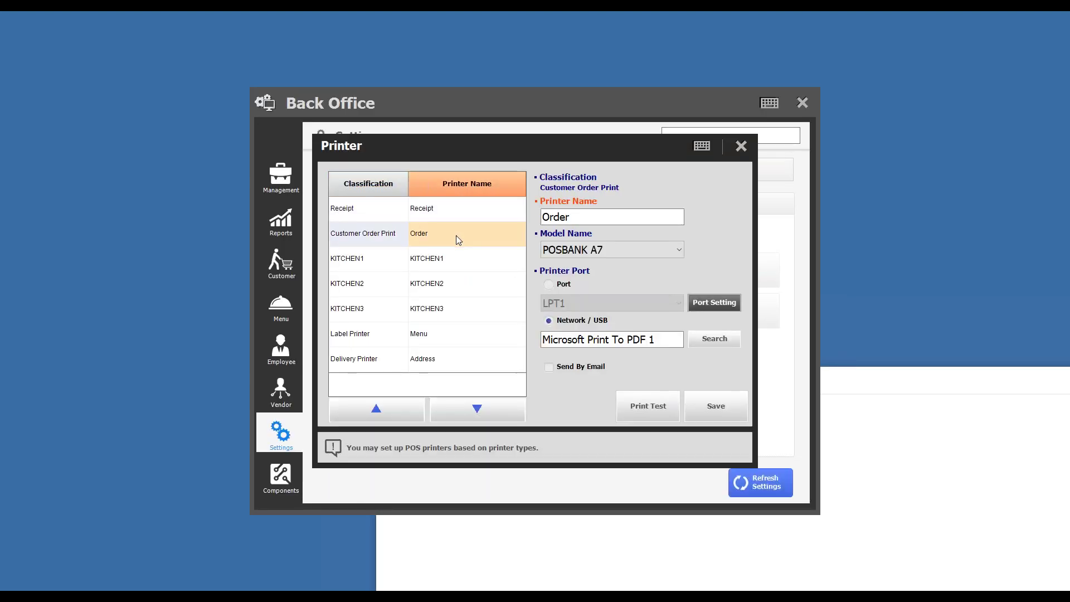
pyautogui.click(470, 270)
pyautogui.click(471, 277)
pyautogui.click(477, 207)
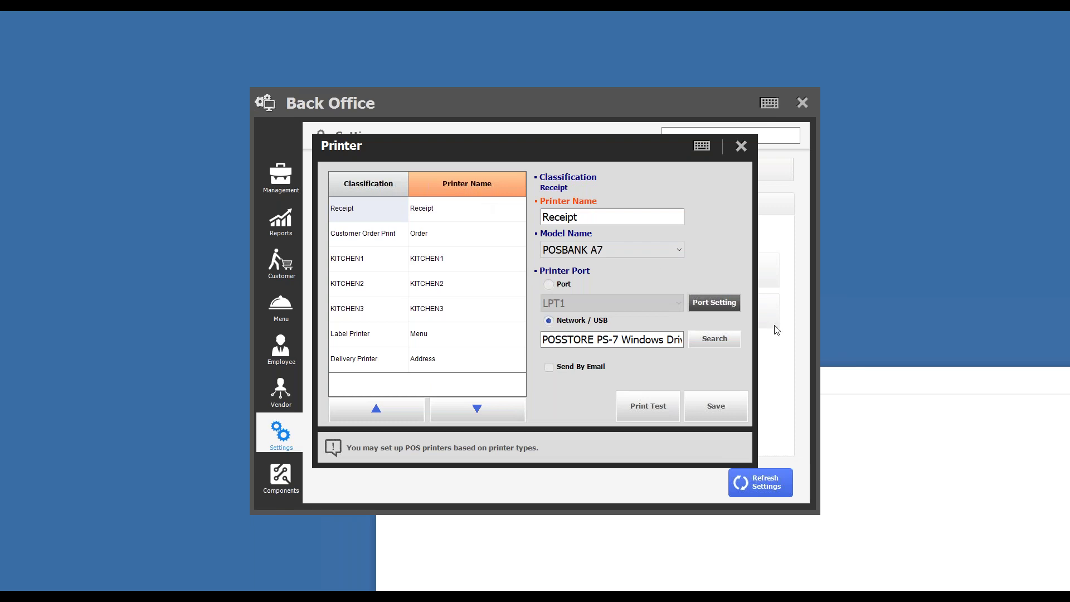
# Step: Set the Receipt printer to Microsoft Print To PDF 1 and save it
pyautogui.click(716, 338)
pyautogui.click(725, 391)
pyautogui.click(713, 407)
pyautogui.click(568, 408)
pyautogui.click(740, 147)
# Step: Refresh the POS settings despite the data mismatch and close Back Office
pyautogui.click(765, 494)
pyautogui.click(523, 406)
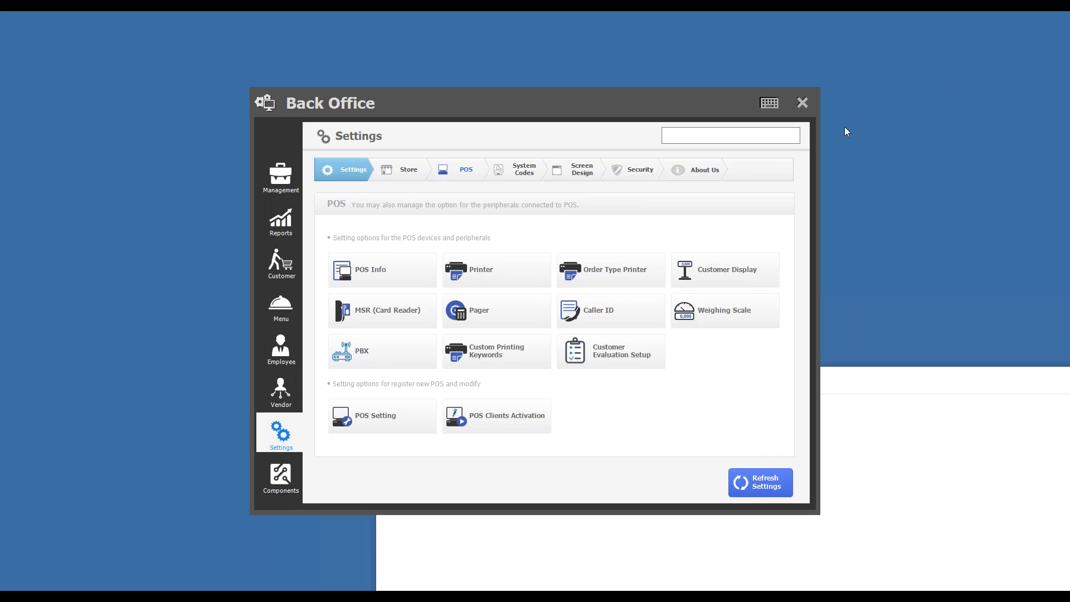
pyautogui.click(802, 103)
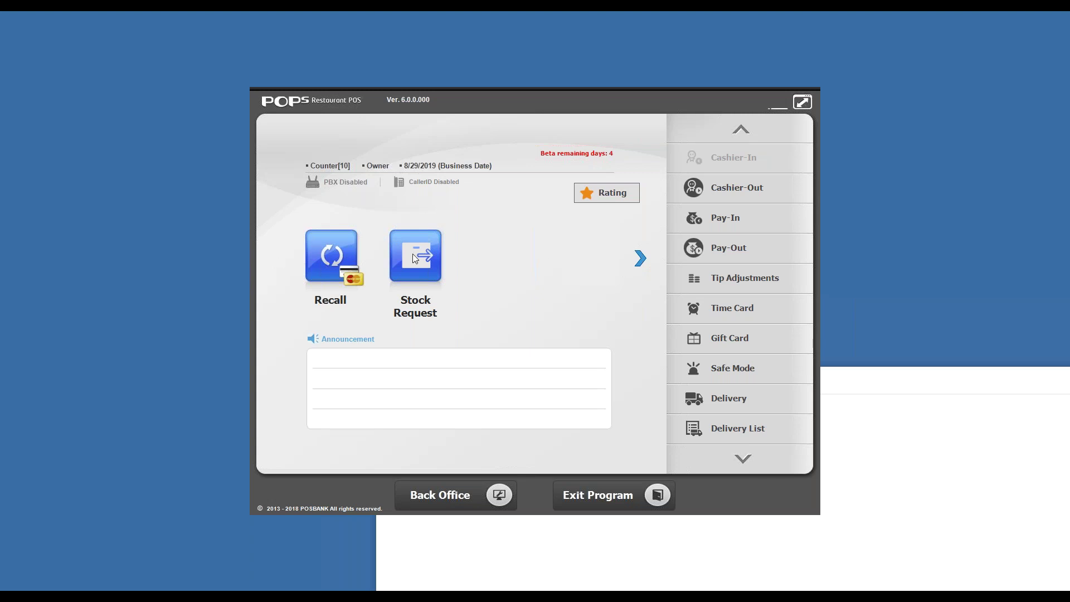
# Step: Open Back Office Menu setup and bring up the Credit Notes list with the 21.500 and 21.000 notes
pyautogui.click(436, 488)
pyautogui.click(285, 220)
pyautogui.click(283, 220)
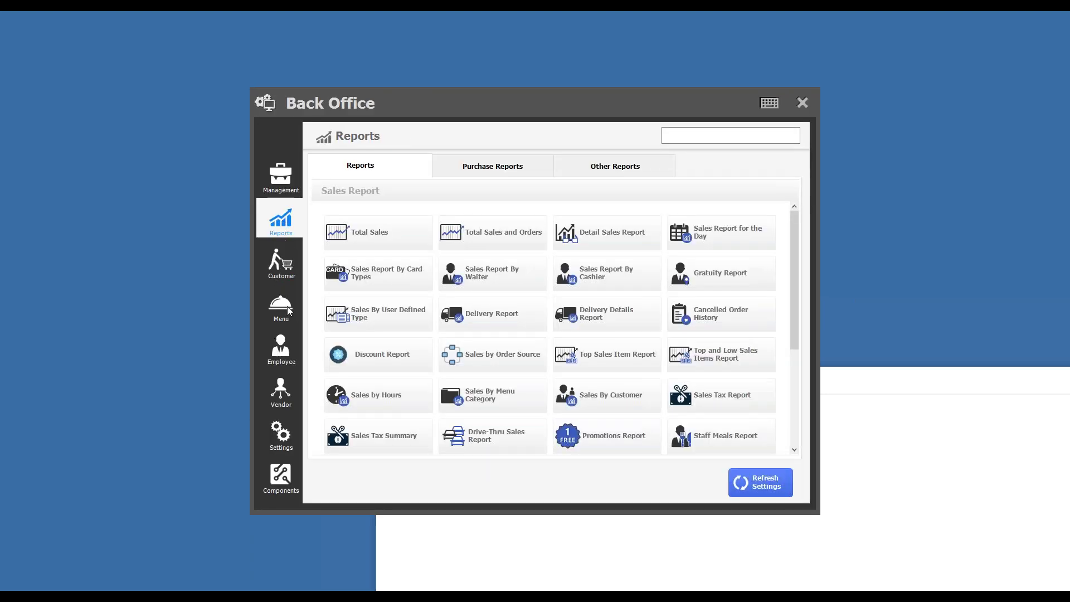
pyautogui.click(284, 310)
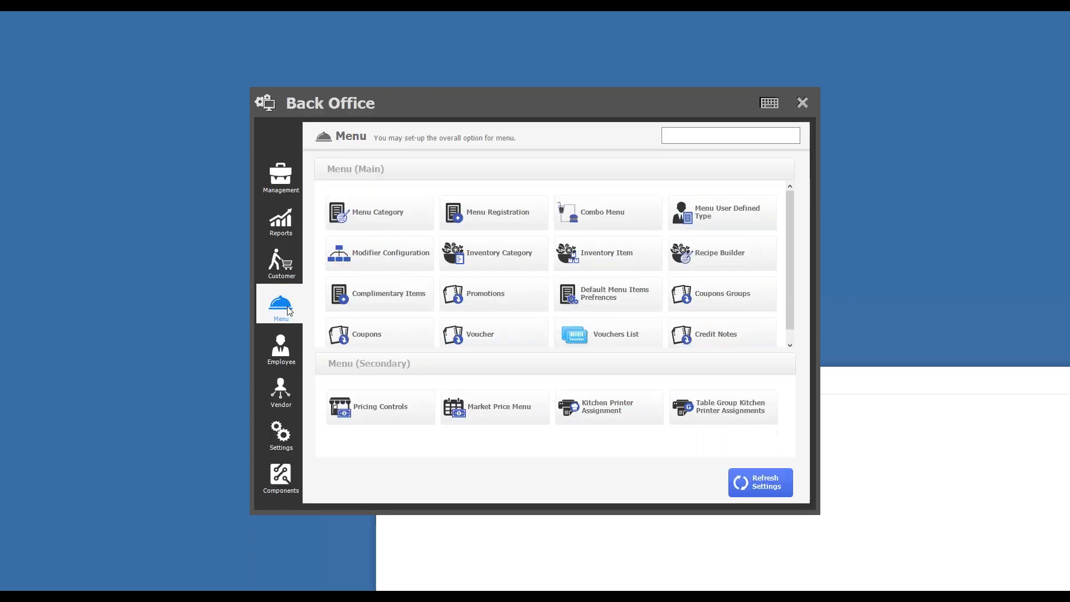
pyautogui.click(770, 342)
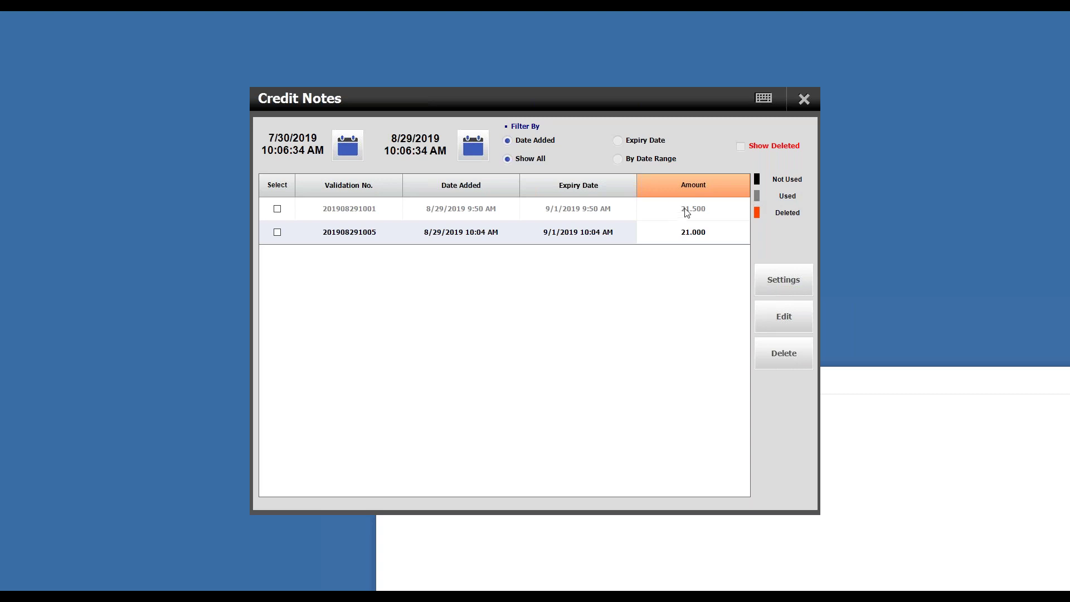
# Step: Match the unused 21.000 credit note's validation number against the one saved in Notepad, then close the list
pyautogui.click(543, 214)
pyautogui.click(355, 214)
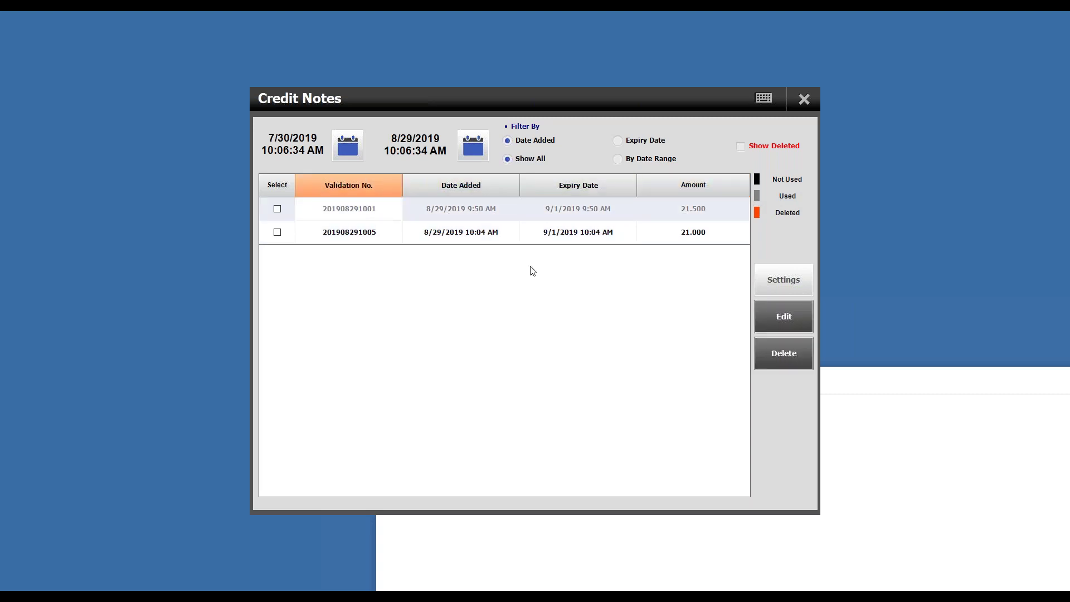
pyautogui.click(681, 233)
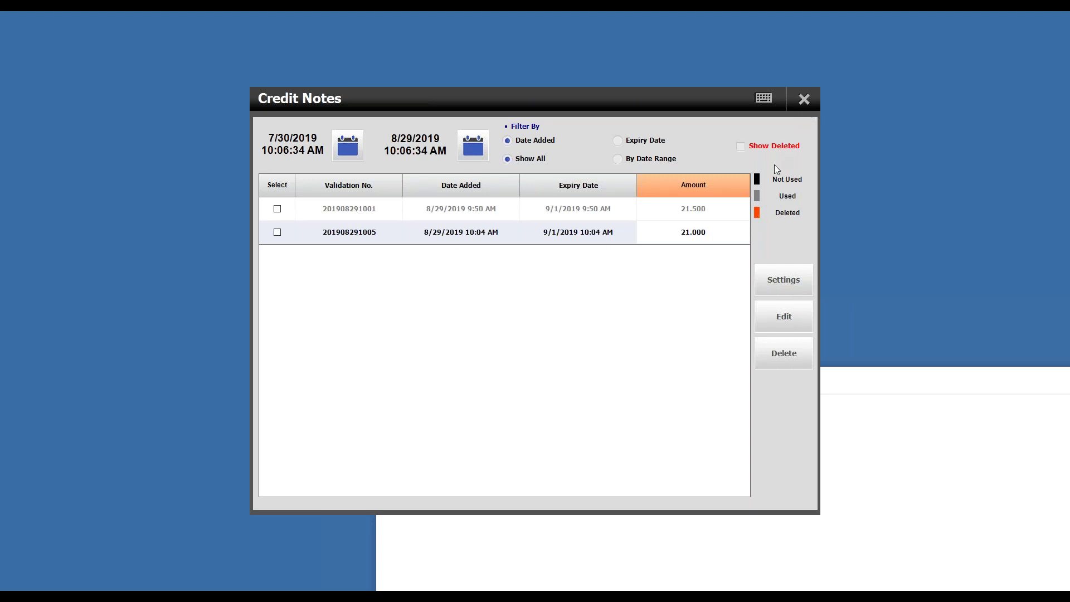
pyautogui.click(340, 231)
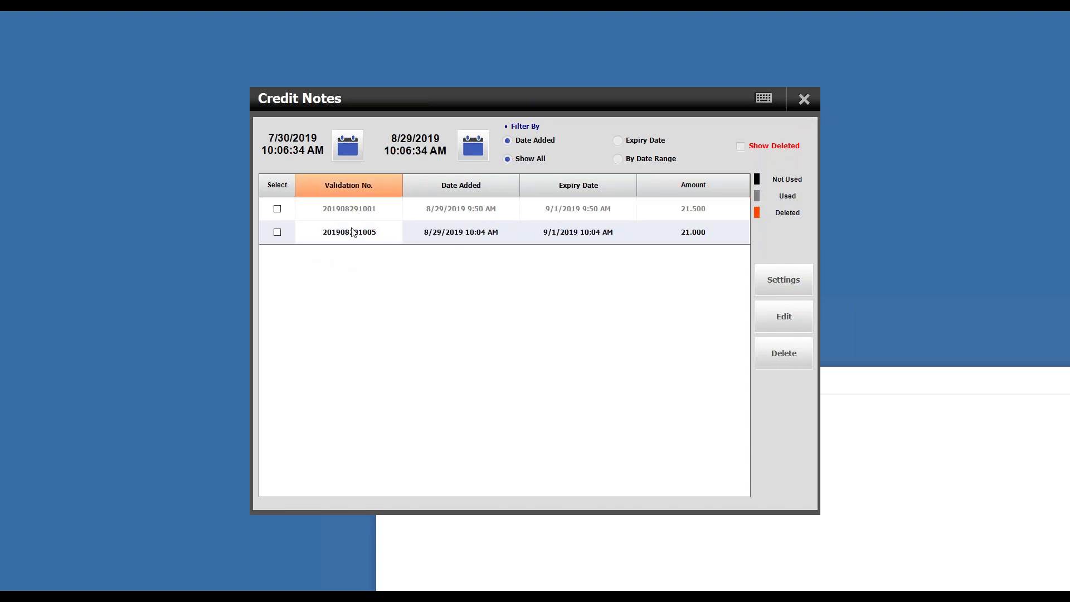
pyautogui.hotkey('alt', 'Tab')
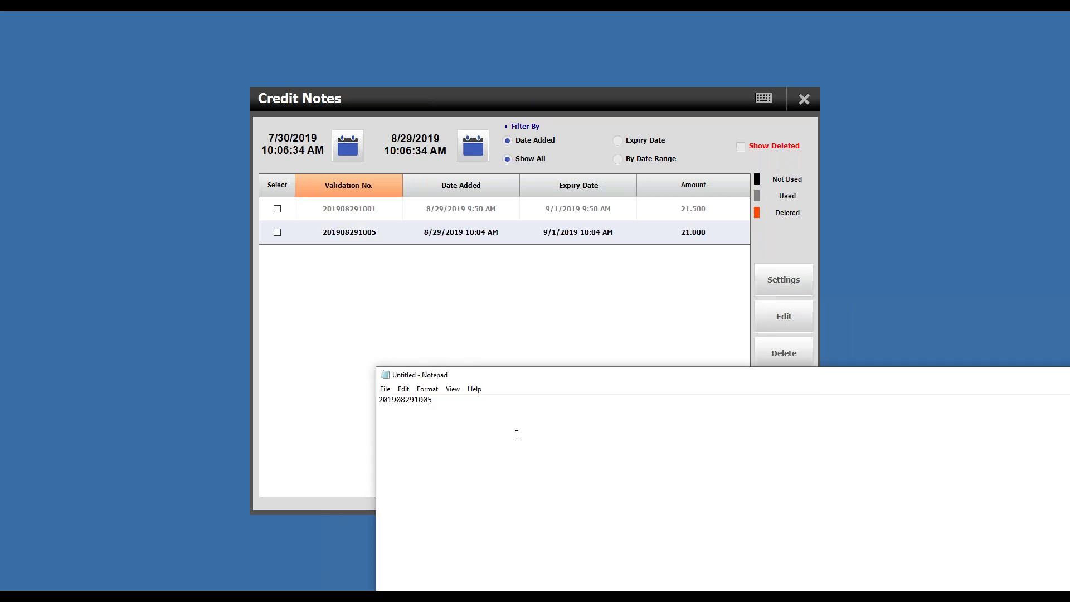
pyautogui.hotkey('ctrl', 'a')
pyautogui.click(757, 258)
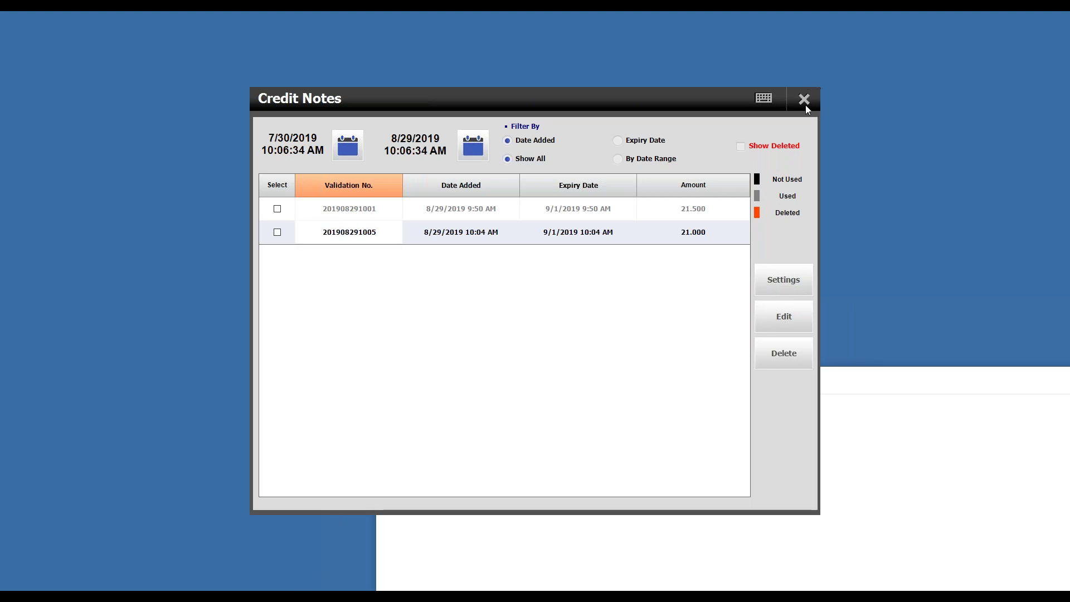
pyautogui.click(804, 100)
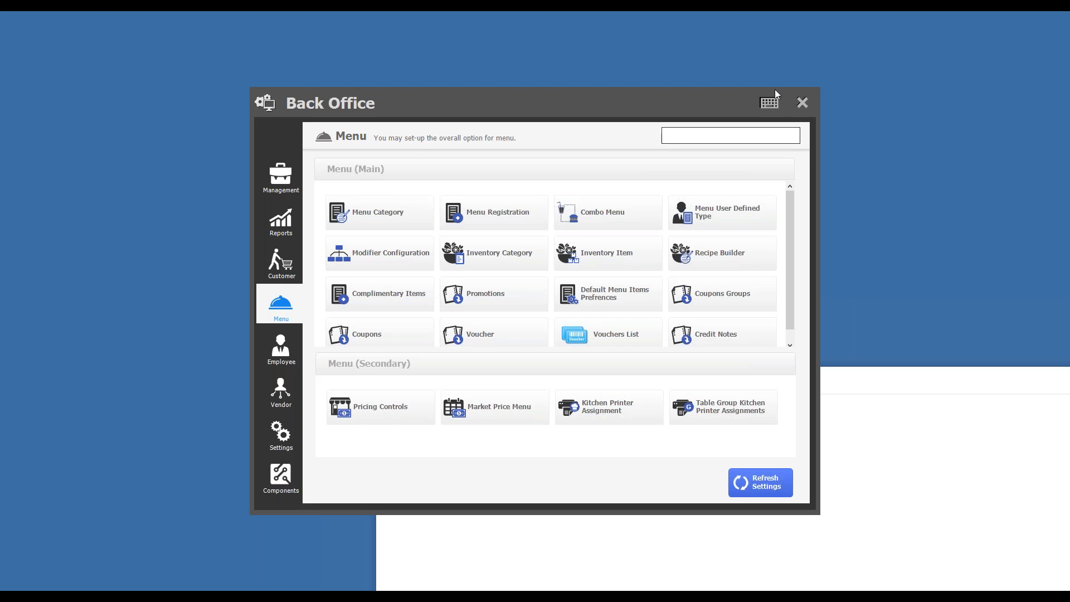
# Step: Ring up Blue cocktail, Lemon water and Strawberry juice in Quick Serve and bring up the 14.980 Tender screen
pyautogui.click(801, 98)
pyautogui.click(640, 258)
pyautogui.click(400, 249)
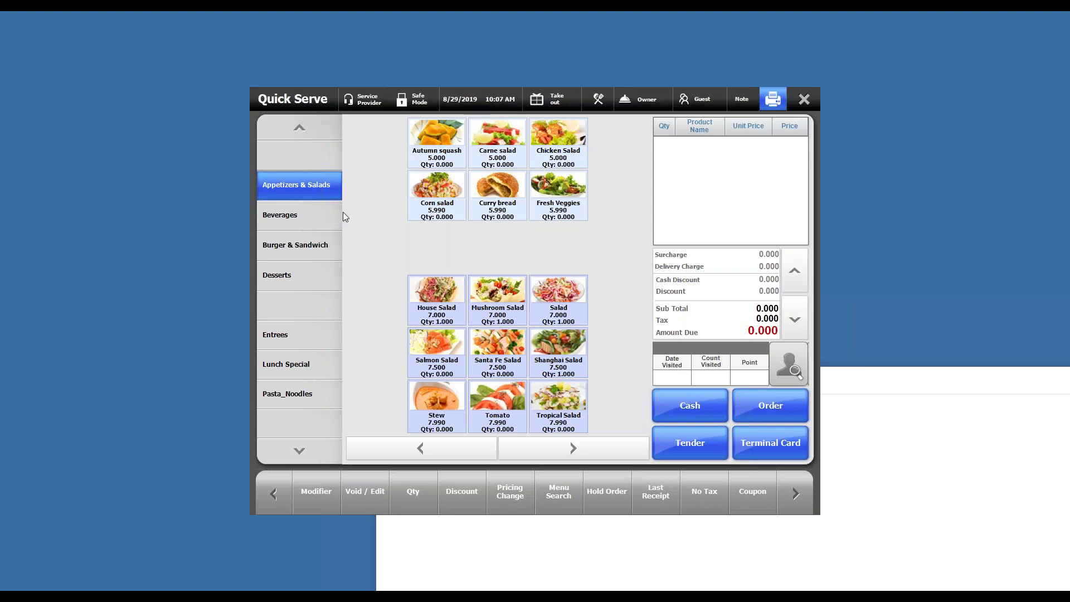
pyautogui.click(315, 221)
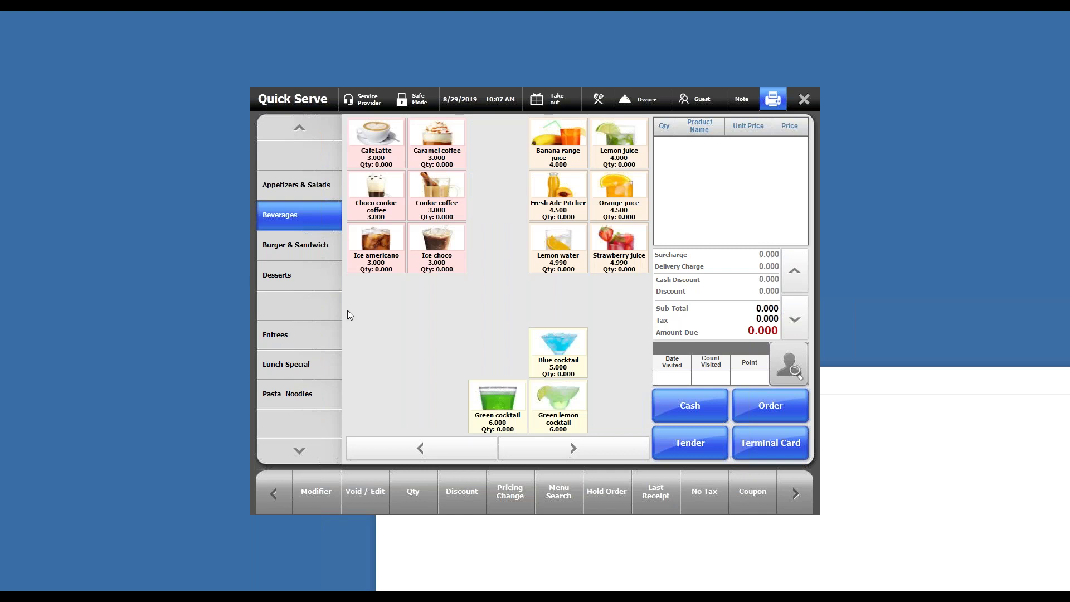
pyautogui.click(556, 347)
pyautogui.click(576, 261)
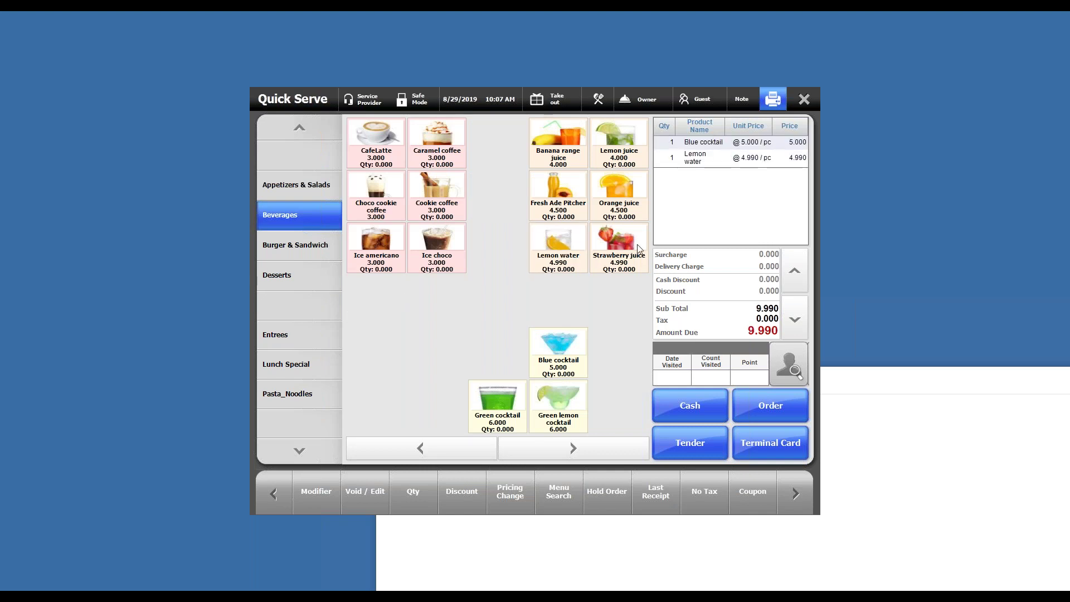
pyautogui.click(639, 248)
pyautogui.click(689, 442)
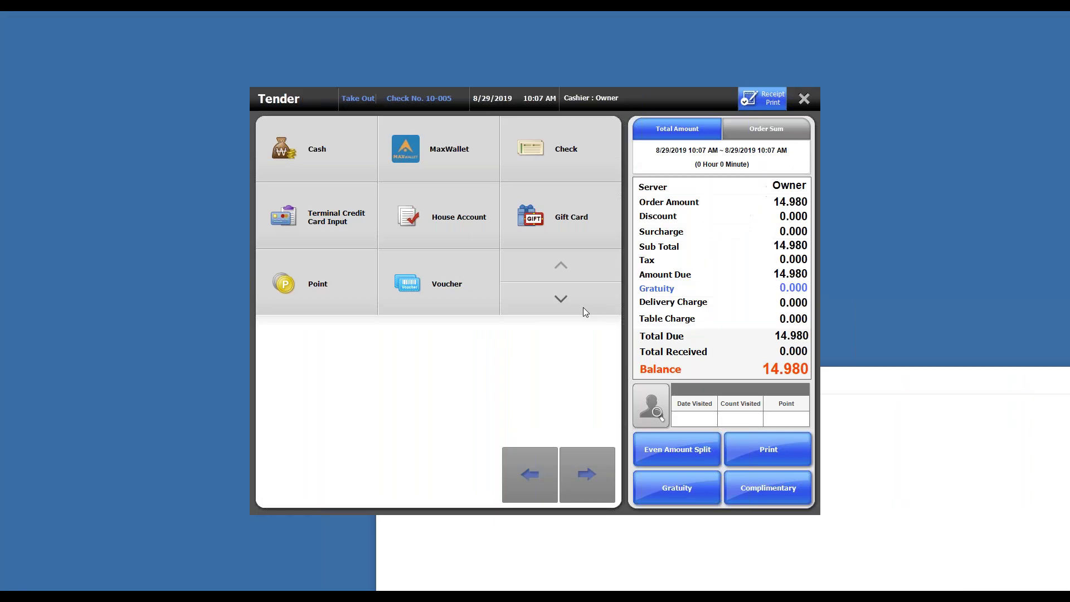
pyautogui.click(585, 303)
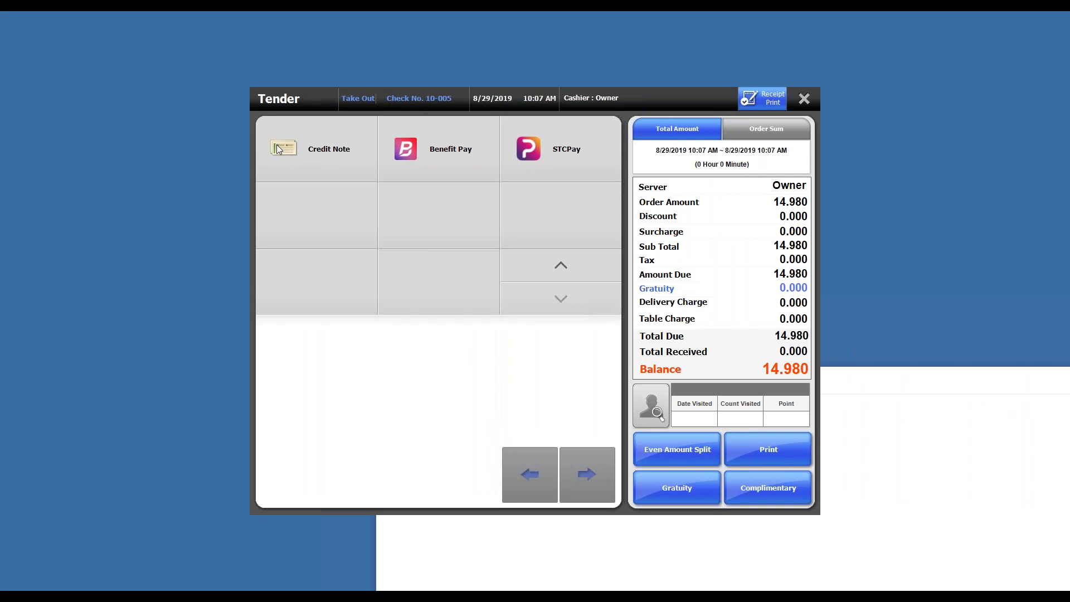
# Step: Pay the 14.980 order with the credit note, pasting its validation number from Notepad and accepting the 21.00000 credit
pyautogui.click(377, 156)
pyautogui.click(506, 293)
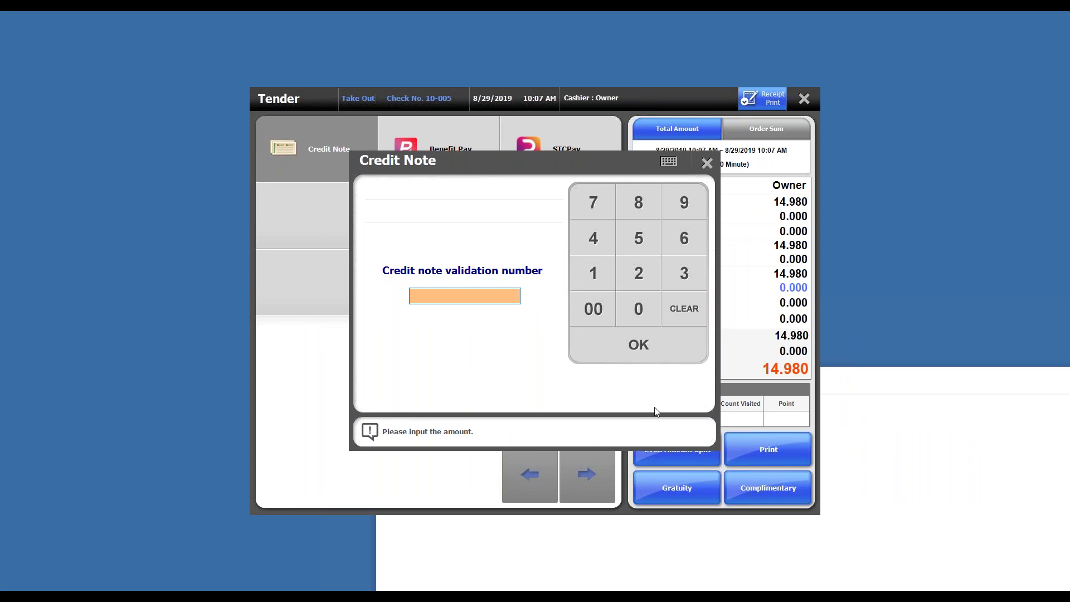
pyautogui.click(758, 556)
pyautogui.moveTo(434, 400); pyautogui.dragTo(379, 400)
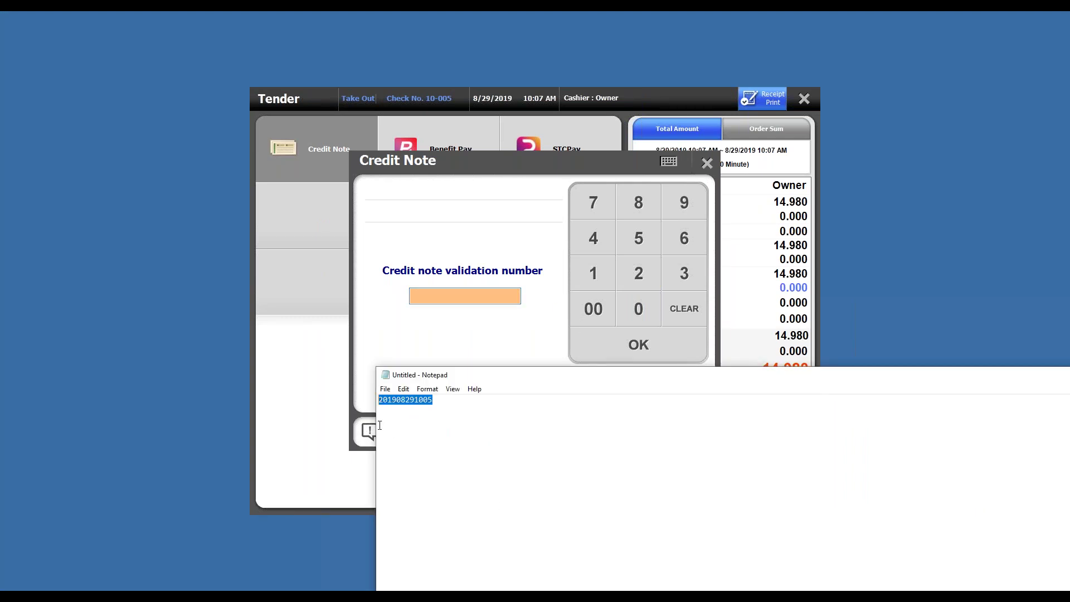
pyautogui.rightClick(398, 408)
pyautogui.click(423, 440)
pyautogui.rightClick(502, 299)
pyautogui.click(547, 345)
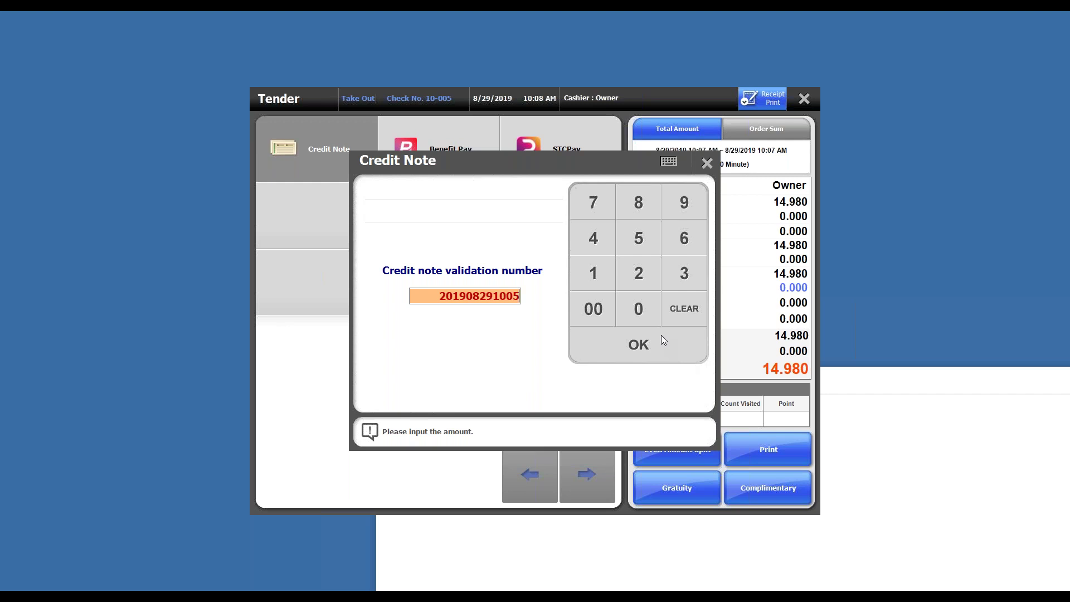
pyautogui.click(661, 337)
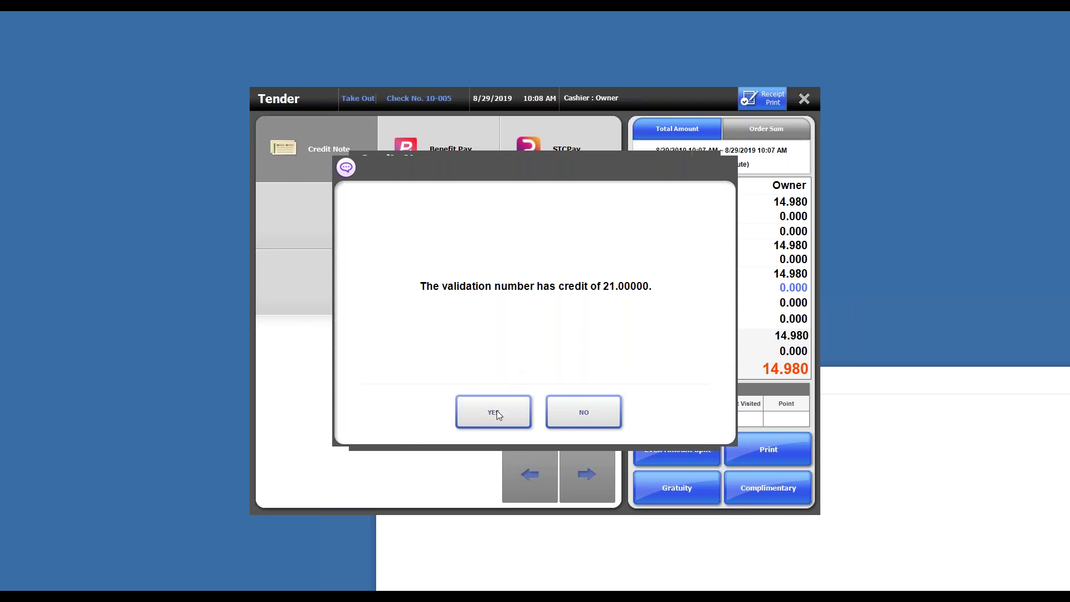
pyautogui.click(494, 412)
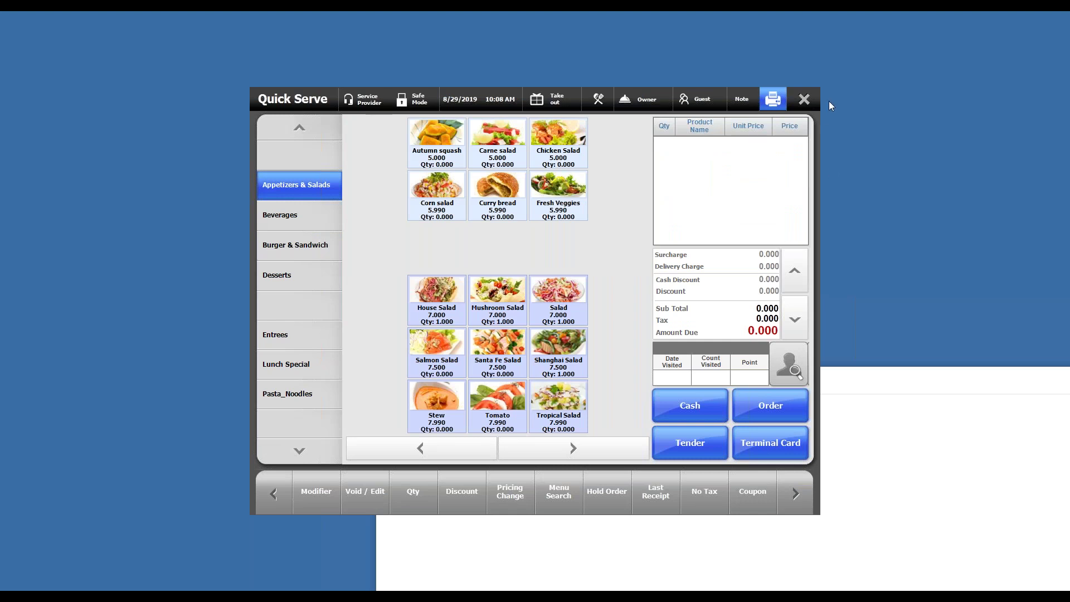
# Step: Close the paid order screen and open the Back Office Settings section
pyautogui.click(803, 102)
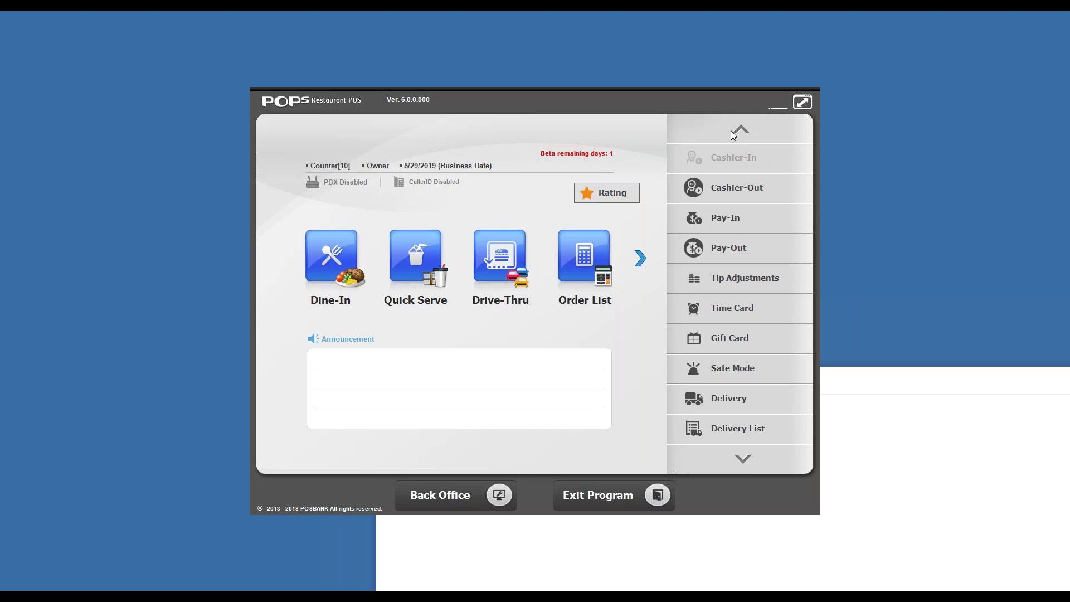
pyautogui.click(443, 491)
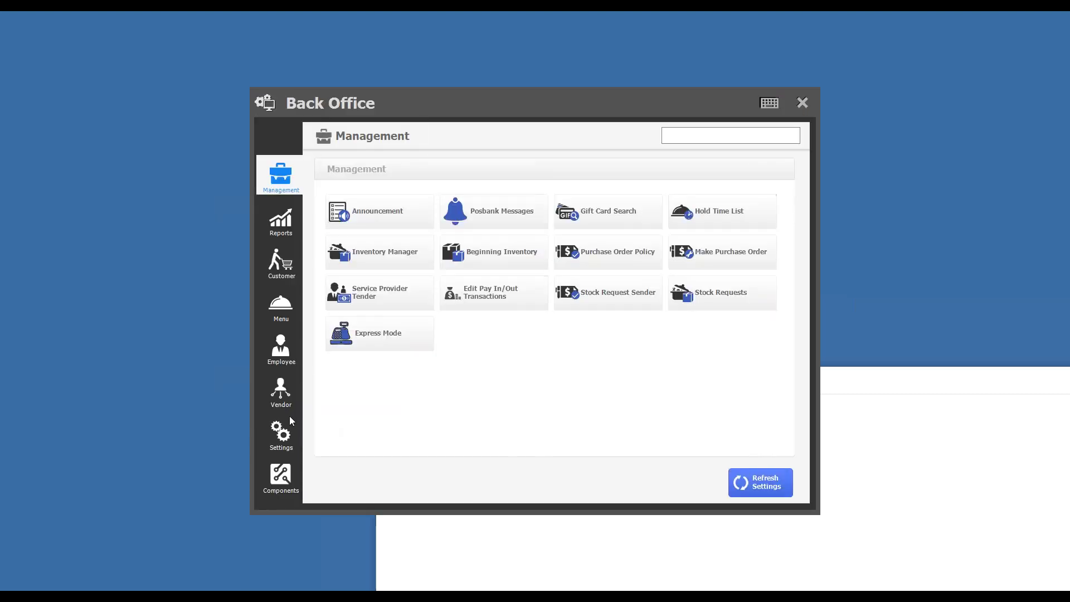
pyautogui.click(282, 435)
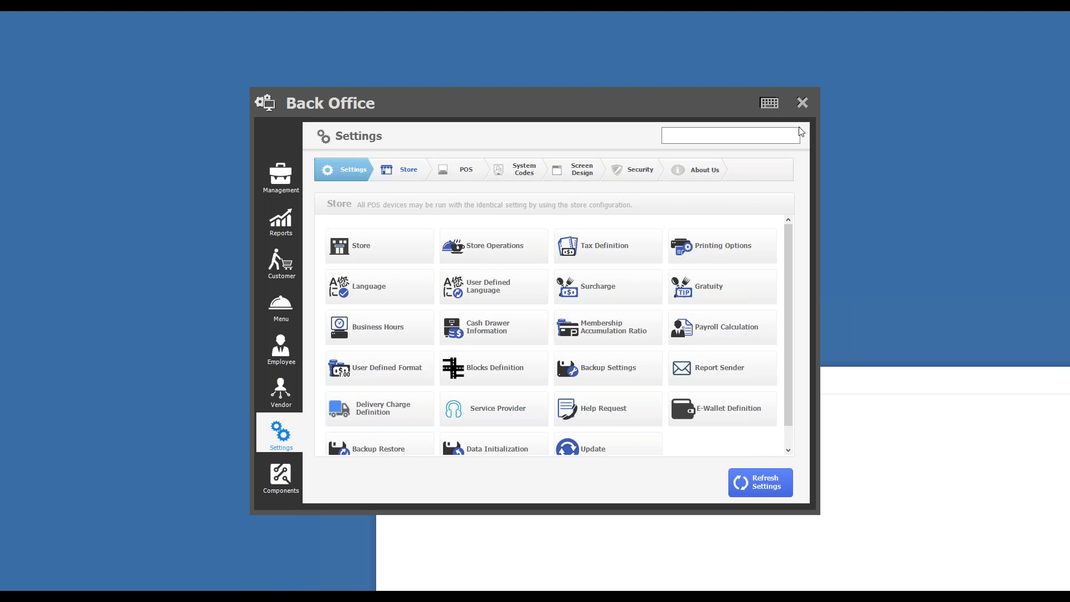
# Step: View the Others tab of Store Operations settings, then close Store Operations
pyautogui.scroll(-1, 707, 229)
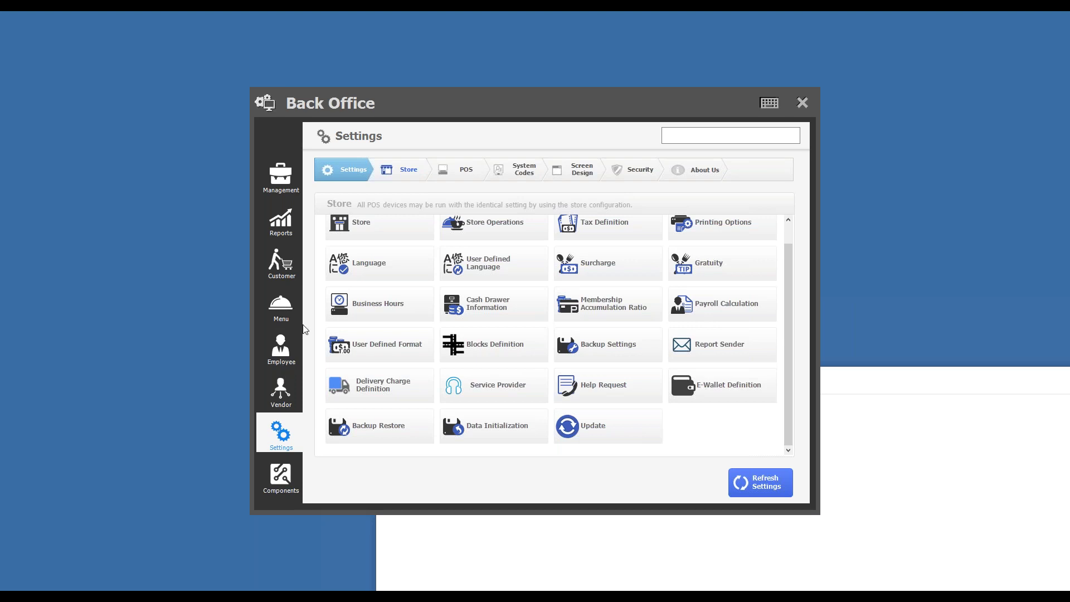
pyautogui.click(474, 229)
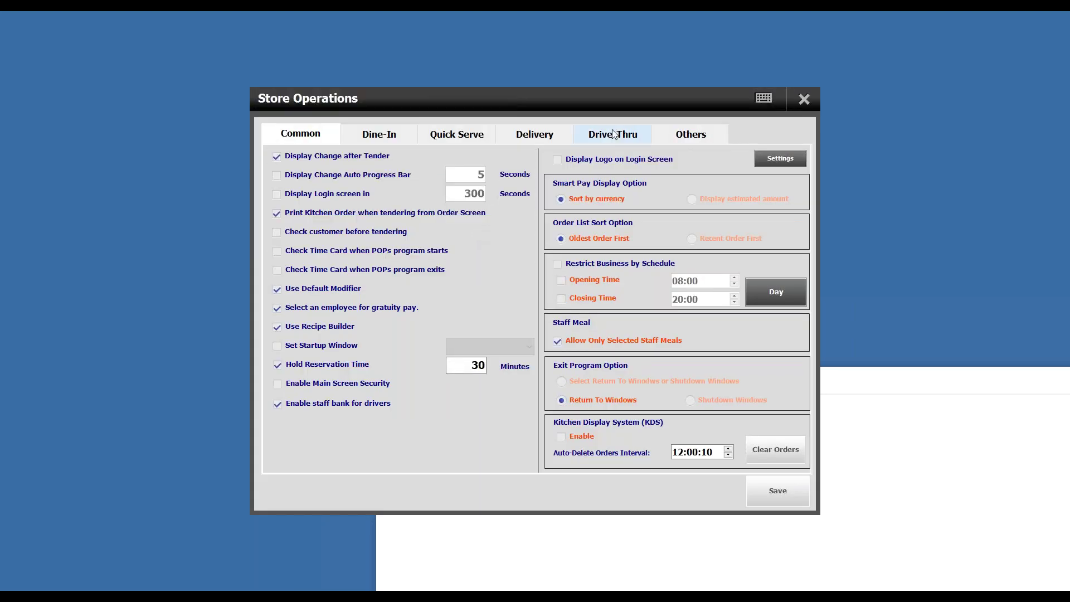
pyautogui.click(666, 137)
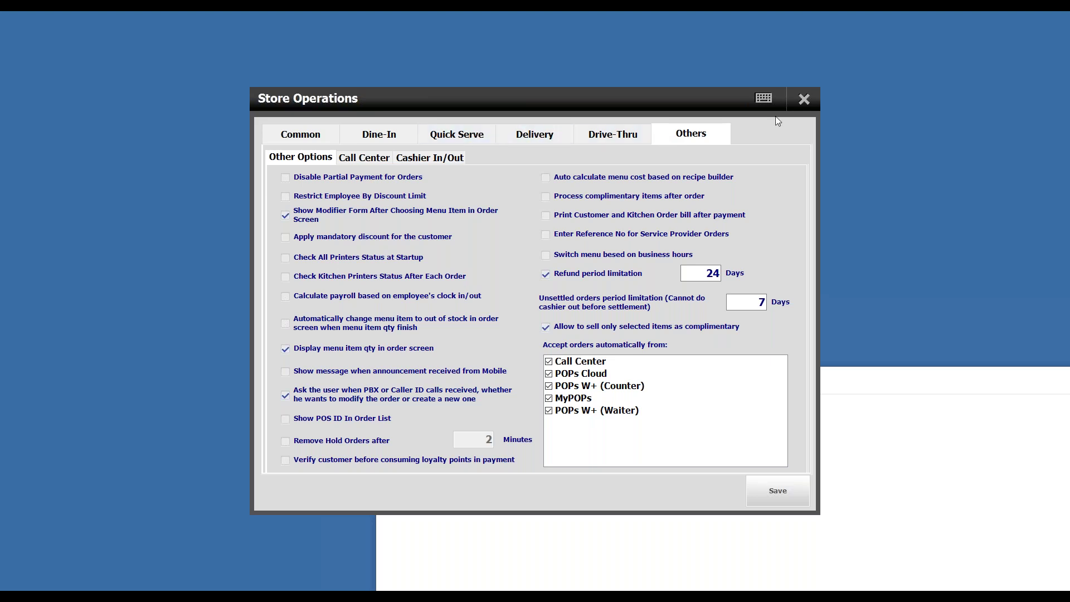
pyautogui.click(804, 99)
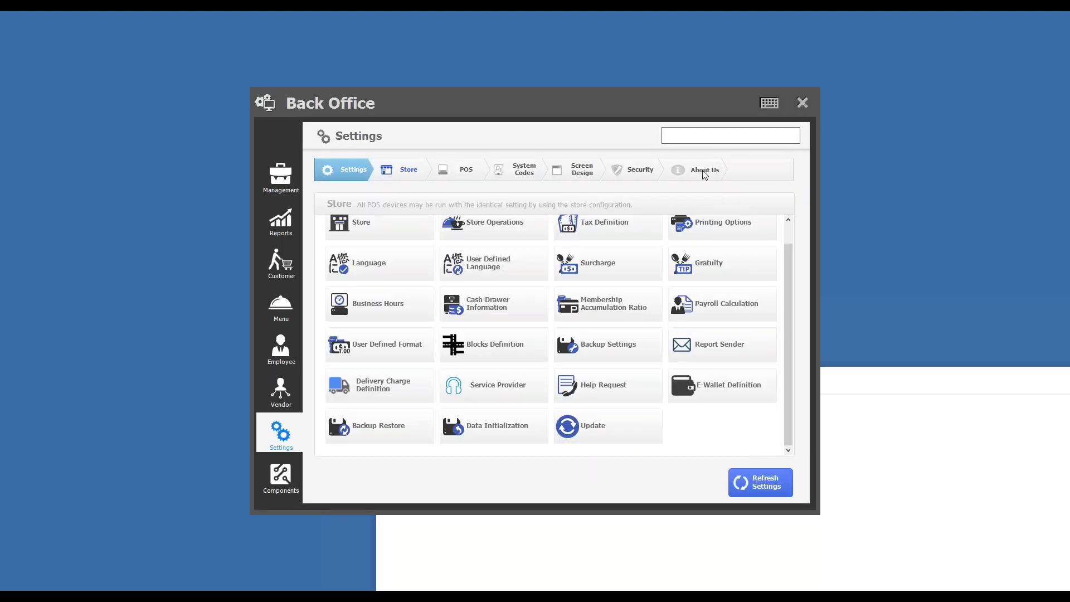
# Step: From the main screen, recall the 11.980 receipt and decline its refund
pyautogui.click(803, 103)
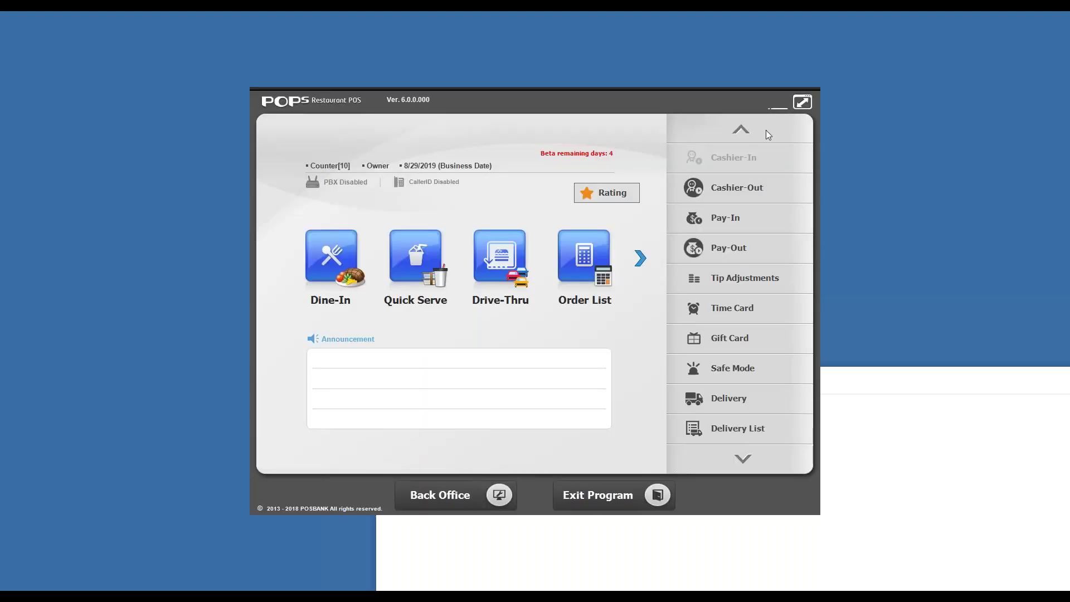
pyautogui.click(640, 259)
pyautogui.click(342, 250)
pyautogui.click(692, 282)
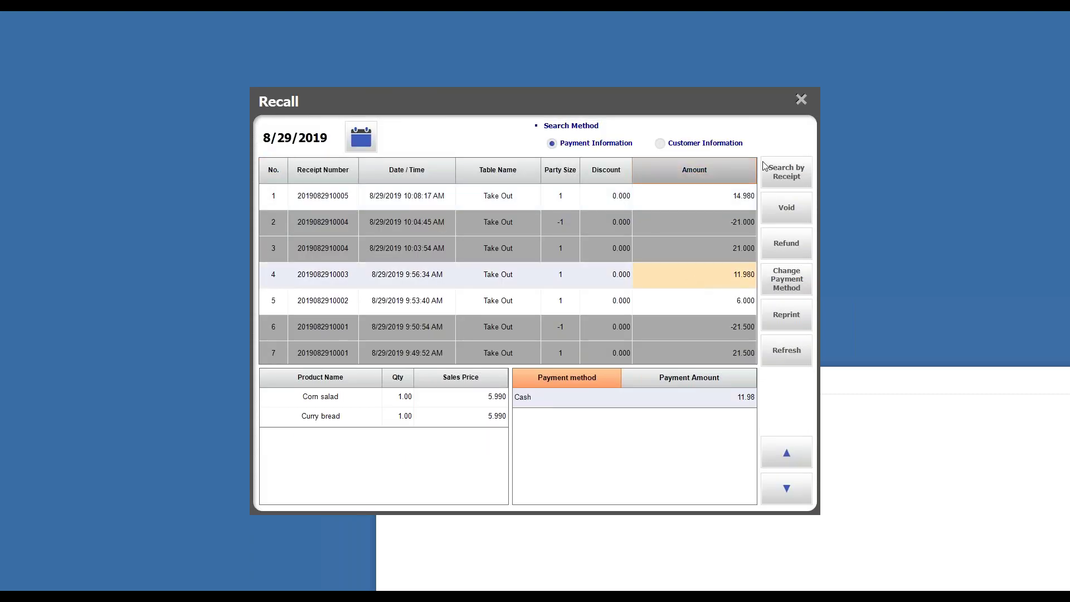
pyautogui.click(777, 243)
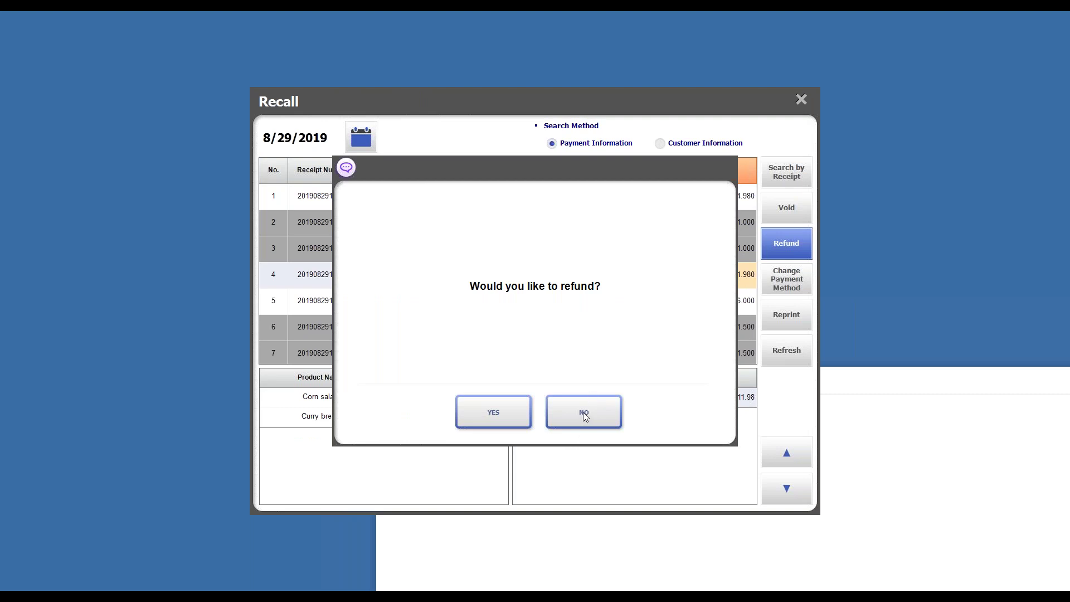
pyautogui.click(583, 413)
# Step: Close the Recall list and reopen Back Office on the Settings page
pyautogui.click(802, 101)
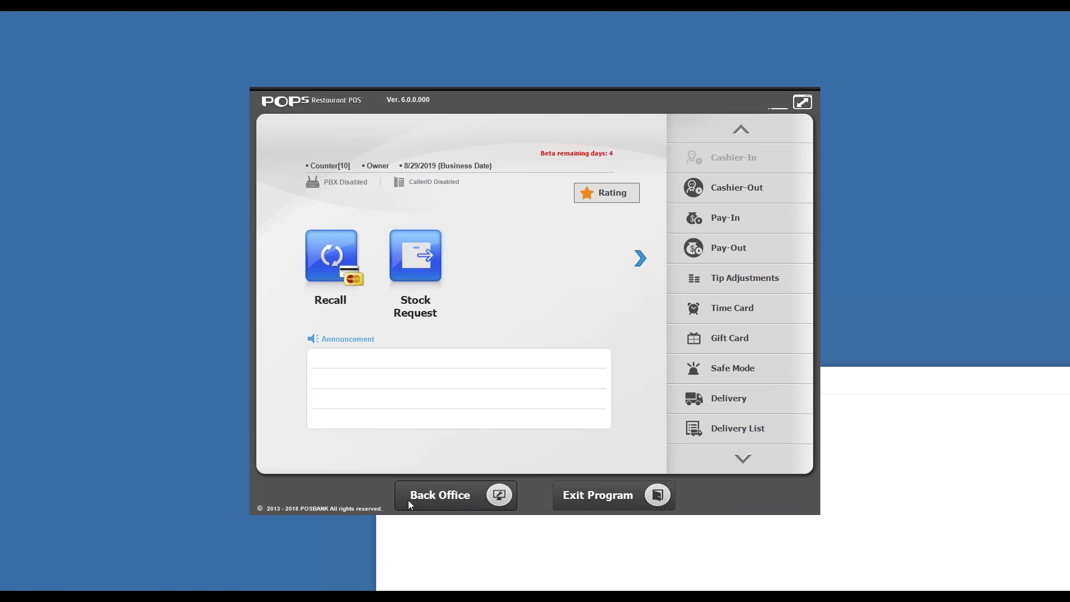
pyautogui.click(415, 499)
pyautogui.click(279, 436)
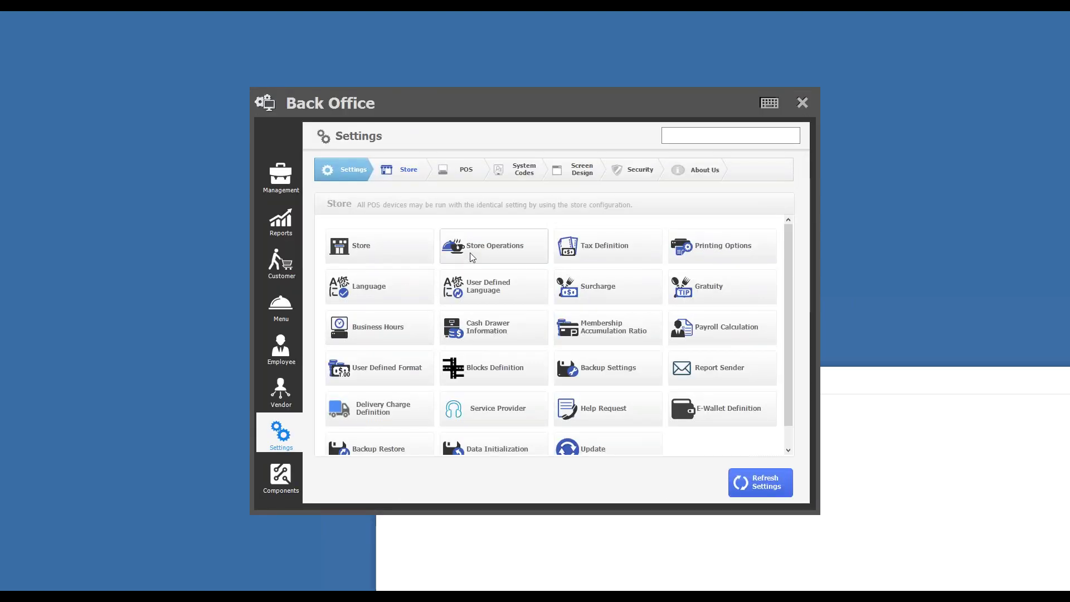
# Step: Set the Store Operations refund period limitation to 1 day, save, and close the dialog
pyautogui.click(470, 254)
pyautogui.click(697, 136)
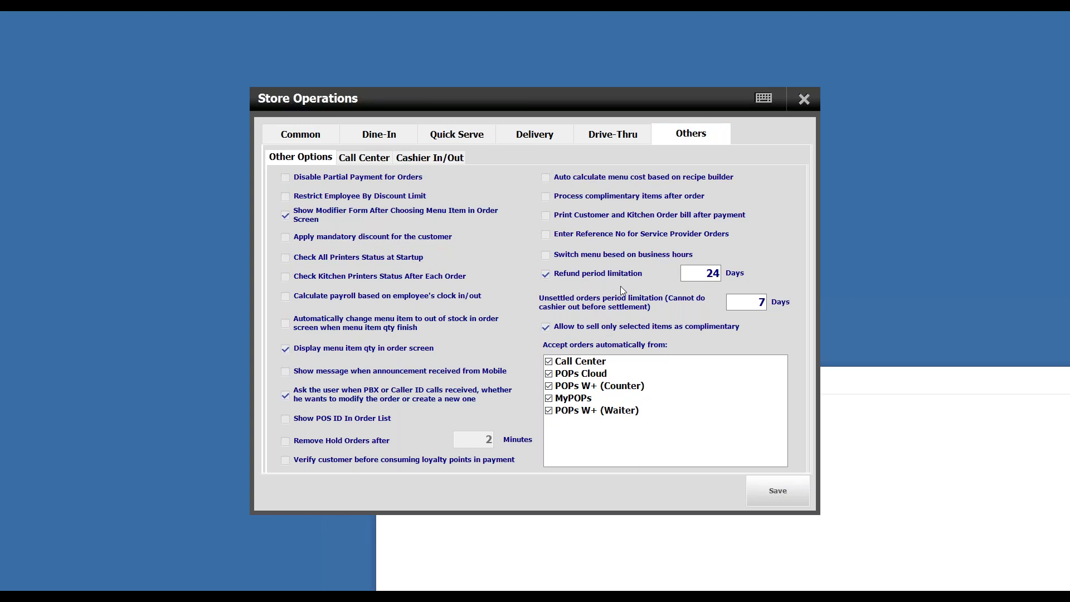
pyautogui.click(706, 270)
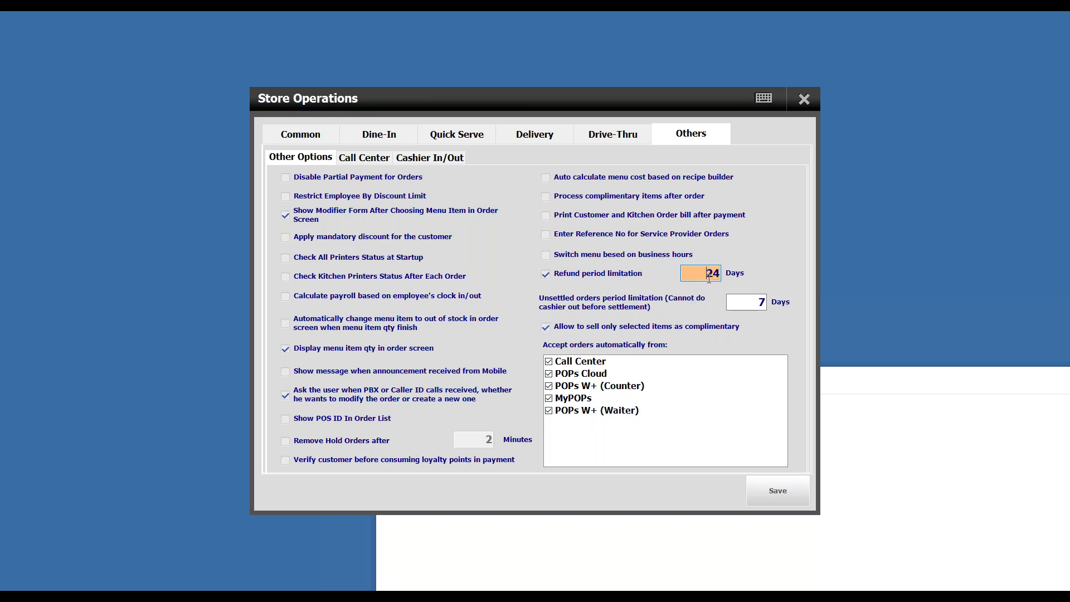
pyautogui.write('3')
pyautogui.press('BackSpace')
pyautogui.write('1')
pyautogui.click(756, 496)
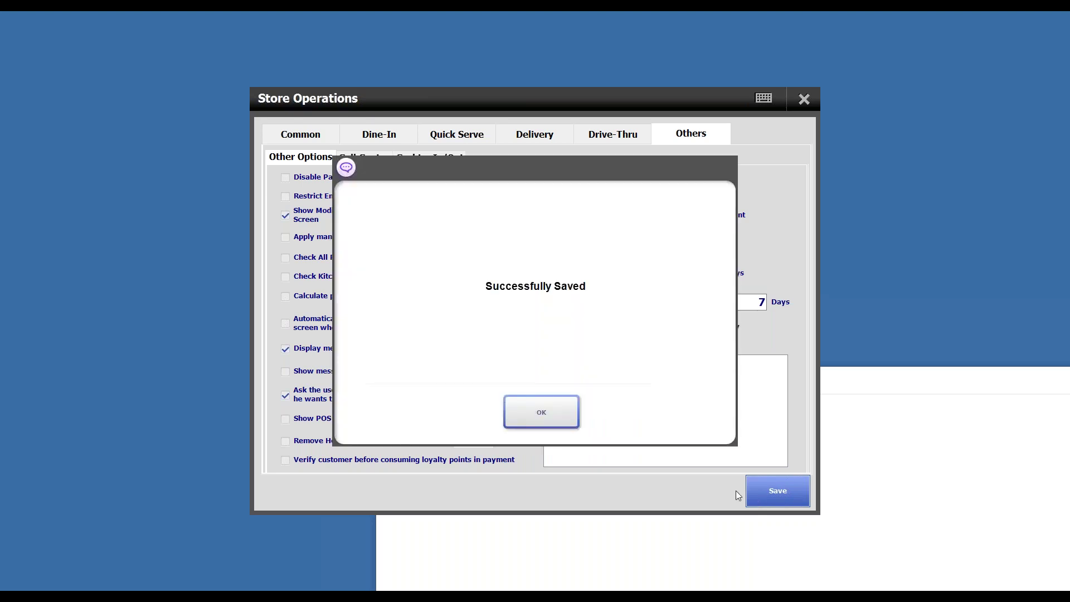
pyautogui.click(520, 399)
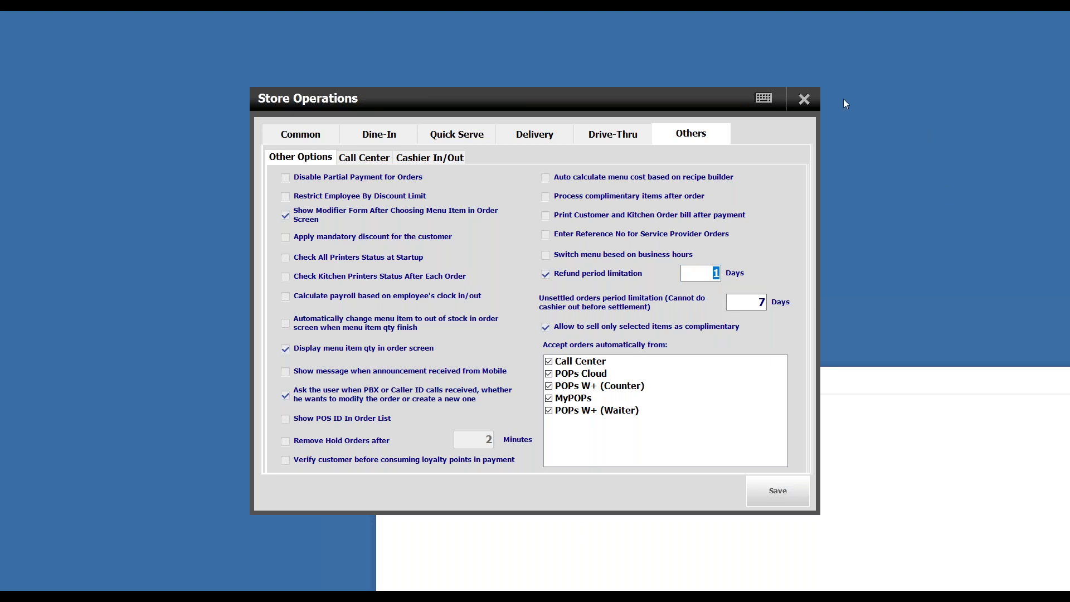
pyautogui.click(808, 99)
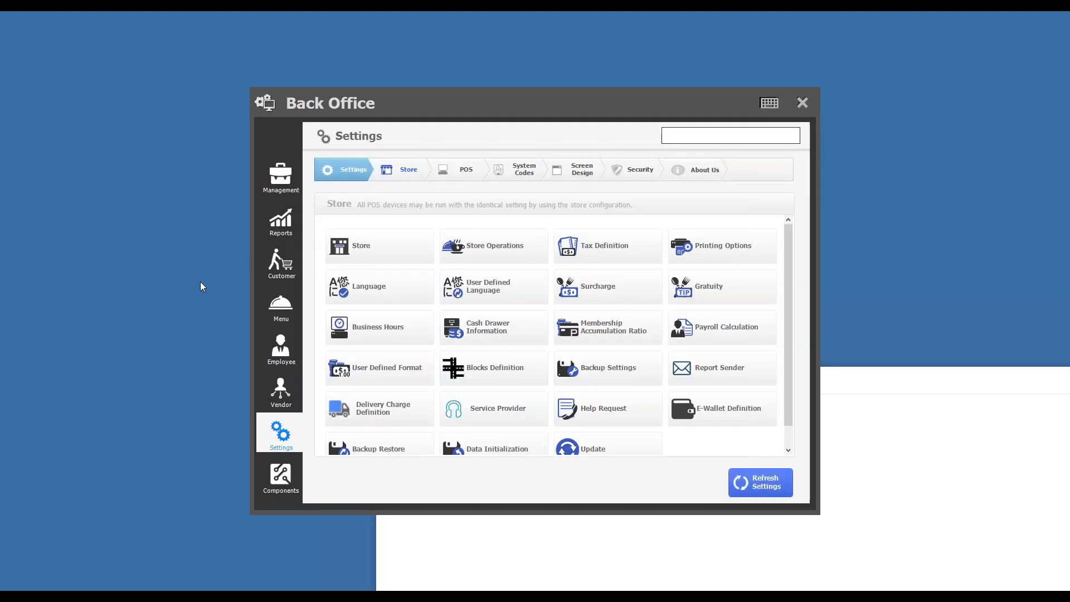
# Step: Review the Detail Sales Report under Back Office Reports, then close Back Office
pyautogui.click(280, 307)
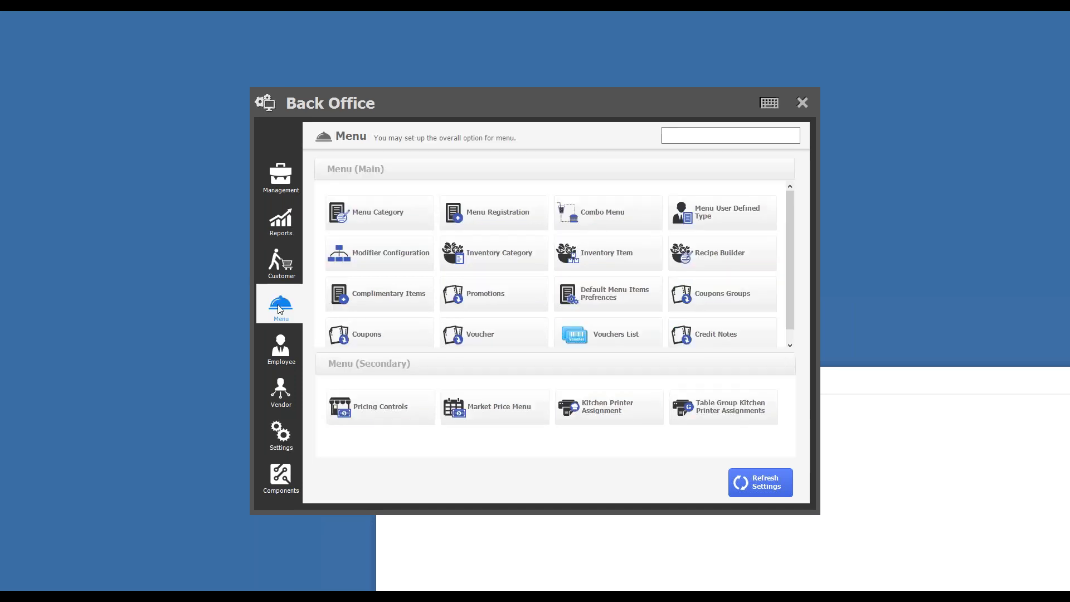
pyautogui.click(285, 217)
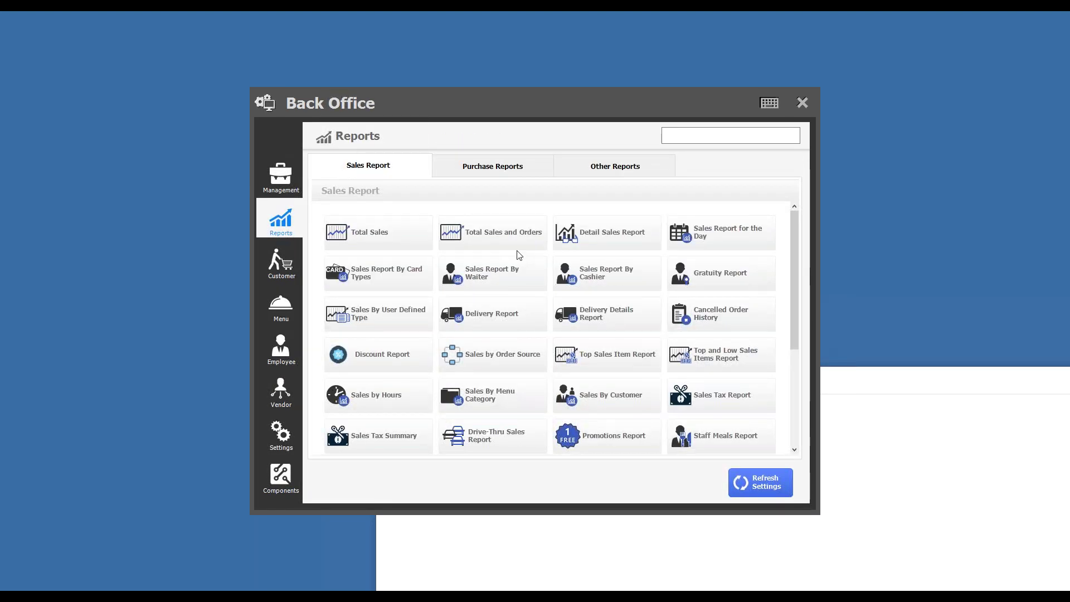
pyautogui.click(552, 241)
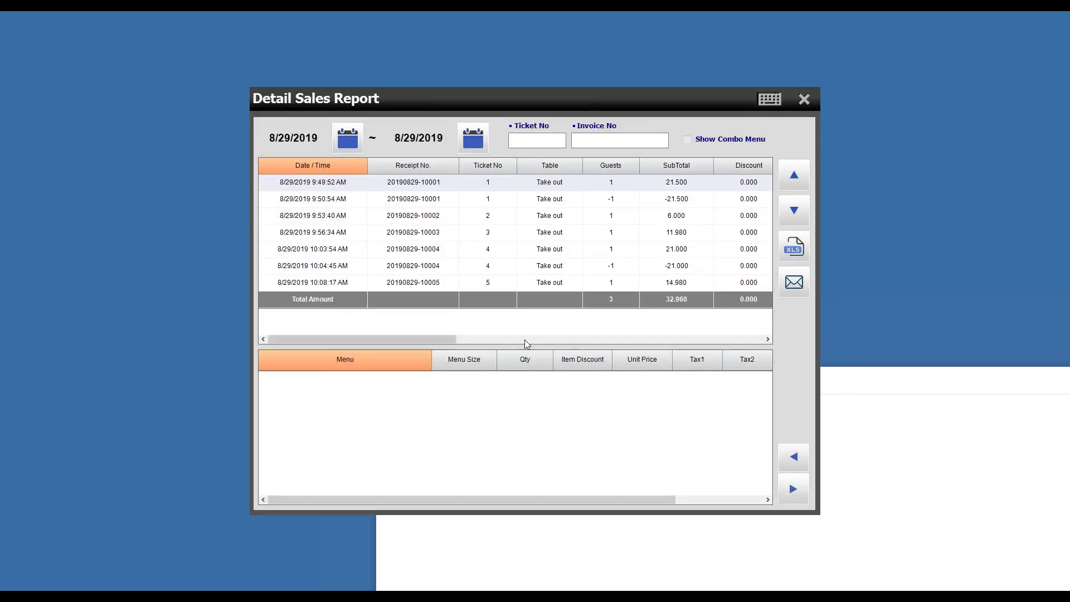
pyautogui.moveTo(457, 347); pyautogui.dragTo(744, 346)
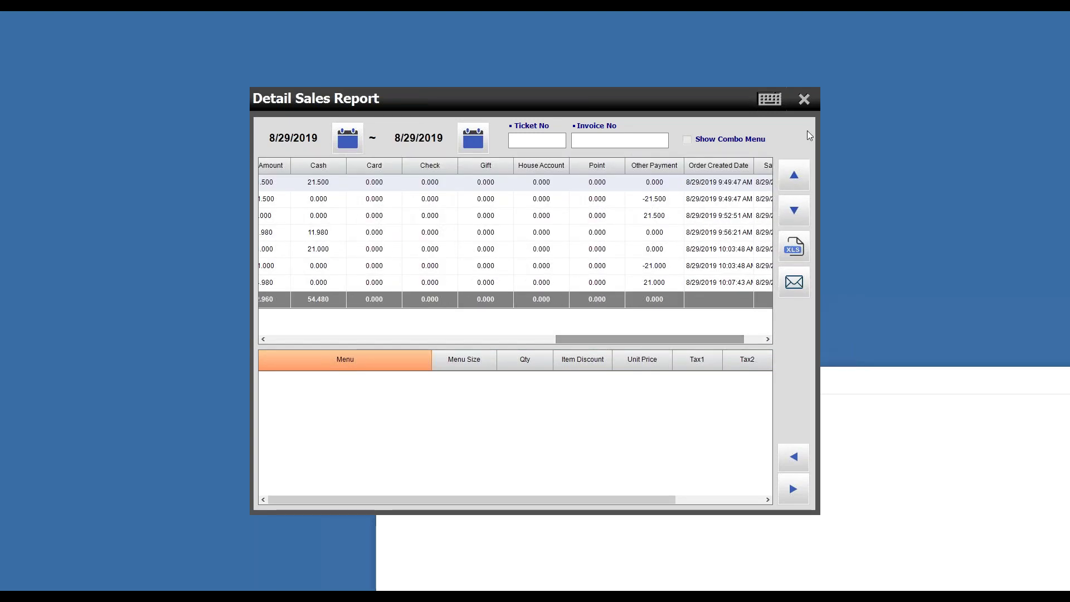
pyautogui.click(803, 100)
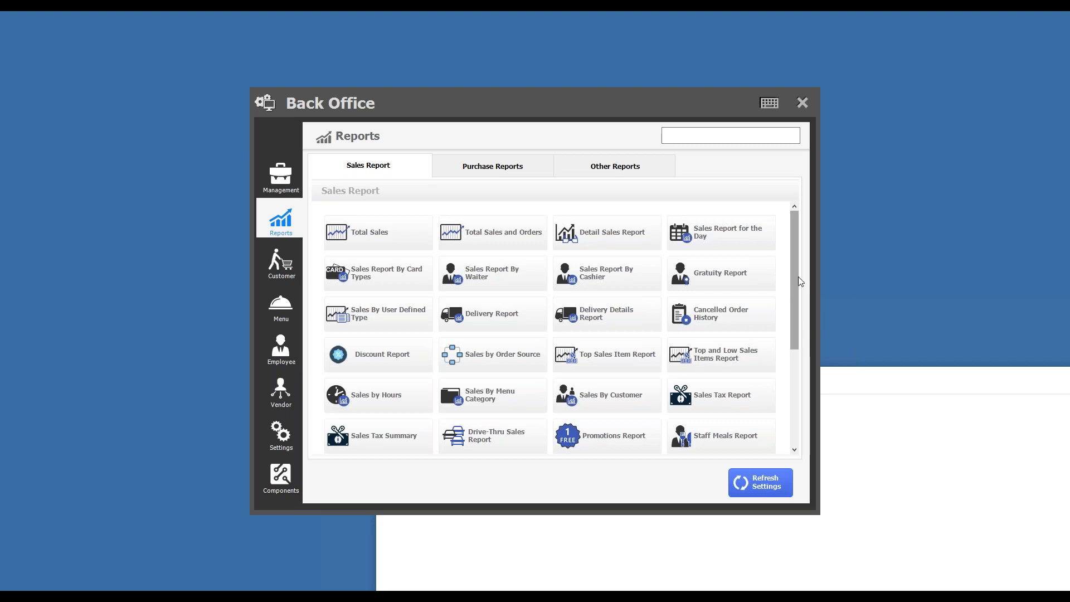
pyautogui.scroll(-2, 797, 280)
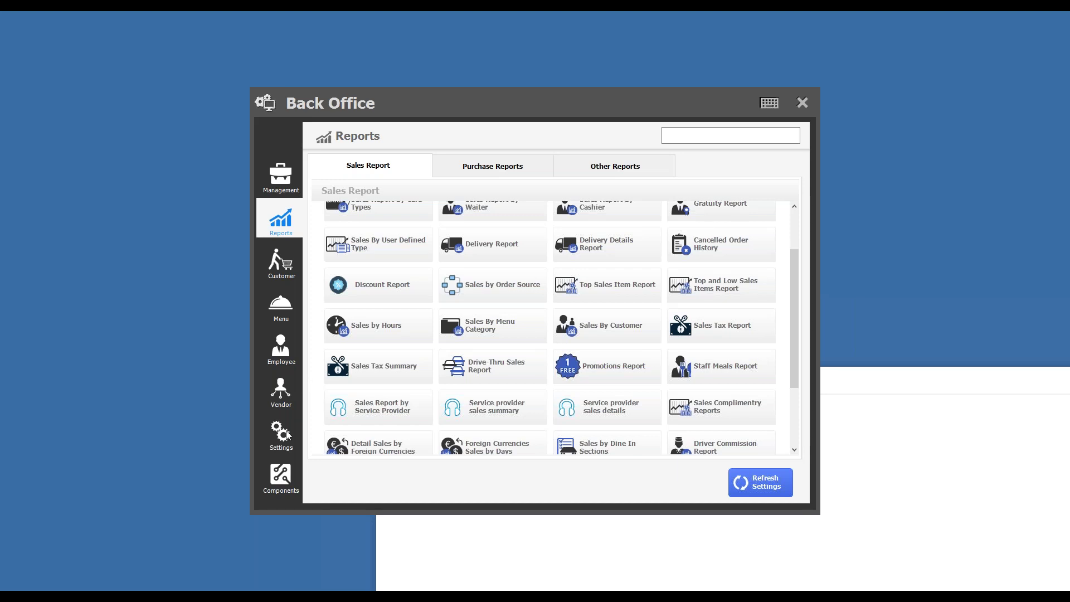
pyautogui.click(805, 102)
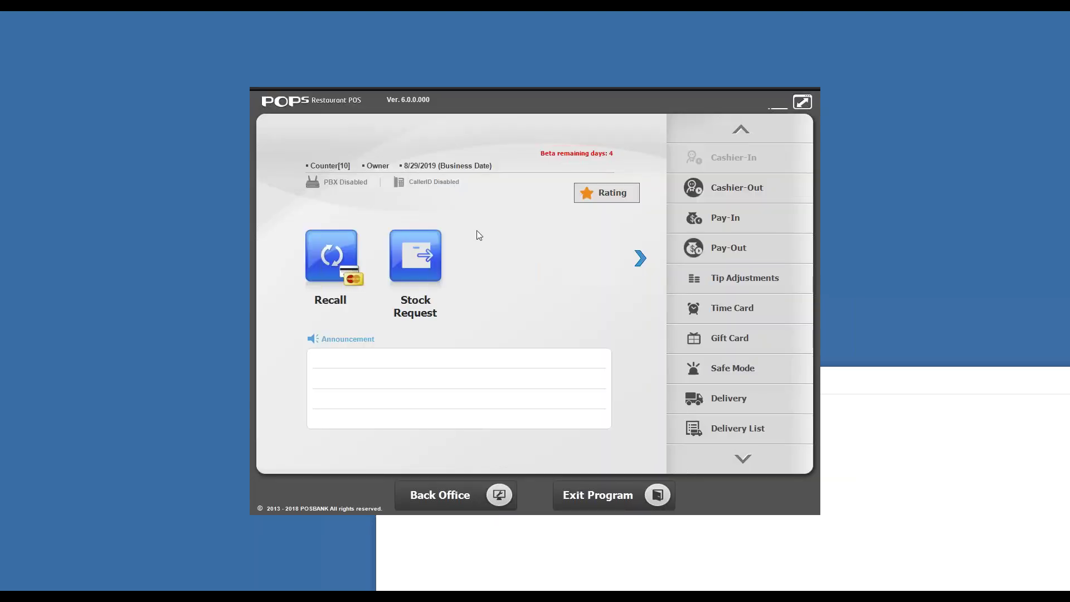
# Step: Recall the 11.980 cash receipt for Corn salad and Curry bread
pyautogui.click(346, 278)
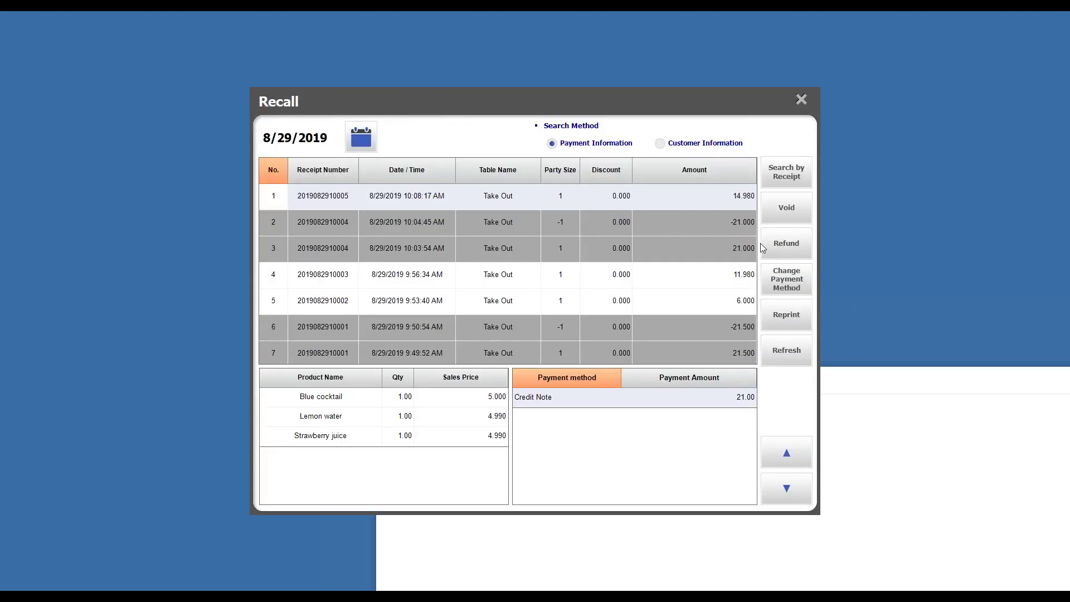
pyautogui.click(731, 280)
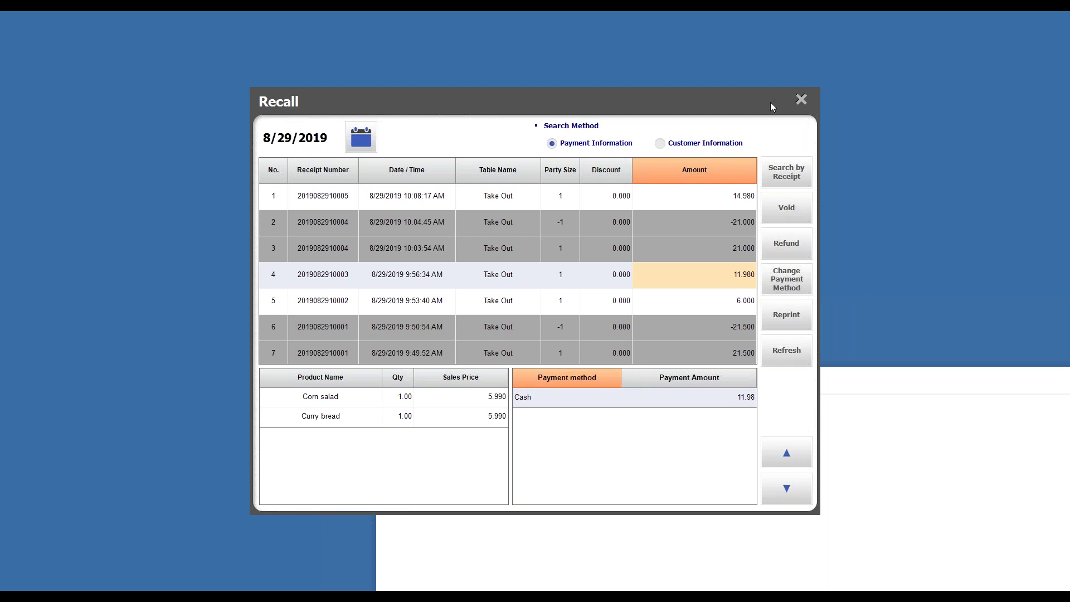
# Step: Confirm refunding the 11.980 receipt with all its items
pyautogui.click(780, 254)
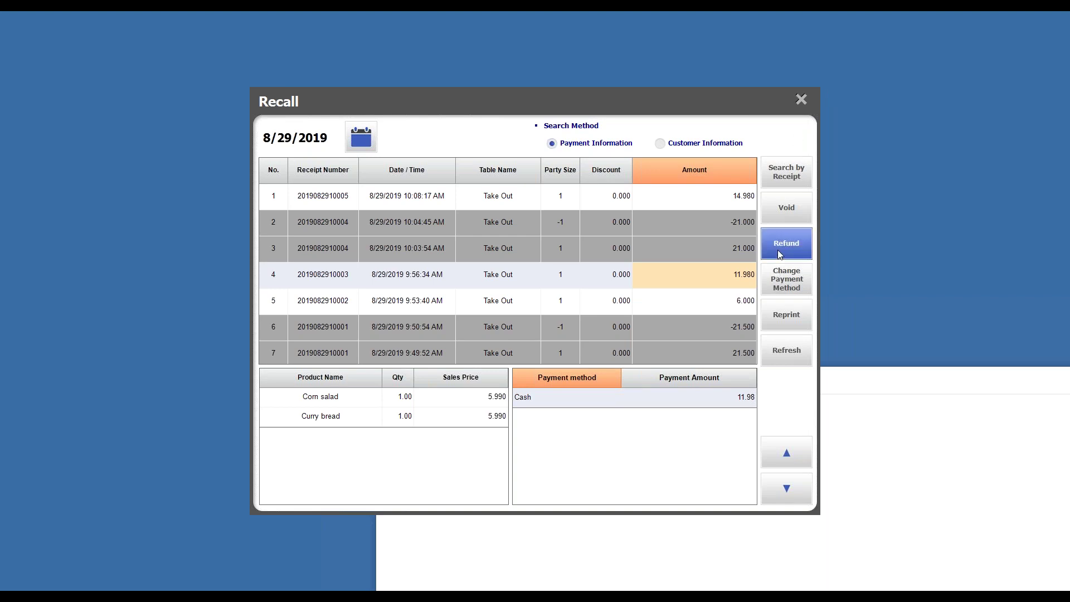
pyautogui.click(500, 415)
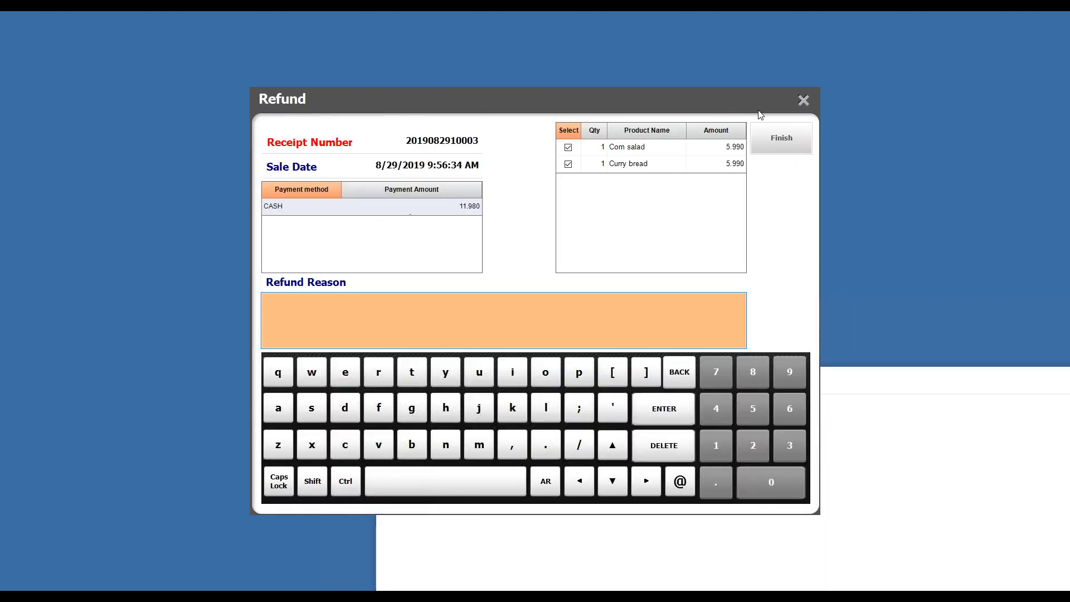
pyautogui.click(777, 140)
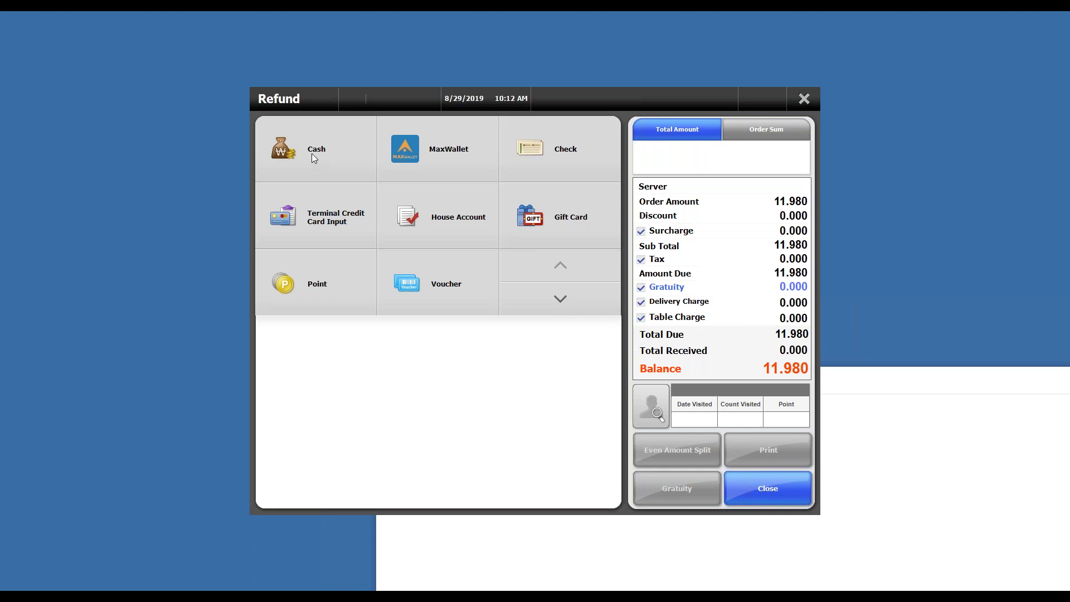
# Step: Browse the refund payment methods back to the Credit Note page, highlighting the 11.980 balance
pyautogui.click(312, 154)
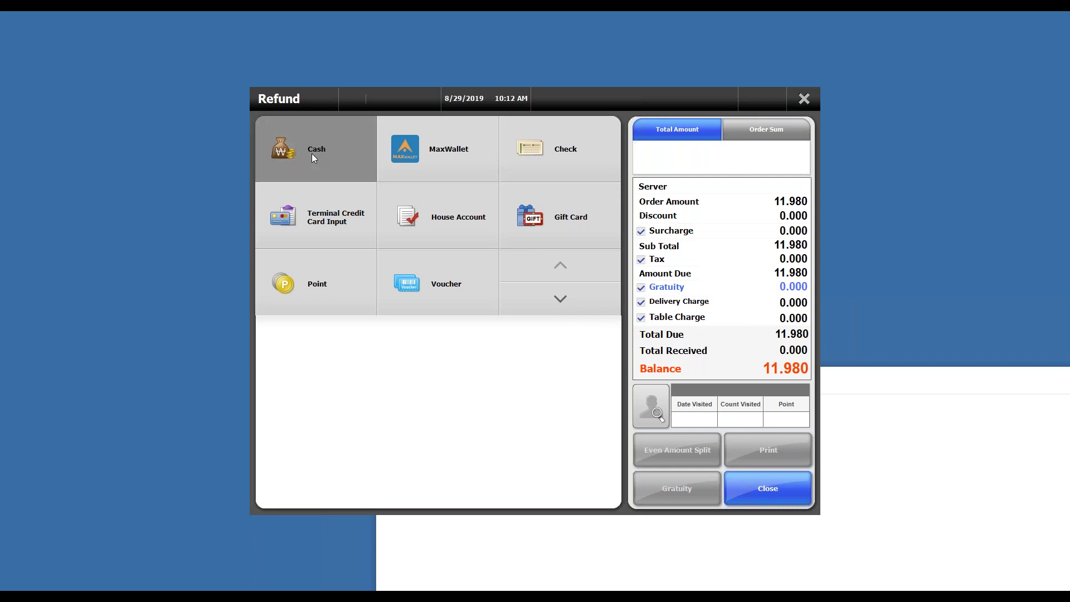
pyautogui.scroll(-1, 550, 329)
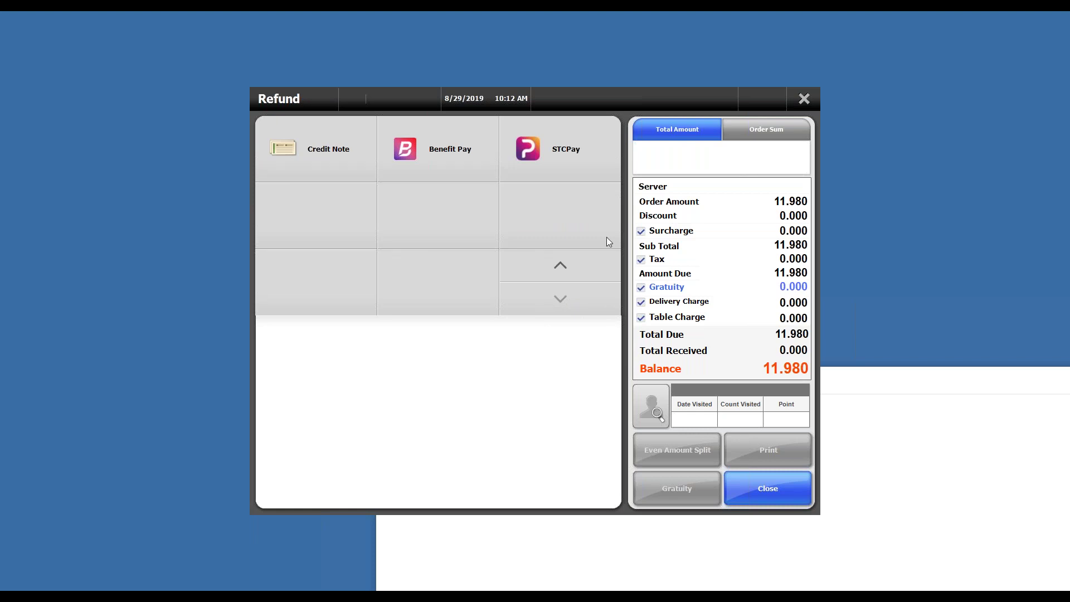
pyautogui.click(546, 276)
pyautogui.click(543, 294)
pyautogui.moveTo(762, 368); pyautogui.dragTo(809, 372)
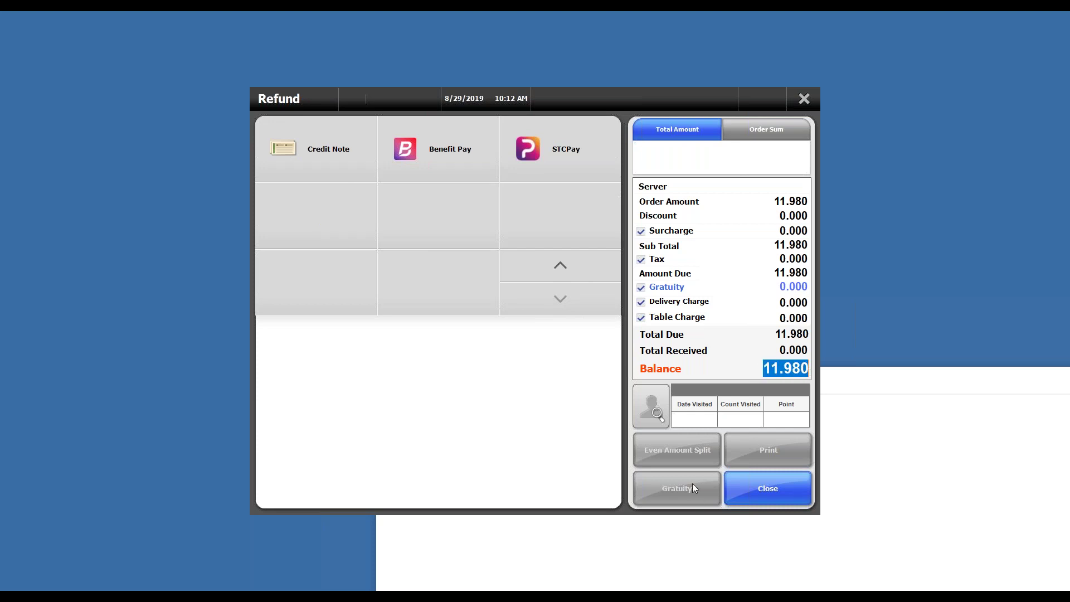
# Step: Refund the 11.980 balance as a credit note, using the validation number kept in Notepad
pyautogui.click(336, 167)
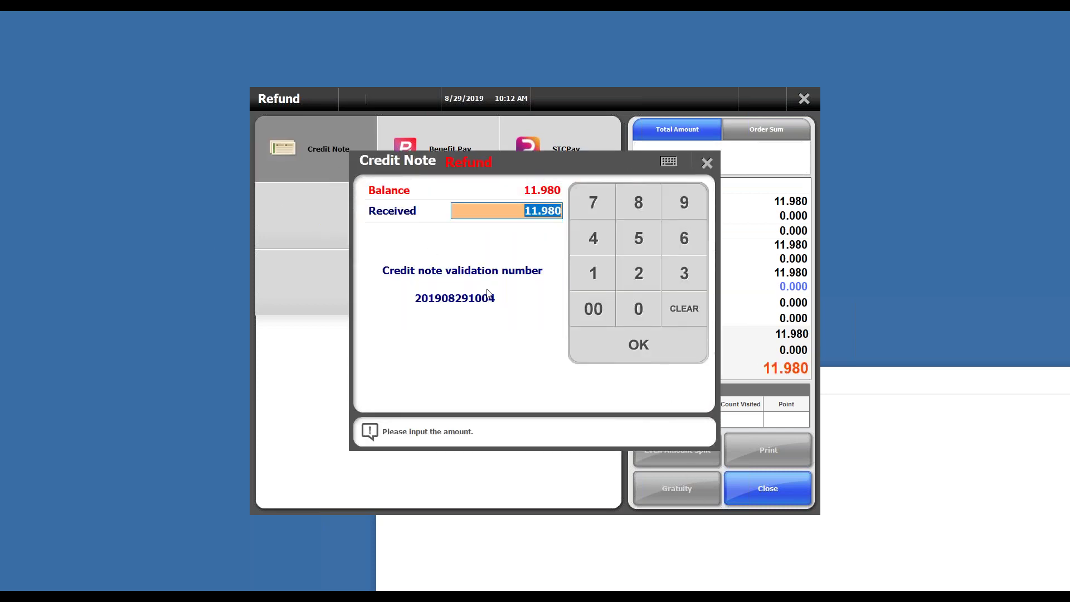
pyautogui.click(292, 583)
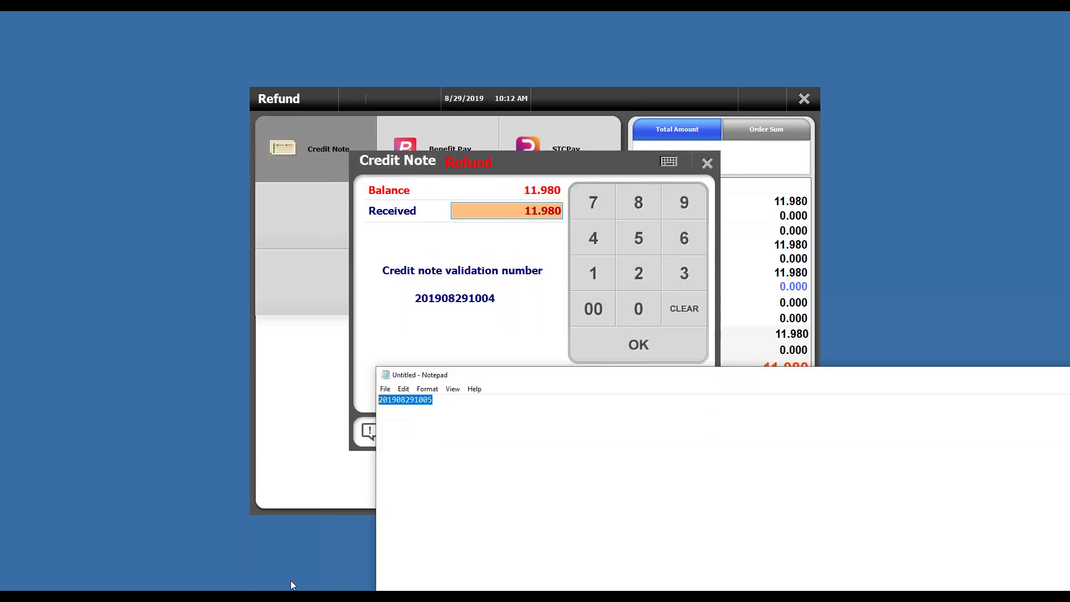
pyautogui.click(453, 411)
pyautogui.write('4')
pyautogui.click(608, 332)
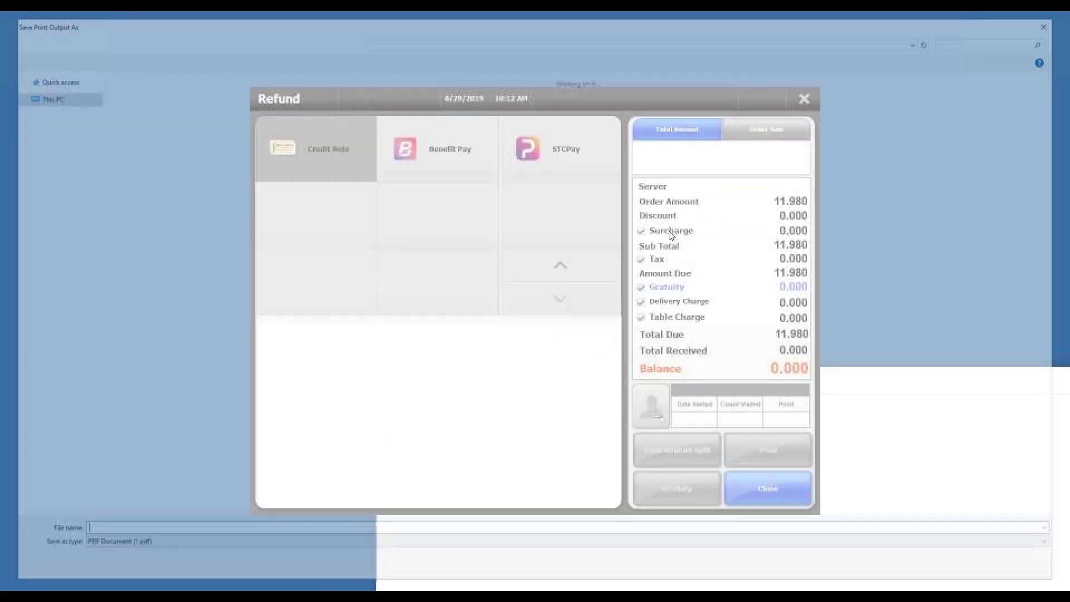
pyautogui.click(1044, 27)
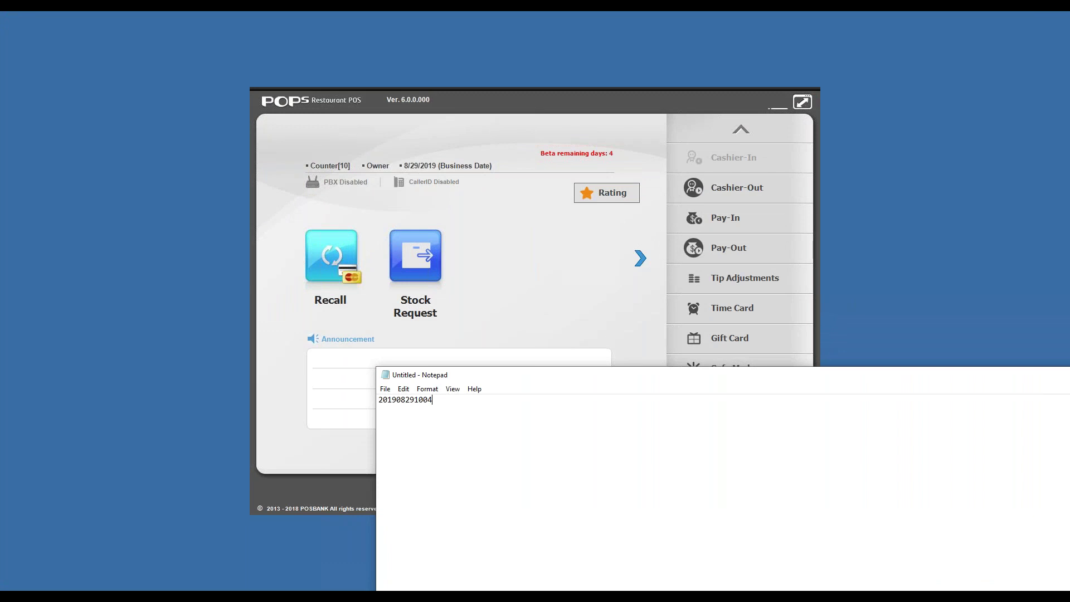
pyautogui.click(541, 416)
# Step: Copy the credit note validation number from Notepad and start a Quick Serve order
pyautogui.click(533, 492)
pyautogui.hotkey('ctrl', 'a')
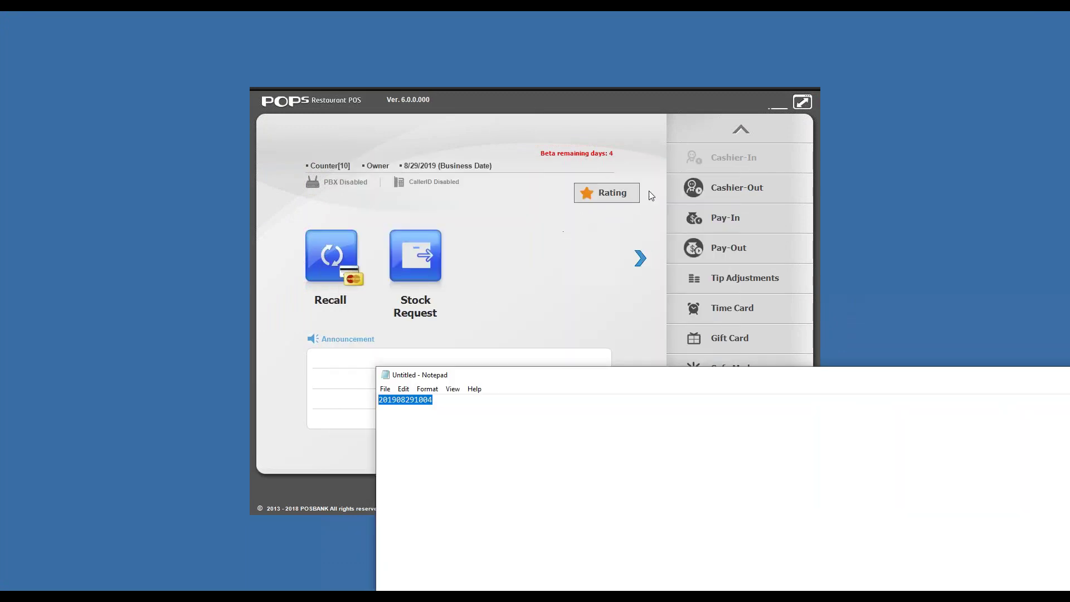
pyautogui.click(641, 259)
pyautogui.click(435, 261)
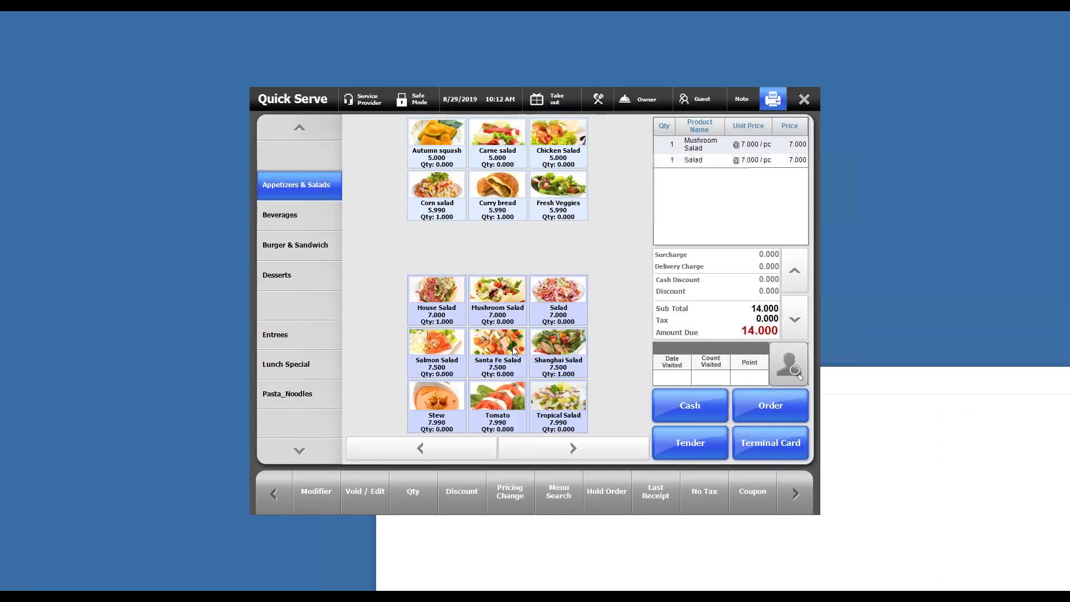
# Step: Add a Salmon Salad and open payment for the 21.500 order
pyautogui.click(437, 343)
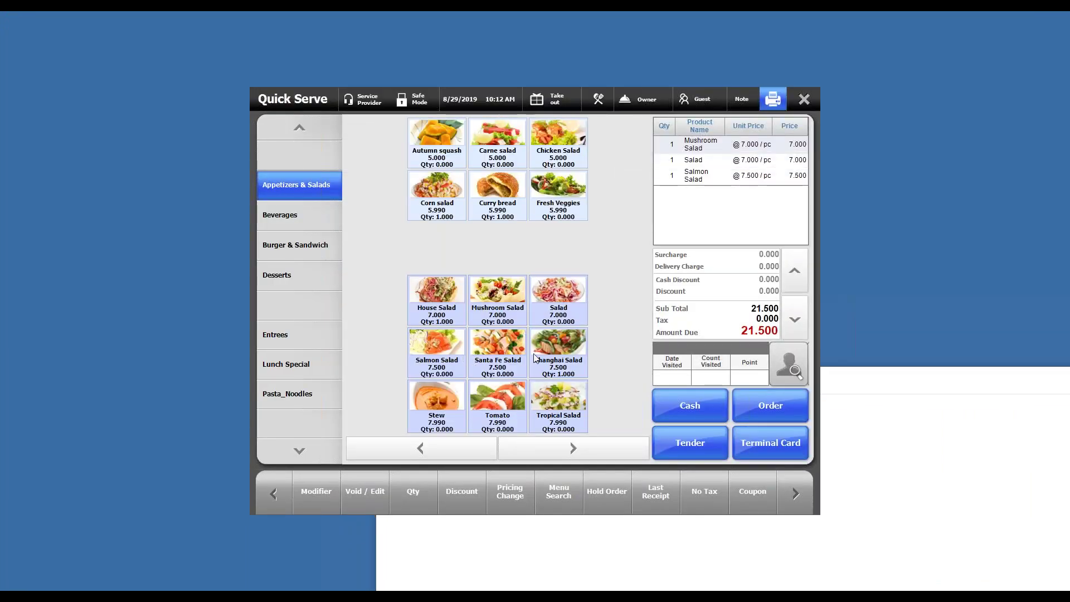
pyautogui.click(681, 447)
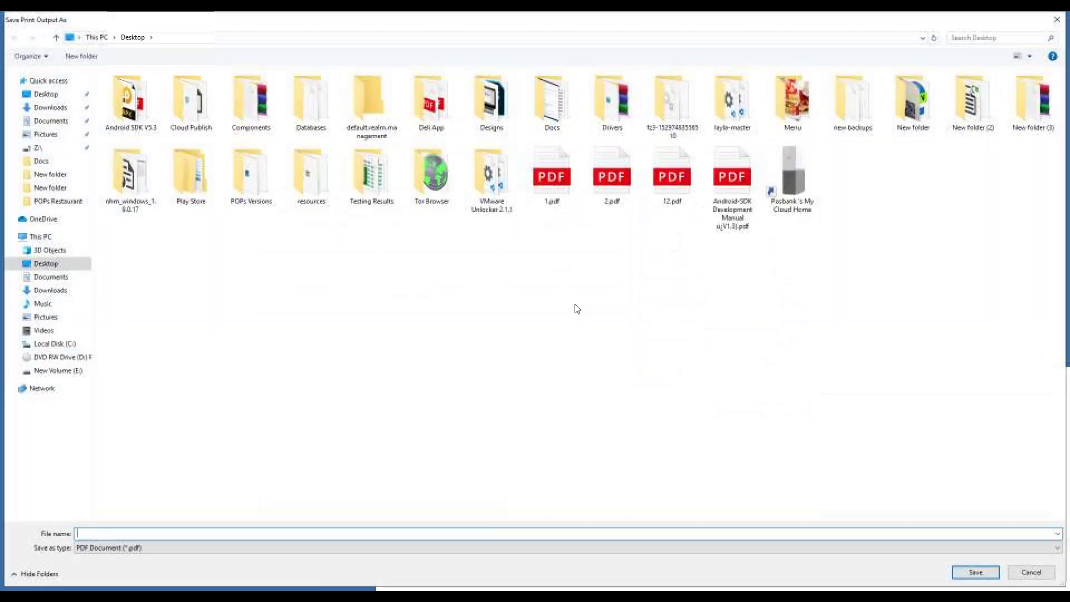
pyautogui.click(1057, 20)
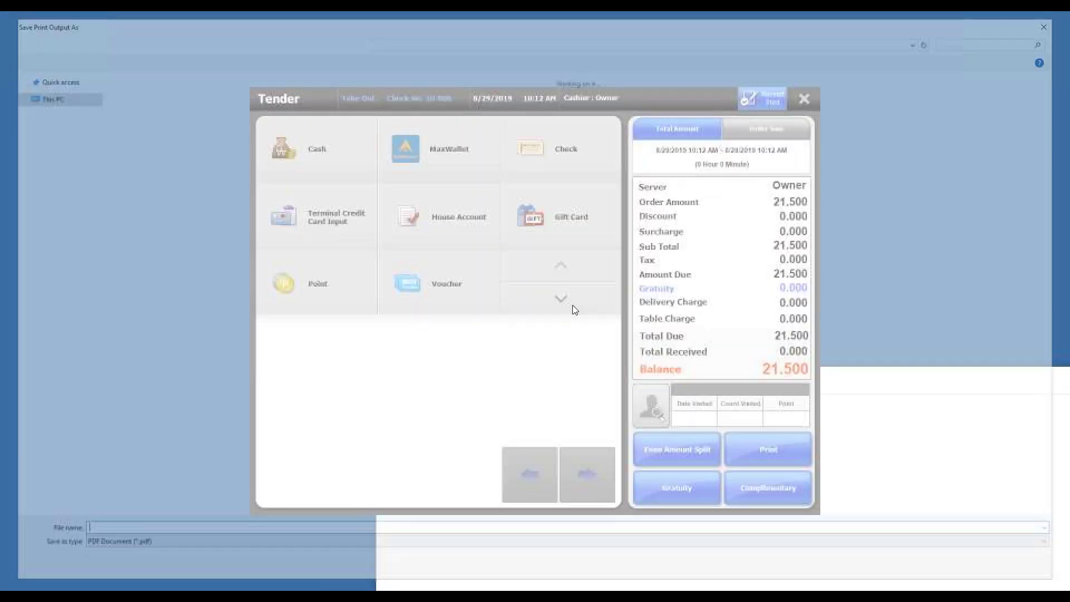
pyautogui.click(574, 310)
# Step: Pay 11.980 with the pasted credit note number, then choose Cash for the 9.520 remainder
pyautogui.click(295, 146)
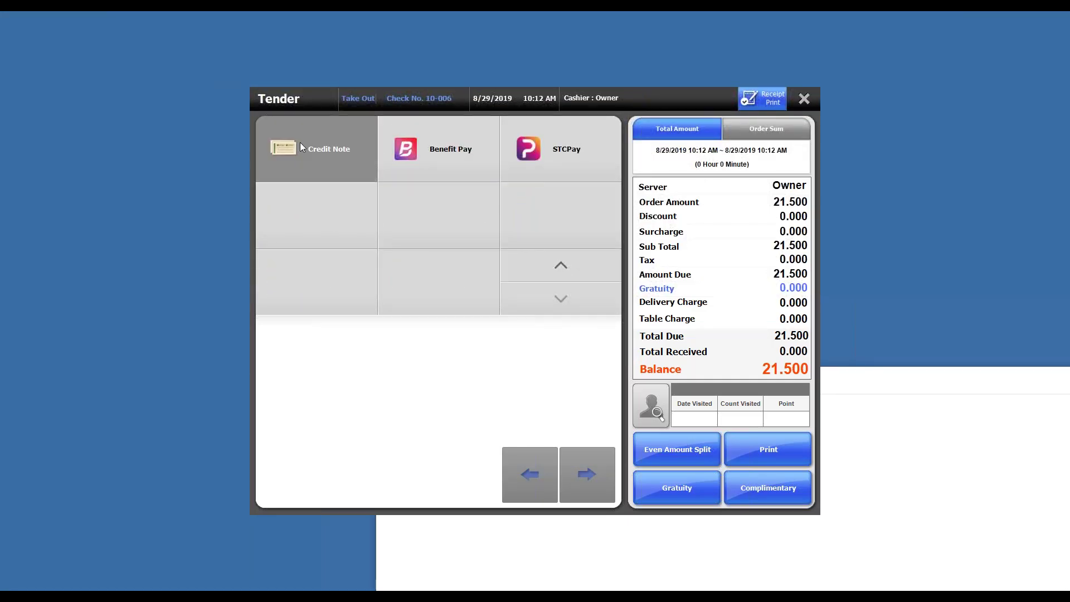
pyautogui.click(478, 295)
pyautogui.rightClick(493, 300)
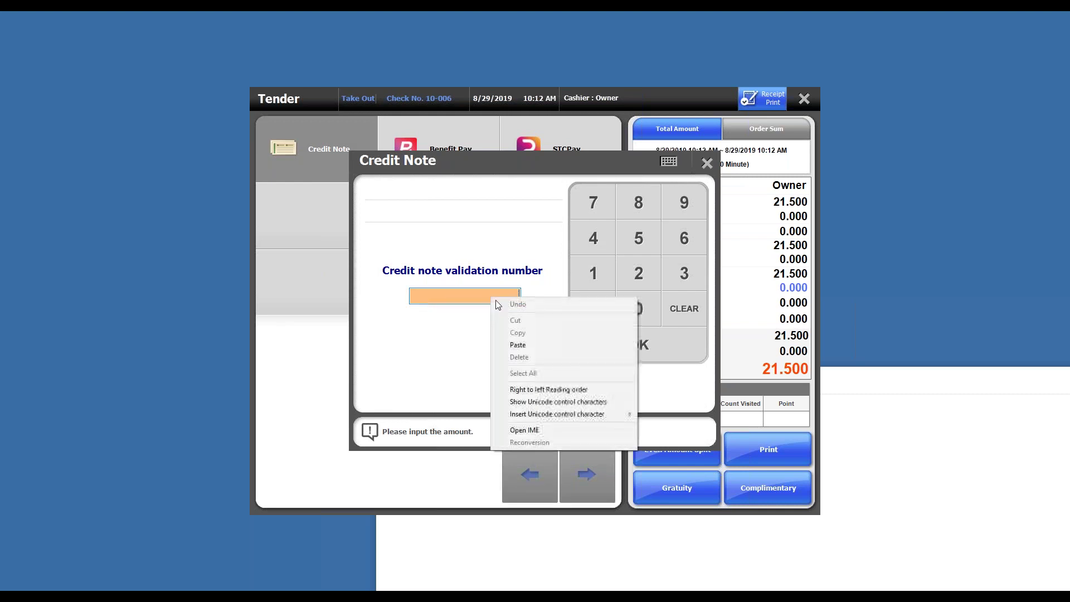
pyautogui.click(518, 345)
pyautogui.click(623, 345)
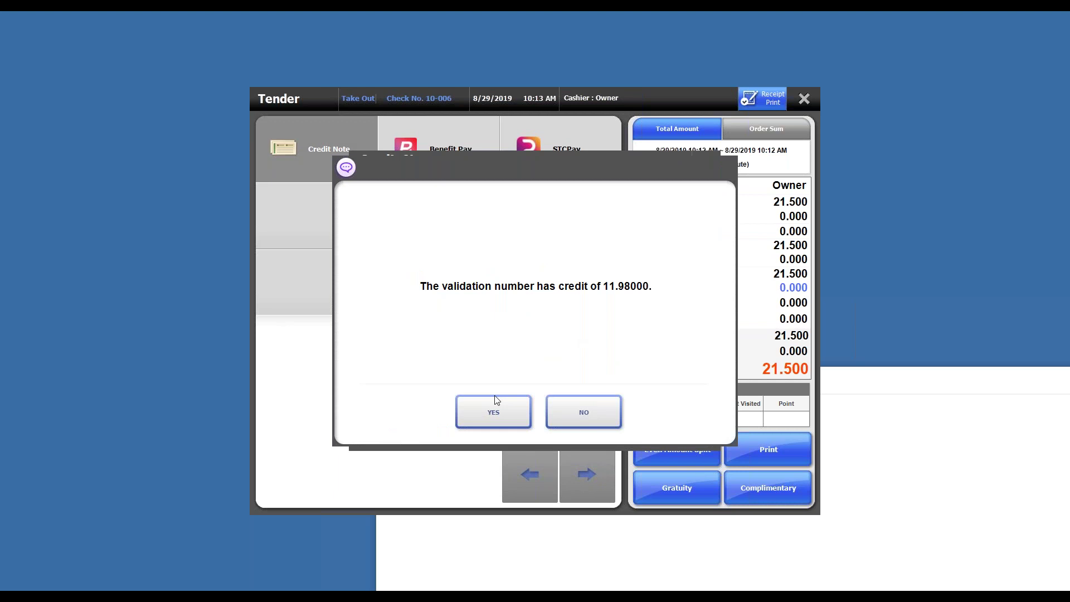
pyautogui.click(480, 415)
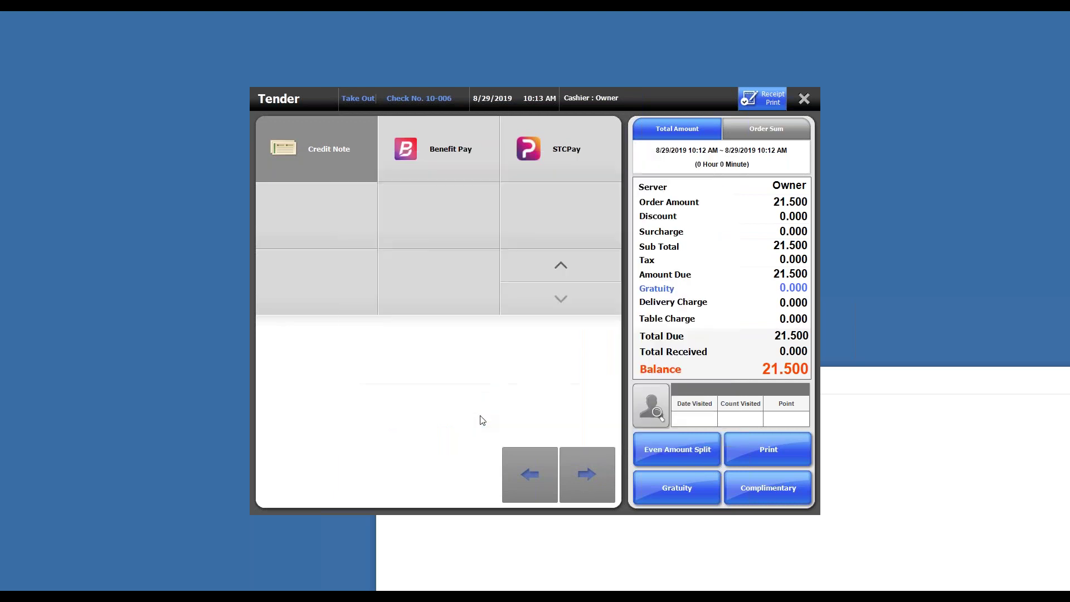
pyautogui.click(1057, 17)
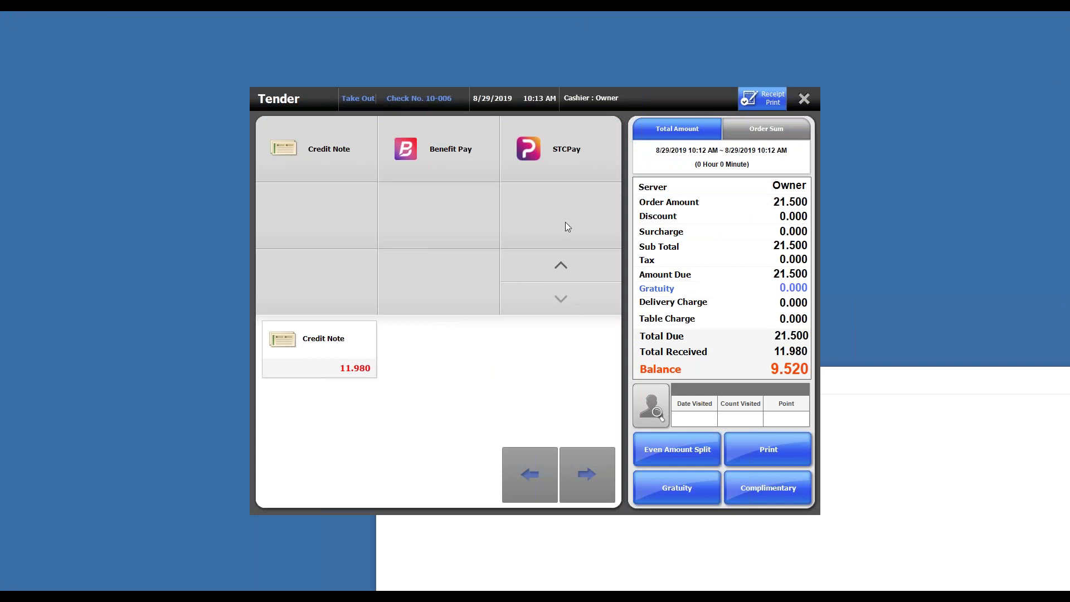
pyautogui.click(549, 260)
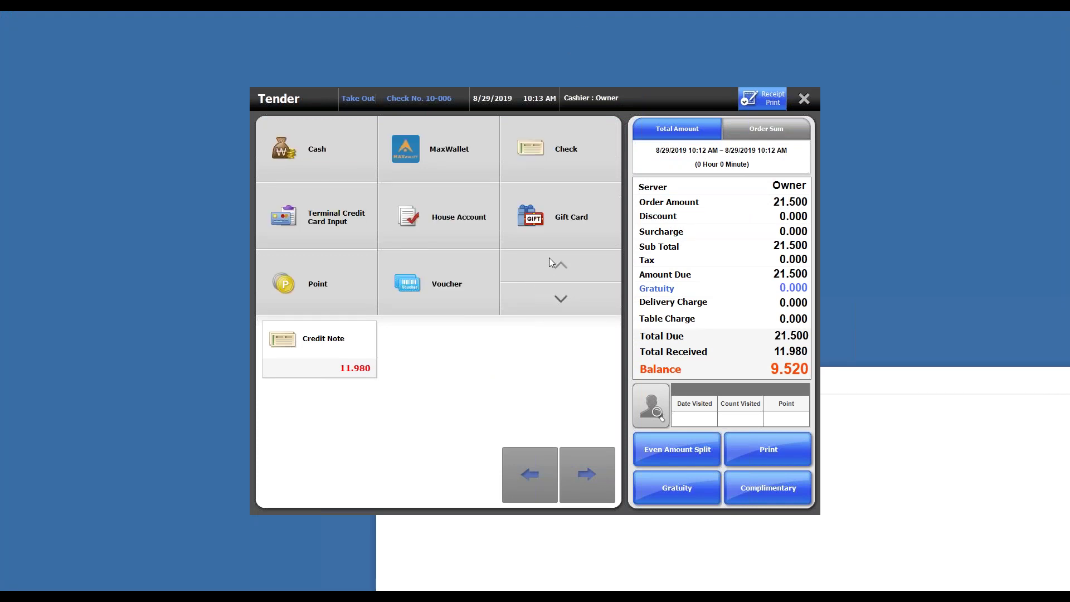
pyautogui.click(333, 155)
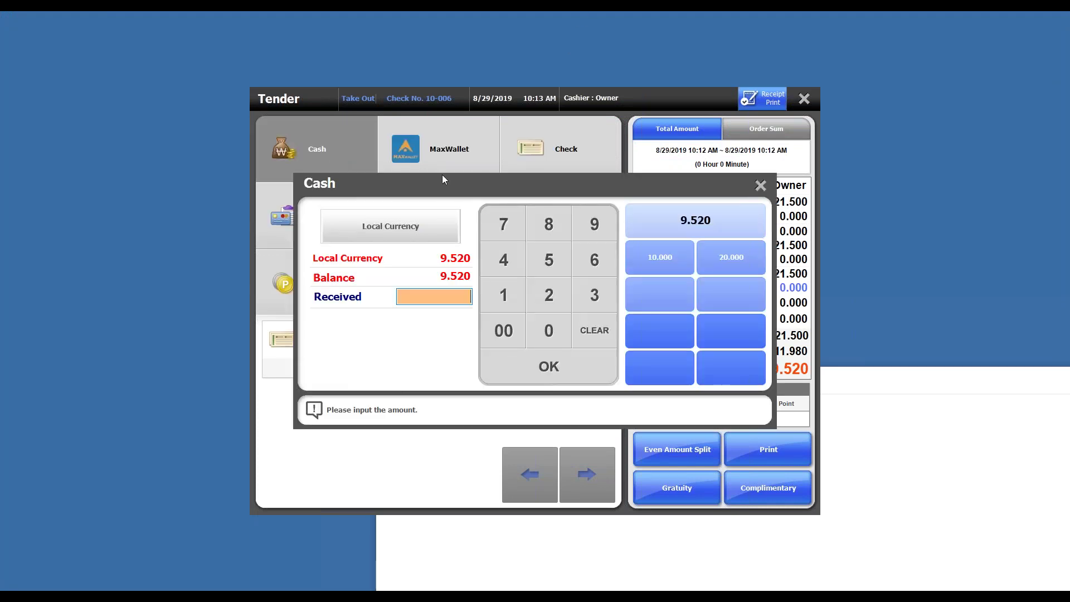
# Step: Tender the exact 9.520 in cash and dismiss the 0.000 change message
pyautogui.click(676, 227)
pyautogui.click(535, 422)
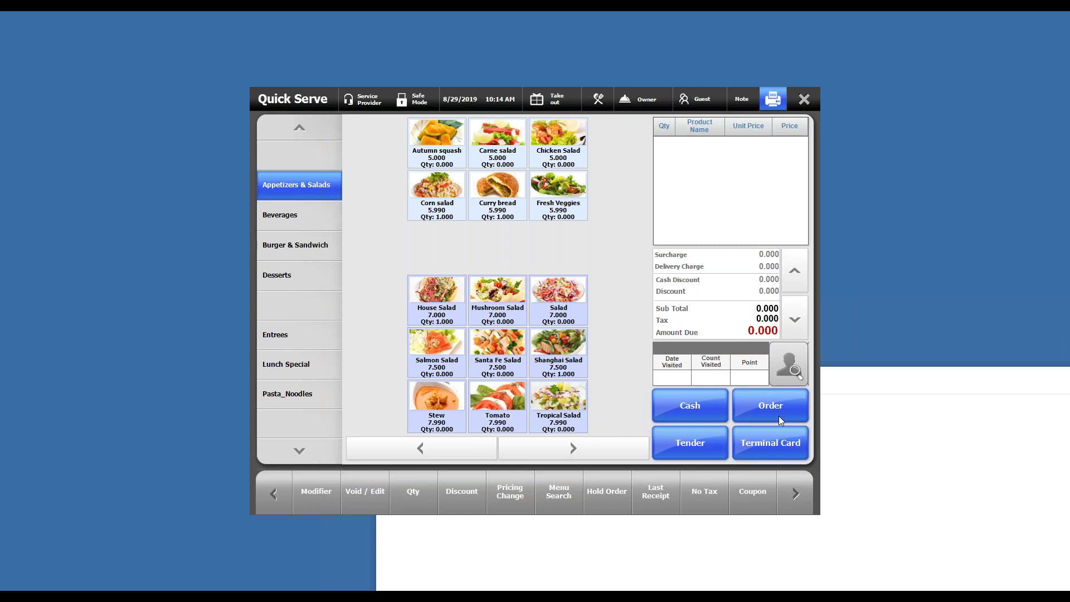
# Step: Bring the Notepad note with the credit note number in front of the POS
pyautogui.click(848, 375)
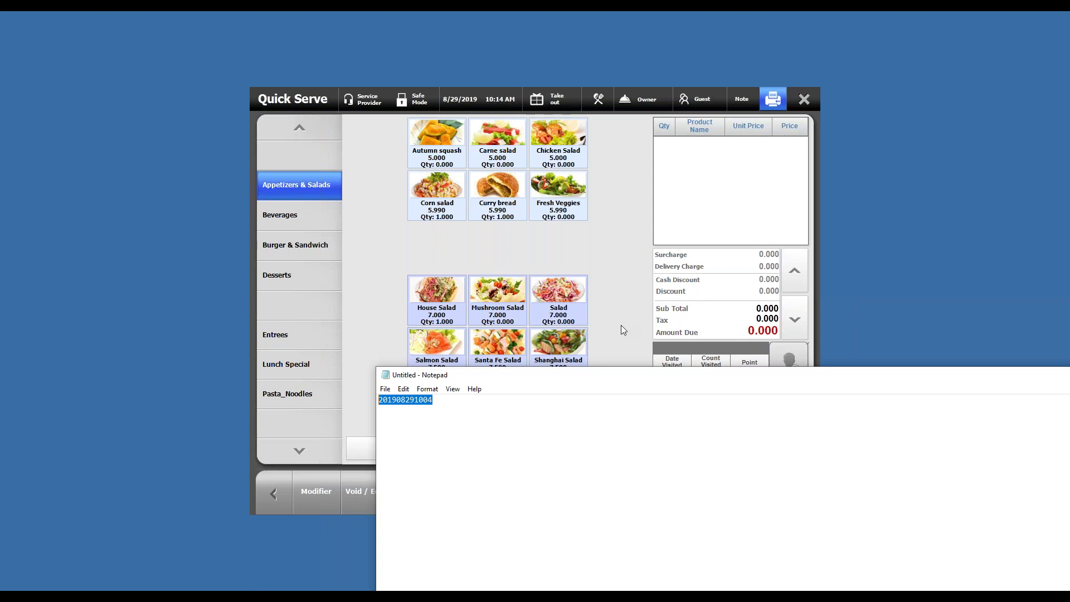
pyautogui.click(513, 436)
pyautogui.moveTo(434, 400); pyautogui.dragTo(274, 403)
pyautogui.click(545, 475)
pyautogui.hotkey('ctrl', 'a')
pyautogui.click(459, 415)
# Step: Move the Notepad note to the lower left, add a new line after the number, and refocus Quick Serve
pyautogui.moveTo(769, 377); pyautogui.dragTo(516, 357)
pyautogui.press('Return')
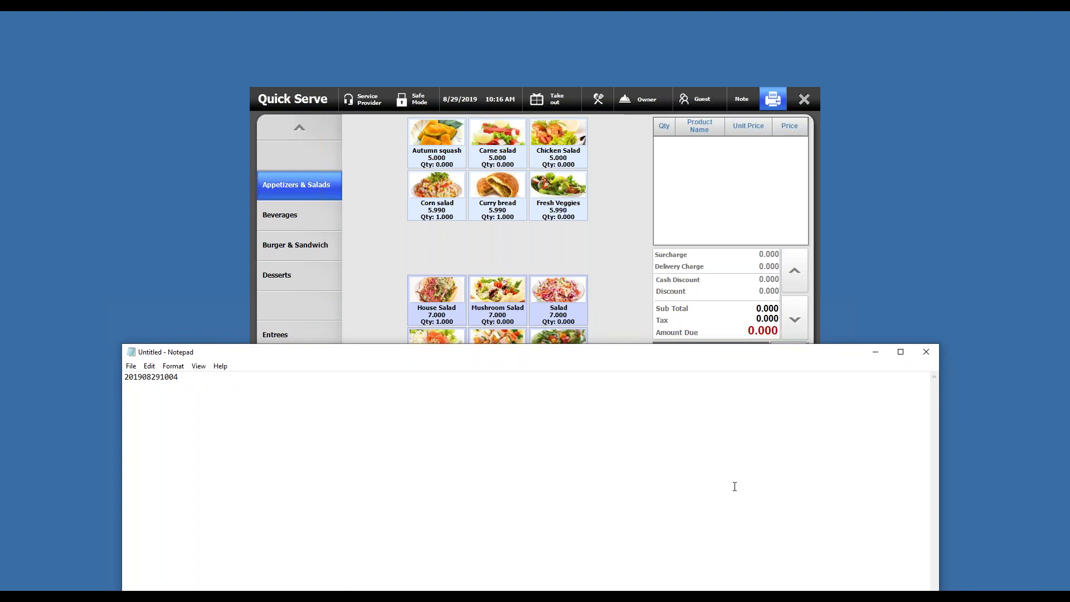
pyautogui.moveTo(743, 350); pyautogui.dragTo(716, 331)
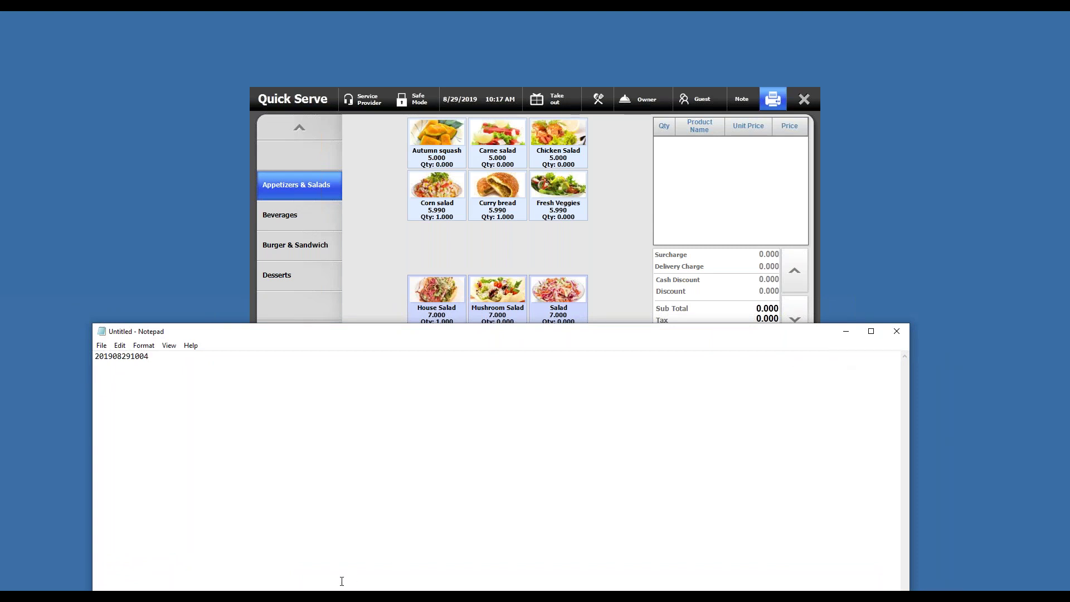
pyautogui.click(632, 285)
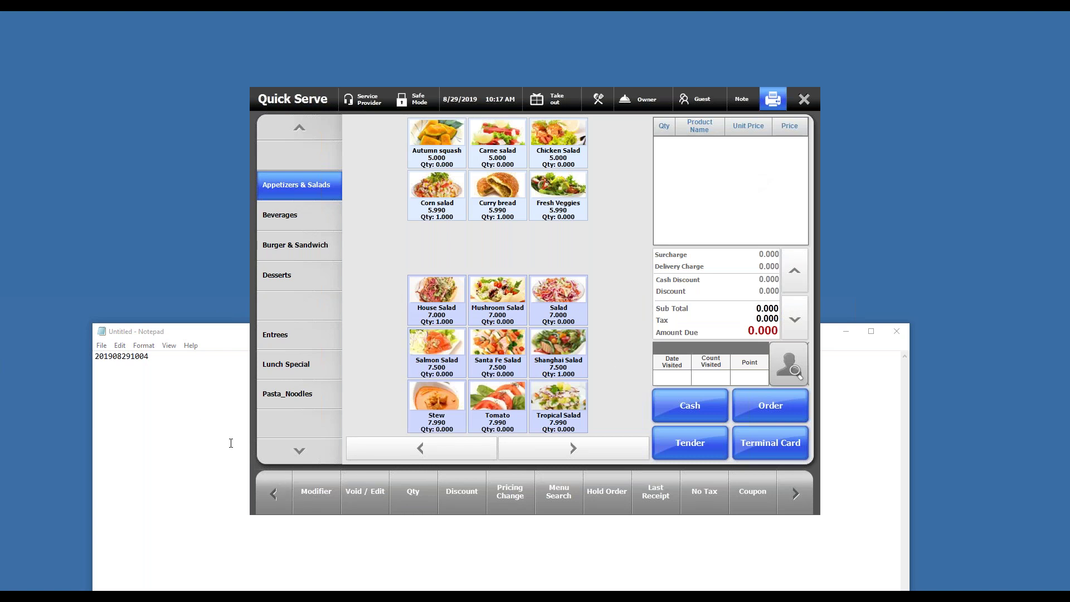
pyautogui.moveTo(259, 596)
# Step: Bring up the Word training outline, clear its selection, then Alt+Tab back to the POS screen
pyautogui.click(206, 365)
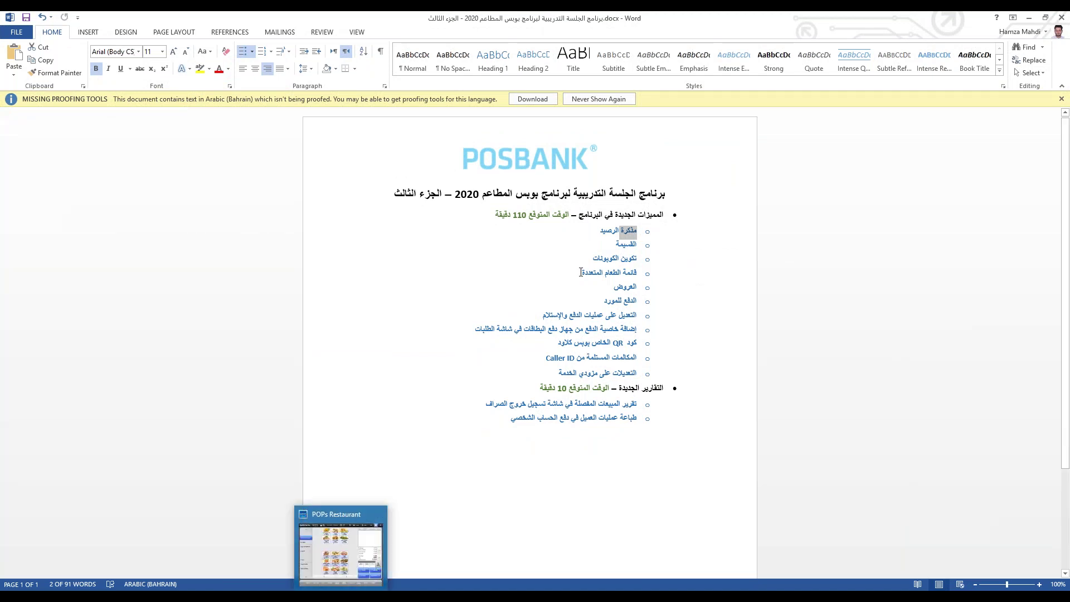
pyautogui.click(622, 245)
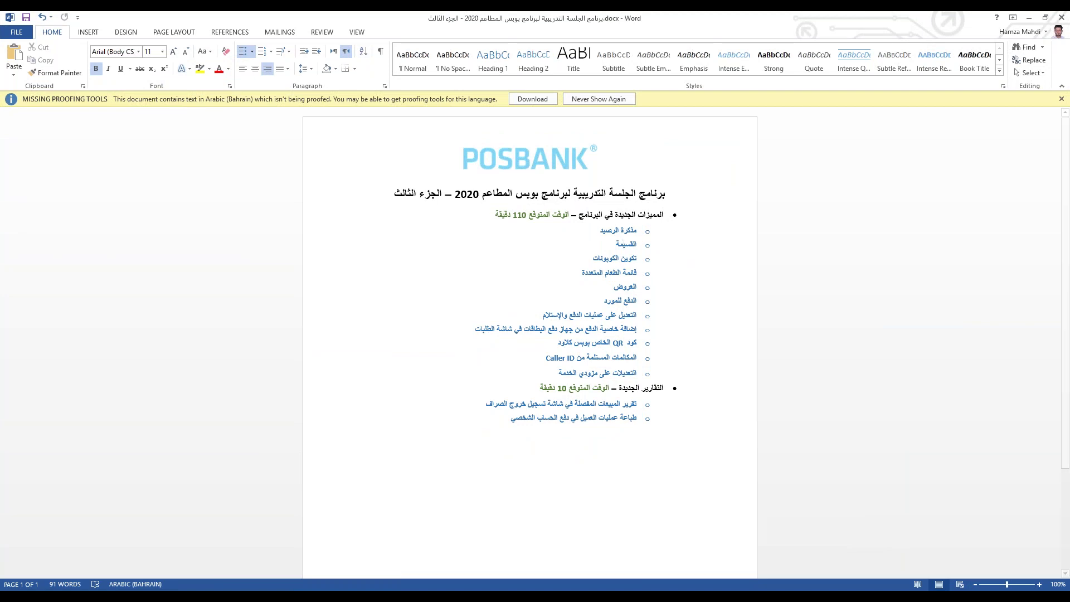
pyautogui.hotkey('alt', 'Tab')
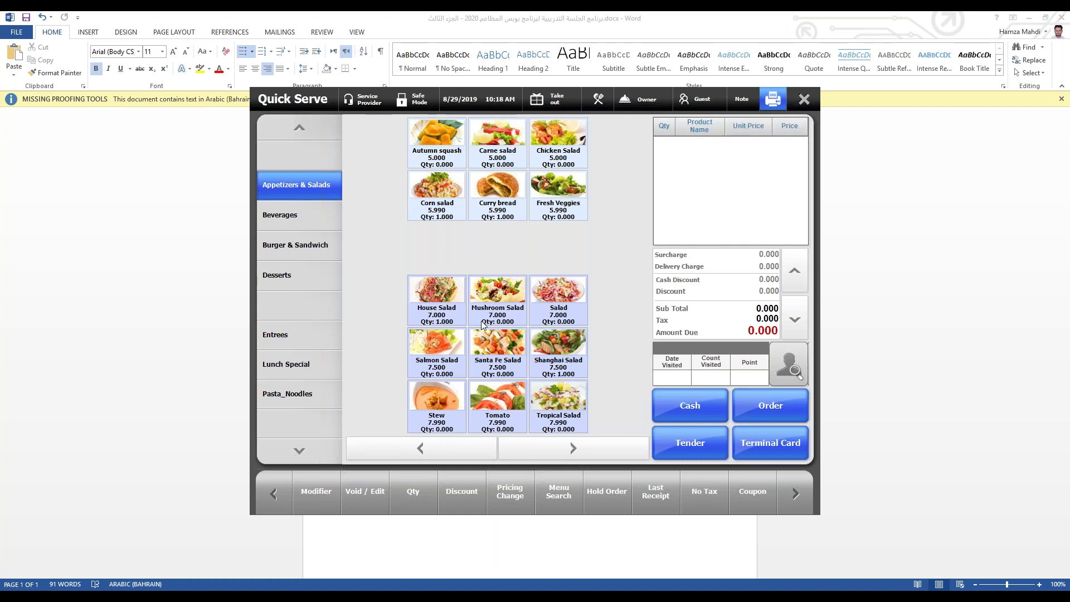
# Step: Go from Back Office menu settings into Menu Registration and open the Corn salad item
pyautogui.click(804, 99)
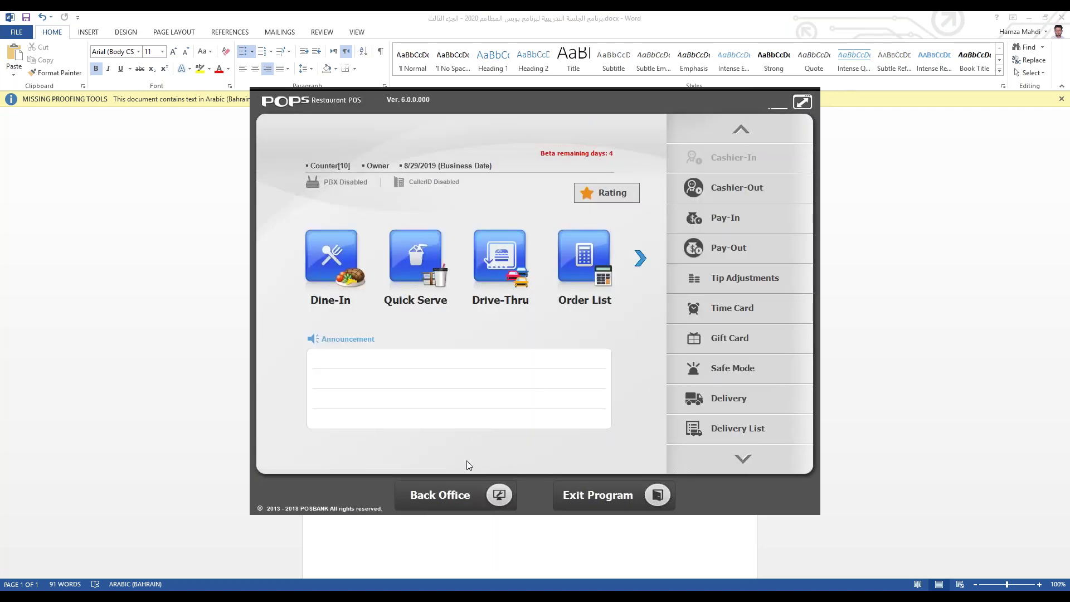
pyautogui.click(466, 487)
pyautogui.click(290, 310)
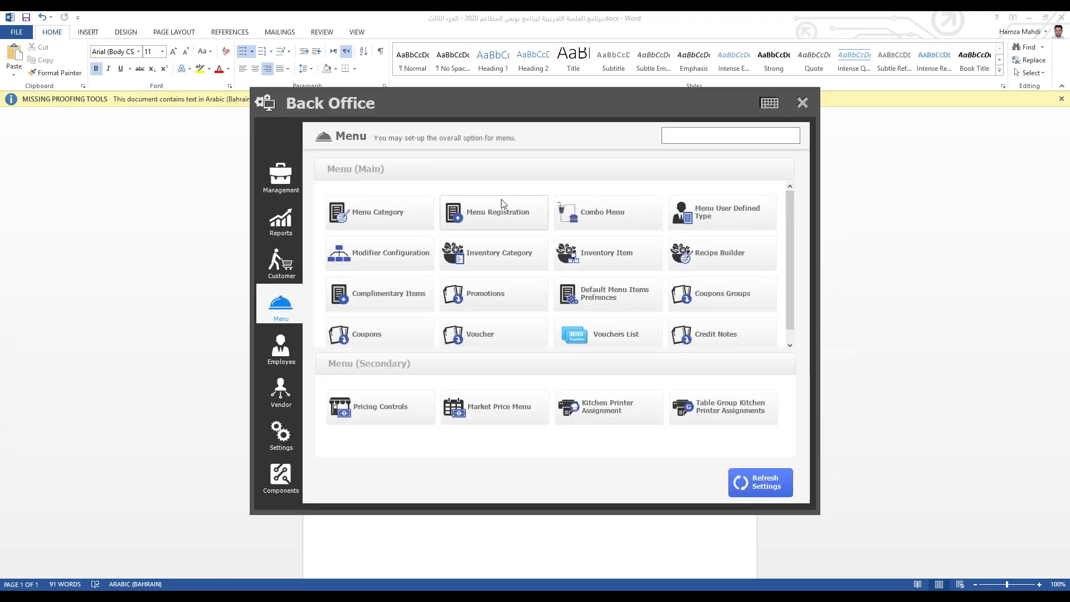
pyautogui.click(439, 222)
pyautogui.click(296, 359)
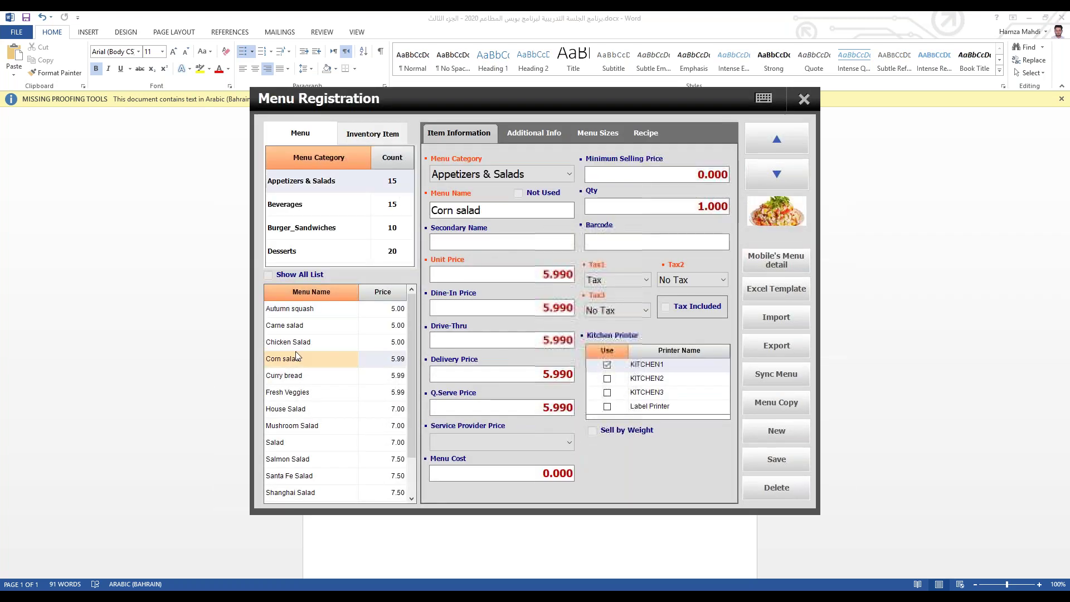
pyautogui.click(305, 342)
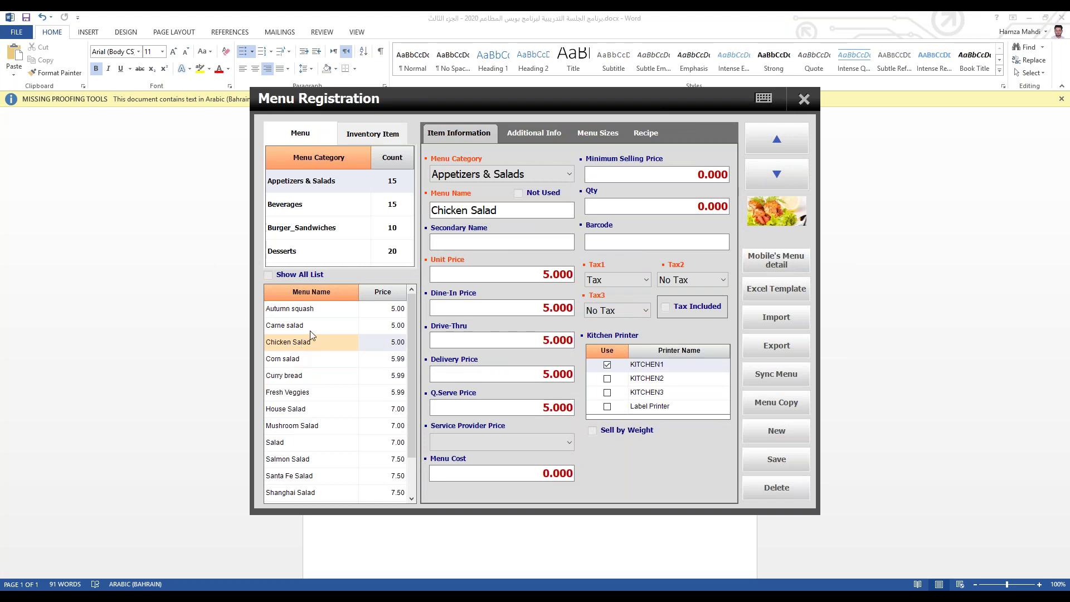
pyautogui.click(308, 365)
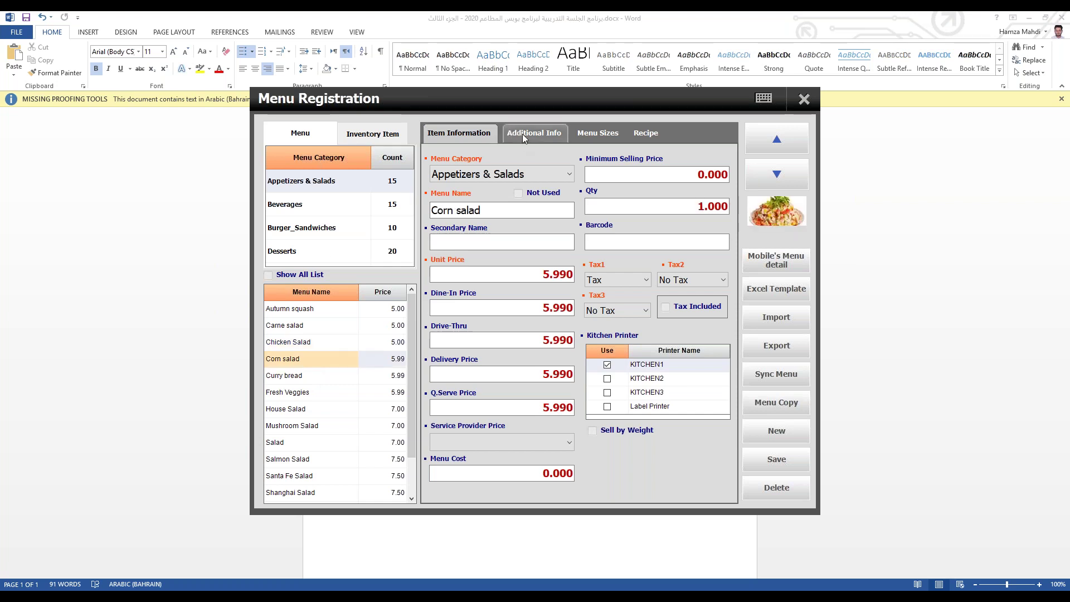
# Step: In Corn salad's Additional Info, set the voucher to Percent (%) with value 20.000
pyautogui.click(524, 133)
pyautogui.click(442, 386)
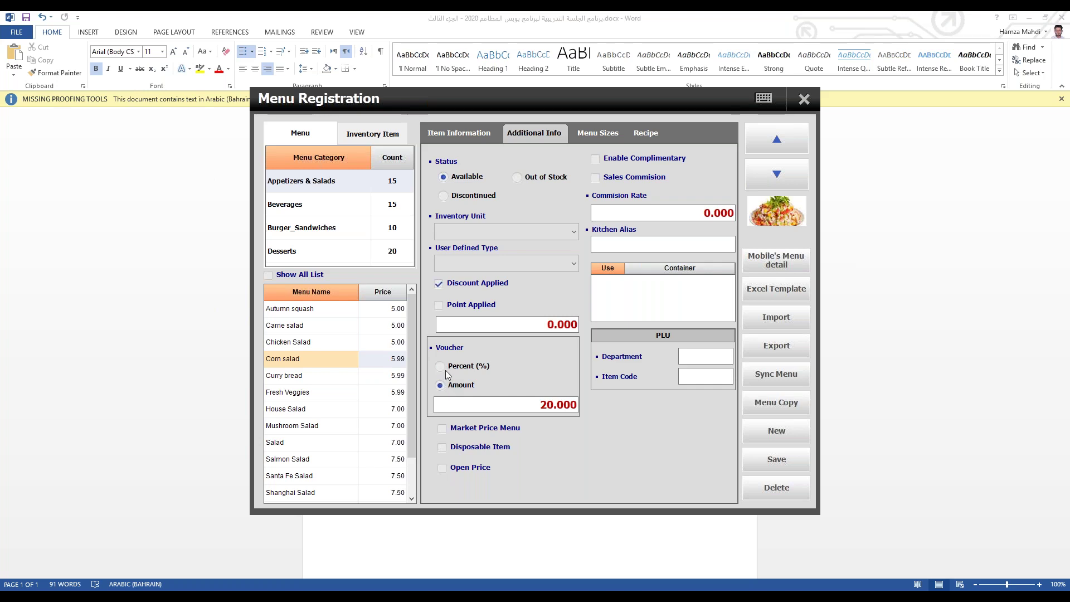
pyautogui.click(490, 404)
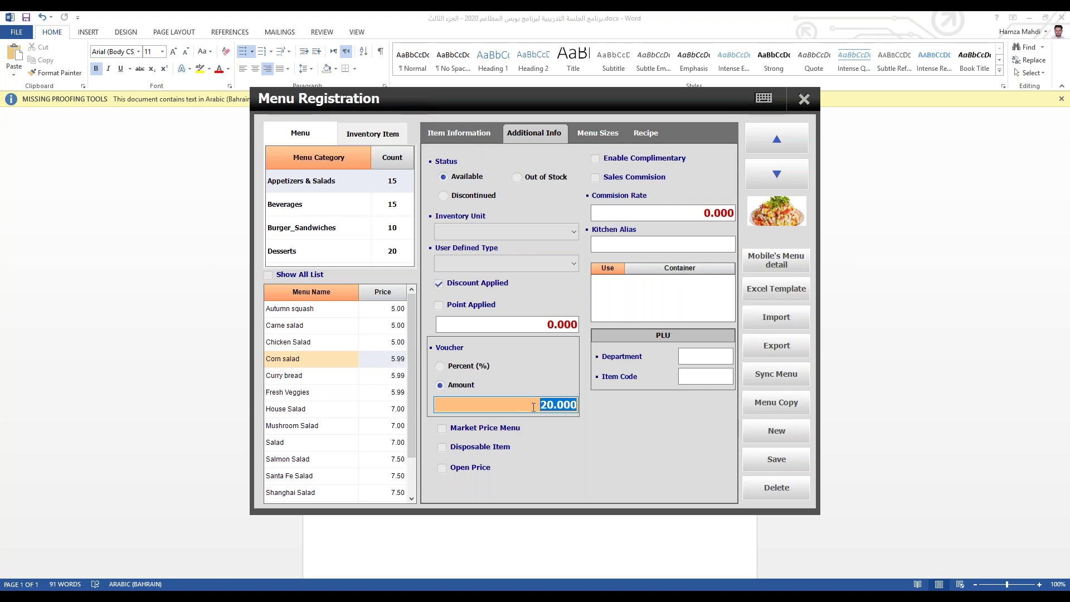
pyautogui.click(440, 366)
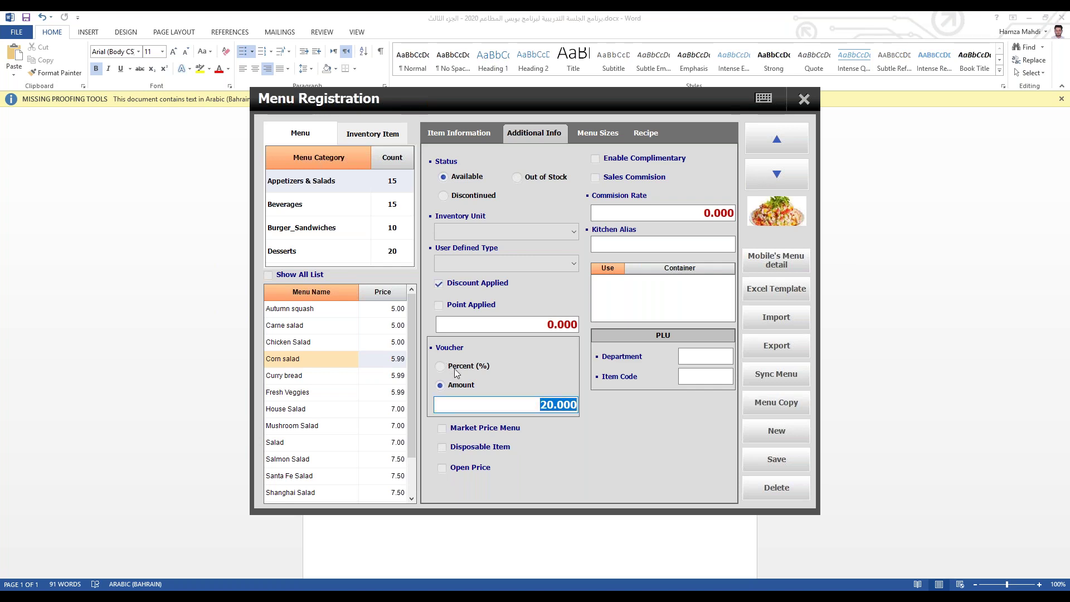
pyautogui.click(545, 406)
pyautogui.hotkey('shift', 'Left')
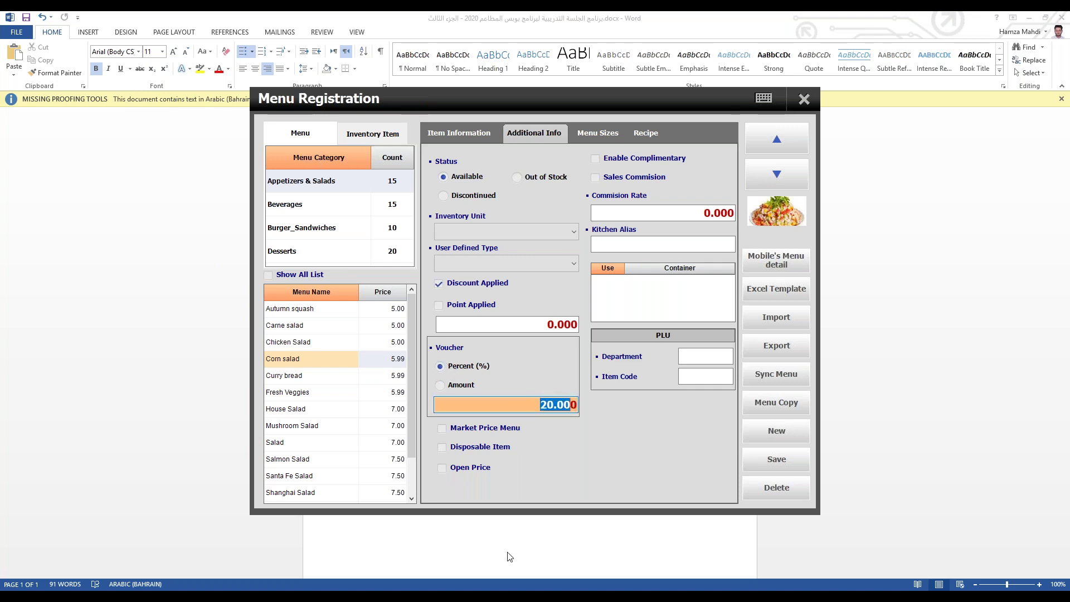
pyautogui.click(537, 399)
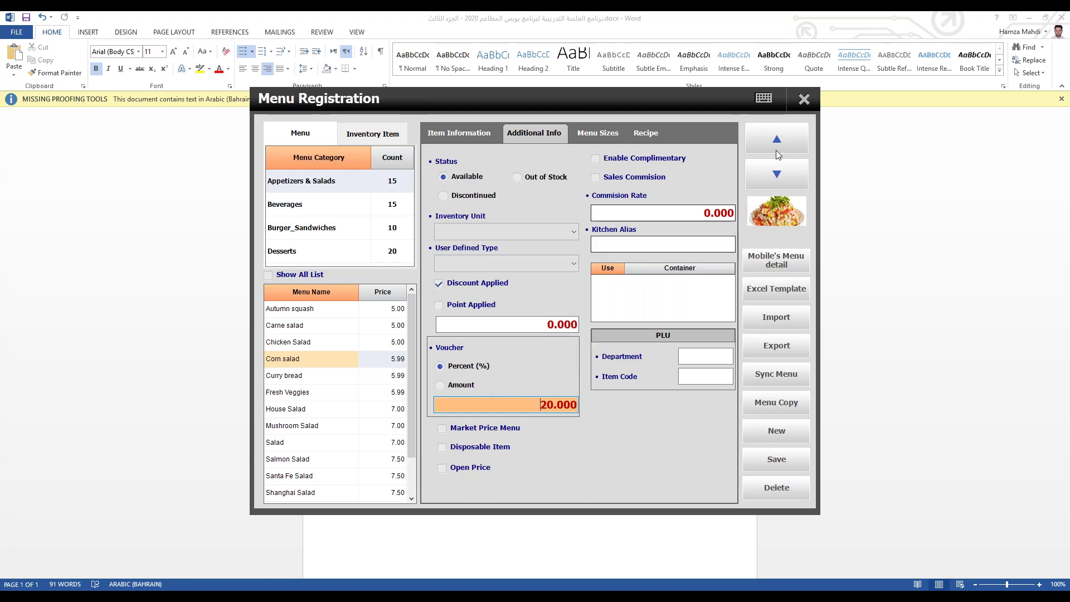
# Step: Close Back Office and ring up Corn salad, Curry bread and Fresh Veggies in Quick Serve
pyautogui.click(804, 99)
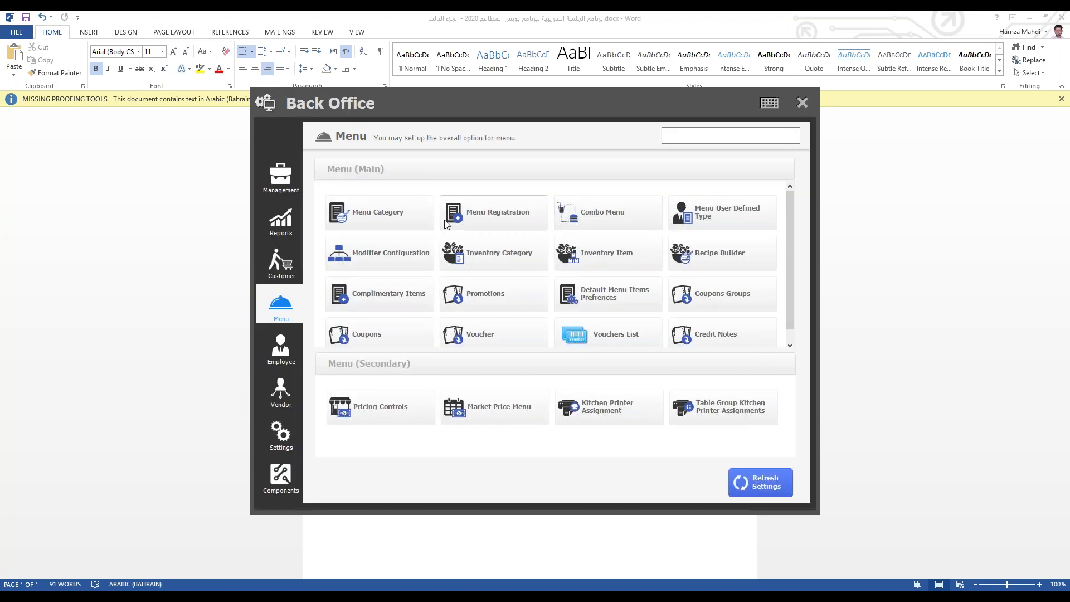
pyautogui.click(803, 103)
pyautogui.click(413, 261)
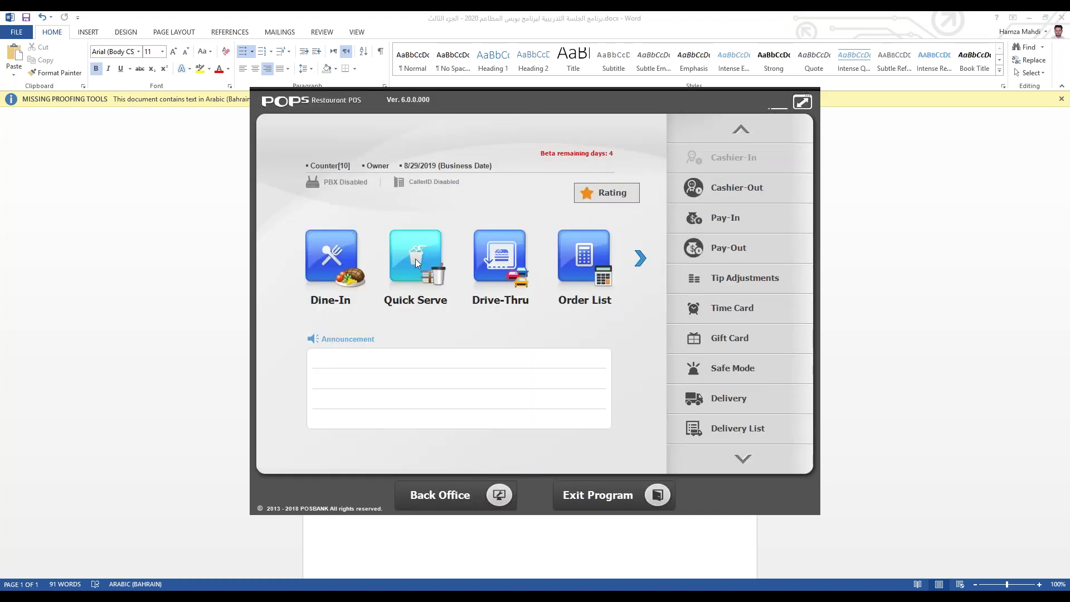
pyautogui.click(440, 212)
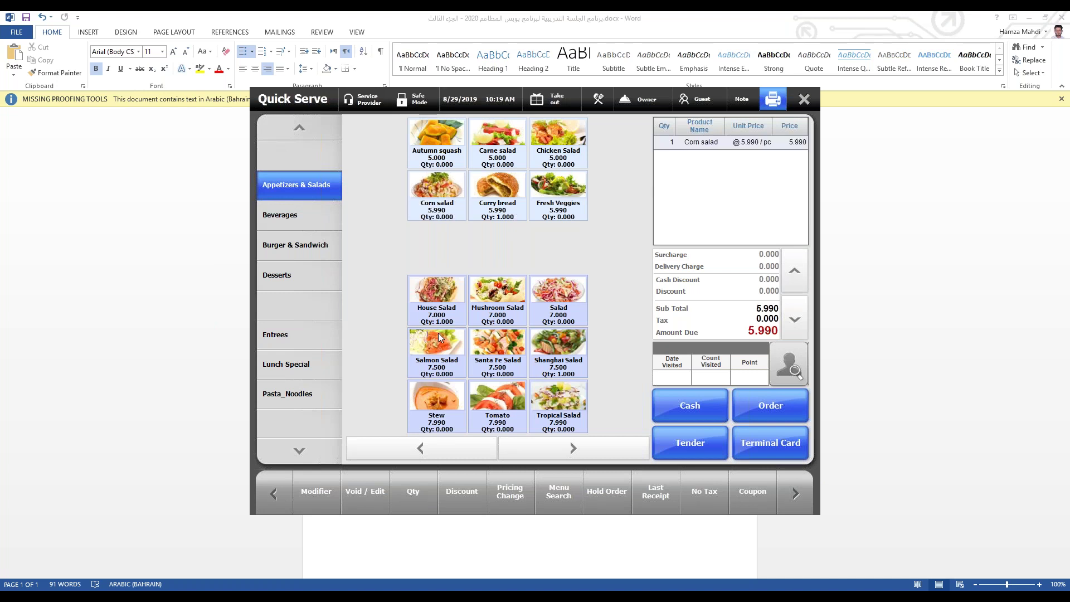
pyautogui.click(497, 192)
pyautogui.click(558, 193)
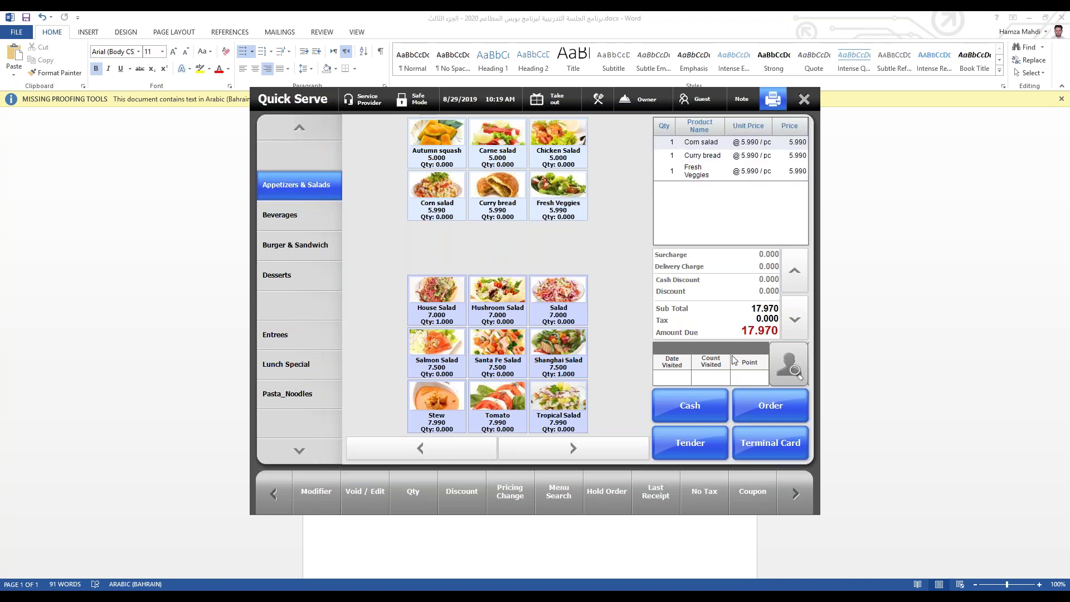
# Step: Pay the 17.970 order in cash, dismiss the change notice, and close Quick Serve
pyautogui.click(668, 445)
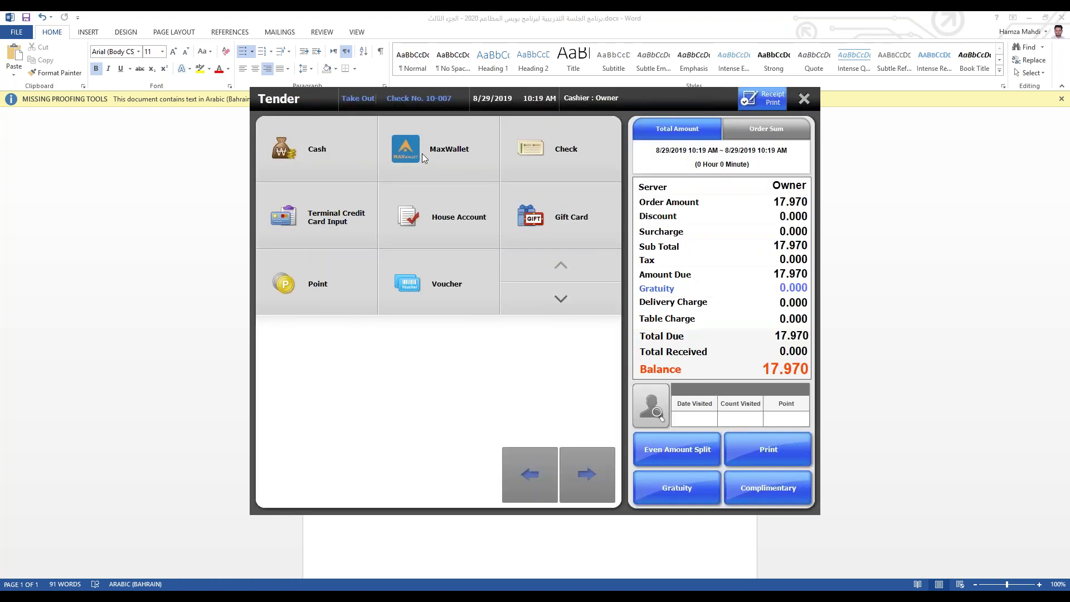
pyautogui.click(422, 153)
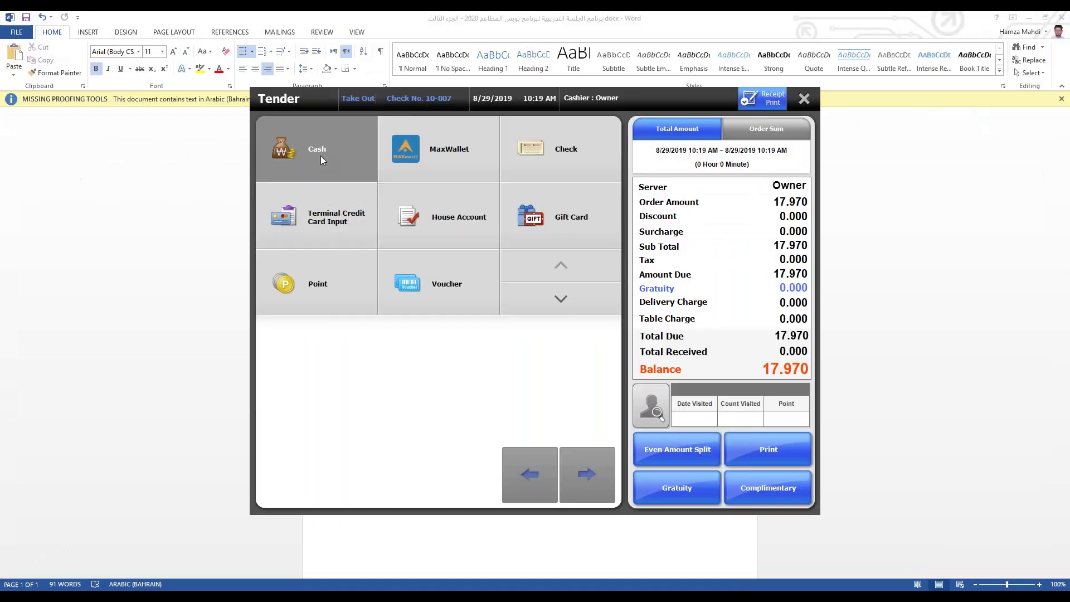
pyautogui.click(320, 156)
pyautogui.click(687, 261)
pyautogui.click(539, 411)
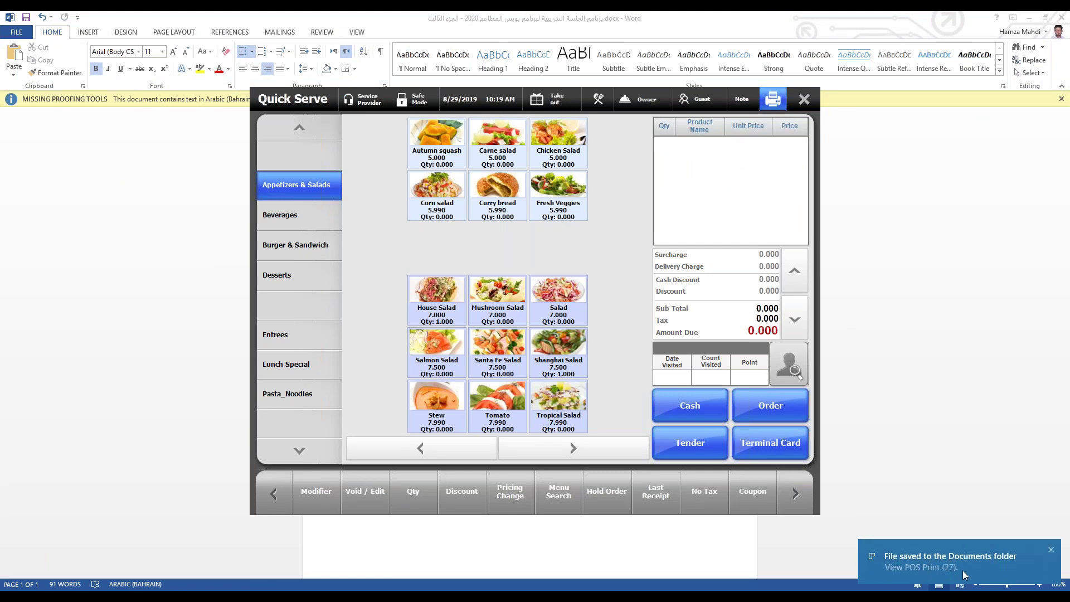
pyautogui.click(802, 101)
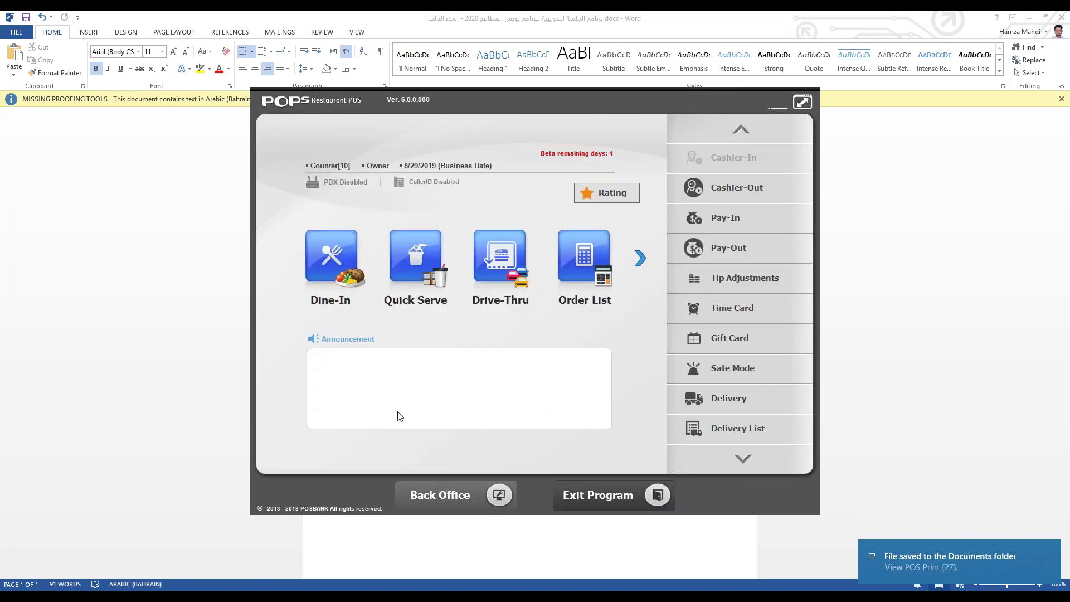
pyautogui.click(440, 491)
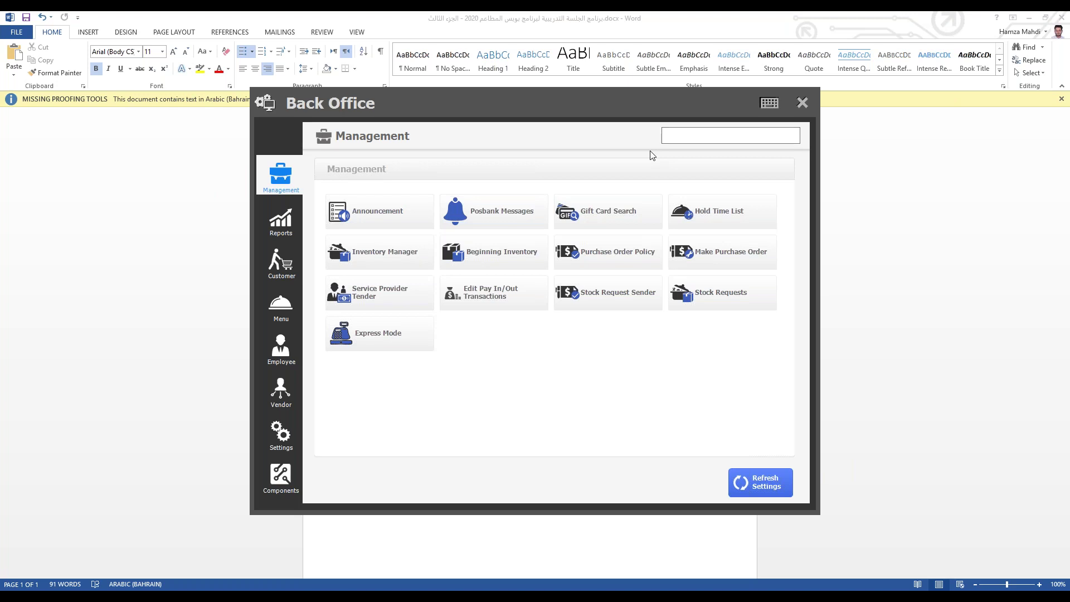
pyautogui.click(277, 425)
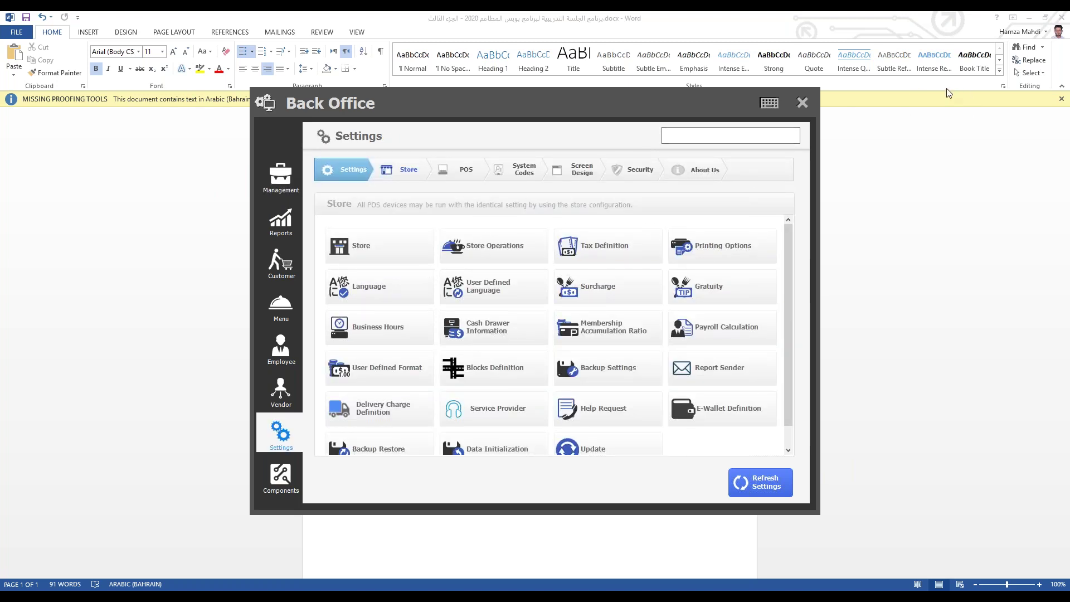
pyautogui.click(484, 176)
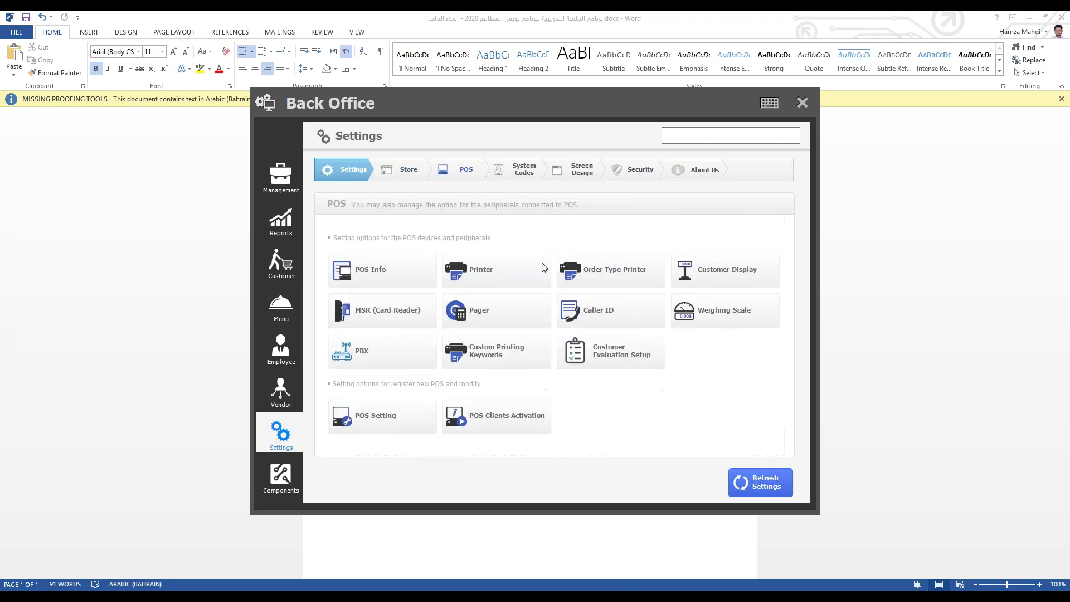
pyautogui.click(514, 274)
pyautogui.click(436, 229)
pyautogui.click(437, 210)
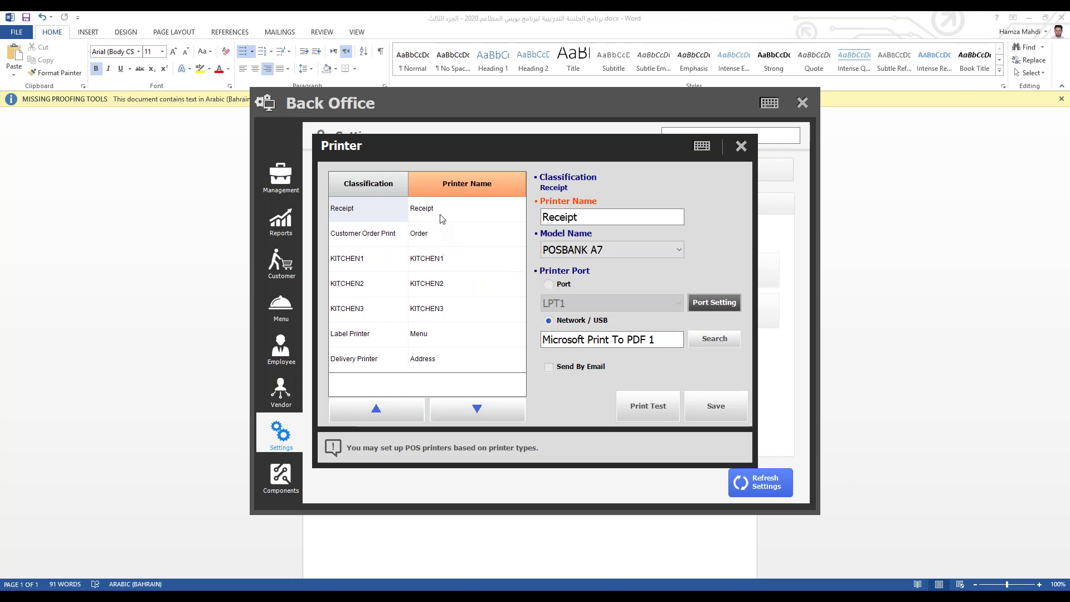
pyautogui.click(452, 241)
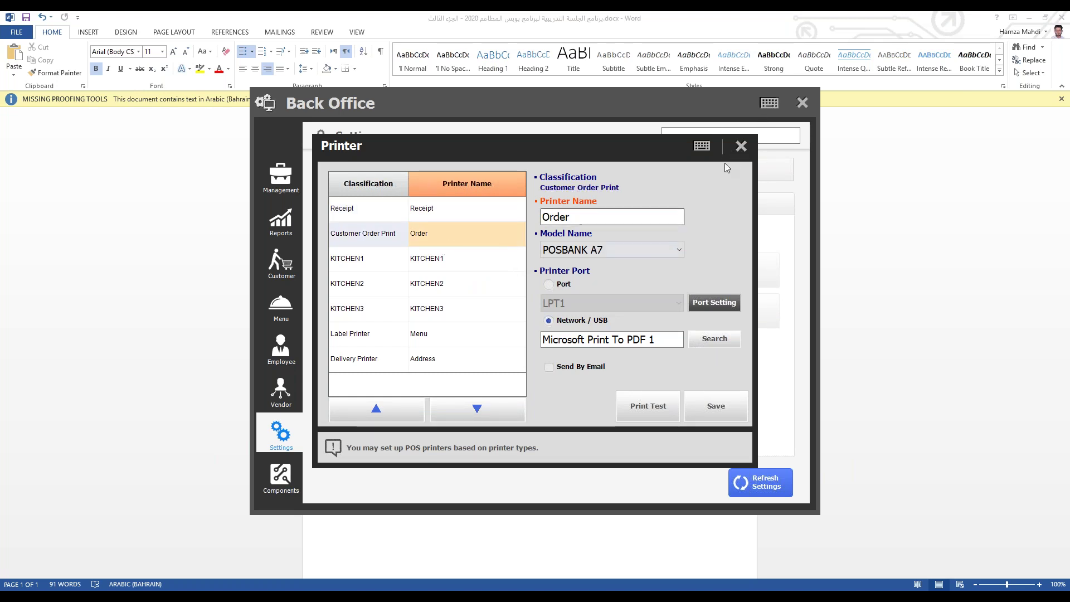
pyautogui.click(742, 148)
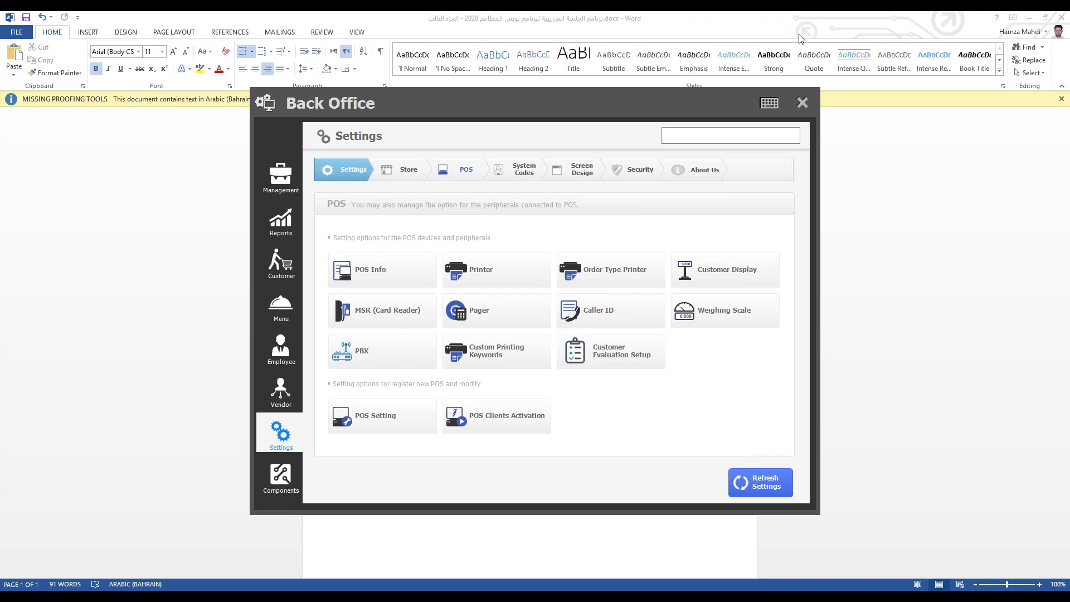
pyautogui.click(801, 106)
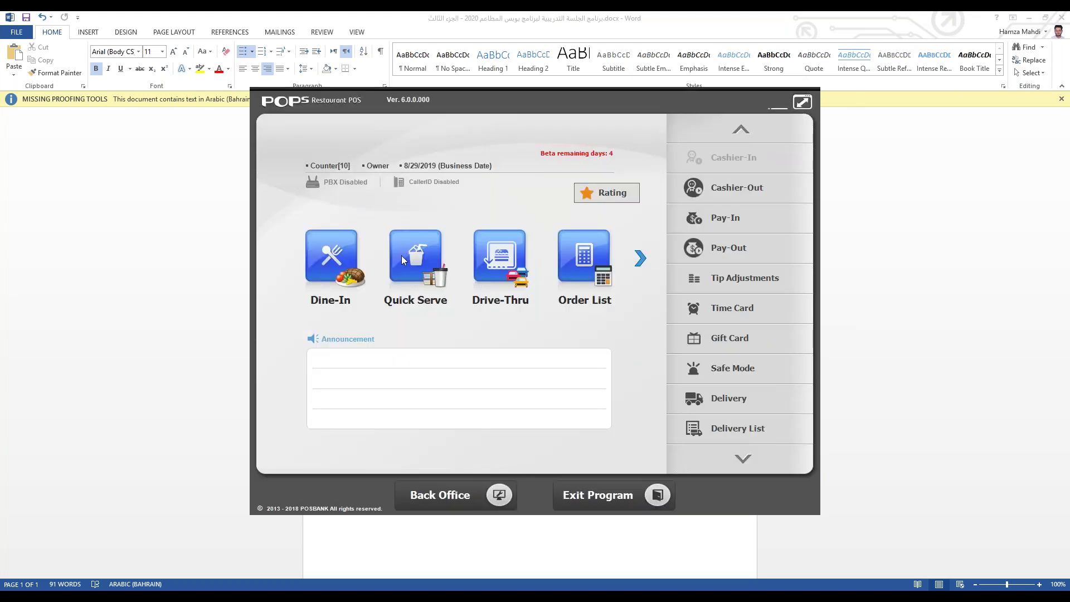
# Step: In Back Office Menu, confirm the Vouchers List is empty for 8/29/2019, then open Voucher settings
pyautogui.click(431, 494)
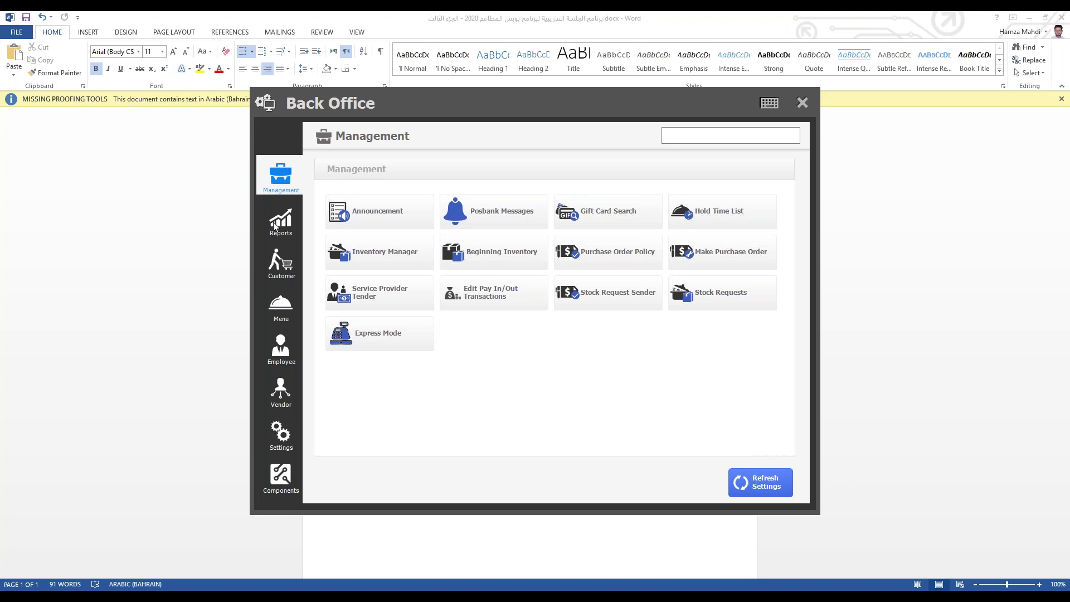
pyautogui.click(282, 316)
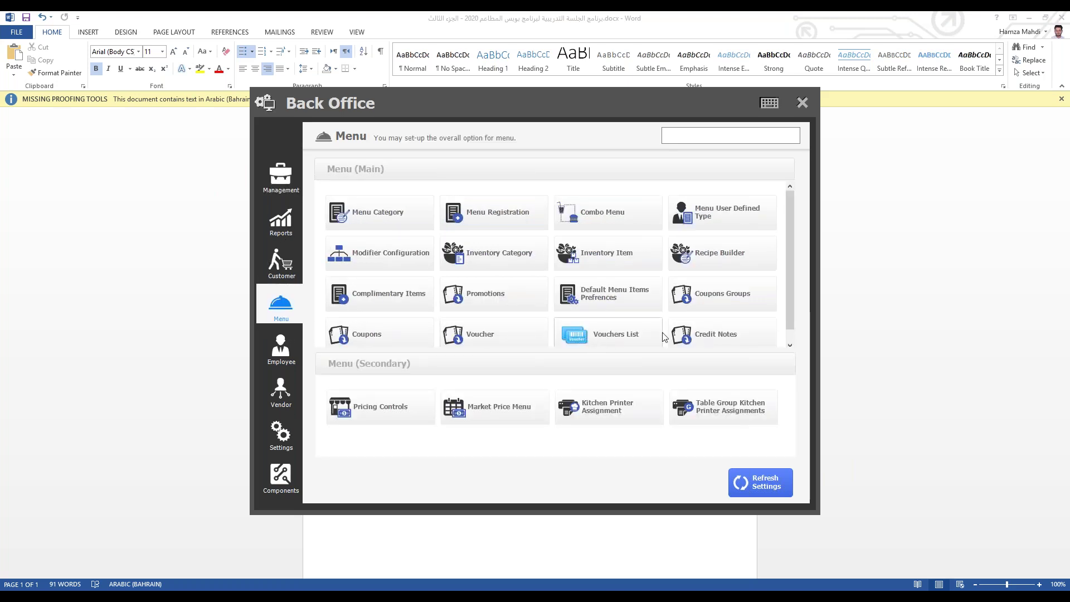
pyautogui.scroll(-1, 635, 327)
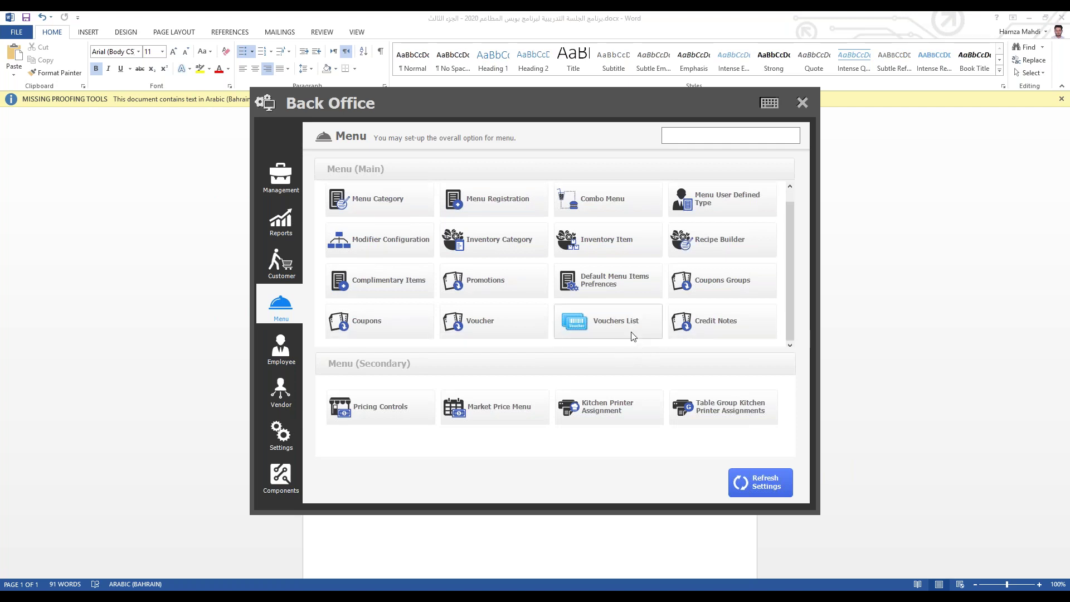
pyautogui.click(627, 337)
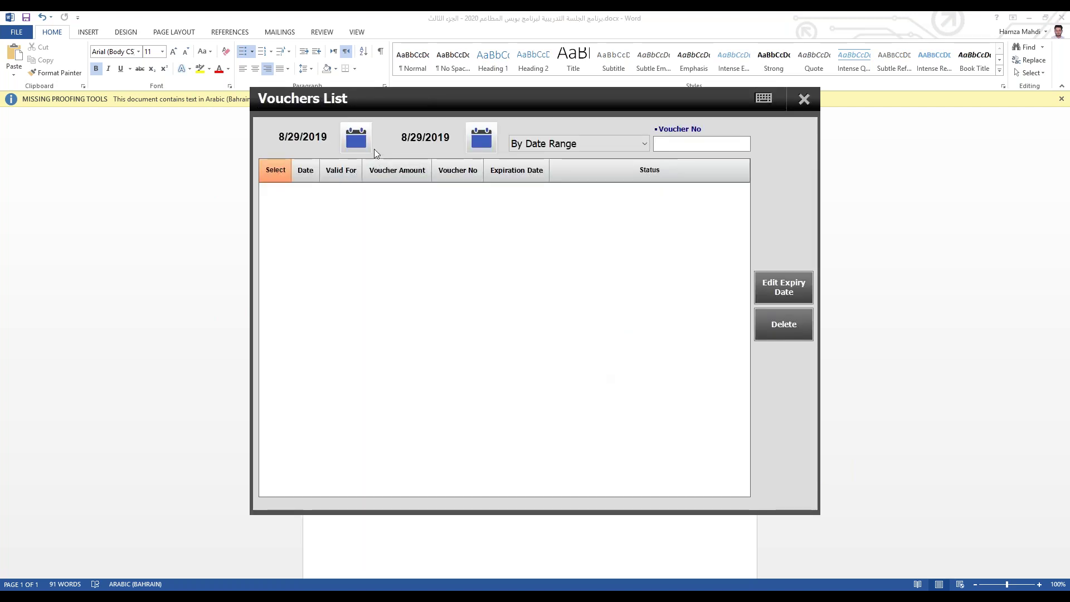
pyautogui.click(803, 100)
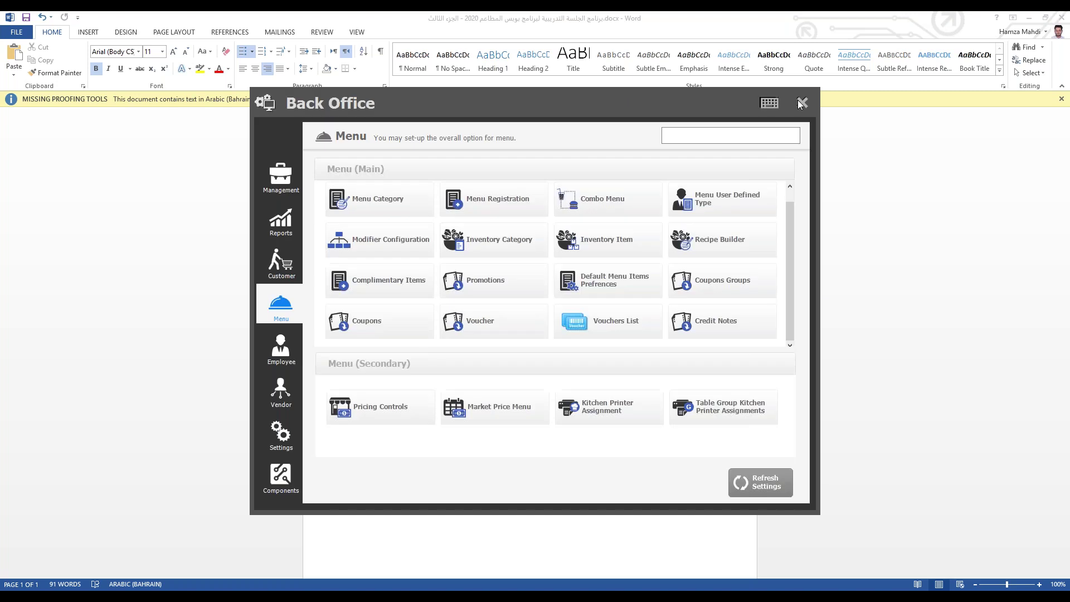
pyautogui.click(496, 333)
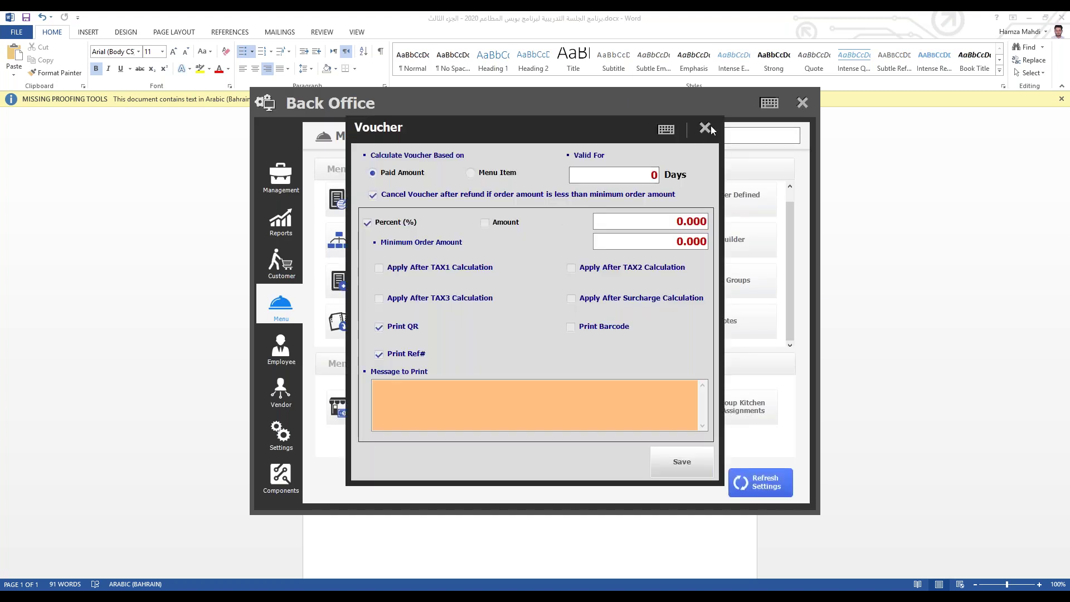
# Step: Set vouchers to 20 percent of the paid amount, valid 3 days, save, and close Voucher settings
pyautogui.click(678, 217)
pyautogui.doubleClick(678, 217)
pyautogui.click(664, 223)
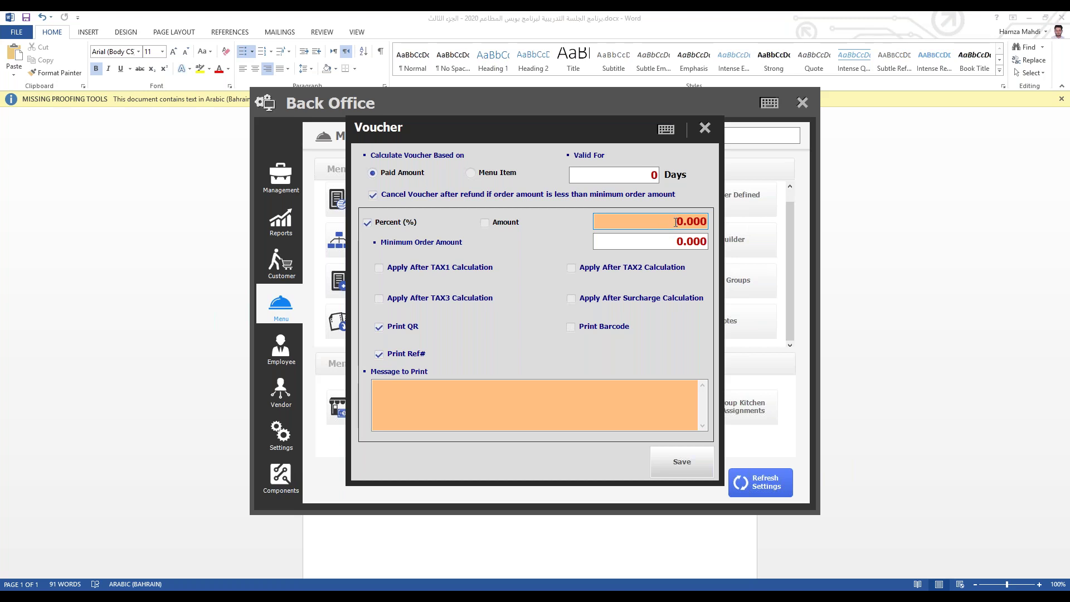
pyautogui.click(641, 175)
pyautogui.write('1')
pyautogui.write('3')
pyautogui.press('Tab')
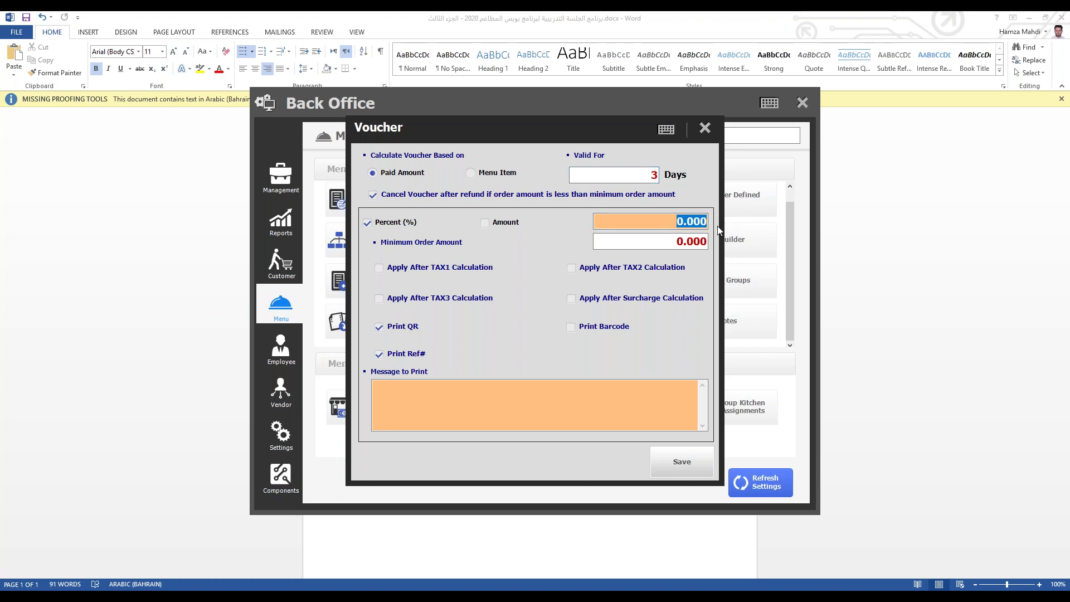
pyautogui.write('20000')
pyautogui.click(675, 456)
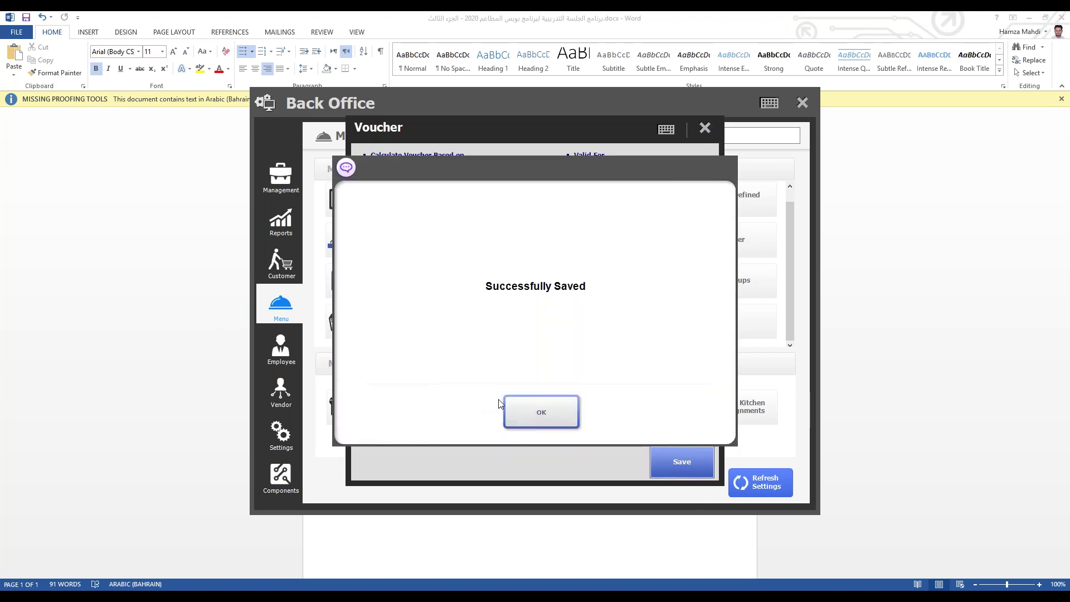
pyautogui.click(516, 411)
pyautogui.click(705, 127)
# Step: Close Back Office and ring up Corn salad and Curry bread in a new Quick Serve order
pyautogui.click(802, 103)
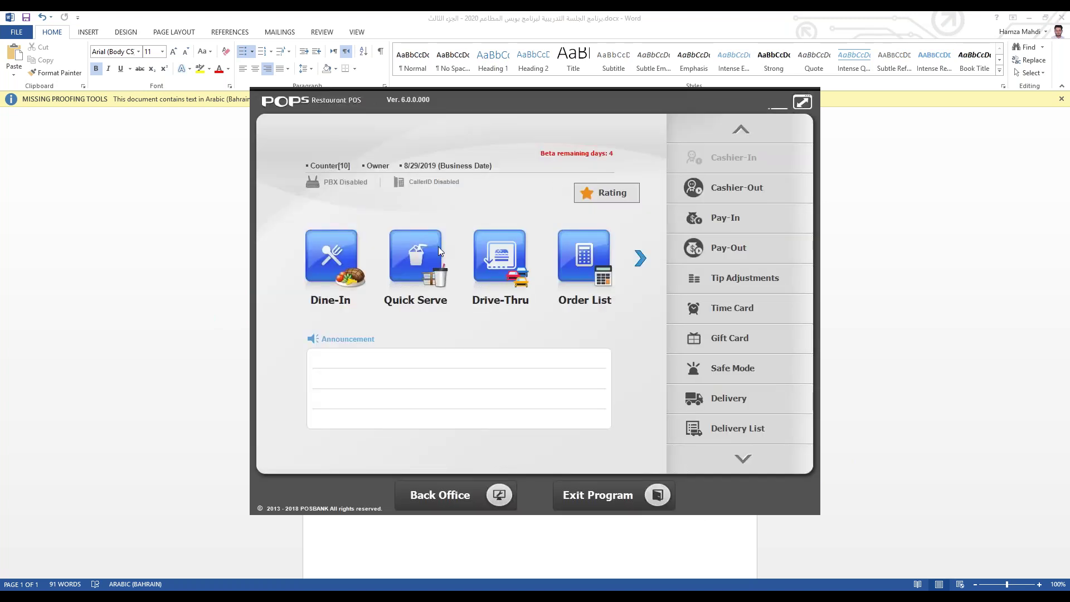
pyautogui.click(440, 248)
pyautogui.click(437, 207)
pyautogui.click(498, 200)
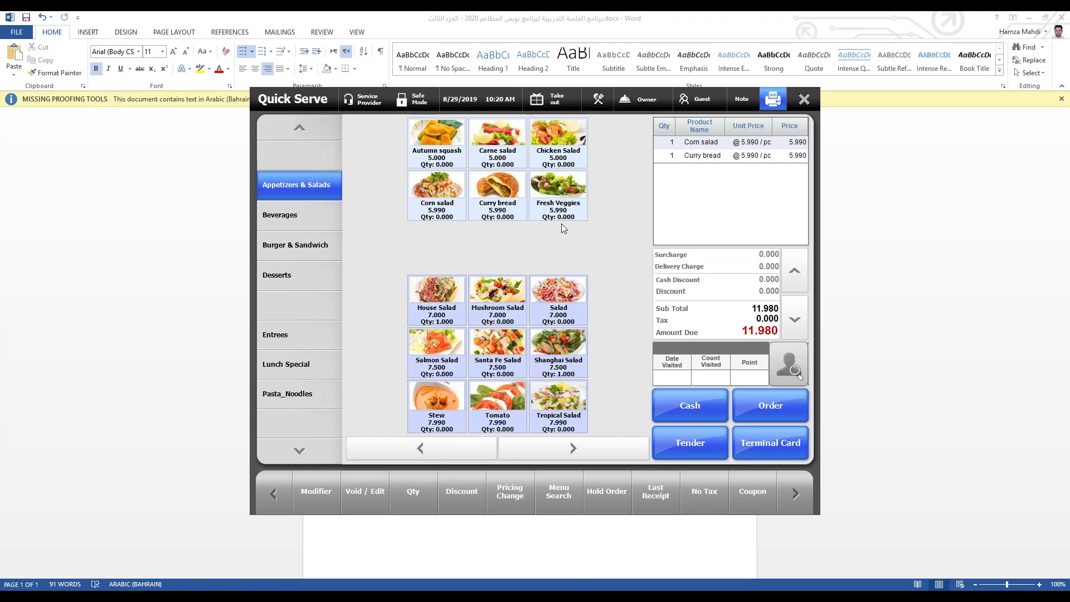
# Step: Pay the order in cash, saving its receipt as 2.pdf over the existing file
pyautogui.click(711, 455)
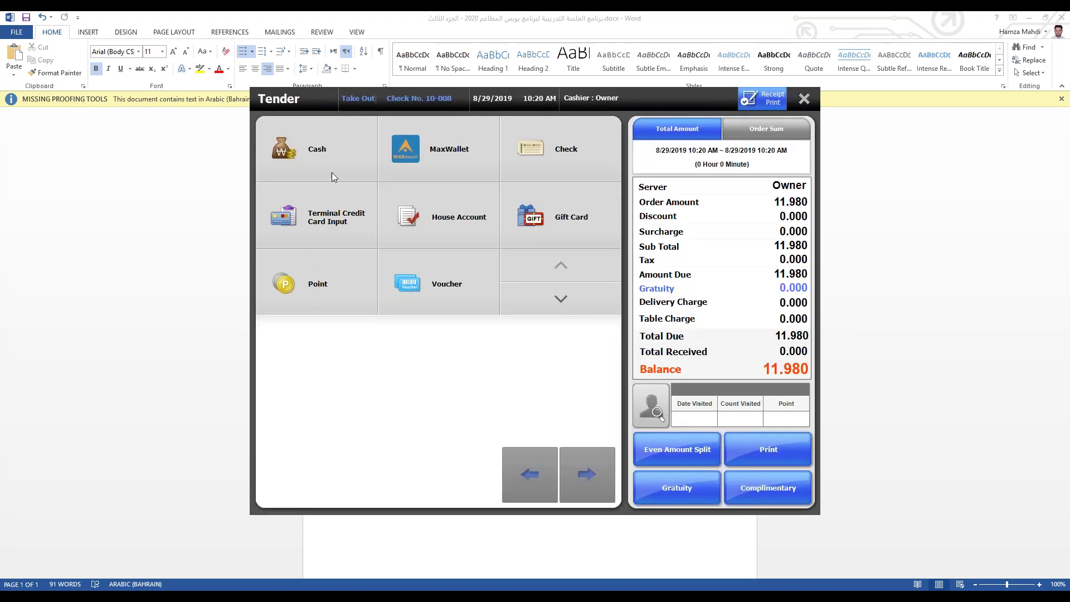
pyautogui.click(332, 172)
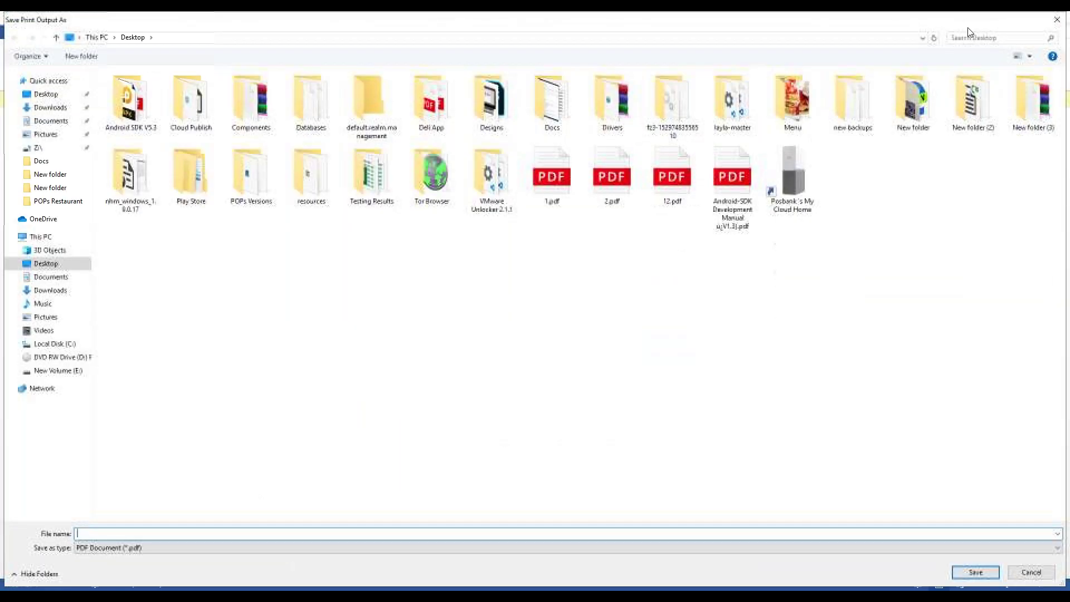
pyautogui.write('2')
pyautogui.press('Return')
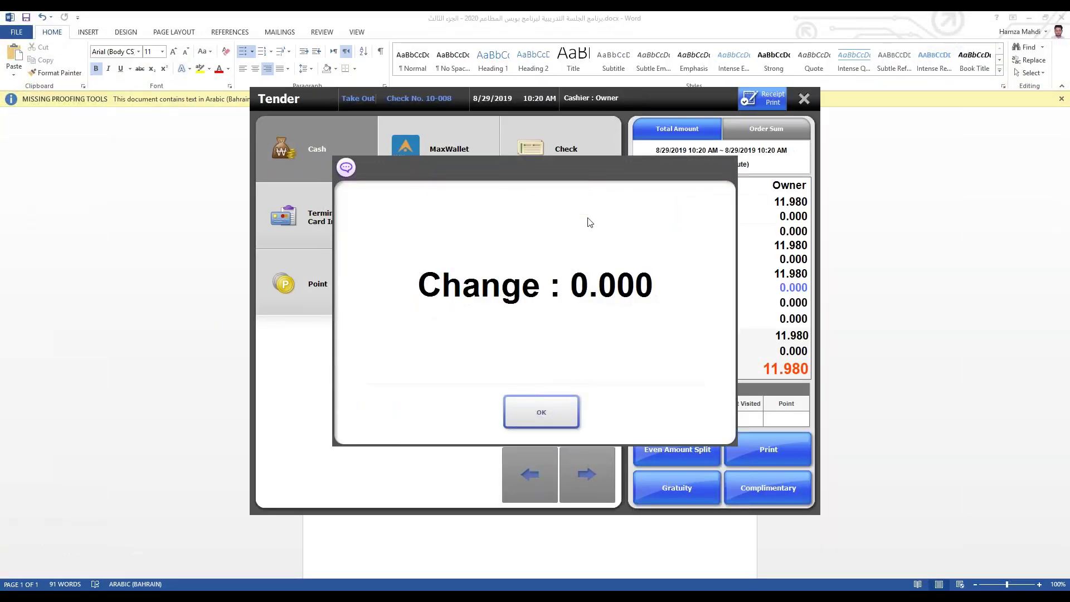
pyautogui.click(532, 414)
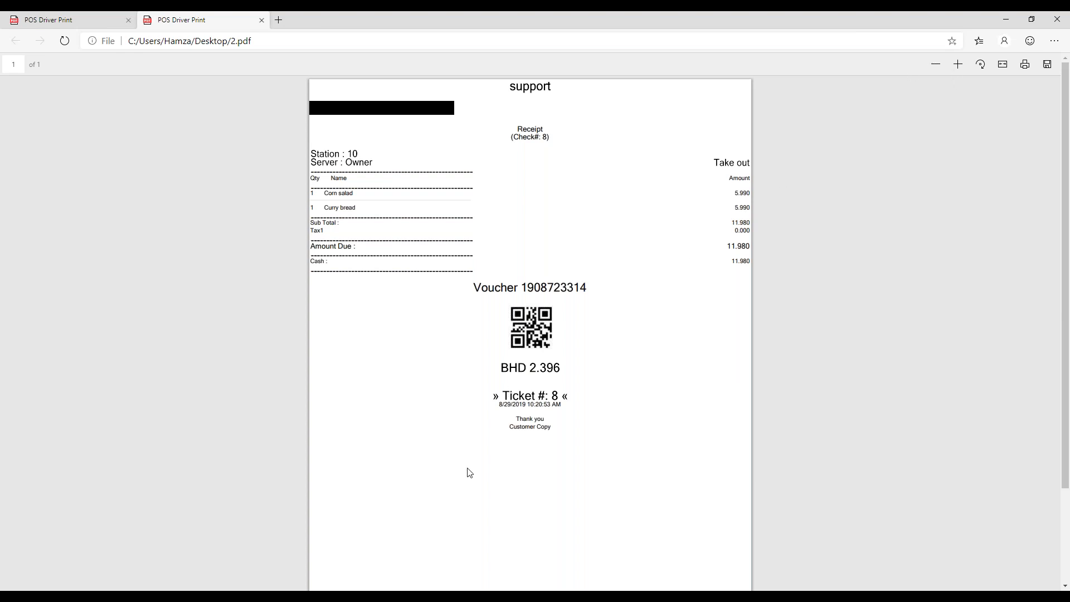
# Step: Bring the POS window back in front of the 2.pdf receipt in Edge
pyautogui.click(341, 588)
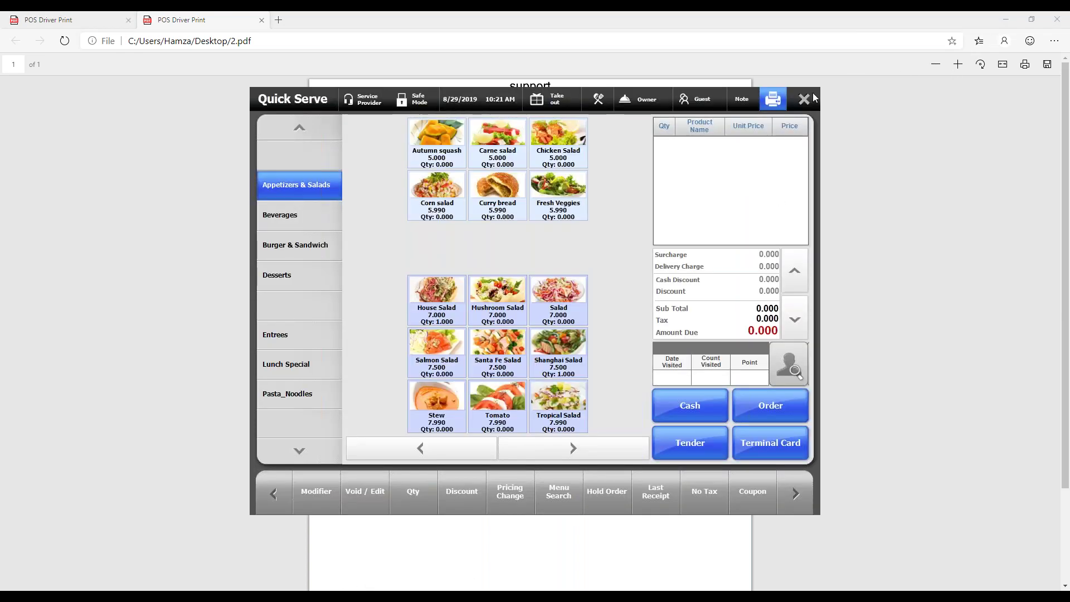
pyautogui.click(806, 102)
pyautogui.click(477, 497)
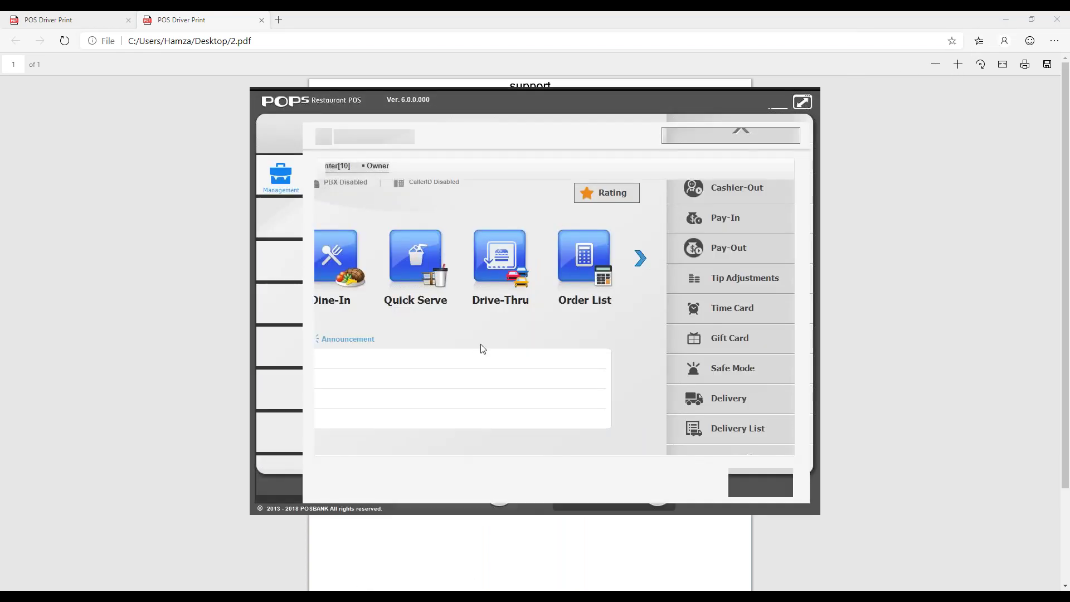
pyautogui.click(281, 307)
pyautogui.click(576, 333)
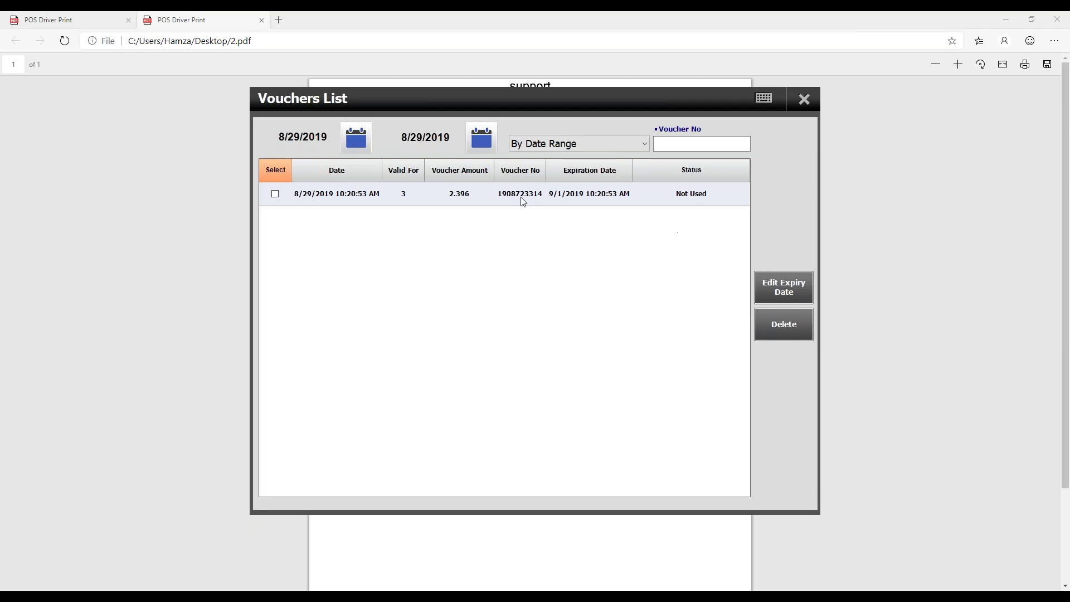
pyautogui.click(524, 200)
pyautogui.click(404, 199)
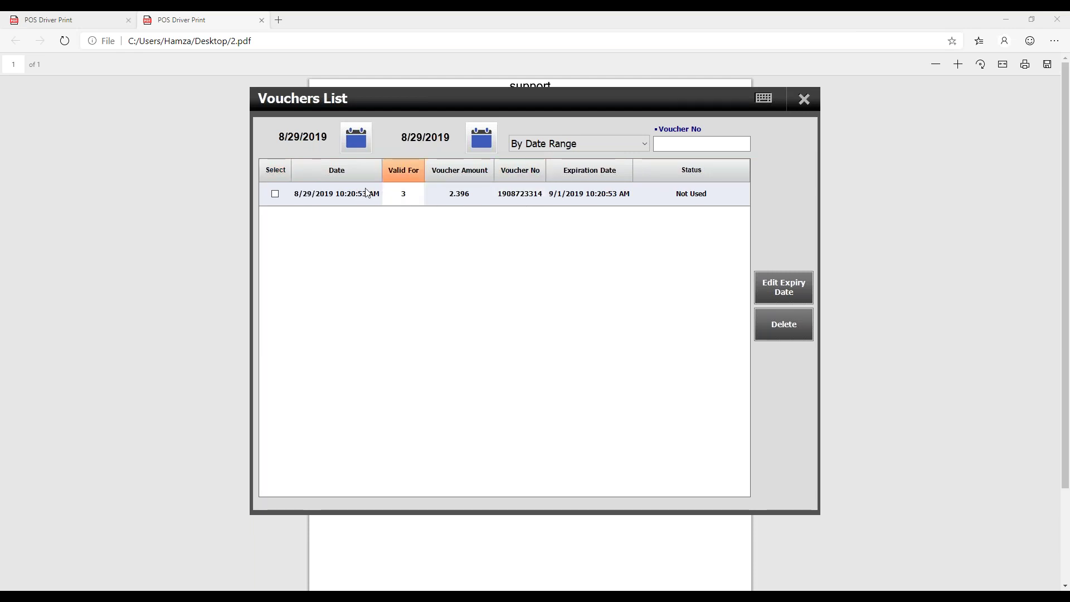
pyautogui.click(347, 200)
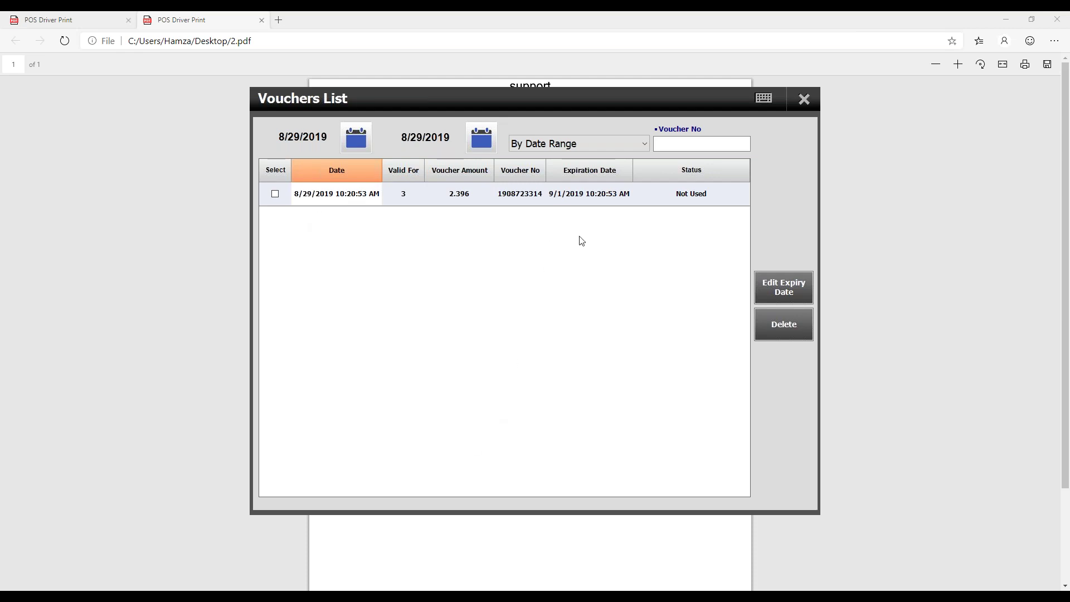
pyautogui.click(589, 199)
pyautogui.moveTo(287, 597)
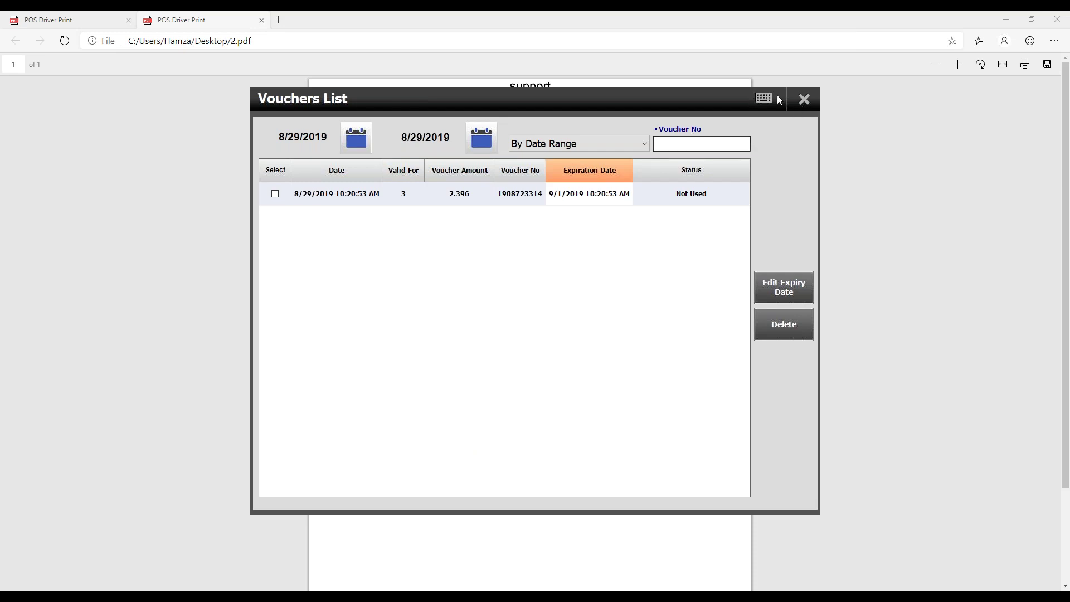
pyautogui.click(799, 100)
pyautogui.click(801, 102)
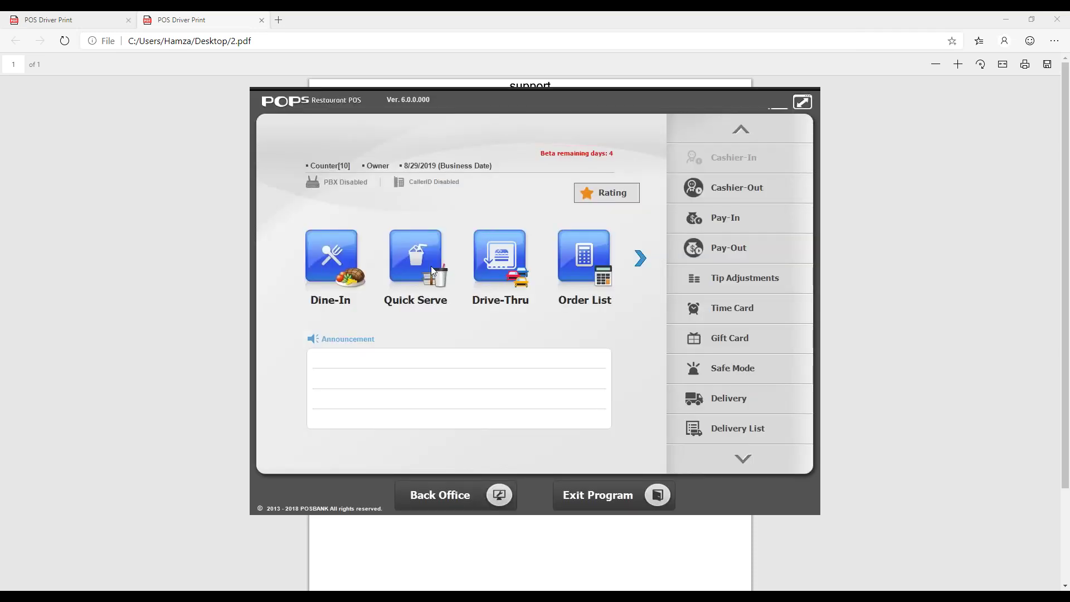
pyautogui.click(430, 265)
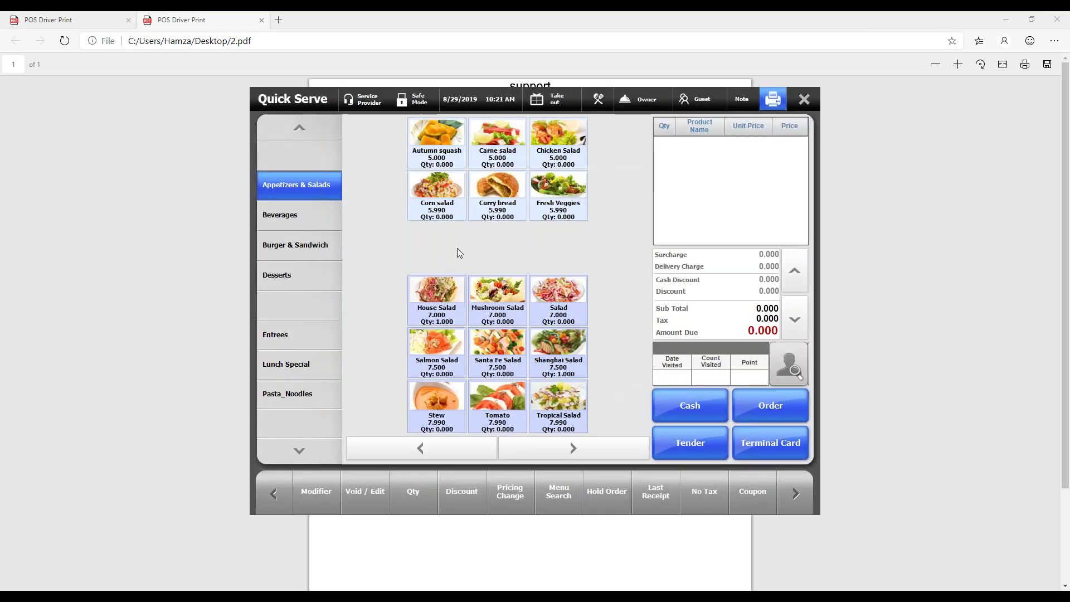
# Step: Ring up House Salad, Mushroom Salad and Salad for 21.000 and go to payment
pyautogui.click(443, 281)
pyautogui.click(490, 317)
pyautogui.click(560, 294)
pyautogui.click(696, 449)
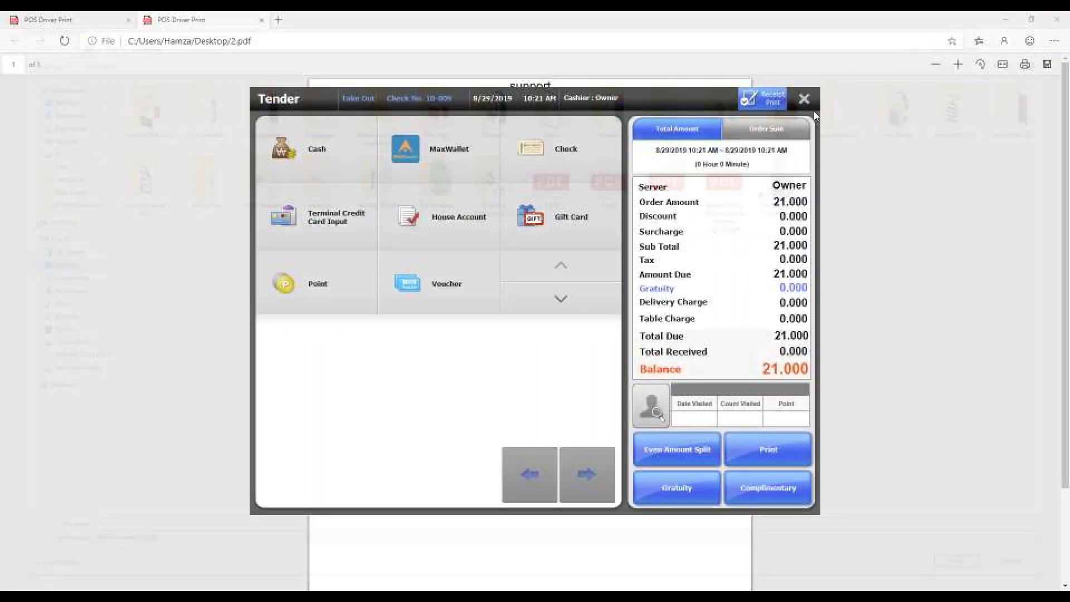
# Step: Choose Voucher payment and key in the voucher's reference number from the receipt
pyautogui.click(457, 292)
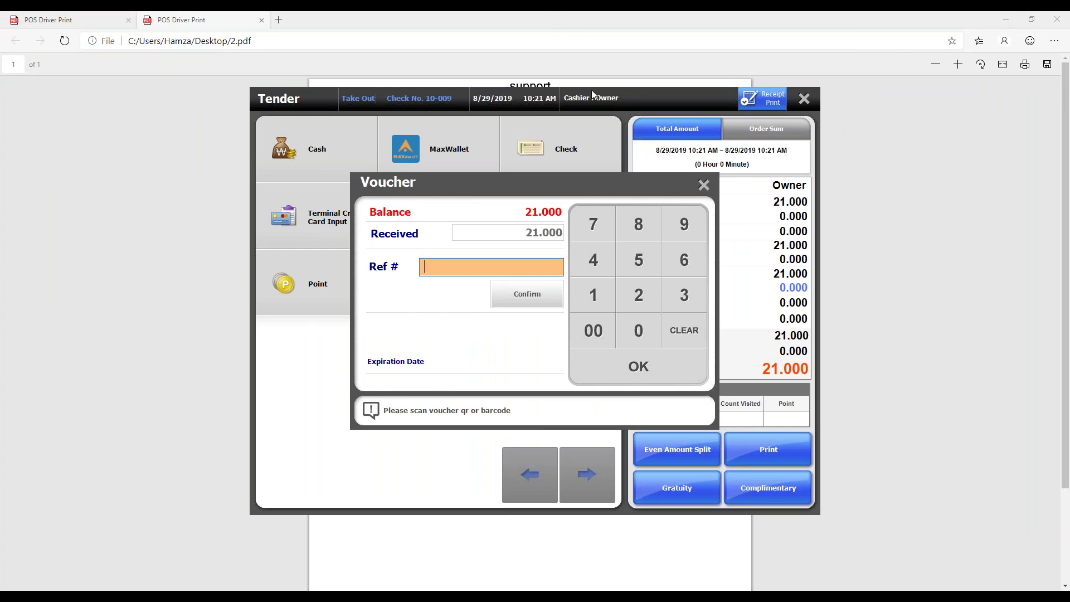
pyautogui.moveTo(615, 23); pyautogui.dragTo(687, 322)
pyautogui.click(430, 266)
pyautogui.write('1')
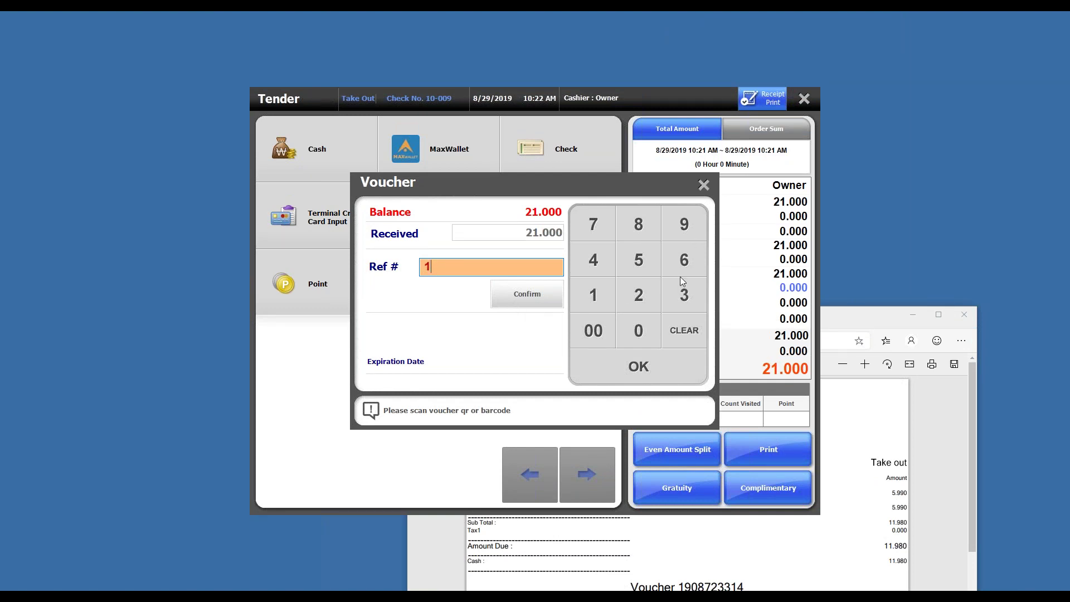
pyautogui.click(644, 334)
pyautogui.click(647, 223)
pyautogui.click(639, 295)
pyautogui.click(684, 295)
pyautogui.click(685, 295)
pyautogui.click(593, 295)
pyautogui.click(594, 262)
pyautogui.click(521, 298)
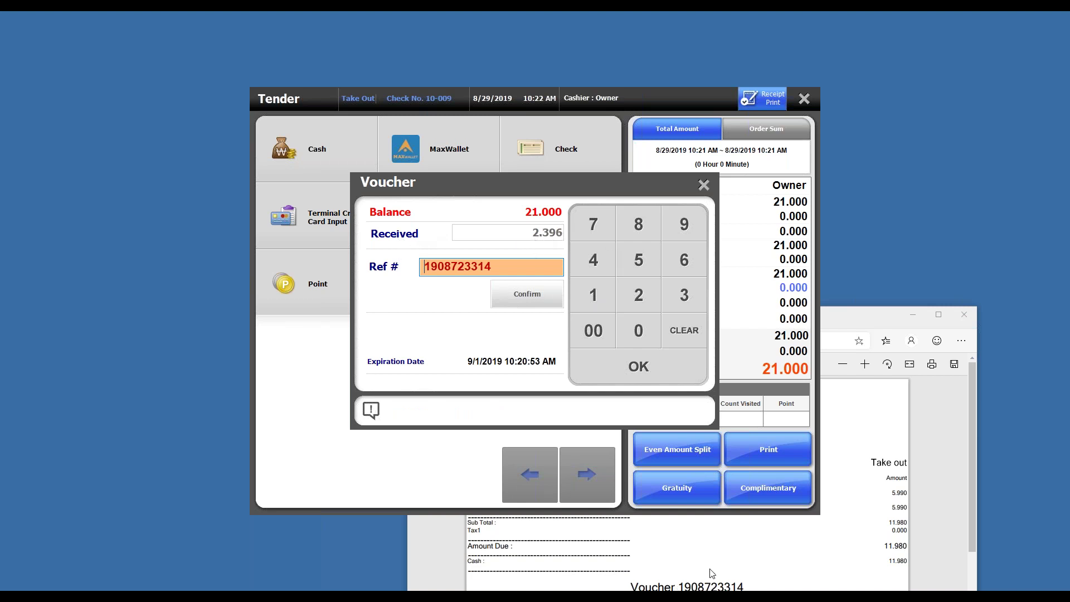
# Step: Check the voucher against the receipt and accept the 2.396 voucher payment
pyautogui.scroll(-2, 714, 573)
pyautogui.click(730, 557)
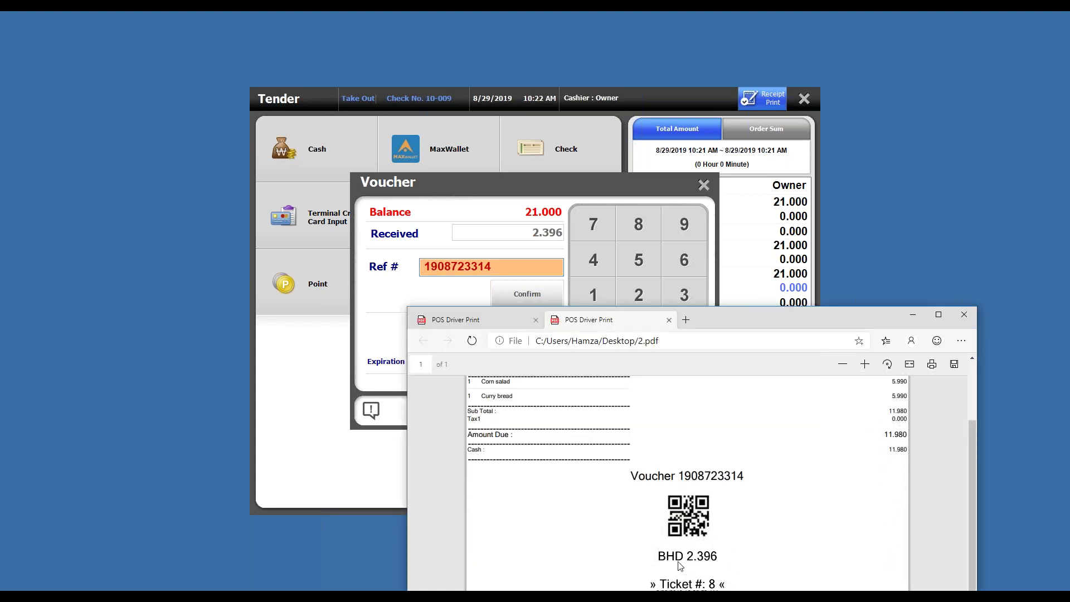
pyautogui.click(616, 178)
pyautogui.click(623, 362)
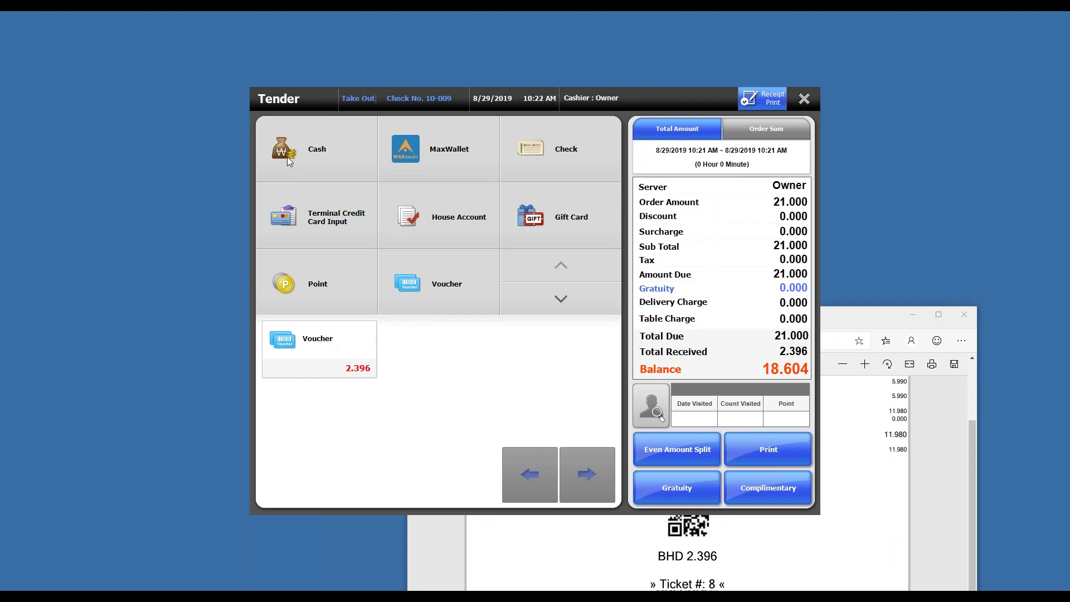
# Step: Pay the remaining 18.604 in cash, save the receipt, and close the viewer
pyautogui.click(317, 152)
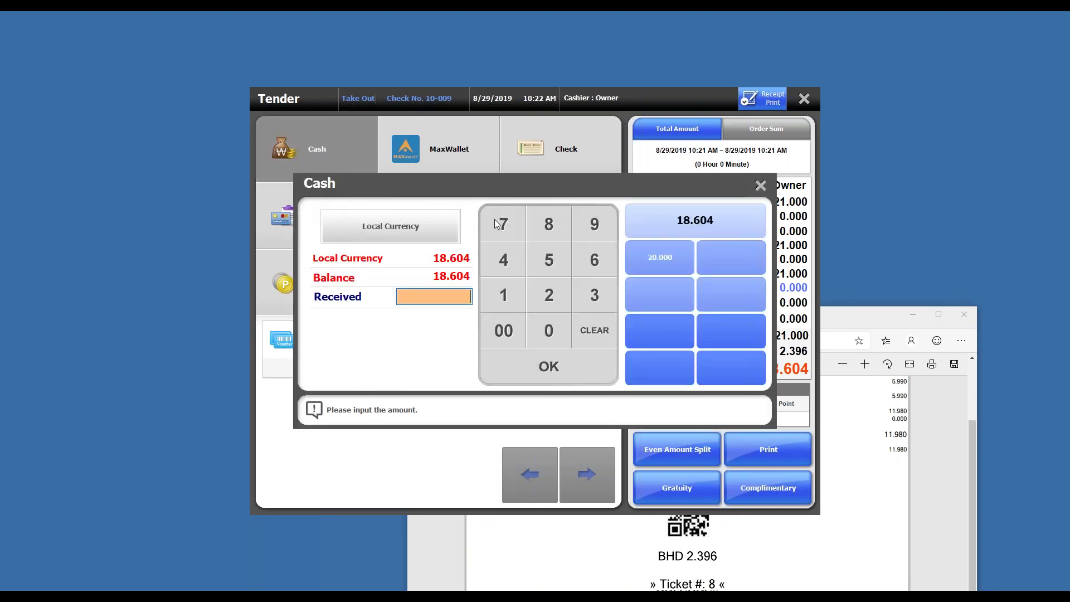
pyautogui.click(684, 224)
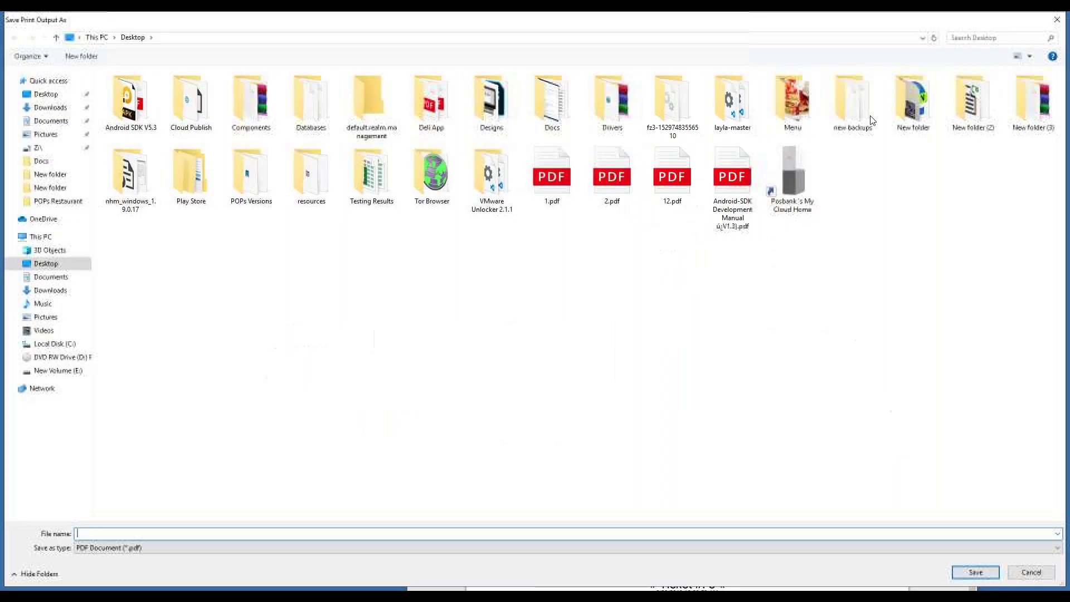
pyautogui.click(1057, 19)
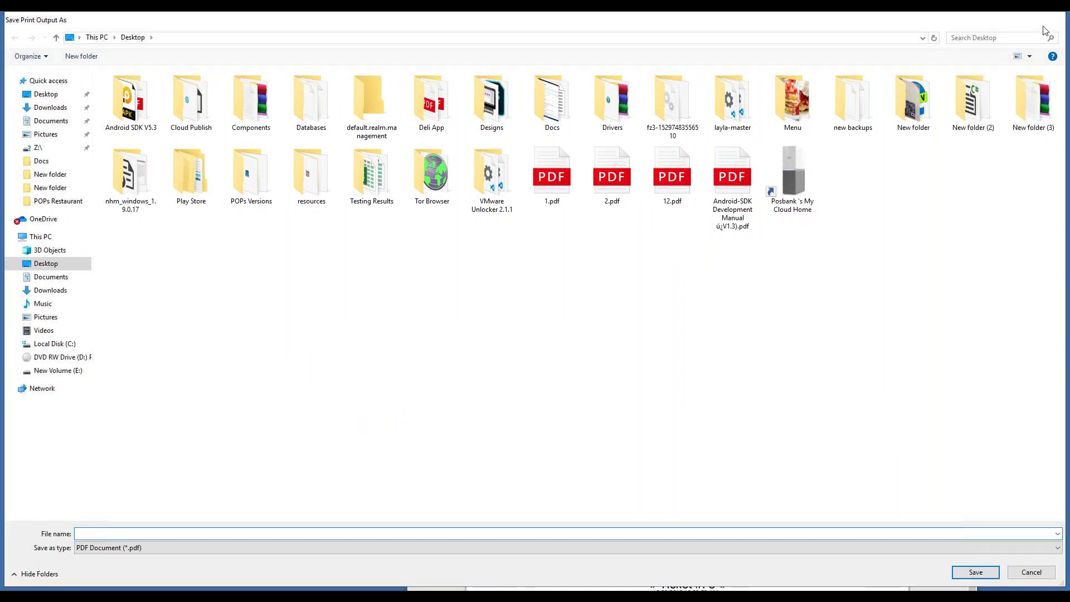
pyautogui.click(562, 403)
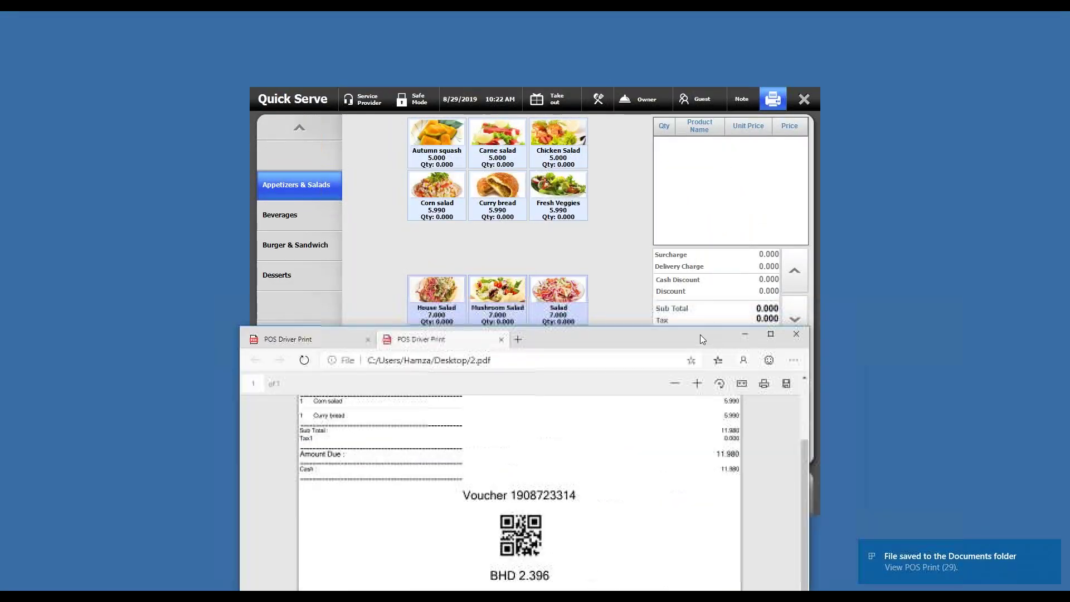
pyautogui.click(796, 334)
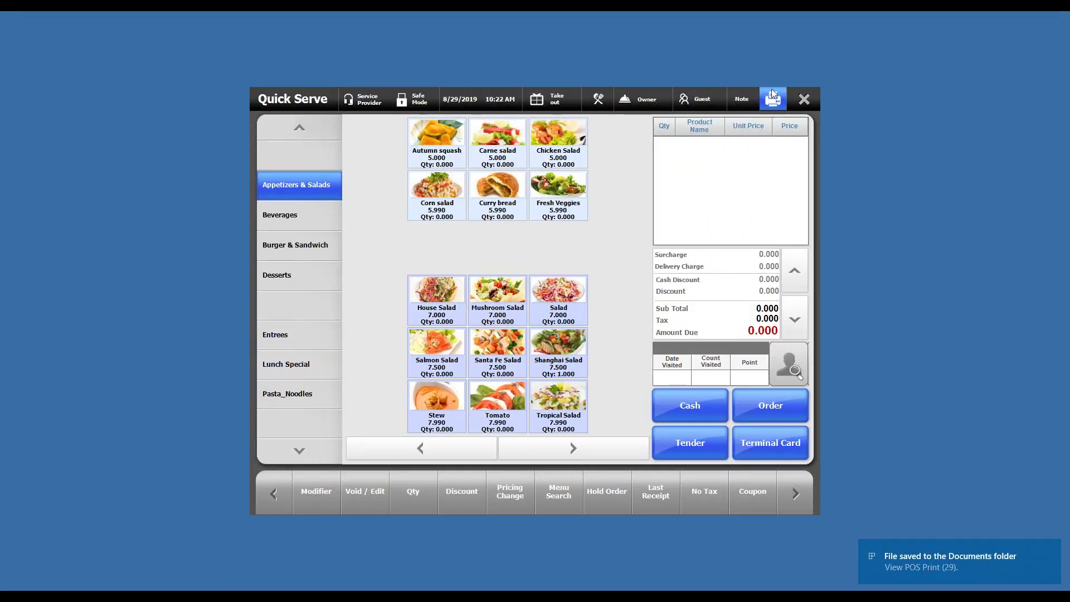
# Step: Go to Back Office Reports and show the sales reports list
pyautogui.click(808, 100)
pyautogui.click(471, 492)
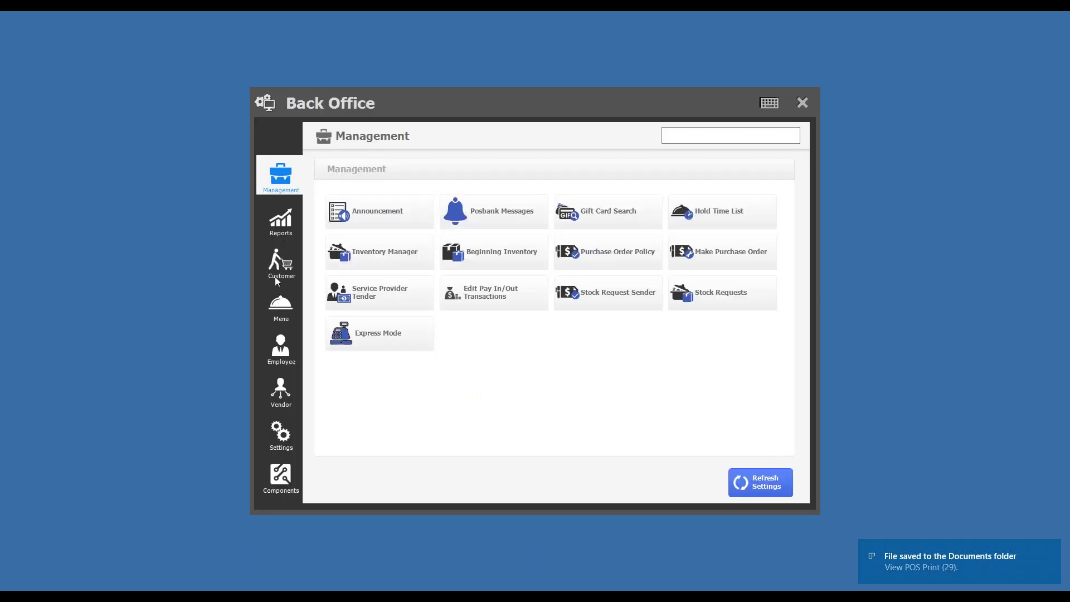
pyautogui.click(281, 312)
pyautogui.click(281, 223)
pyautogui.click(613, 166)
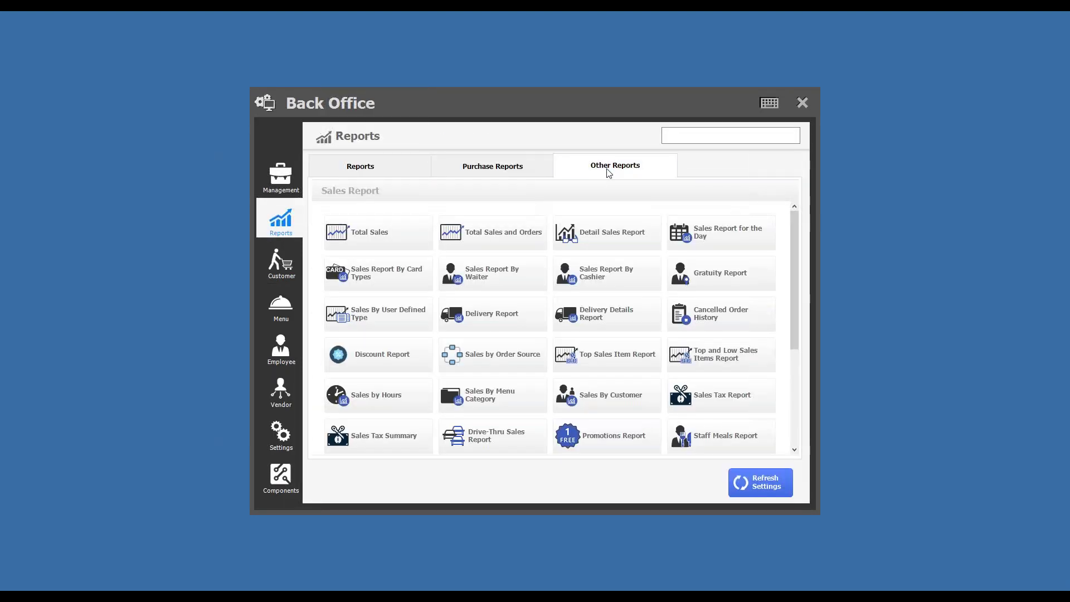
pyautogui.scroll(-5, 633, 297)
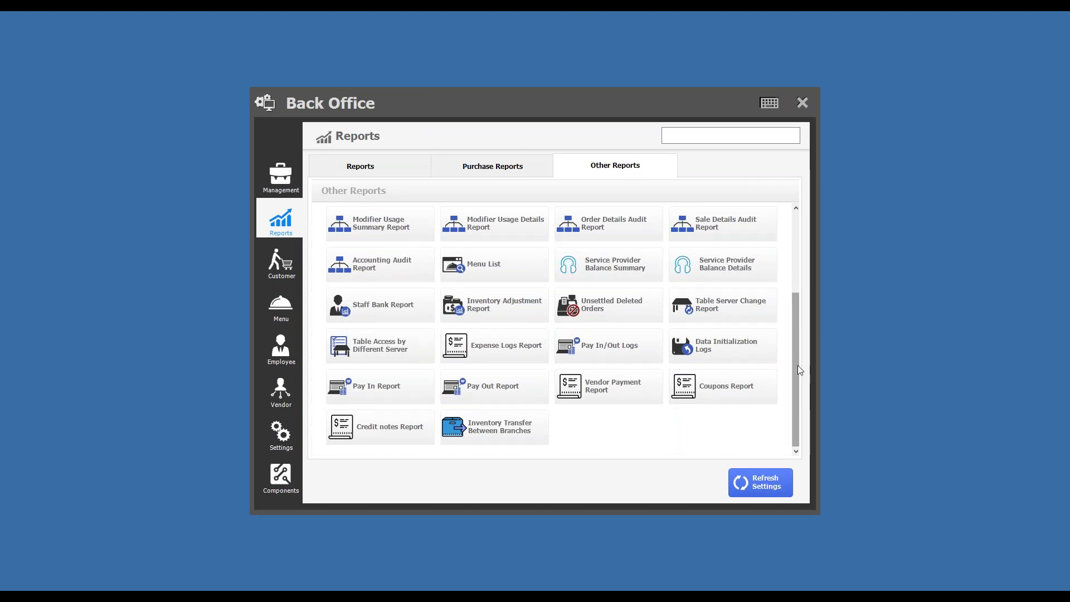
pyautogui.scroll(1, 799, 352)
pyautogui.scroll(4, 801, 353)
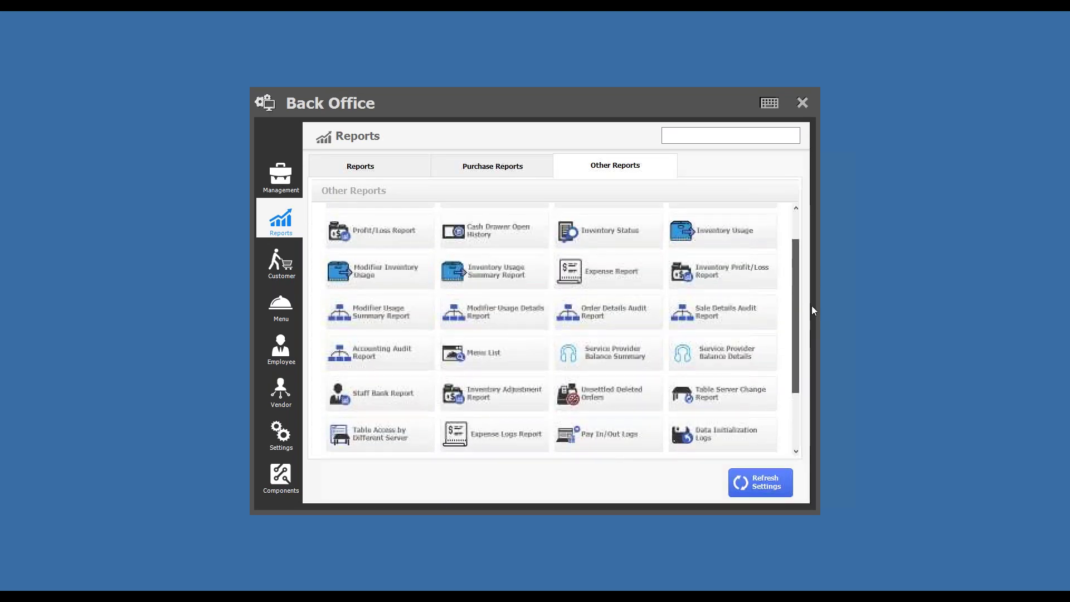
pyautogui.scroll(1, 816, 288)
pyautogui.click(406, 167)
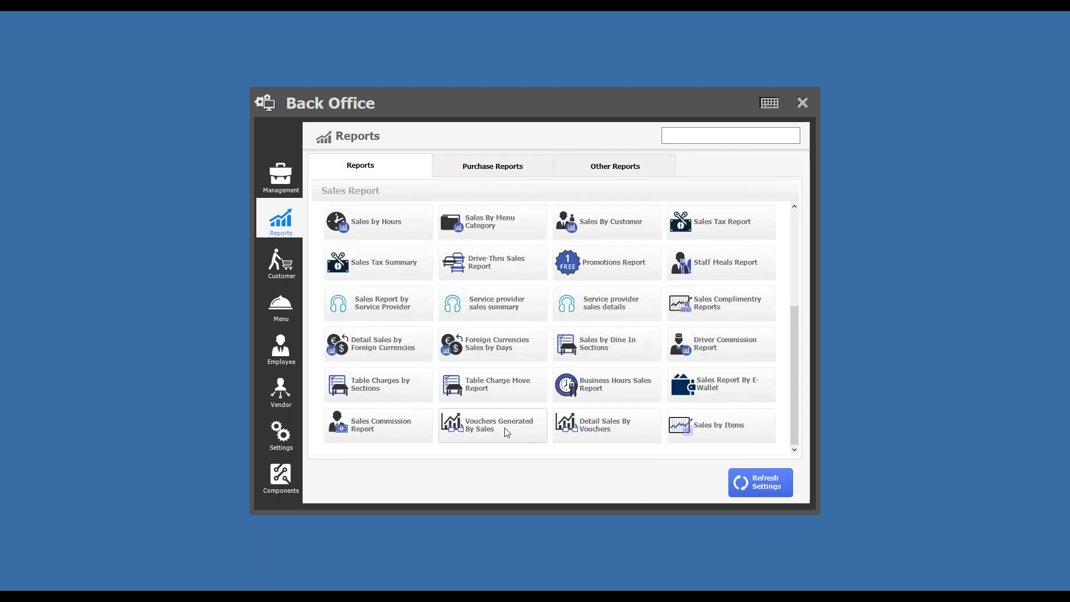
# Step: Review the voucher-paid receipt's items in the Detail Sales By Vouchers report
pyautogui.click(624, 436)
pyautogui.click(410, 186)
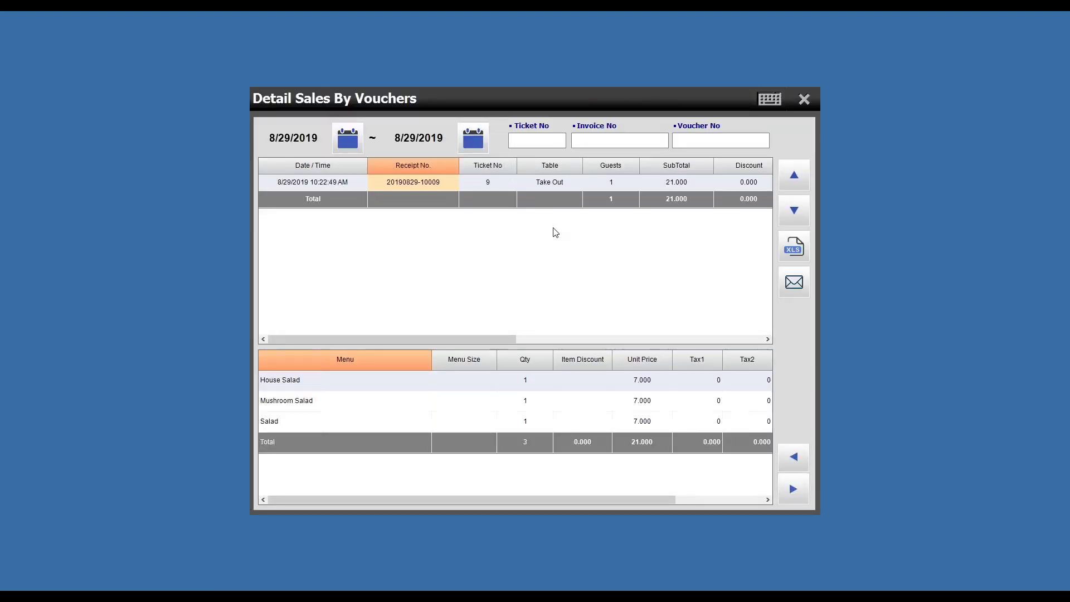
pyautogui.moveTo(480, 341); pyautogui.dragTo(453, 346)
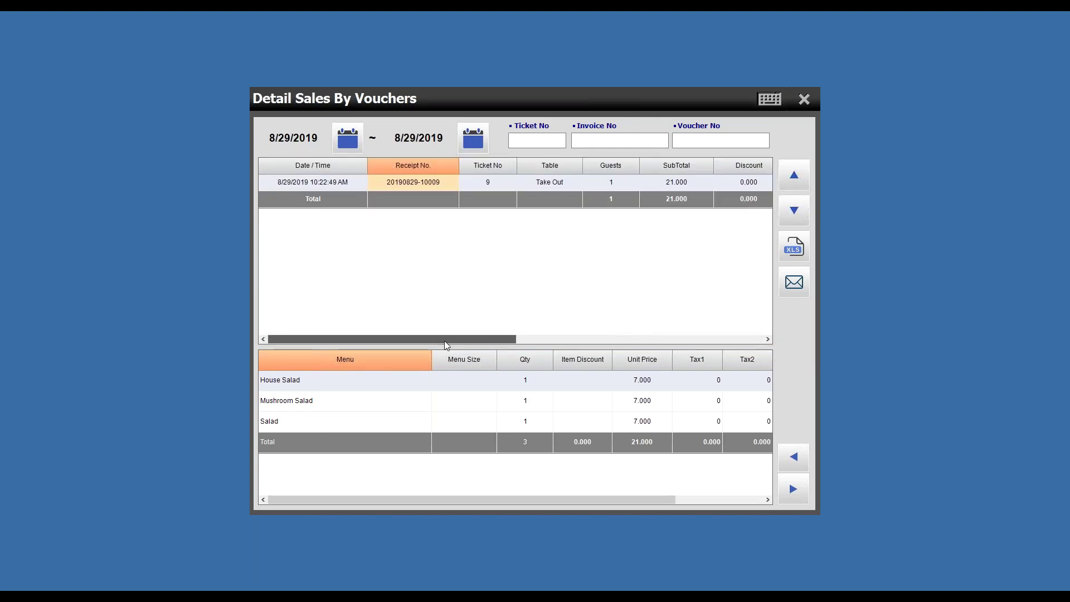
pyautogui.click(805, 99)
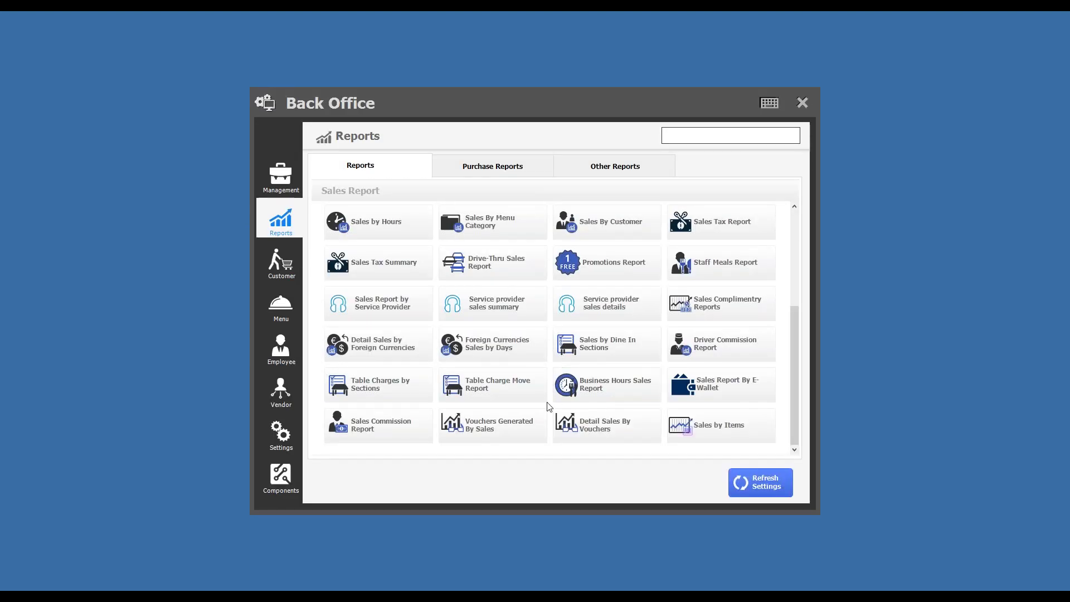
# Step: View the items of the 11.980 and 21.000 sales in Vouchers Generated By Sales, then close it
pyautogui.click(513, 442)
pyautogui.click(533, 189)
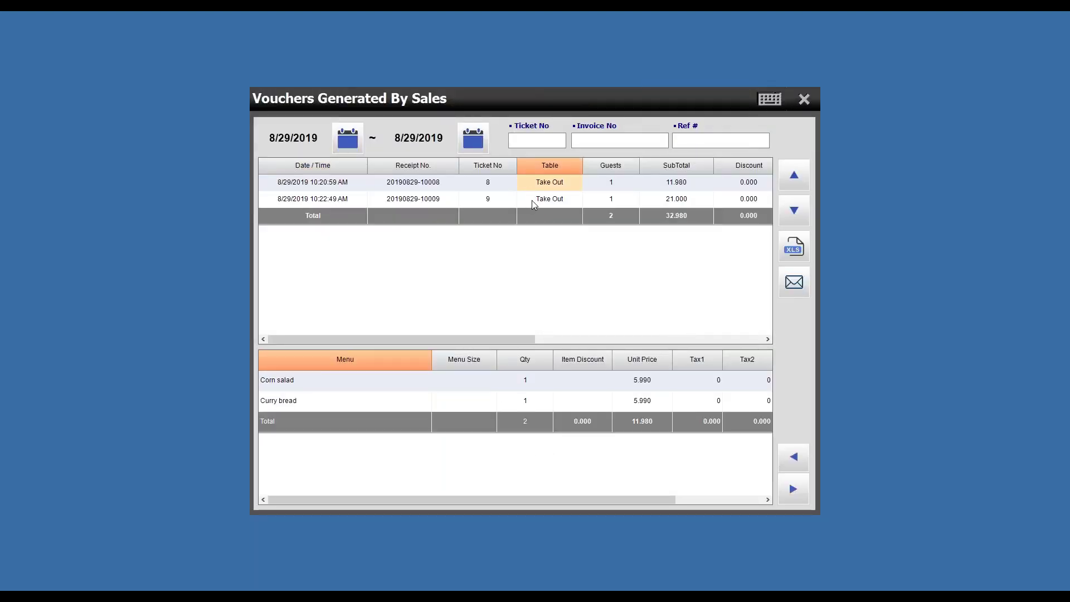
pyautogui.click(489, 199)
pyautogui.click(486, 198)
pyautogui.click(467, 190)
pyautogui.click(467, 212)
pyautogui.click(455, 198)
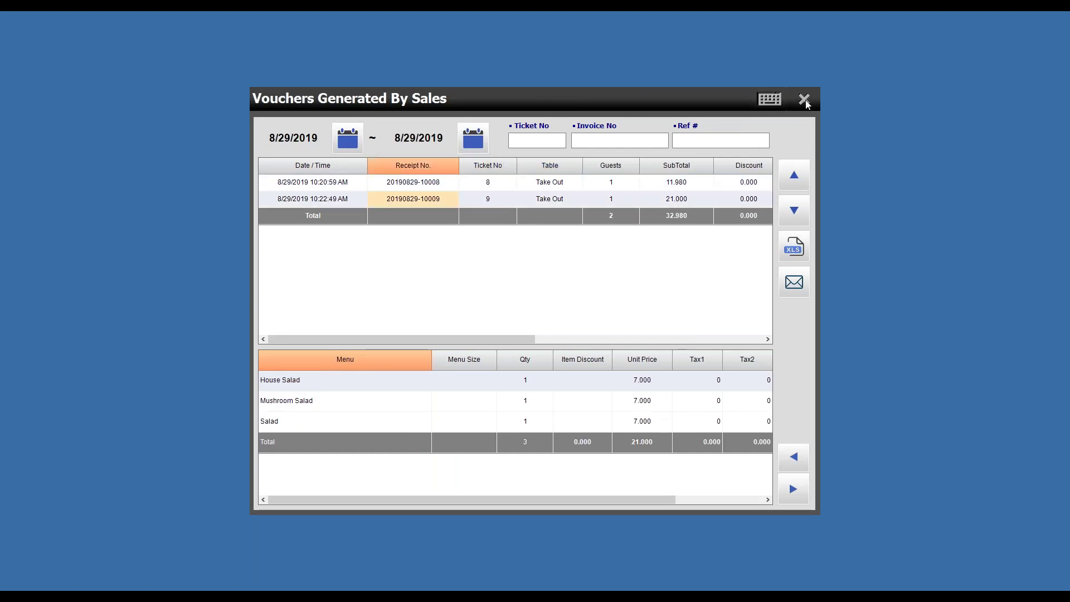
pyautogui.click(804, 98)
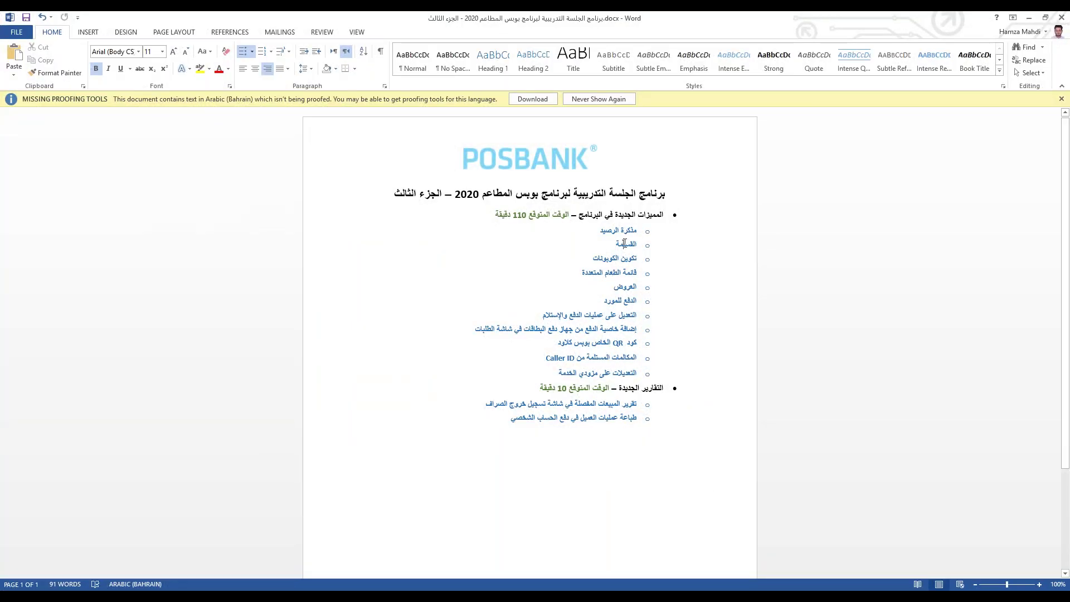
pyautogui.doubleClick(625, 244)
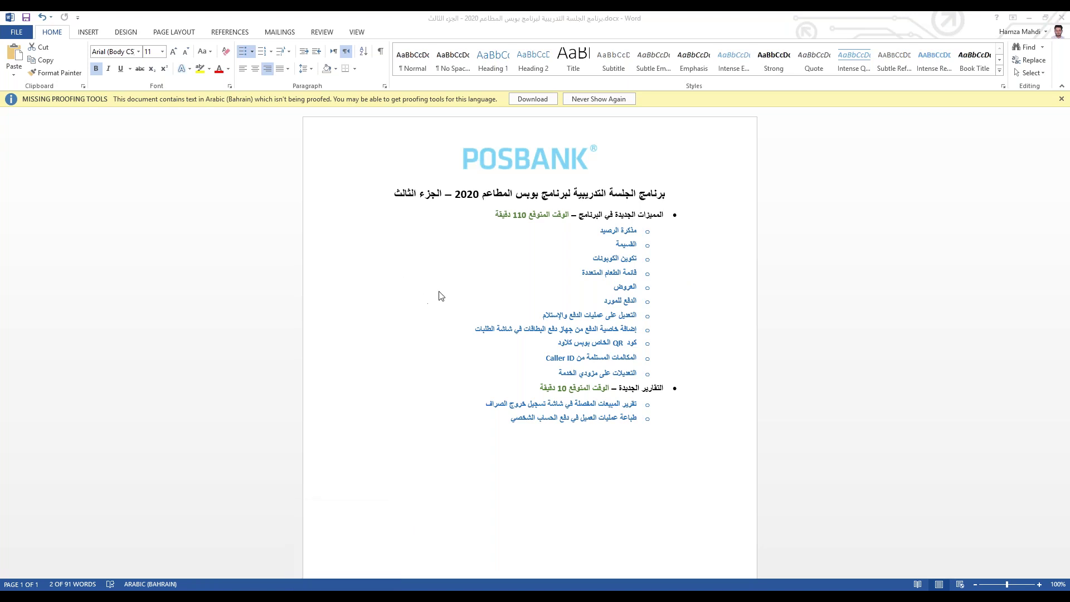
pyautogui.click(426, 595)
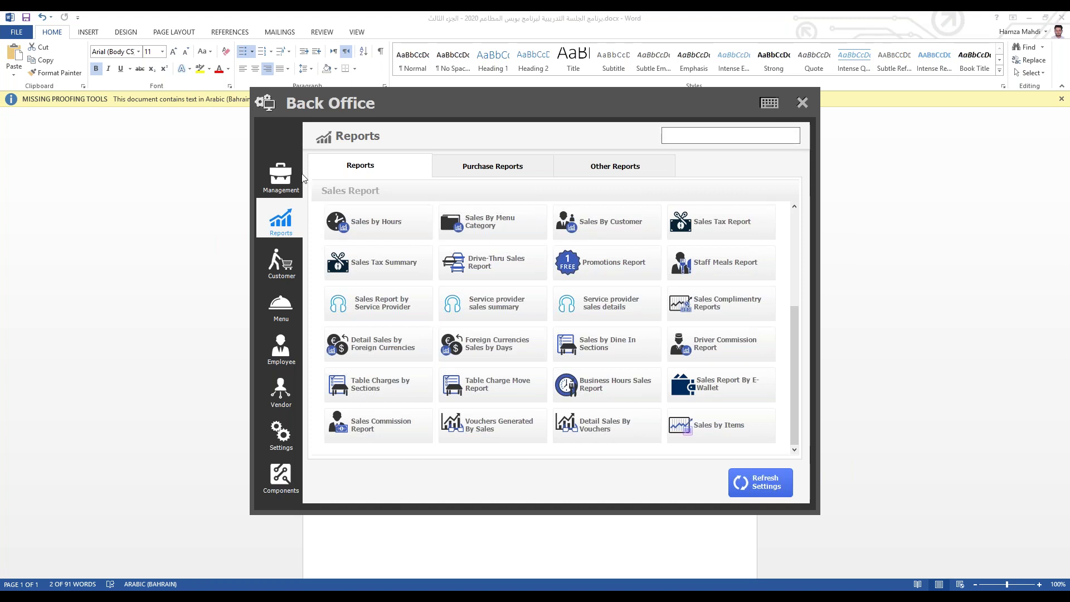
# Step: Reopen Back Office and open the Coupons window from the Menu section, showing an empty list
pyautogui.click(802, 103)
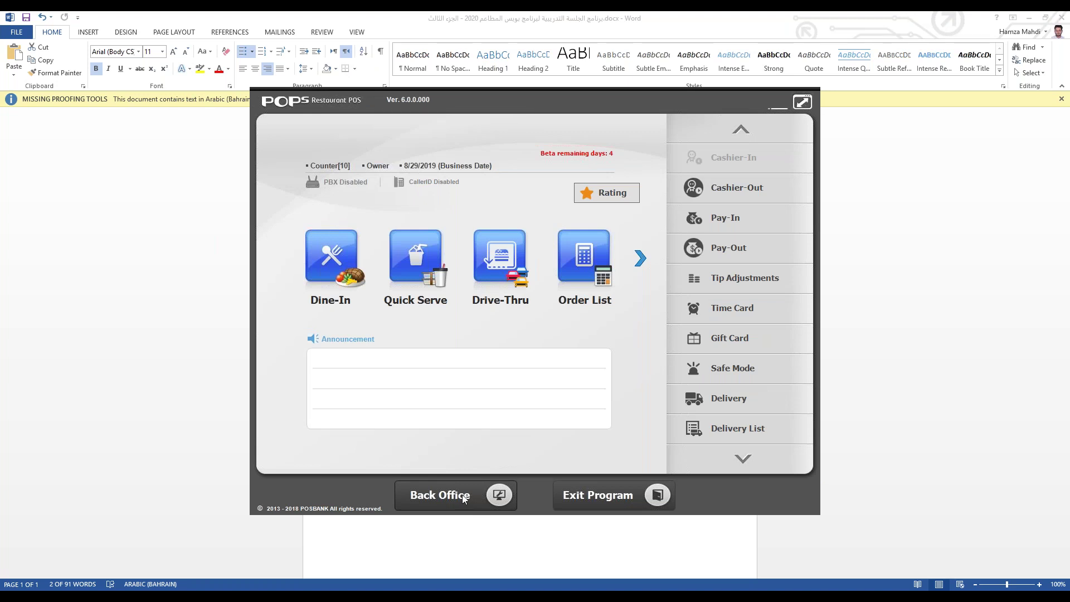
pyautogui.click(498, 502)
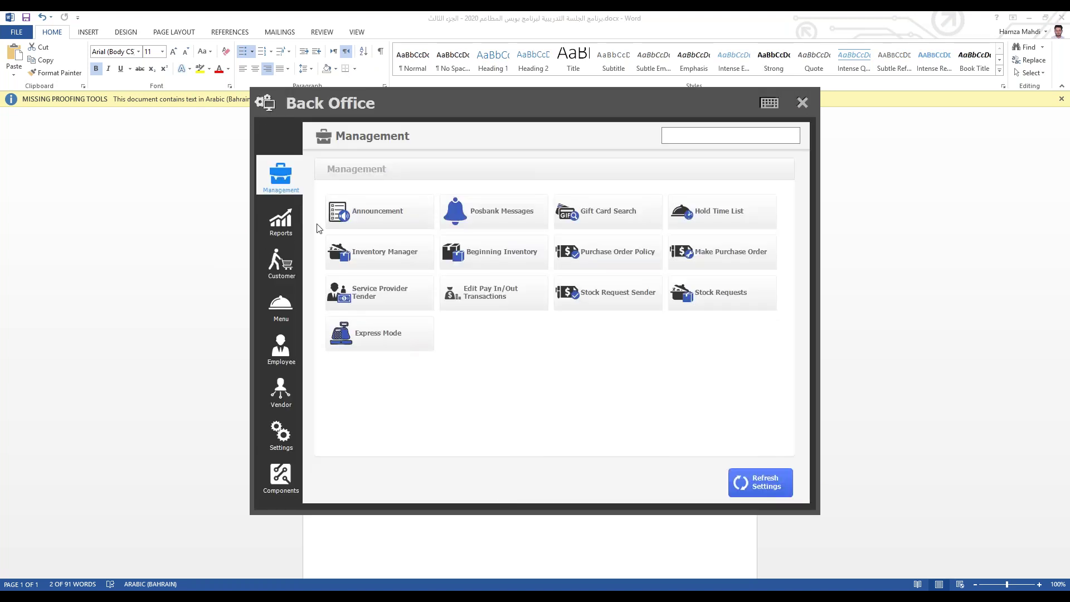
pyautogui.click(285, 310)
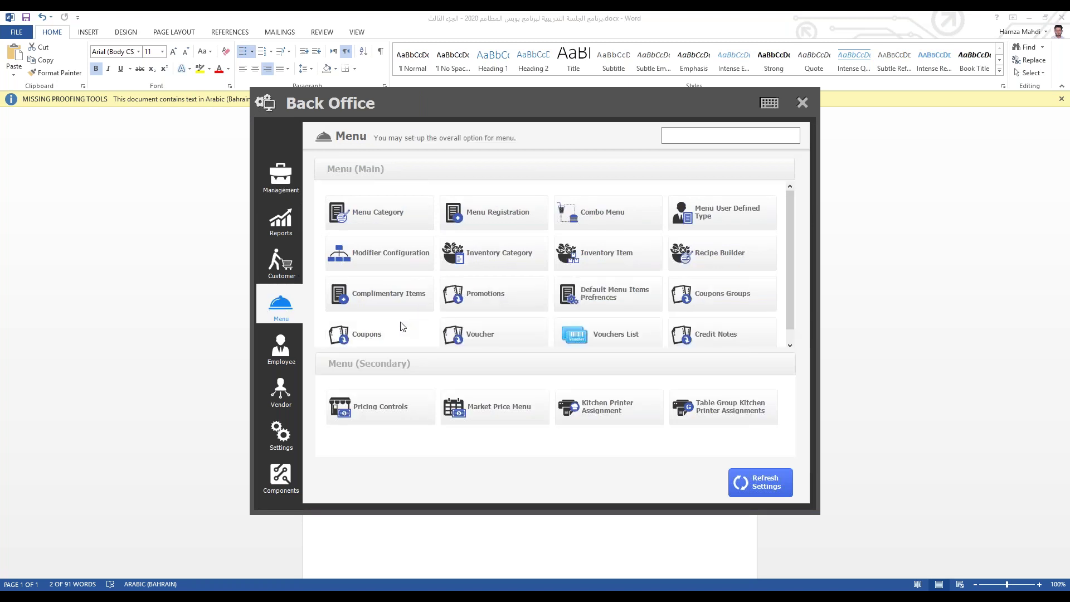
pyautogui.click(377, 339)
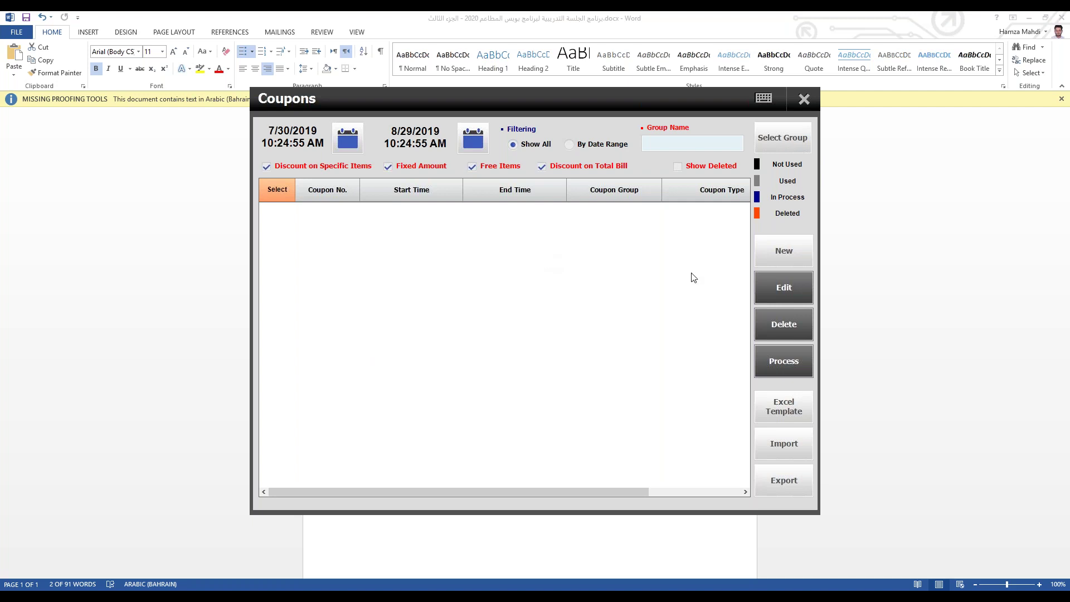
# Step: Create and save a new coupon group named 'Eid', then open the new coupon's Coupons Group list
pyautogui.click(770, 255)
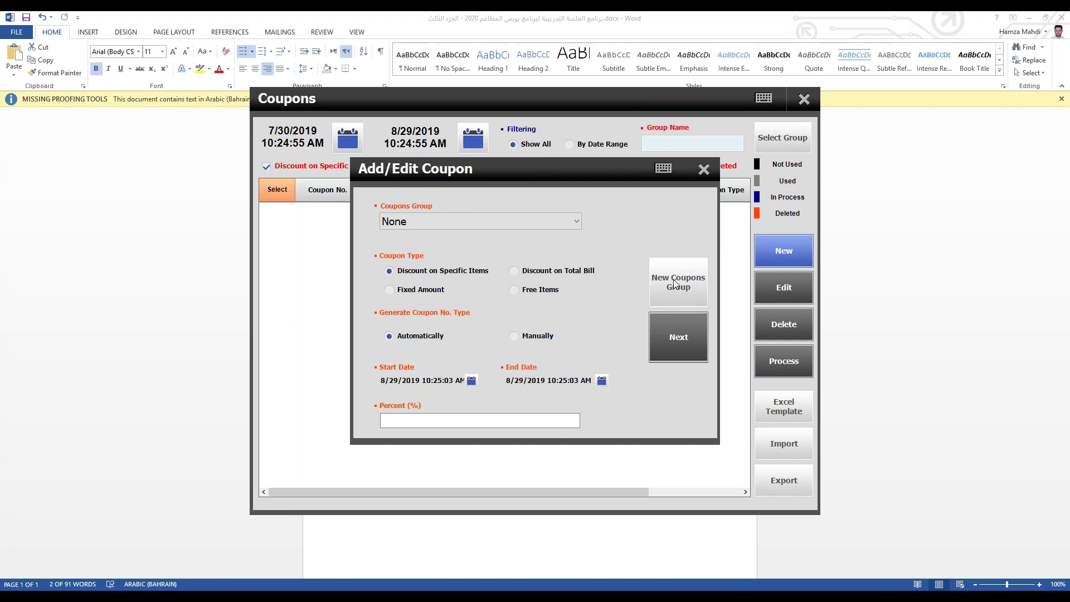
pyautogui.click(674, 284)
pyautogui.click(607, 198)
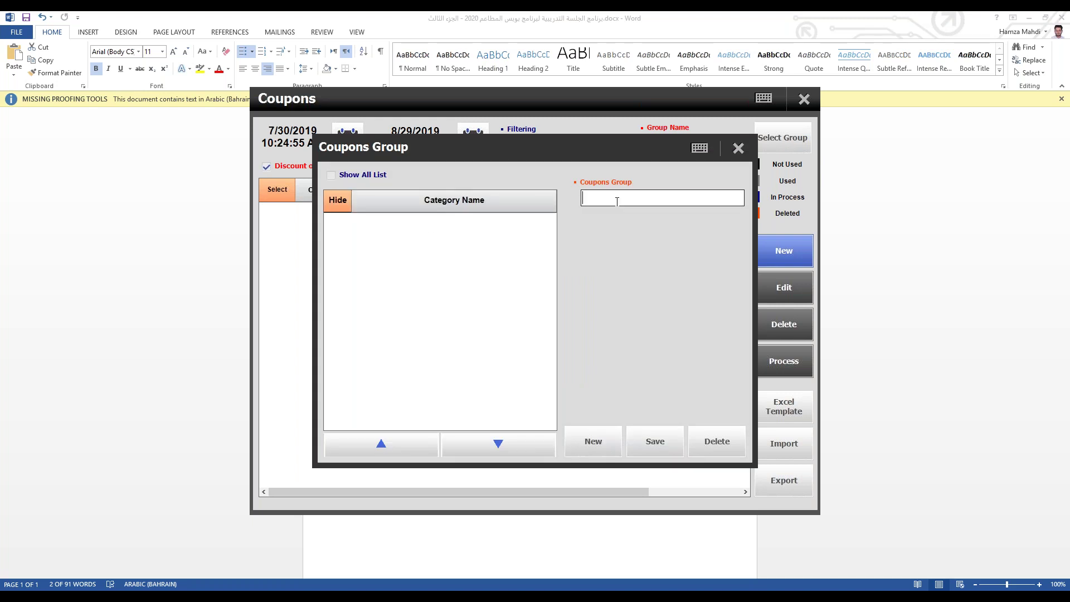
pyautogui.write('Eid')
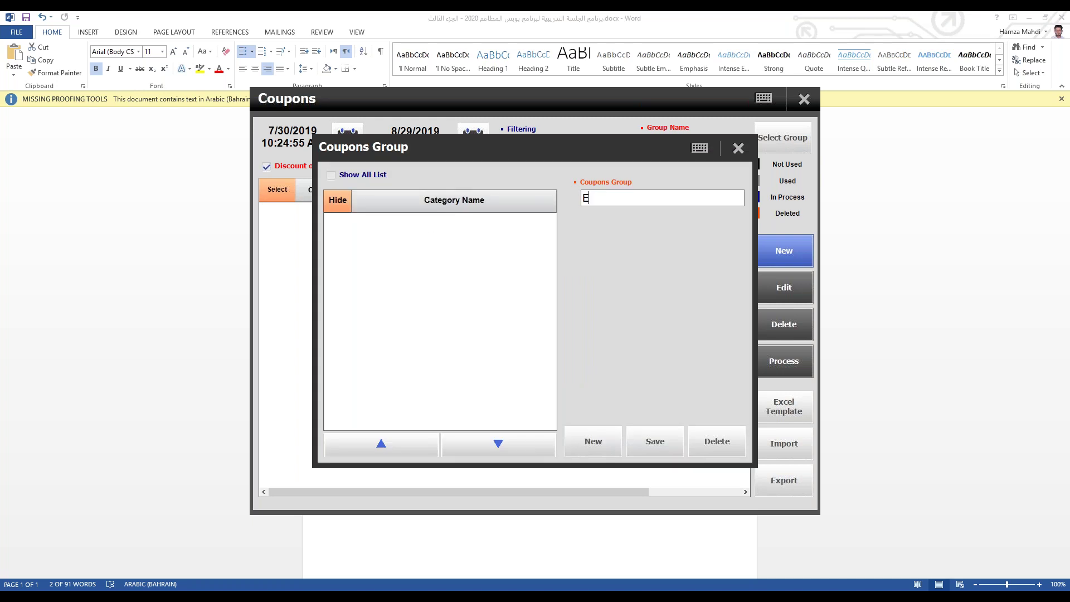
pyautogui.click(639, 449)
pyautogui.click(552, 411)
pyautogui.click(399, 231)
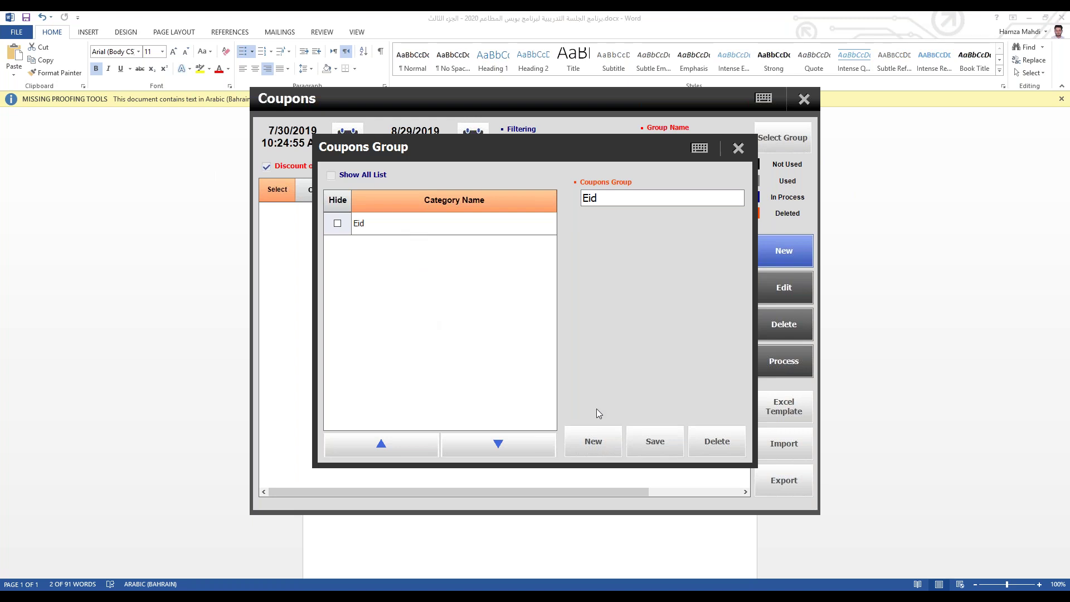
pyautogui.click(737, 150)
pyautogui.click(485, 222)
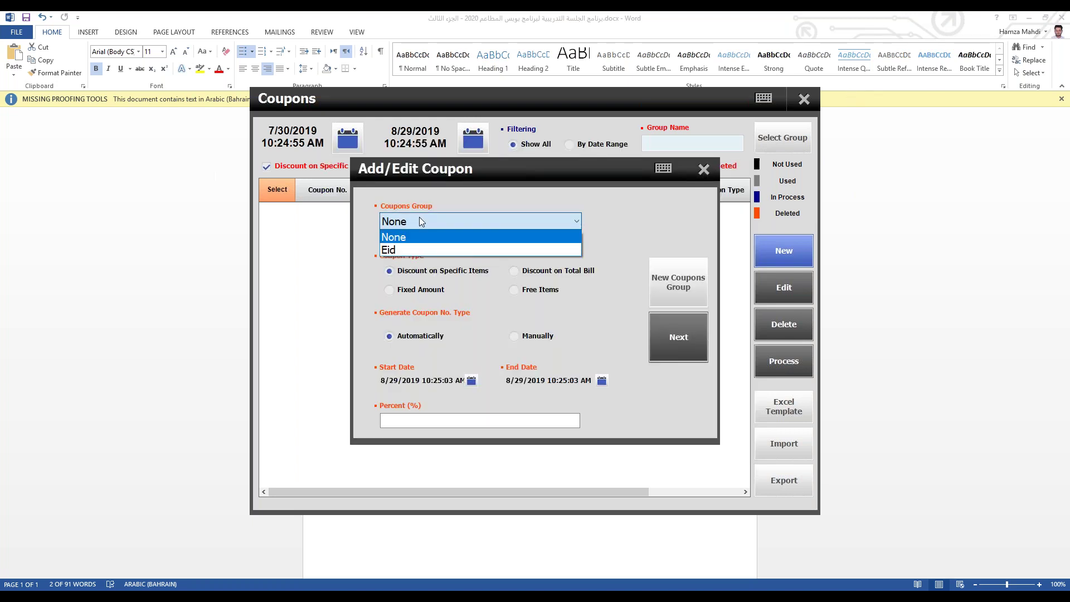
# Step: Put the coupon in the Eid group as a Discount on Total Bill with automatic numbering
pyautogui.click(396, 250)
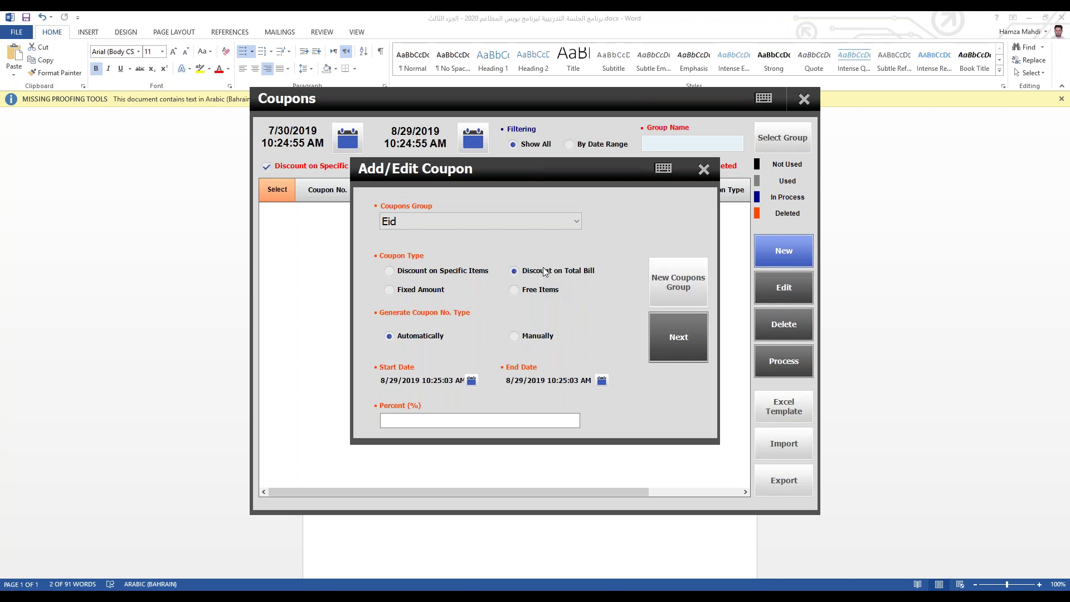
pyautogui.click(407, 291)
pyautogui.click(543, 290)
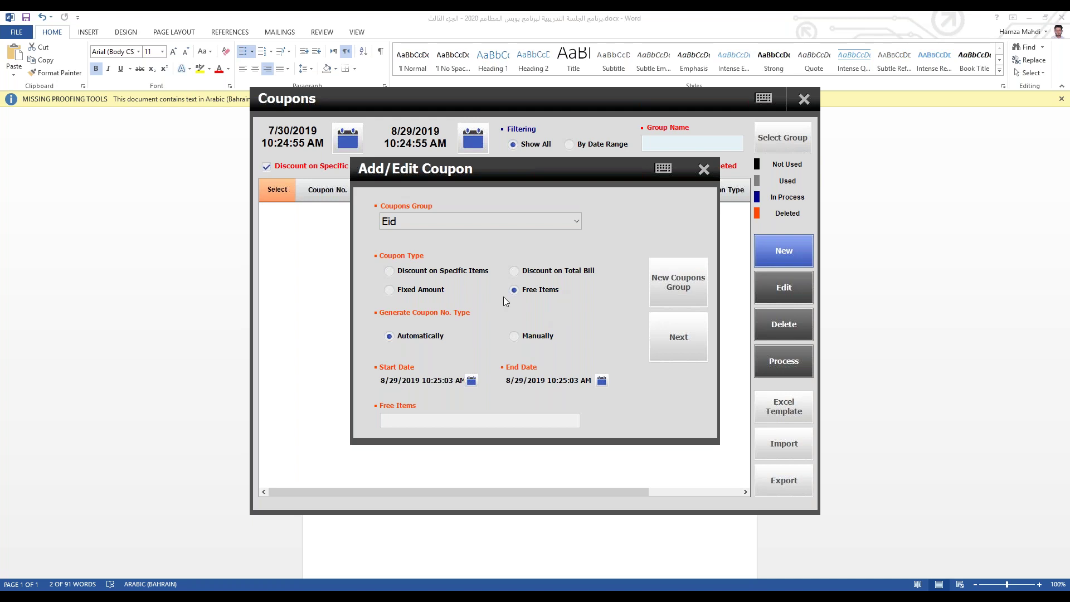
pyautogui.click(545, 274)
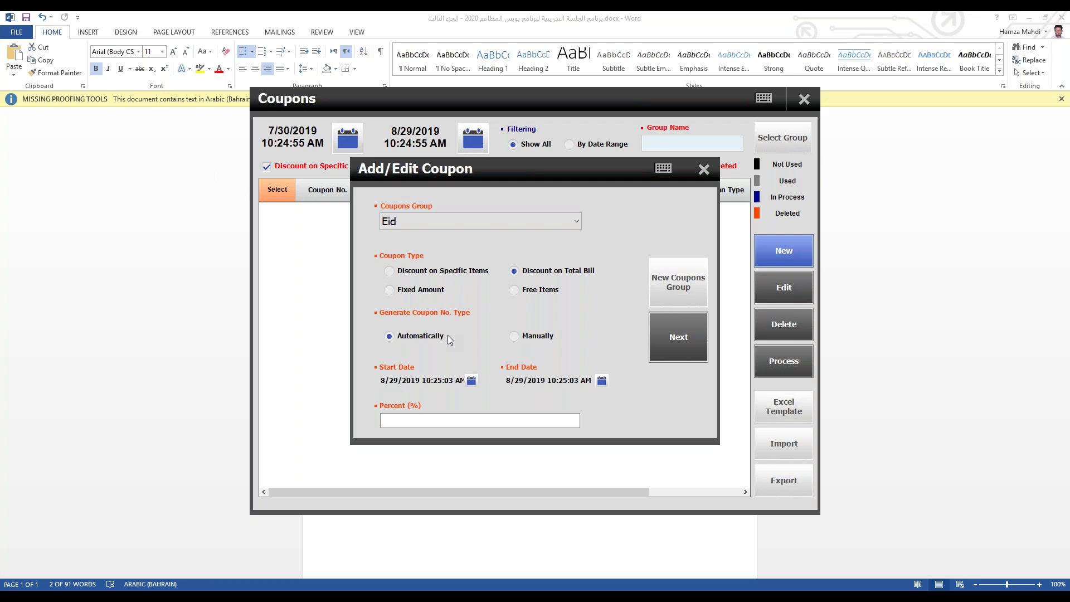
pyautogui.click(520, 336)
# Step: Set the coupon end date to 8/31/2019 and the discount to 20 percent
pyautogui.click(601, 381)
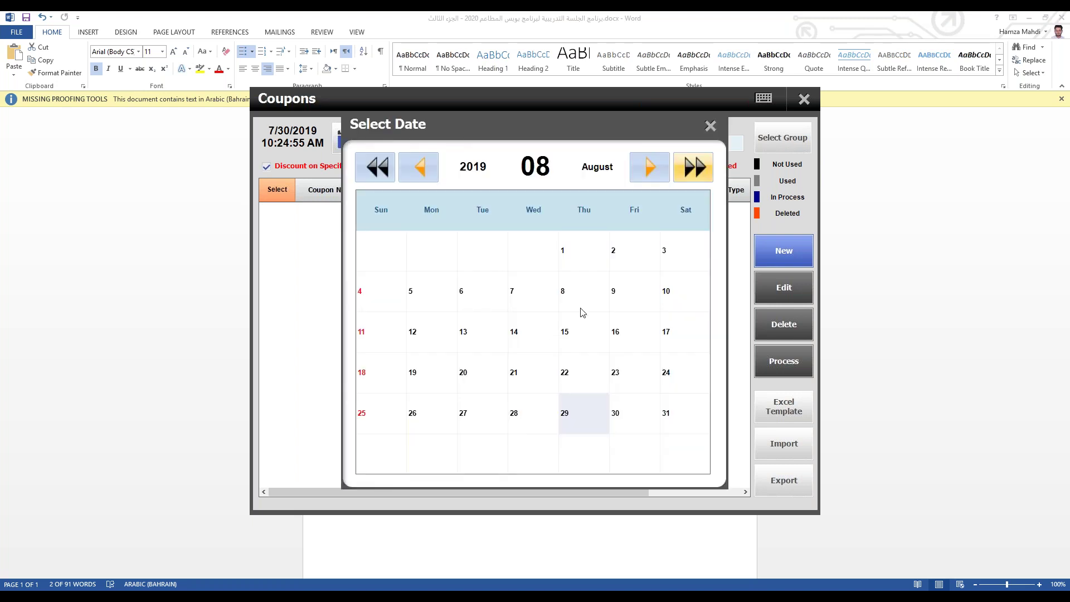
pyautogui.click(671, 419)
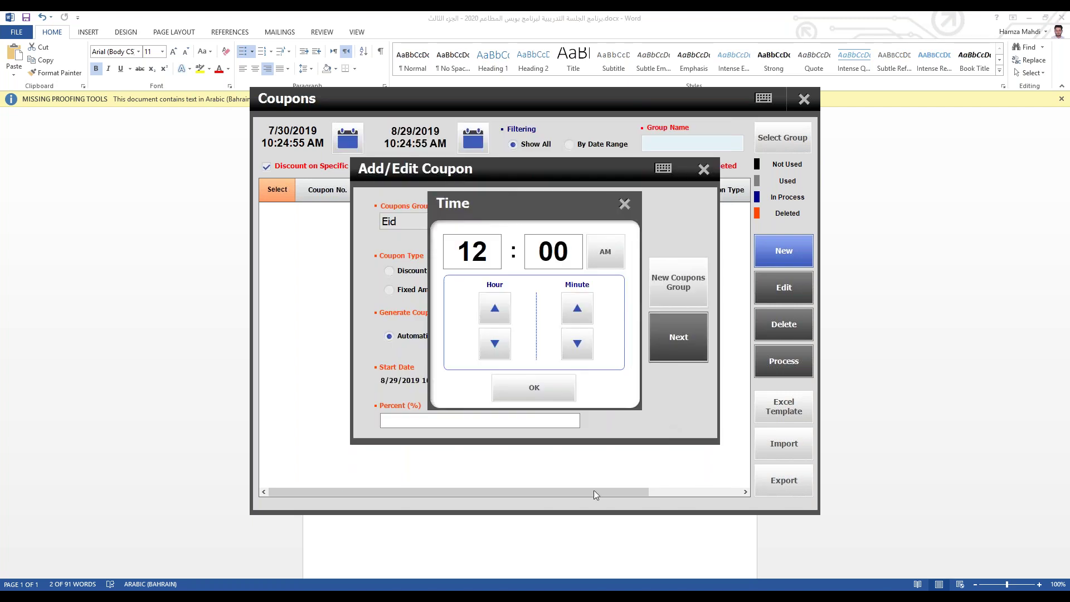
pyautogui.click(534, 387)
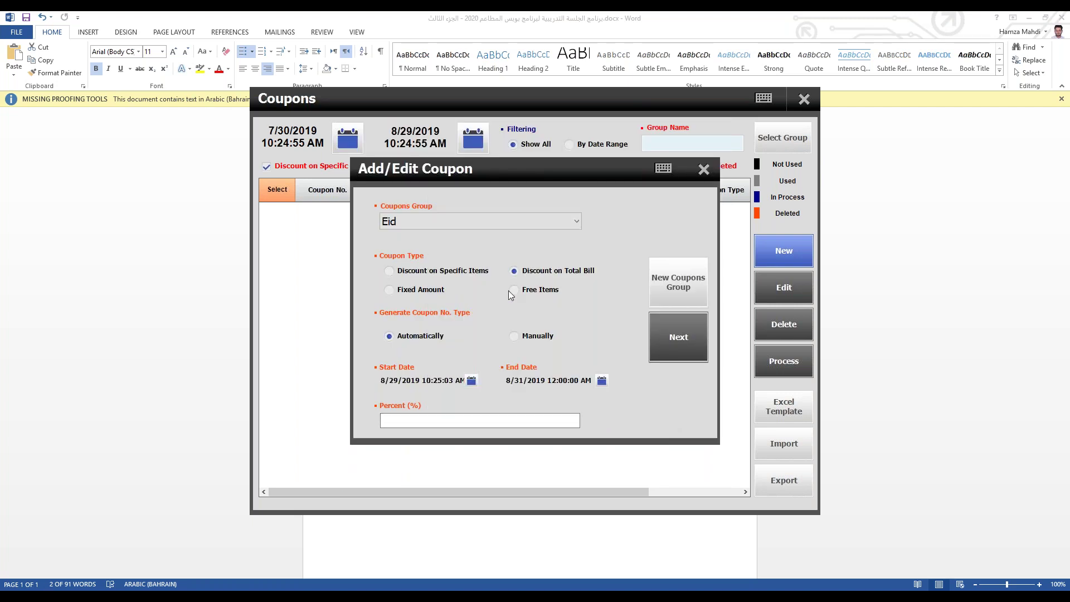
pyautogui.press('Tab')
pyautogui.moveTo(2, 600)
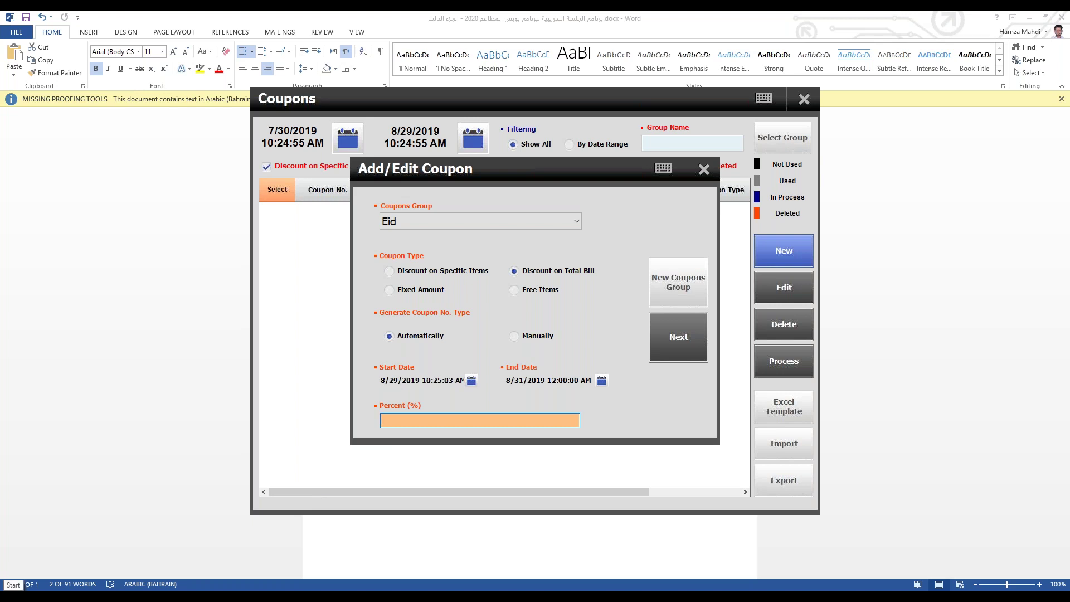
pyautogui.write('20')
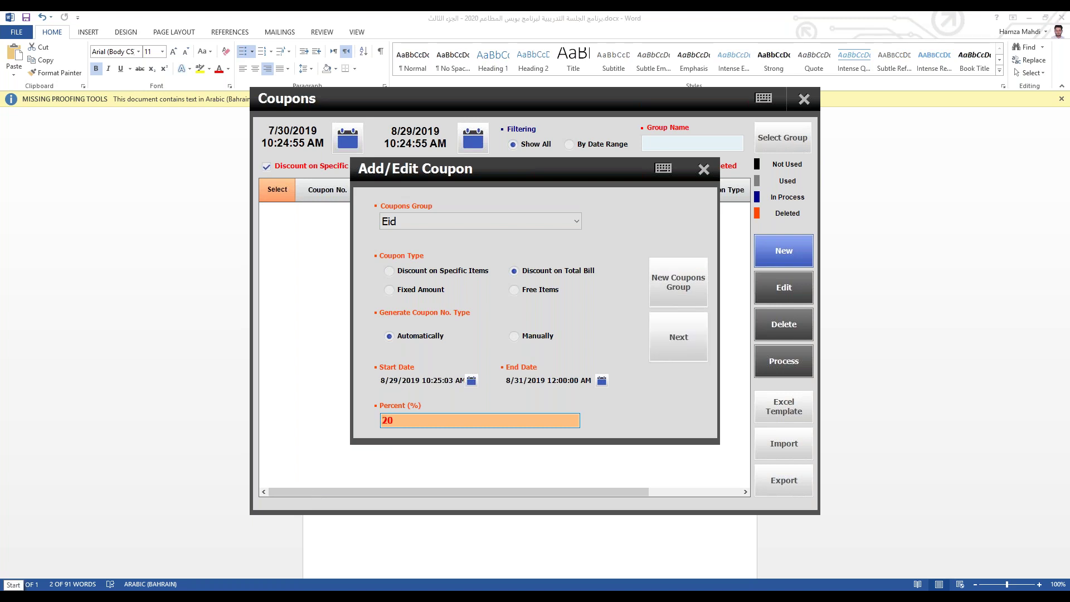
# Step: Generate ten 8-digit coupon codes, regenerating them once, then save and finish
pyautogui.click(668, 331)
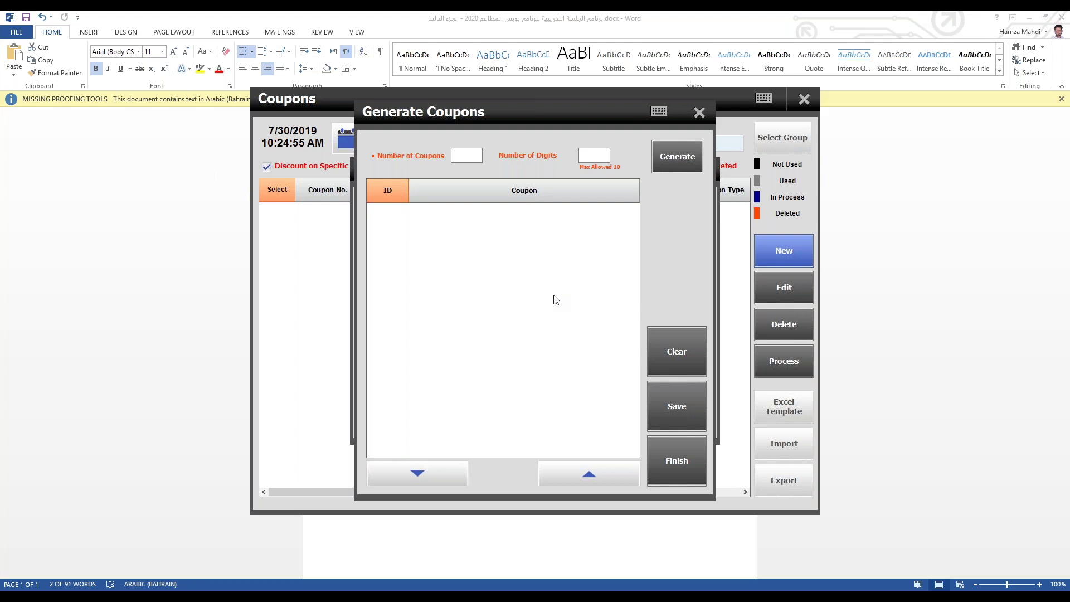
pyautogui.click(470, 155)
pyautogui.write('10')
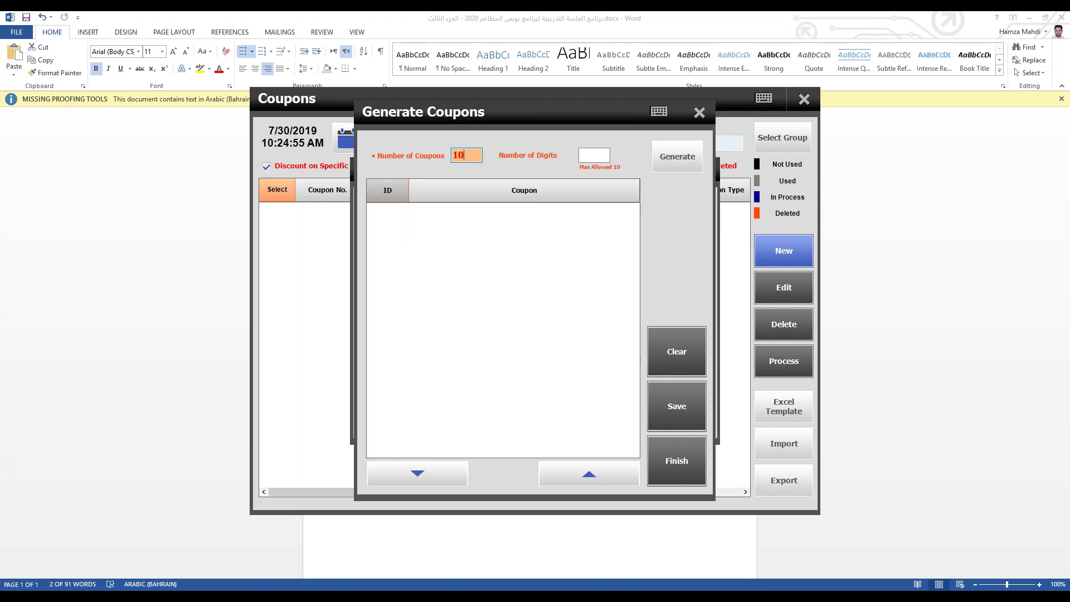
pyautogui.click(599, 156)
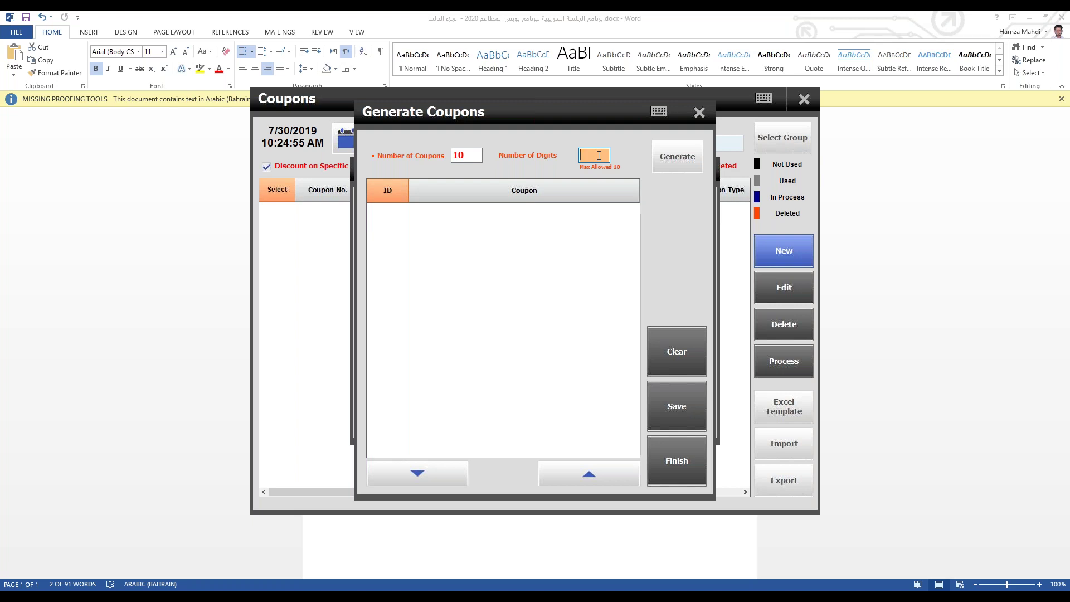
pyautogui.write('8')
pyautogui.click(679, 143)
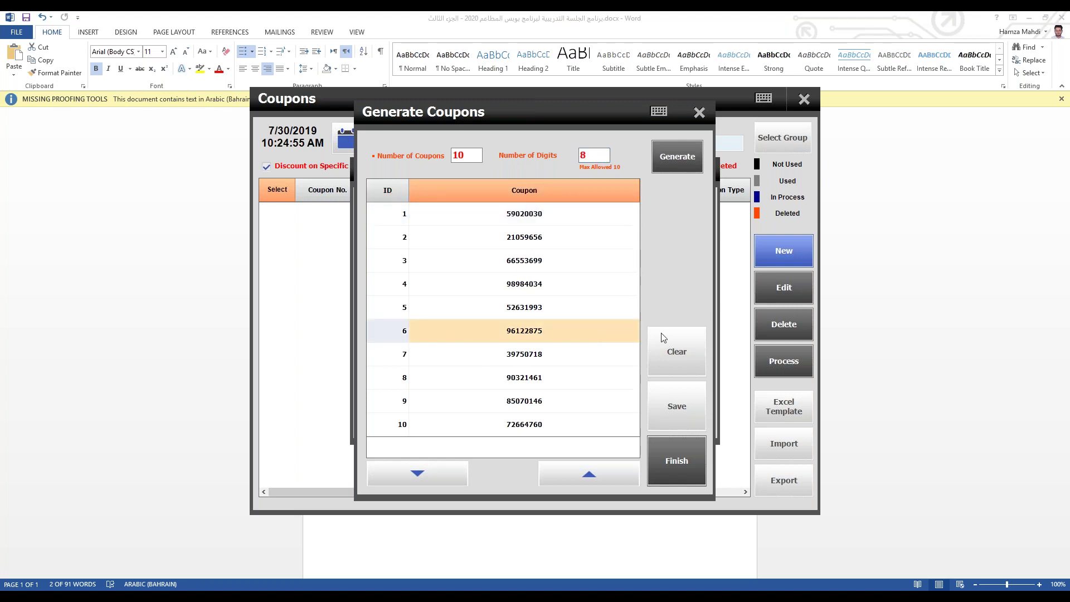
pyautogui.click(679, 353)
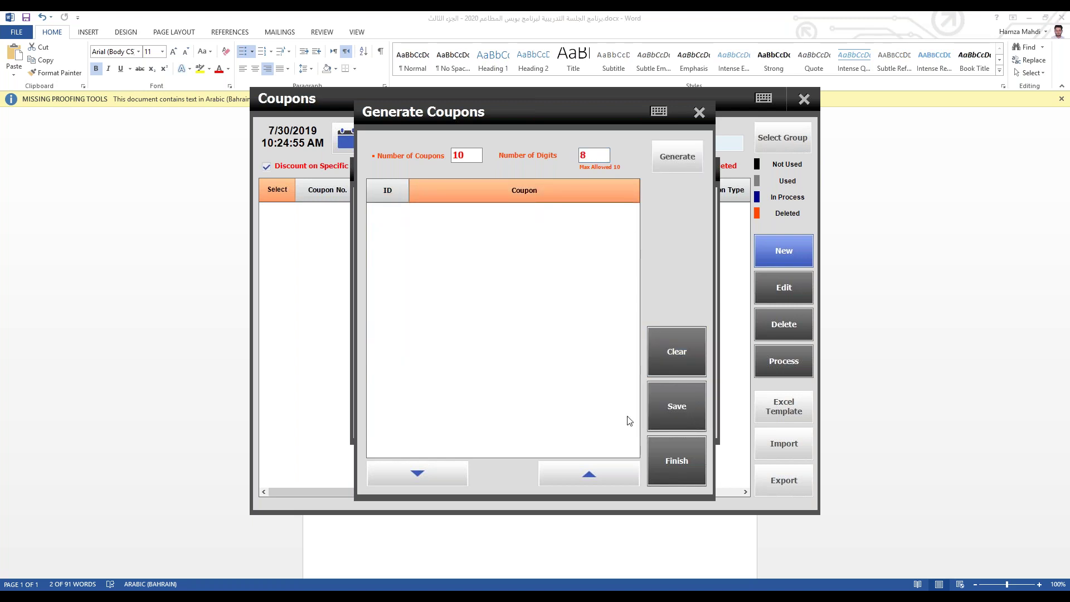
pyautogui.click(676, 157)
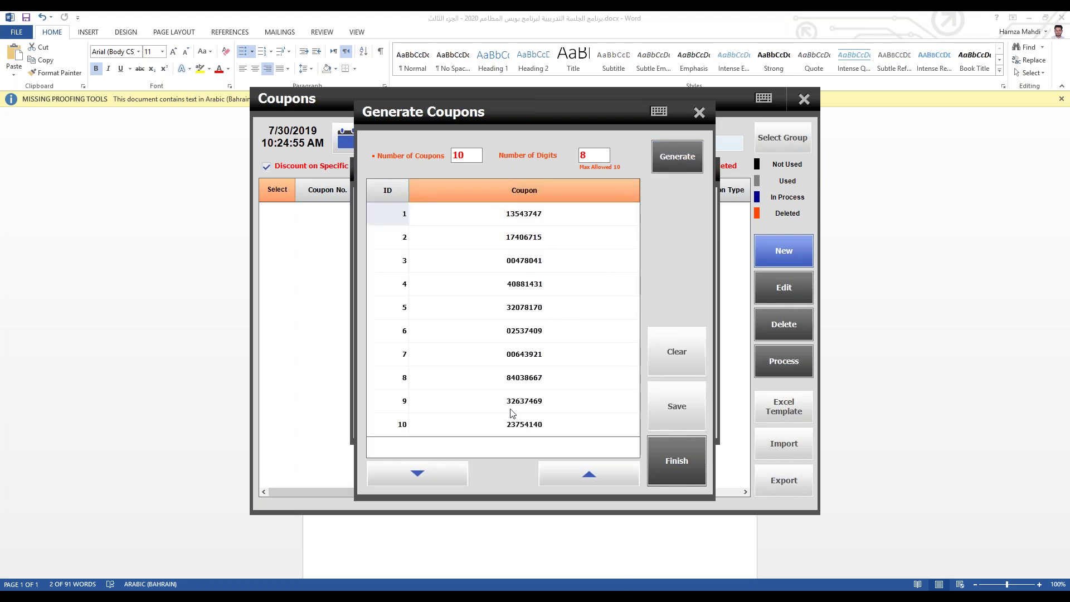
pyautogui.click(674, 425)
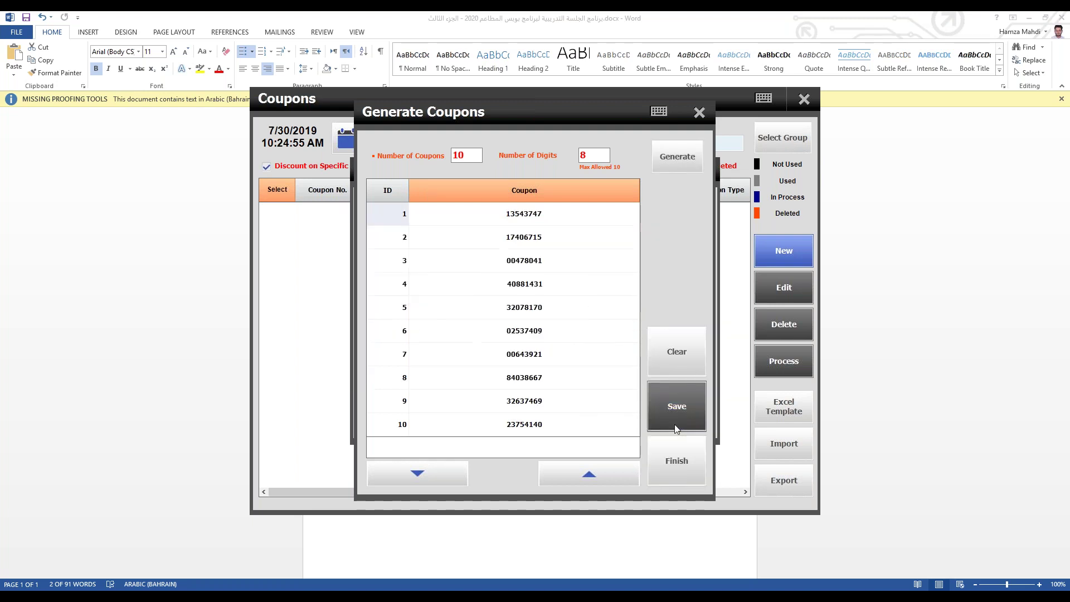
pyautogui.click(668, 481)
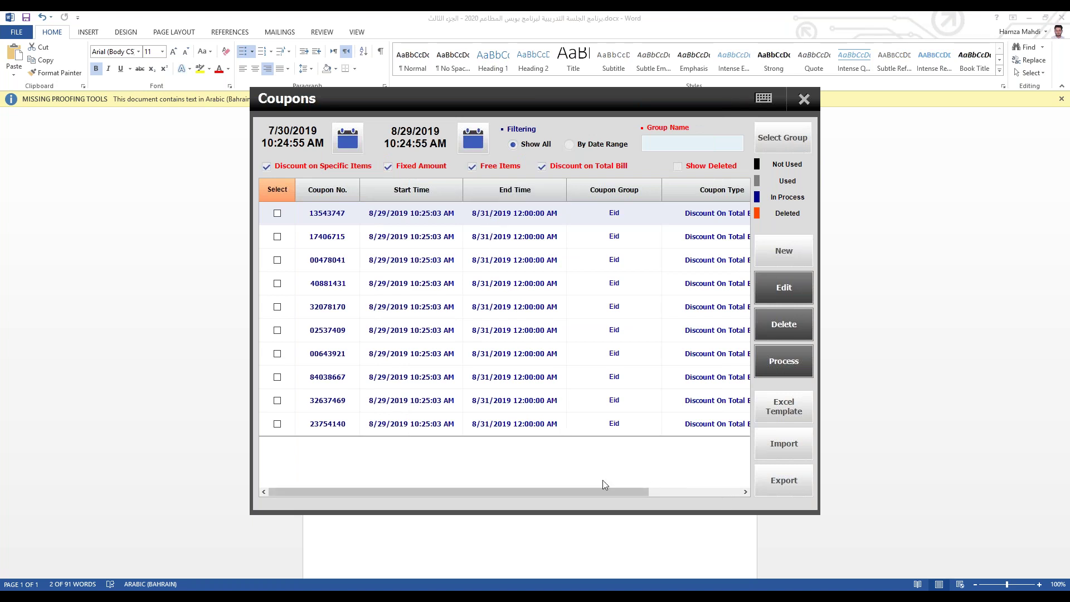
# Step: Select all ten Eid coupons, process them, and export them to Coupons20190829.xls on the Desktop
pyautogui.moveTo(595, 491)
pyautogui.mouseDown()
pyautogui.moveTo(714, 485)
pyautogui.moveTo(589, 473)
pyautogui.mouseUp()
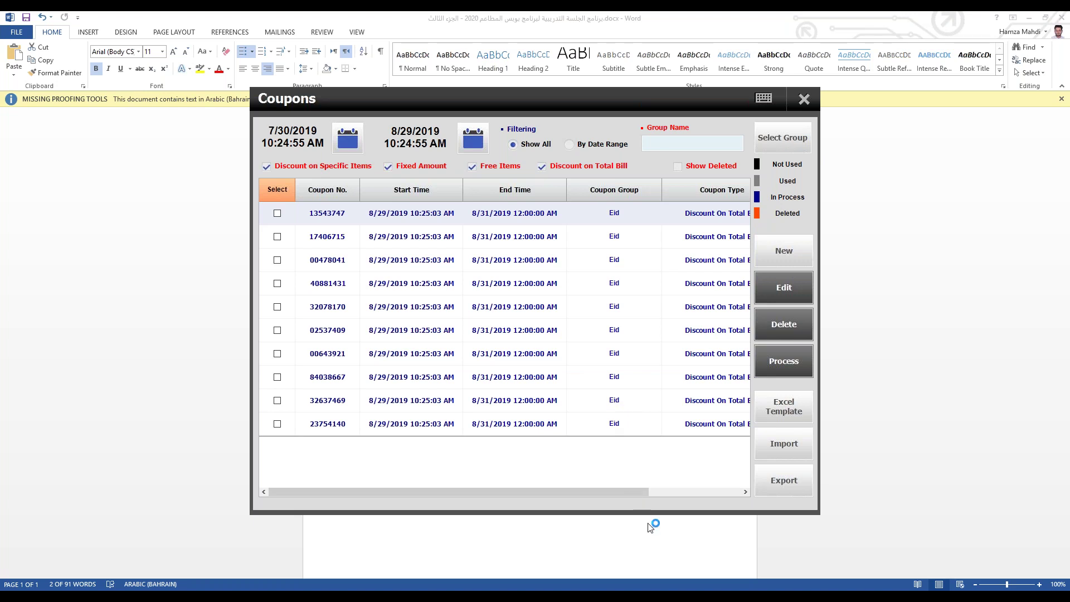
pyautogui.moveTo(635, 491); pyautogui.dragTo(464, 474)
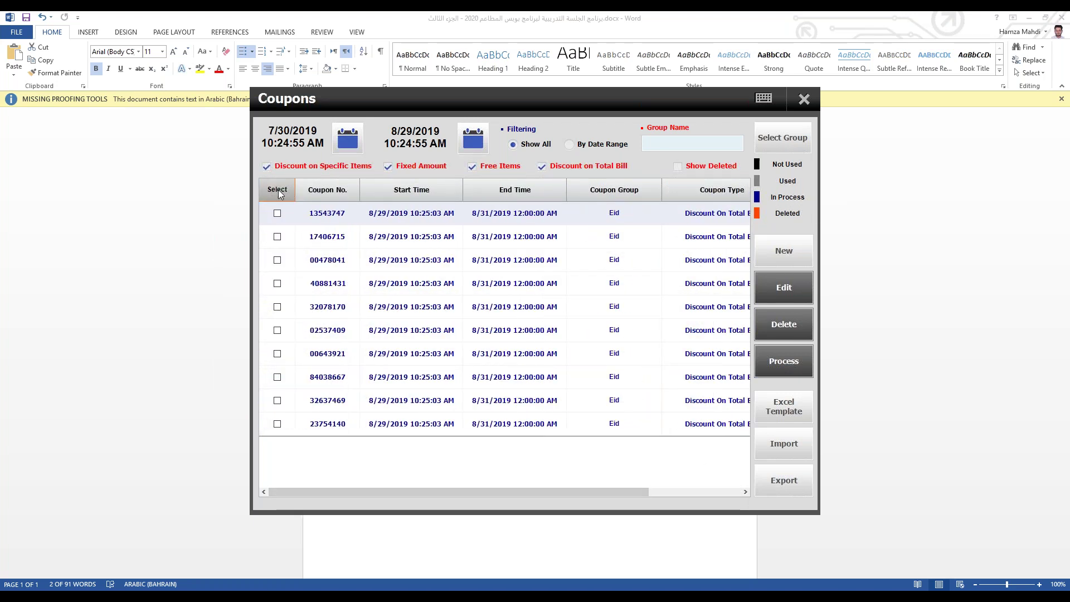
pyautogui.click(278, 193)
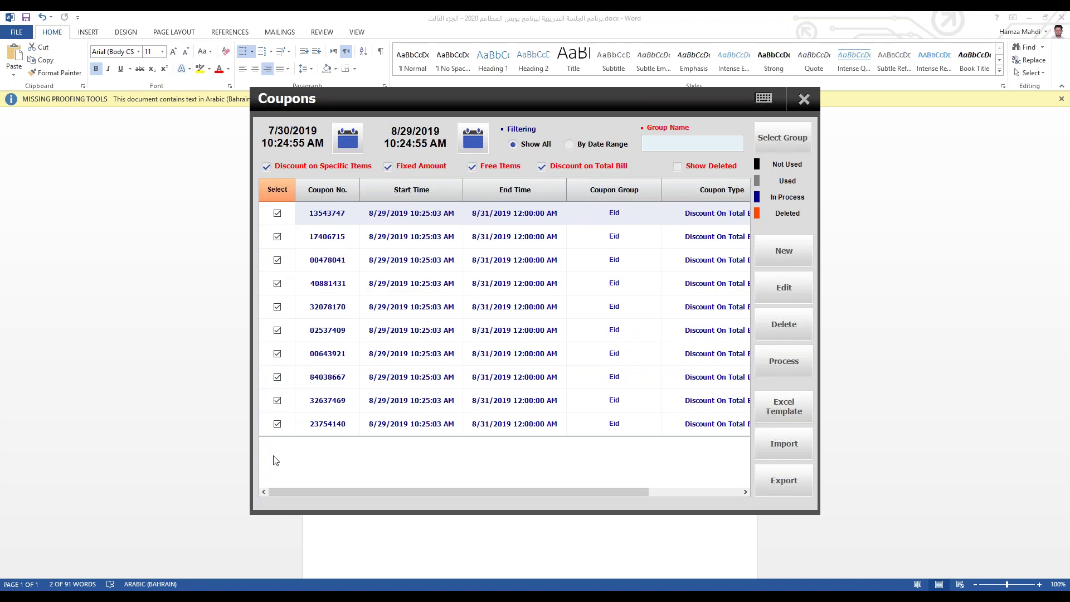
pyautogui.click(788, 363)
pyautogui.click(568, 408)
pyautogui.click(786, 482)
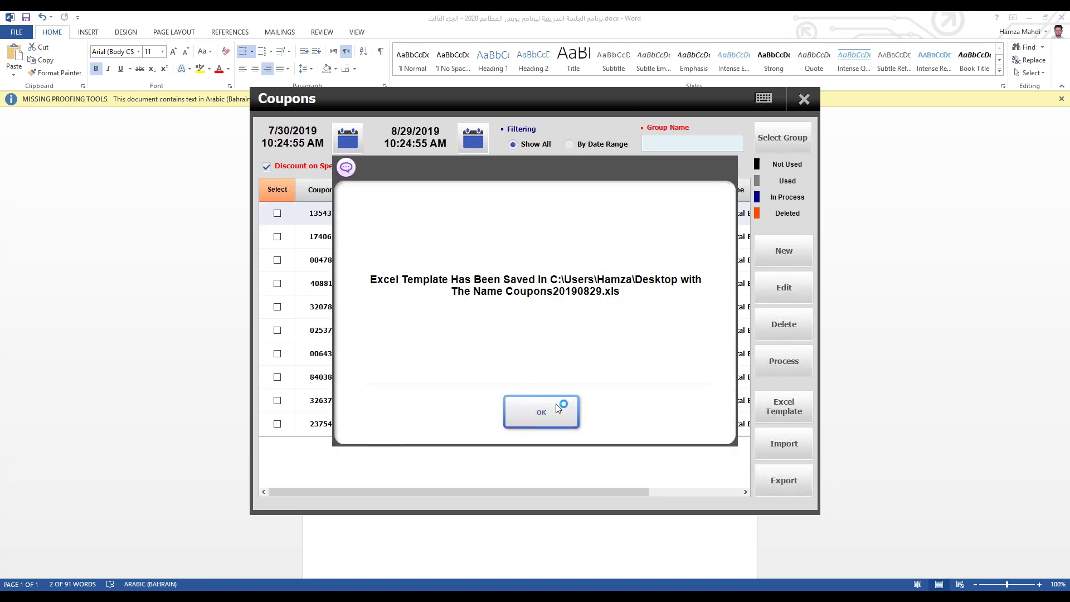
pyautogui.click(556, 405)
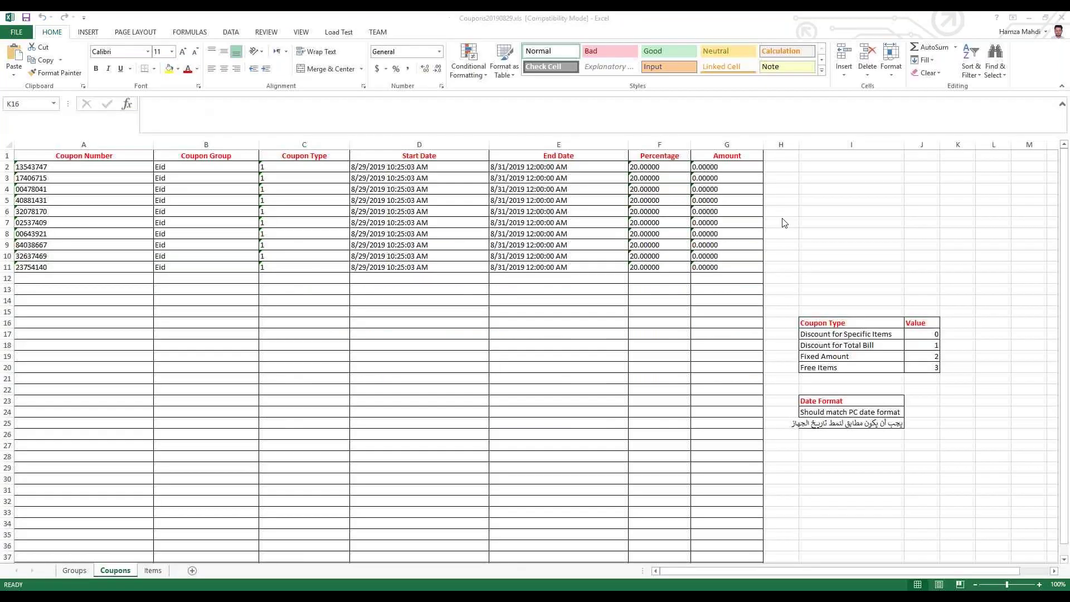
# Step: Review the exported coupon list, copy coupon number 17406715 from cell A3, and minimize Excel
pyautogui.moveTo(88, 172); pyautogui.dragTo(87, 255)
pyautogui.moveTo(228, 172); pyautogui.dragTo(669, 278)
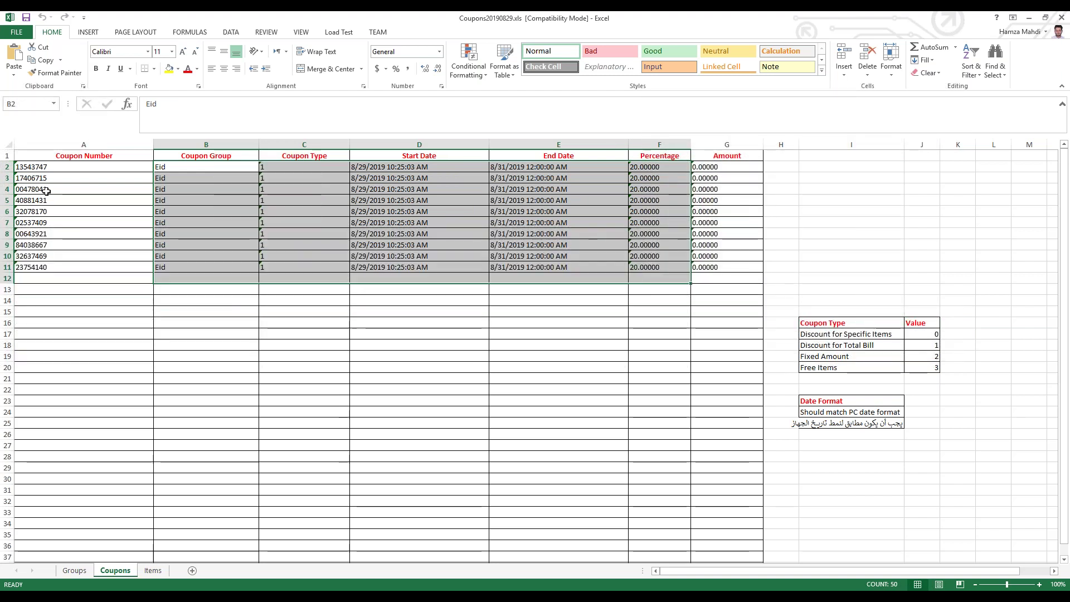
pyautogui.moveTo(66, 167); pyautogui.dragTo(52, 269)
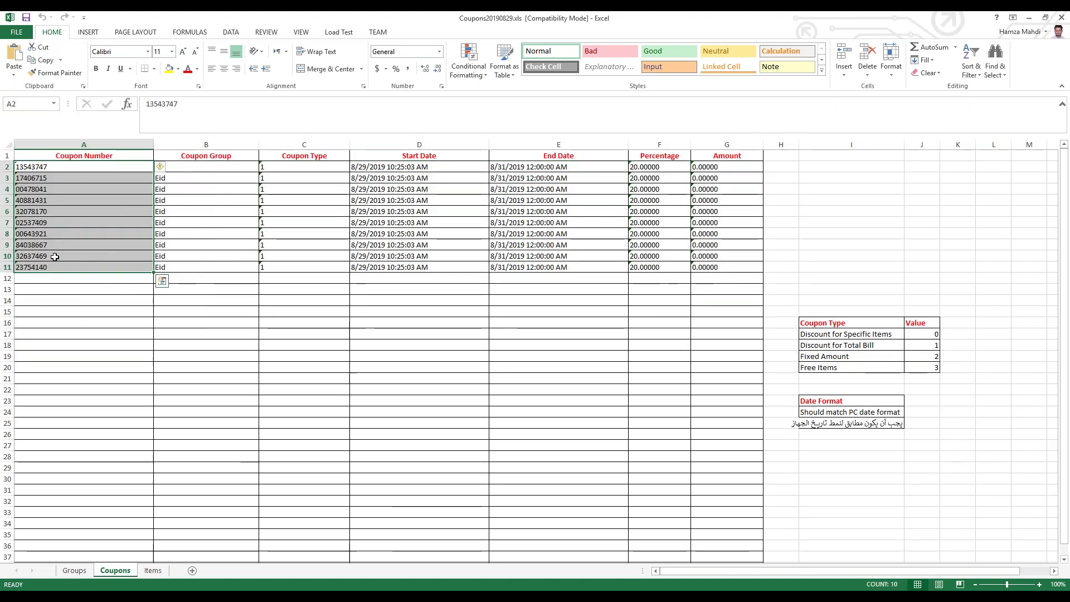
pyautogui.click(34, 233)
pyautogui.click(42, 178)
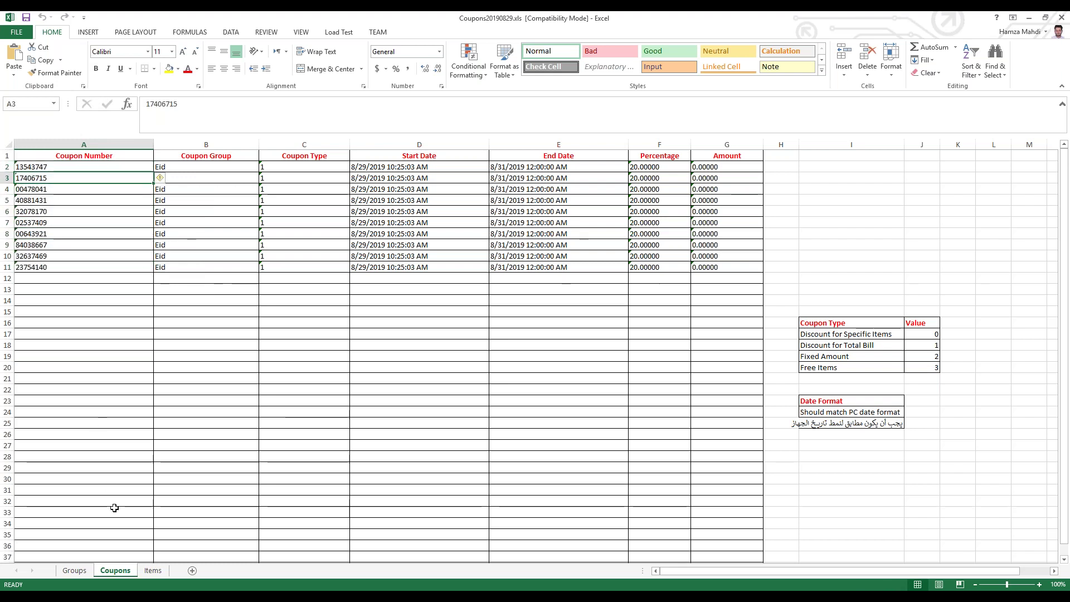
pyautogui.click(163, 106)
pyautogui.doubleClick(164, 104)
pyautogui.hotkey('ctrl', 'c')
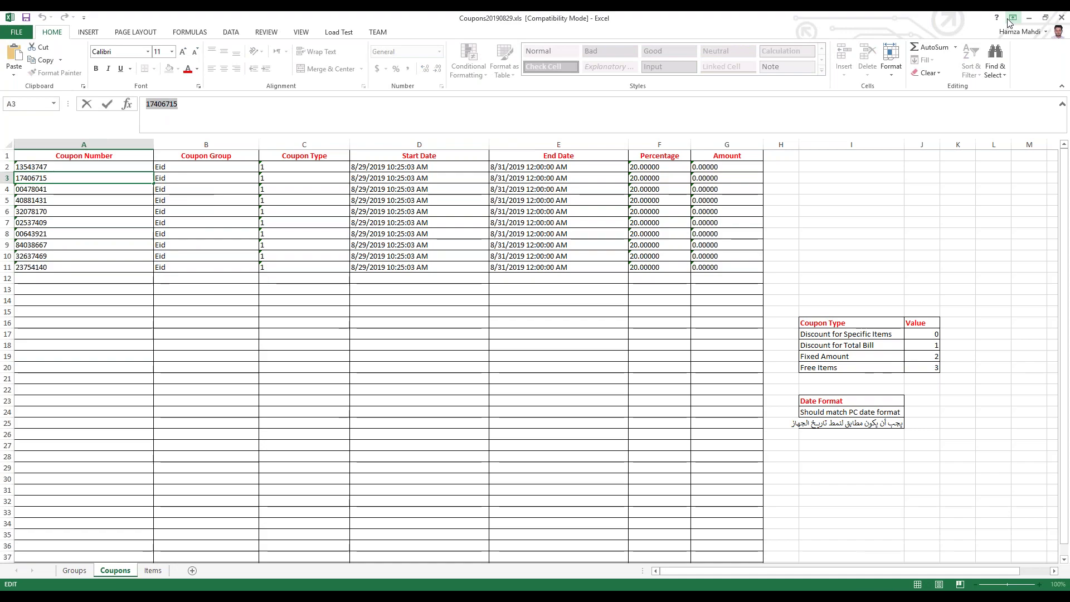
pyautogui.click(1030, 18)
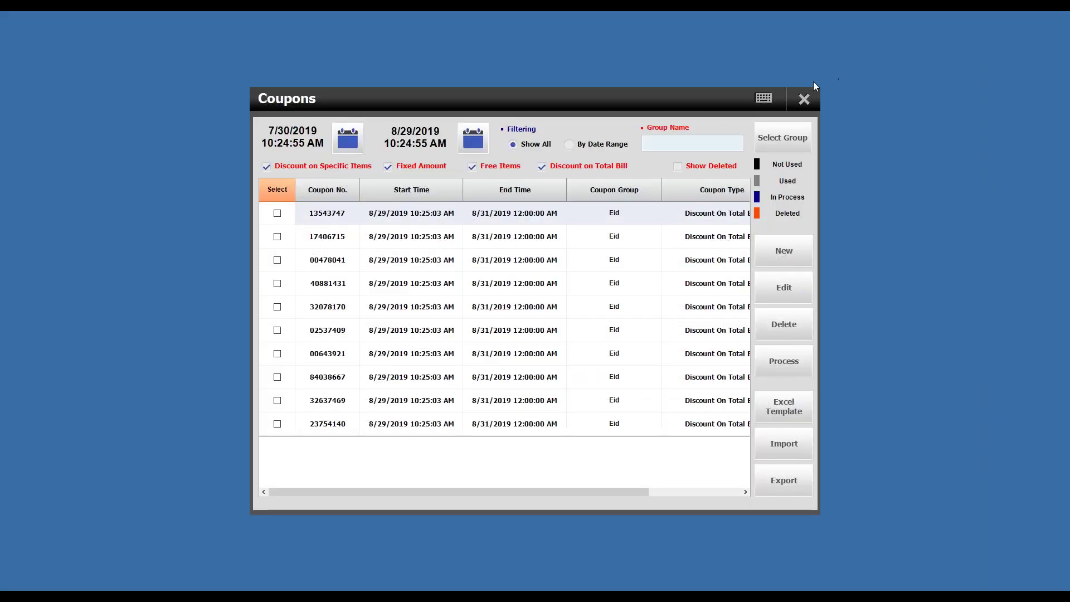
# Step: Start a Quick Serve order with Mushroom Salad, Fresh Veggies, Curry bread and Salad
pyautogui.click(801, 102)
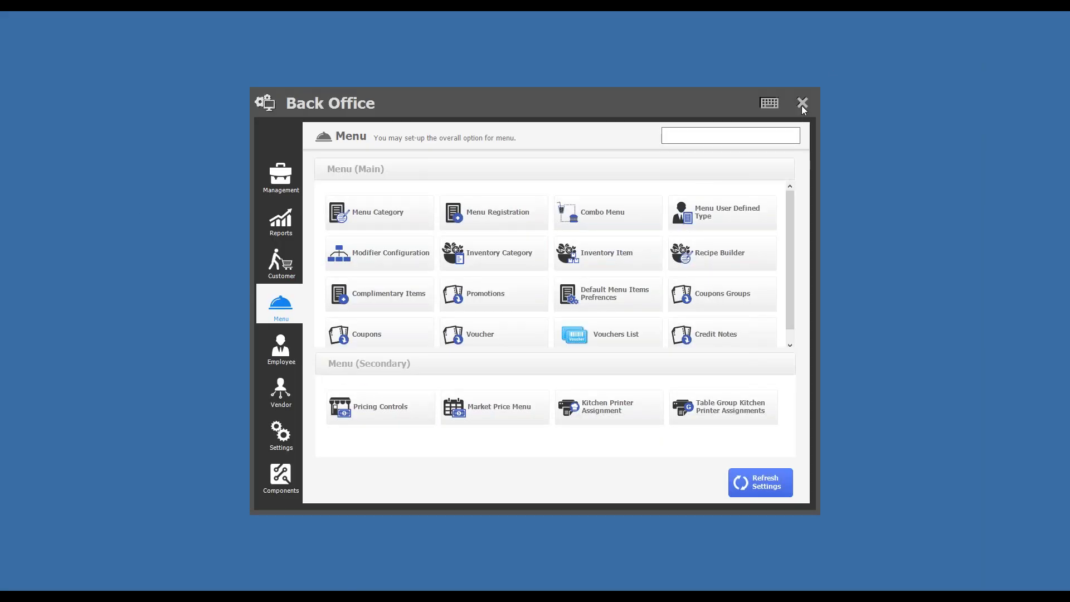
pyautogui.click(802, 103)
pyautogui.click(449, 272)
pyautogui.click(488, 318)
pyautogui.click(585, 205)
pyautogui.click(517, 204)
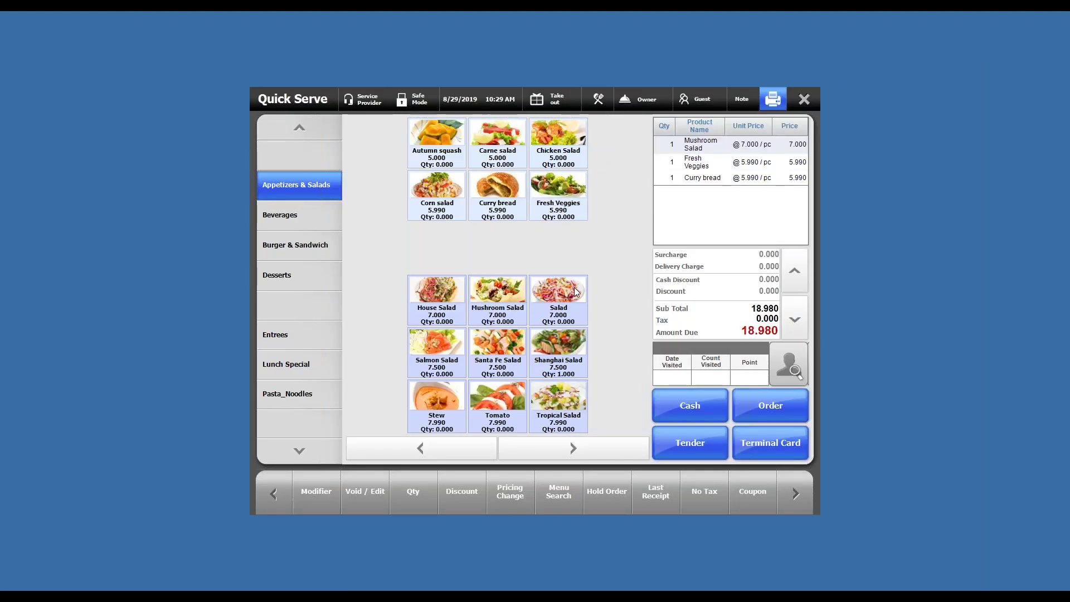
pyautogui.click(576, 302)
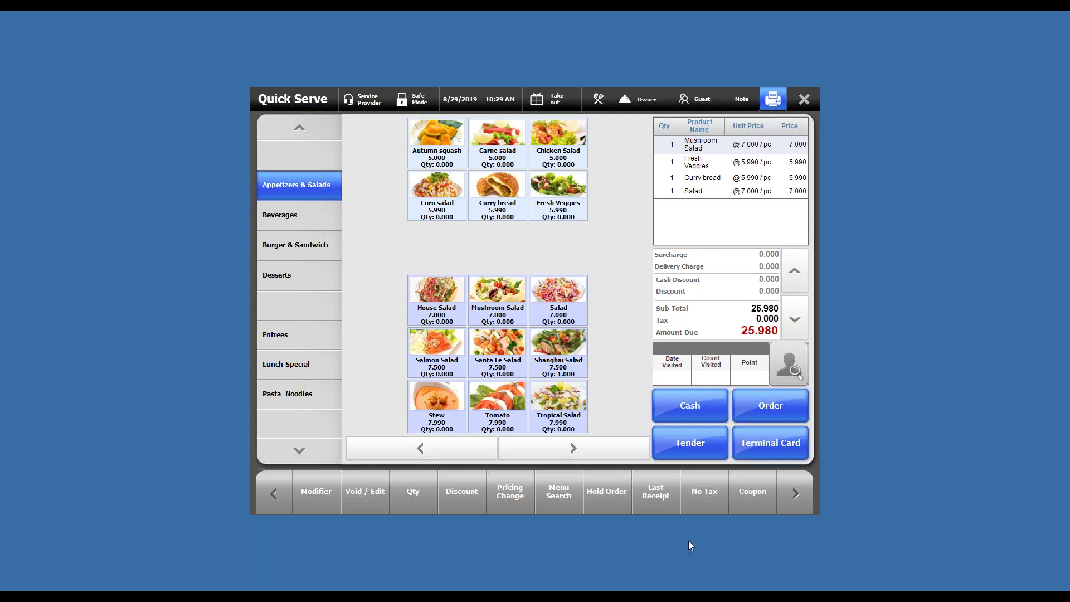
# Step: Apply coupon 17406715 to the order, taking 5.196 off the 25.980 total
pyautogui.click(755, 493)
pyautogui.rightClick(474, 210)
pyautogui.click(492, 250)
pyautogui.click(491, 262)
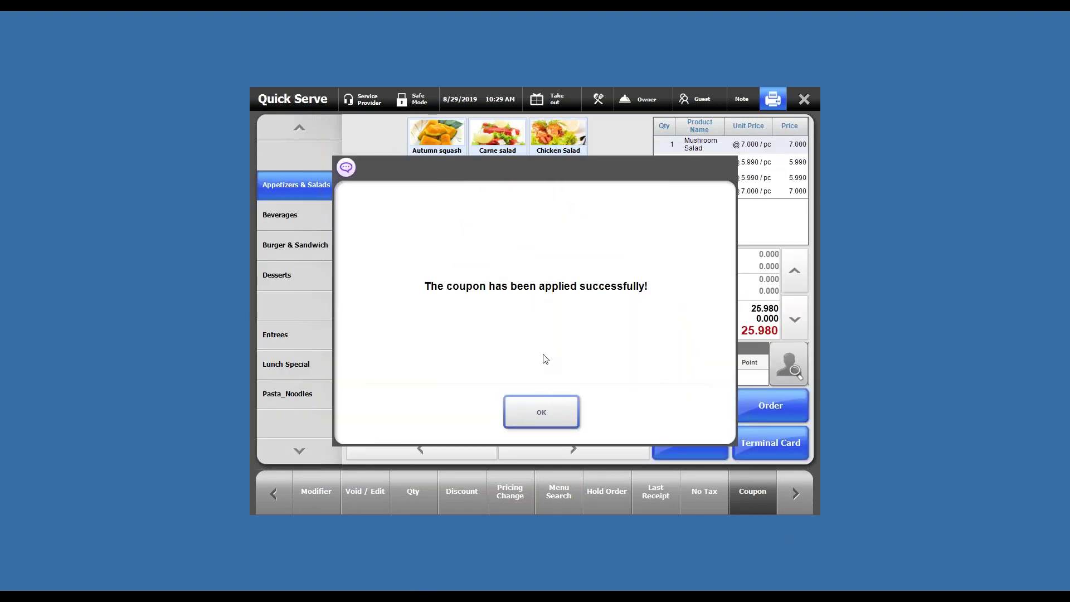
pyautogui.click(546, 407)
pyautogui.moveTo(761, 287); pyautogui.dragTo(775, 288)
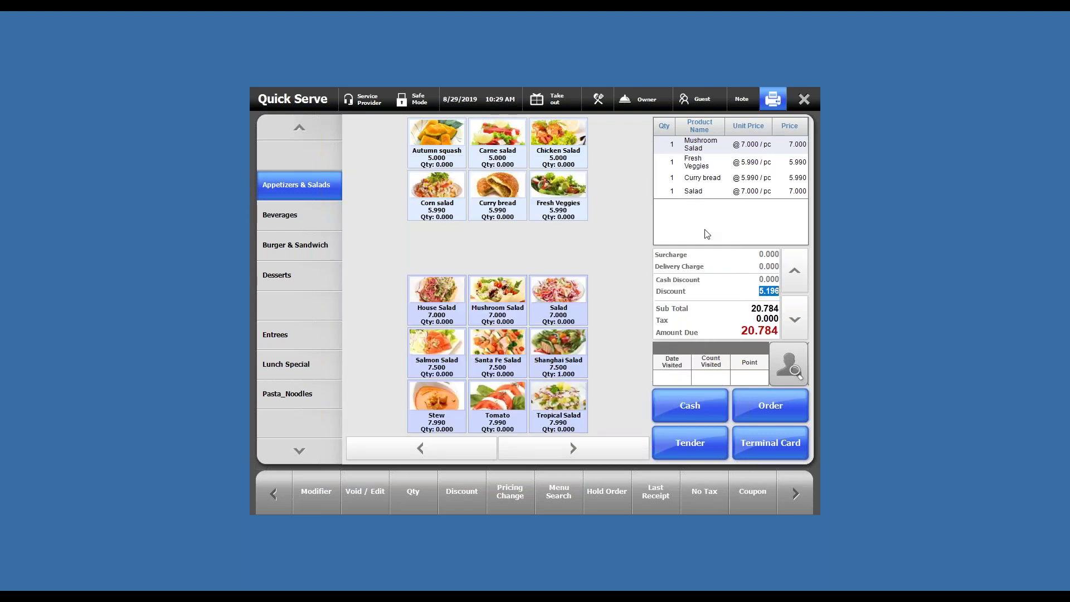
pyautogui.click(762, 232)
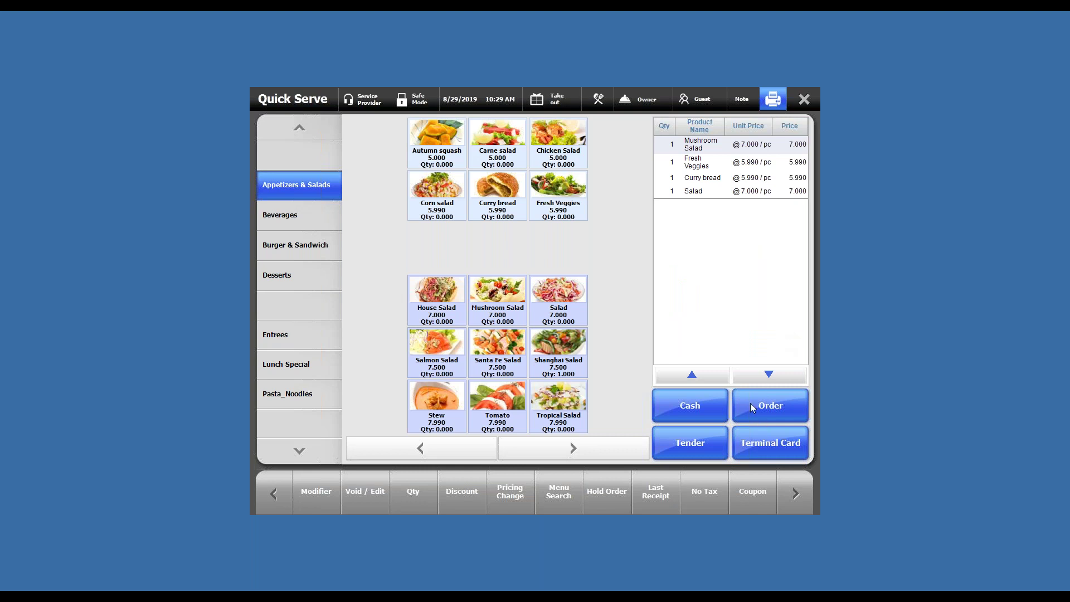
# Step: Pay the discounted 20.784 in cash
pyautogui.click(703, 446)
pyautogui.click(343, 158)
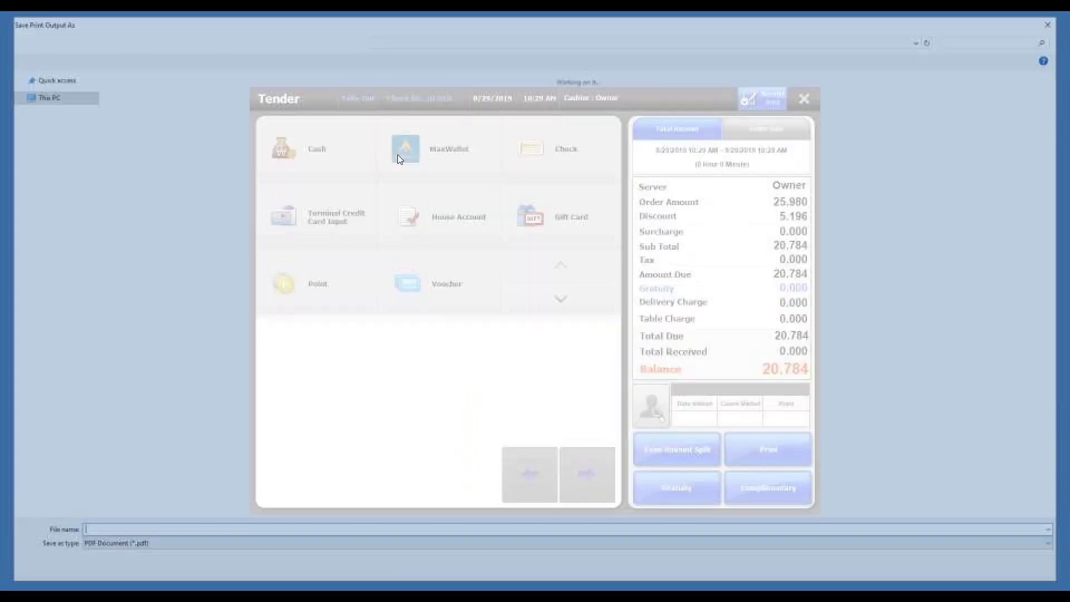
pyautogui.click(275, 149)
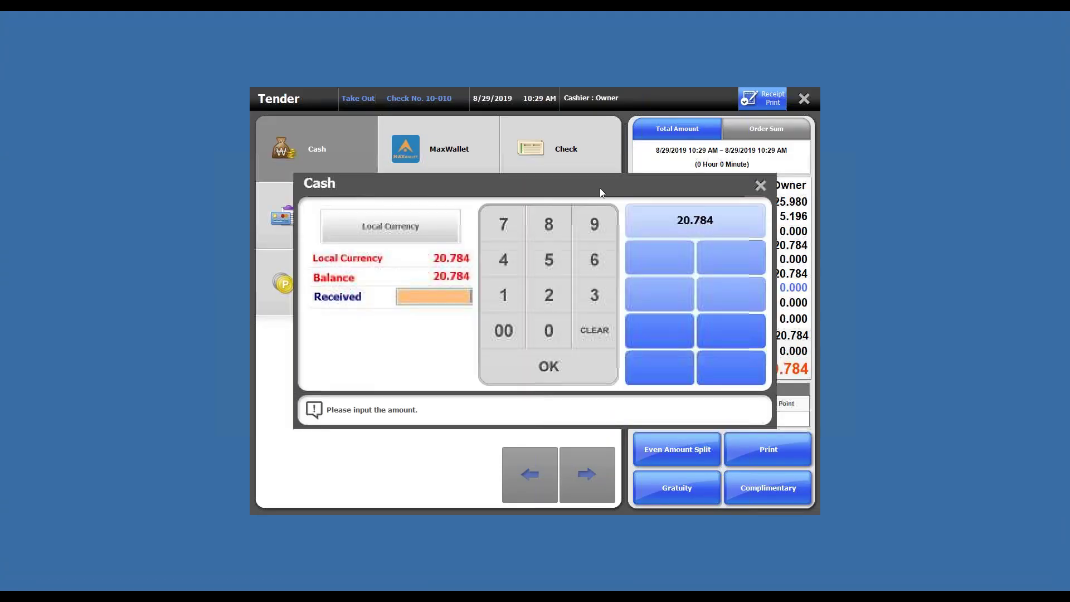
pyautogui.click(699, 222)
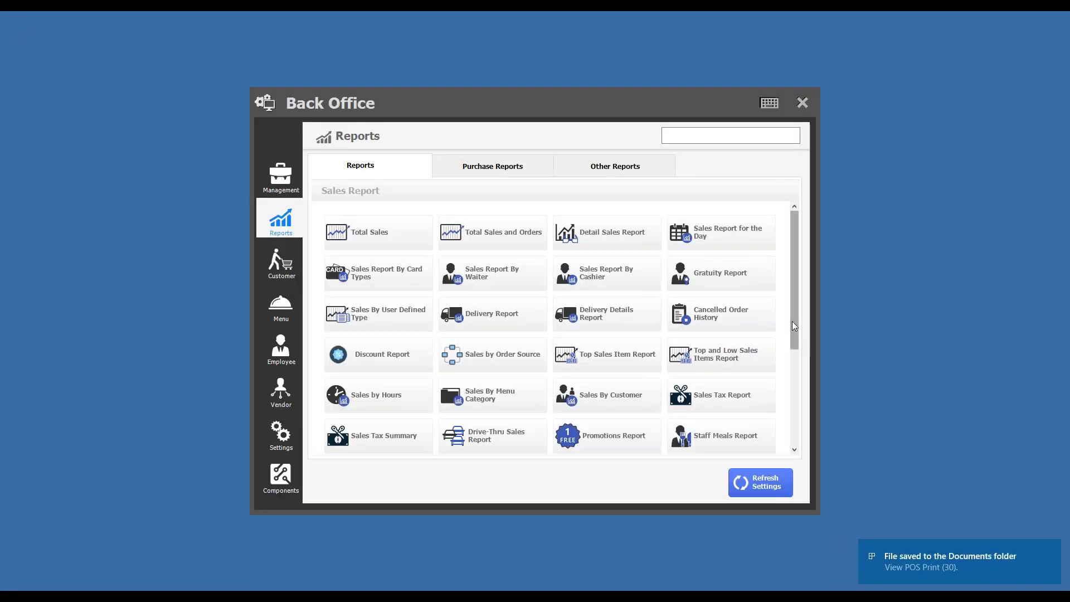
# Step: Check in the Coupons list that coupon 17406715 is greyed out as used, then go to Reports
pyautogui.scroll(-3, 794, 326)
pyautogui.scroll(3, 411, 234)
pyautogui.click(282, 321)
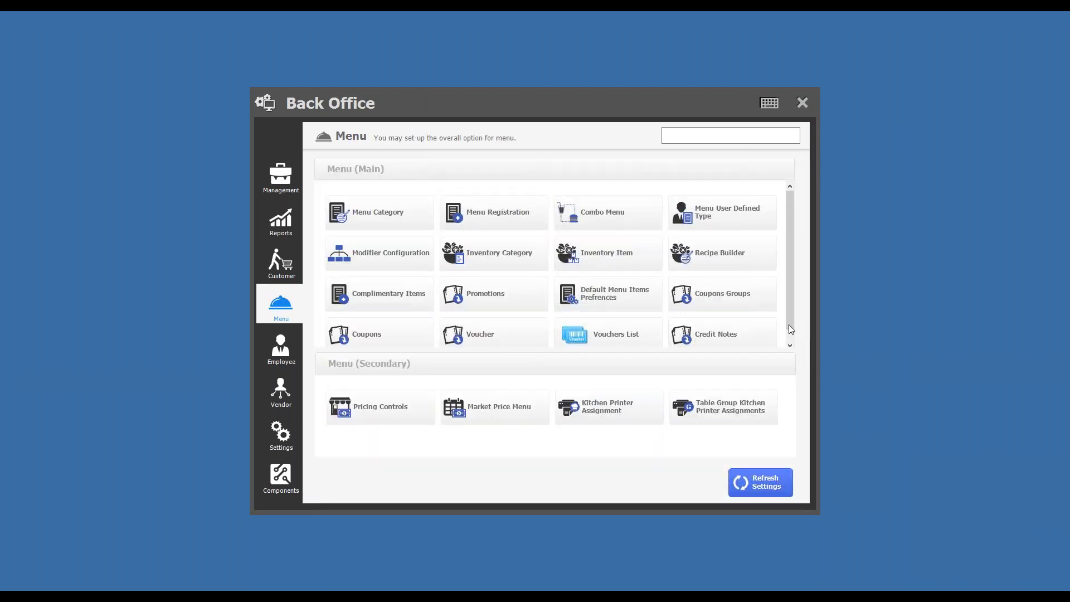
pyautogui.scroll(-1, 663, 341)
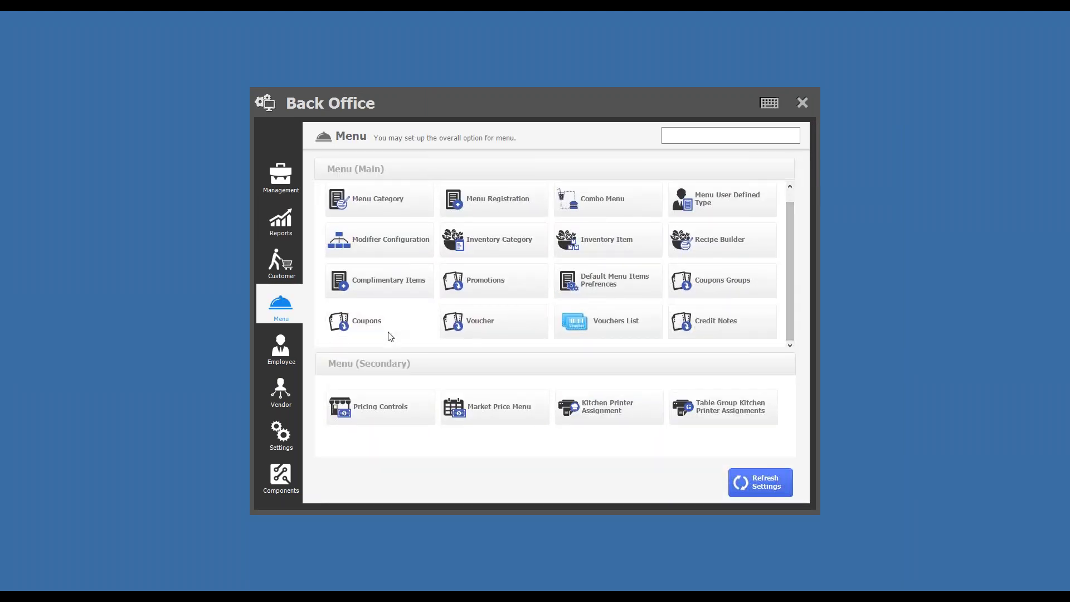
pyautogui.click(390, 328)
pyautogui.moveTo(334, 238); pyautogui.dragTo(725, 233)
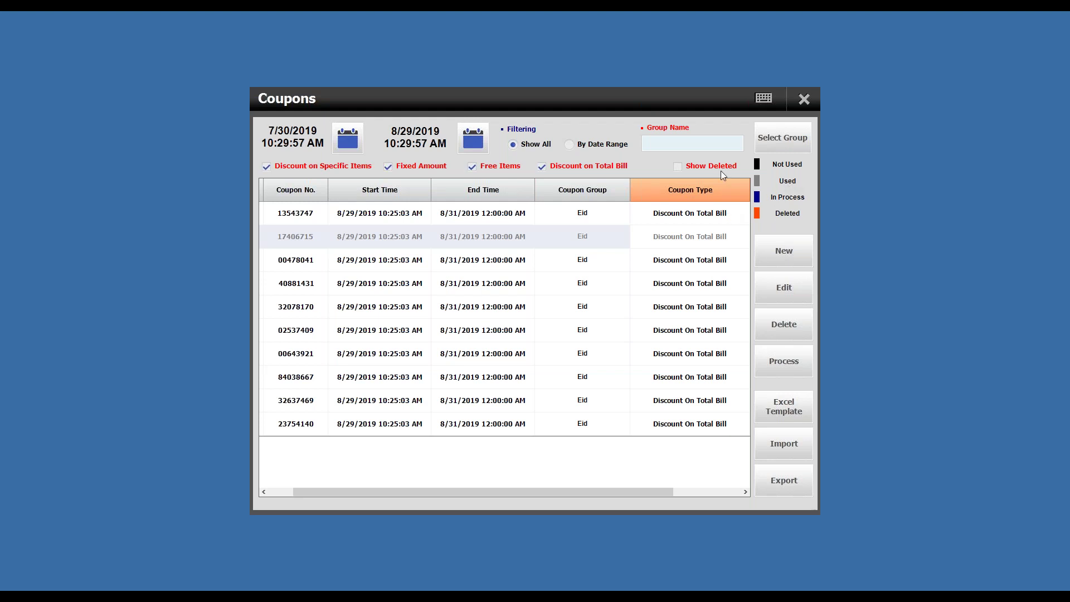
pyautogui.click(803, 101)
pyautogui.click(279, 217)
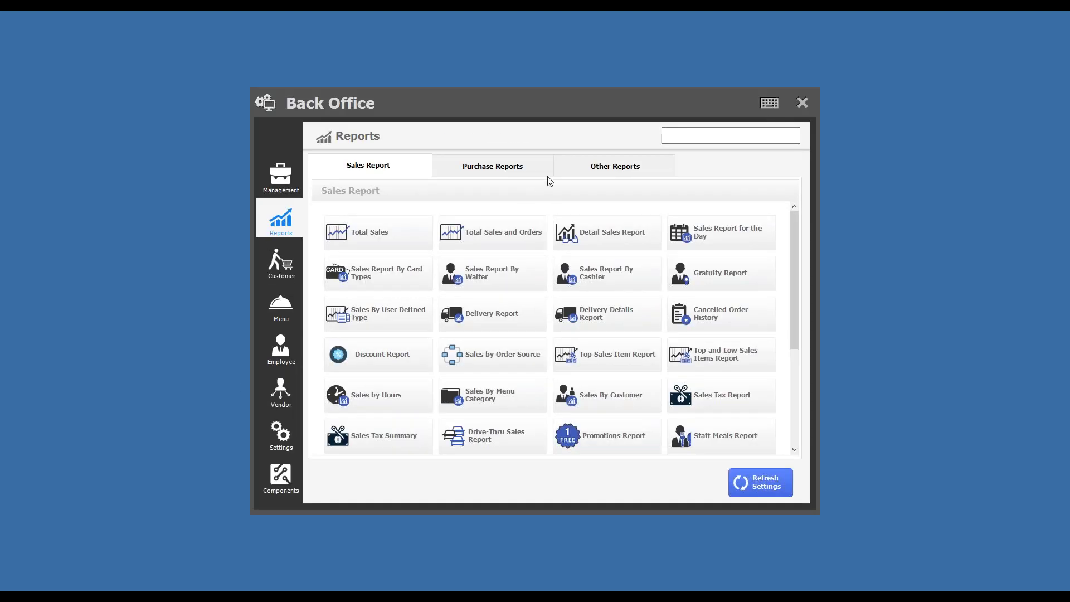
# Step: Review the Coupons Report row showing coupon 17406715 used as a 20% Eid discount
pyautogui.click(579, 173)
pyautogui.scroll(-3, 670, 336)
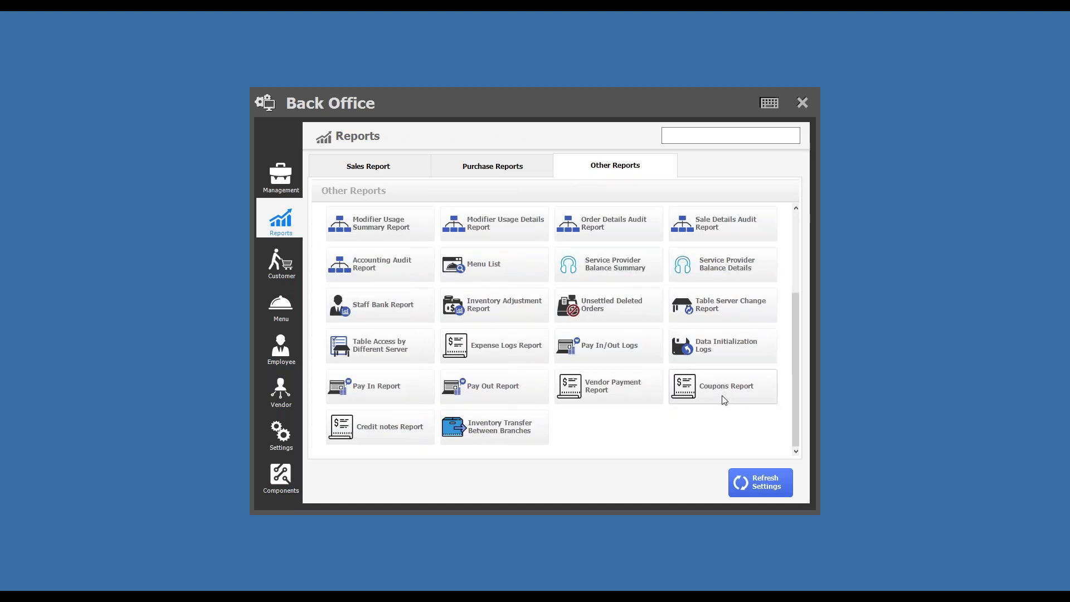
pyautogui.click(723, 400)
pyautogui.moveTo(307, 187); pyautogui.dragTo(548, 190)
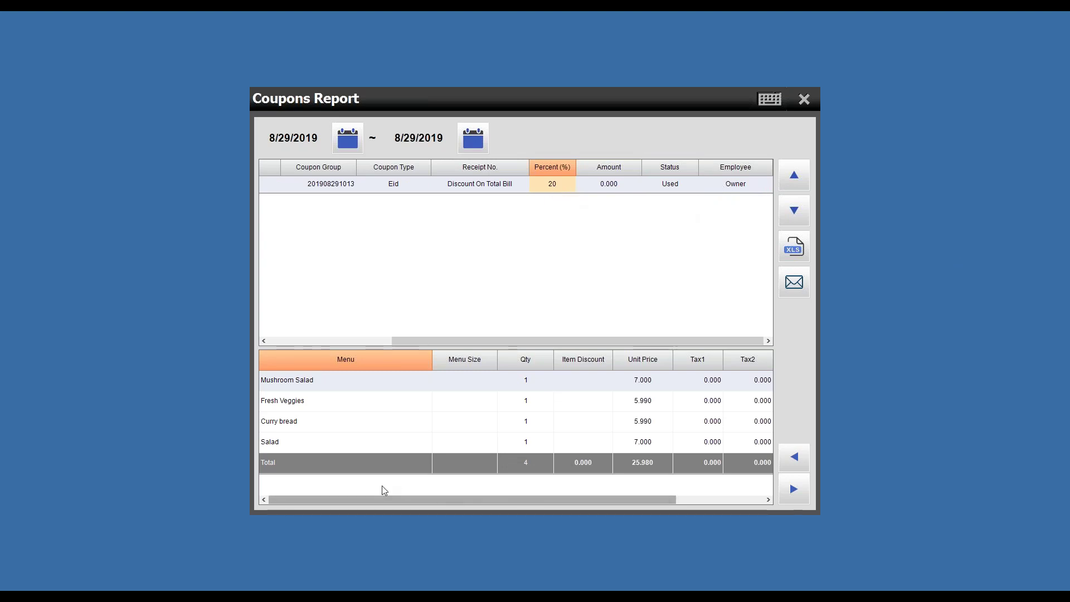
pyautogui.moveTo(395, 341); pyautogui.dragTo(270, 338)
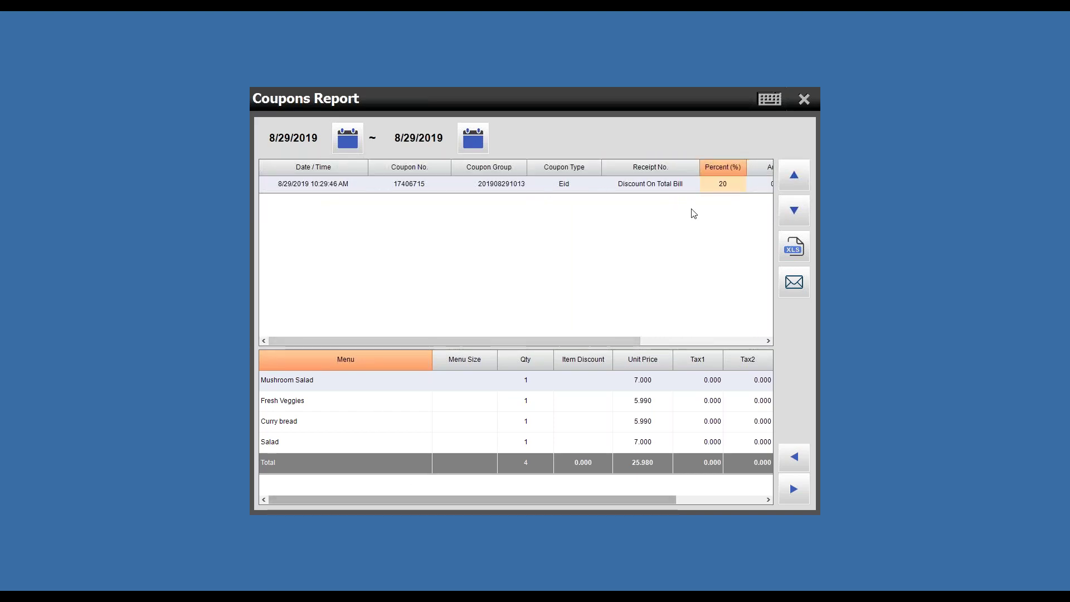
pyautogui.click(802, 100)
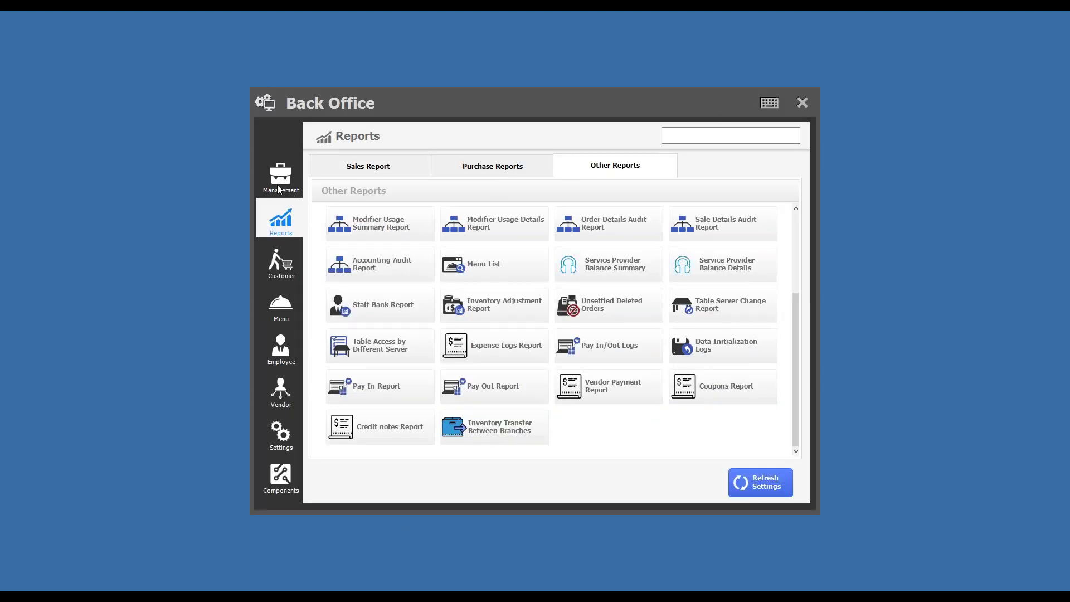
# Step: Reopen the Coupons list and save a fresh Excel template of the coupons
pyautogui.click(285, 306)
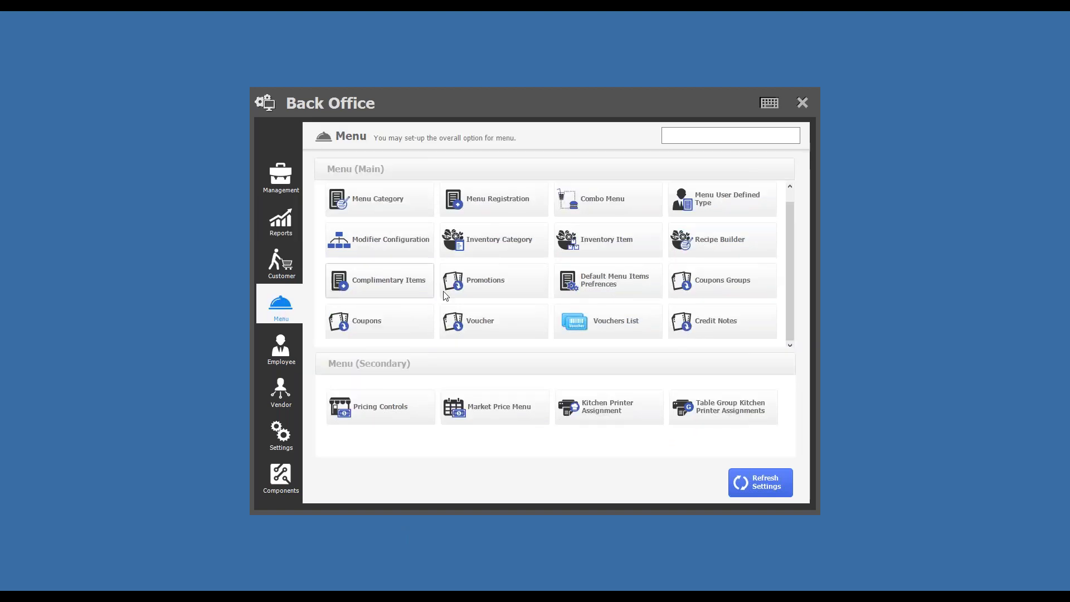
pyautogui.click(372, 322)
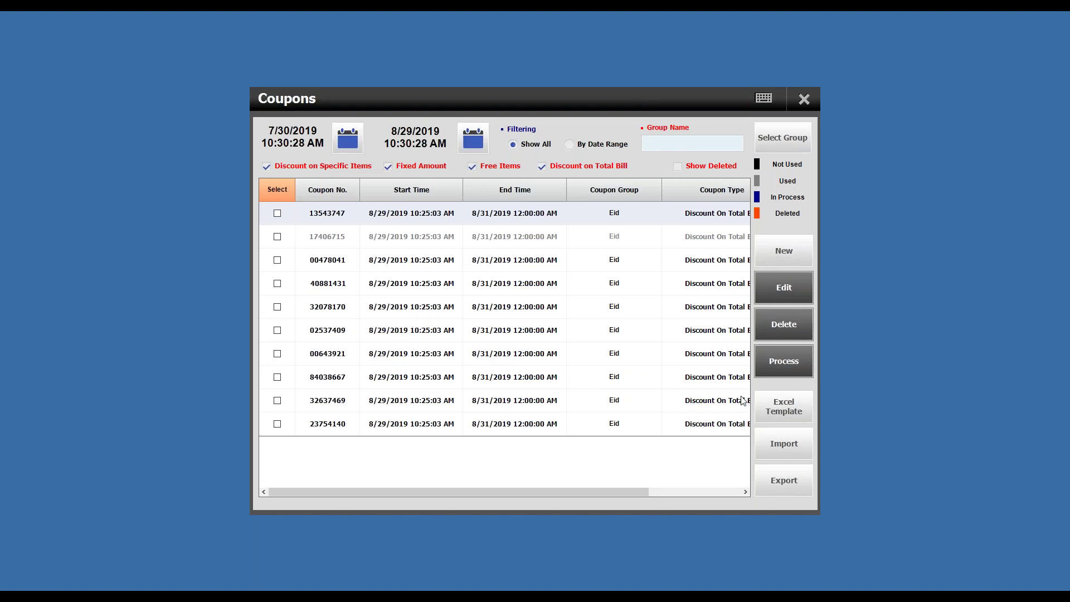
pyautogui.click(786, 413)
pyautogui.click(551, 409)
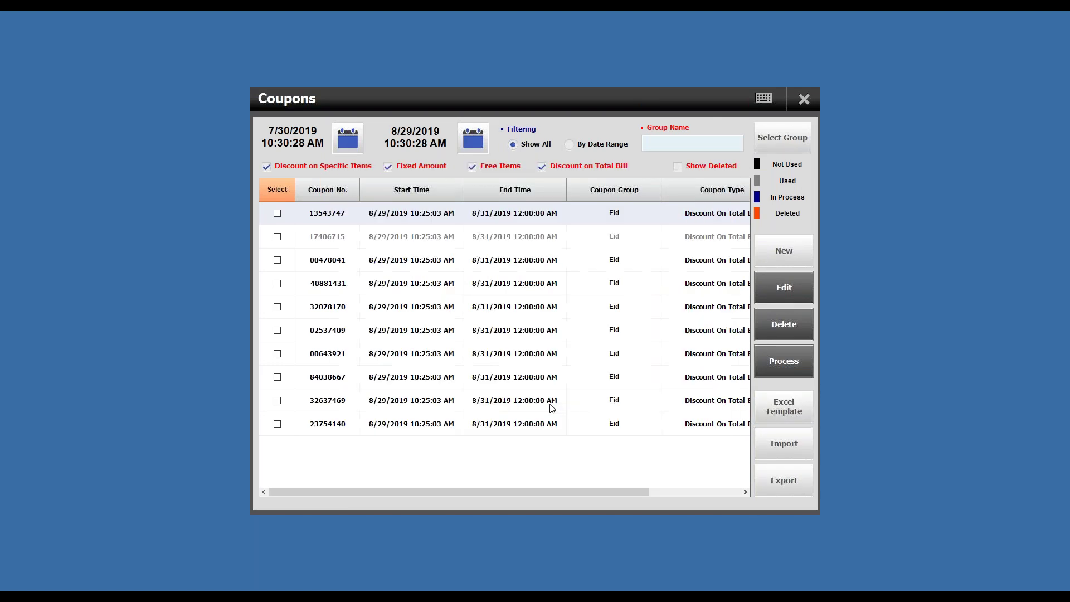
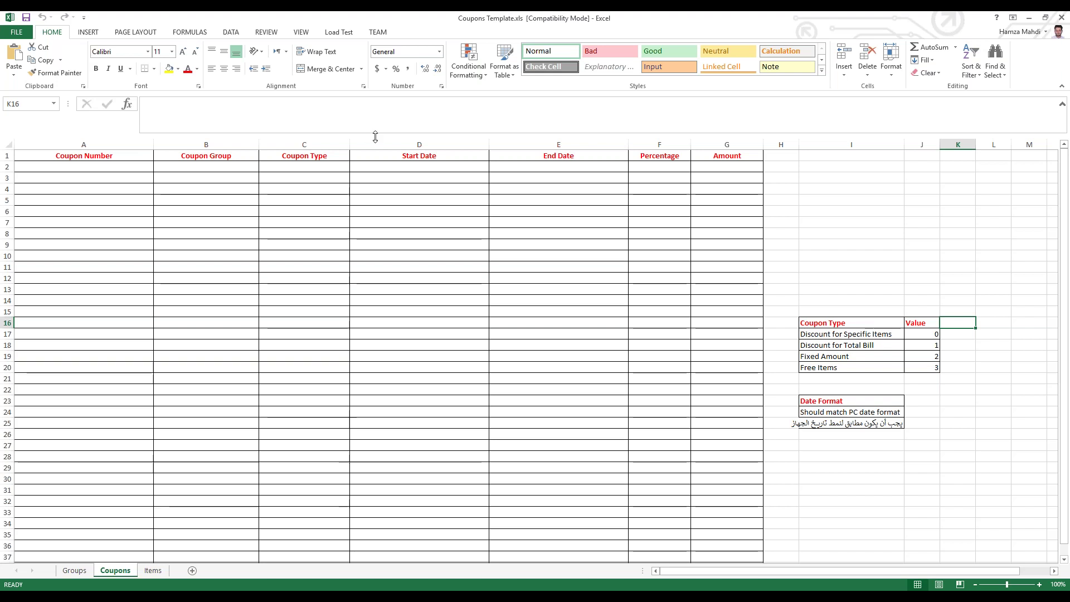
# Step: Review the Coupon Number, Coupon Group and Coupon Type columns on the Coupons and Groups sheets
pyautogui.click(113, 157)
pyautogui.moveTo(113, 166); pyautogui.dragTo(119, 375)
pyautogui.moveTo(216, 164); pyautogui.dragTo(181, 396)
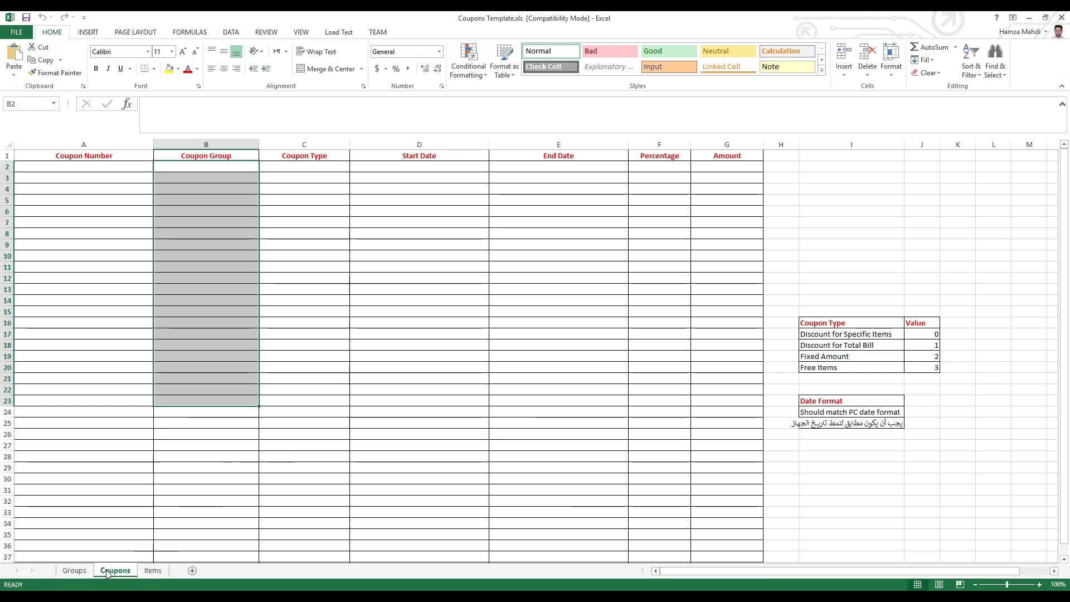
pyautogui.click(78, 576)
pyautogui.moveTo(93, 166); pyautogui.dragTo(98, 456)
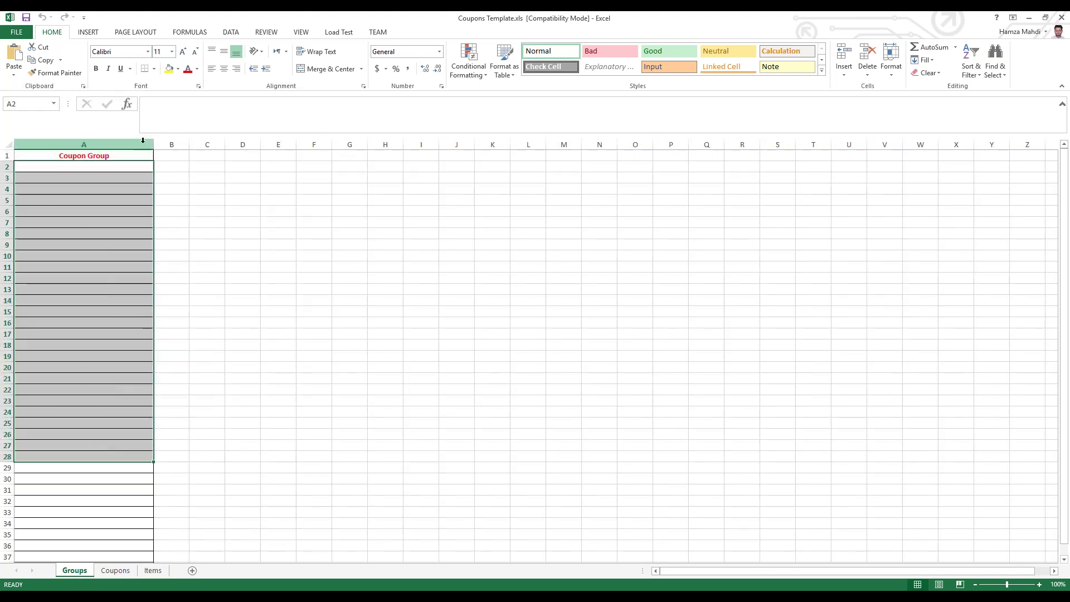
pyautogui.click(101, 163)
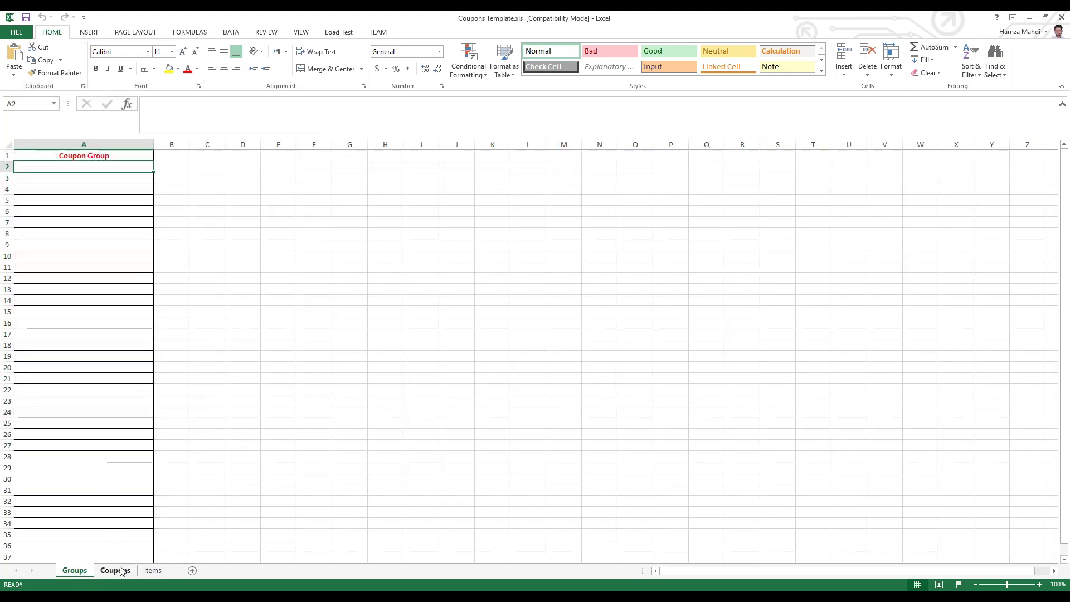
pyautogui.click(115, 570)
pyautogui.click(254, 165)
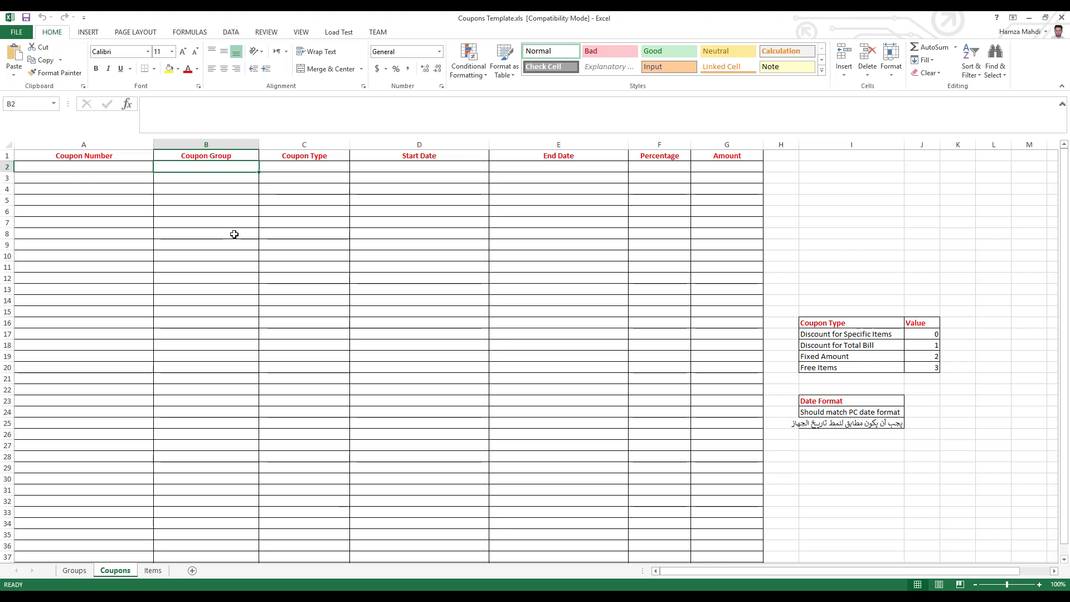
pyautogui.click(129, 164)
pyautogui.moveTo(129, 164); pyautogui.dragTo(86, 425)
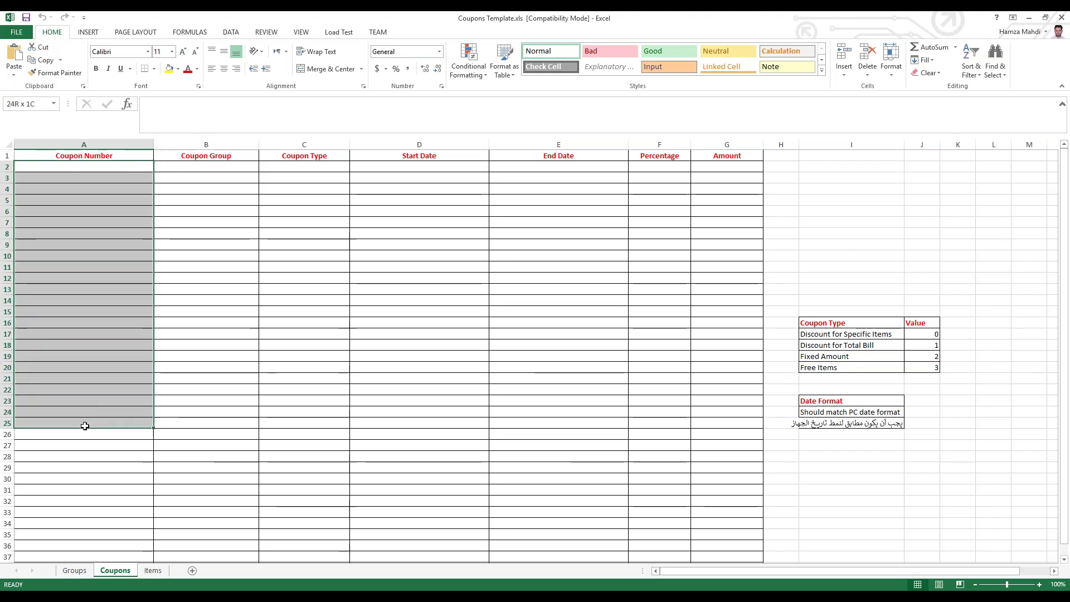
pyautogui.moveTo(320, 166); pyautogui.dragTo(337, 343)
# Step: Go over the Coupon Type value codes 0–3, the Start Date column and the date format note
pyautogui.moveTo(853, 323); pyautogui.dragTo(928, 368)
pyautogui.click(838, 337)
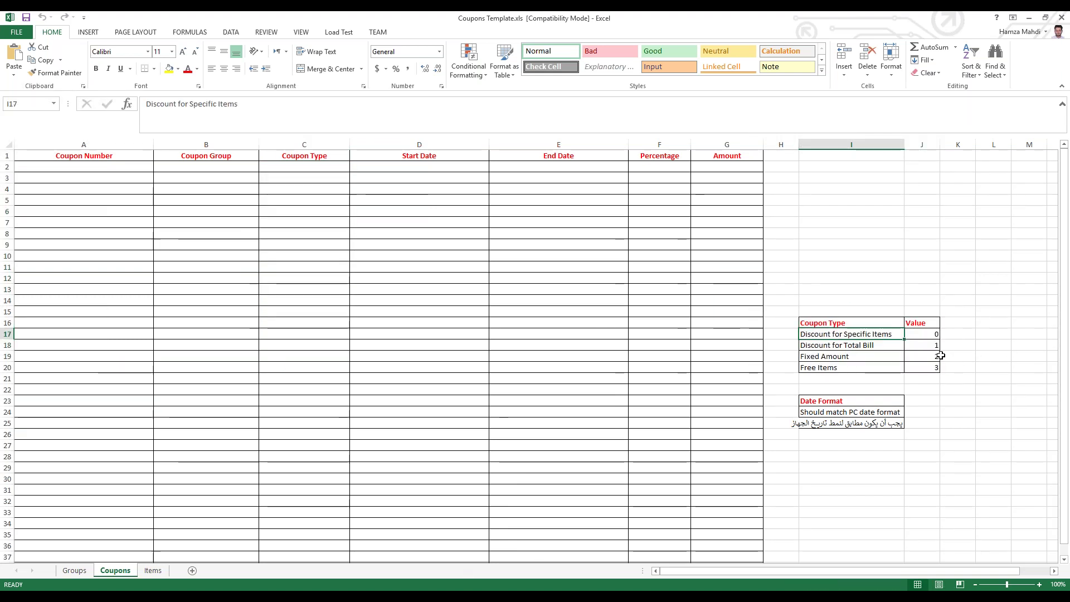
pyautogui.moveTo(924, 334); pyautogui.dragTo(931, 334)
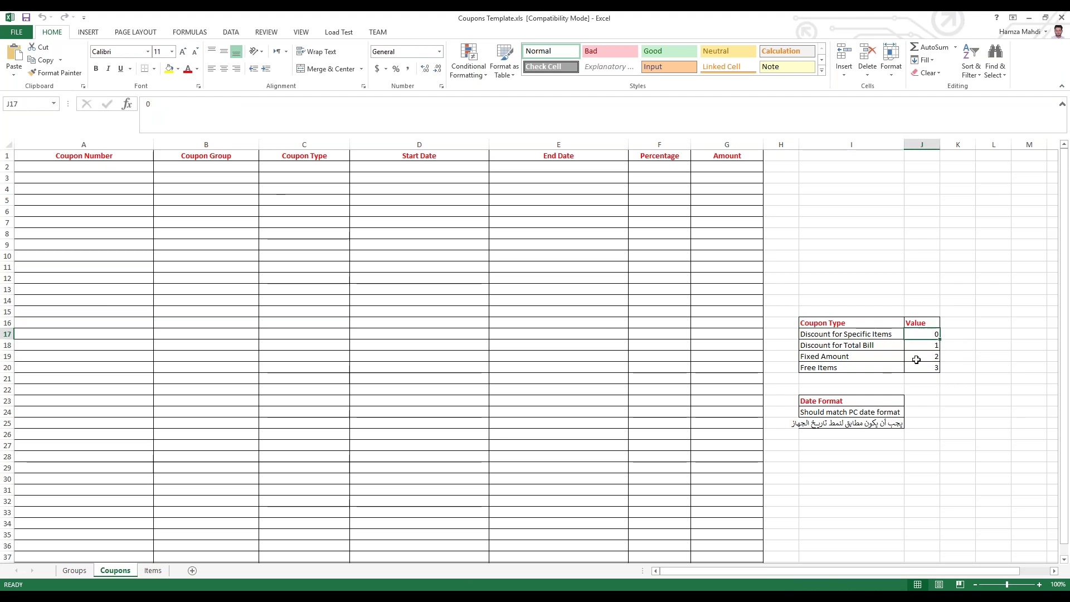
pyautogui.click(926, 345)
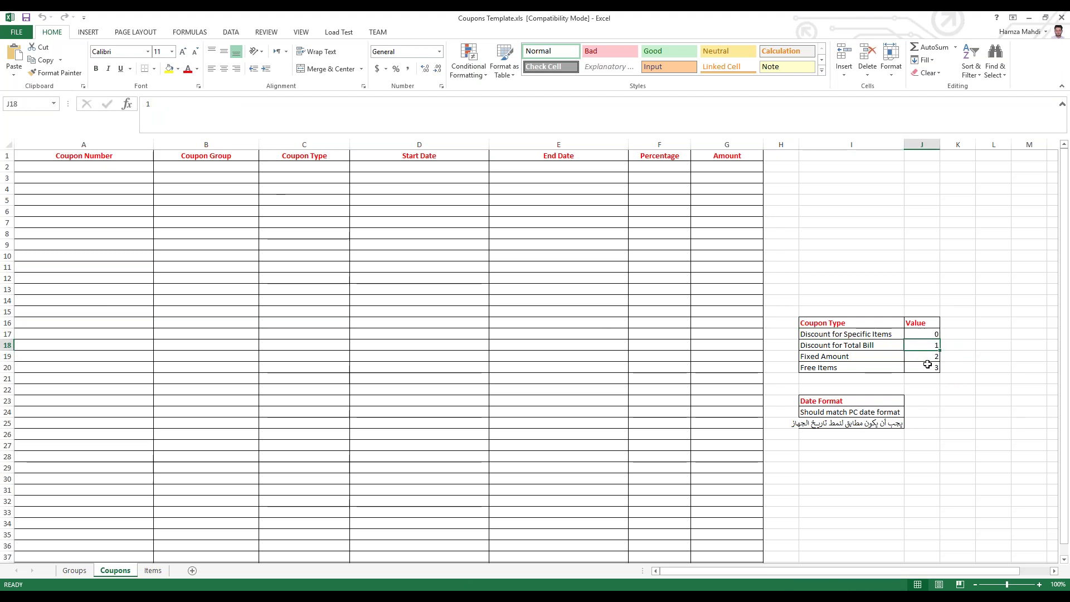
pyautogui.click(931, 357)
pyautogui.click(930, 367)
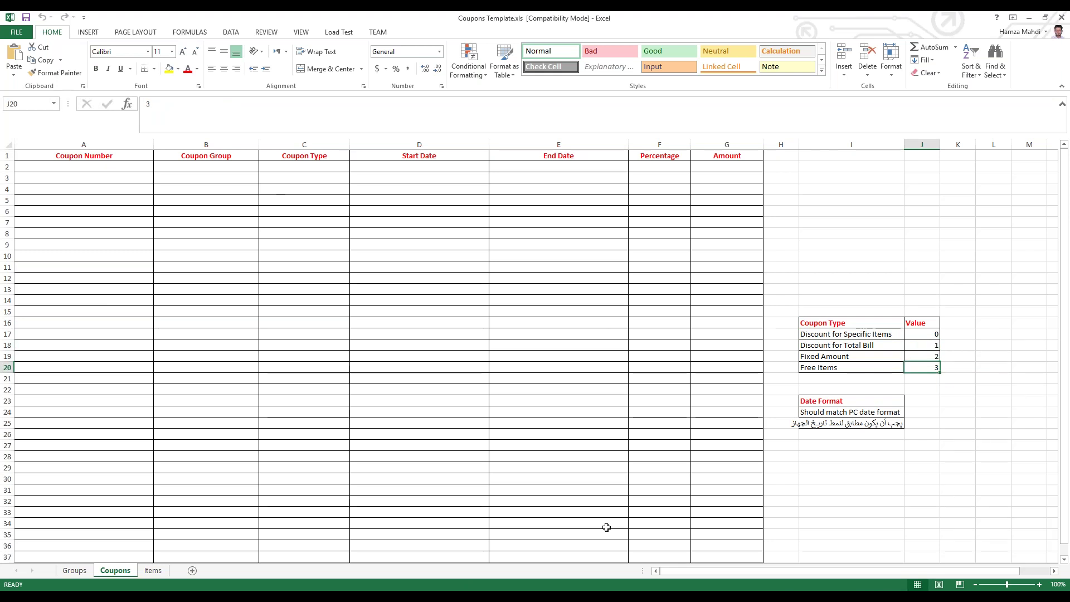
pyautogui.moveTo(420, 166); pyautogui.dragTo(419, 378)
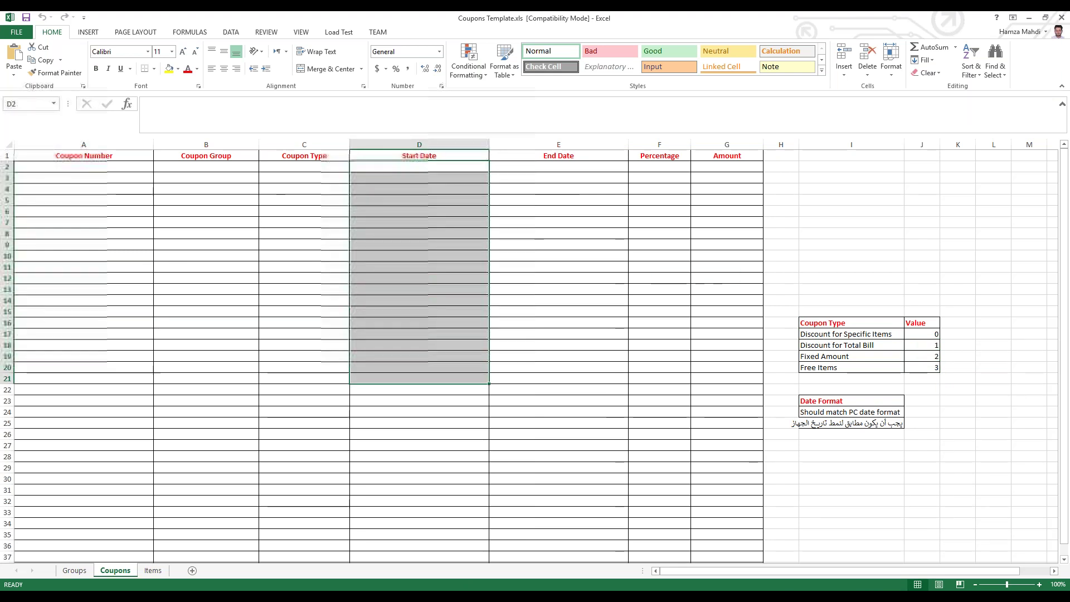
pyautogui.moveTo(884, 423); pyautogui.dragTo(847, 412)
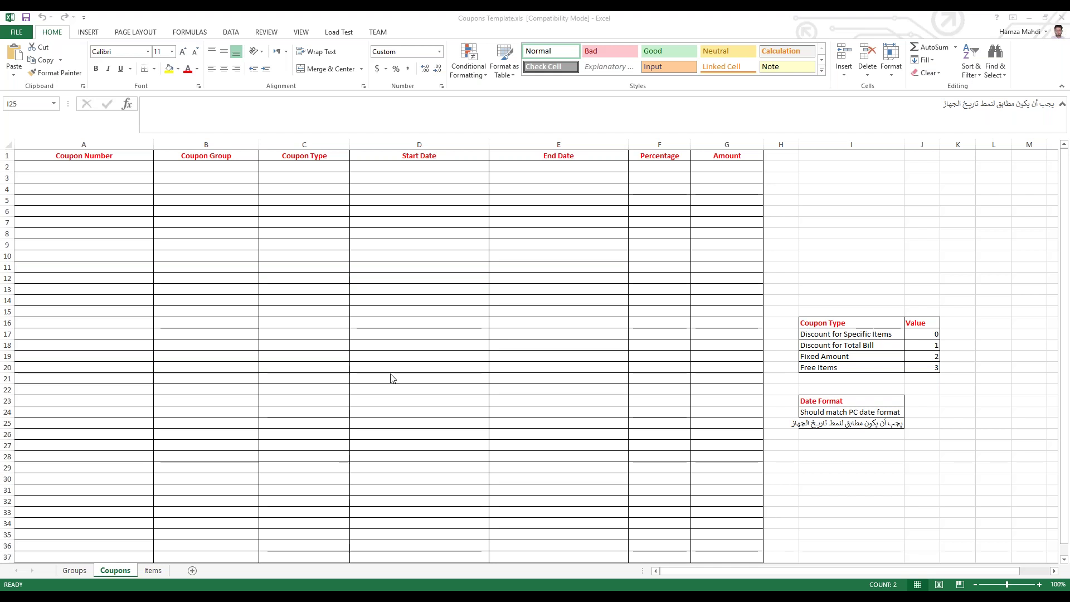
# Step: Check the coupon number cells on the Items sheet, then return to Coupons
pyautogui.click(155, 573)
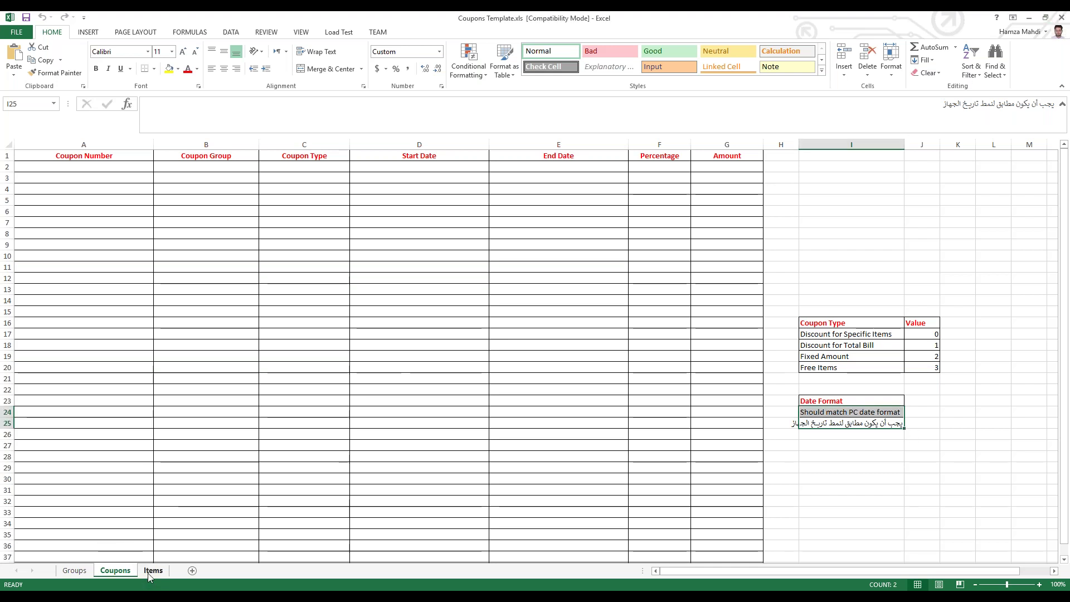
pyautogui.click(154, 572)
pyautogui.moveTo(110, 162); pyautogui.dragTo(119, 191)
pyautogui.click(112, 570)
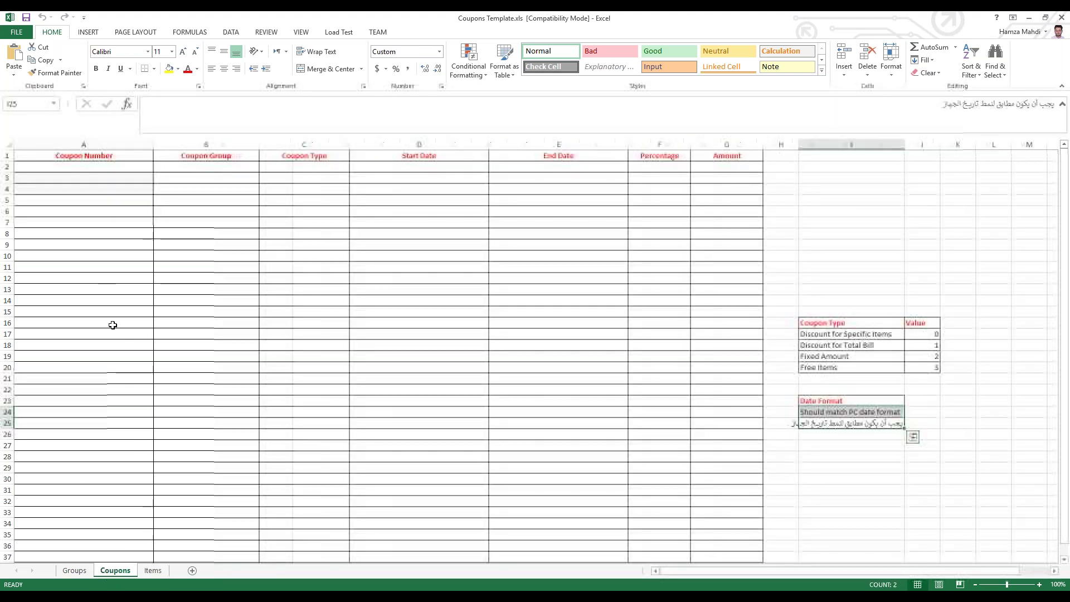
# Step: Enter the coupon number in A2 and coupon type 0 in C2 on Coupons
pyautogui.write('654t5556')
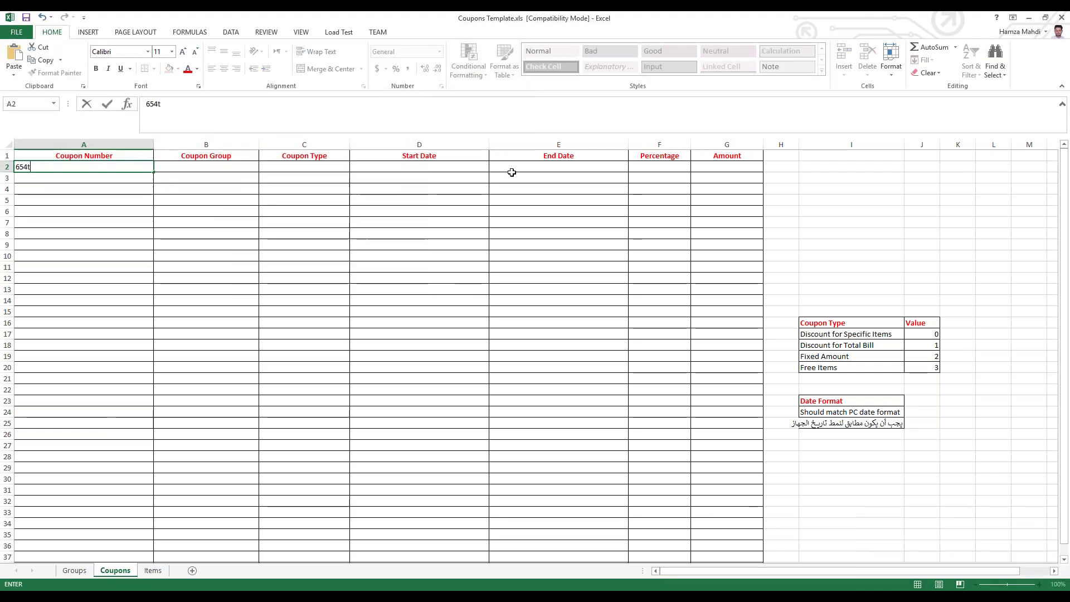
pyautogui.click(282, 167)
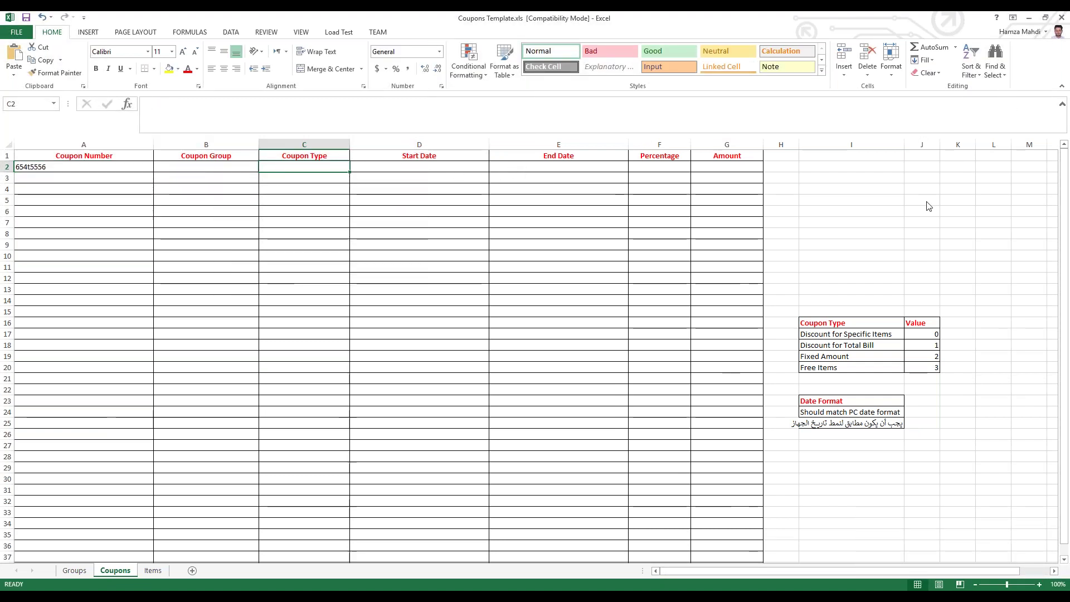
pyautogui.write('0')
pyautogui.click(272, 221)
pyautogui.click(313, 169)
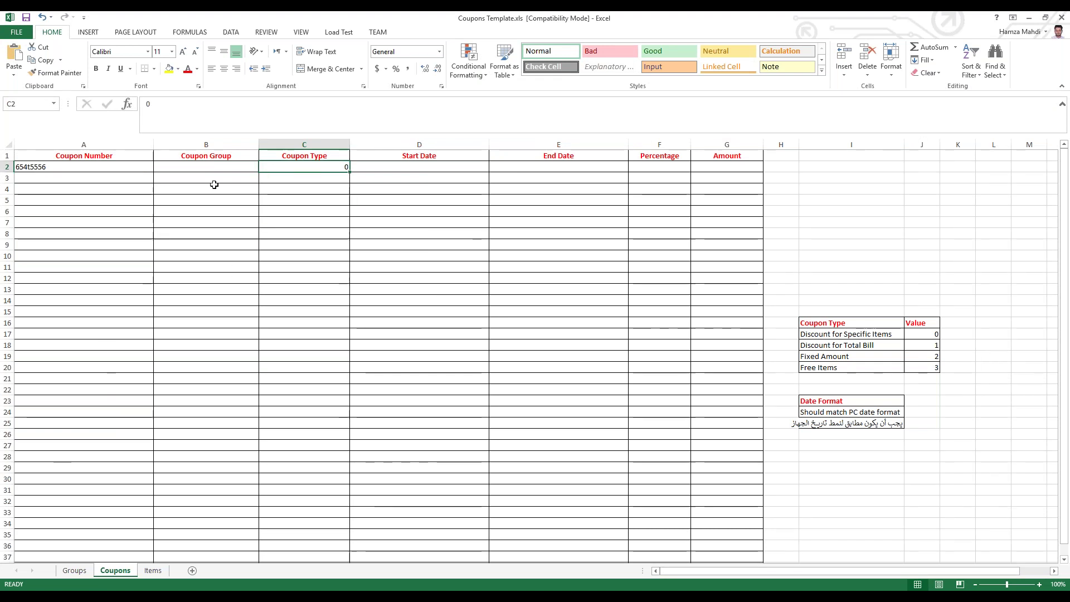
# Step: Correct the coupon number in A2 to 65445556 and copy it
pyautogui.click(74, 159)
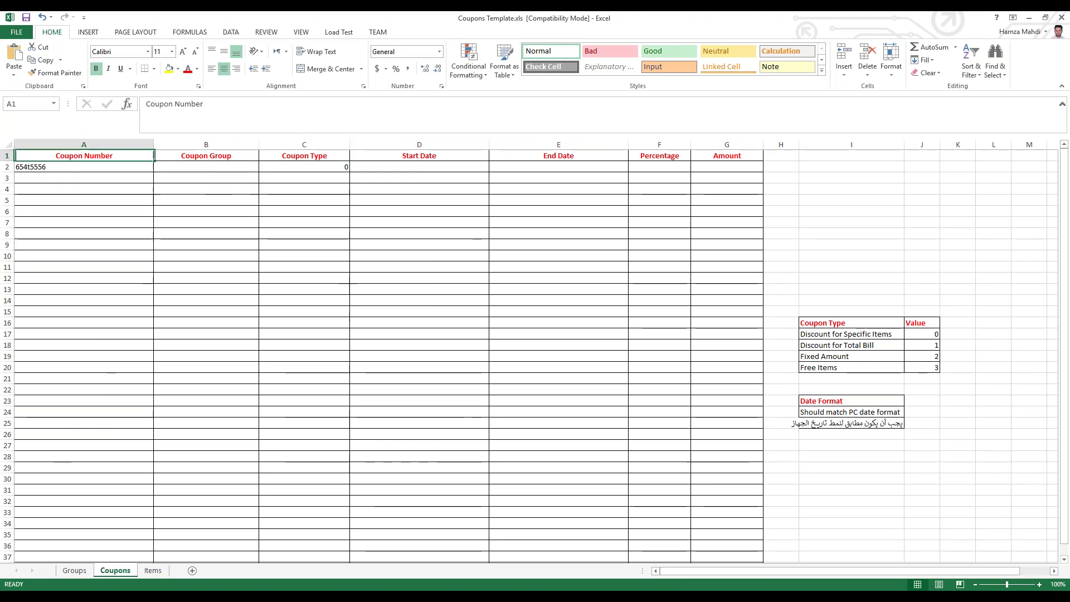
pyautogui.click(77, 167)
pyautogui.click(161, 106)
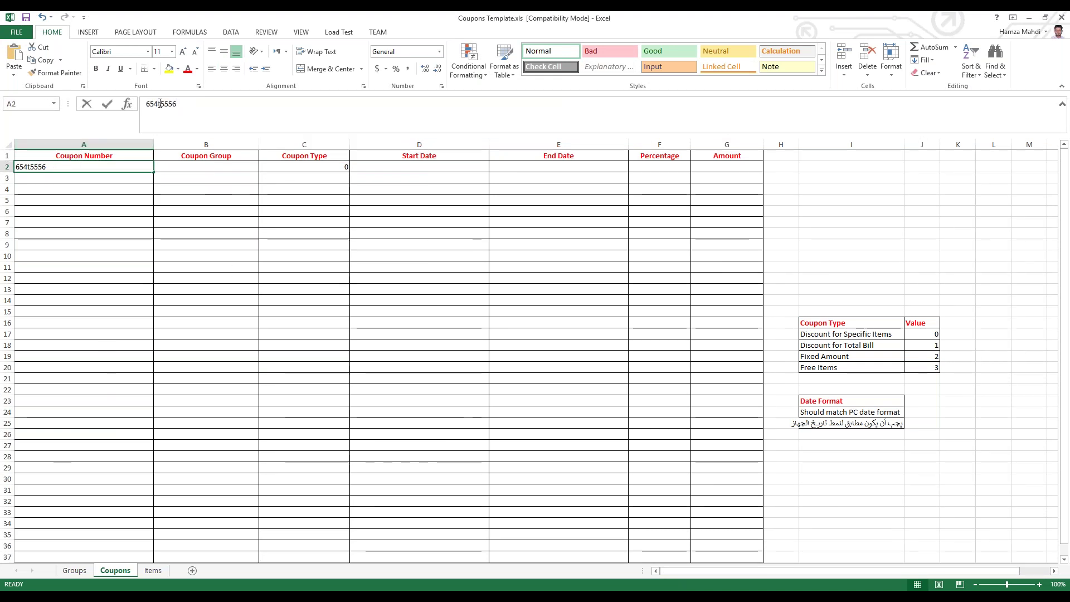
pyautogui.press('Delete')
pyautogui.write('4')
pyautogui.click(72, 168)
pyautogui.hotkey('ctrl', 'c')
pyautogui.click(153, 569)
# Step: Paste coupon 65445556 into A2 on Items and enter Salad in B2
pyautogui.click(84, 167)
pyautogui.hotkey('ctrl', 'v')
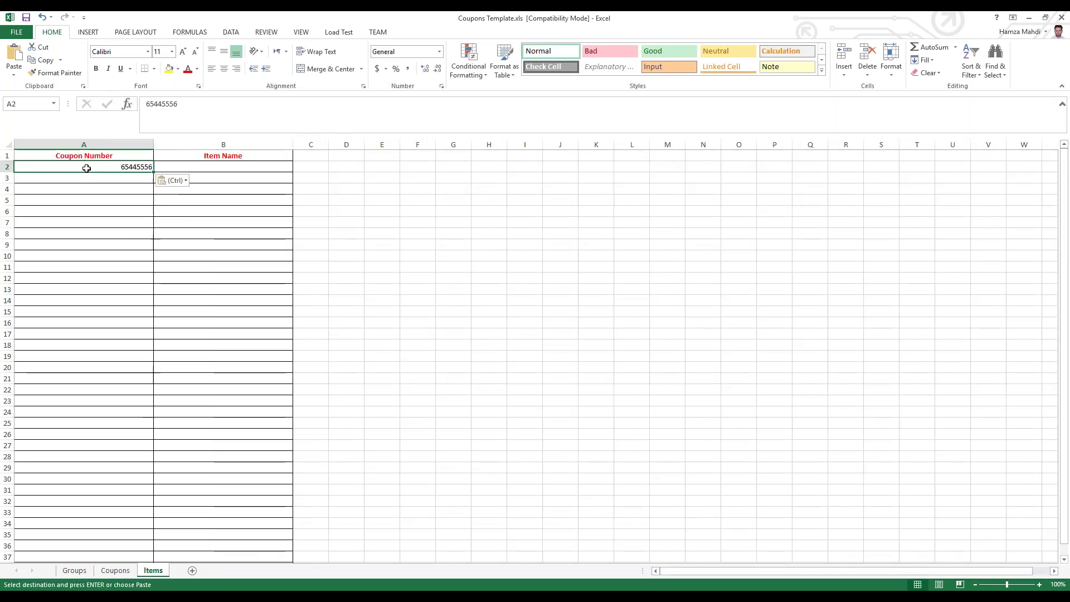
pyautogui.click(172, 167)
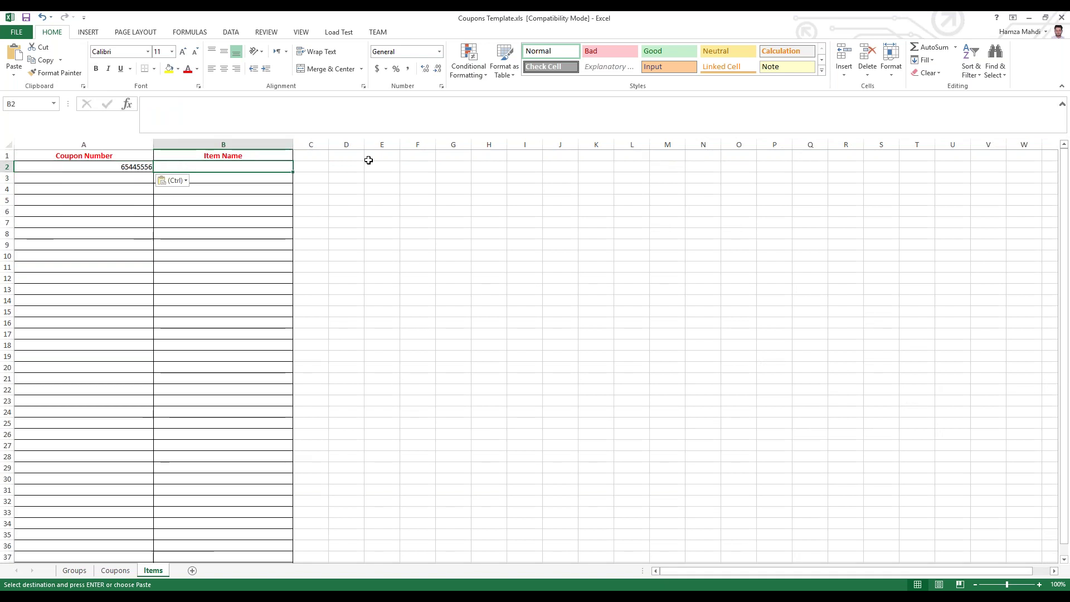
pyautogui.write('Salad')
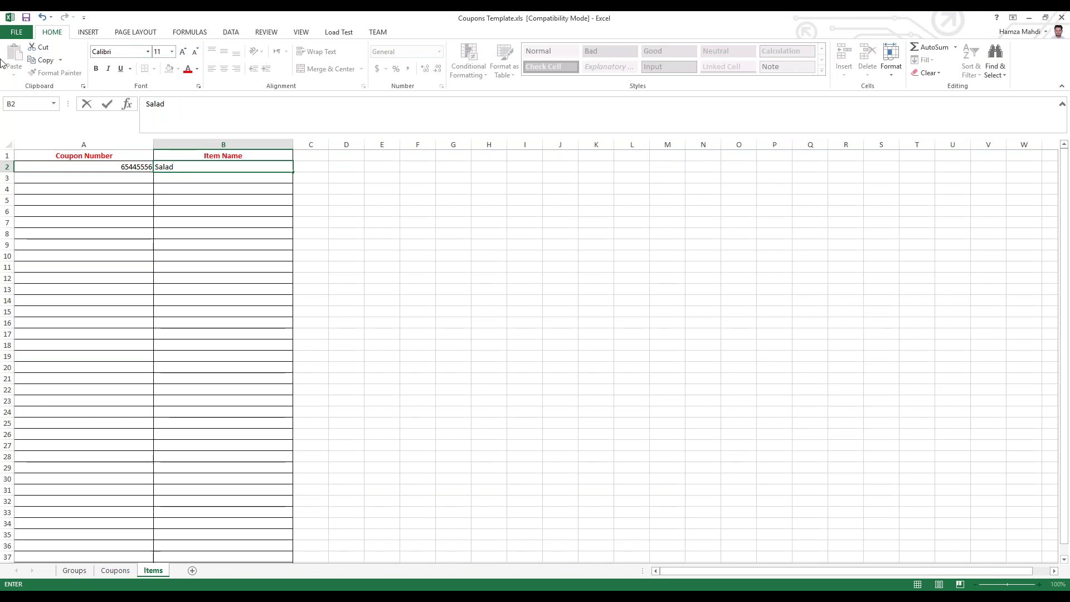
pyautogui.click(138, 180)
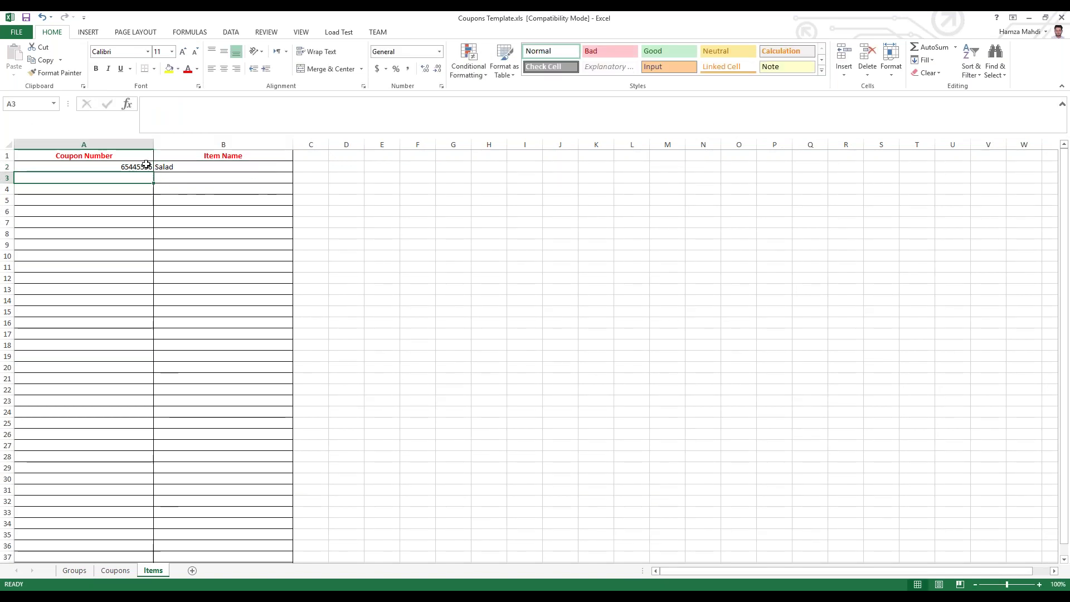
# Step: Copy the coupon number to A3 and enter Corn Salad in B3
pyautogui.click(129, 166)
pyautogui.hotkey('ctrl', 'c')
pyautogui.click(129, 177)
pyautogui.hotkey('ctrl', 'v')
pyautogui.click(186, 179)
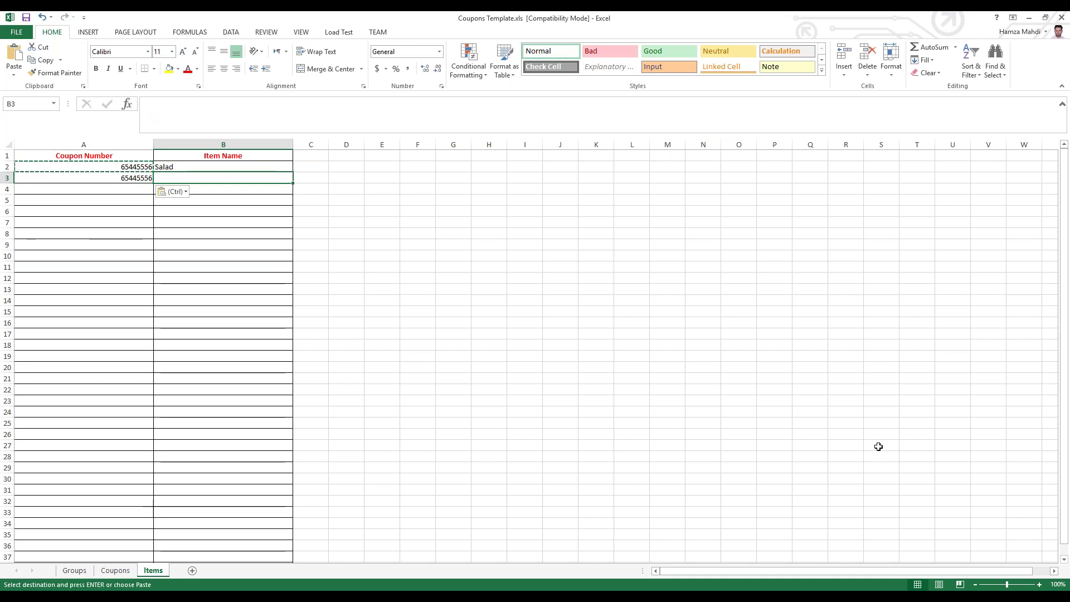
pyautogui.write('Corn Sald')
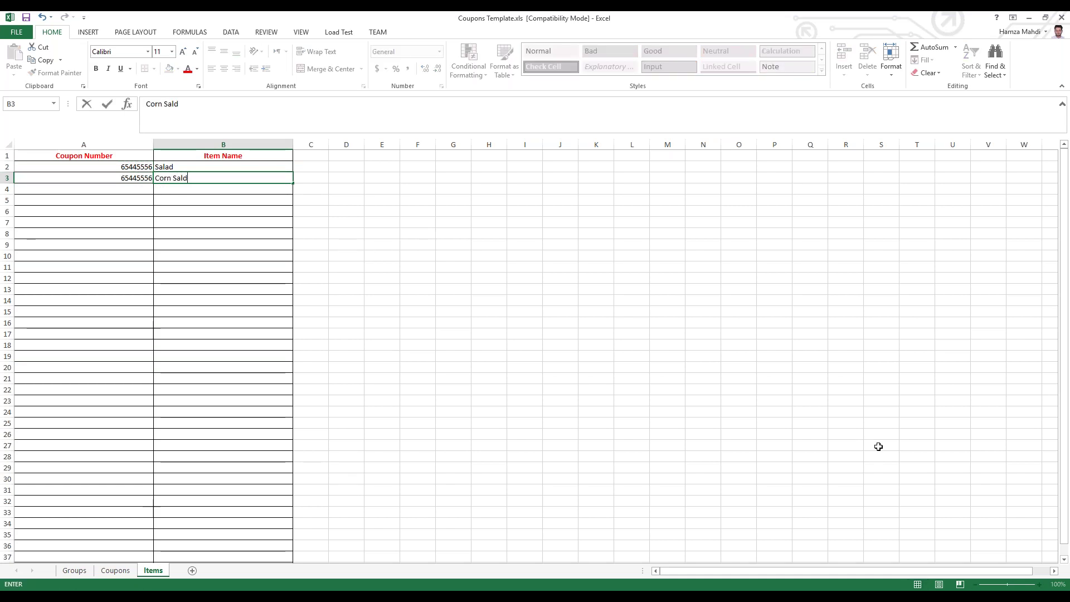
pyautogui.press('BackSpace')
pyautogui.write('ad')
pyautogui.click(223, 334)
# Step: Close the coupons workbook without saving
pyautogui.click(106, 201)
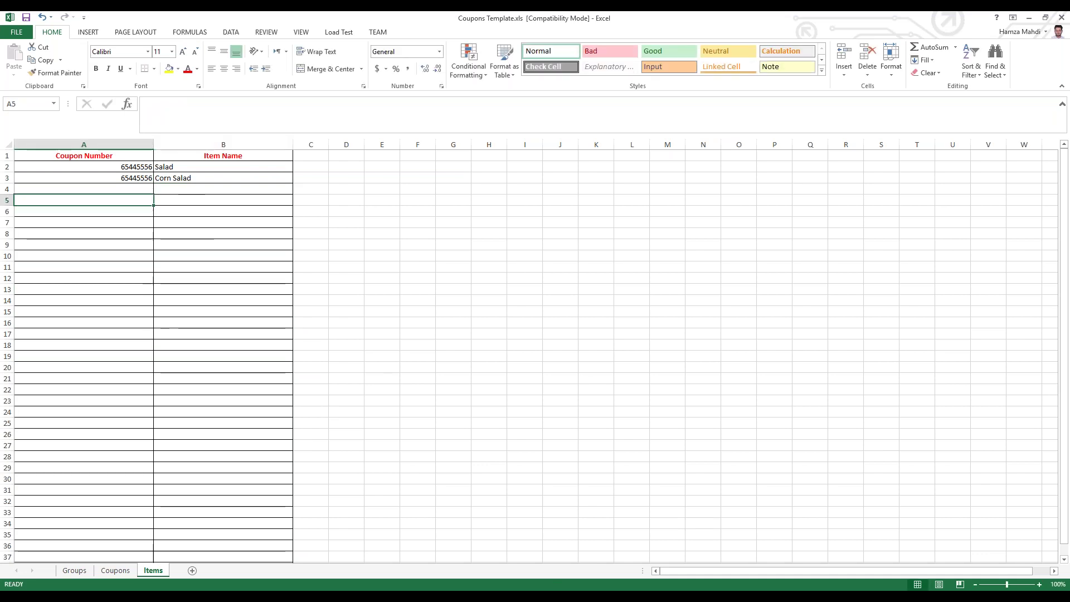
pyautogui.moveTo(174, 164); pyautogui.dragTo(179, 176)
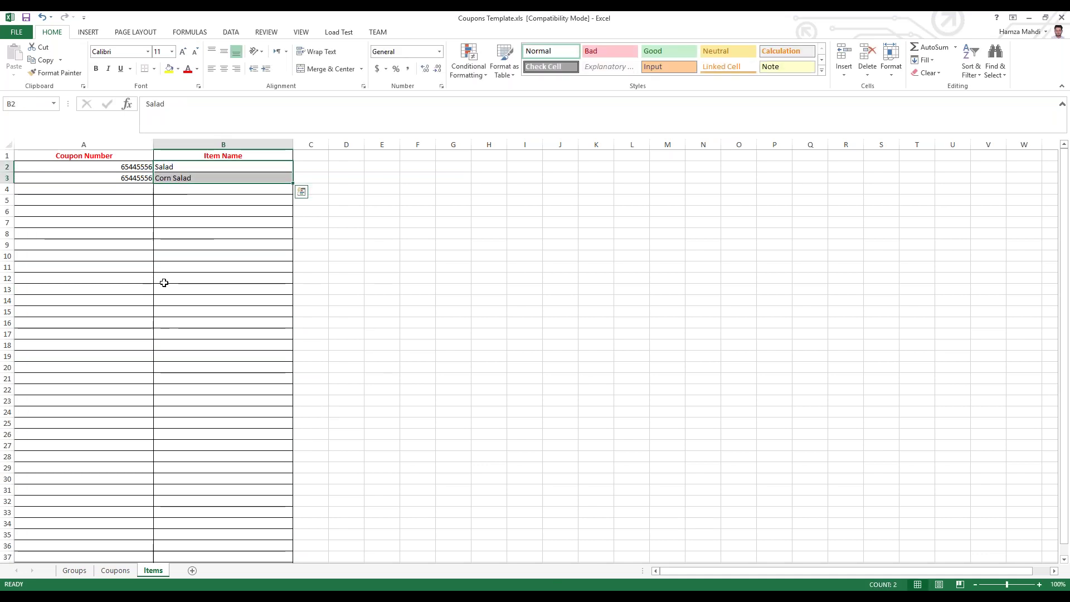
pyautogui.click(1061, 17)
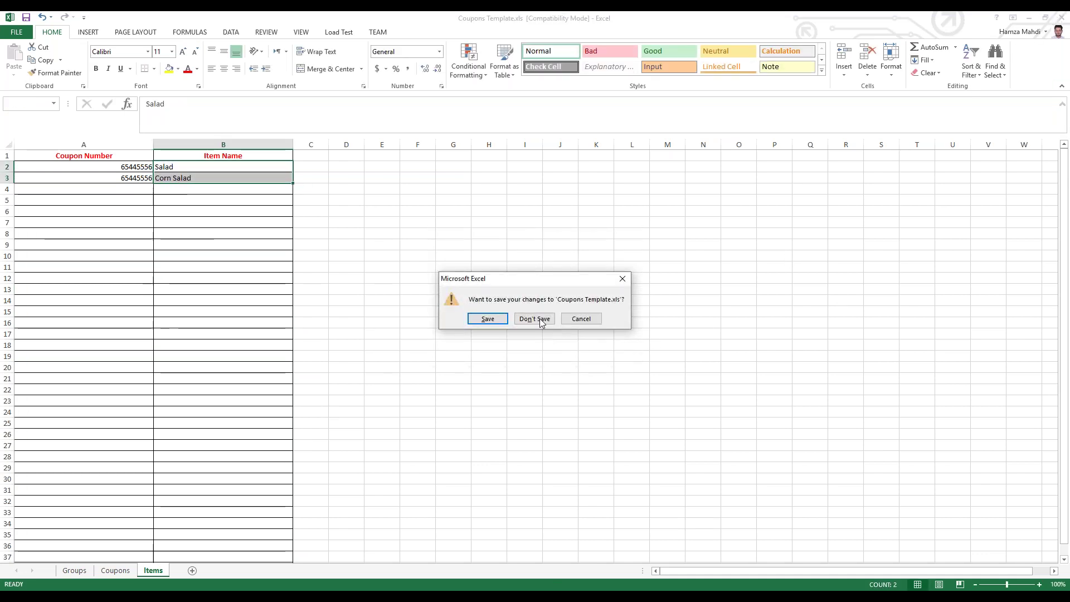
pyautogui.click(532, 318)
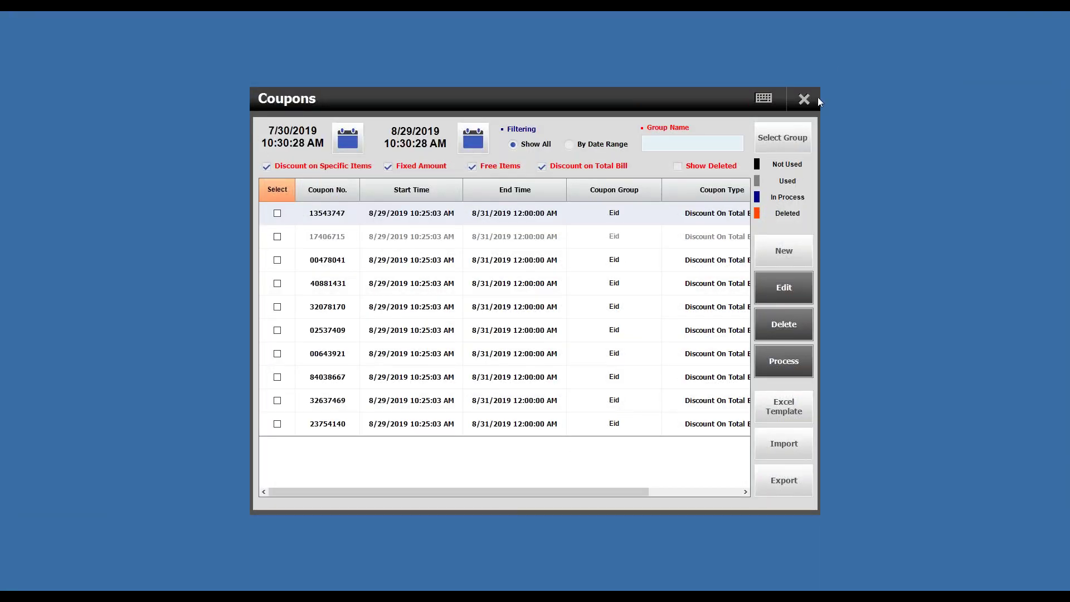
# Step: Reopen the Coupons list, tick all four coupon-type filters, and try By Date Range then Show All
pyautogui.click(804, 99)
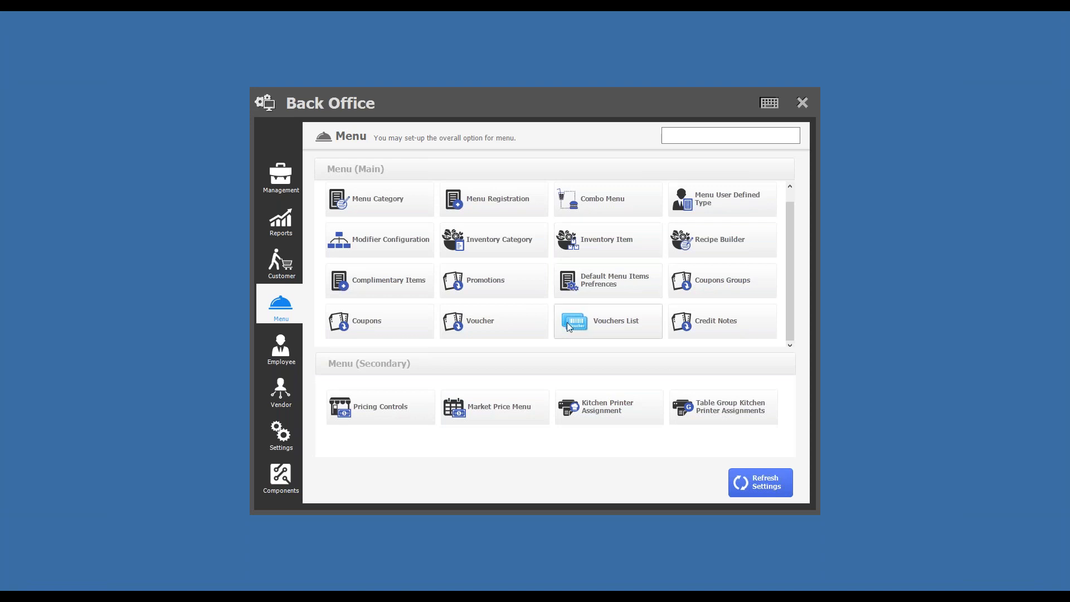
pyautogui.click(417, 323)
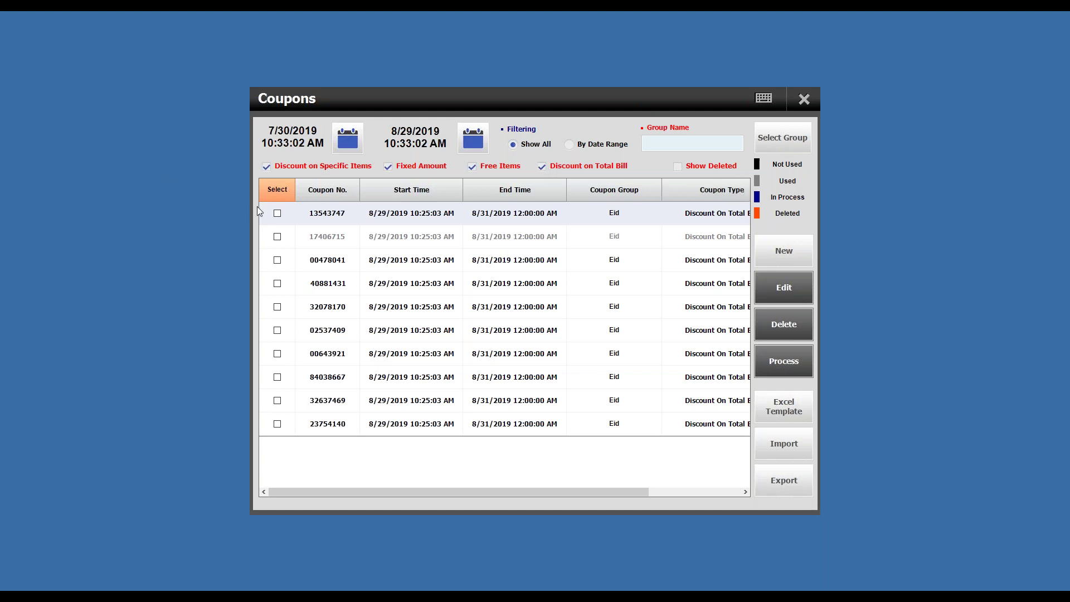
pyautogui.click(281, 167)
pyautogui.click(314, 168)
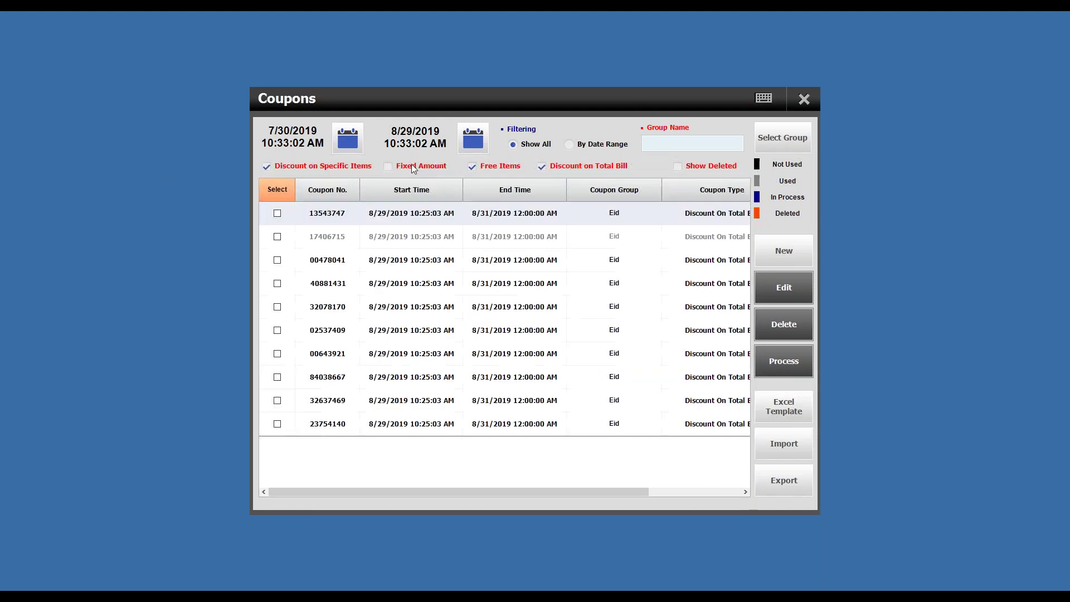
pyautogui.click(533, 165)
pyautogui.click(487, 169)
pyautogui.click(402, 165)
pyautogui.click(569, 145)
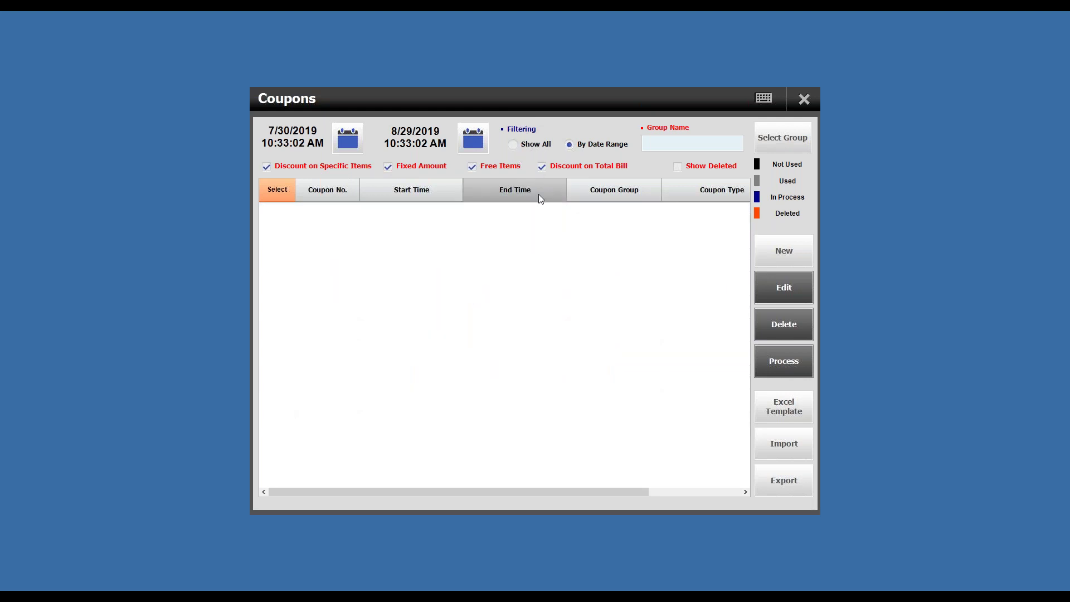
pyautogui.click(527, 146)
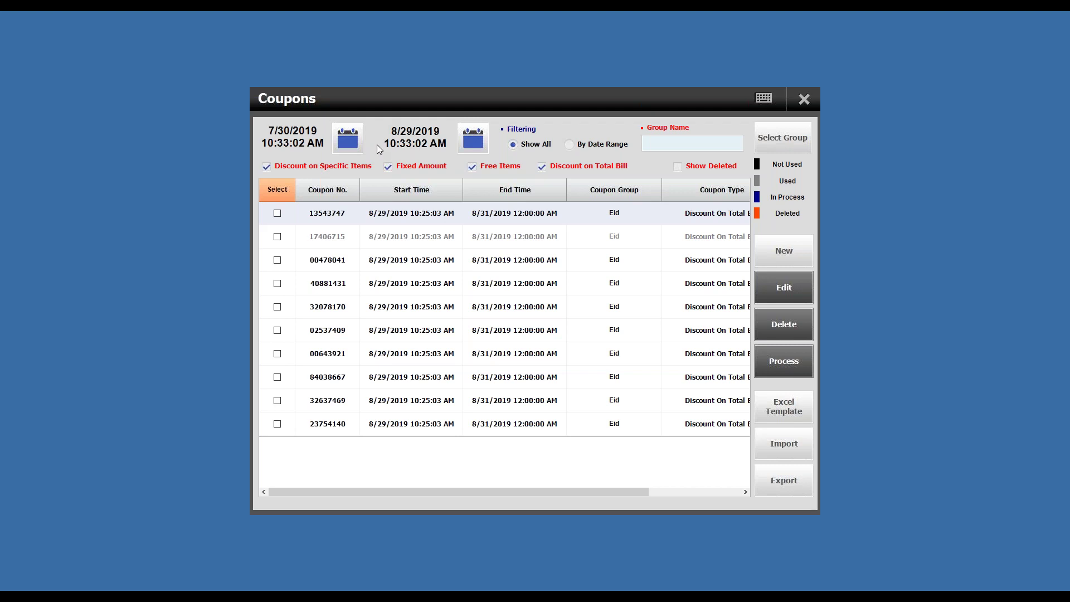
# Step: Filter coupons by date range from 7/29/2019 to 8/30/2019, both at 12:00 AM
pyautogui.click(596, 147)
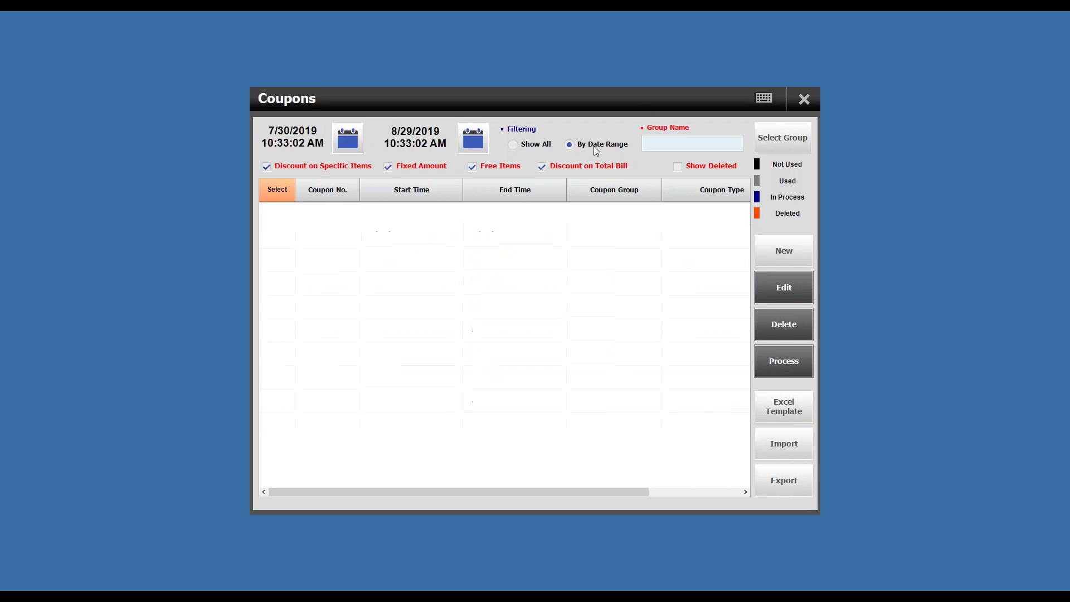
pyautogui.click(352, 133)
pyautogui.click(449, 402)
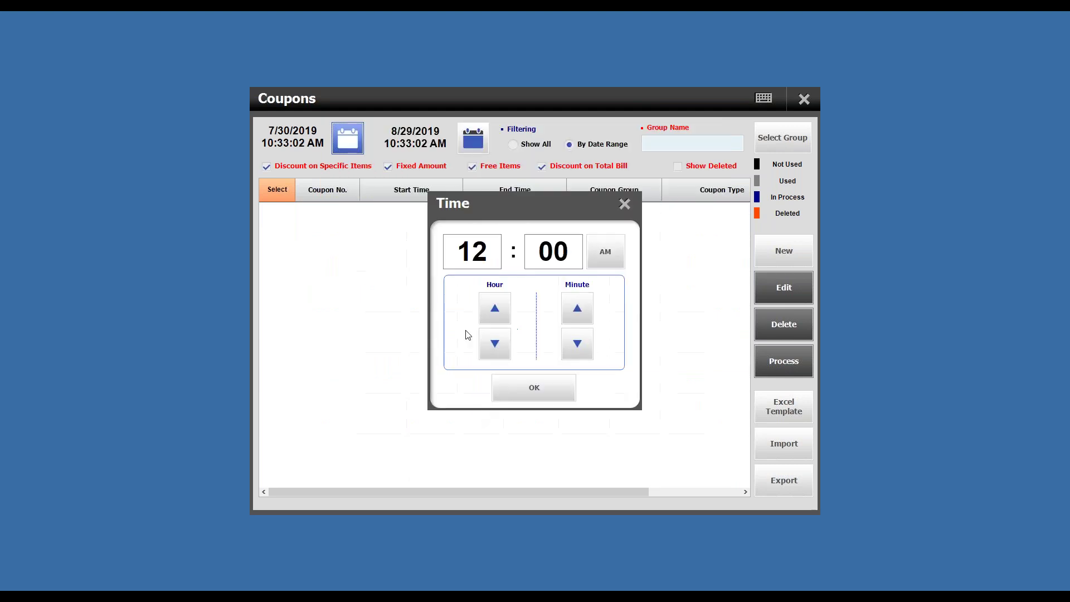
pyautogui.click(524, 392)
pyautogui.click(464, 143)
pyautogui.click(634, 409)
pyautogui.click(547, 399)
pyautogui.click(357, 137)
pyautogui.click(408, 414)
pyautogui.click(515, 389)
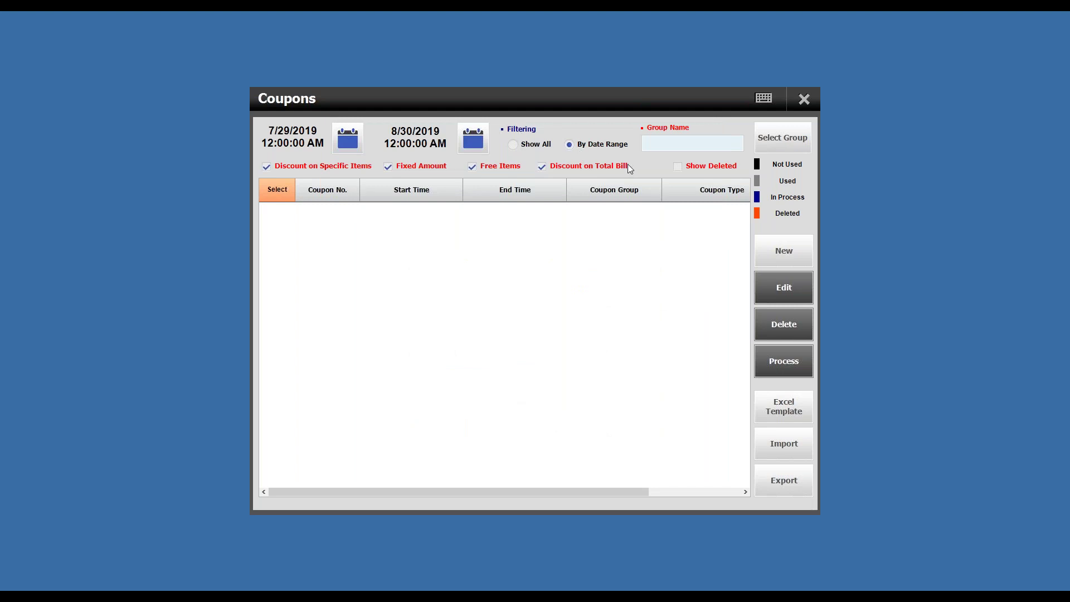
# Step: Limit the coupon list to the Eid group with Show All dates
pyautogui.click(790, 141)
pyautogui.click(418, 222)
pyautogui.click(515, 146)
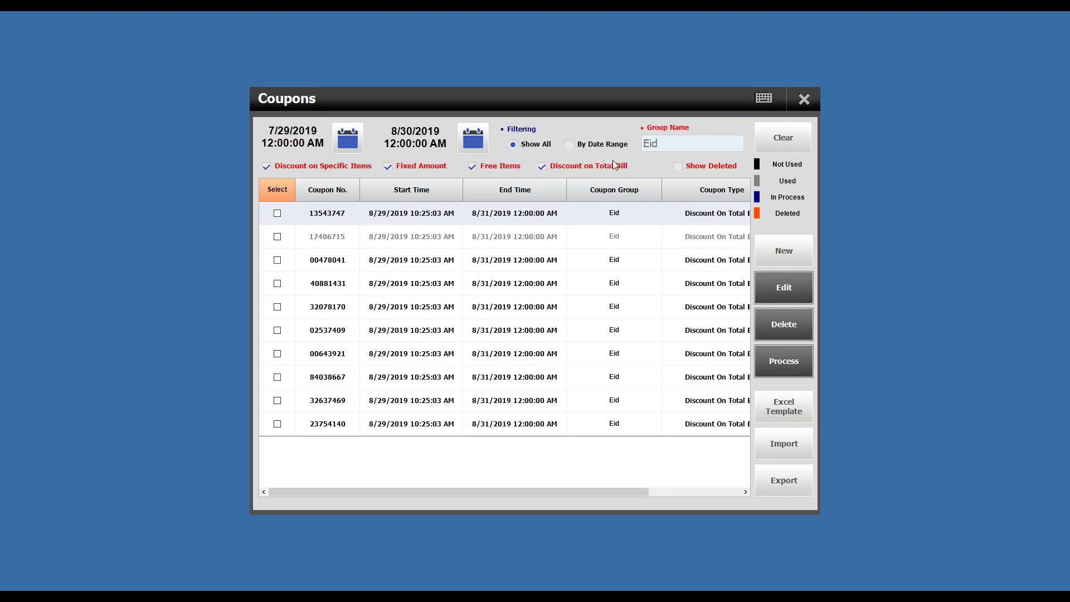
pyautogui.click(731, 146)
pyautogui.click(710, 149)
pyautogui.click(384, 225)
# Step: Close the Coupons window to return to the Menu page
pyautogui.click(804, 98)
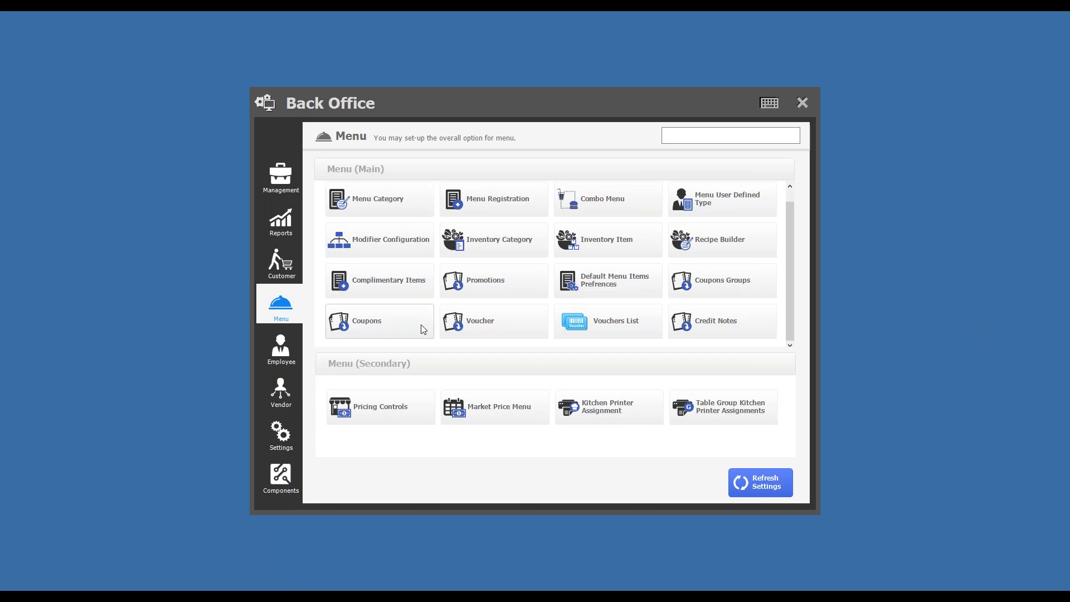
# Step: Reopen the Coupons list and sort the ten Eid coupons by coupon number
pyautogui.click(397, 333)
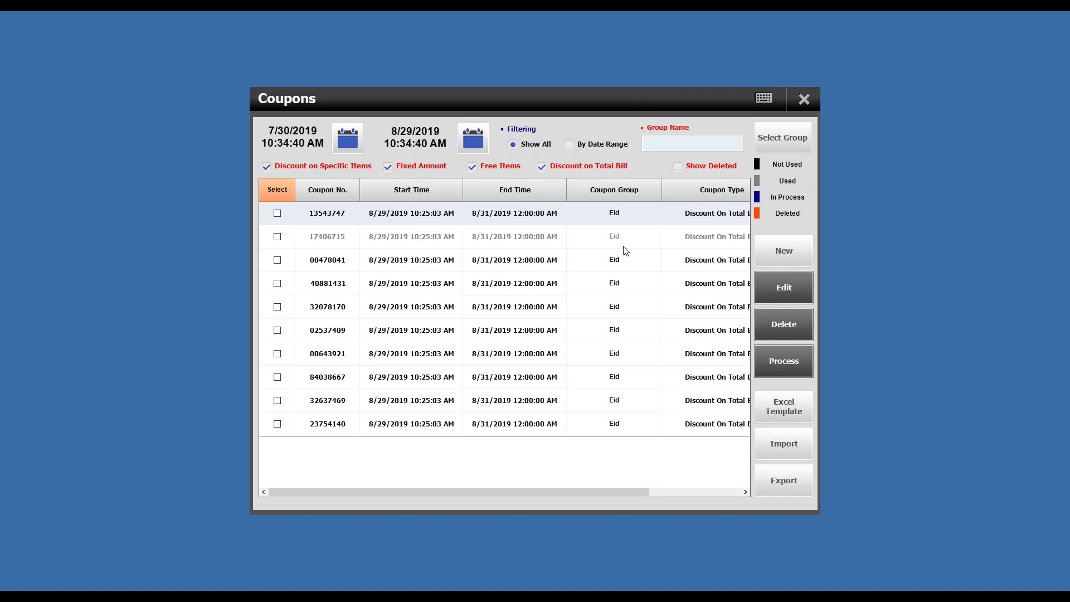
pyautogui.click(323, 218)
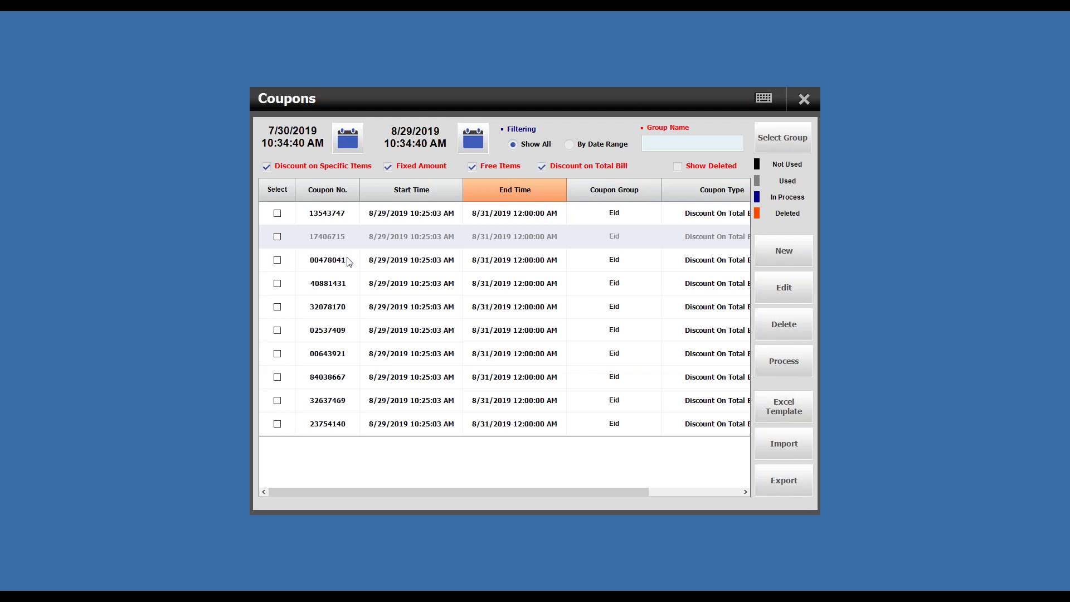
# Step: Inspect coupons 00478041 and 40881431 and their start and end times, then close the list
pyautogui.click(349, 262)
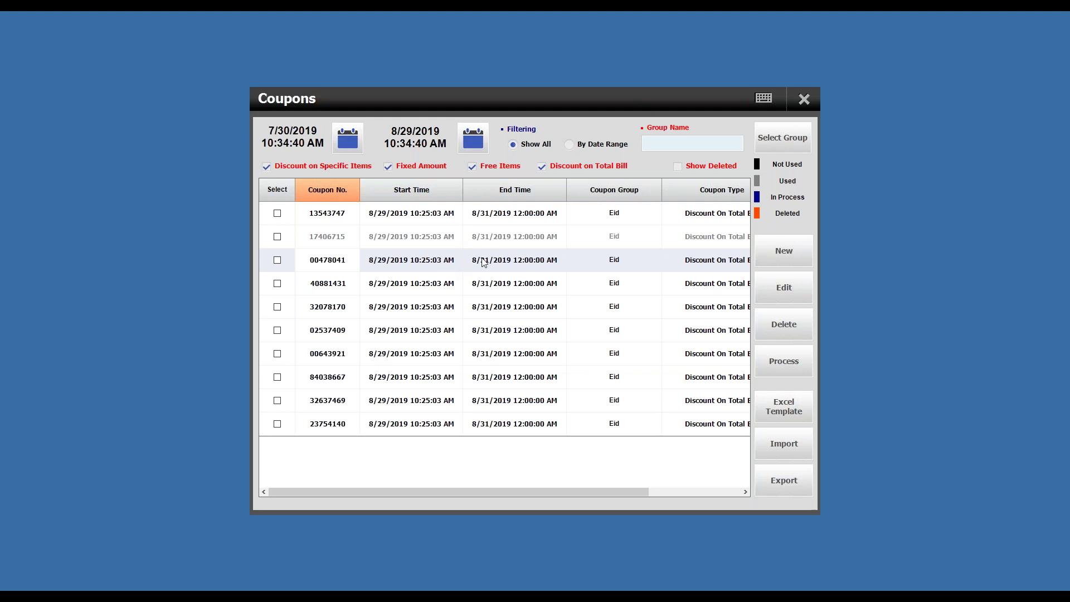
pyautogui.click(573, 291)
pyautogui.click(553, 291)
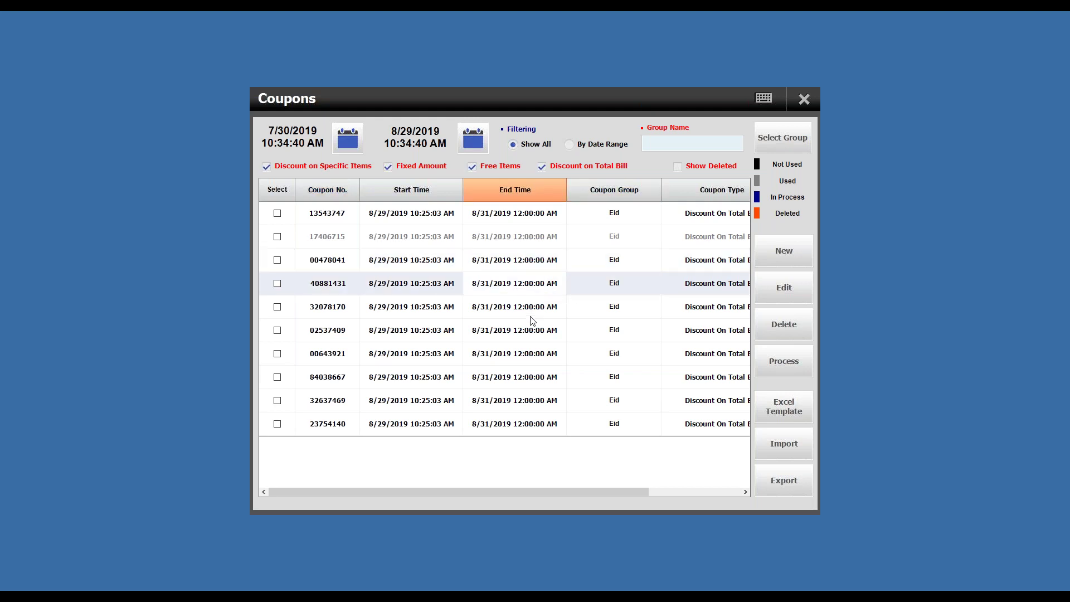
pyautogui.click(446, 288)
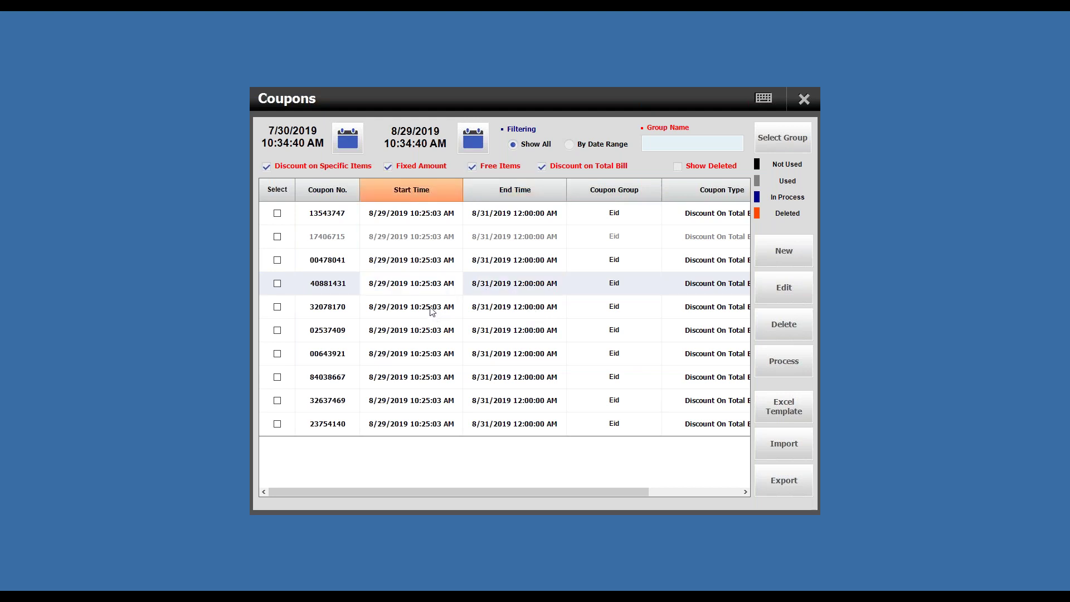
pyautogui.click(345, 285)
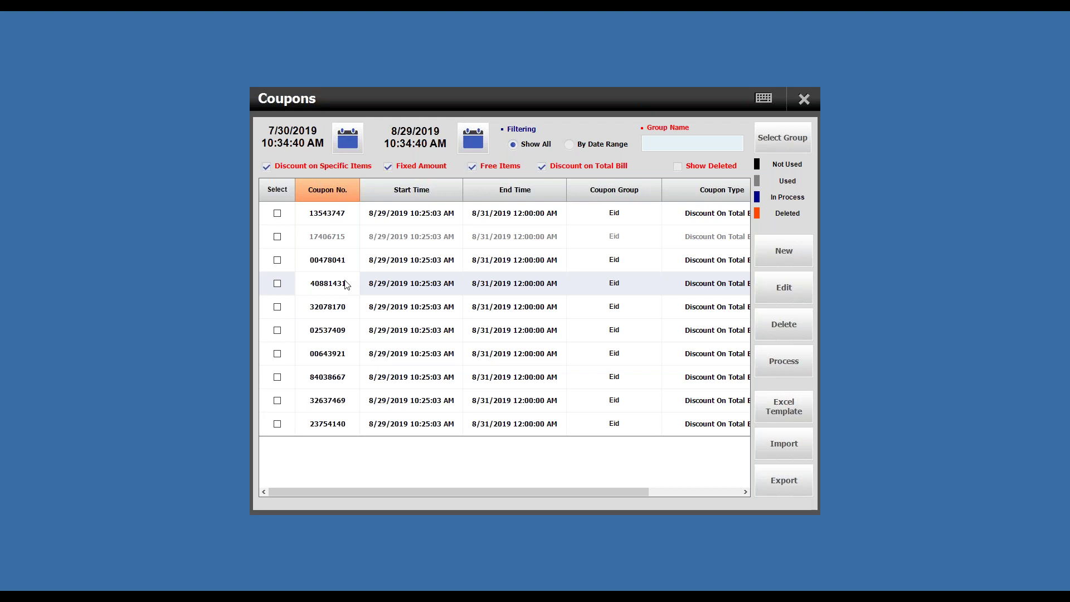
pyautogui.click(803, 100)
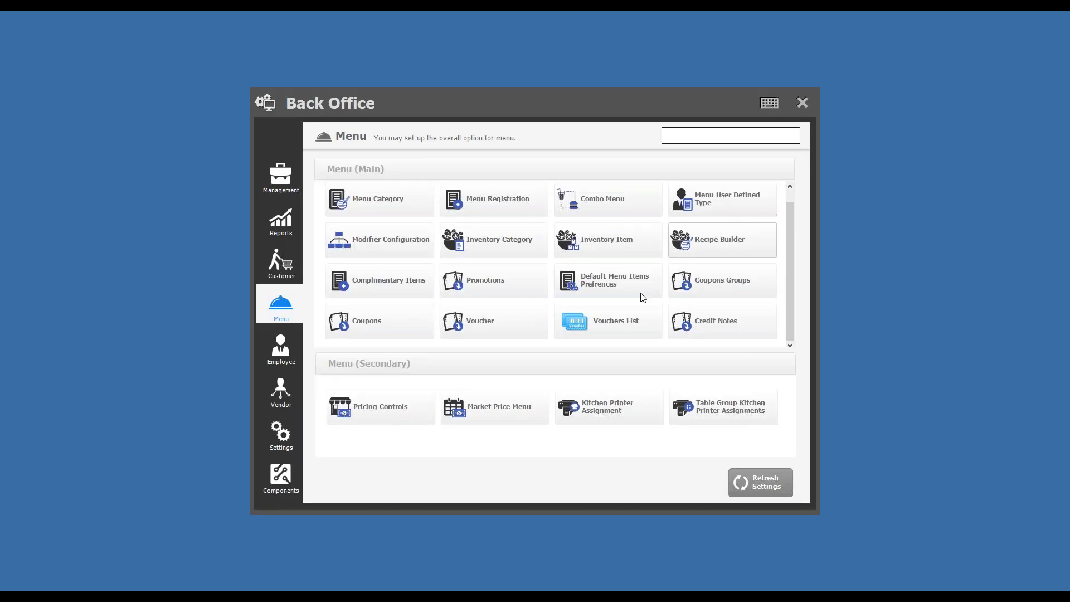
pyautogui.click(287, 436)
# Step: In Voucher settings, switch the basis to Menu Item and back to Paid Amount, leaving 20.000 percent
pyautogui.click(283, 341)
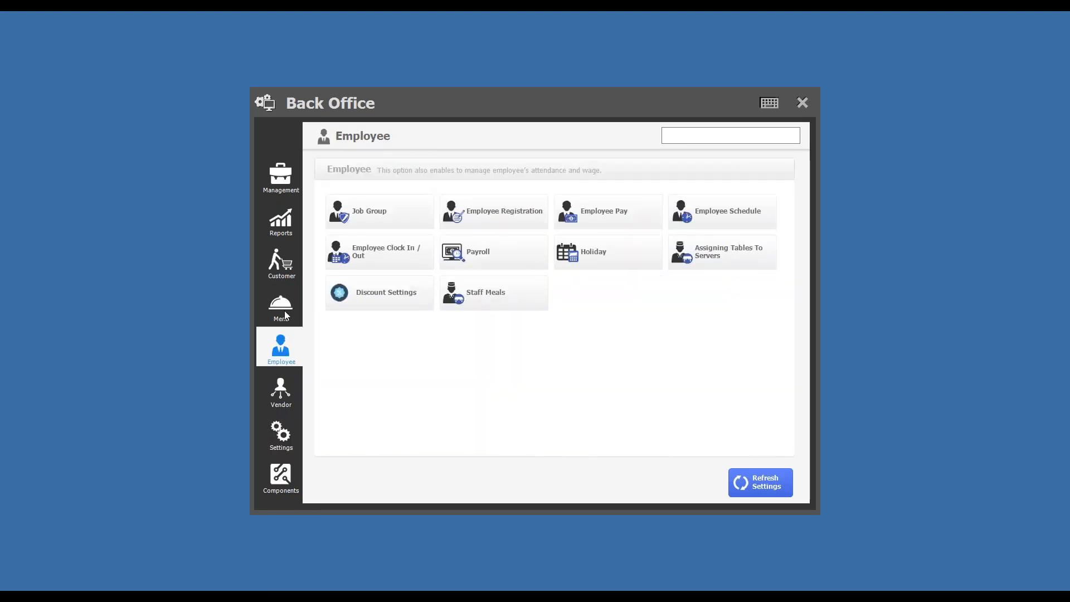
pyautogui.click(285, 312)
pyautogui.click(477, 327)
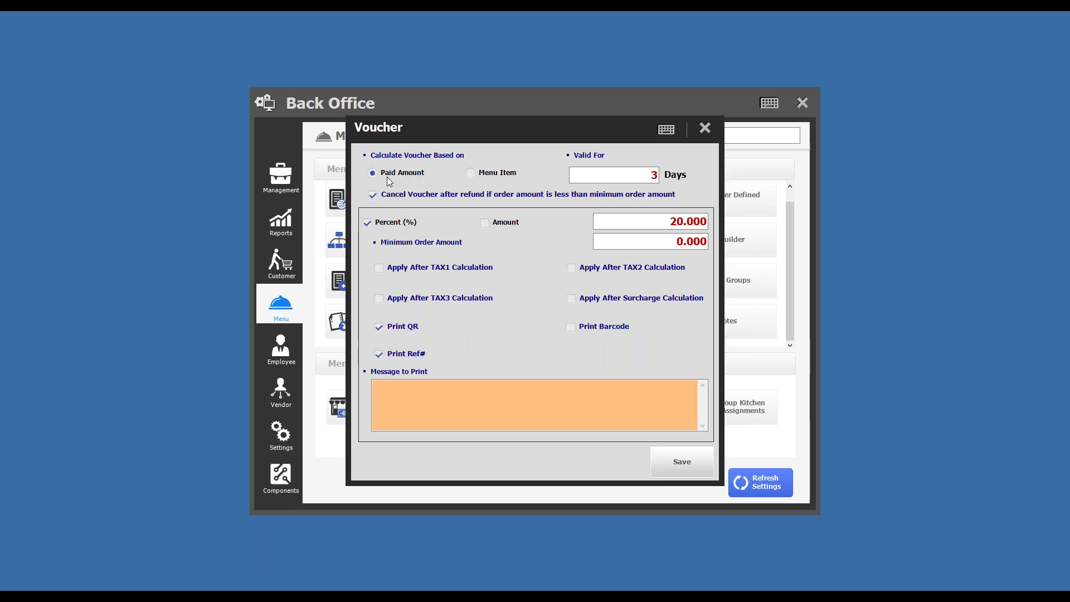
pyautogui.click(490, 176)
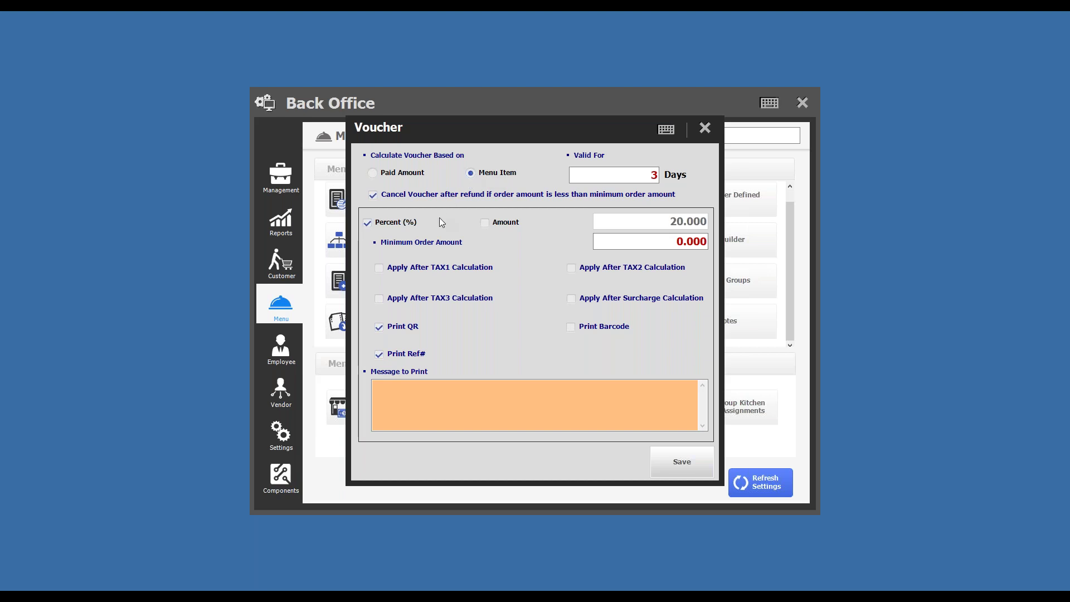
pyautogui.click(424, 175)
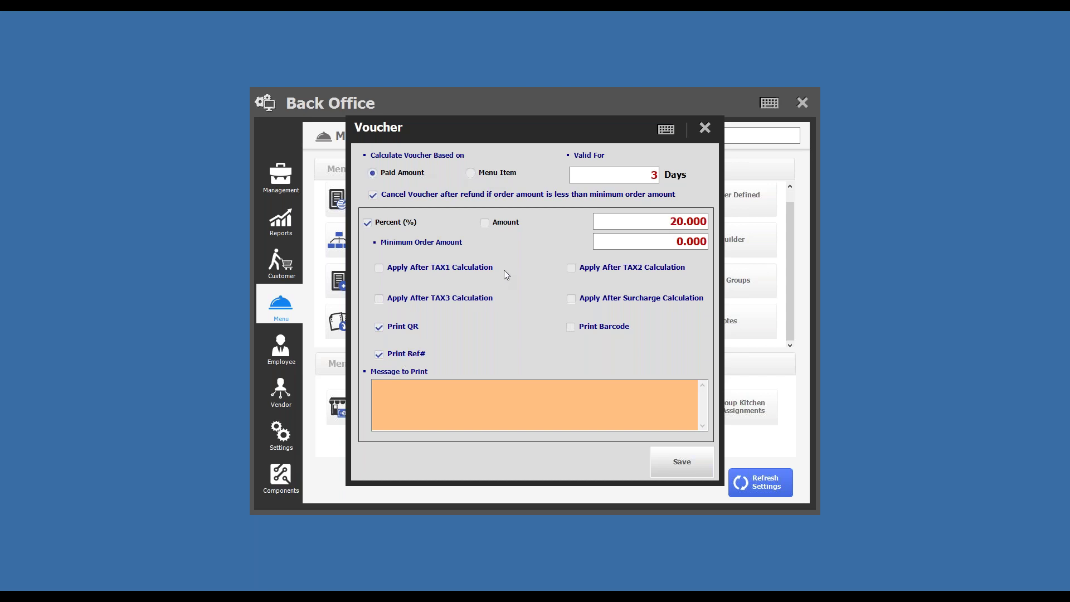
pyautogui.click(645, 224)
pyautogui.doubleClick(677, 221)
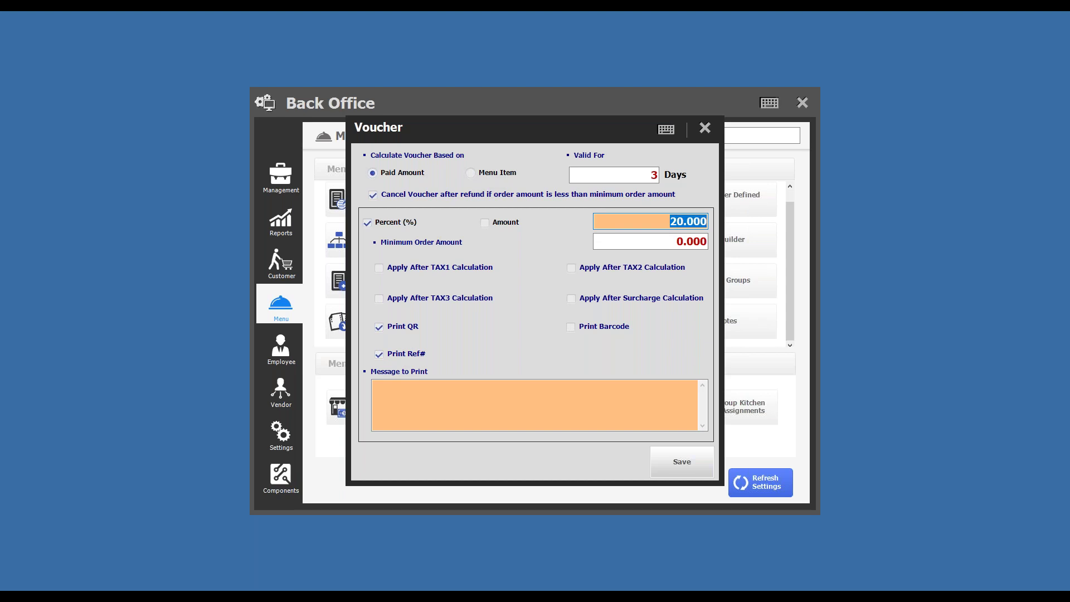
pyautogui.click(705, 128)
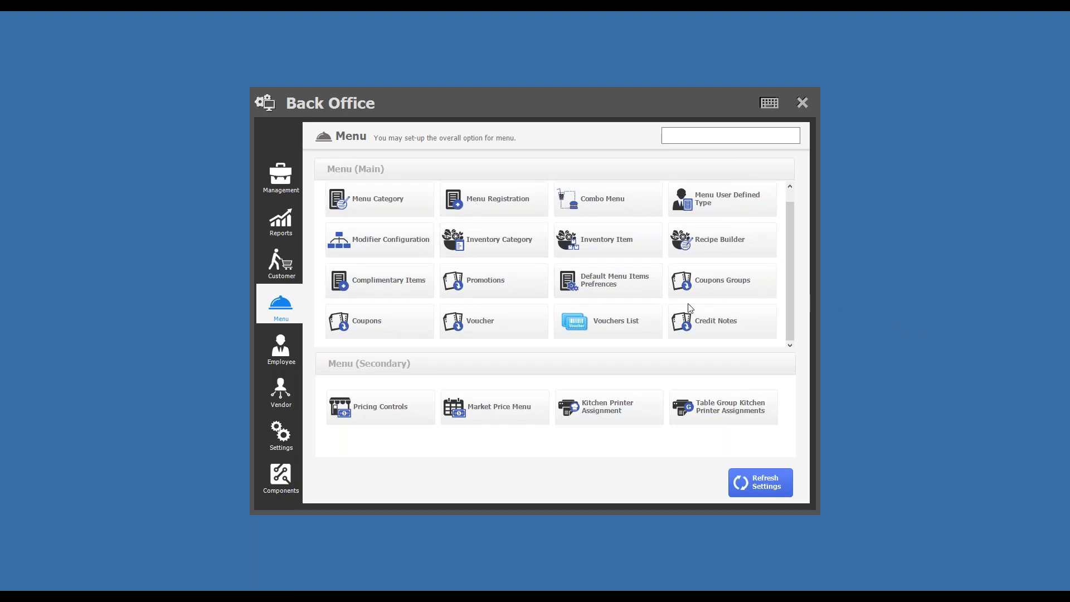
# Step: Select coupon 40881431, then close the Coupons list and the Back Office window
pyautogui.click(383, 329)
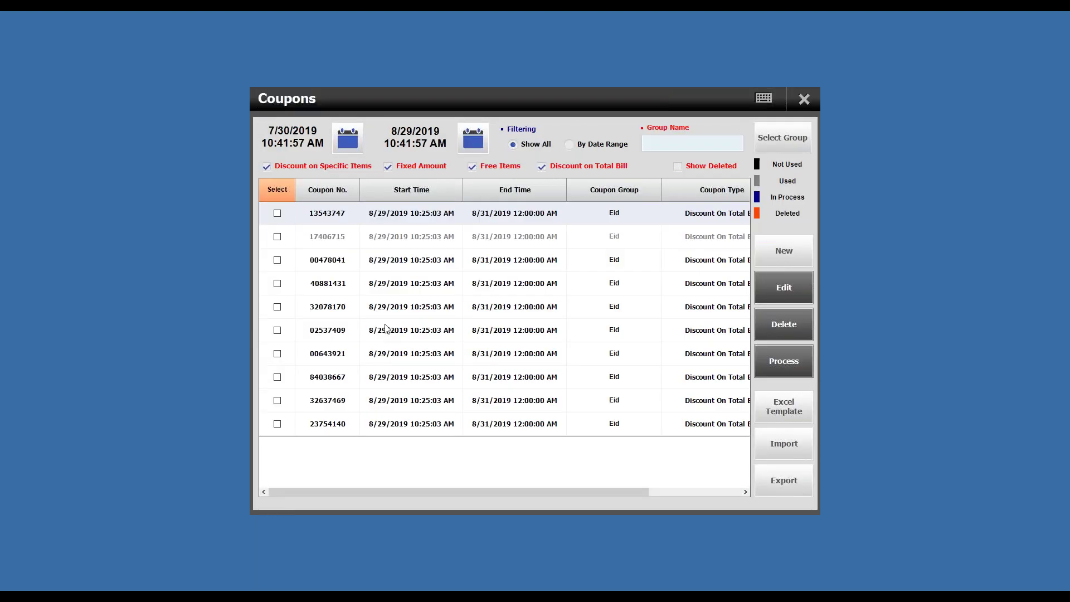
pyautogui.click(350, 283)
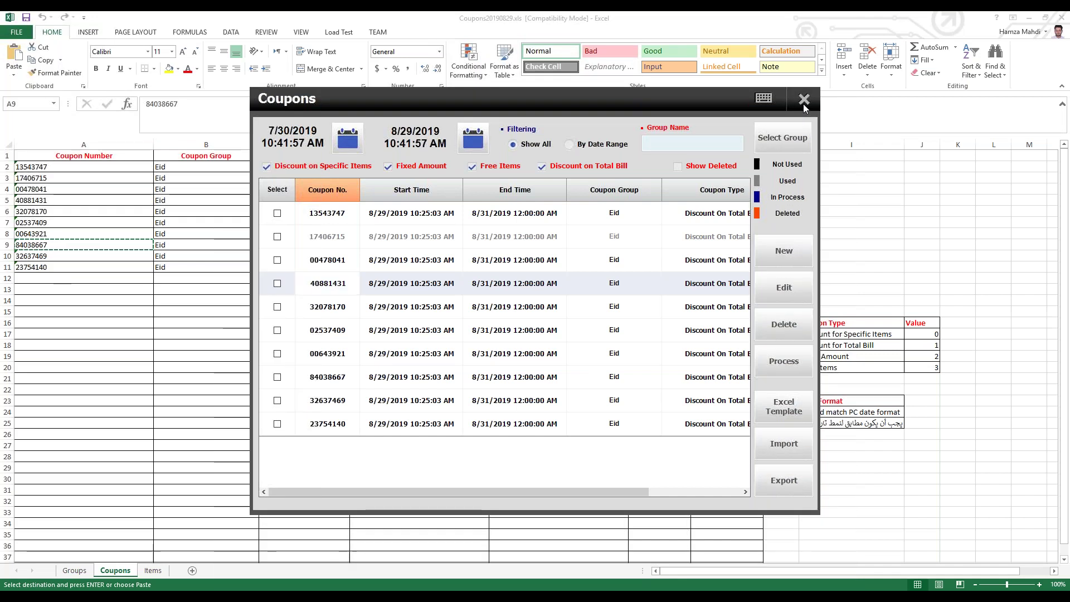
pyautogui.click(803, 101)
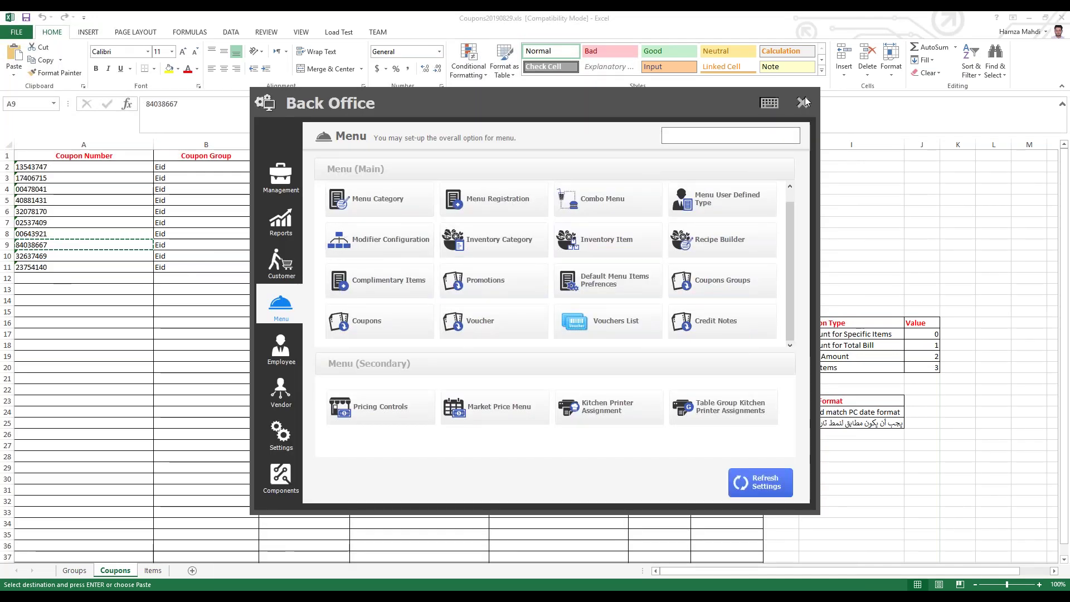
pyautogui.click(802, 103)
# Step: Order Mushroom Salad and House Salad and apply the pasted coupon for a 2.800 discount
pyautogui.click(431, 259)
pyautogui.click(506, 312)
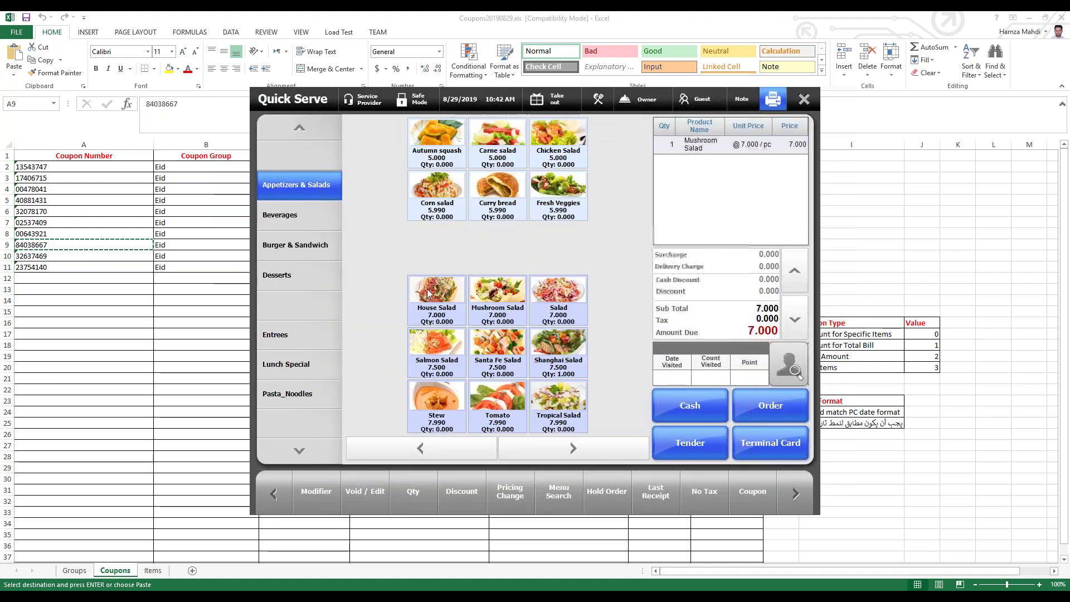
pyautogui.click(429, 293)
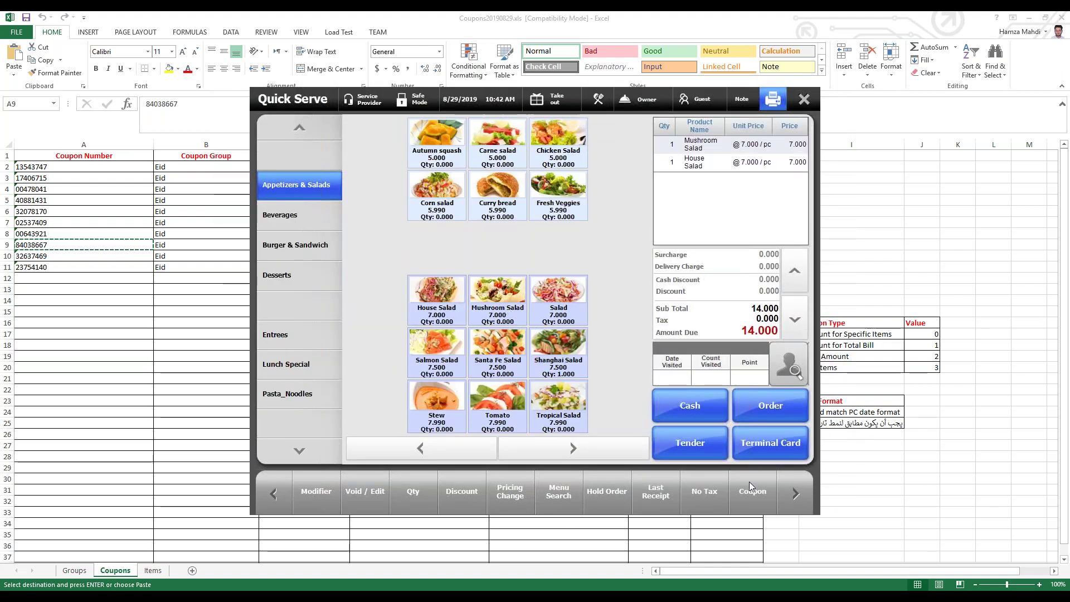
pyautogui.click(760, 500)
pyautogui.rightClick(467, 214)
pyautogui.click(484, 262)
pyautogui.click(469, 273)
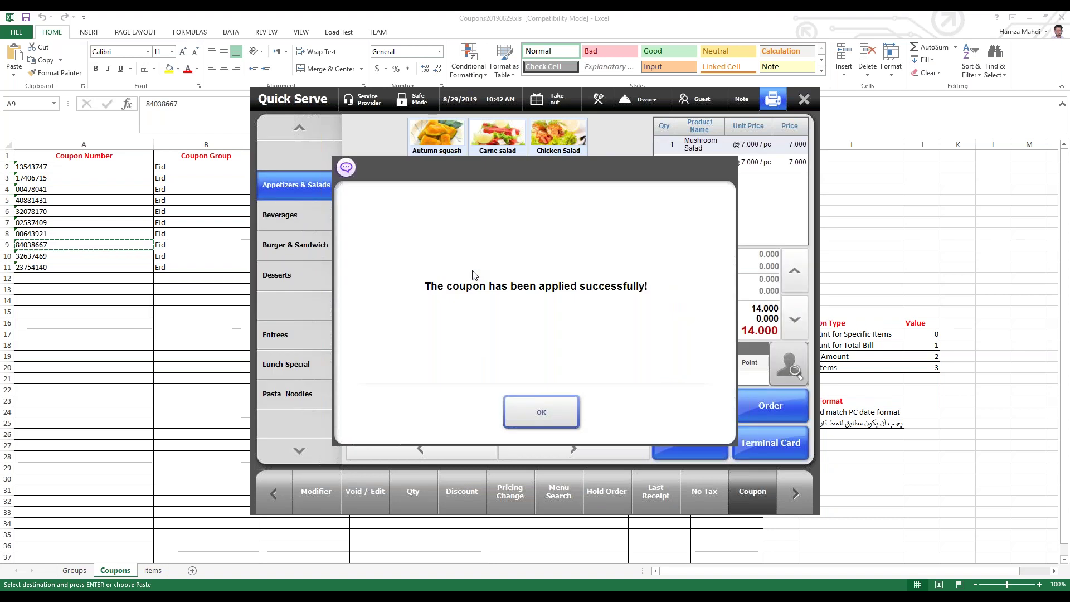
pyautogui.click(540, 397)
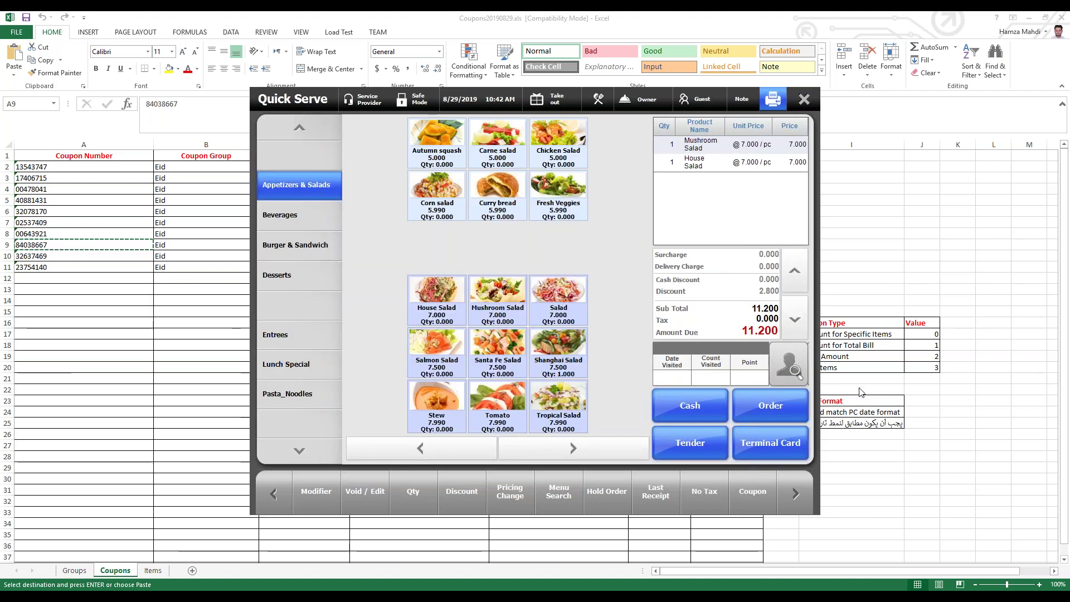
# Step: Tender the 11.200 order, saving the check over 1.pdf, and choose Cash payment
pyautogui.click(690, 444)
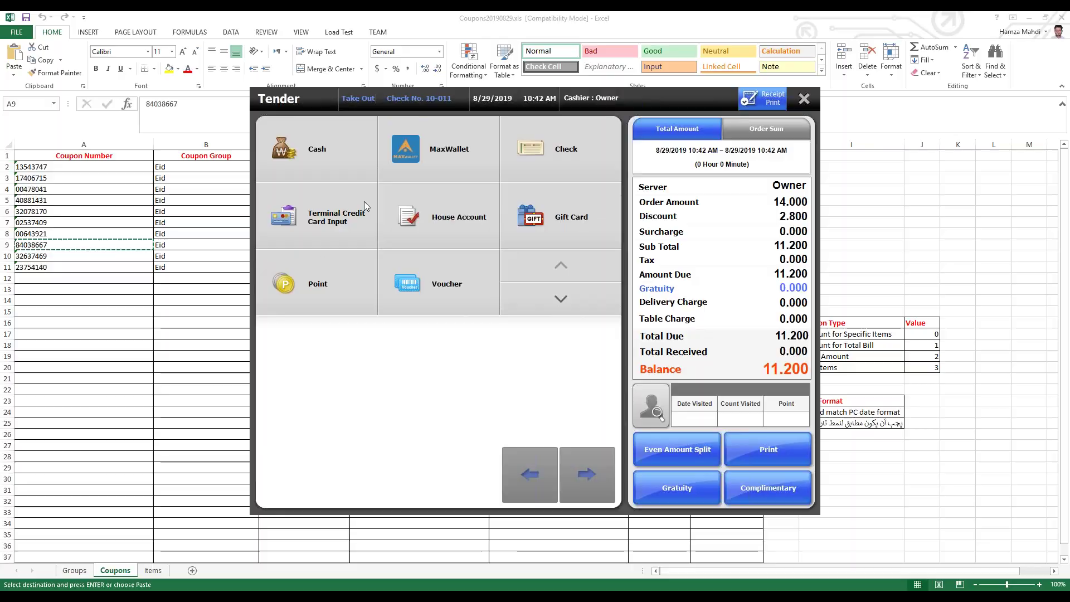
pyautogui.write('1')
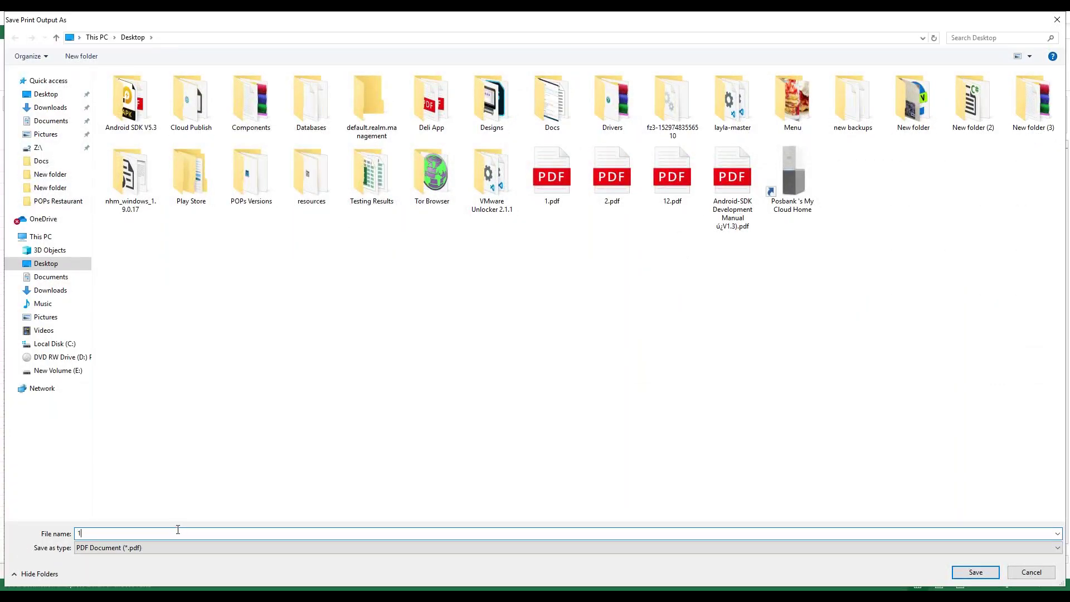
pyautogui.press('Return')
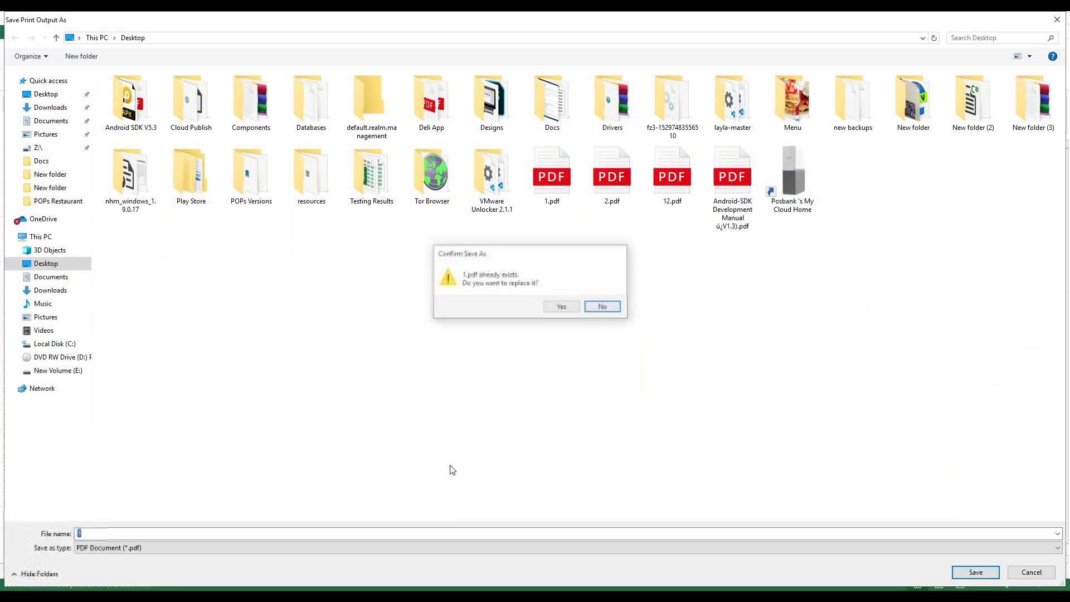
pyautogui.click(561, 306)
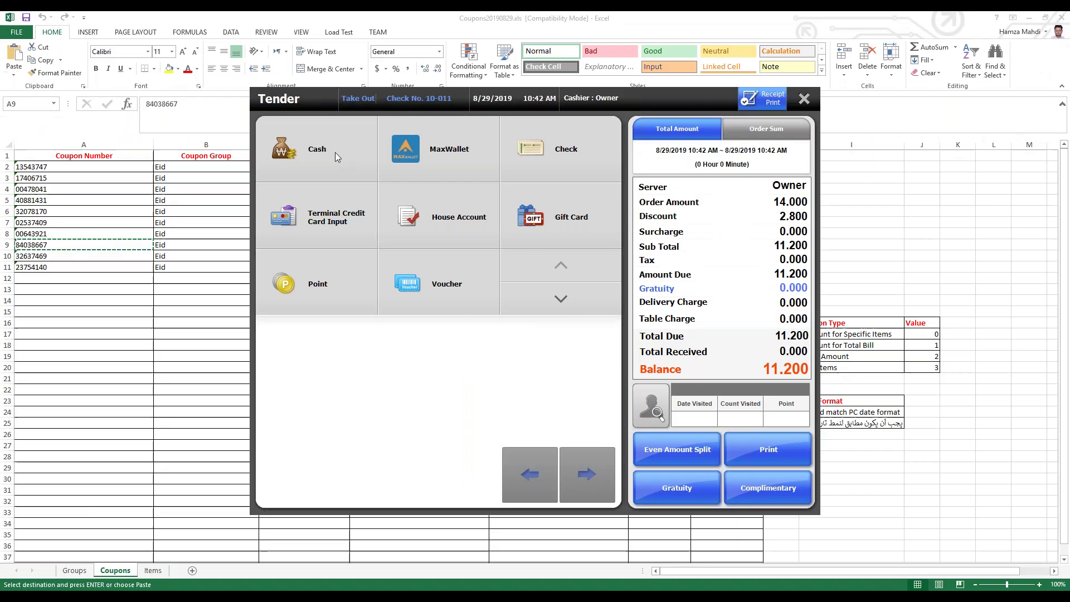
pyautogui.click(336, 152)
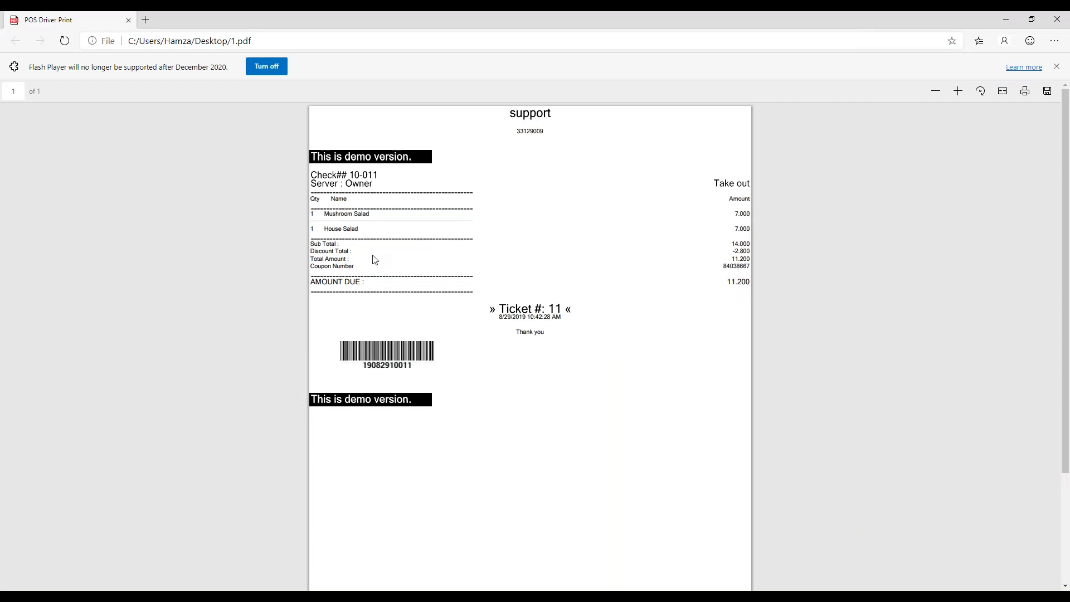
# Step: Highlight the Coupon Number and Discount Total lines on the check PDF
pyautogui.doubleClick(342, 267)
pyautogui.moveTo(535, 269); pyautogui.dragTo(769, 275)
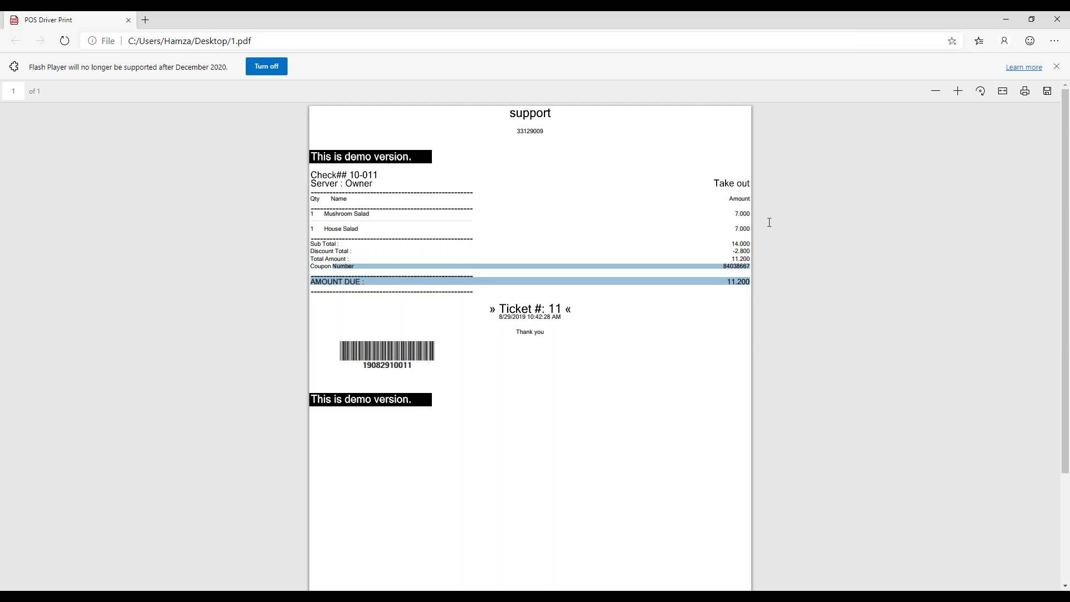
pyautogui.click(732, 284)
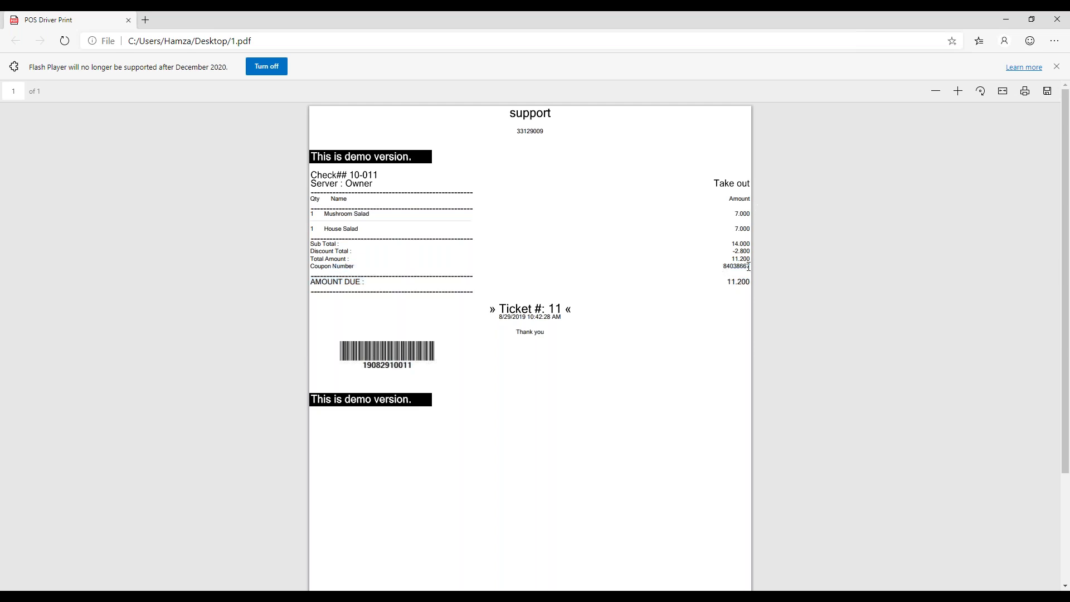
pyautogui.moveTo(750, 264); pyautogui.dragTo(774, 260)
pyautogui.click(308, 274)
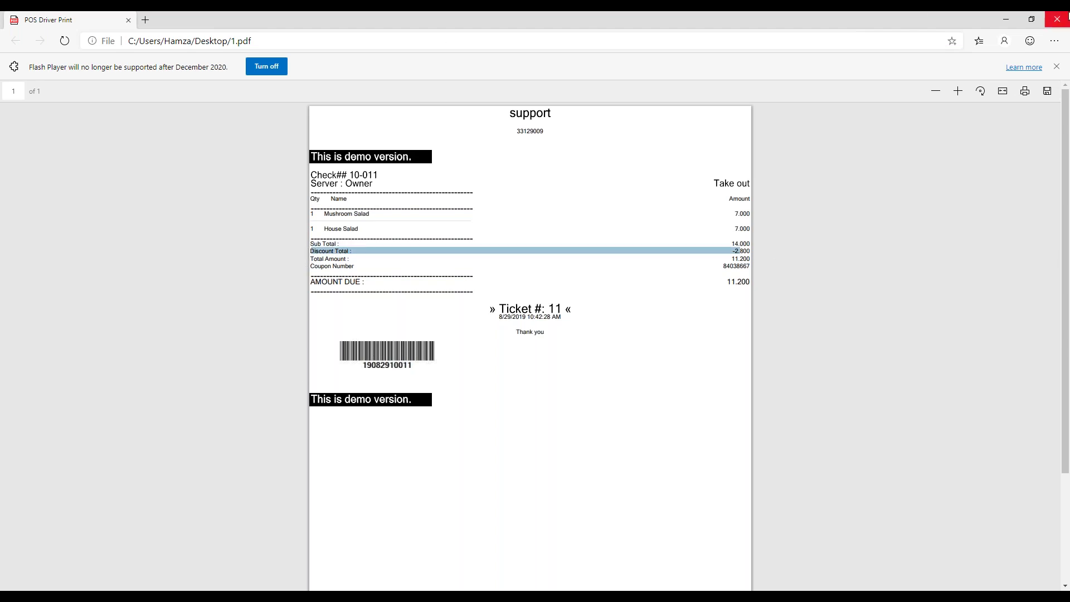
# Step: Highlight the -2.800 discount total and Coupon Number line on the cash receipt PDF
pyautogui.click(1011, 22)
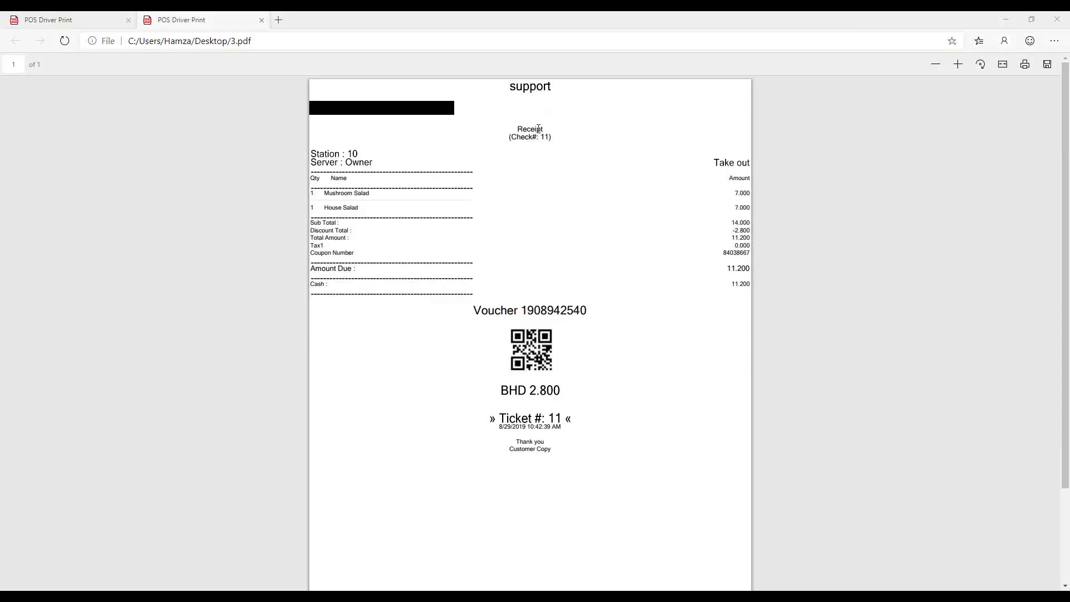
pyautogui.doubleClick(533, 130)
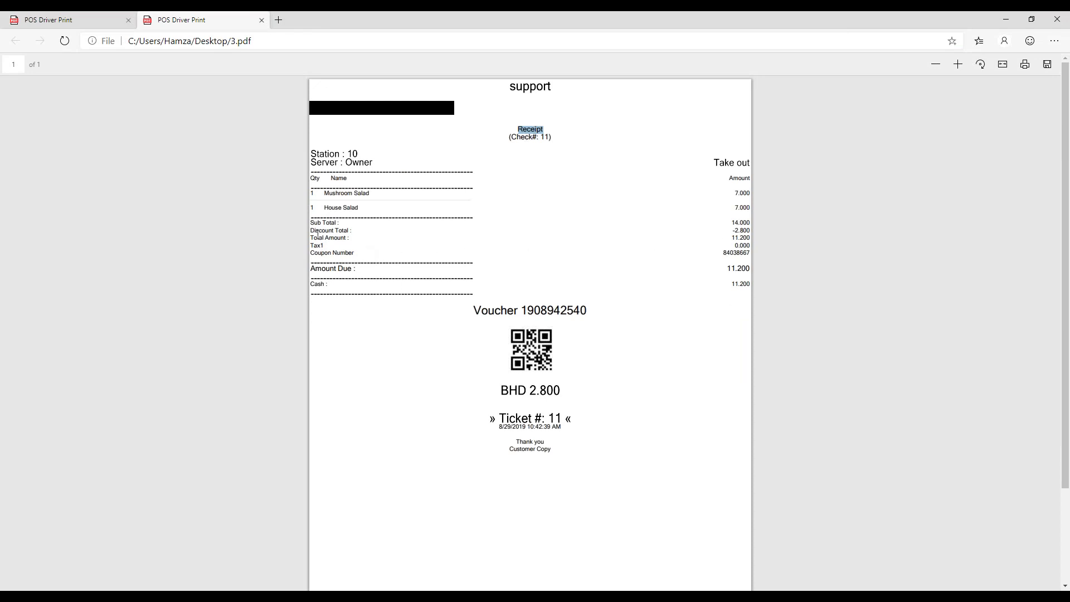
pyautogui.moveTo(323, 226); pyautogui.dragTo(366, 305)
pyautogui.moveTo(322, 252); pyautogui.dragTo(728, 255)
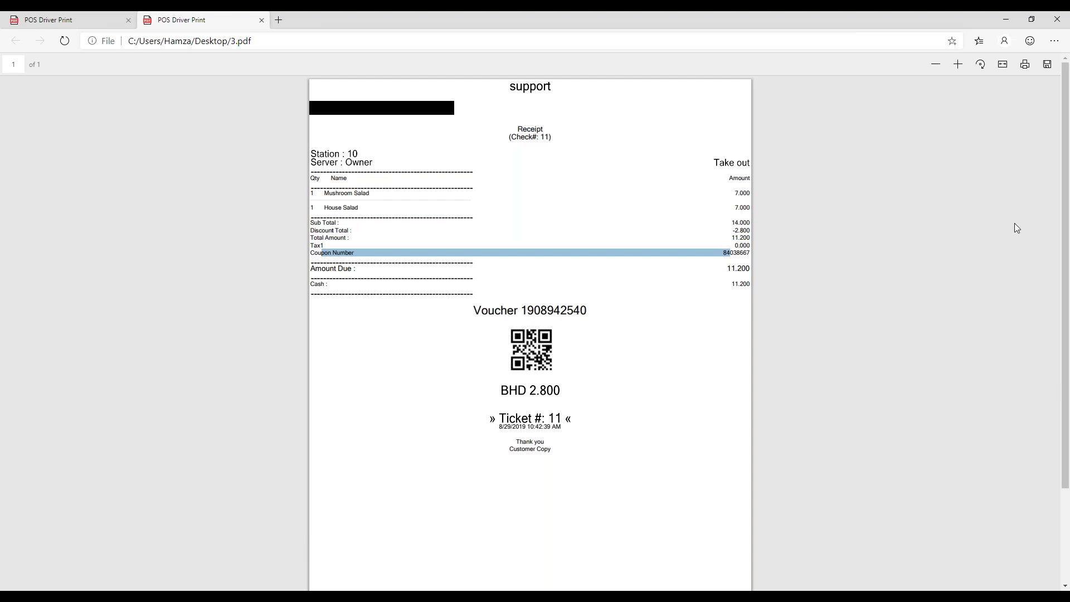
pyautogui.click(170, 585)
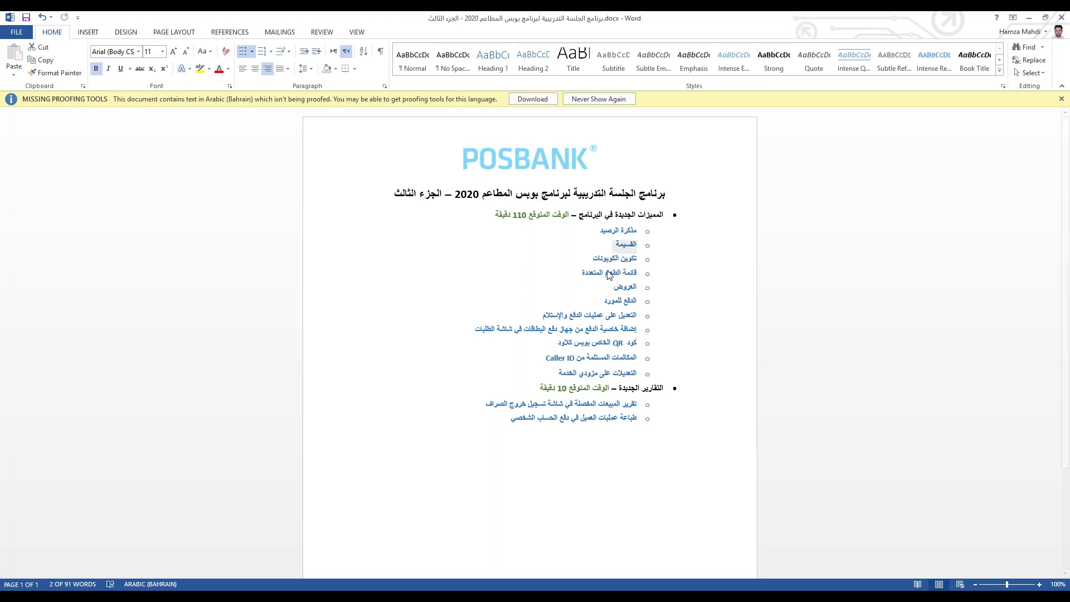
# Step: Look over the coupon setup and multiple menus agenda items, then reopen Back Office from Quick Serve
pyautogui.moveTo(643, 258); pyautogui.dragTo(641, 274)
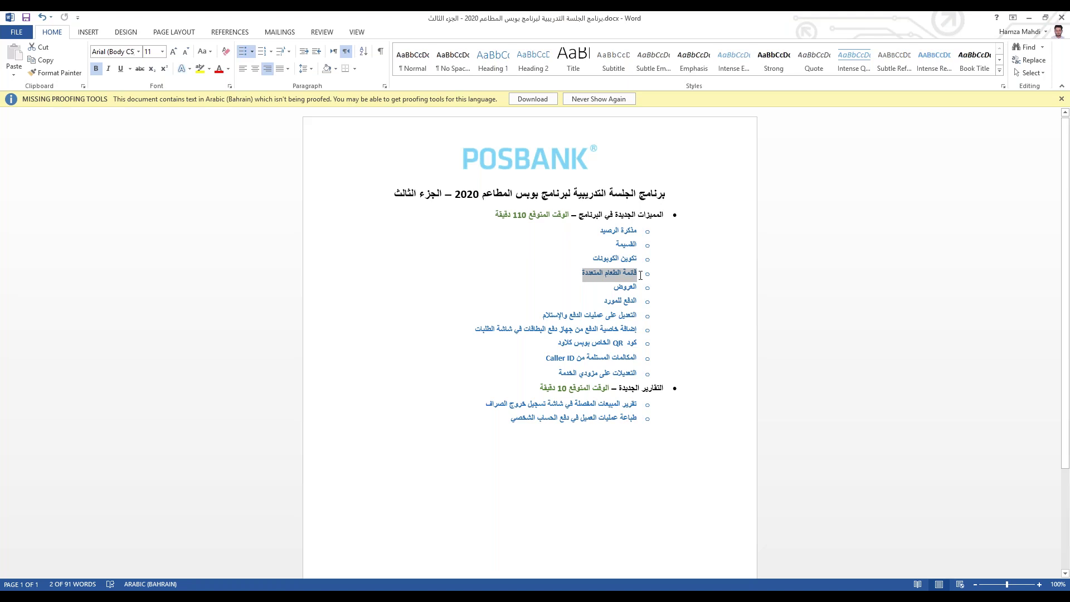
pyautogui.click(318, 455)
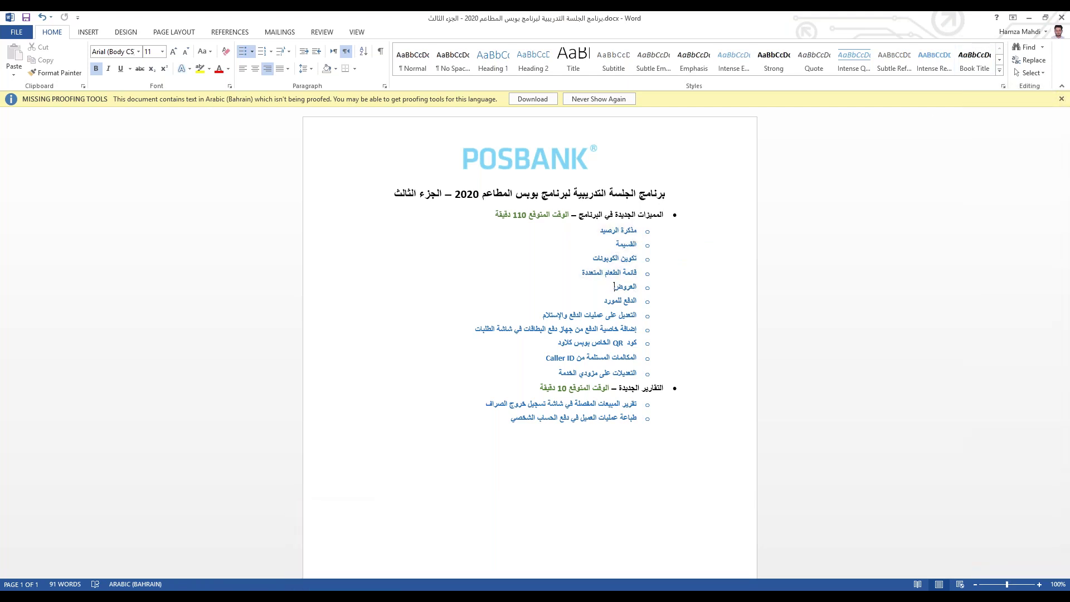
pyautogui.hotkey('alt', 'Tab')
pyautogui.click(807, 101)
pyautogui.click(437, 495)
pyautogui.click(280, 223)
pyautogui.click(286, 296)
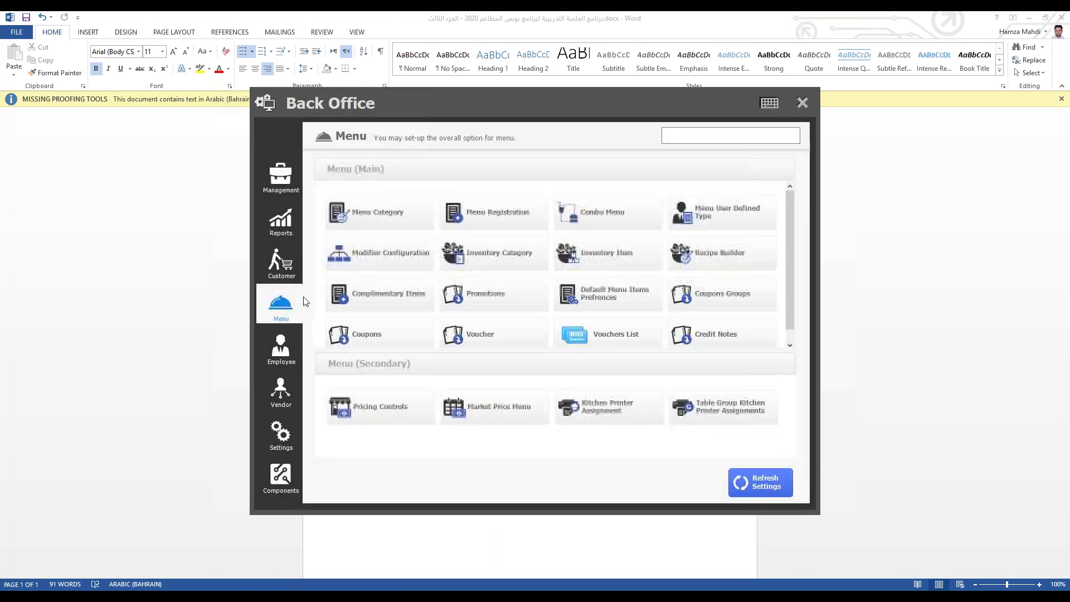
pyautogui.click(510, 296)
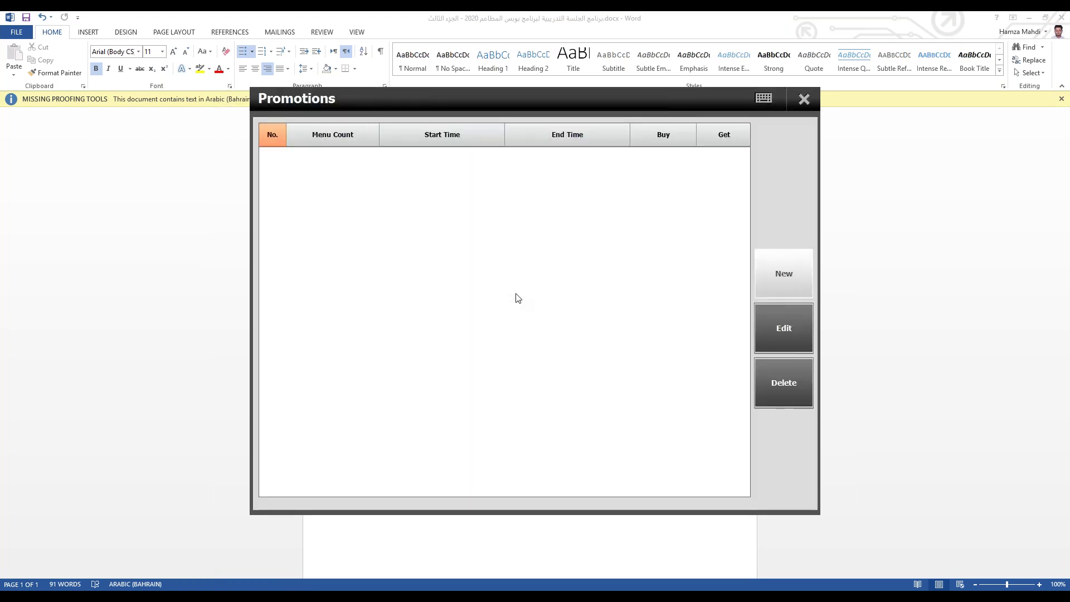
pyautogui.click(781, 276)
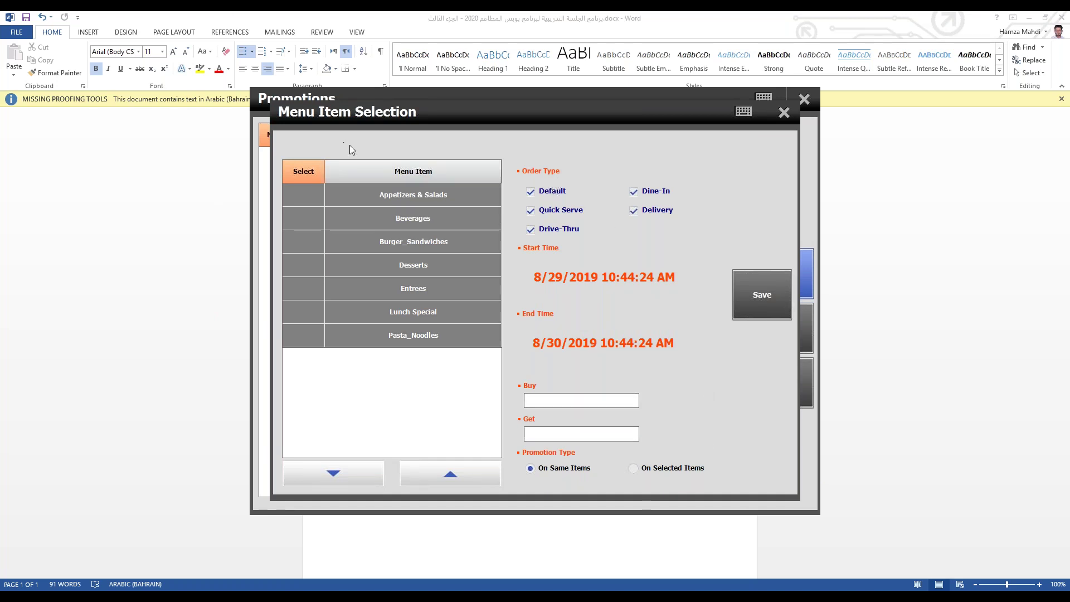
pyautogui.click(391, 192)
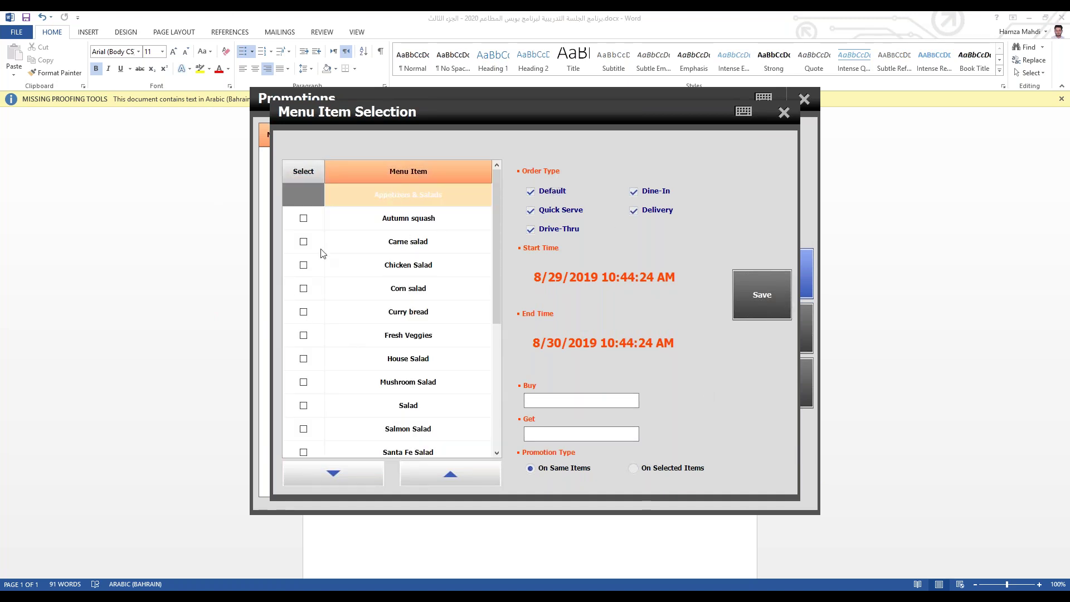
pyautogui.click(303, 242)
pyautogui.click(303, 265)
pyautogui.click(303, 288)
pyautogui.click(304, 312)
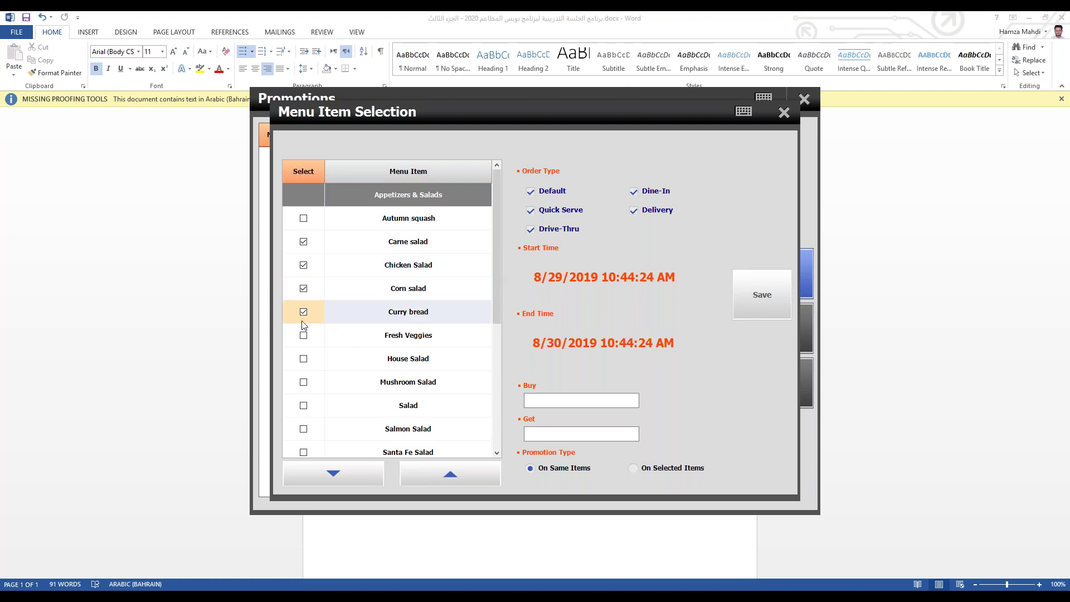
pyautogui.click(303, 335)
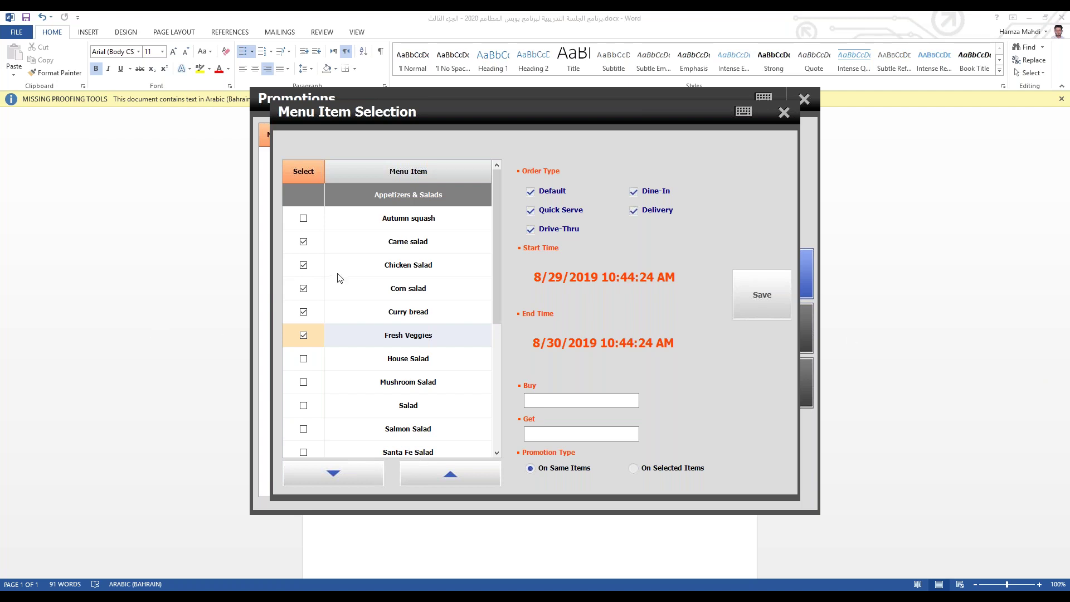
pyautogui.click(784, 112)
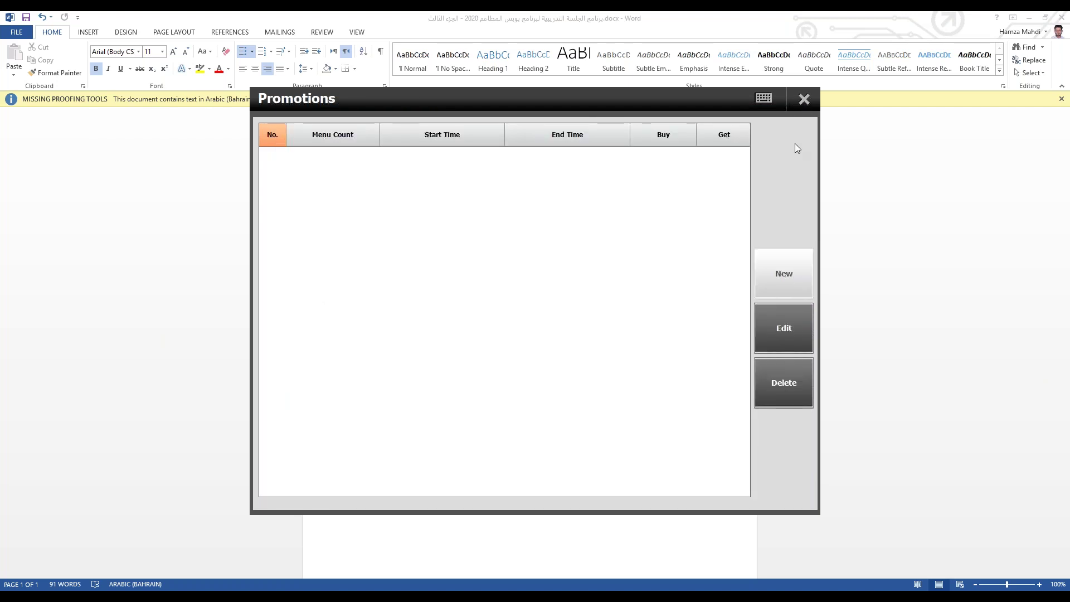
pyautogui.click(804, 99)
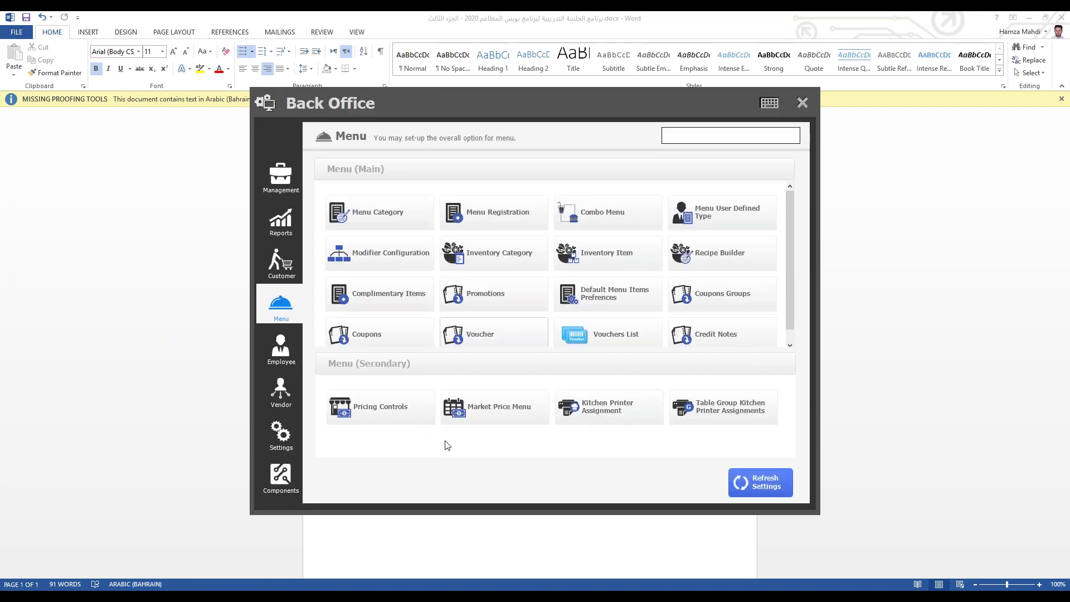
pyautogui.hotkey('alt', 'Tab')
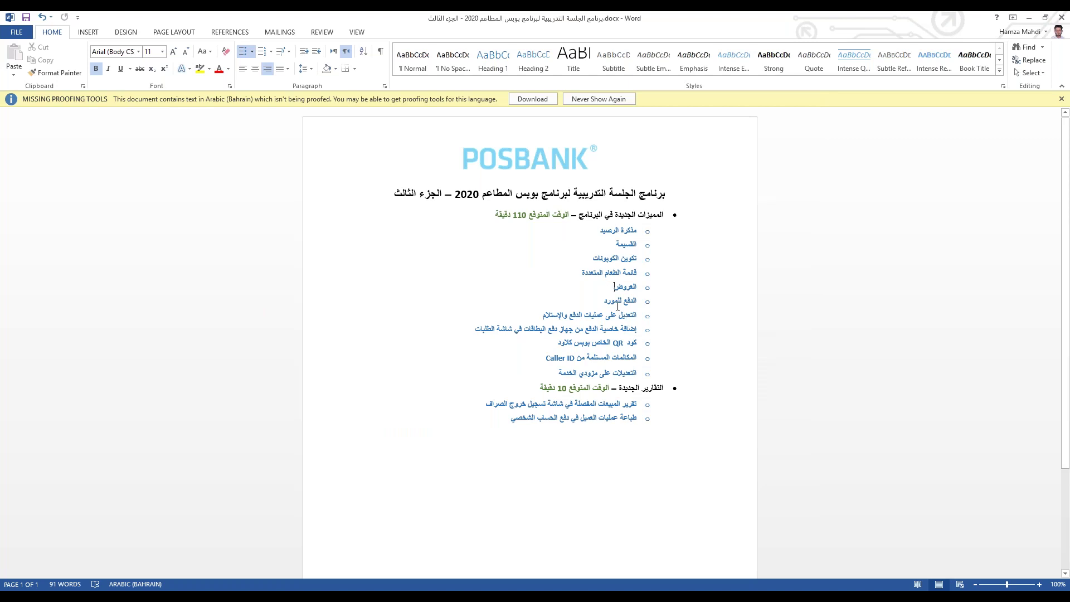
pyautogui.tripleClick(603, 297)
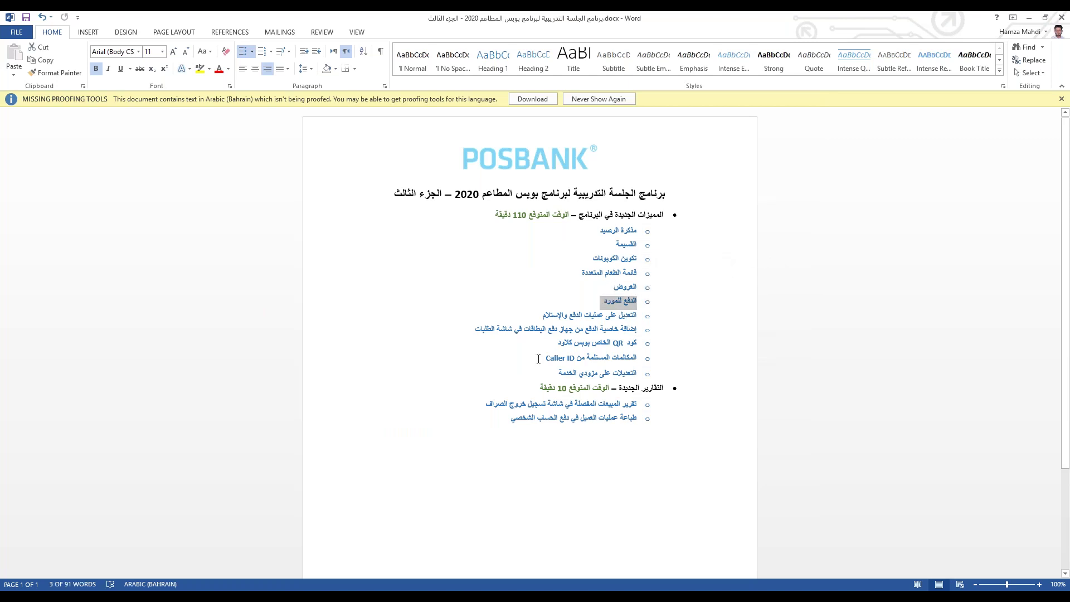
pyautogui.doubleClick(593, 315)
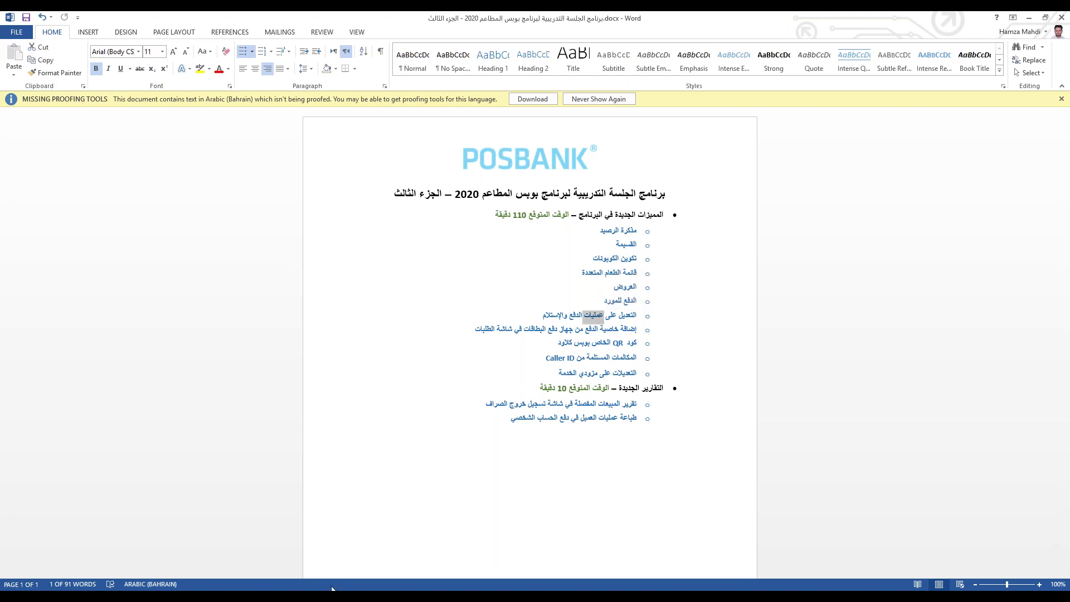
pyautogui.moveTo(341, 597)
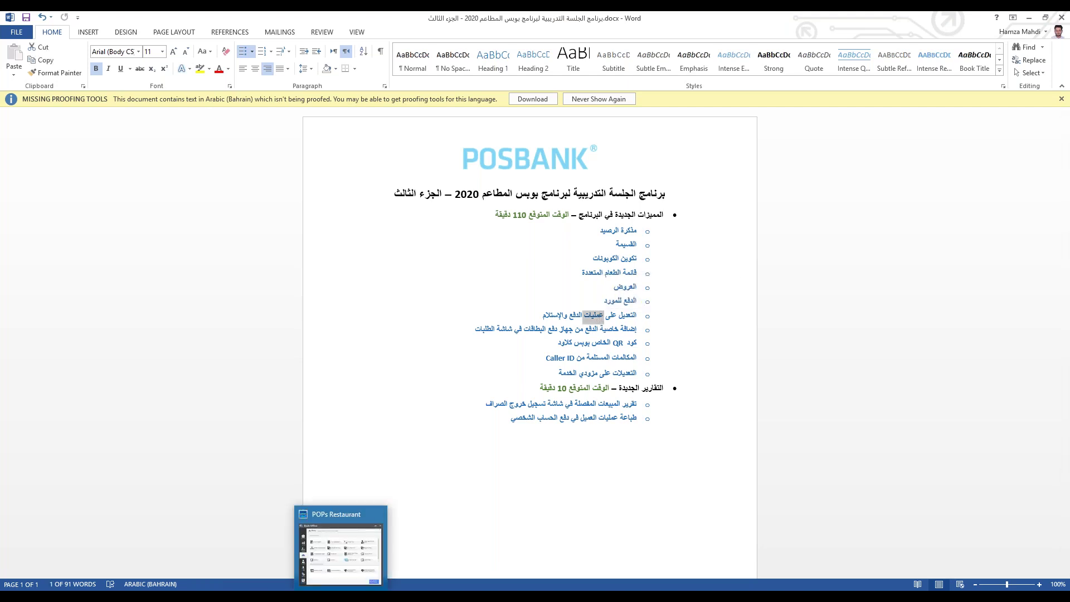
pyautogui.click(341, 597)
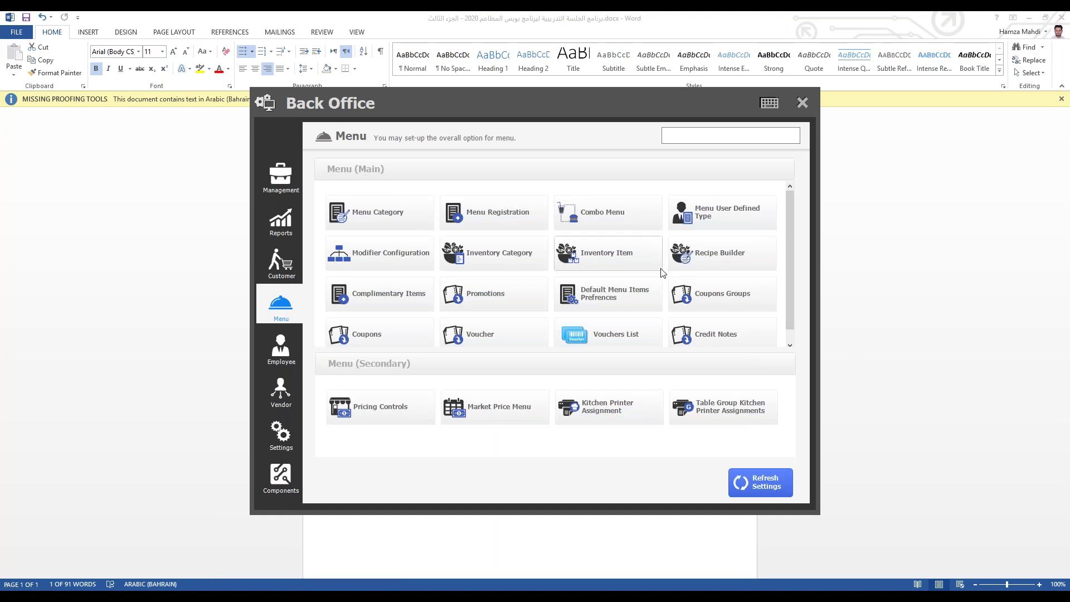
# Step: Record a Cash Deposit pay-in of 200.000 and skip saving the printout
pyautogui.click(802, 102)
pyautogui.click(743, 224)
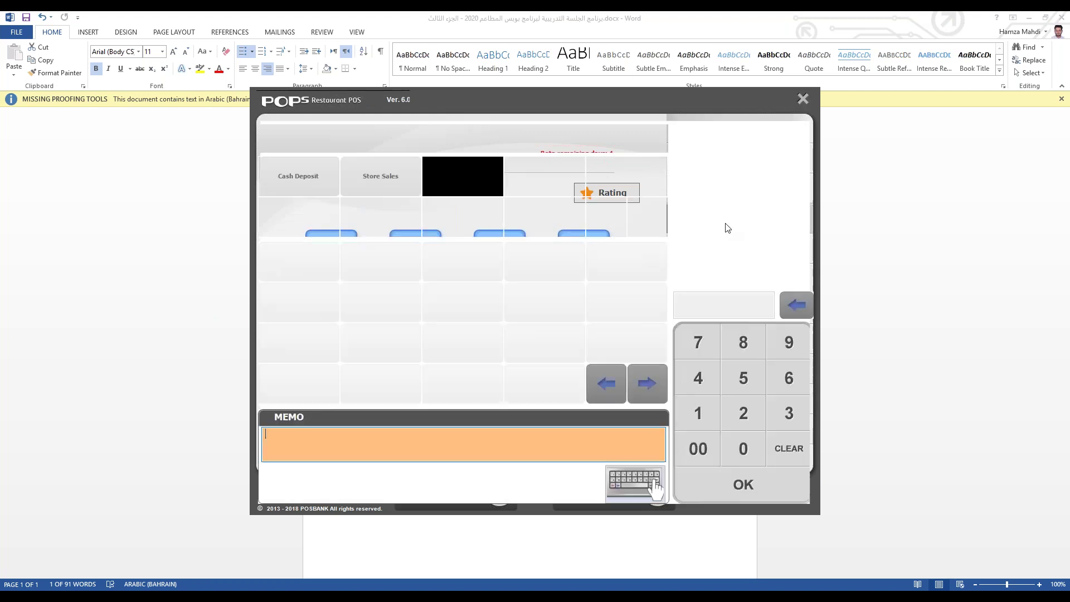
pyautogui.click(306, 181)
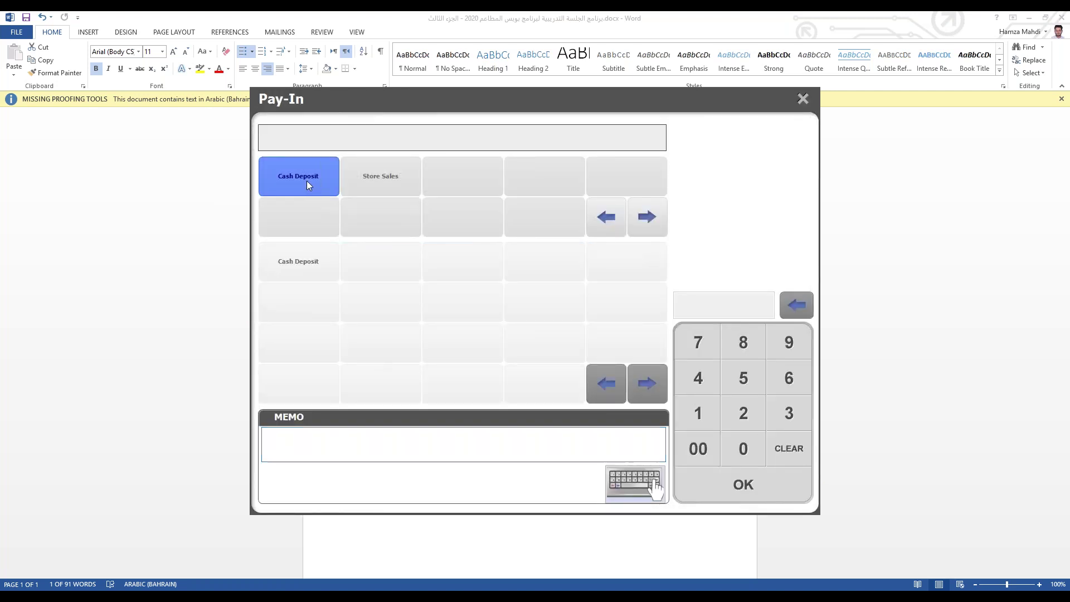
pyautogui.click(285, 276)
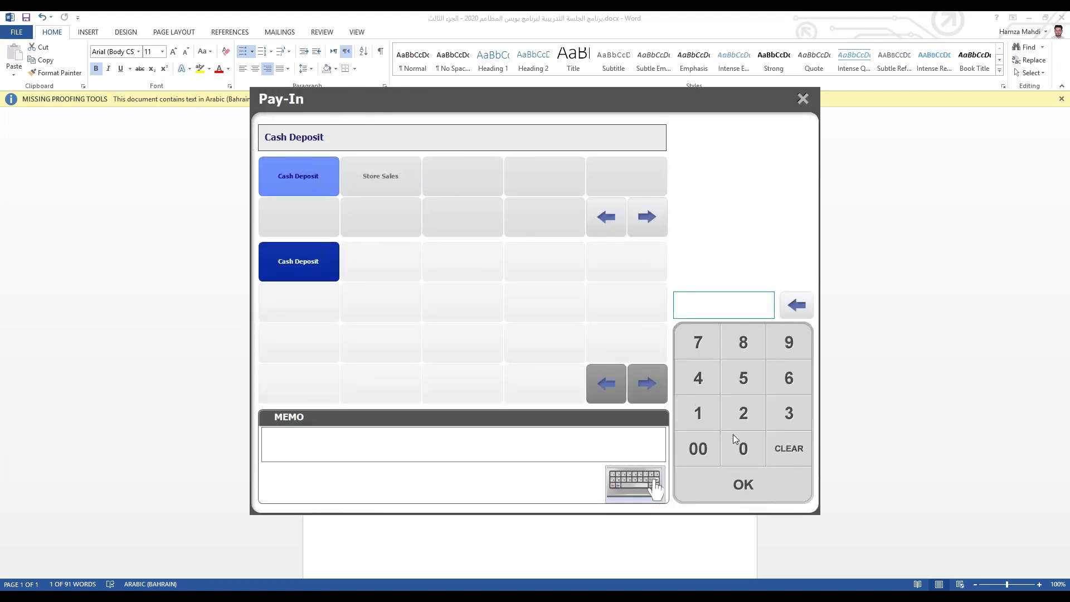
pyautogui.click(744, 413)
pyautogui.tripleClick(754, 450)
pyautogui.doubleClick(754, 449)
pyautogui.click(750, 478)
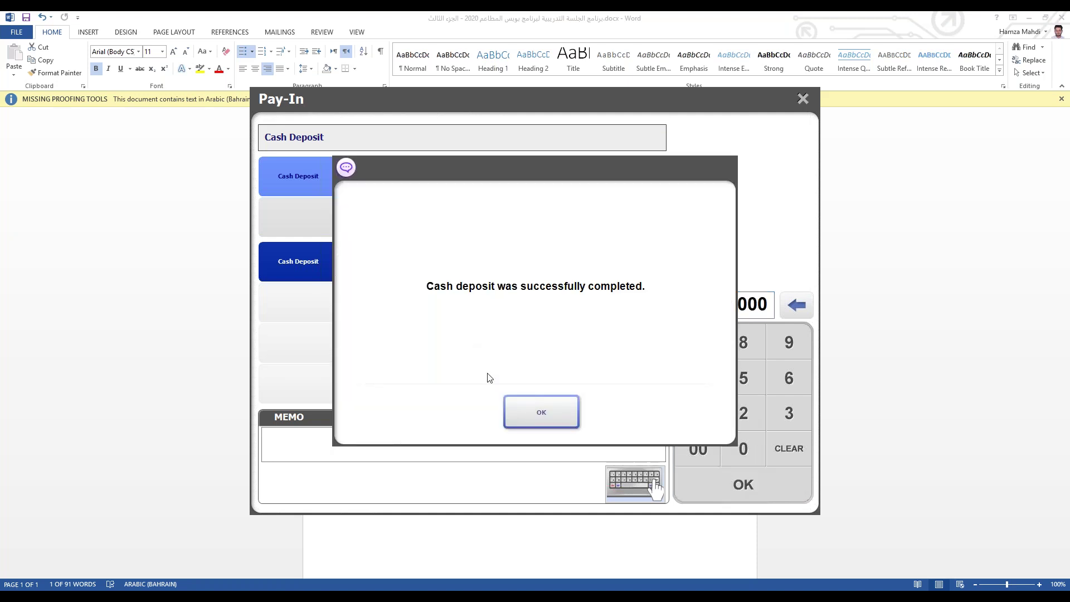
pyautogui.click(523, 412)
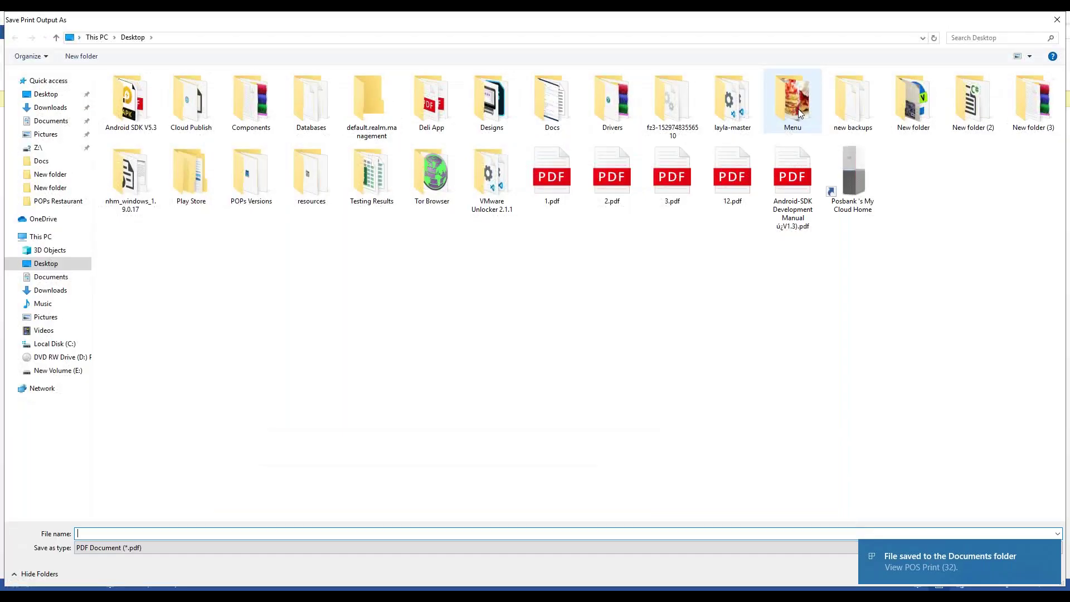
pyautogui.click(1055, 21)
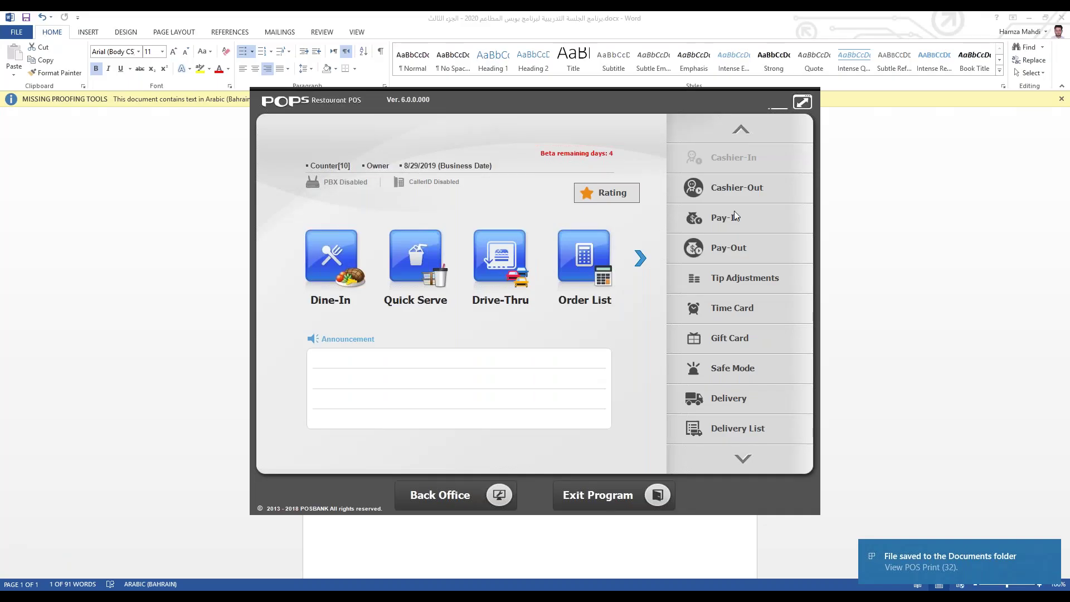
# Step: Open the Pay-Out screen and browse its Cash Withdrawal and Sales Promotion Expense categories
pyautogui.click(745, 239)
pyautogui.click(286, 182)
pyautogui.click(390, 214)
# Step: Record a 27.900 Cash Withdrawal pay-out, then go to the Back Office management page
pyautogui.click(315, 192)
pyautogui.click(309, 262)
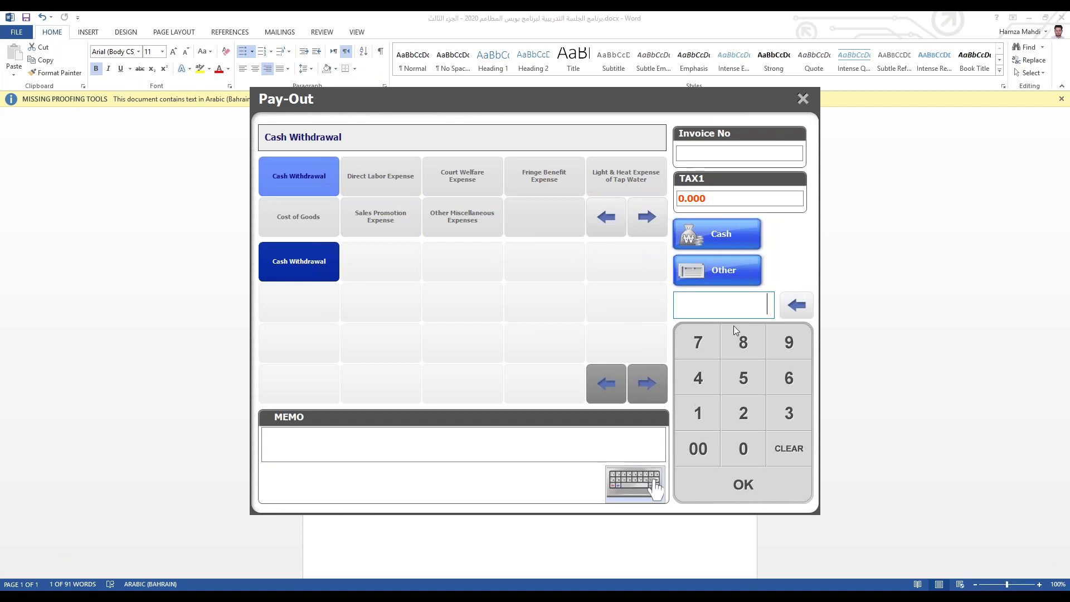
pyautogui.write('2')
pyautogui.write('7.9')
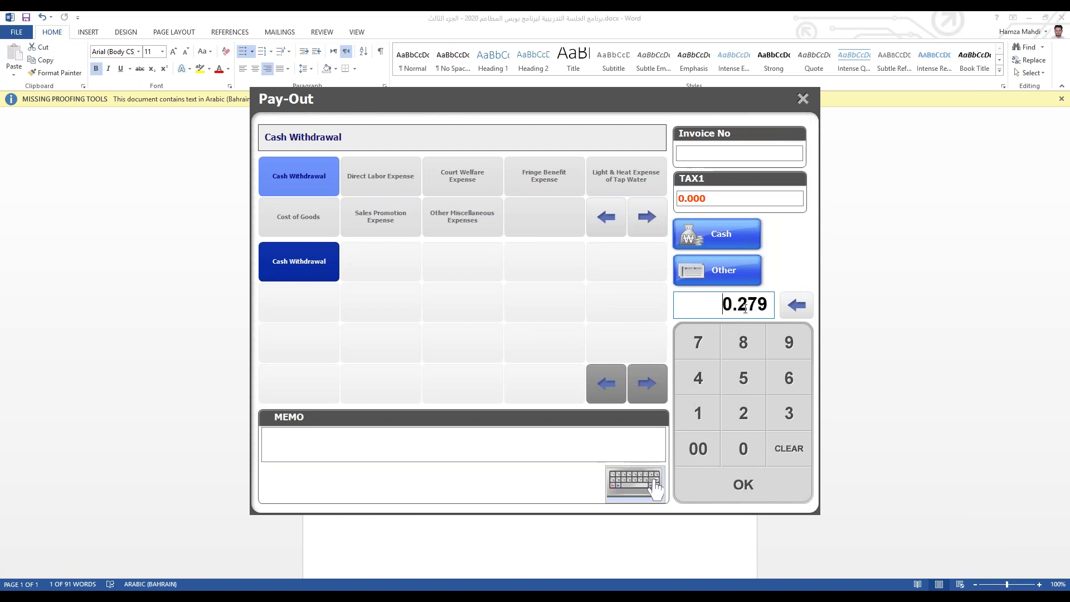
pyautogui.write('00')
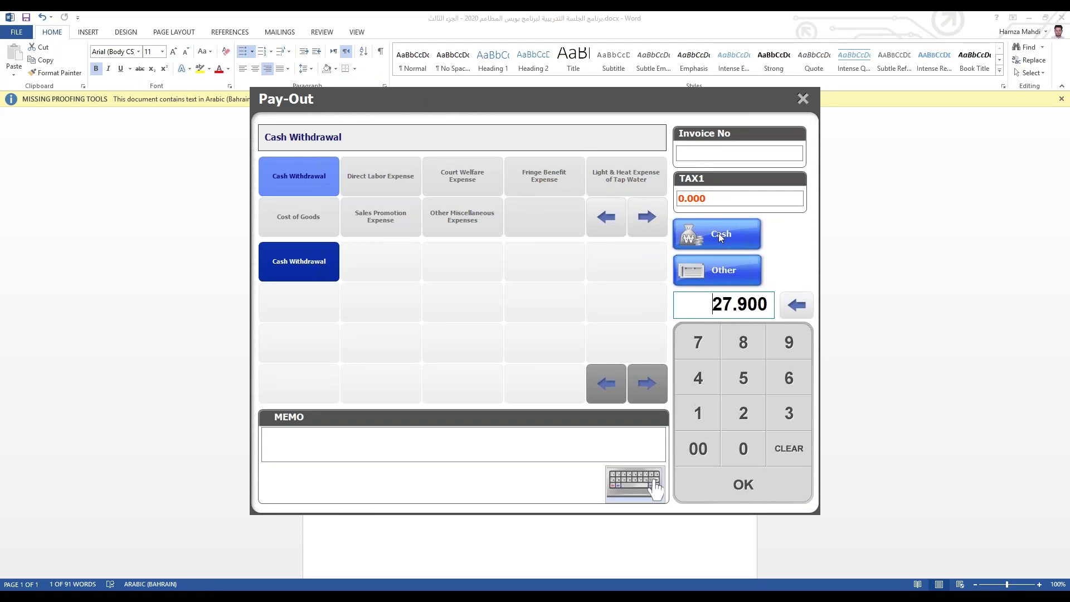
pyautogui.click(752, 478)
pyautogui.click(543, 412)
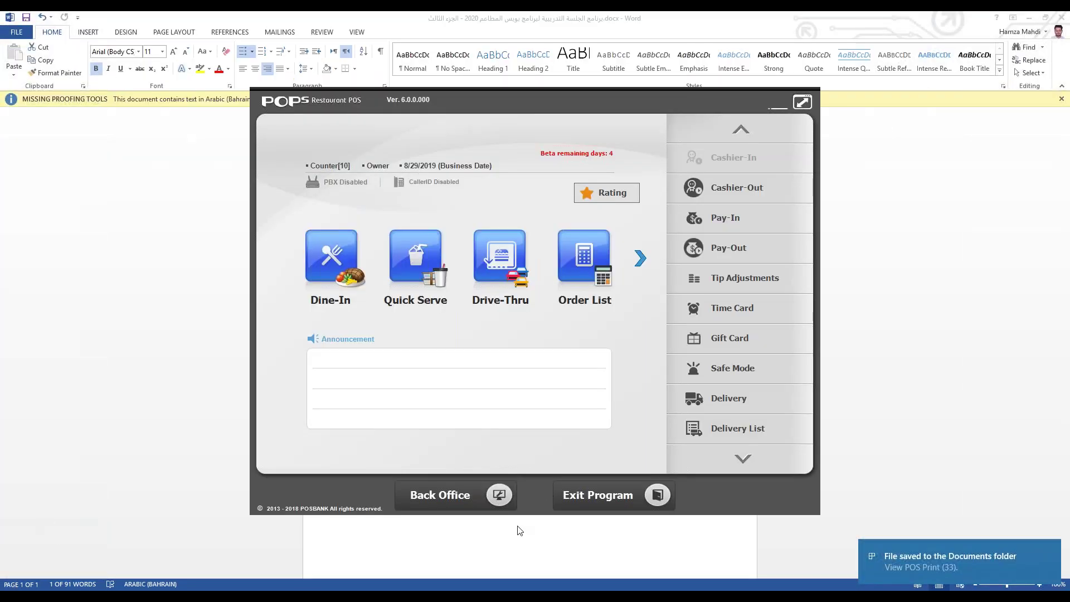
pyautogui.click(446, 485)
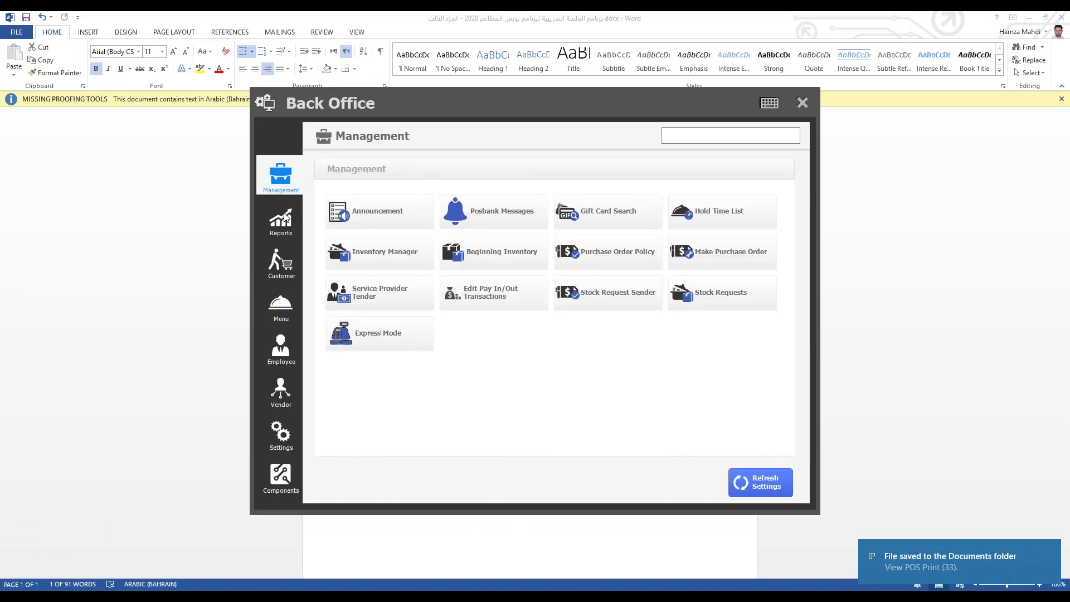
# Step: In Edit Pay In/Out Transactions, change the cash deposit amount from 200.000 to 100.000
pyautogui.click(468, 295)
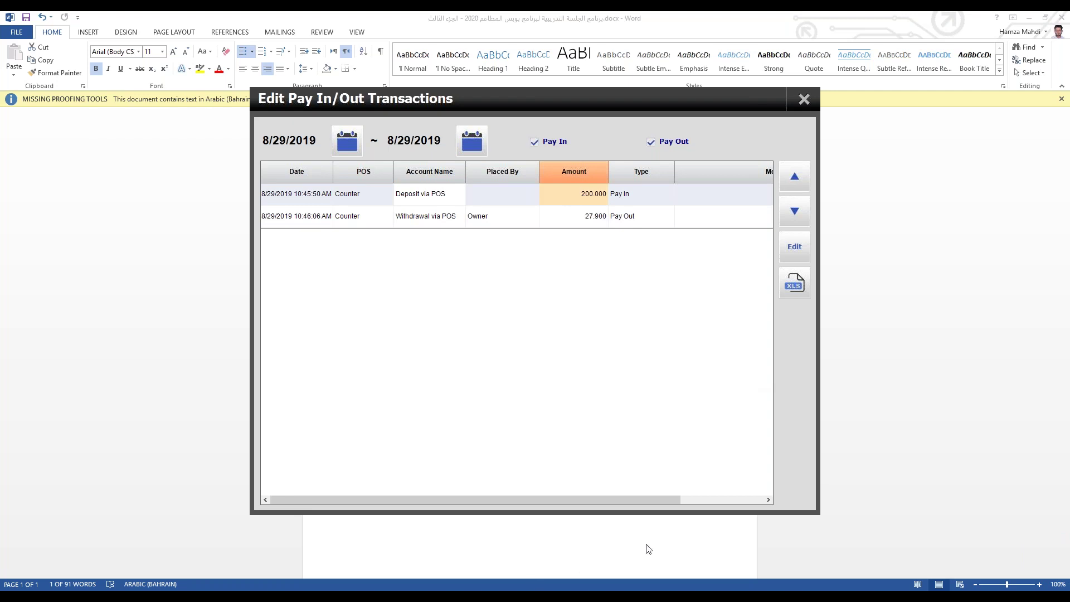
pyautogui.moveTo(640, 502); pyautogui.dragTo(296, 401)
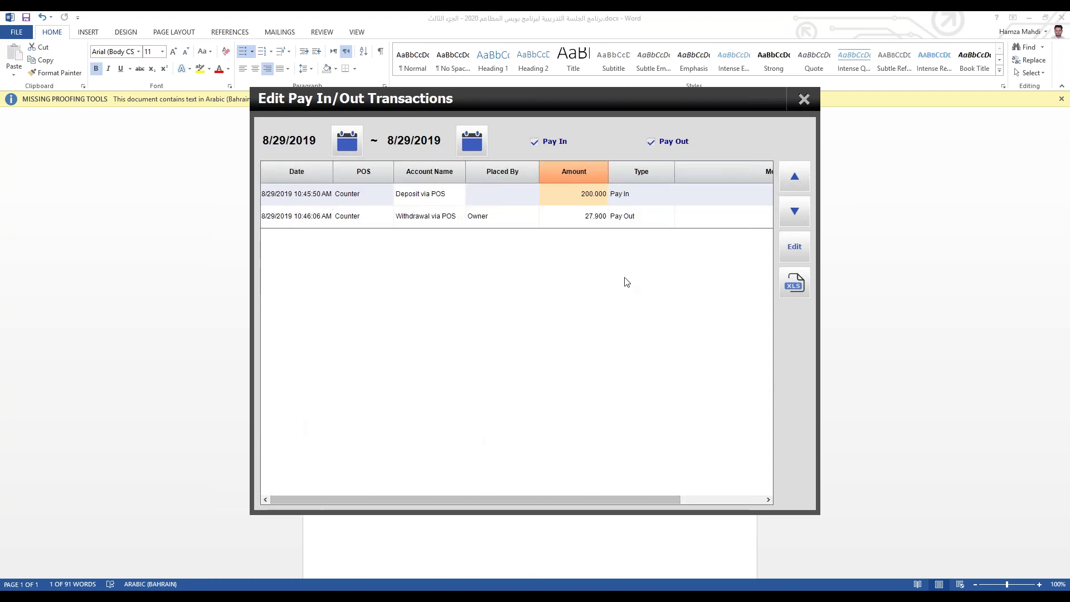
pyautogui.click(796, 244)
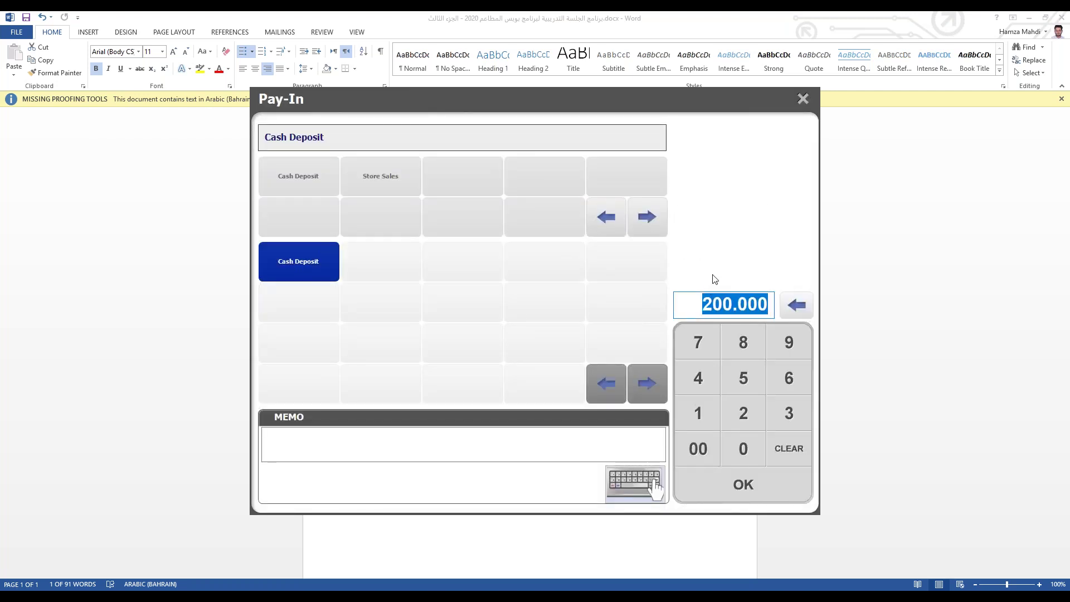
pyautogui.write('20000.01')
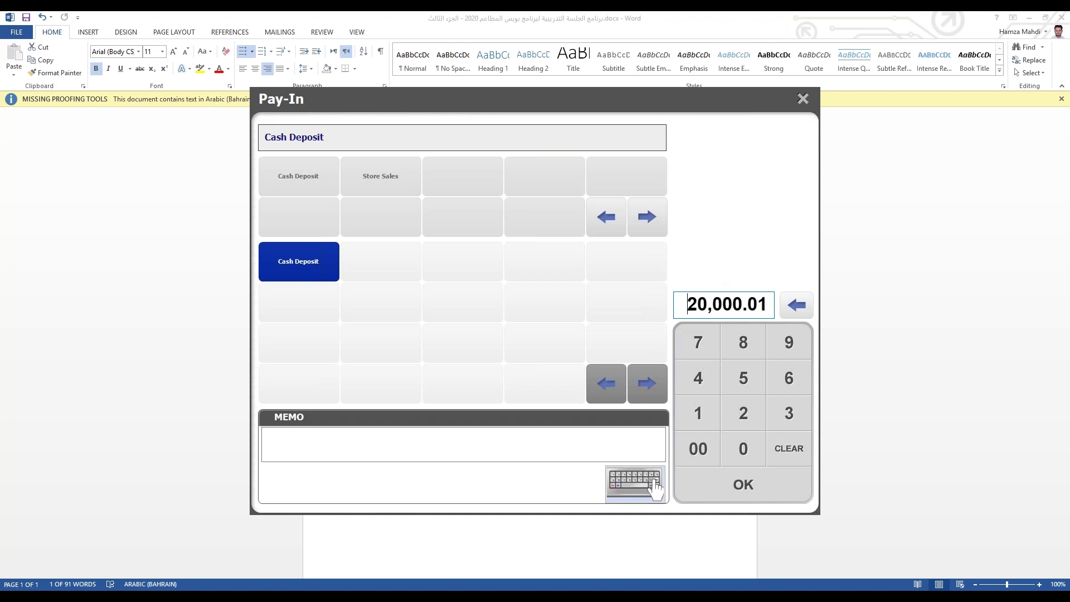
pyautogui.press('BackSpace')
pyautogui.press('BackSpace')
pyautogui.press('BackSpace')
pyautogui.press('BackSpace')
pyautogui.press('BackSpace')
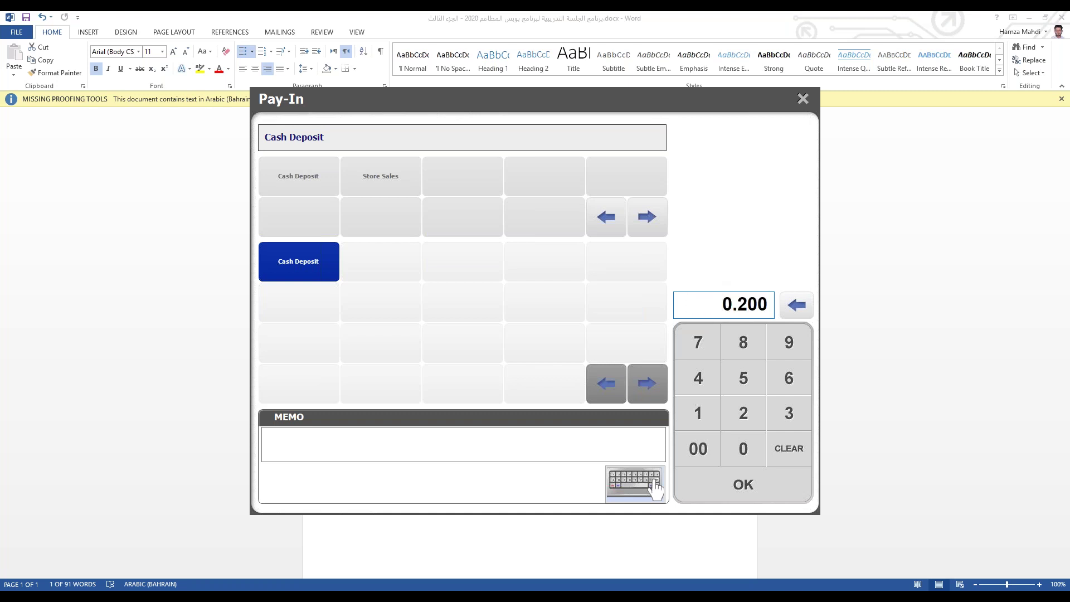
pyautogui.press('BackSpace')
pyautogui.press('BackSpace')
pyautogui.write('100000')
pyautogui.press('Return')
pyautogui.press('Return')
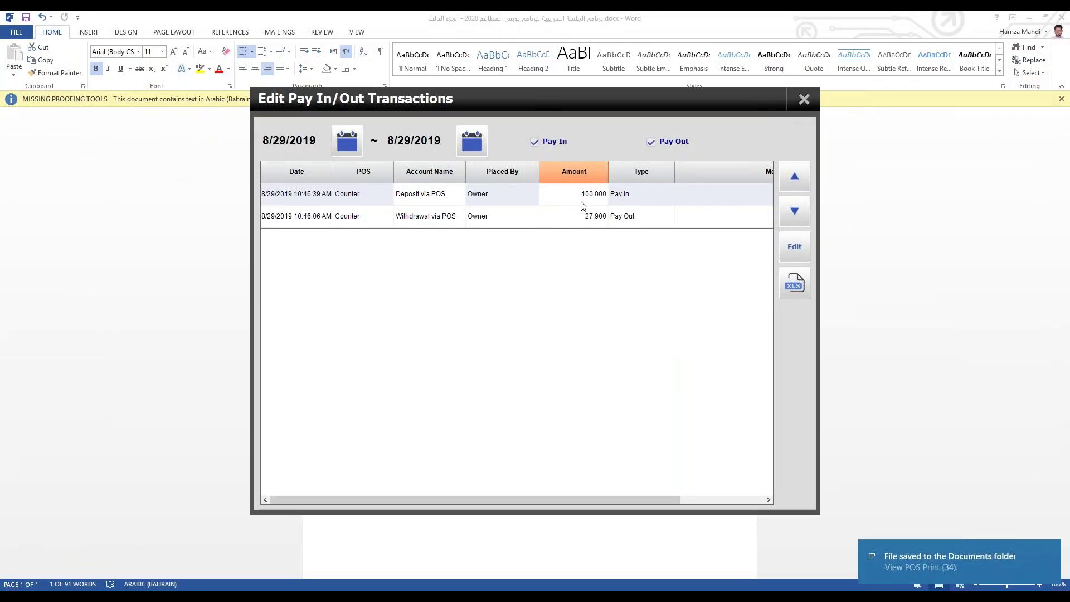
# Step: Open the 27.900 withdrawal transaction, leave it unchanged, and close the transactions list
pyautogui.click(577, 214)
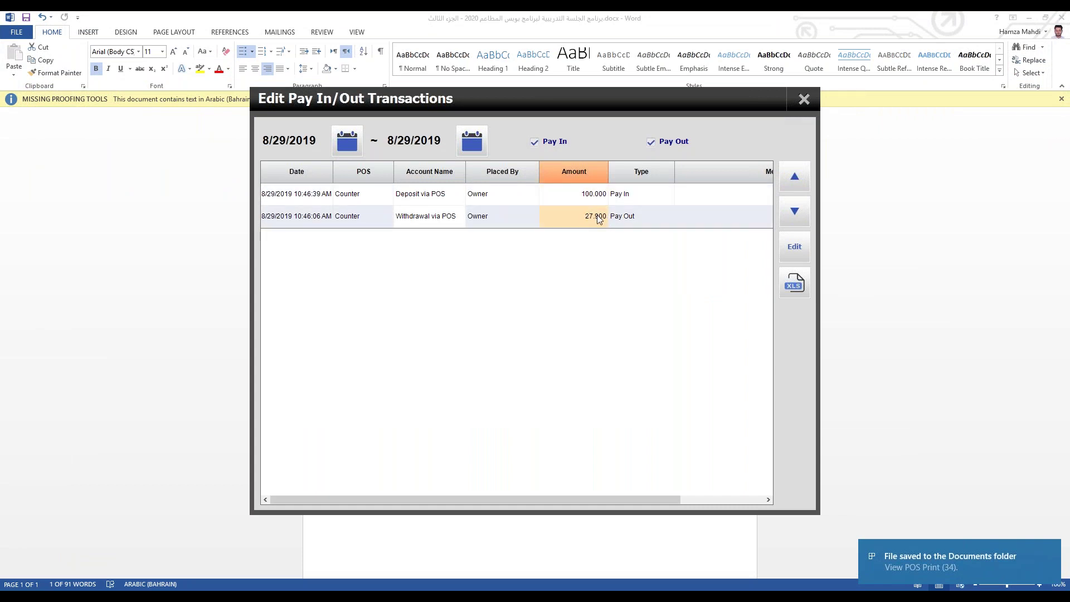
pyautogui.click(785, 259)
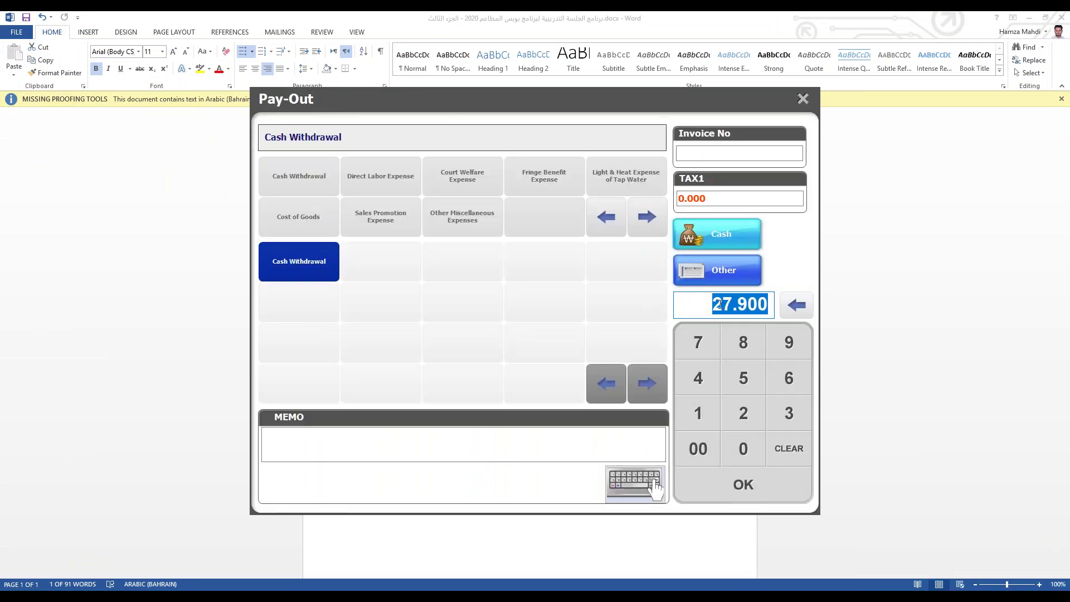
pyautogui.click(803, 99)
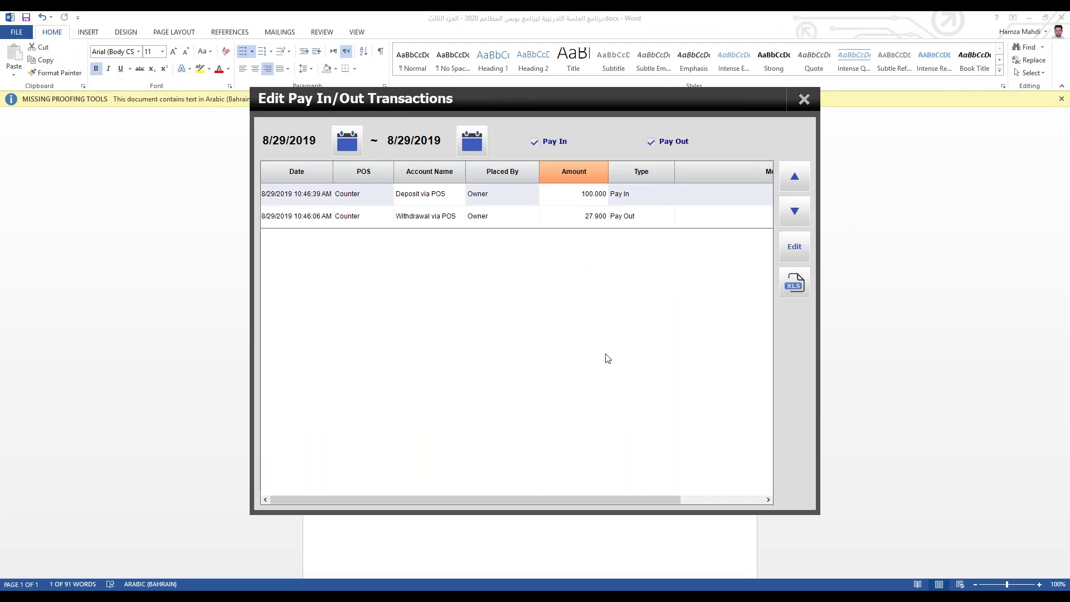
pyautogui.click(804, 100)
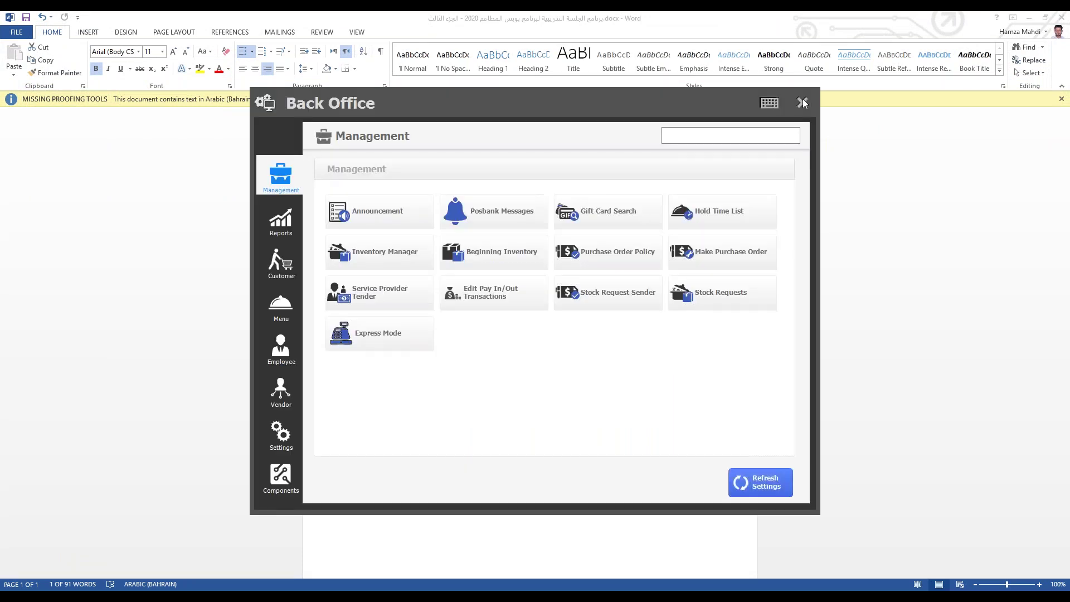
# Step: Recheck the transactions list, close Back Office, and briefly view the Quick Serve ordering screen
pyautogui.click(479, 308)
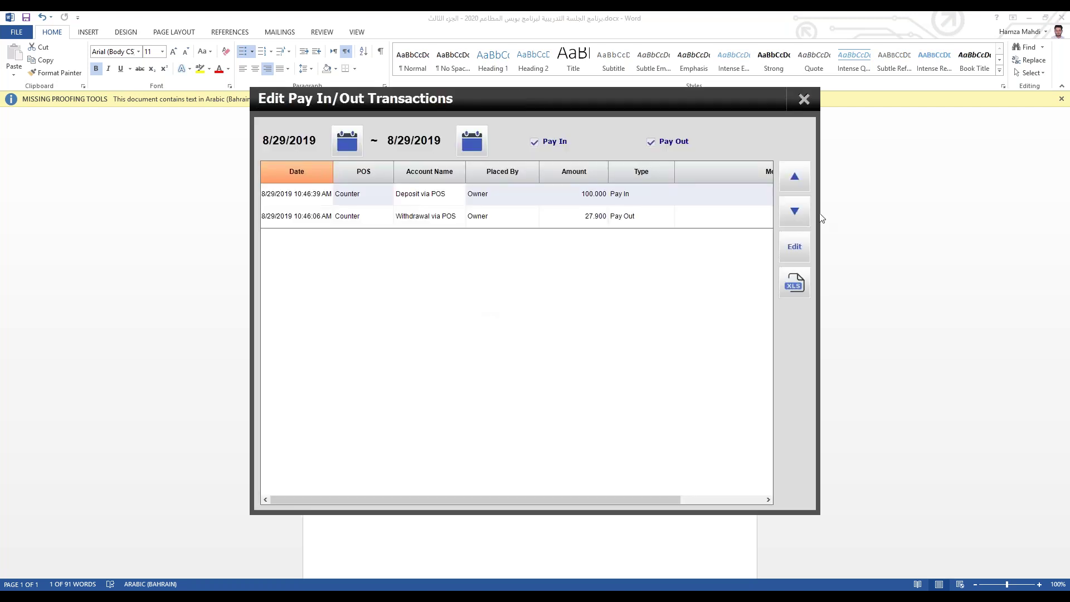
pyautogui.click(807, 105)
pyautogui.click(803, 103)
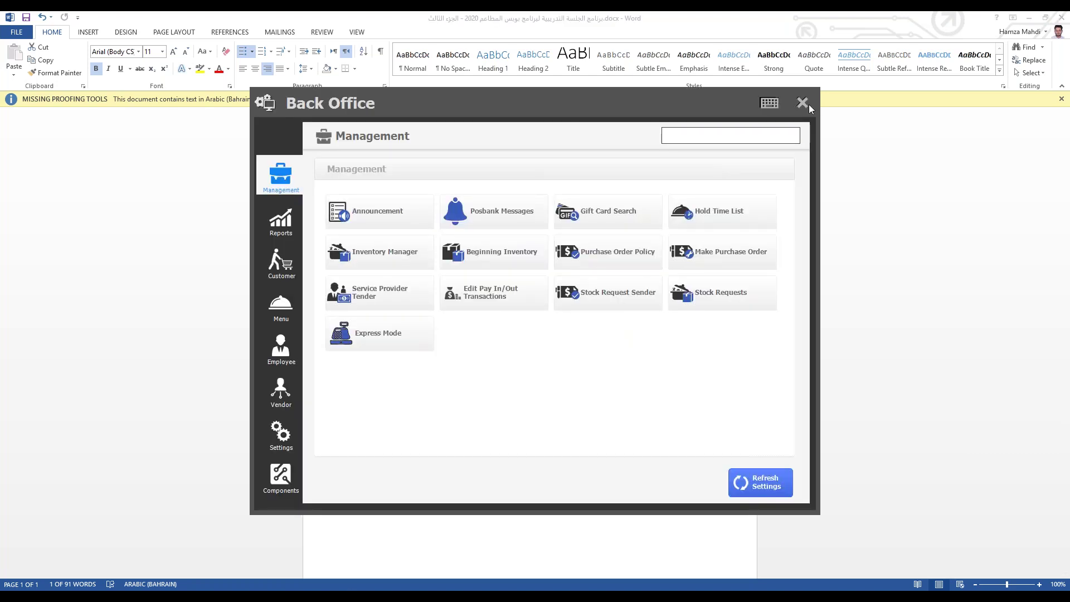
pyautogui.click(806, 104)
pyautogui.click(395, 281)
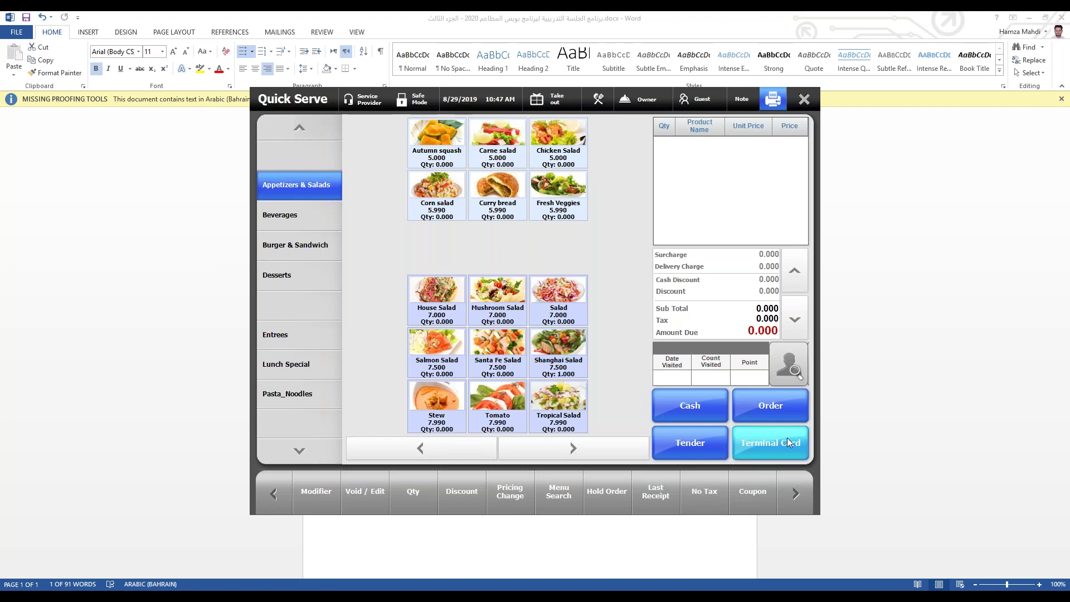
pyautogui.click(804, 99)
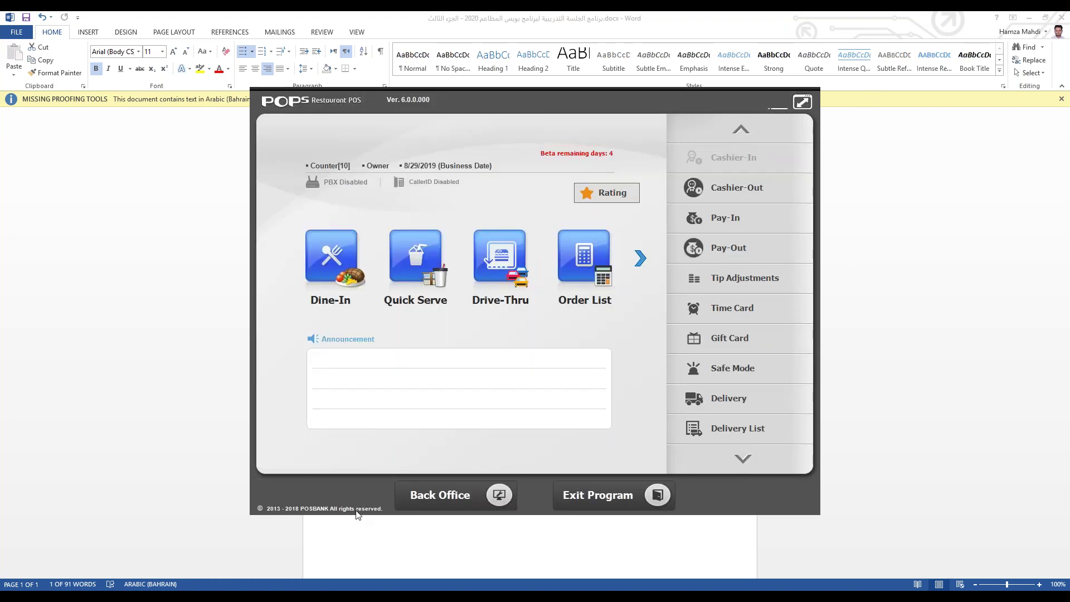
# Step: Go to Settings > Screen Design > Function Button Screen and show the Order Screen buttons
pyautogui.click(399, 486)
pyautogui.click(282, 435)
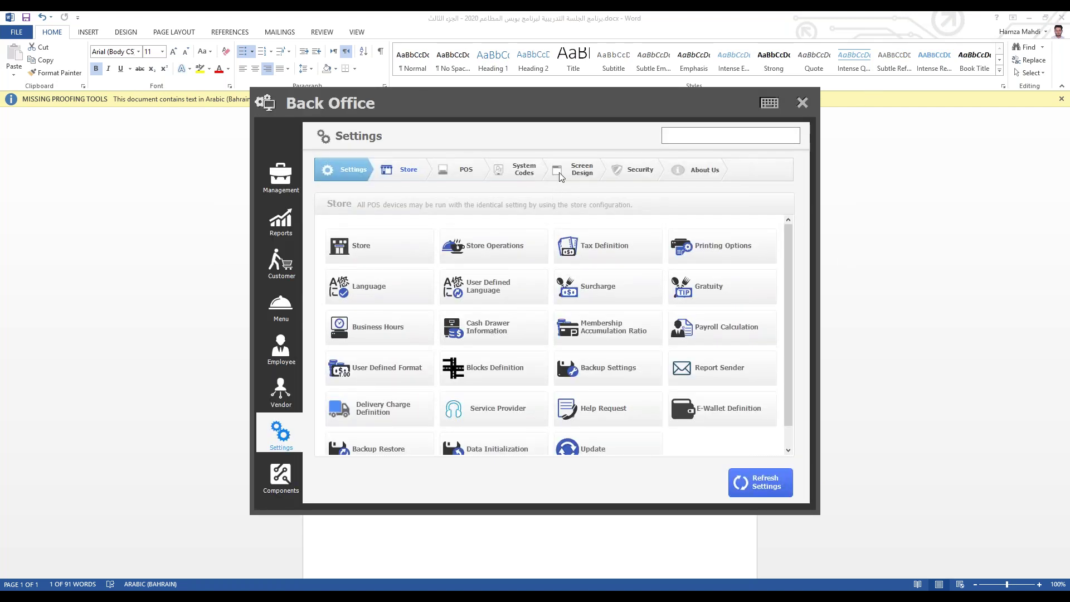
pyautogui.click(576, 170)
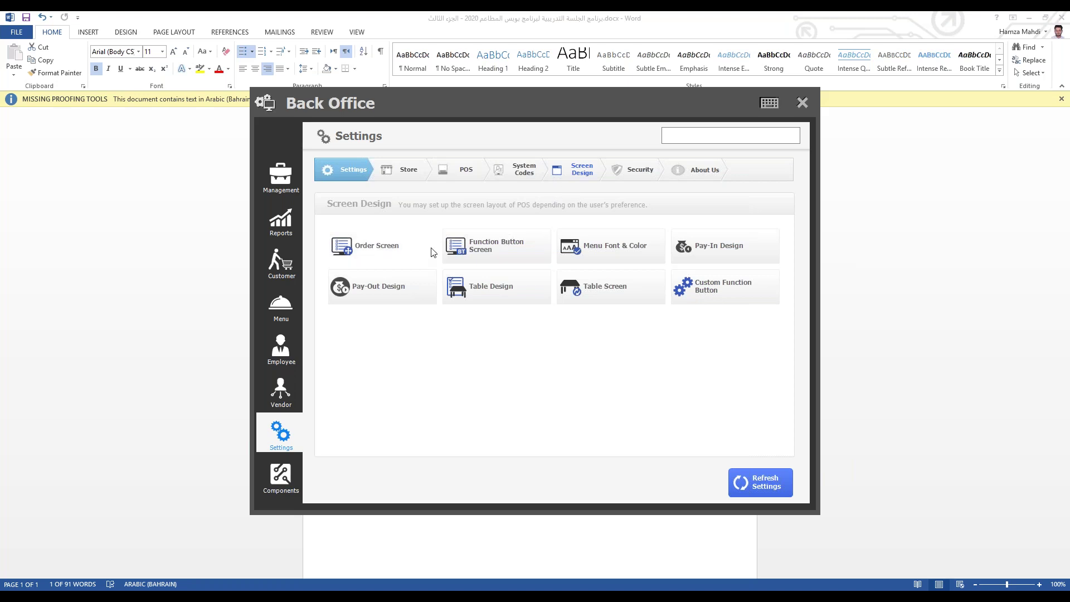
pyautogui.click(367, 247)
pyautogui.click(805, 99)
pyautogui.click(501, 248)
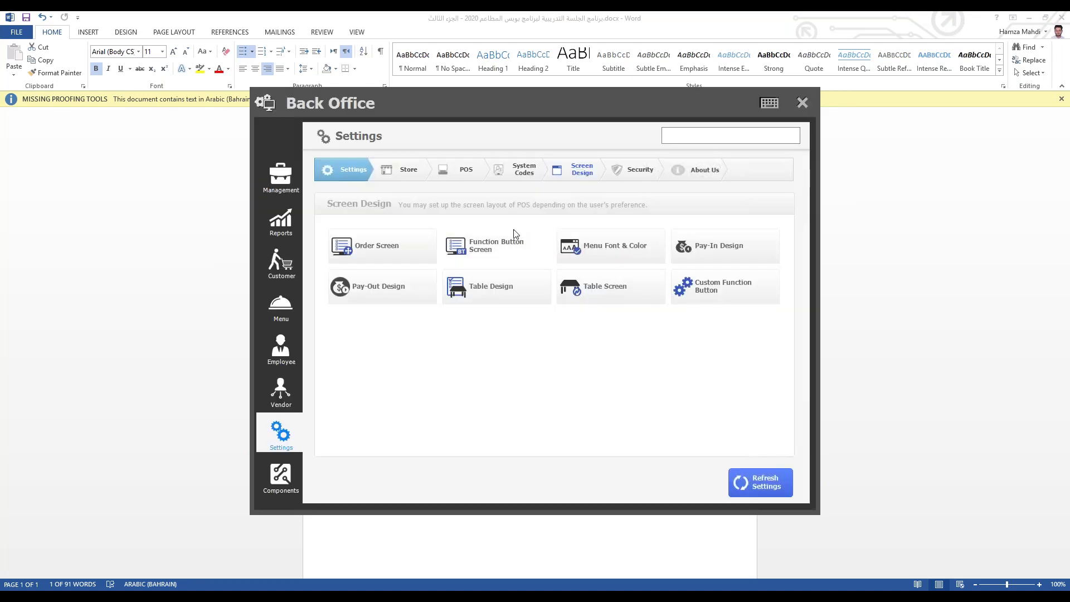
pyautogui.click(475, 133)
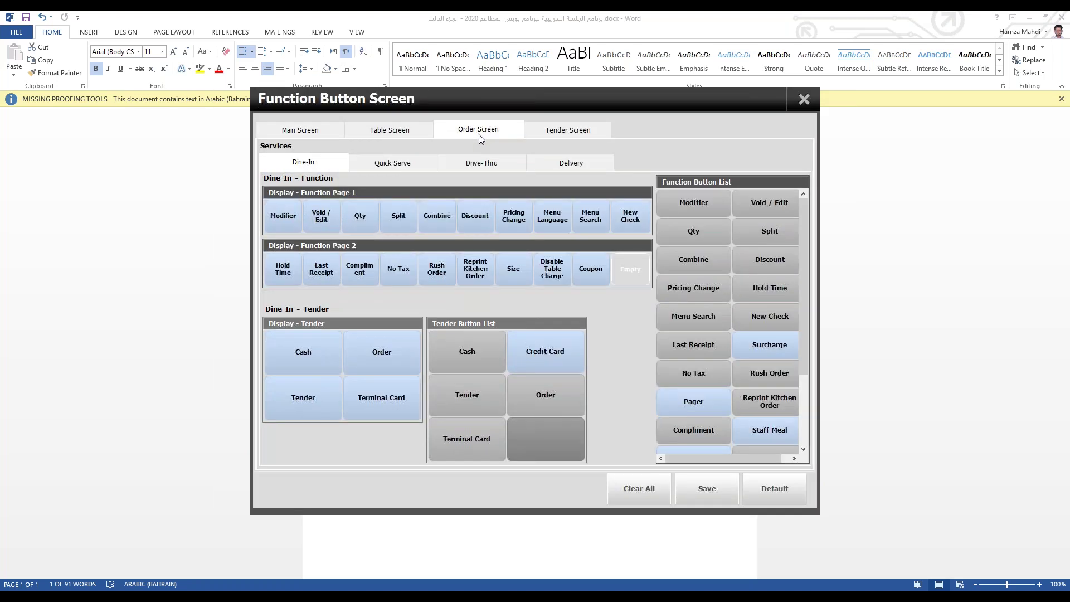
# Step: Put Terminal Card into the empty Dine-In tender slot, save the layout, and close Function Button Screen
pyautogui.click(377, 397)
pyautogui.click(550, 357)
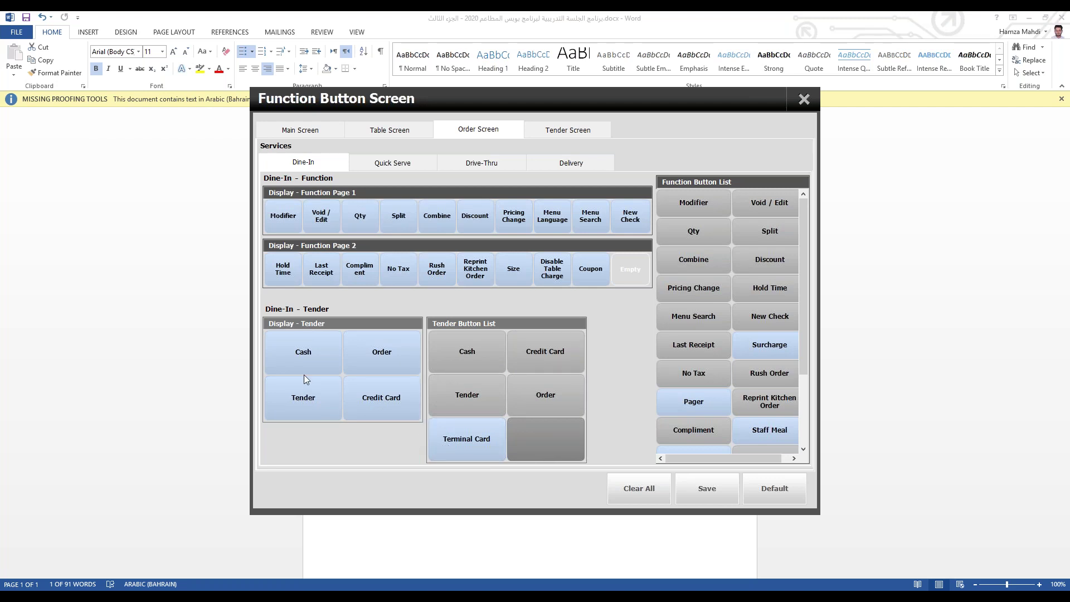
pyautogui.click(390, 413)
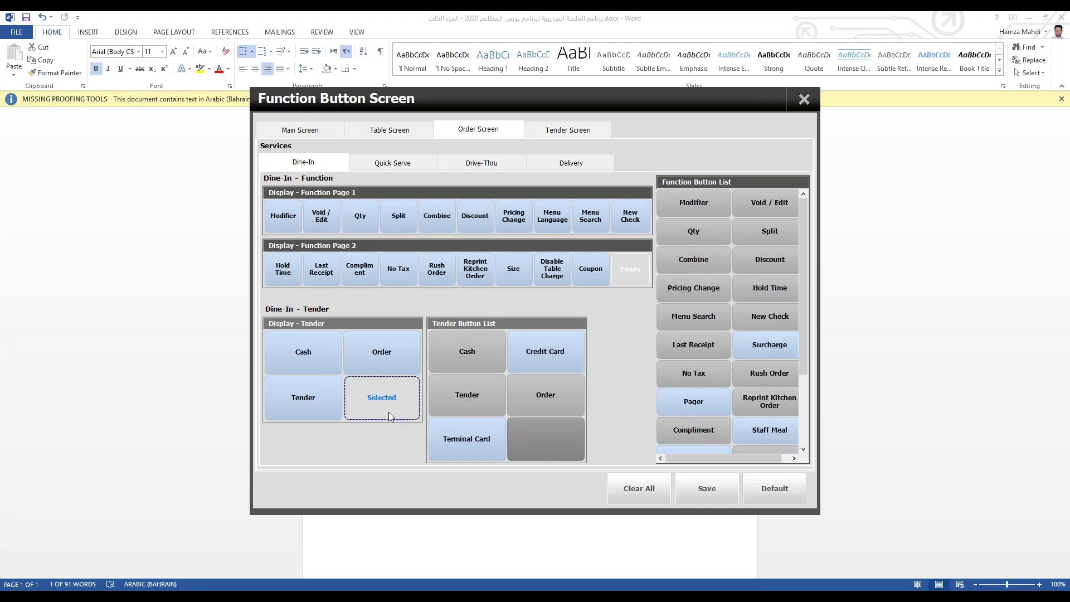
pyautogui.click(465, 442)
pyautogui.click(700, 493)
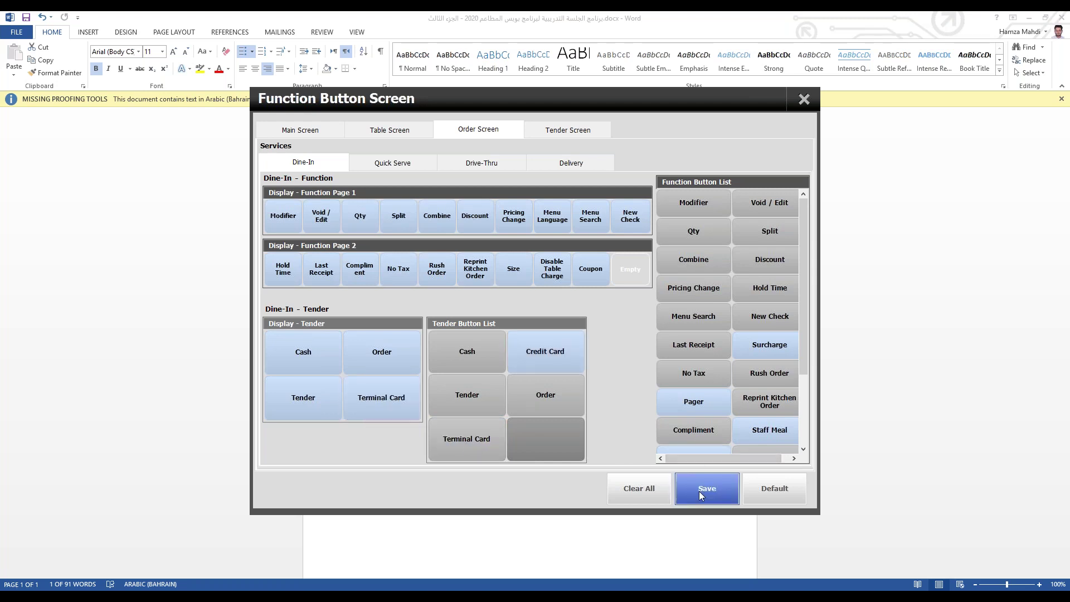
pyautogui.click(545, 419)
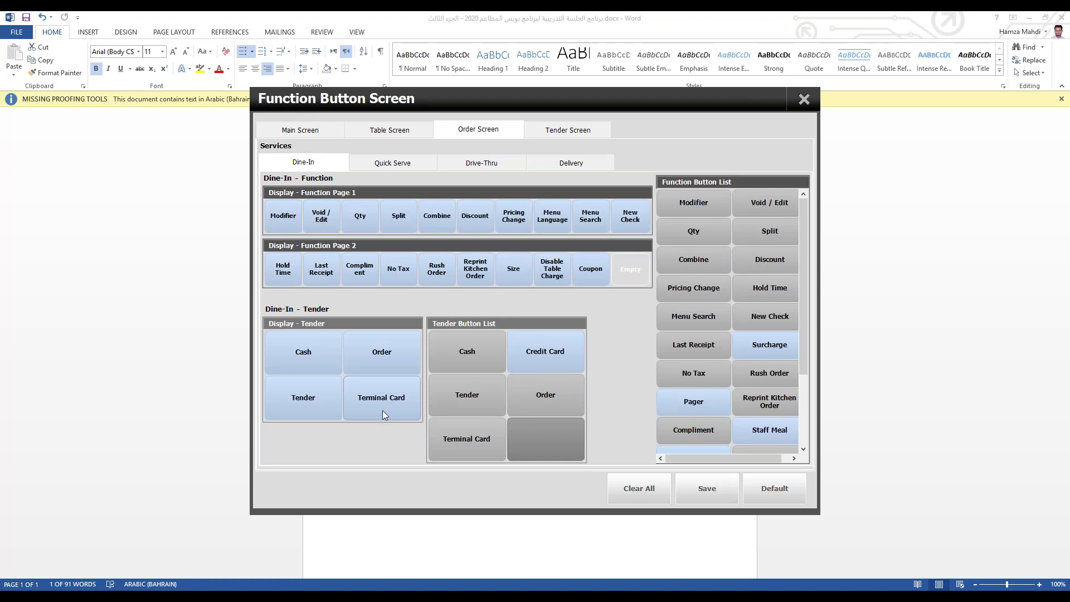
pyautogui.click(804, 100)
# Step: Check the new Terminal Card tender on the Quick Serve screen, then reopen Back Office
pyautogui.click(802, 104)
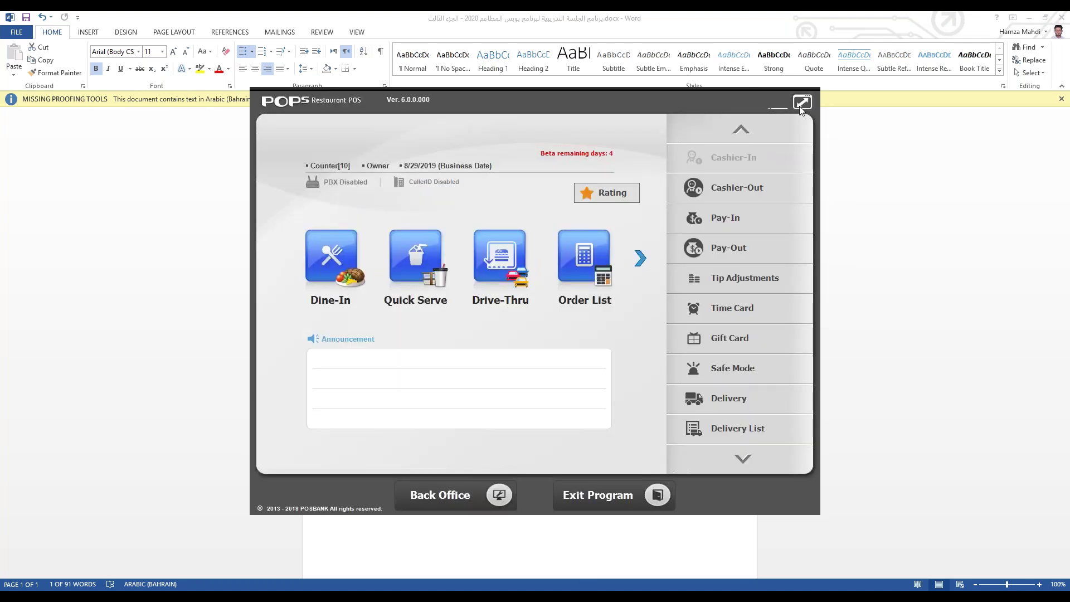
pyautogui.click(390, 270)
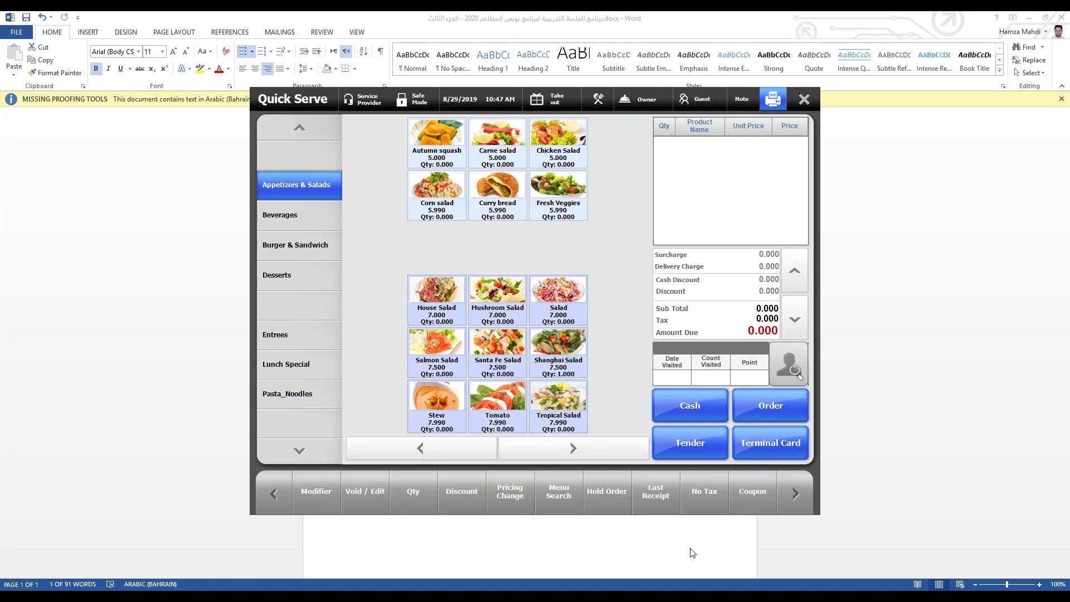
pyautogui.click(804, 99)
pyautogui.click(449, 494)
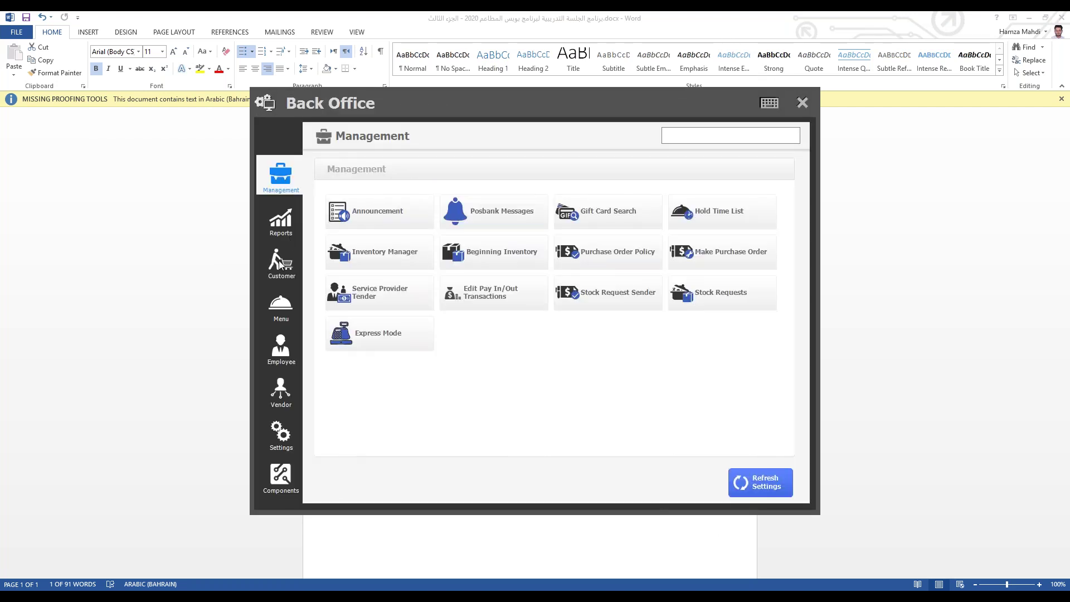
# Step: Review the Owner's Access Info and Employee Info in Employee Registration, then minimize Back Office
pyautogui.click(279, 354)
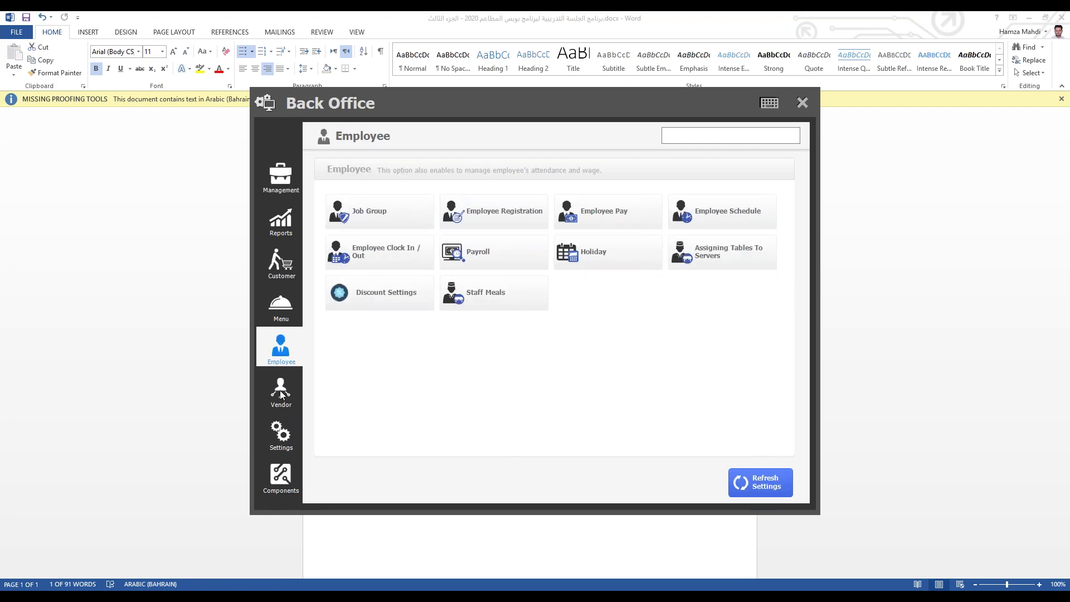
pyautogui.hotkey('alt', 'F4')
pyautogui.click(493, 216)
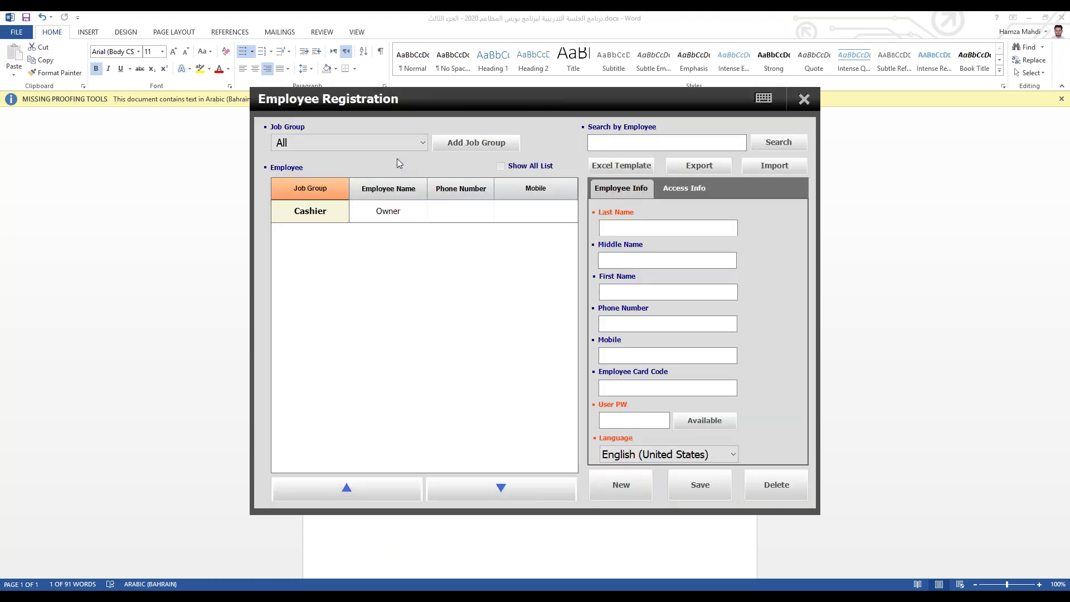
pyautogui.click(396, 215)
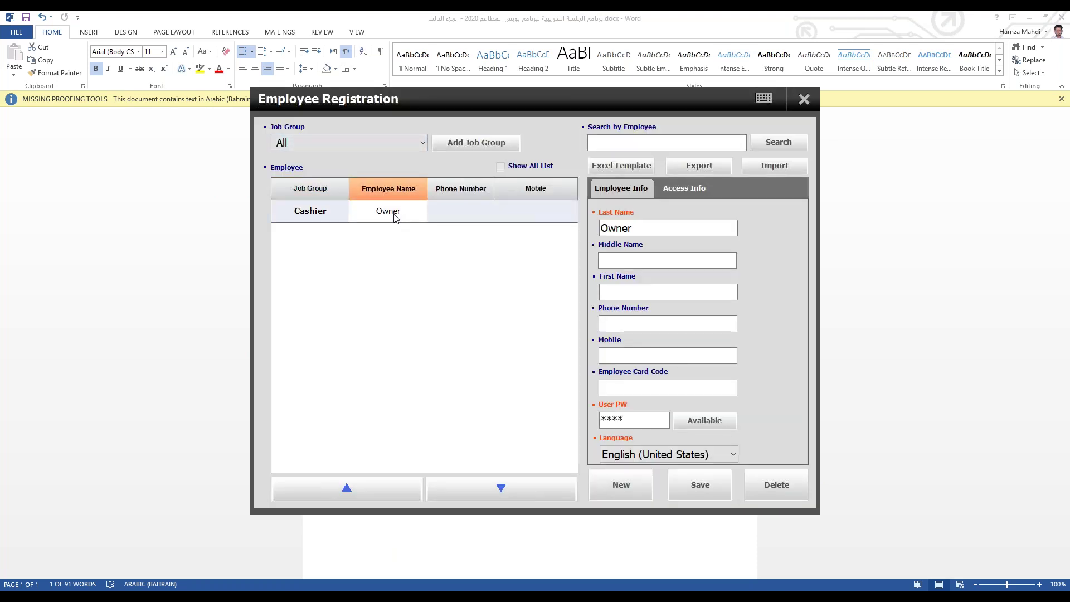
pyautogui.click(702, 194)
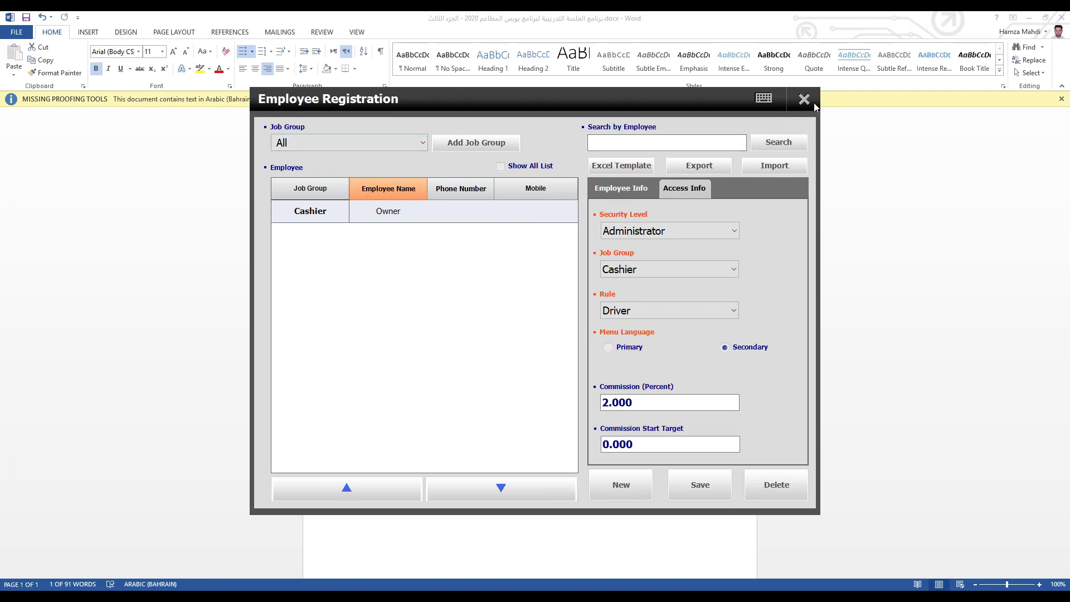
pyautogui.click(621, 189)
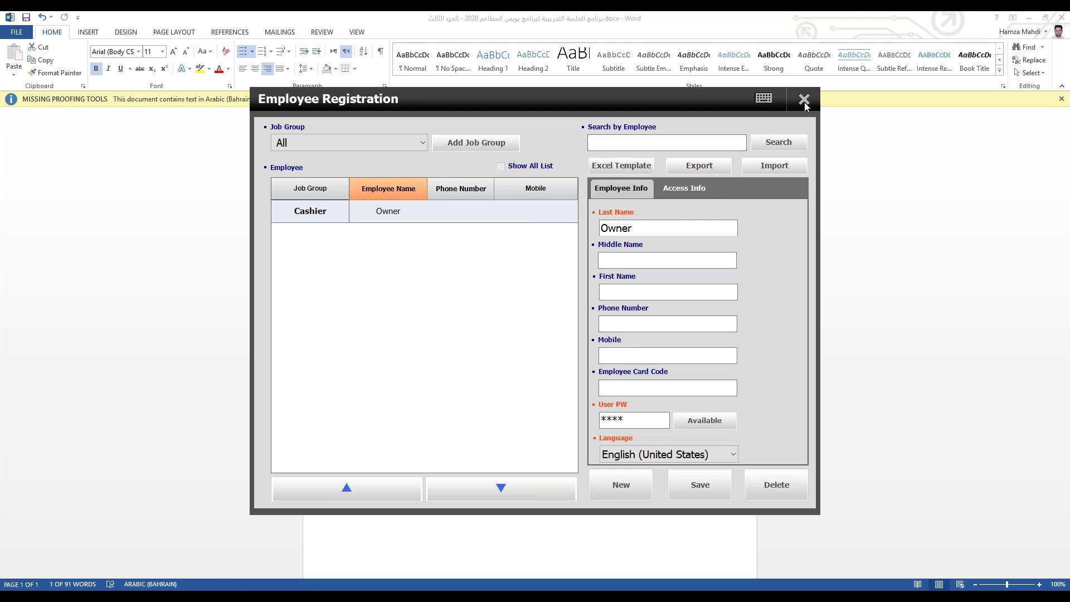
pyautogui.click(804, 100)
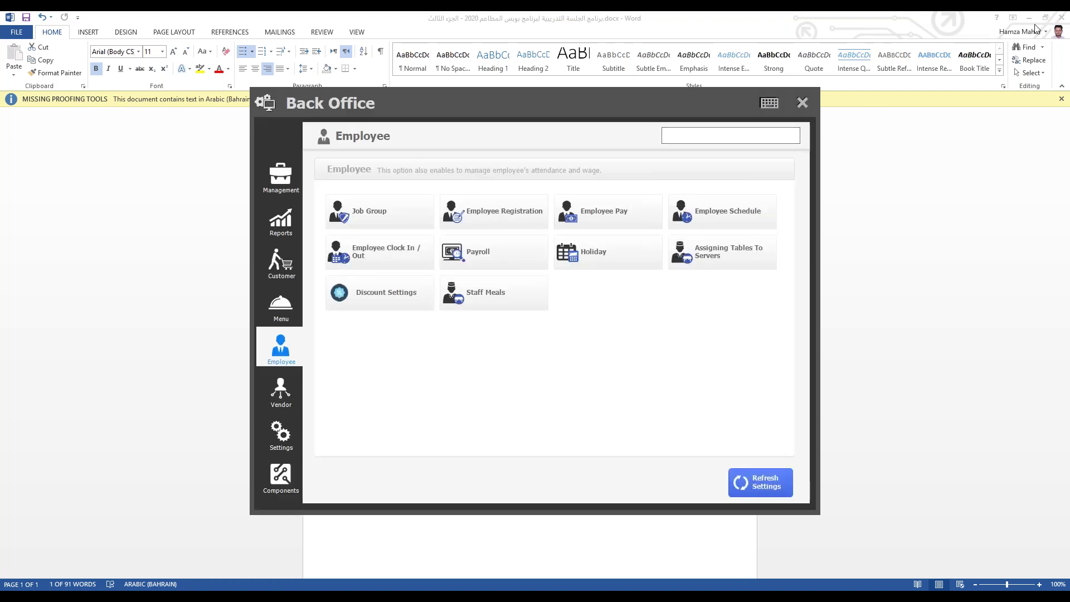
pyautogui.click(680, 14)
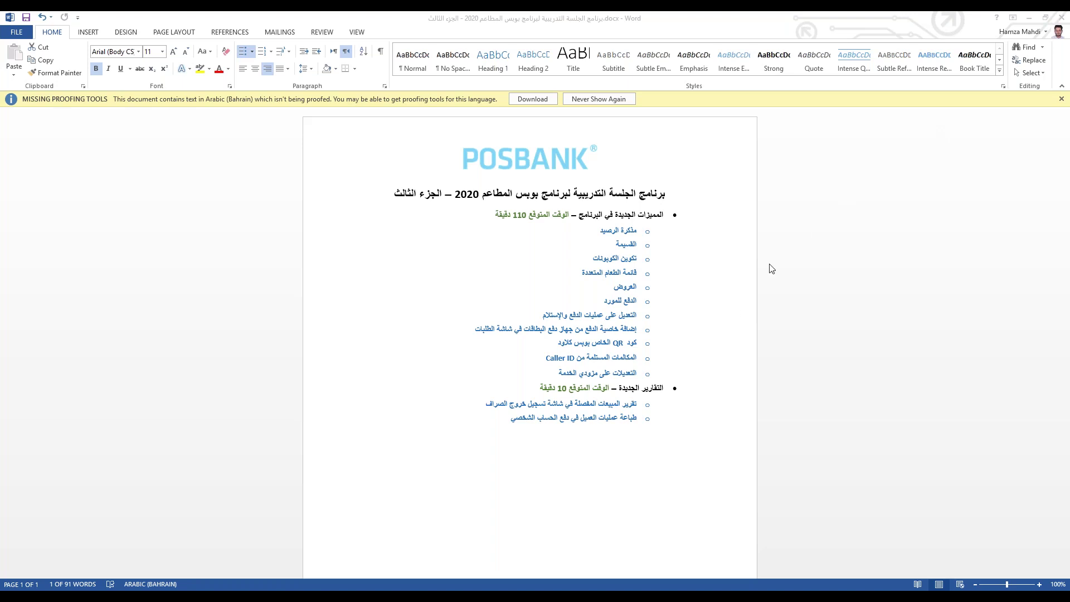
# Step: Restore Back Office and inspect Menu Registration's Additional Info and Kitchen Alias fields before closing it
pyautogui.click(341, 552)
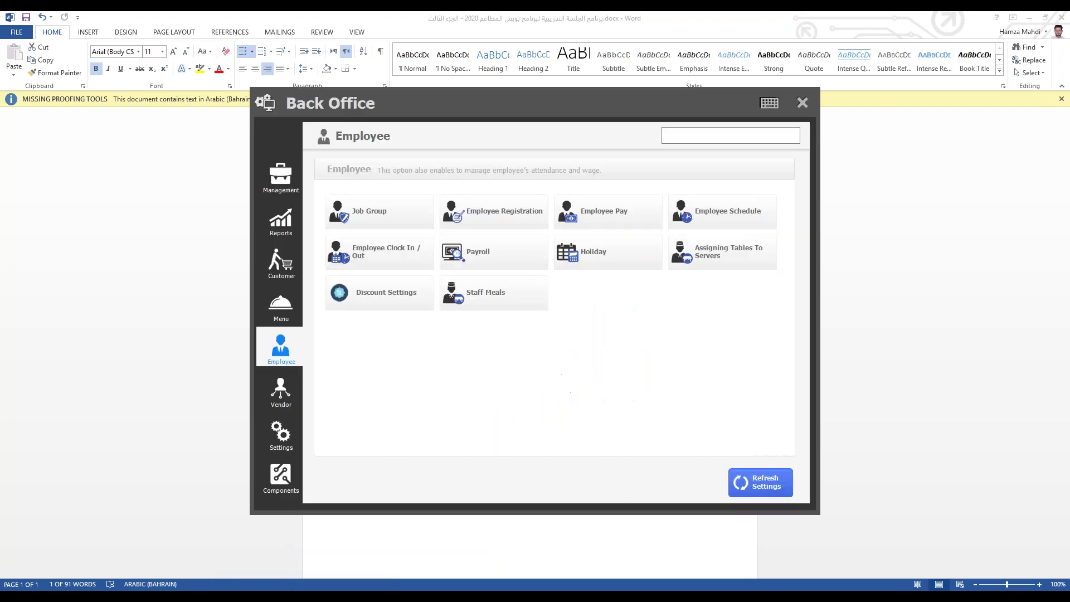
pyautogui.click(290, 189)
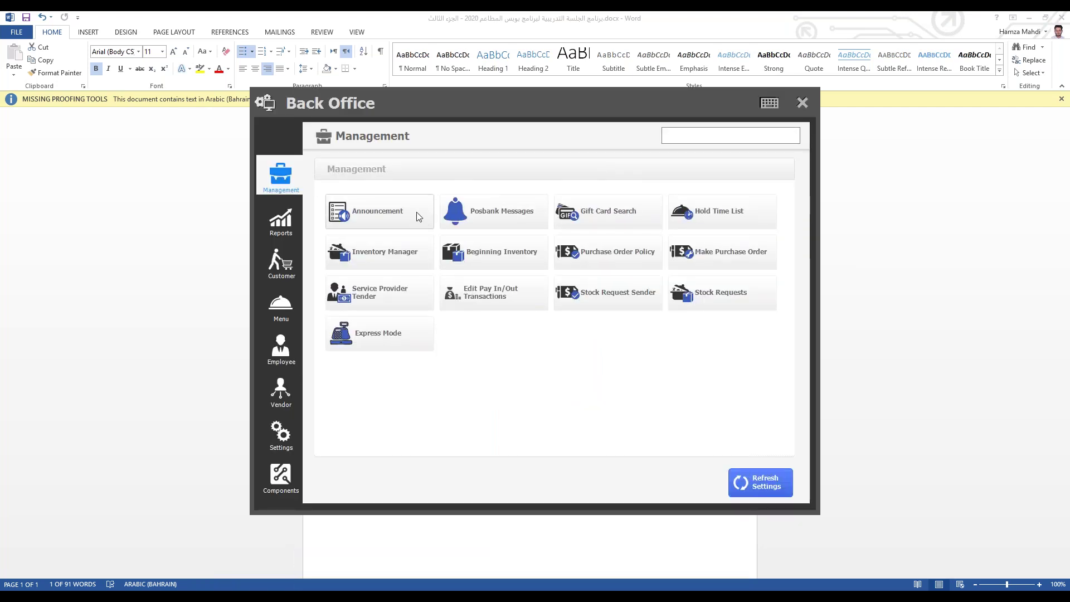
pyautogui.click(271, 317)
pyautogui.click(480, 211)
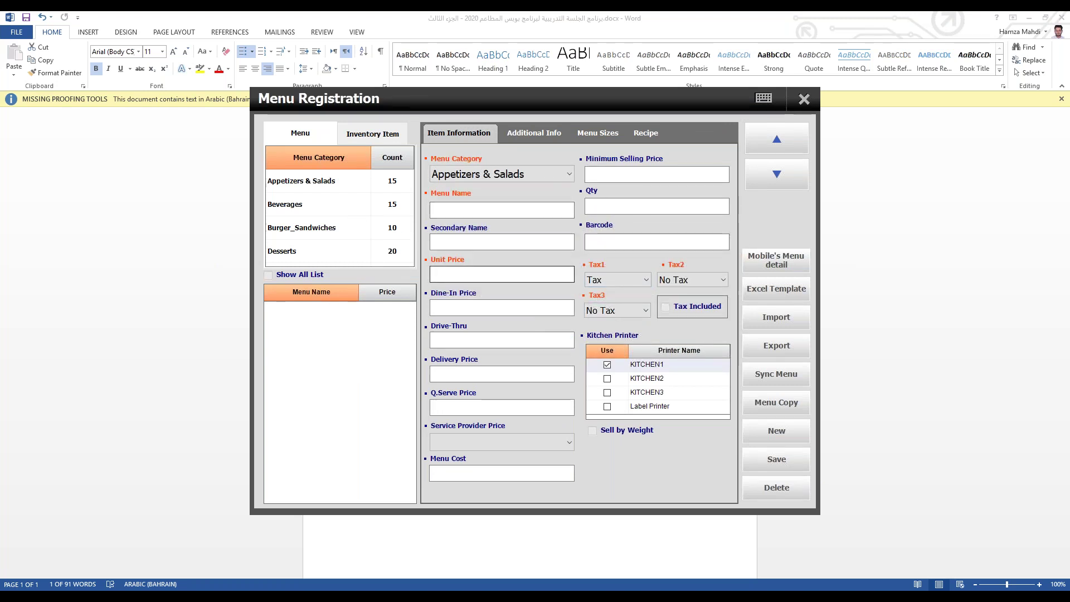
pyautogui.click(534, 133)
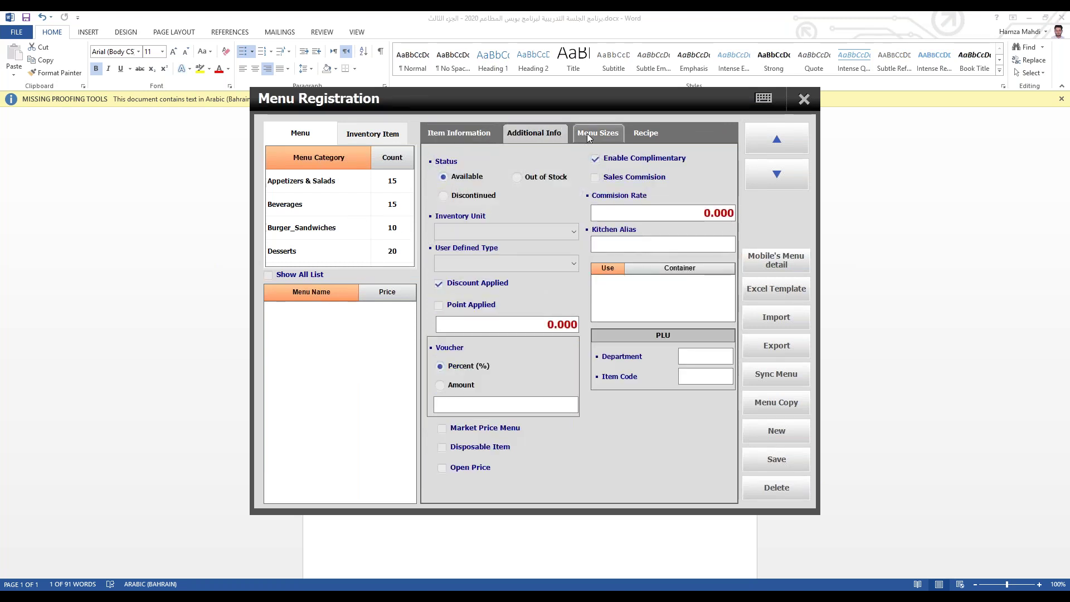
pyautogui.click(634, 243)
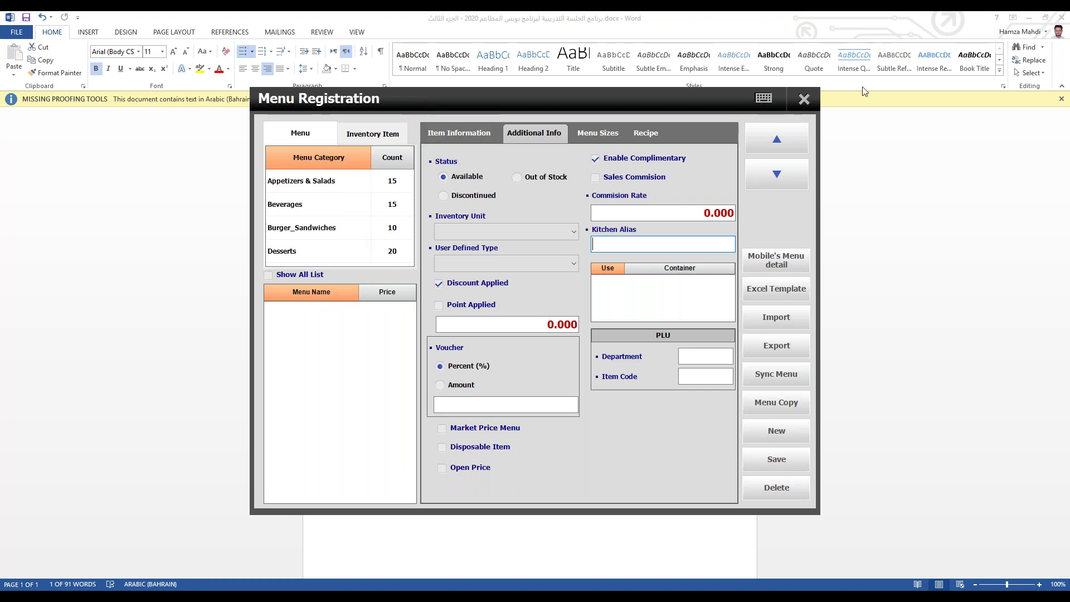
pyautogui.click(806, 100)
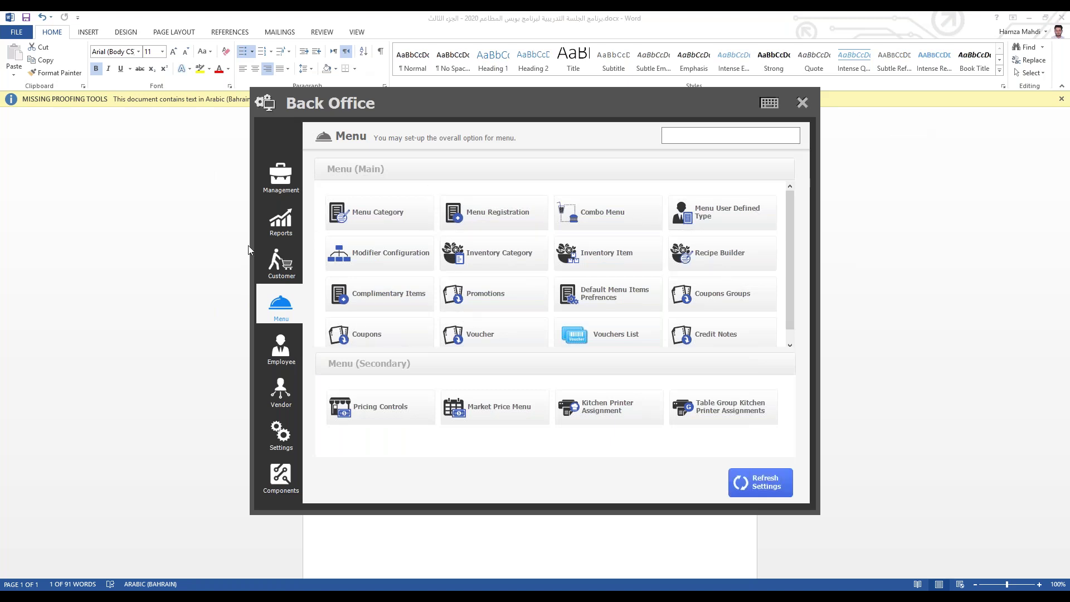
# Step: Open the Make Purchase Order window from Management, then close it
pyautogui.click(282, 193)
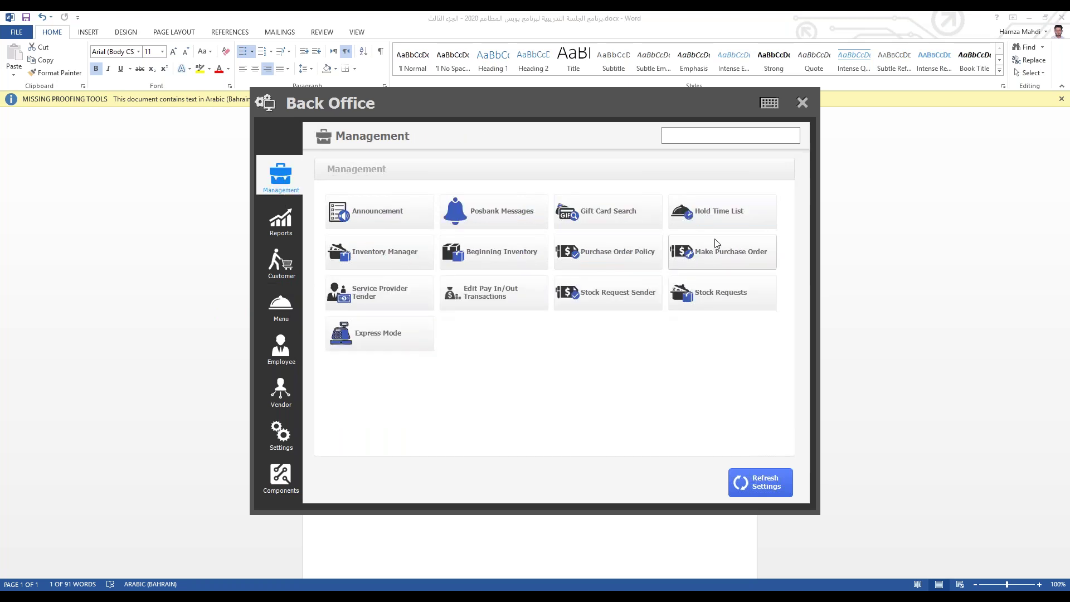
pyautogui.click(741, 253)
pyautogui.click(804, 99)
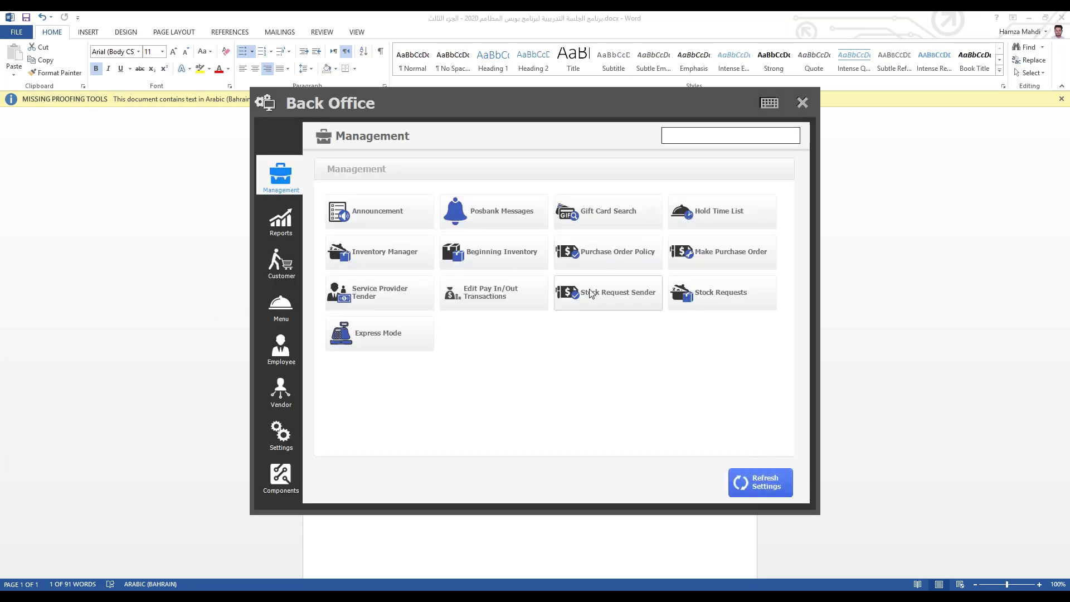
# Step: On the Vendor page, check the Vendor Group setup, then open Vendor Manager
pyautogui.click(280, 356)
pyautogui.click(281, 391)
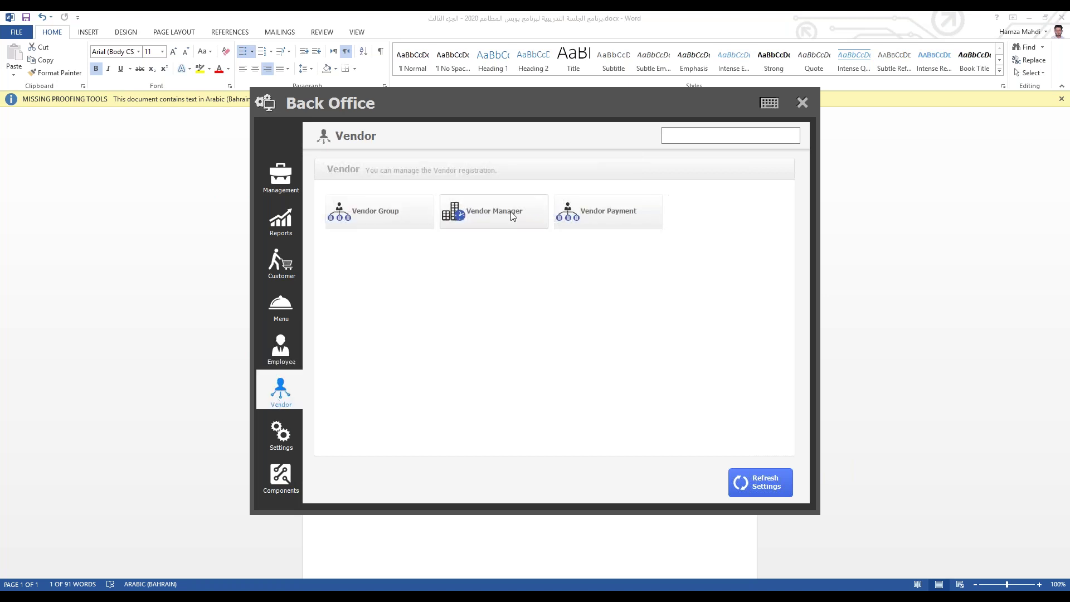
pyautogui.click(412, 223)
pyautogui.click(744, 149)
pyautogui.click(529, 217)
# Step: Create and save a new vendor named 'بائع الخضار', then close Vendor Manager
pyautogui.click(744, 379)
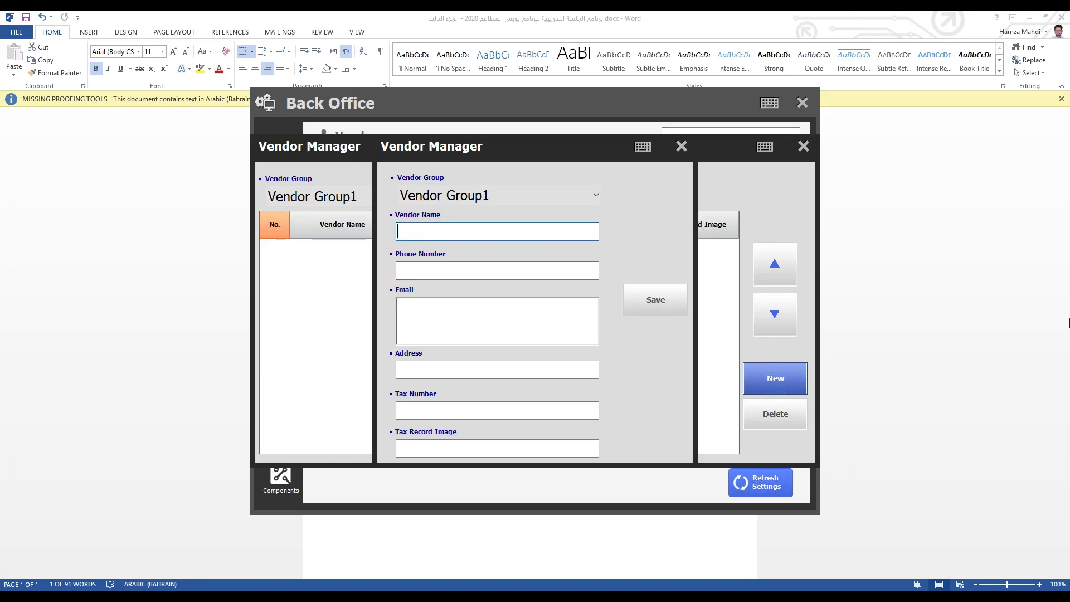
pyautogui.write('بائع الخضار')
pyautogui.click(664, 301)
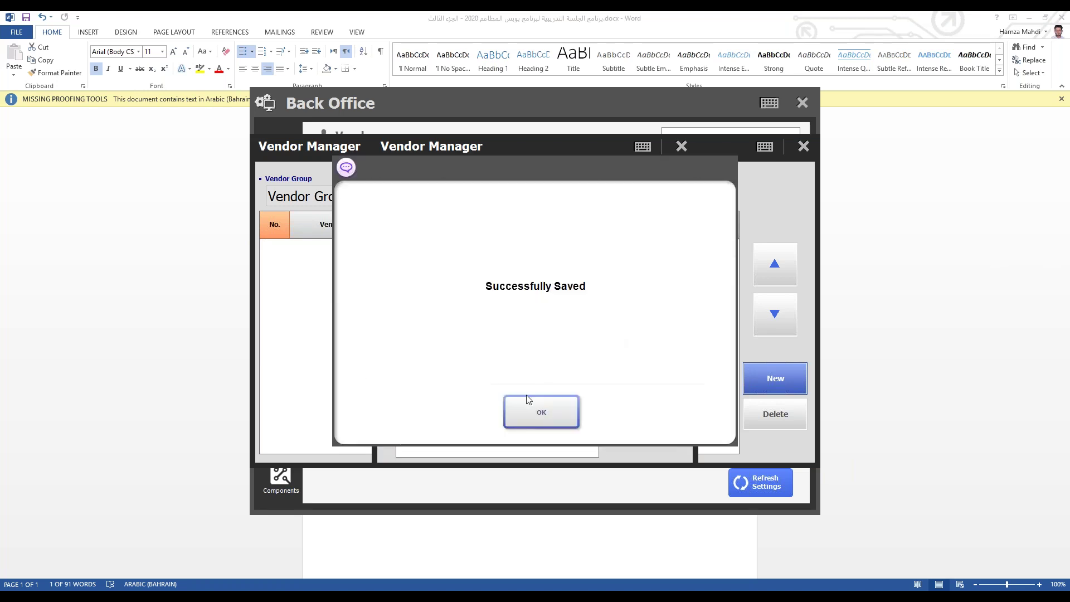
pyautogui.click(536, 408)
pyautogui.click(803, 146)
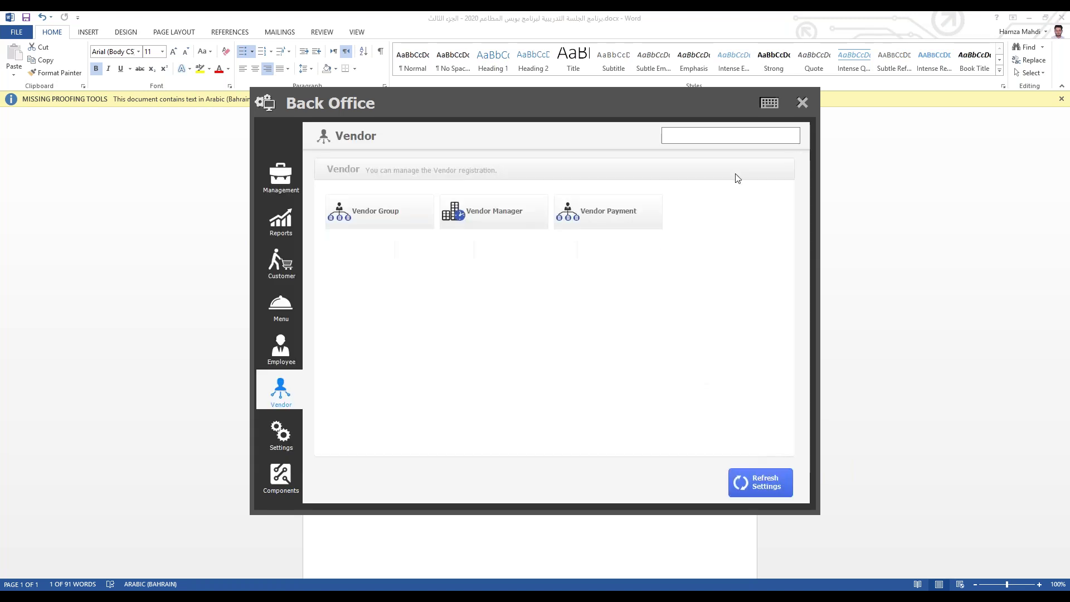
# Step: Look at Menu Registration's Inventory Item tab under Settings > Menu, then close it
pyautogui.click(292, 437)
pyautogui.click(285, 307)
pyautogui.click(455, 210)
pyautogui.click(382, 139)
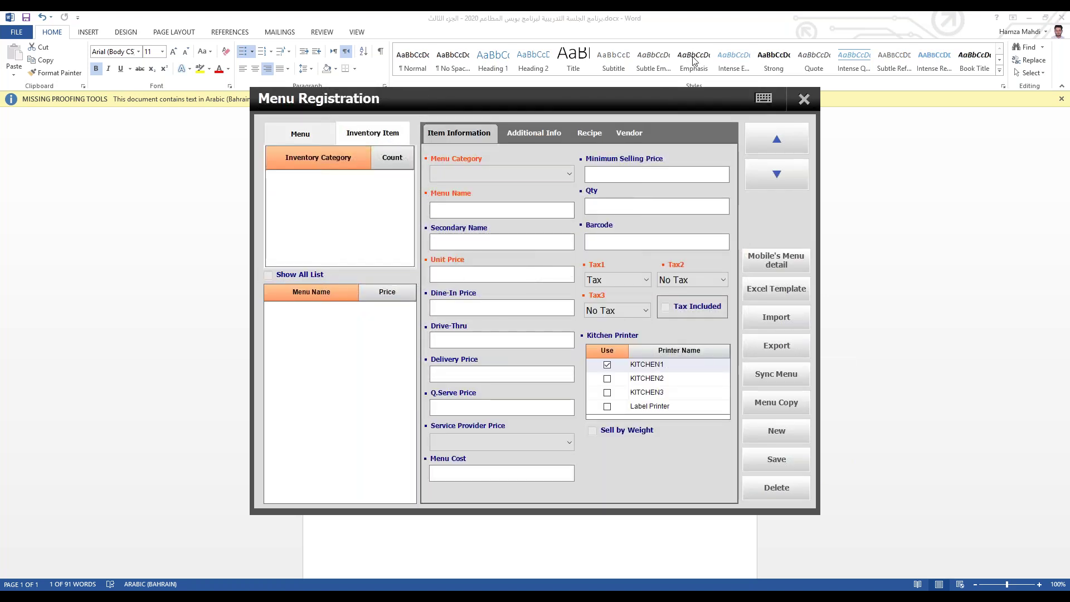
pyautogui.click(802, 101)
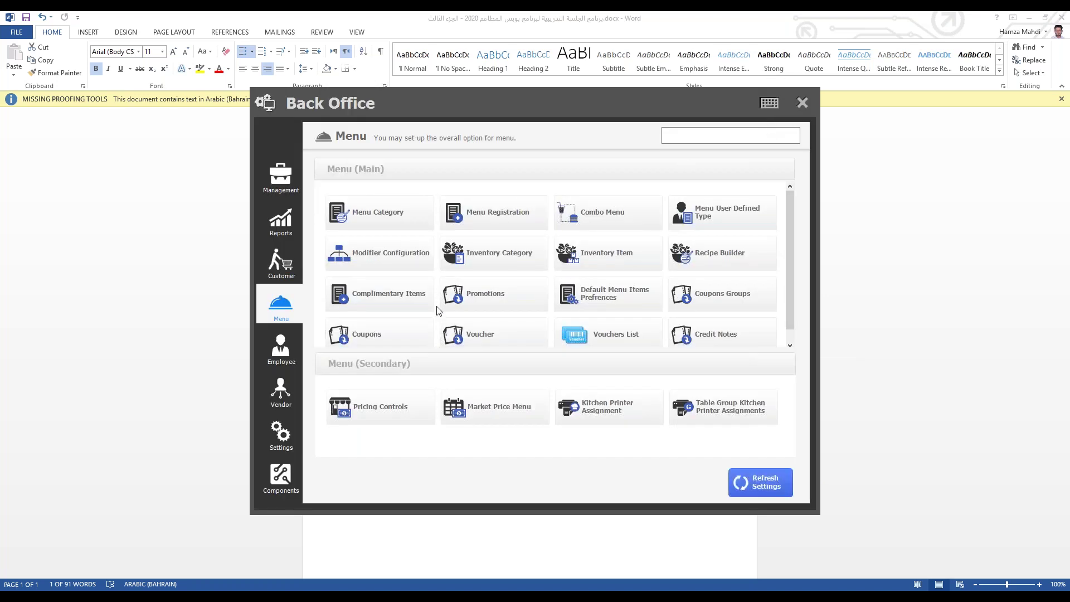
# Step: Add and save a new inventory category named 'حصار'
pyautogui.click(496, 265)
pyautogui.write('حصار')
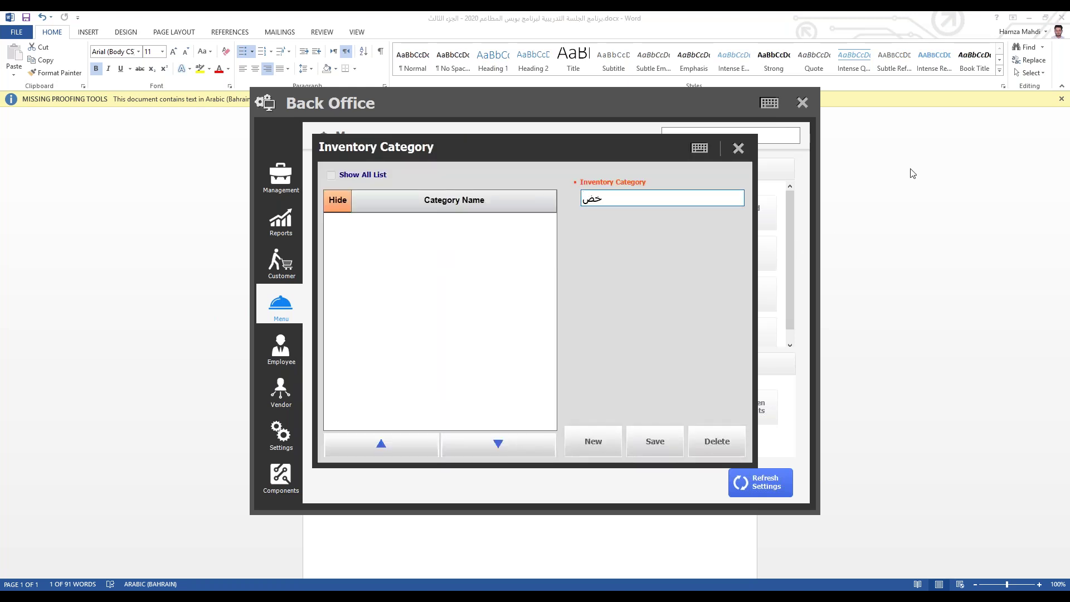
pyautogui.click(637, 443)
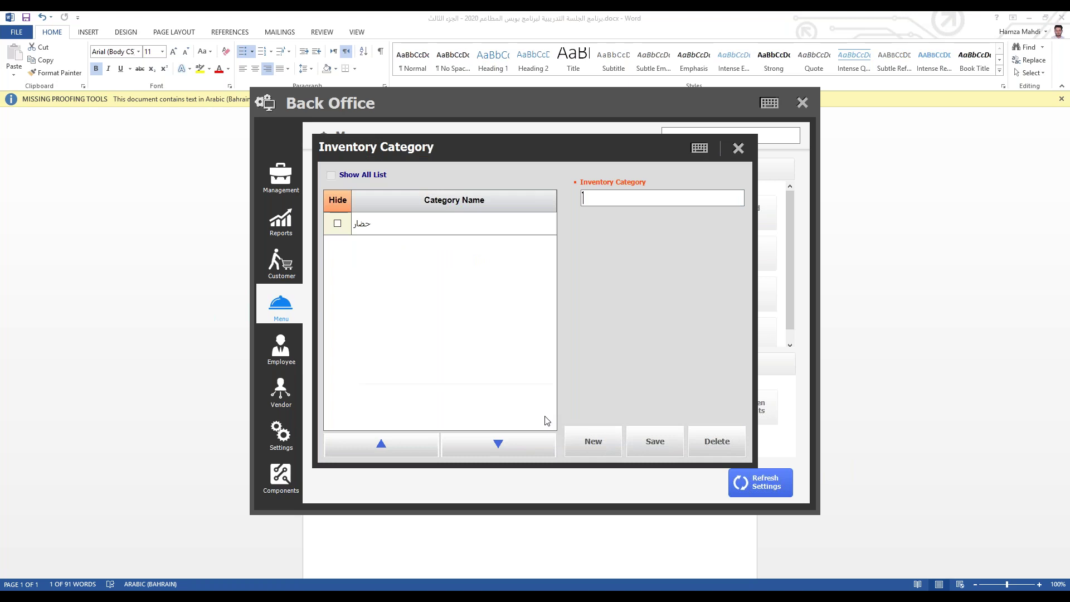
pyautogui.click(739, 148)
# Step: Reopen Menu Registration on the Inventory Item tab to list the new category
pyautogui.click(293, 442)
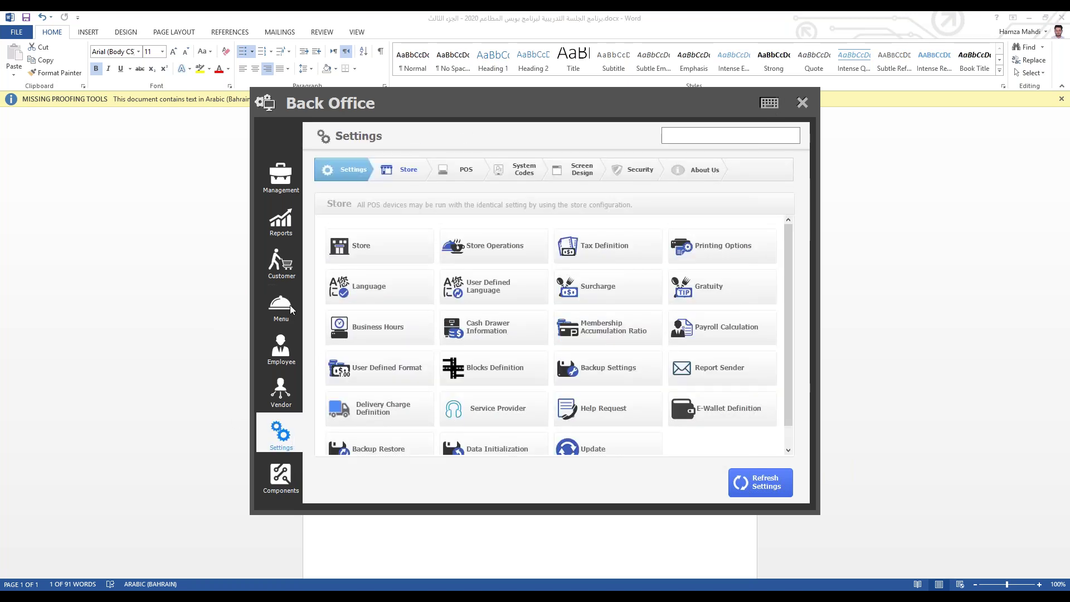
pyautogui.click(290, 305)
pyautogui.click(493, 202)
pyautogui.click(373, 136)
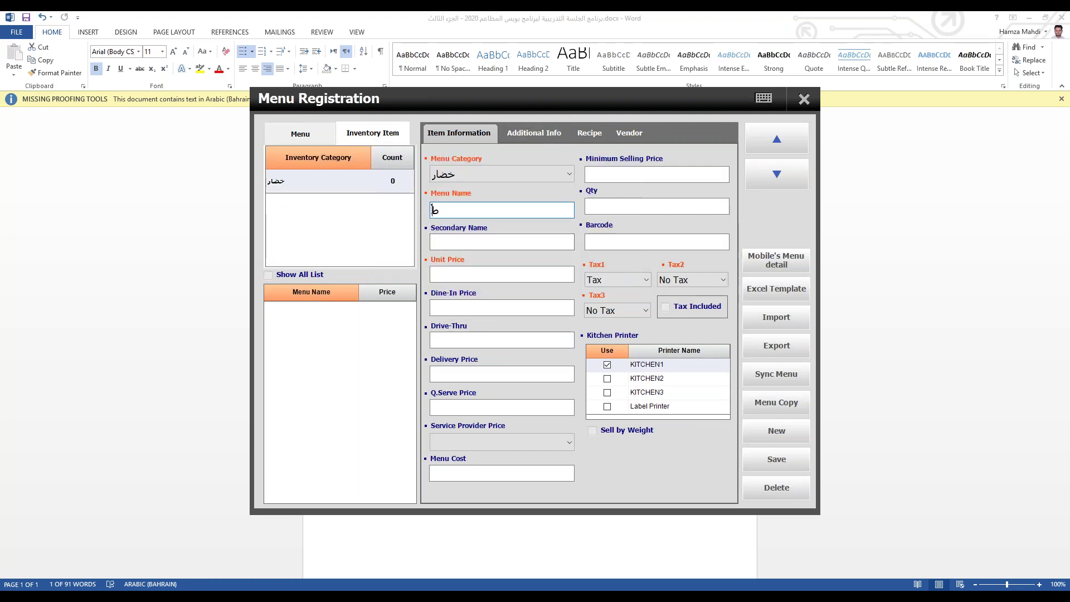
# Step: Save inventory item طماطم with a unit price of 2.000
pyautogui.write('طم')
pyautogui.click(502, 274)
pyautogui.write('0.02000')
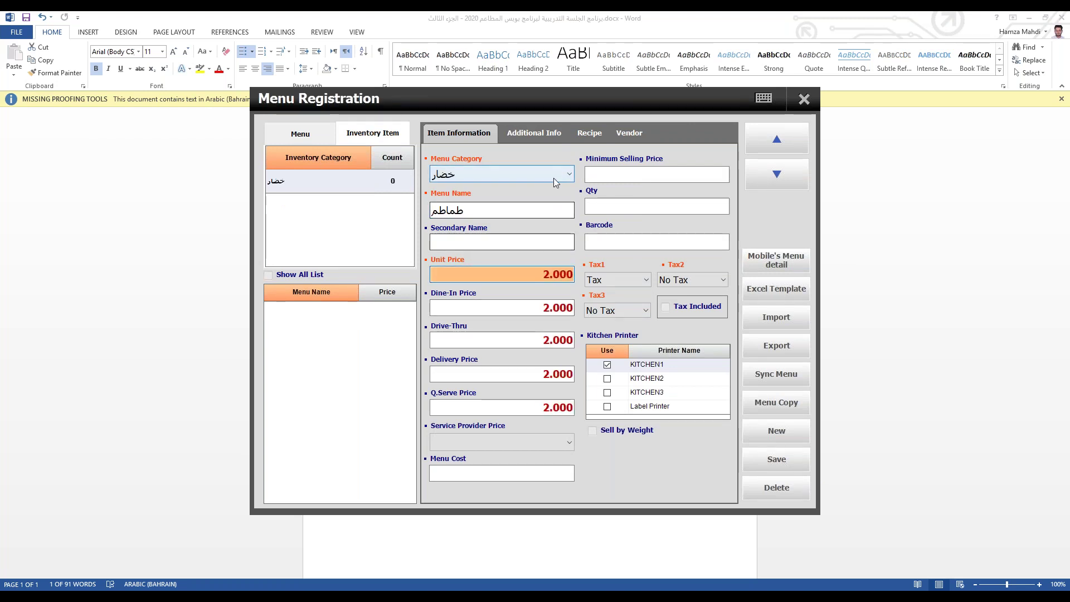
pyautogui.click(628, 134)
pyautogui.click(477, 127)
pyautogui.click(791, 460)
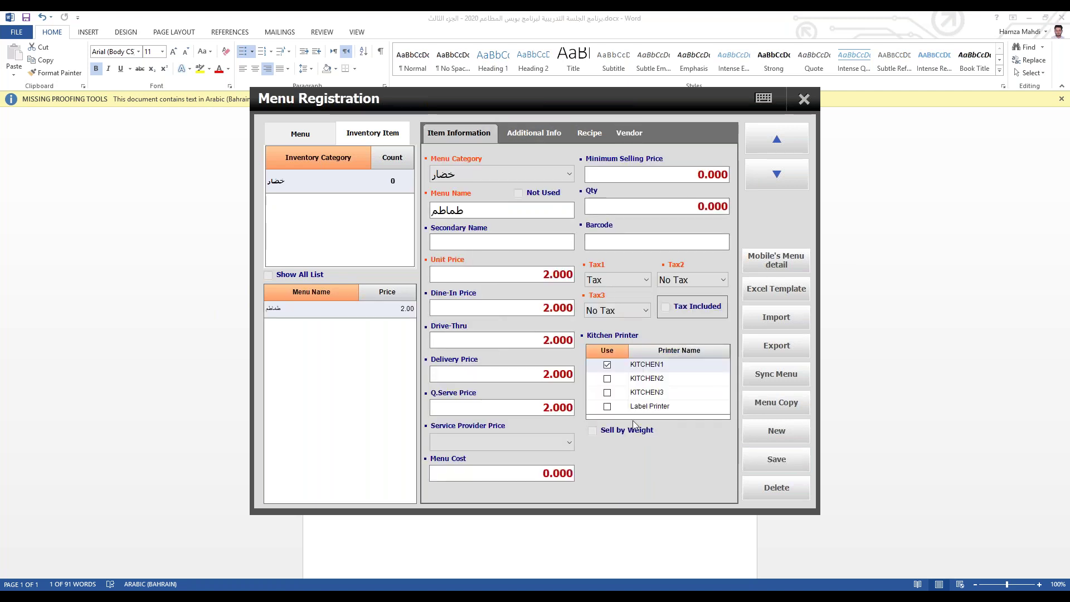
# Step: On the item's Vendor tab, tick بائع الخضار, set tax rate 5, and save
pyautogui.click(311, 134)
pyautogui.click(352, 136)
pyautogui.click(641, 133)
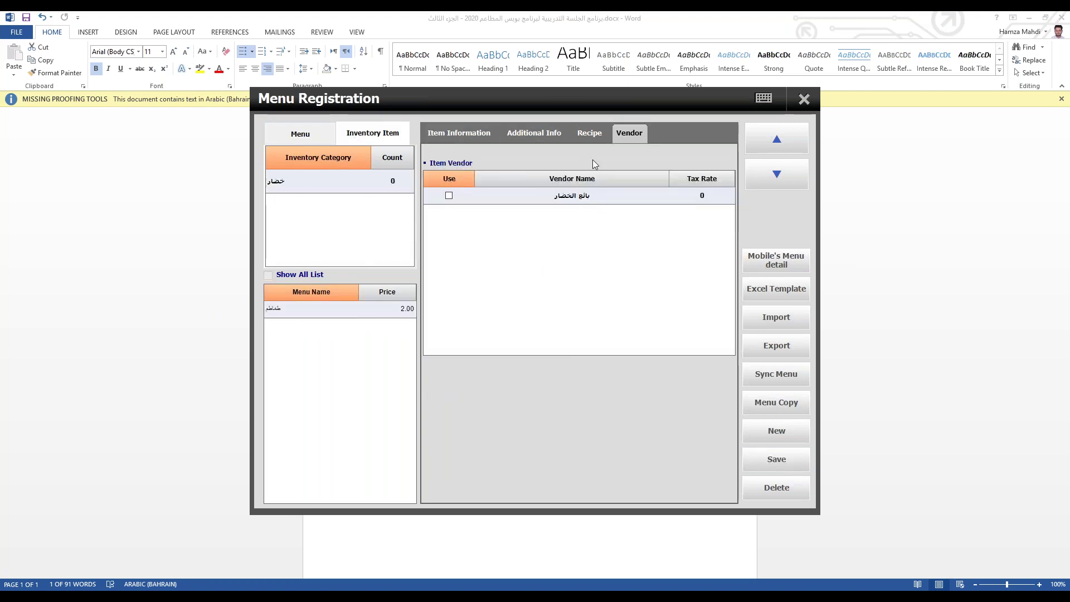
pyautogui.click(705, 197)
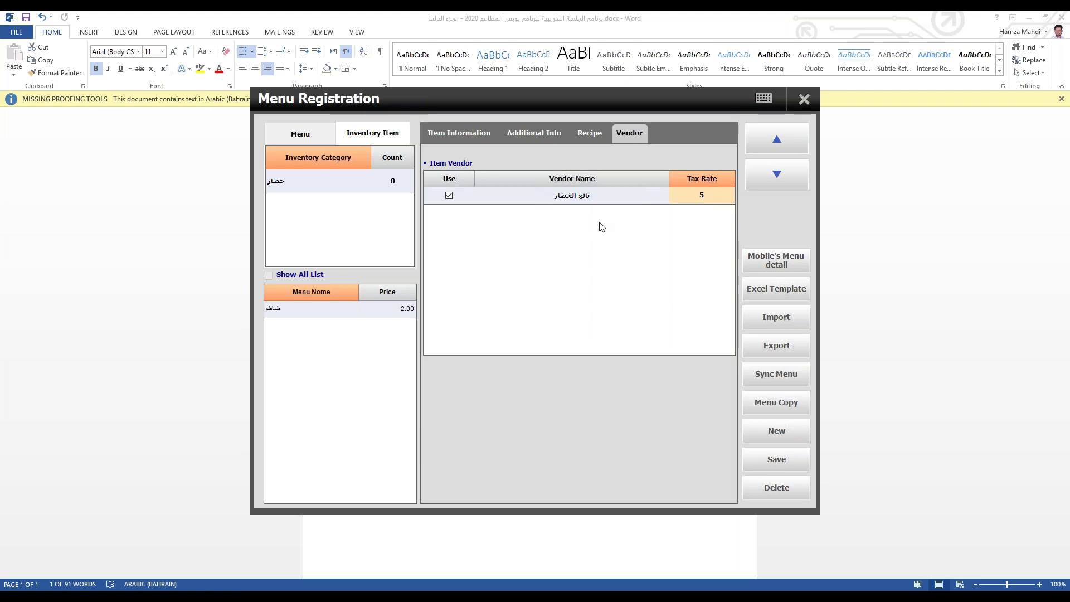
pyautogui.click(788, 460)
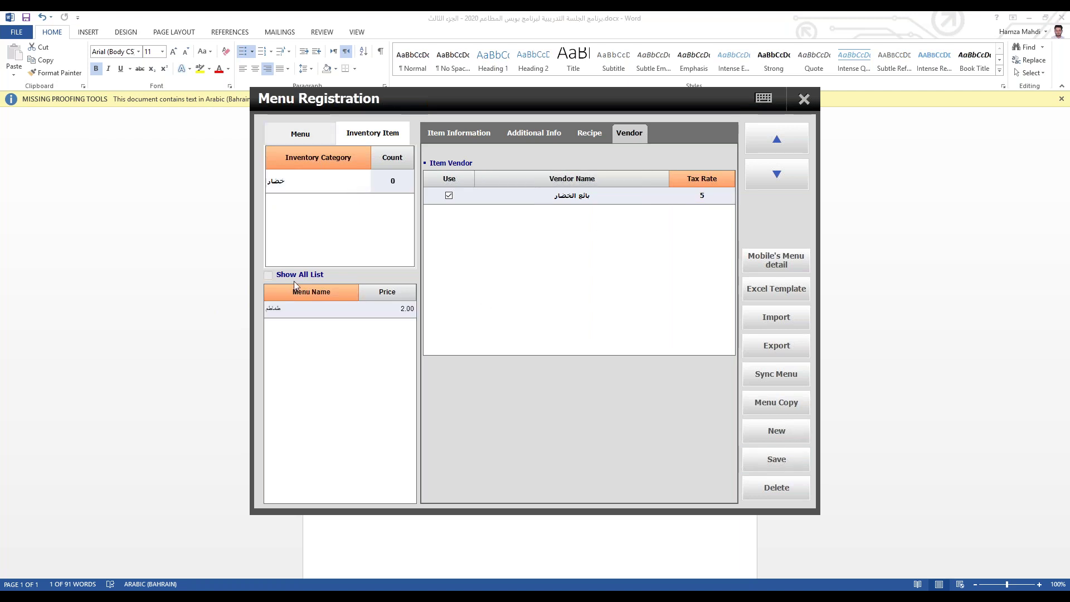
# Step: Recheck the item's vendor settings, close registration, and refresh the back office settings
pyautogui.click(301, 134)
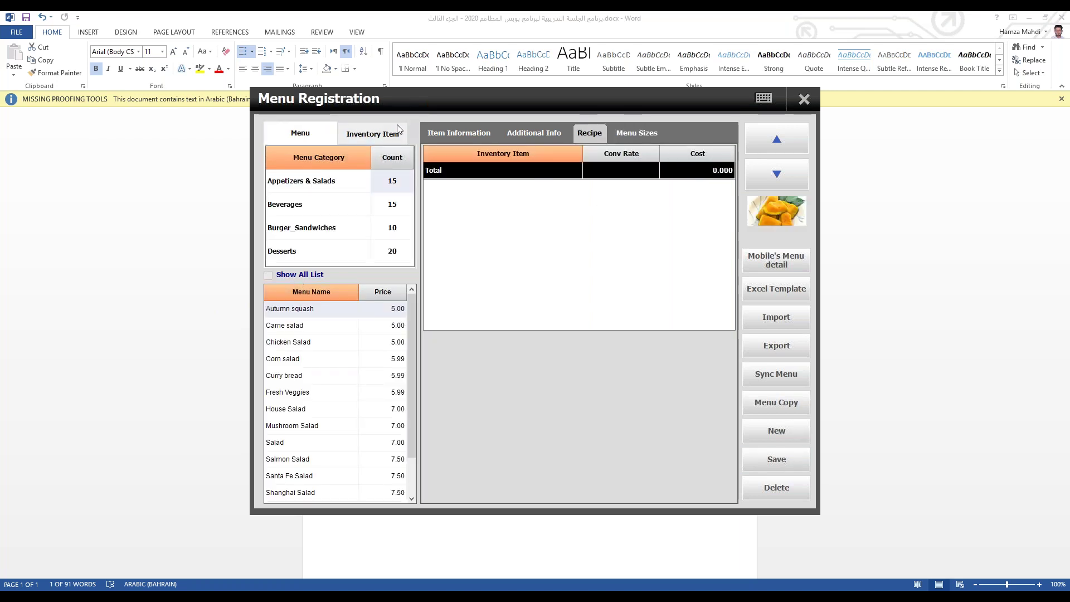
pyautogui.click(379, 133)
pyautogui.click(328, 178)
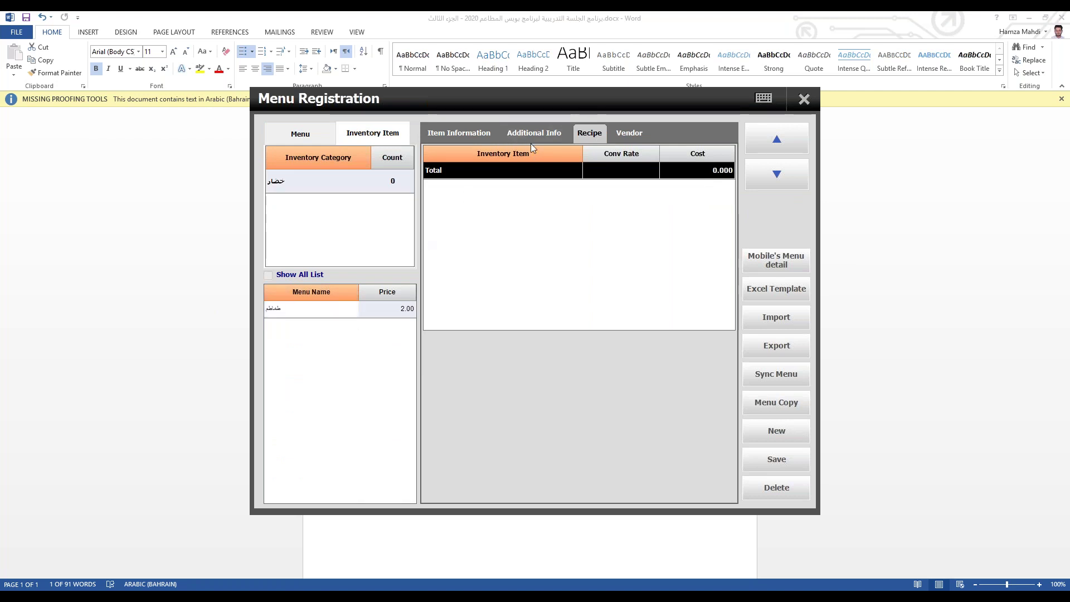
pyautogui.click(628, 140)
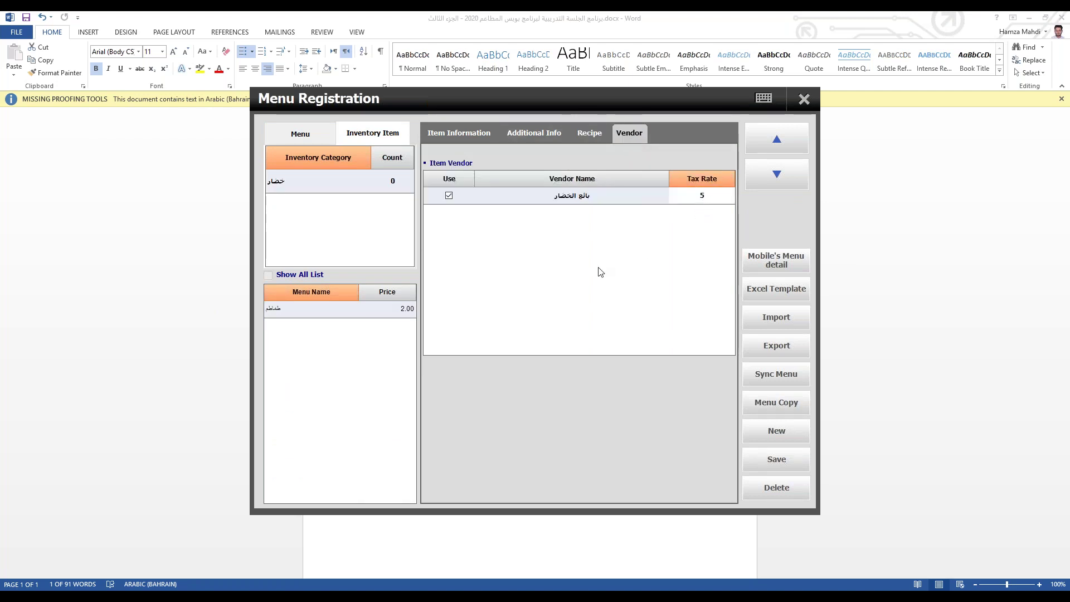
pyautogui.click(803, 98)
pyautogui.click(777, 487)
pyautogui.click(507, 406)
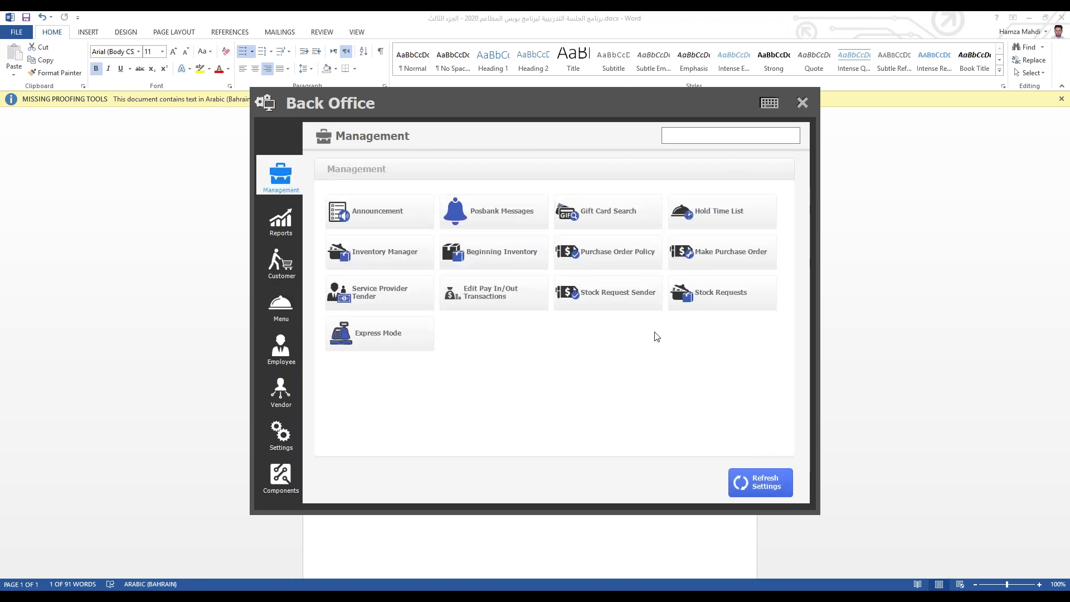
# Step: Start a new purchase order for vendor بائع الخضار with item طماطم
pyautogui.click(719, 254)
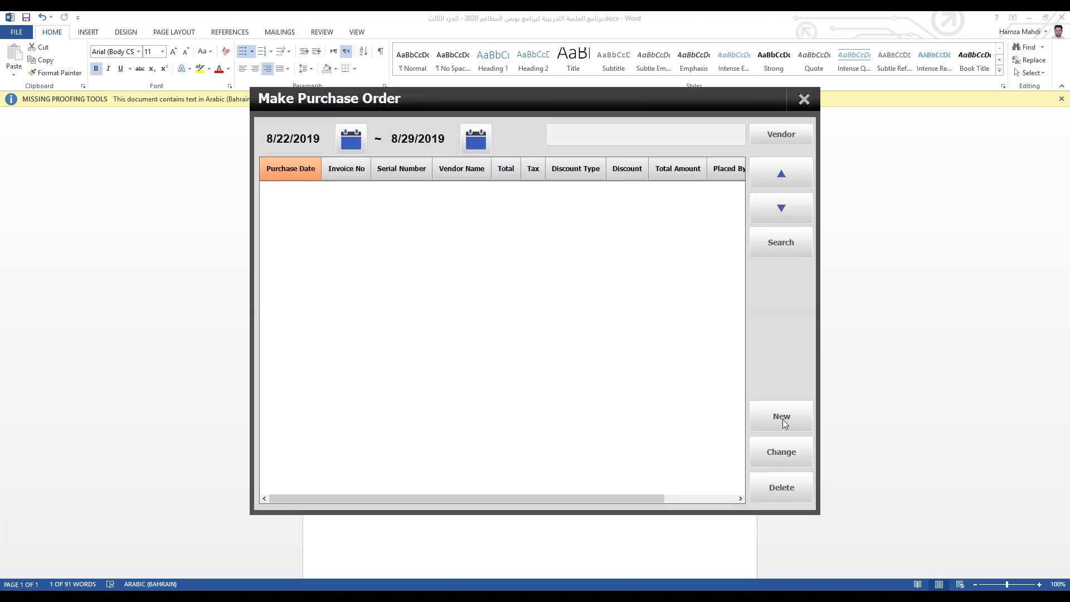
pyautogui.click(782, 419)
pyautogui.click(394, 248)
pyautogui.click(713, 437)
pyautogui.click(442, 249)
pyautogui.click(712, 437)
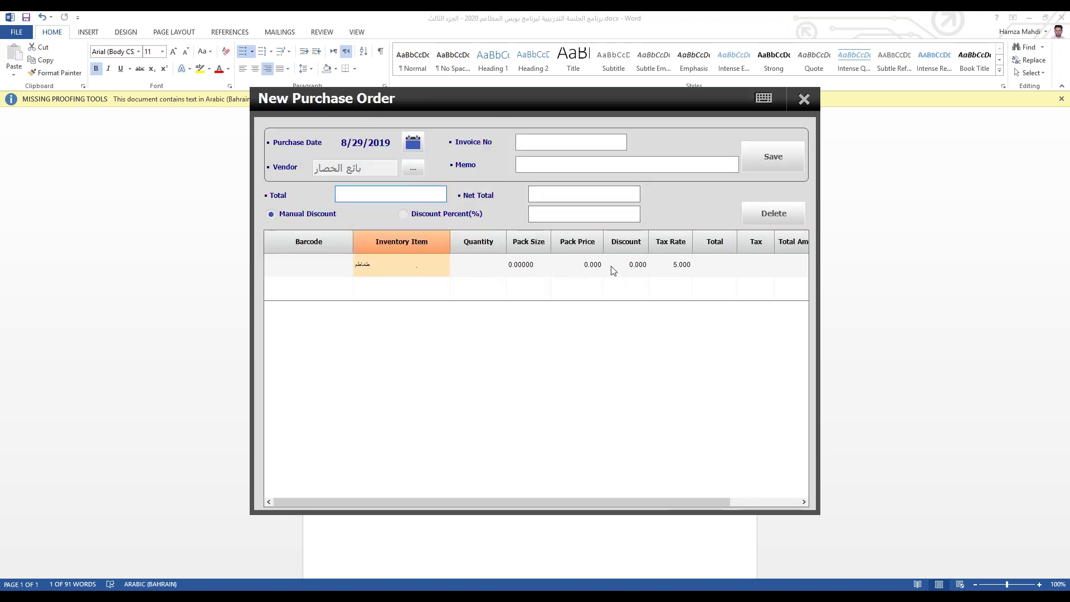
# Step: Set the order line to quantity 200, pack size 2 and pack price 5
pyautogui.click(483, 259)
pyautogui.click(484, 270)
pyautogui.write('200')
pyautogui.click(517, 263)
pyautogui.click(510, 264)
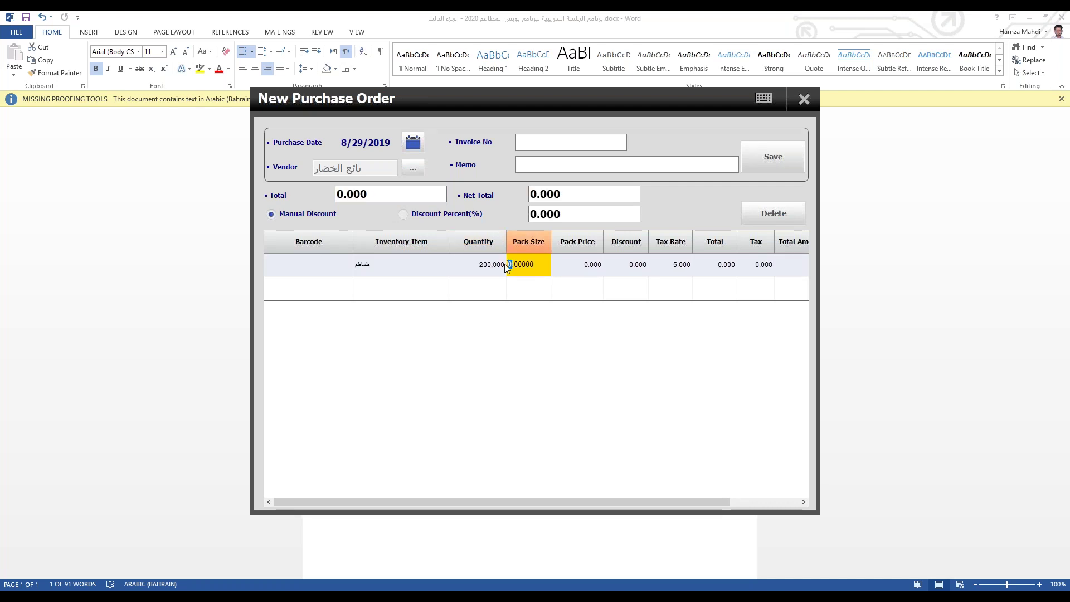
pyautogui.click(579, 264)
pyautogui.click(579, 265)
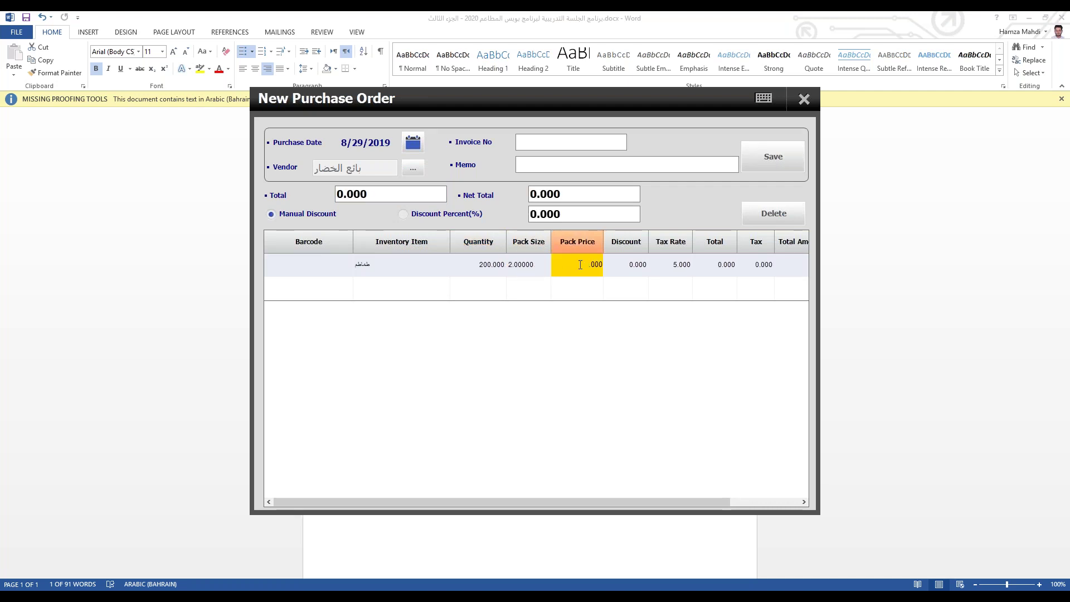
pyautogui.write('5')
pyautogui.click(586, 295)
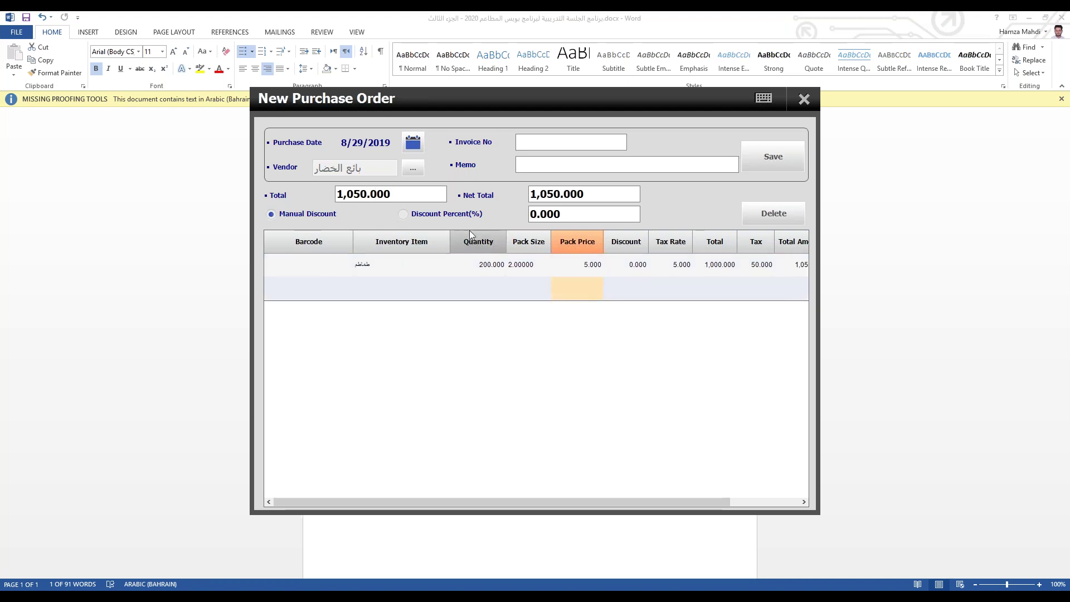
# Step: Apply a 20% discount, enter invoice number 2321, and save the purchase order
pyautogui.click(403, 214)
pyautogui.click(627, 217)
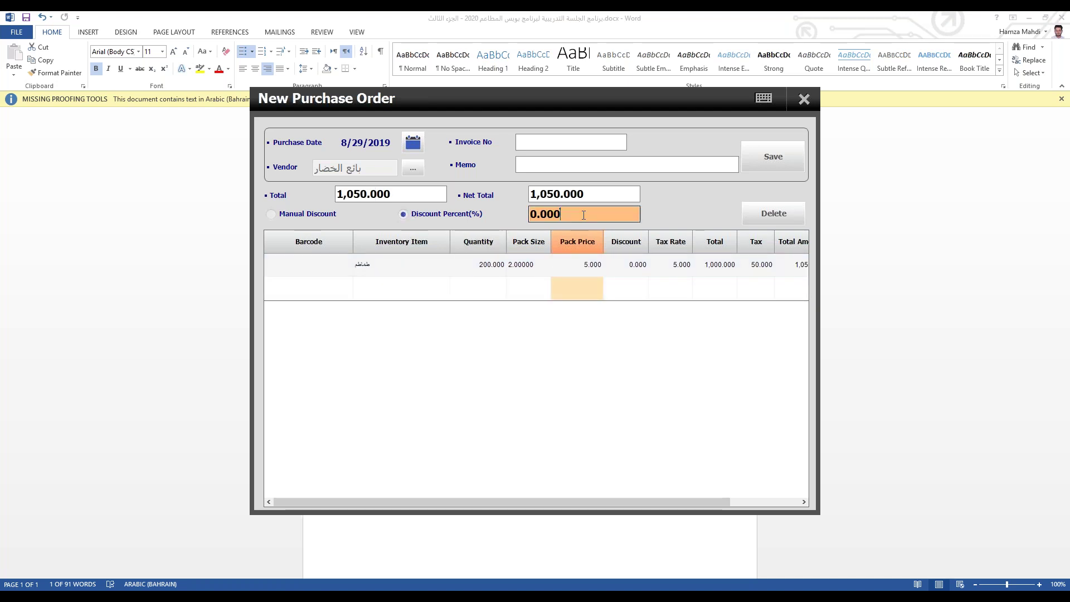
pyautogui.write('20')
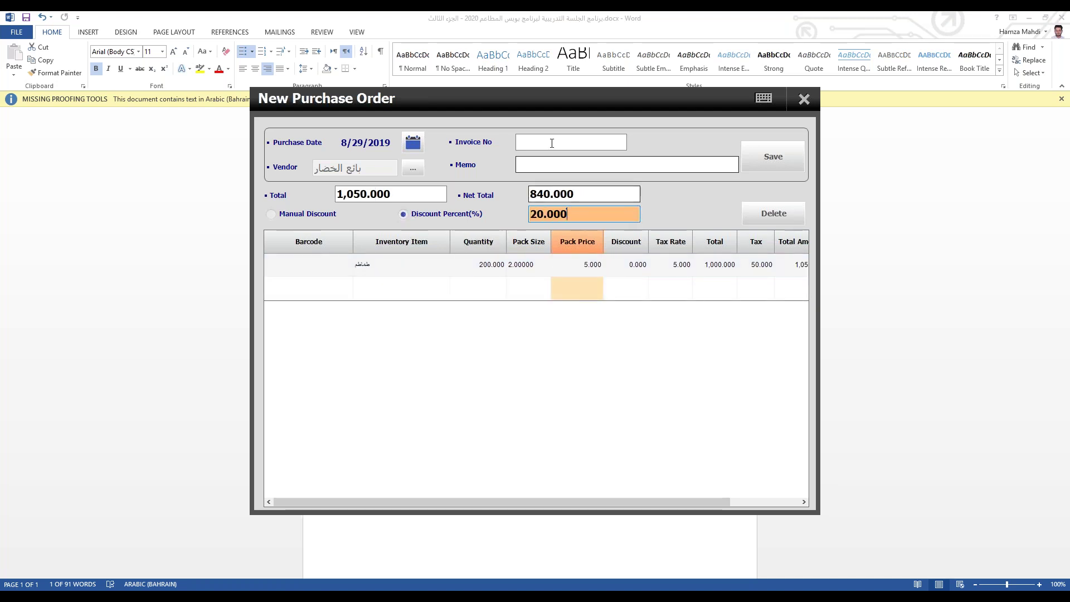
pyautogui.click(549, 144)
pyautogui.write('2321')
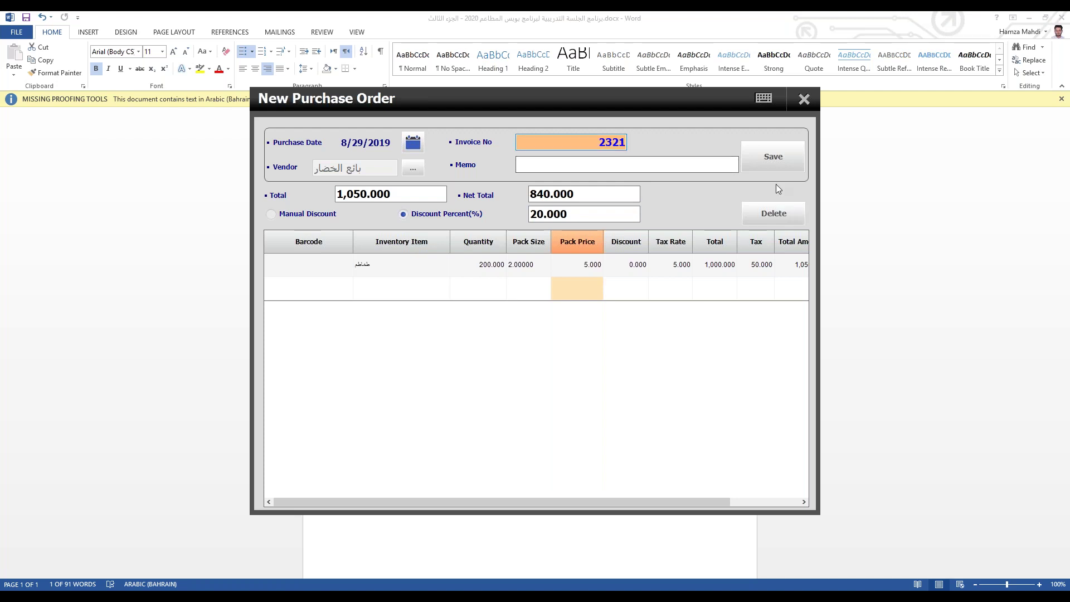
pyautogui.click(753, 167)
pyautogui.click(508, 404)
pyautogui.click(514, 406)
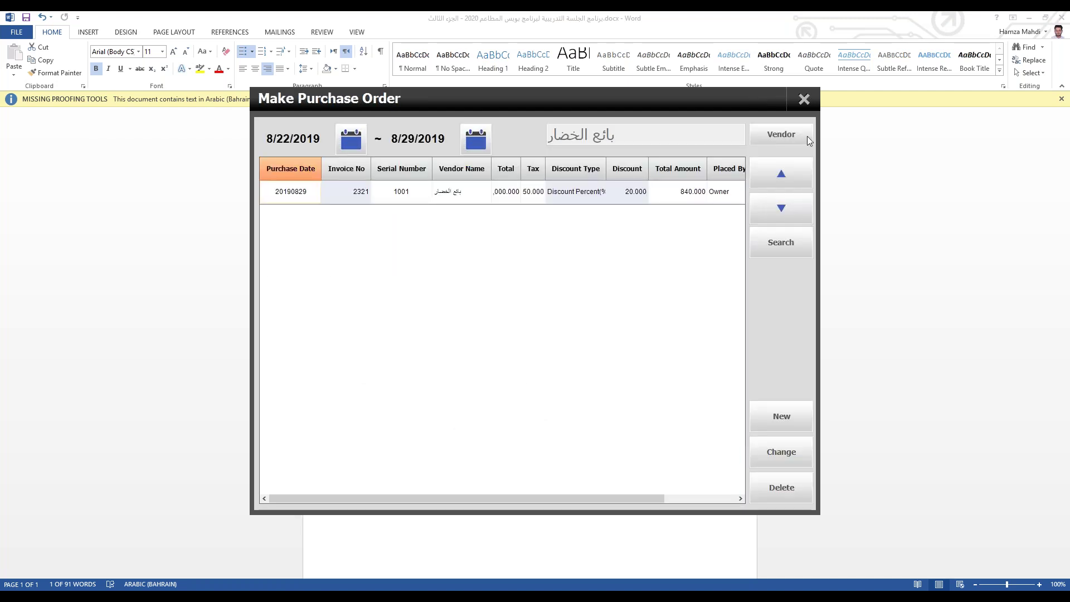
# Step: Reopen the purchase order list to verify the 840.000 order, then go to Vendor
pyautogui.click(803, 103)
pyautogui.click(281, 304)
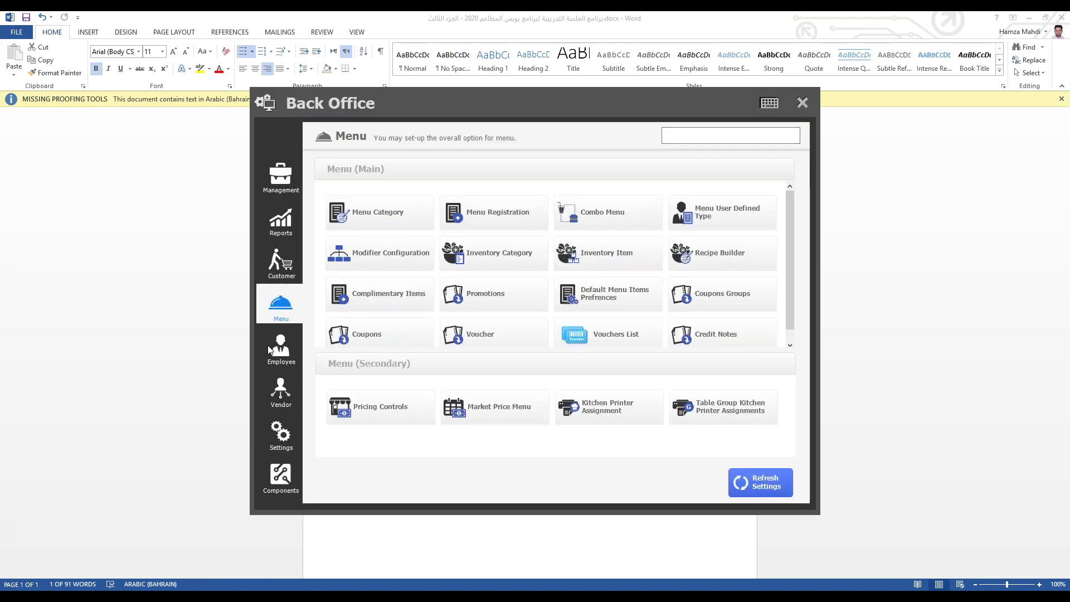
pyautogui.click(266, 389)
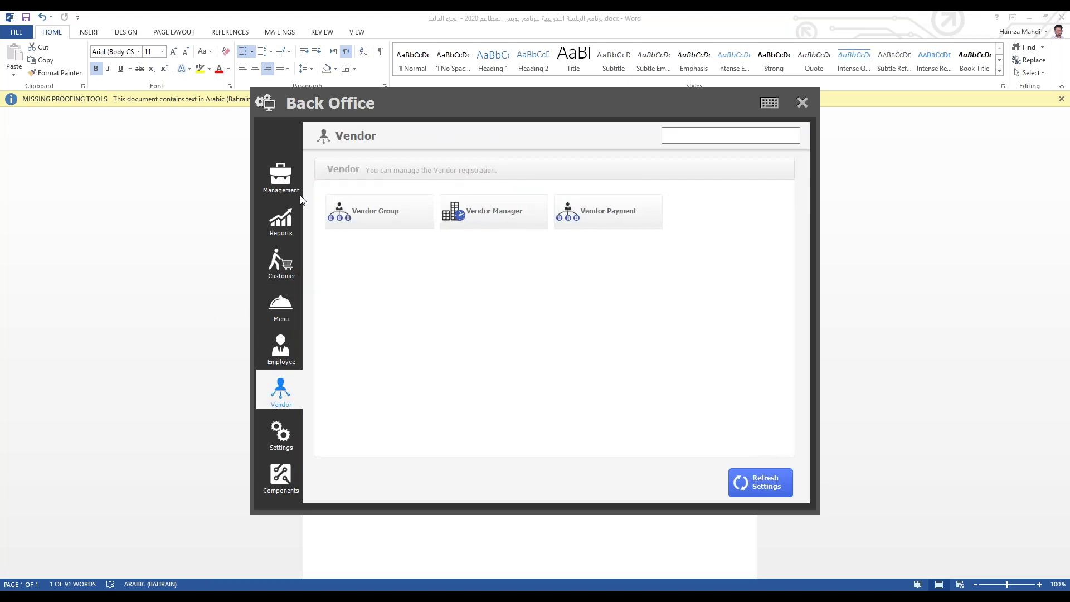
pyautogui.click(279, 179)
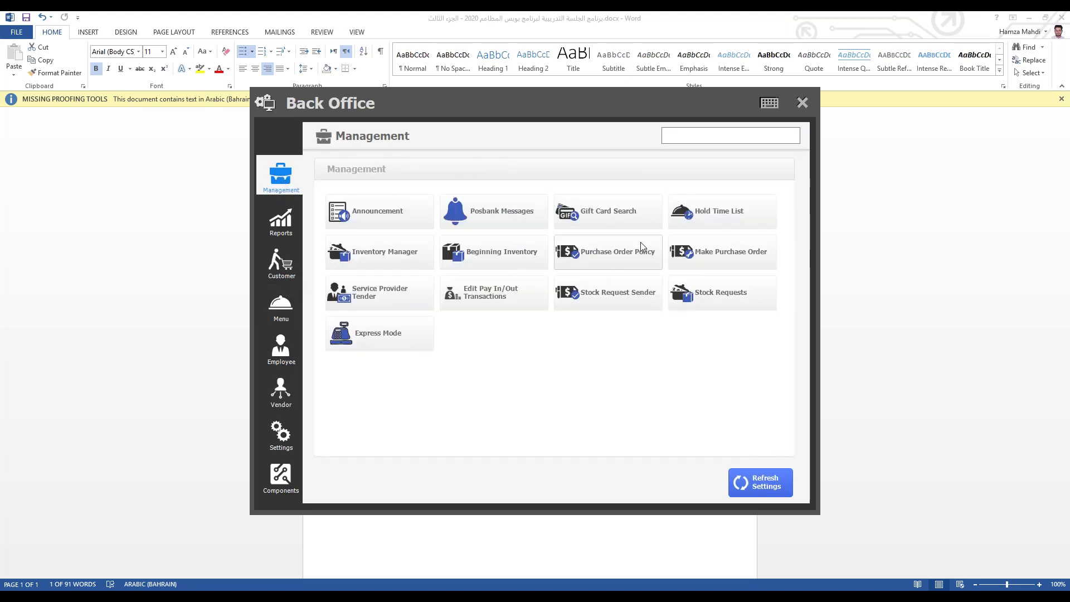
pyautogui.click(715, 258)
pyautogui.click(462, 194)
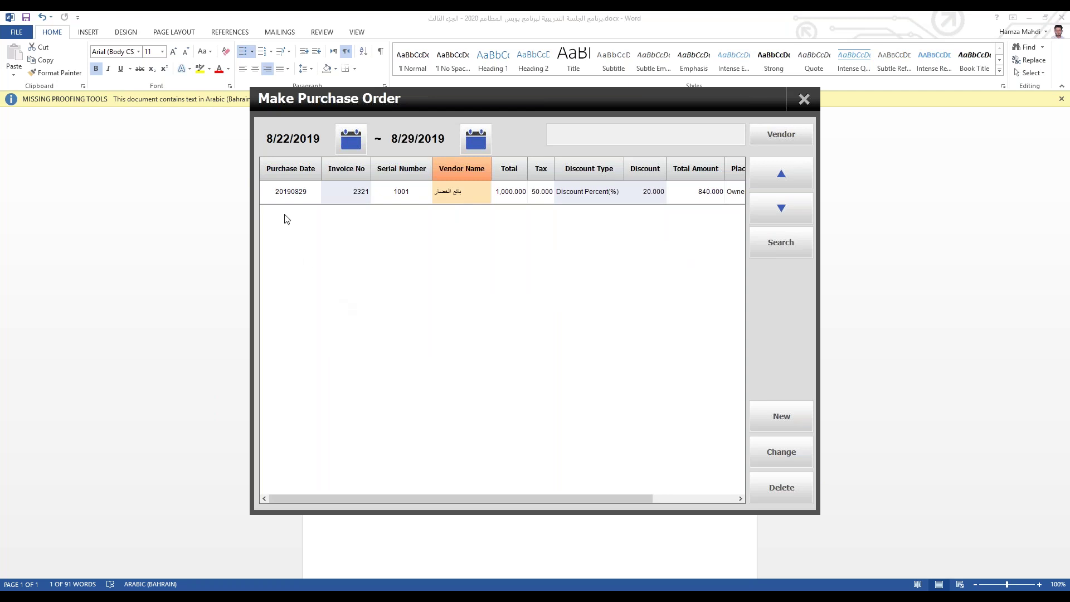
pyautogui.click(803, 101)
pyautogui.click(284, 395)
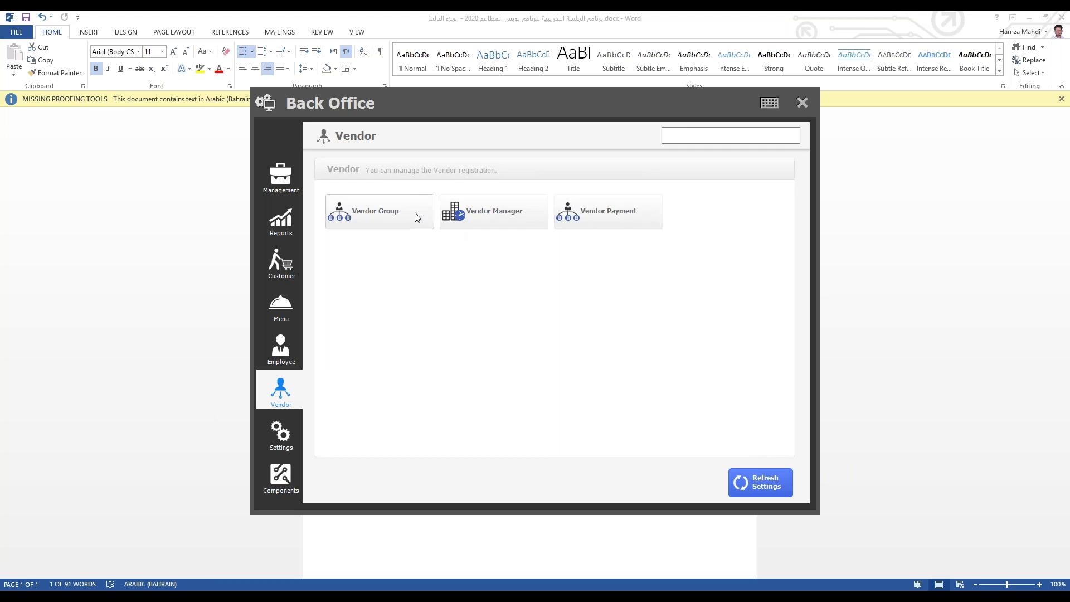
# Step: In Vendor Payment, select vendor بائع الخضار and review invoice 2321's details
pyautogui.click(618, 217)
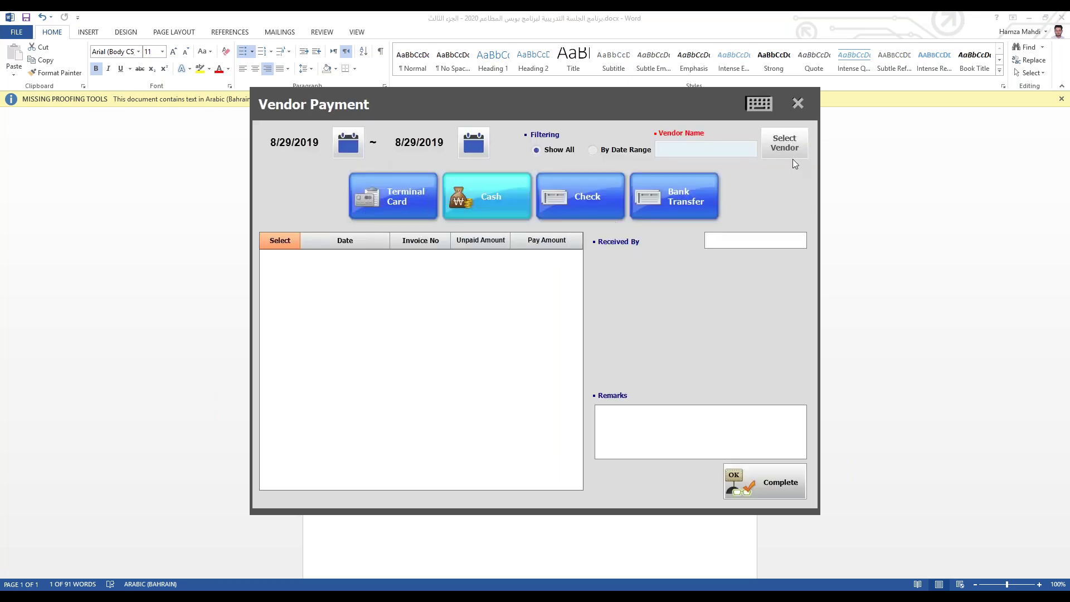
pyautogui.click(788, 152)
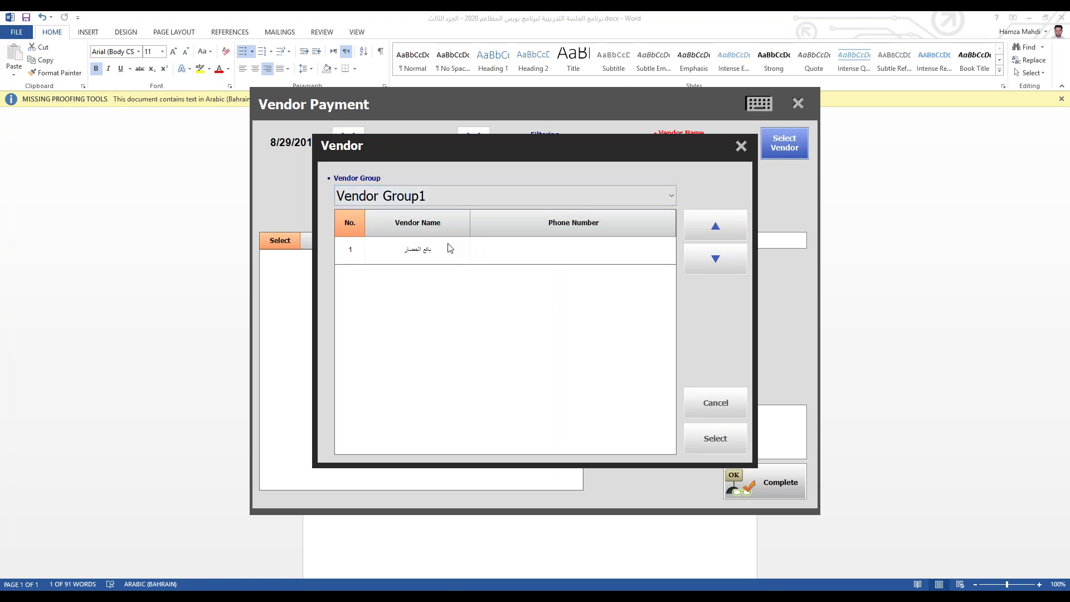
pyautogui.click(427, 248)
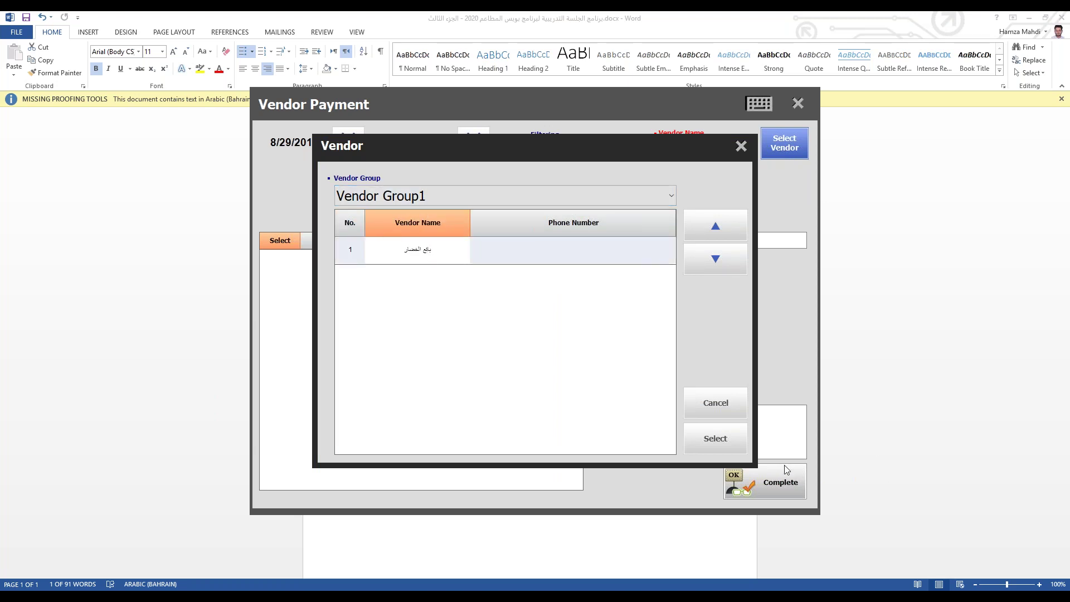
pyautogui.click(707, 433)
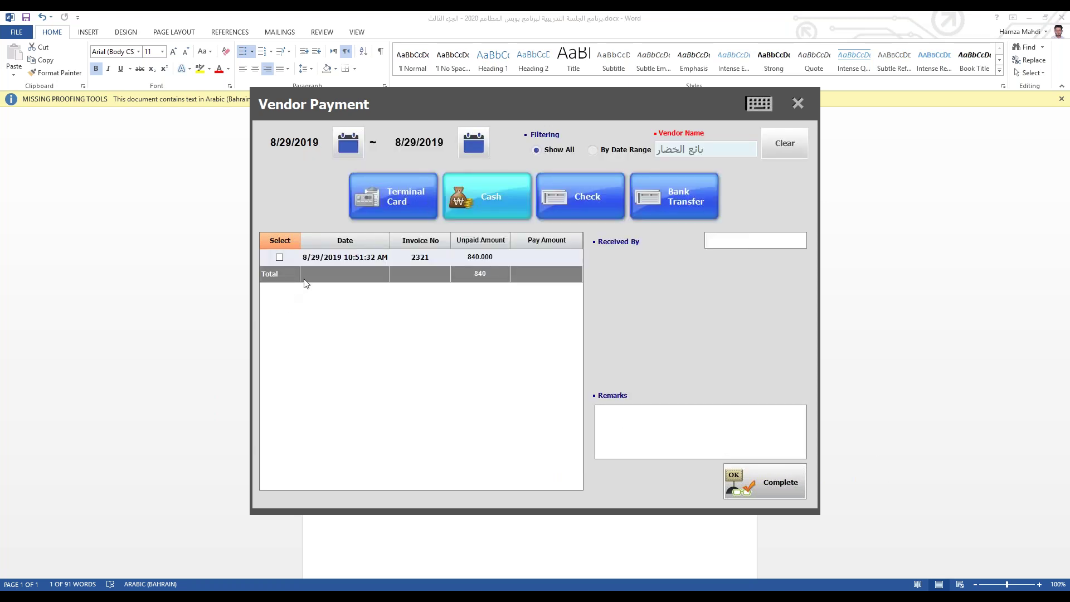
pyautogui.doubleClick(490, 257)
pyautogui.click(687, 177)
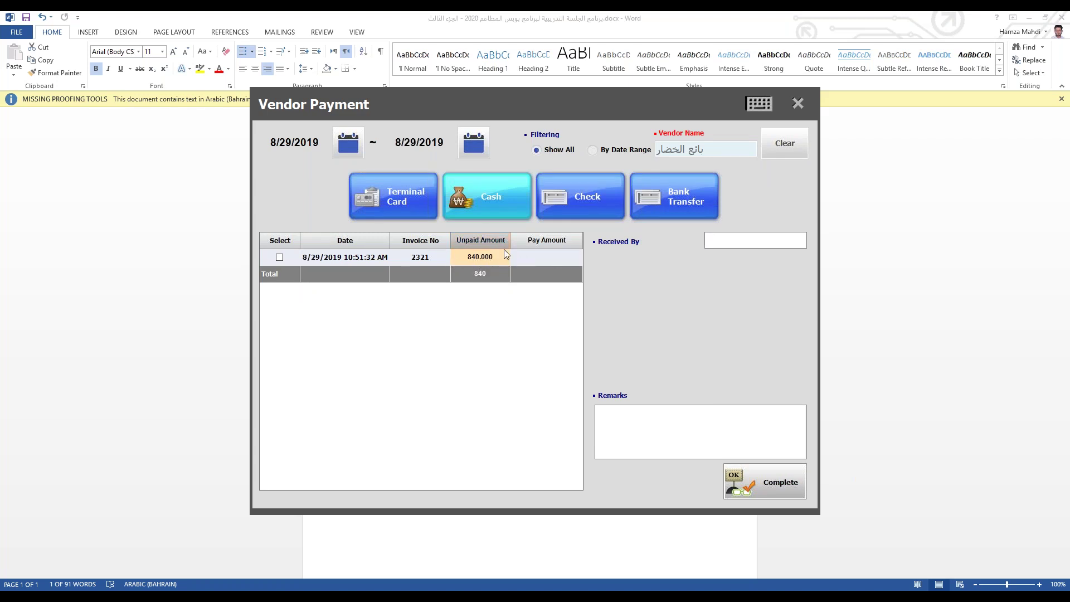
pyautogui.doubleClick(477, 256)
pyautogui.moveTo(477, 418); pyautogui.dragTo(440, 396)
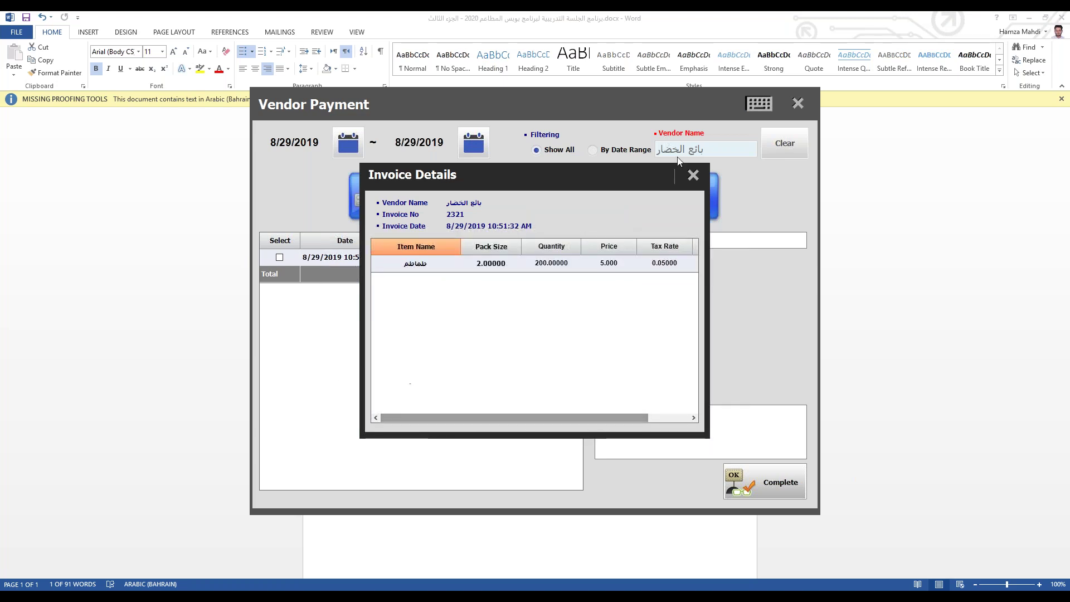
pyautogui.click(692, 176)
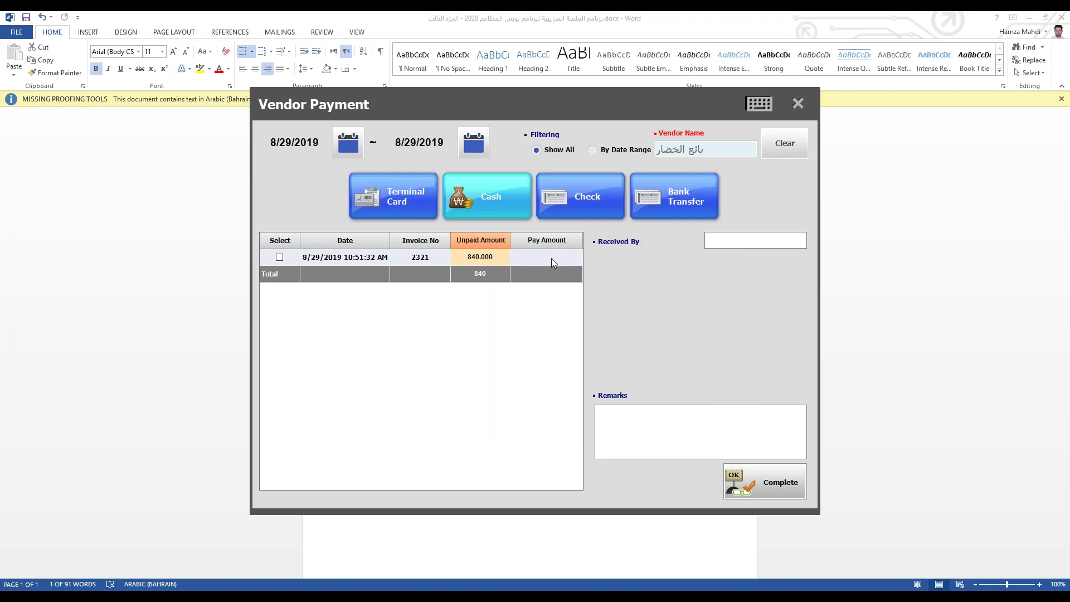
# Step: Enter a pay amount of 50.000 using the keypad
pyautogui.click(550, 257)
pyautogui.click(544, 257)
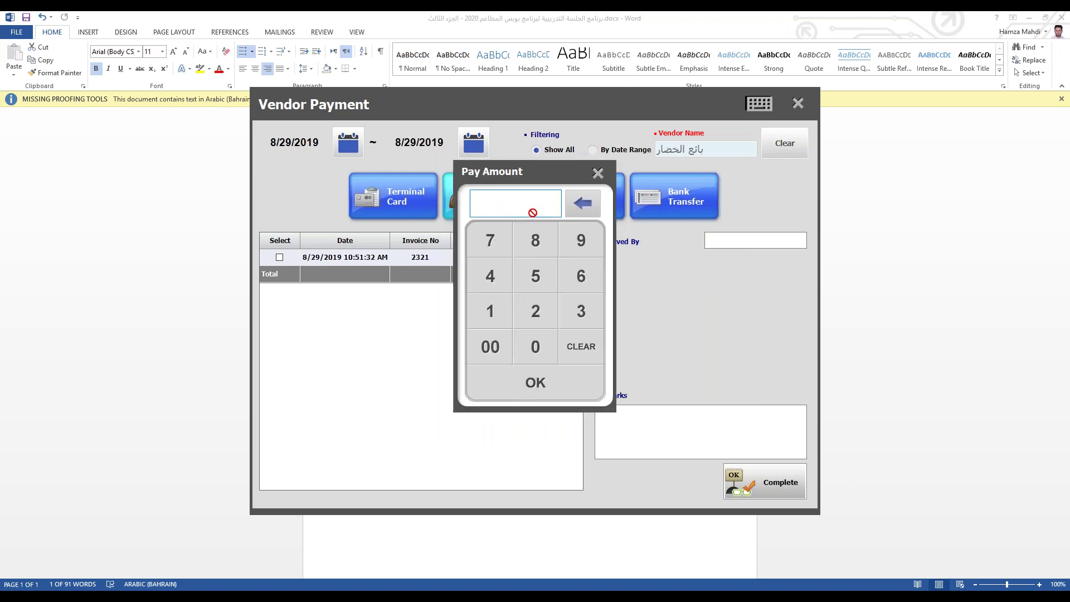
pyautogui.click(534, 276)
pyautogui.click(534, 345)
pyautogui.click(534, 346)
pyautogui.click(534, 346)
pyautogui.click(534, 345)
pyautogui.click(529, 383)
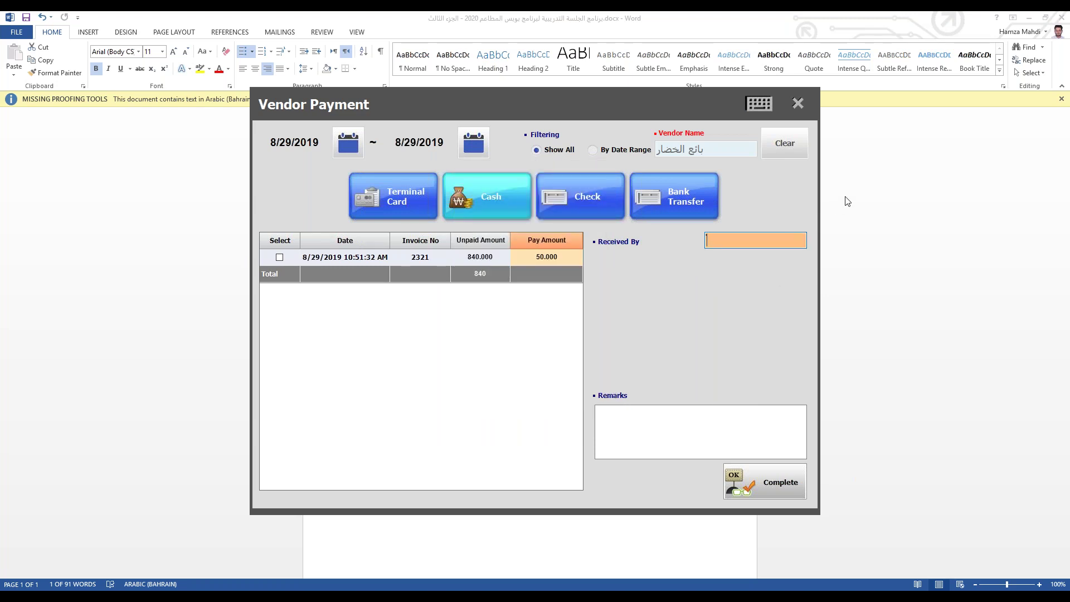
# Step: Fill in the receiver's name and remark 'adanv', and tick invoice 2321
pyautogui.write('محمد')
pyautogui.click(676, 426)
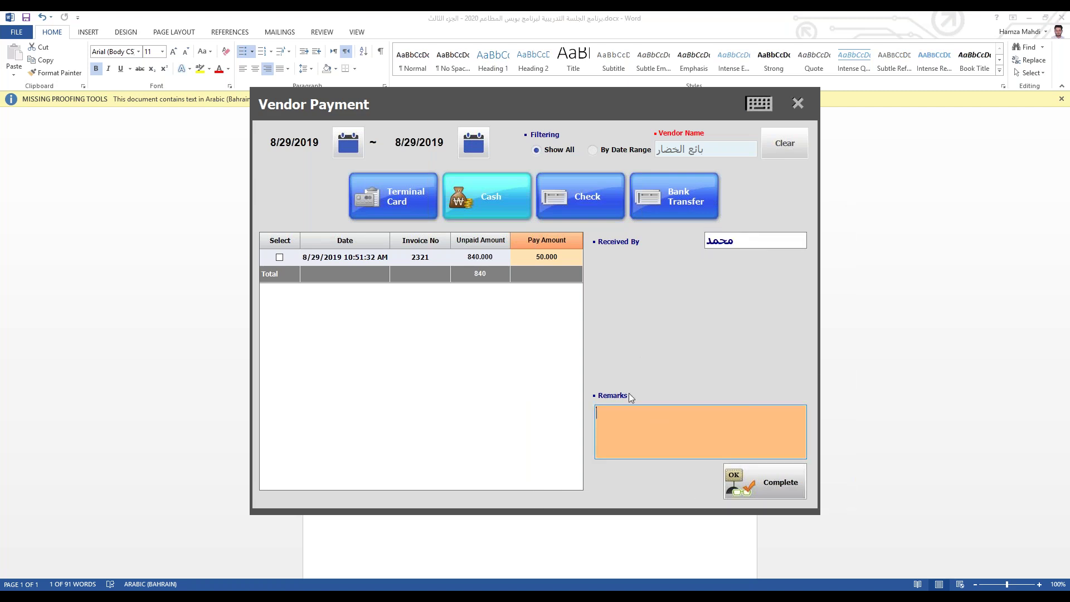
pyautogui.write('adan')
pyautogui.write('vance')
pyautogui.click(279, 257)
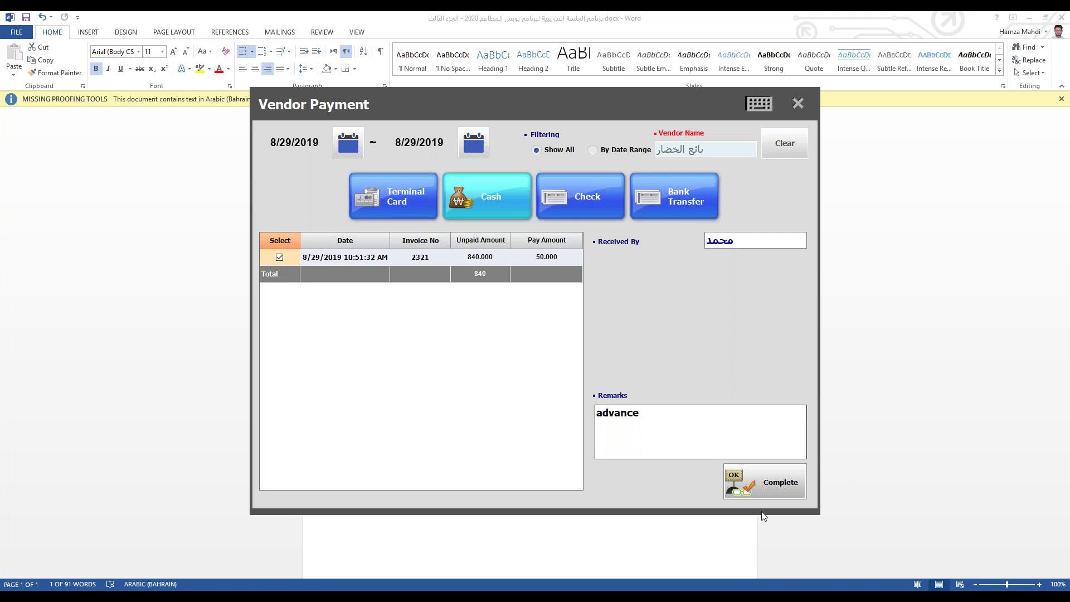
# Step: Complete the payment from cash source Other and save the receipt as 1.pdf, replacing the old file
pyautogui.click(775, 485)
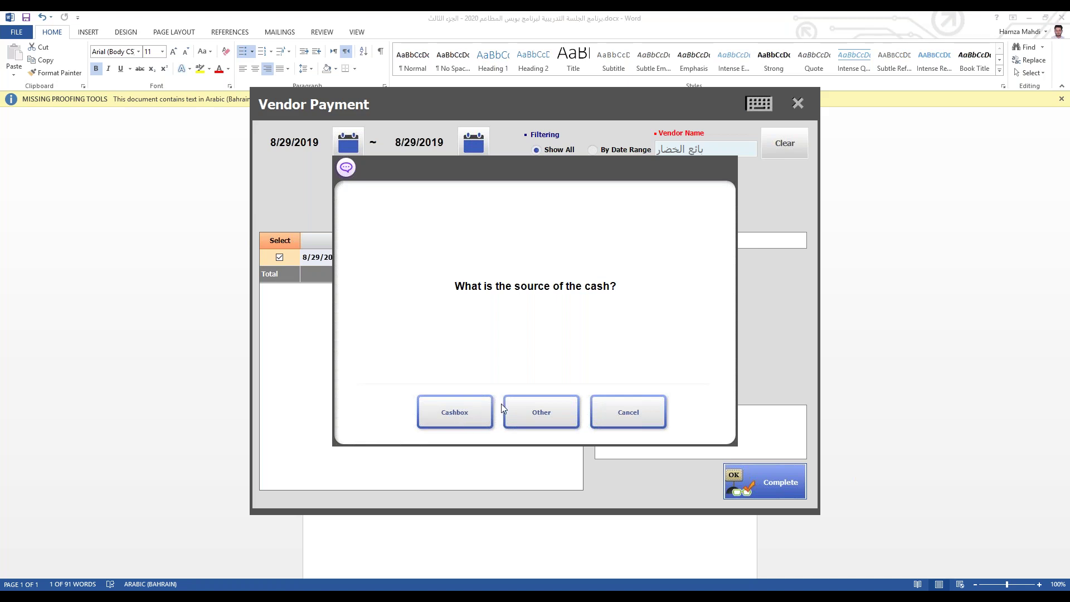
pyautogui.click(541, 414)
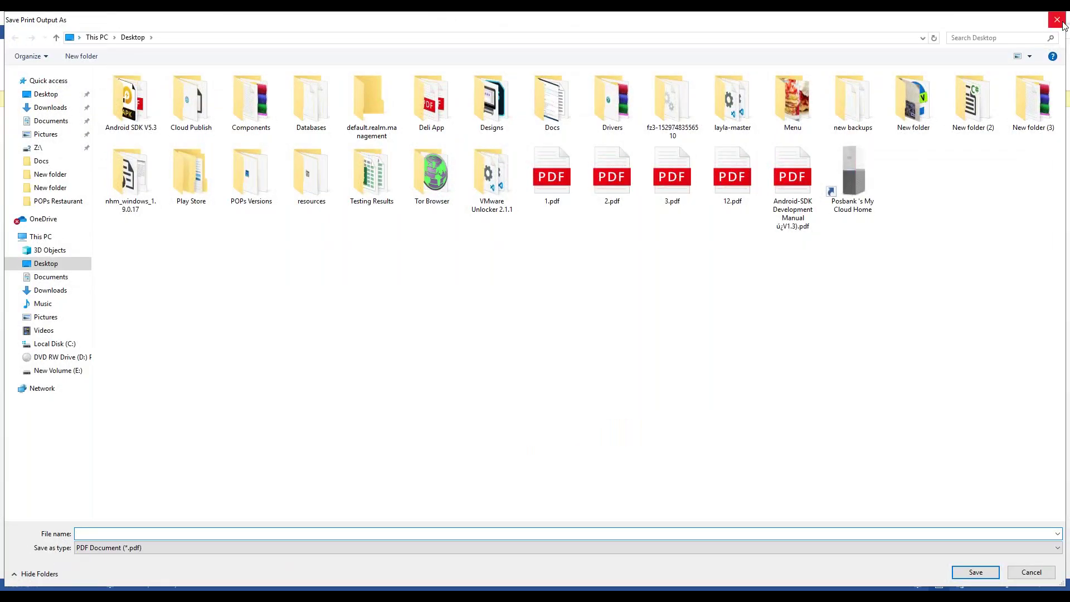
pyautogui.write('1')
pyautogui.press('Return')
pyautogui.click(561, 307)
# Step: Highlight the receipt's vendor payment line, 840.000 remaining balance and 50.000 paid amount
pyautogui.click(541, 413)
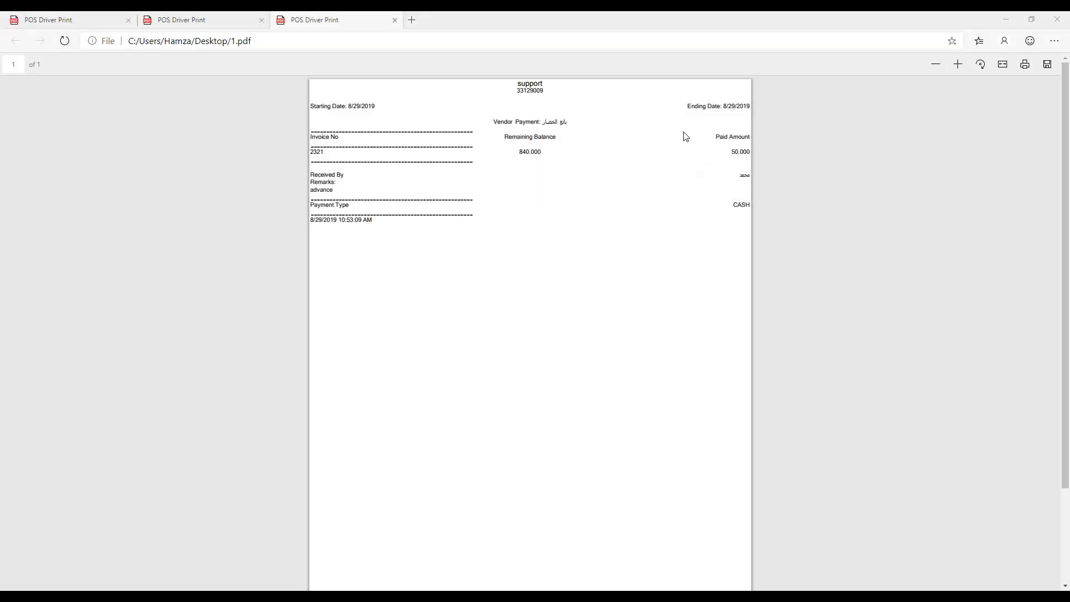
pyautogui.click(505, 120)
pyautogui.tripleClick(505, 120)
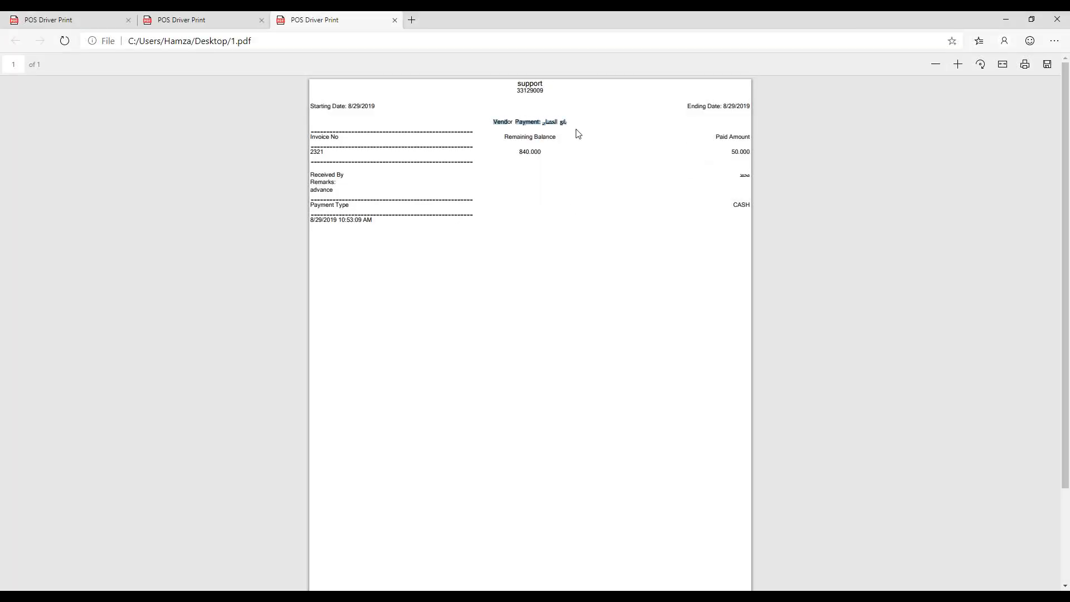
pyautogui.click(531, 135)
pyautogui.moveTo(518, 152); pyautogui.dragTo(544, 152)
pyautogui.moveTo(730, 153); pyautogui.dragTo(754, 154)
pyautogui.click(295, 148)
# Step: Highlight the invoice 2321 row, the Received By line and the CASH payment type
pyautogui.tripleClick(316, 152)
pyautogui.click(723, 181)
pyautogui.moveTo(745, 174); pyautogui.dragTo(335, 191)
pyautogui.click(740, 201)
pyautogui.doubleClick(741, 205)
pyautogui.click(731, 211)
pyautogui.tripleClick(731, 210)
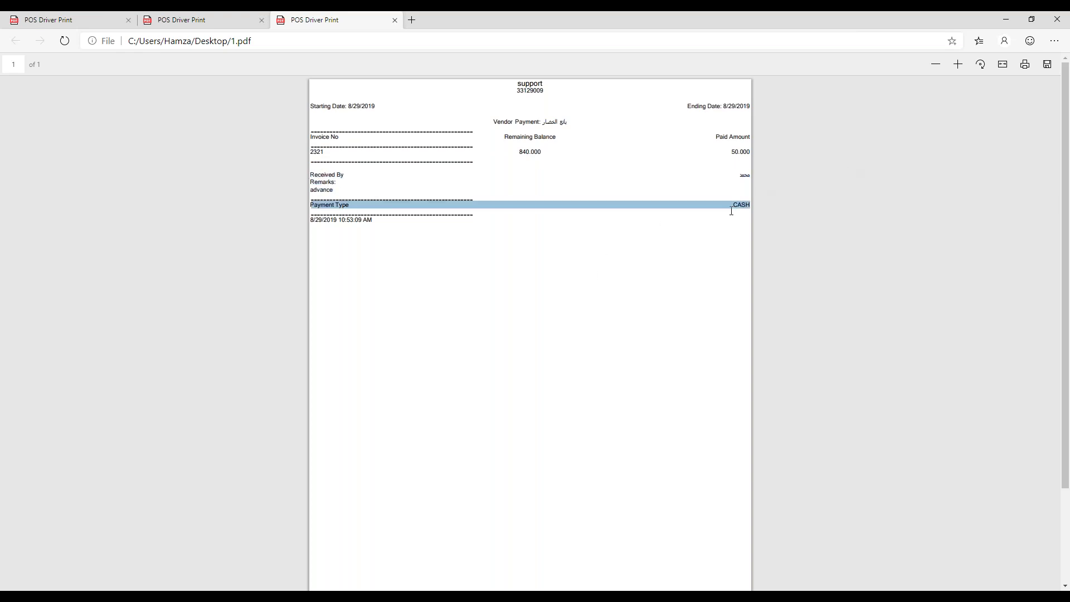
# Step: Back in POS Back Office, recheck invoice 2321's details and close Vendor Payment
pyautogui.click(1003, 21)
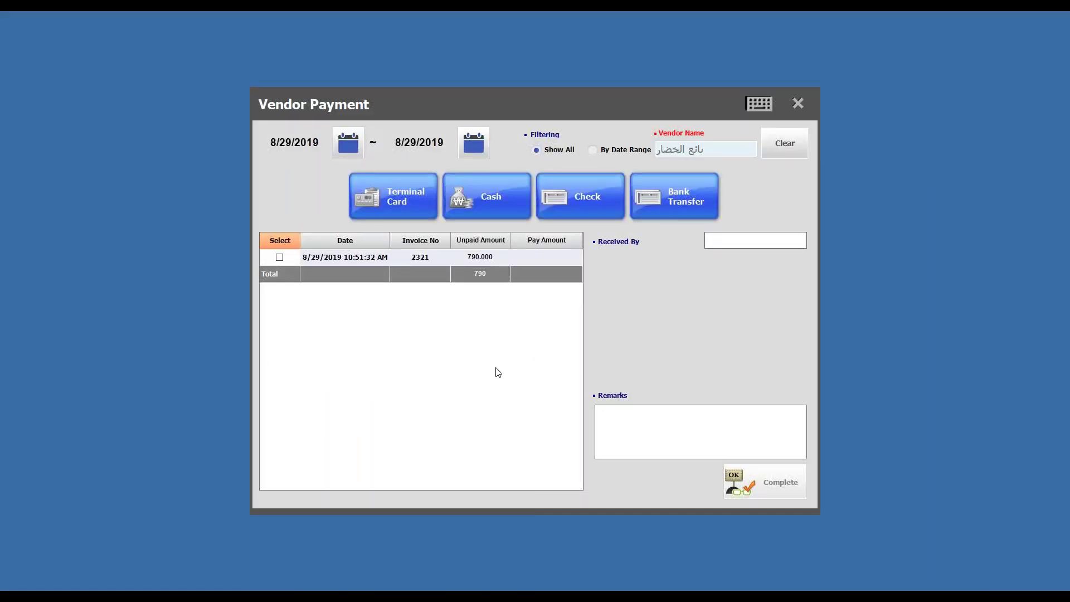
pyautogui.doubleClick(415, 260)
pyautogui.click(691, 174)
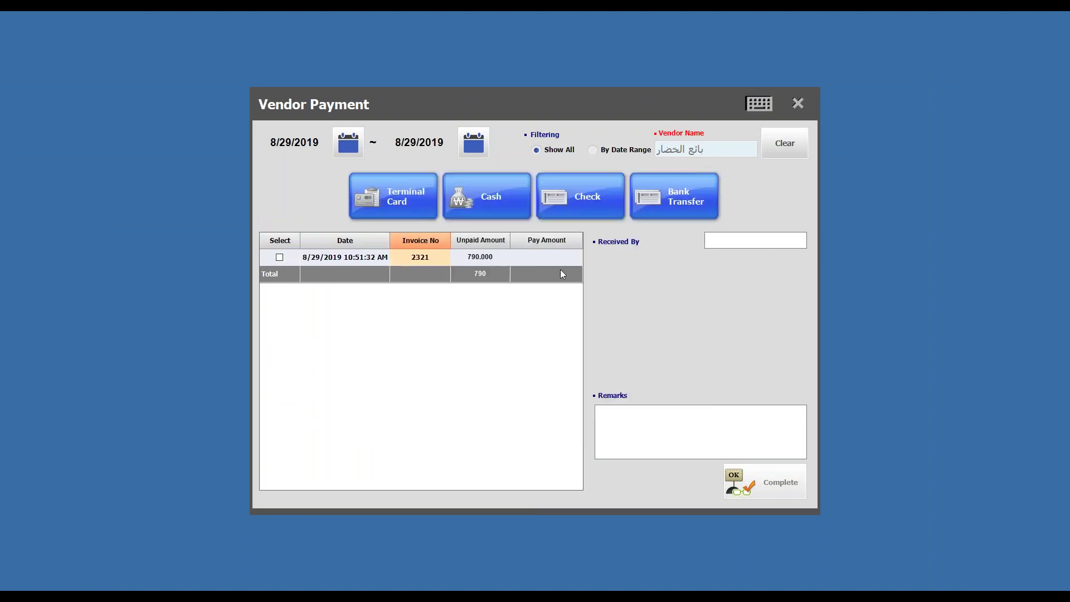
pyautogui.doubleClick(480, 258)
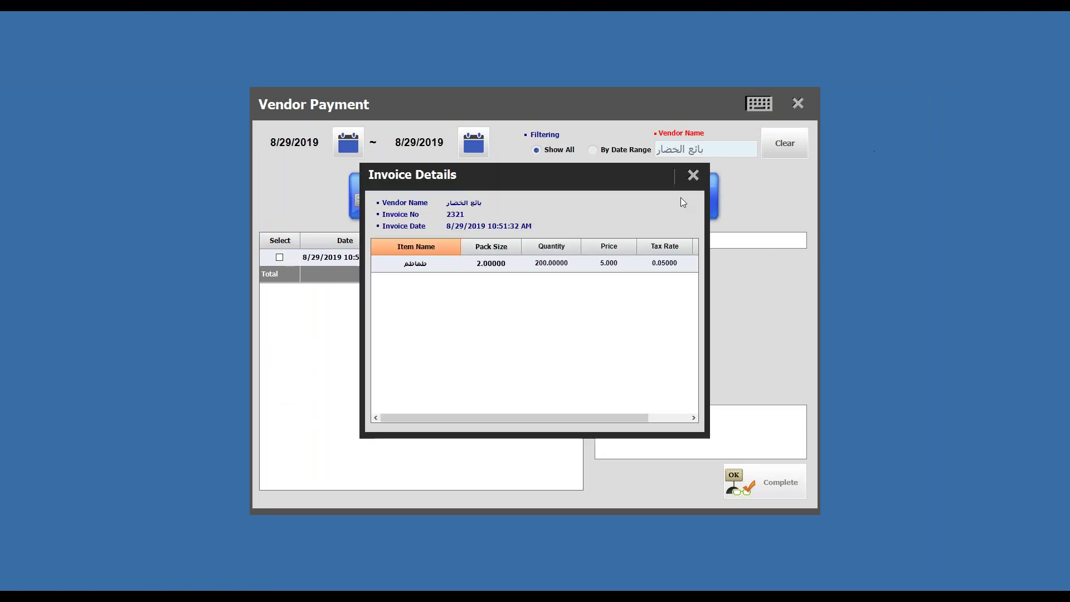
pyautogui.click(697, 174)
pyautogui.click(797, 102)
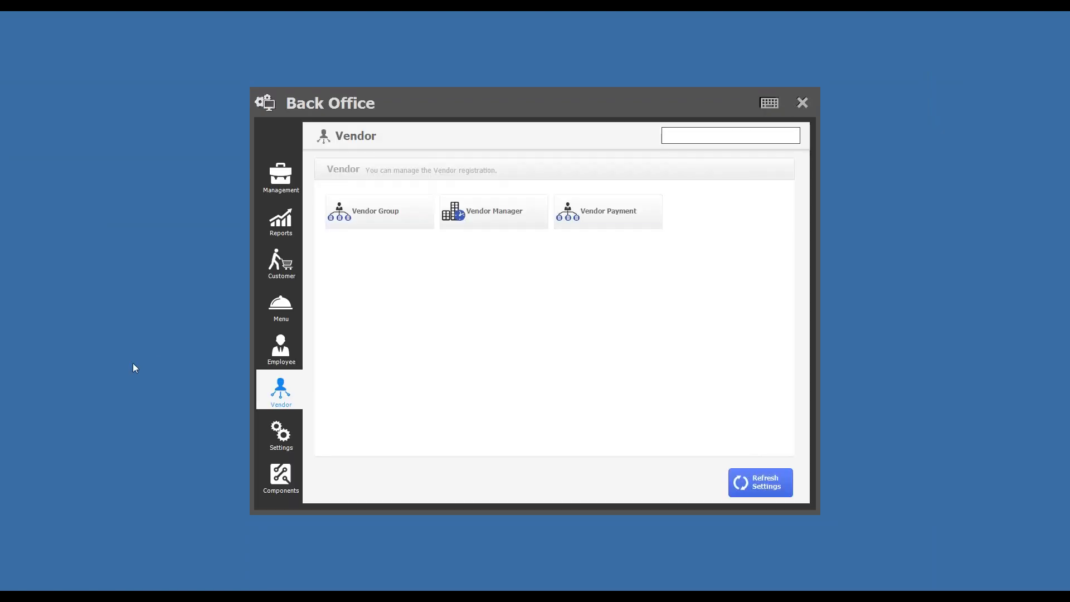
# Step: Review the Vendor Payment Report under Other Reports, showing 790.000 remaining, then close it
pyautogui.click(293, 226)
pyautogui.click(649, 170)
pyautogui.scroll(-5, 717, 423)
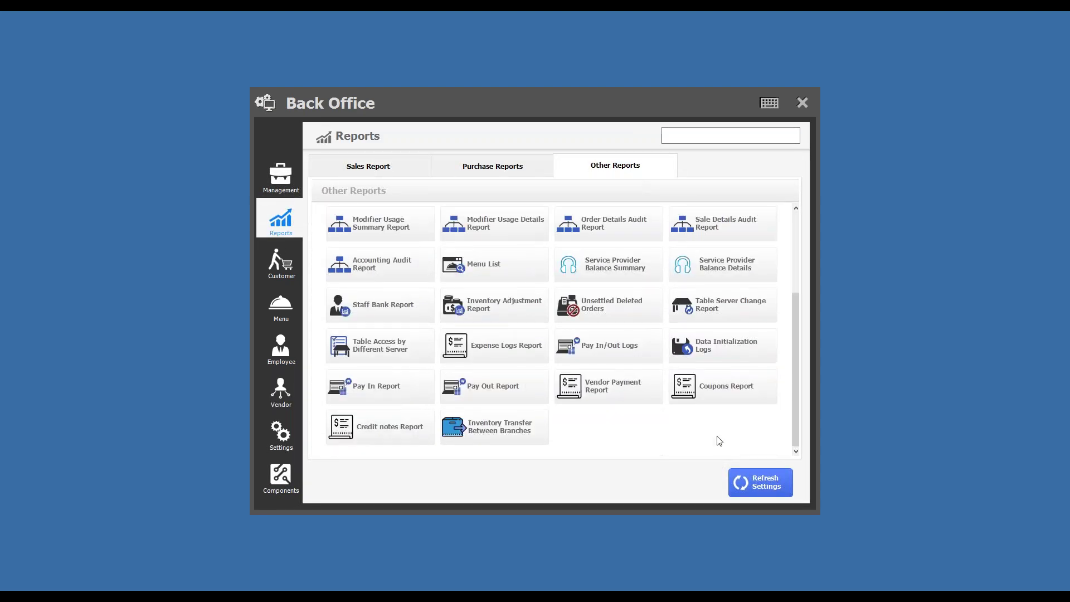
pyautogui.click(615, 389)
pyautogui.click(505, 221)
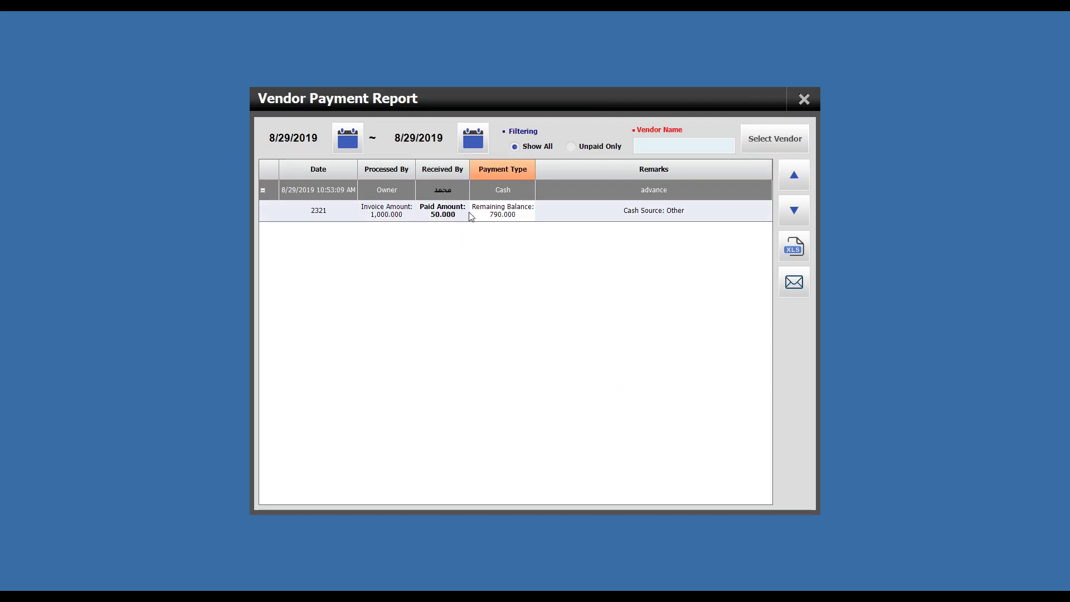
pyautogui.click(805, 101)
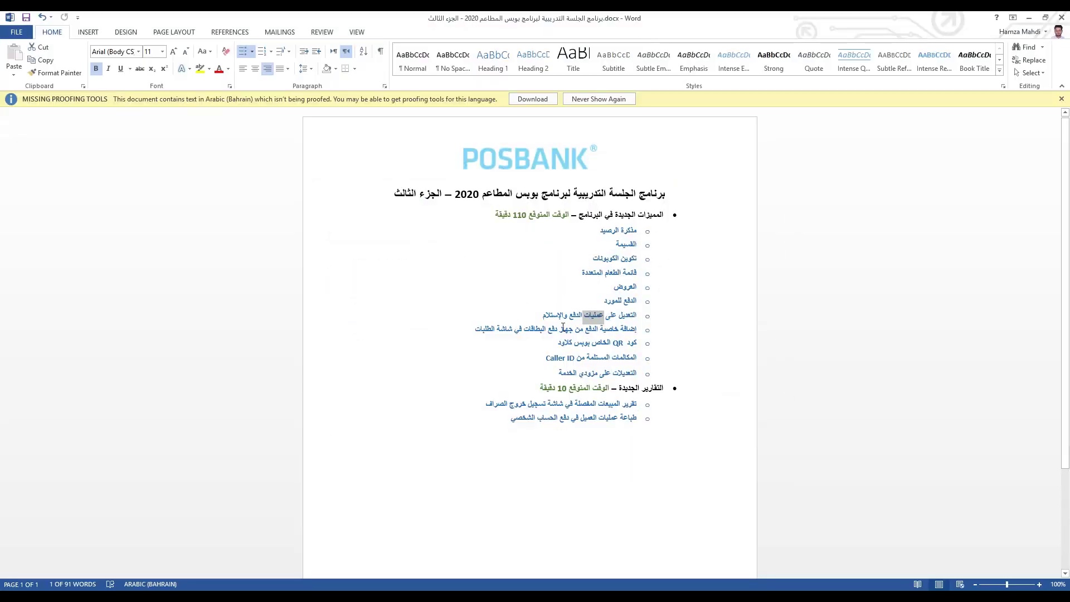
# Step: Highlight the payment-edits agenda line, switch typing to English, and return to Back Office
pyautogui.tripleClick(589, 315)
pyautogui.click(613, 333)
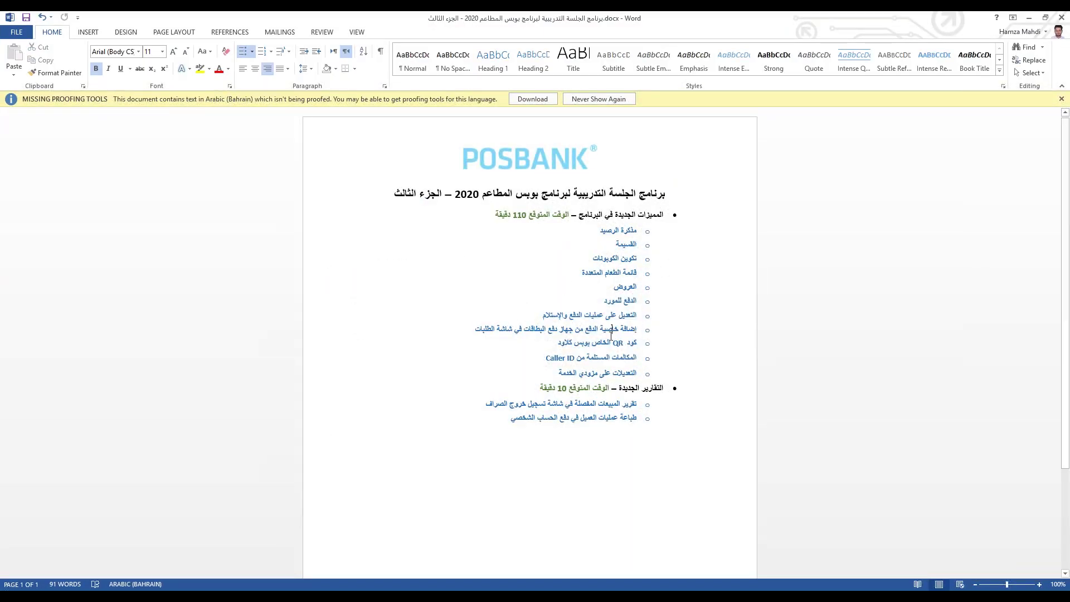
pyautogui.hotkey('alt', 'shift')
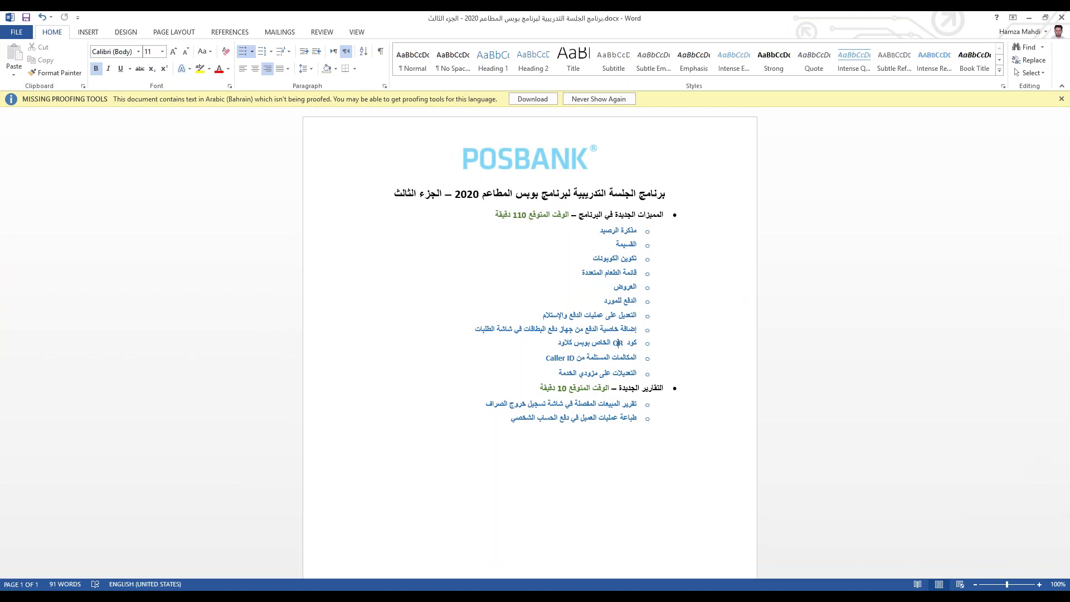
pyautogui.hotkey('alt', 'Tab')
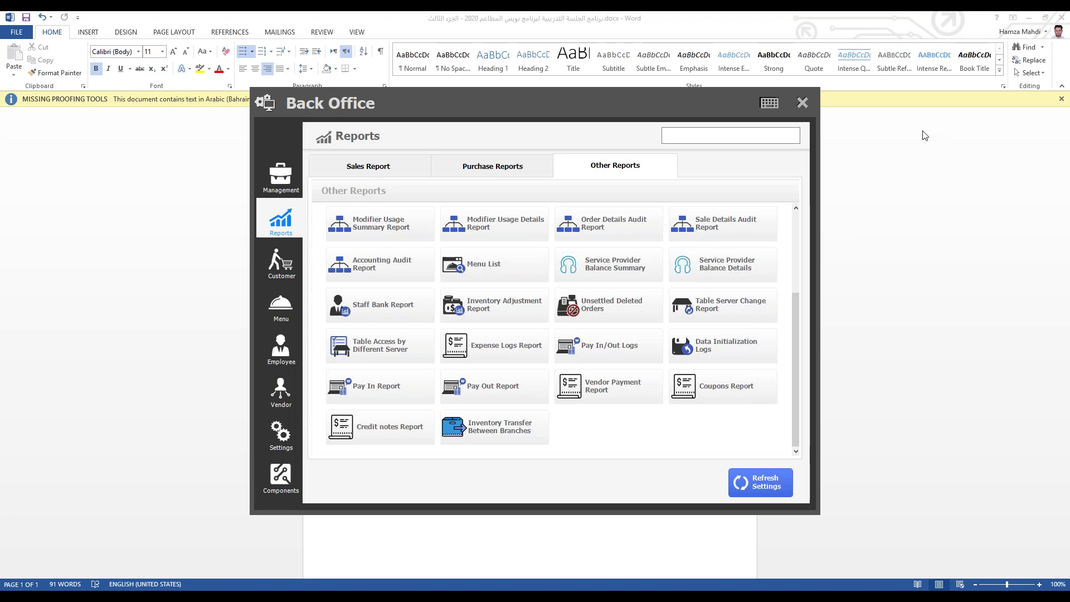
# Step: Exit Back Office and browse the POS main screen's function pages and side list
pyautogui.scroll(3, 574, 330)
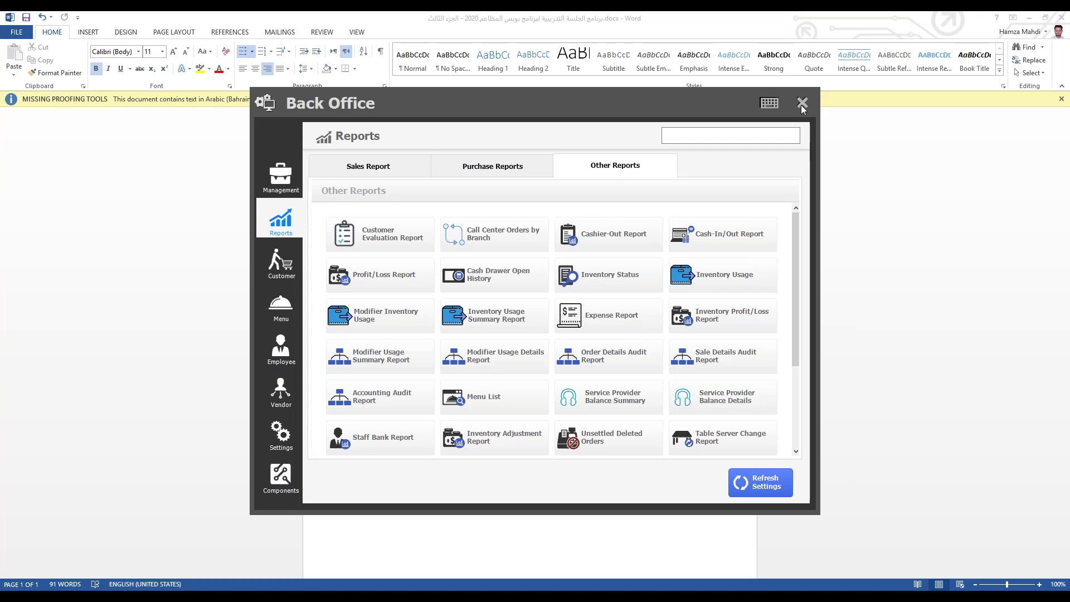
pyautogui.click(801, 103)
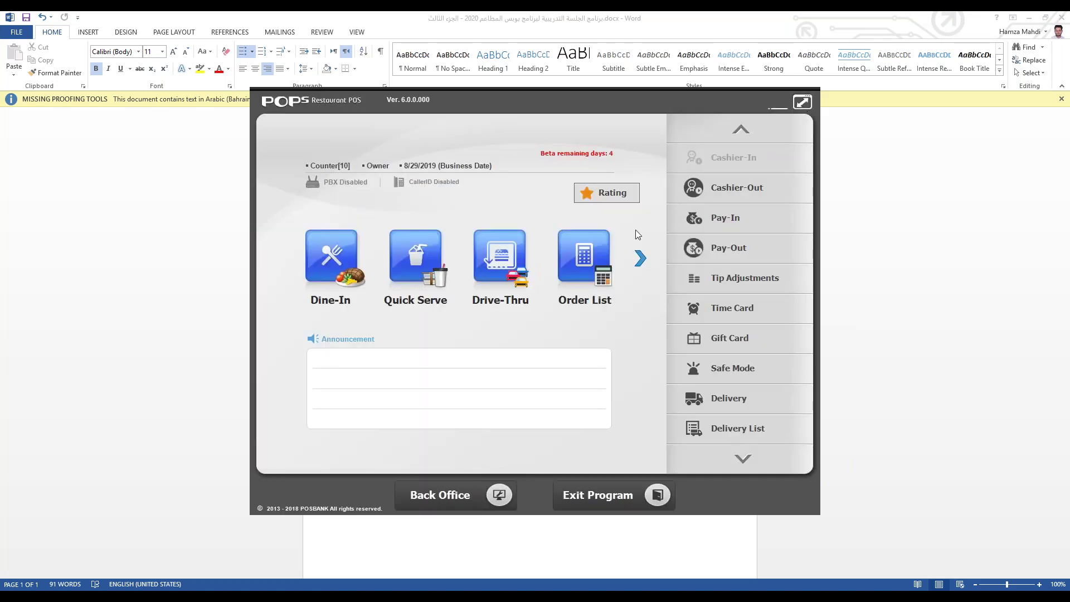
pyautogui.click(640, 258)
pyautogui.click(640, 258)
pyautogui.click(640, 258)
pyautogui.click(737, 460)
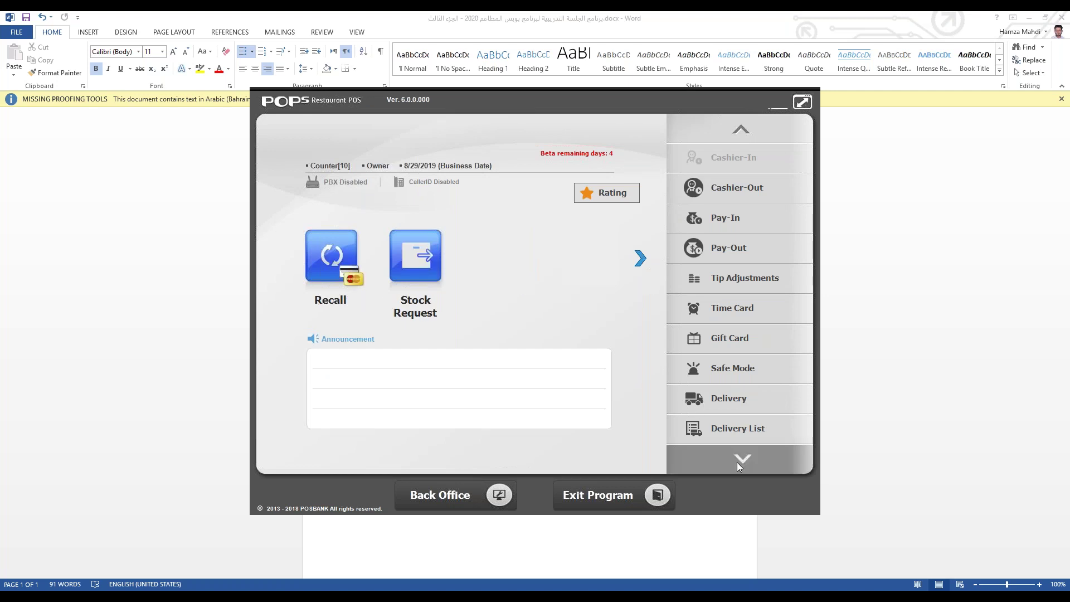
pyautogui.click(744, 121)
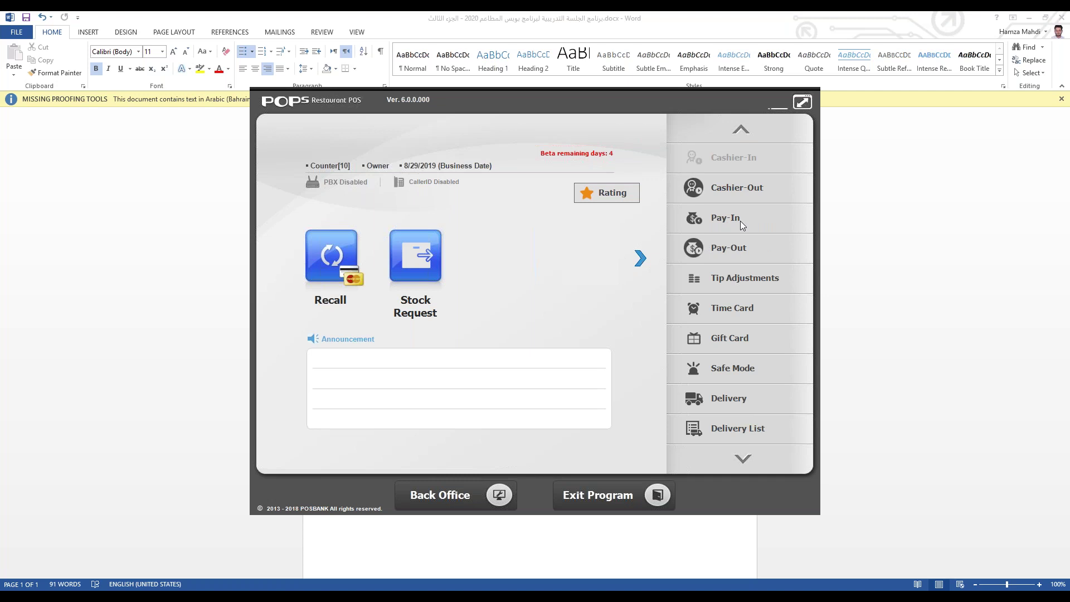
# Step: Review the Pay-In screen's Cash Deposit and Store Sales categories, then close it
pyautogui.click(692, 231)
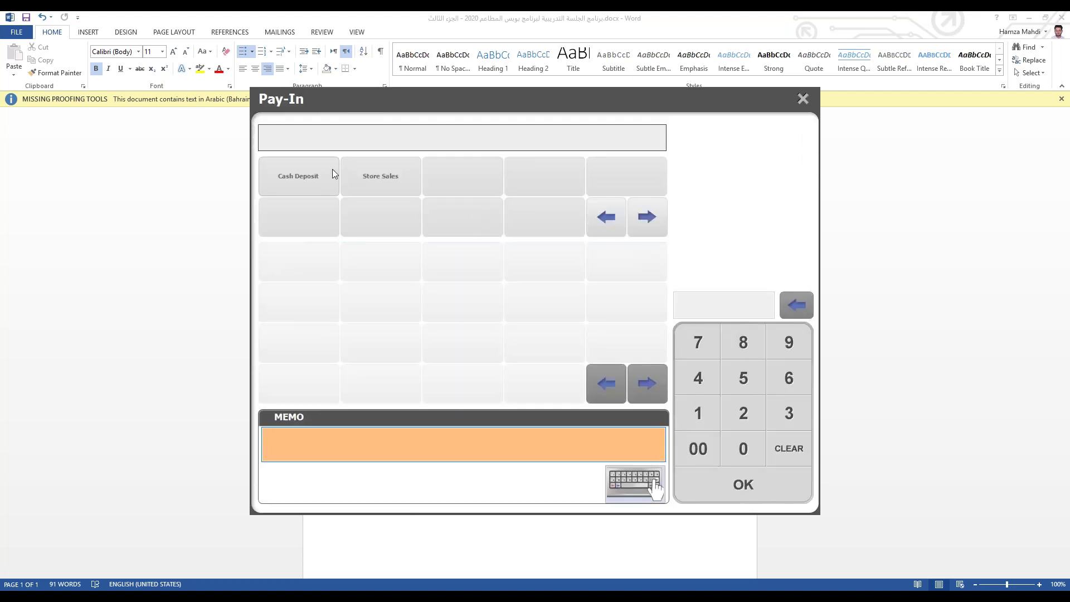
pyautogui.click(333, 174)
pyautogui.click(368, 176)
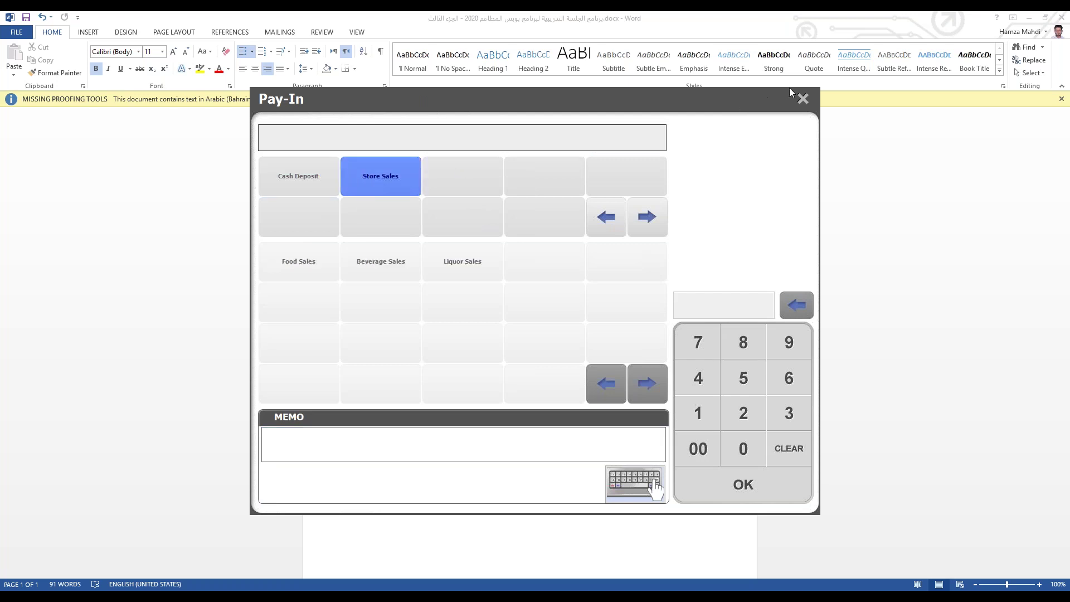
pyautogui.click(802, 98)
# Step: Browse Pay-Out subcategories: Sales Promotion, Cost of Goods, Cash Withdrawal, Court Welfare, Light & Heat
pyautogui.click(742, 256)
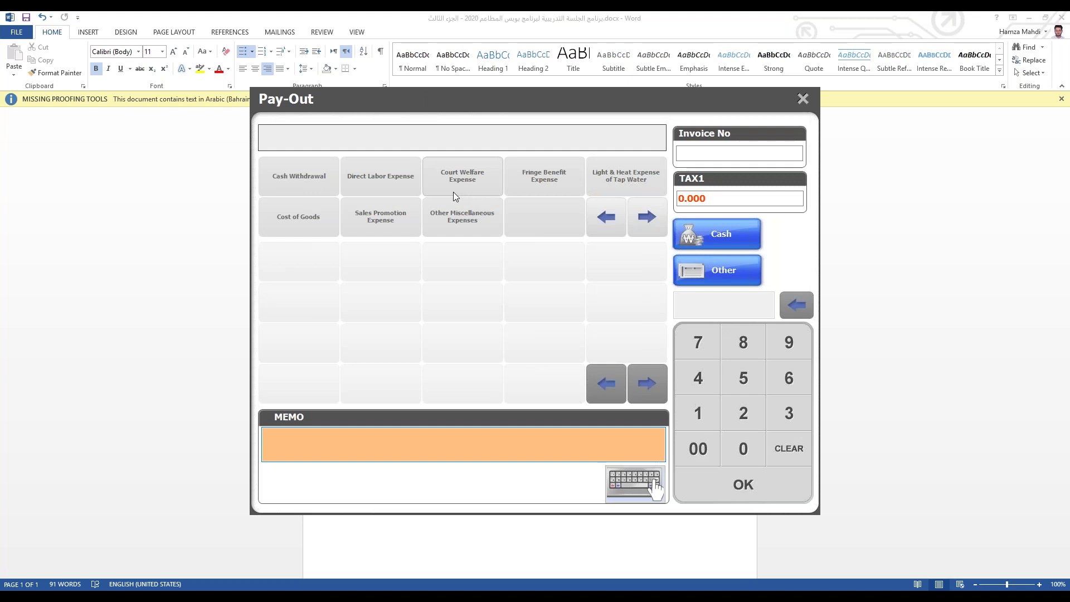
pyautogui.click(455, 214)
pyautogui.click(379, 218)
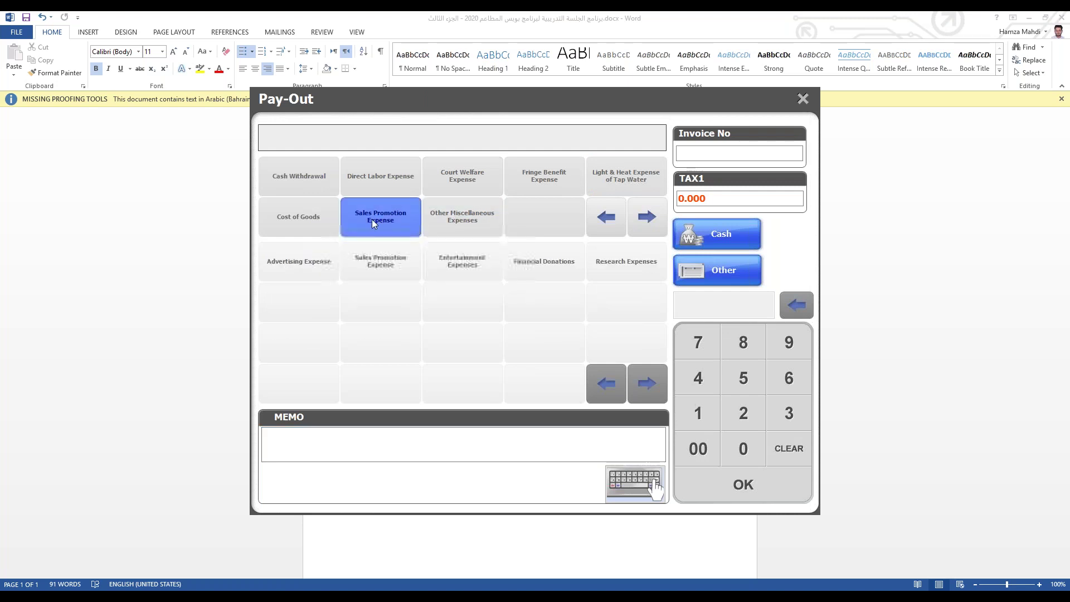
pyautogui.click(328, 213)
pyautogui.click(299, 176)
pyautogui.click(463, 176)
pyautogui.click(473, 218)
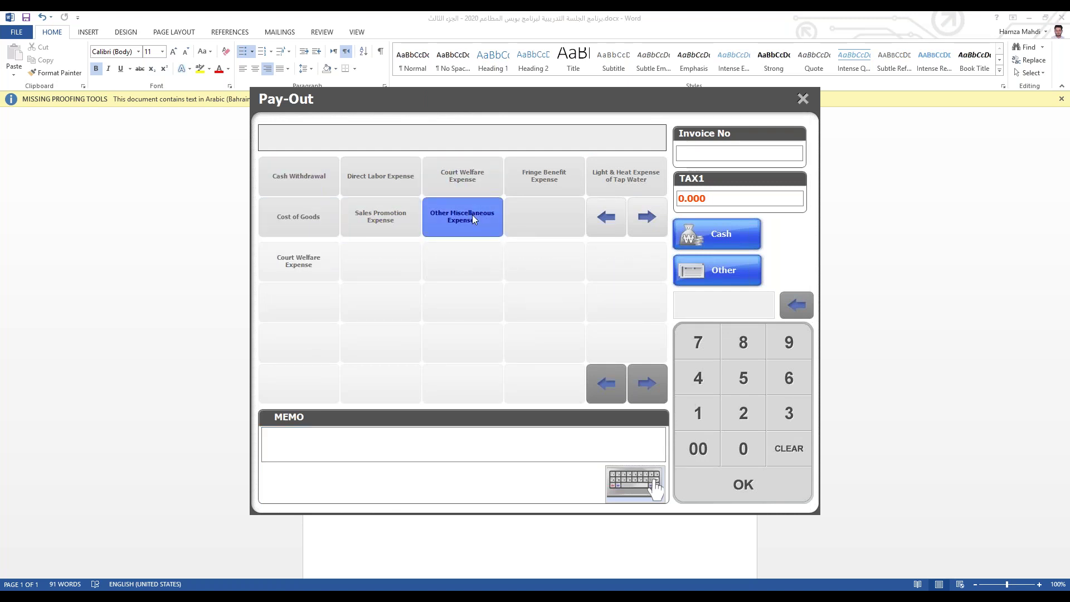
pyautogui.click(646, 186)
# Step: Check Fringe Benefit and Direct Labor subcategories, revisit the others, then close Pay-Out
pyautogui.click(553, 183)
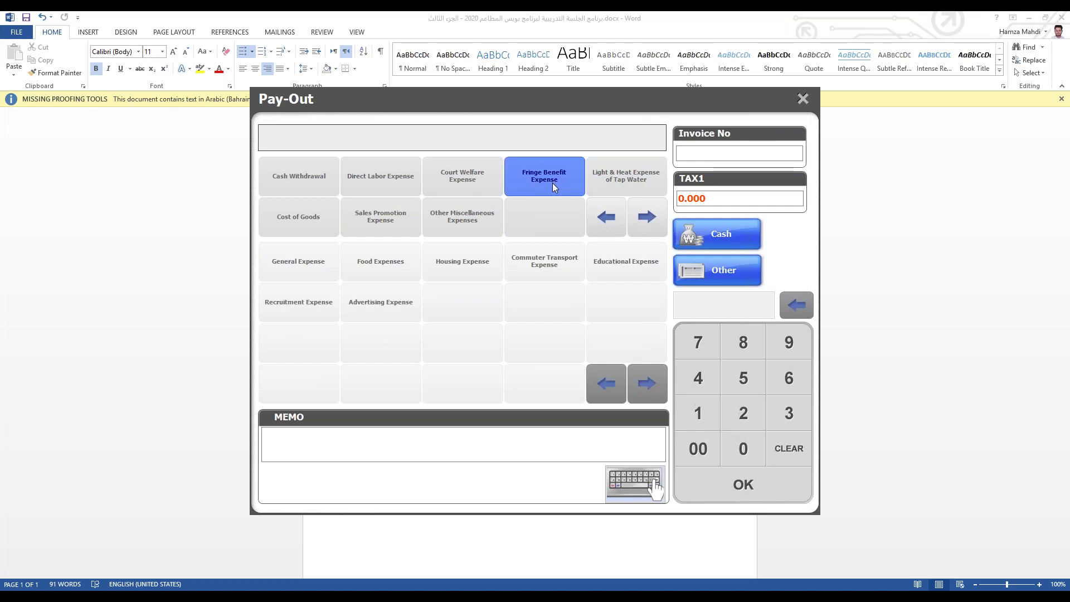
pyautogui.click(444, 220)
pyautogui.click(380, 217)
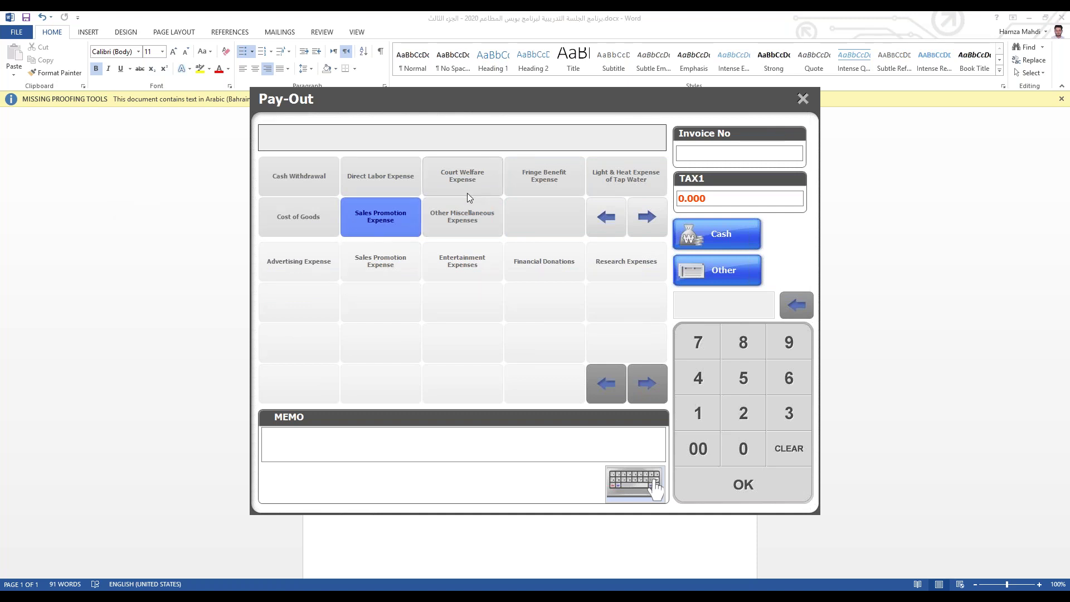
pyautogui.click(397, 173)
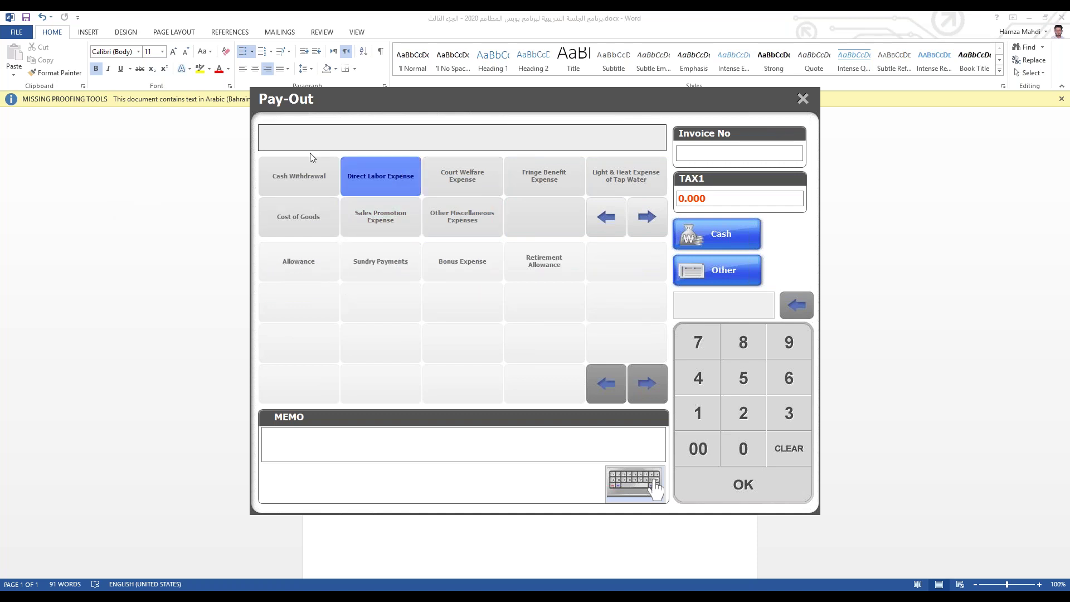
pyautogui.click(307, 175)
pyautogui.click(302, 221)
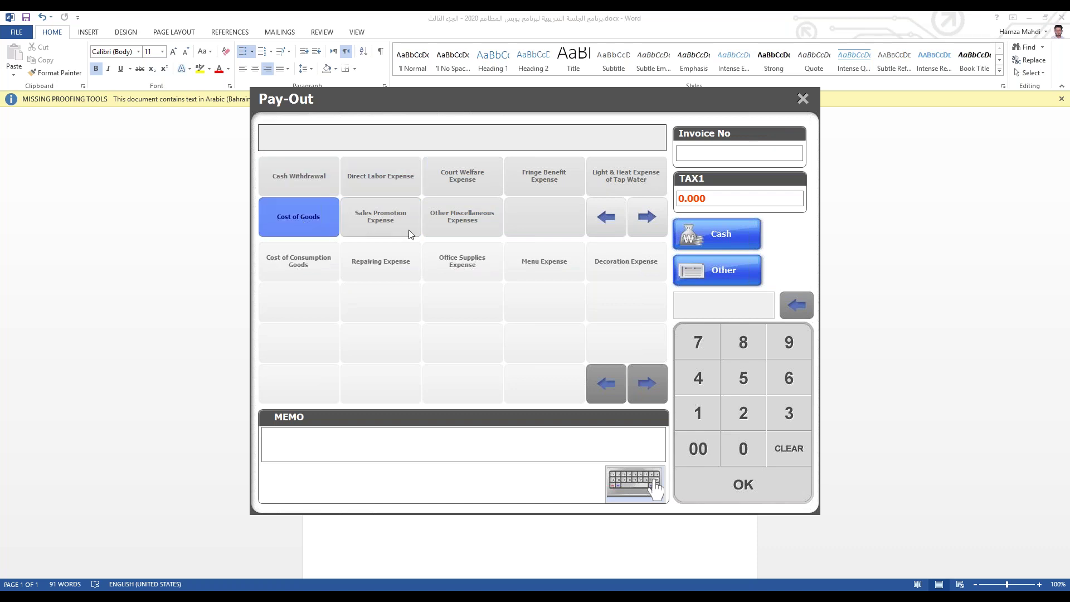
pyautogui.click(407, 229)
pyautogui.click(495, 232)
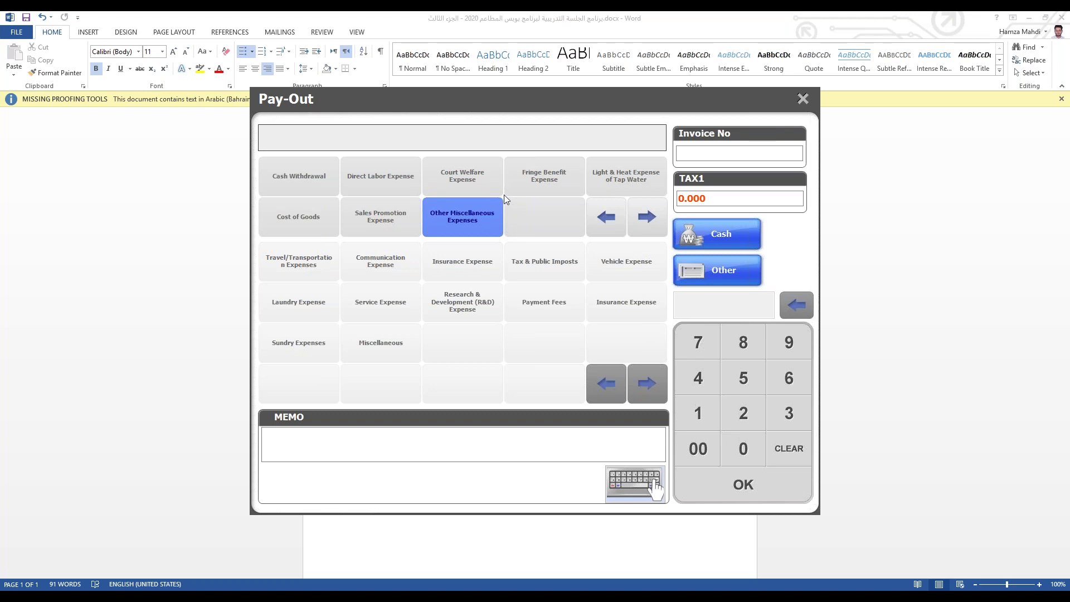
pyautogui.click(802, 99)
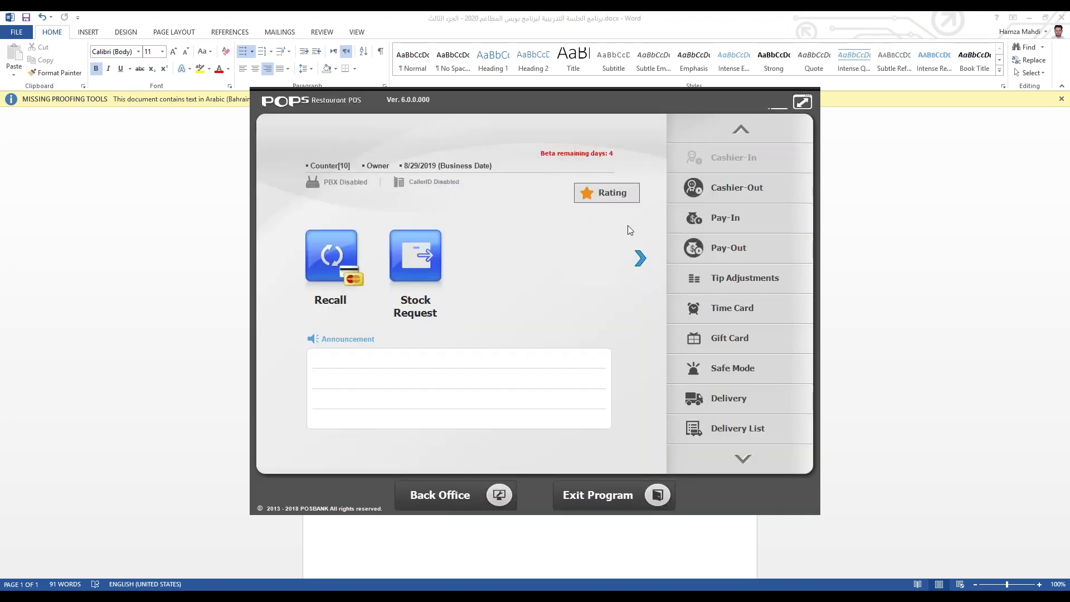
# Step: Hide the خضار category in Back Office > Menu > Inventory Category and save
pyautogui.click(433, 495)
pyautogui.click(289, 306)
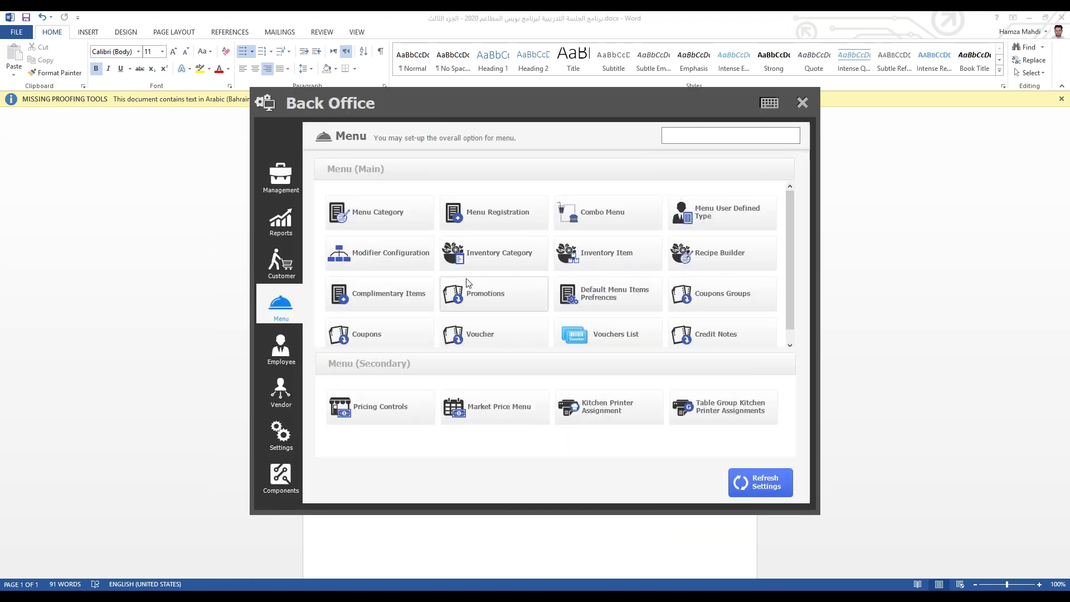
pyautogui.click(491, 252)
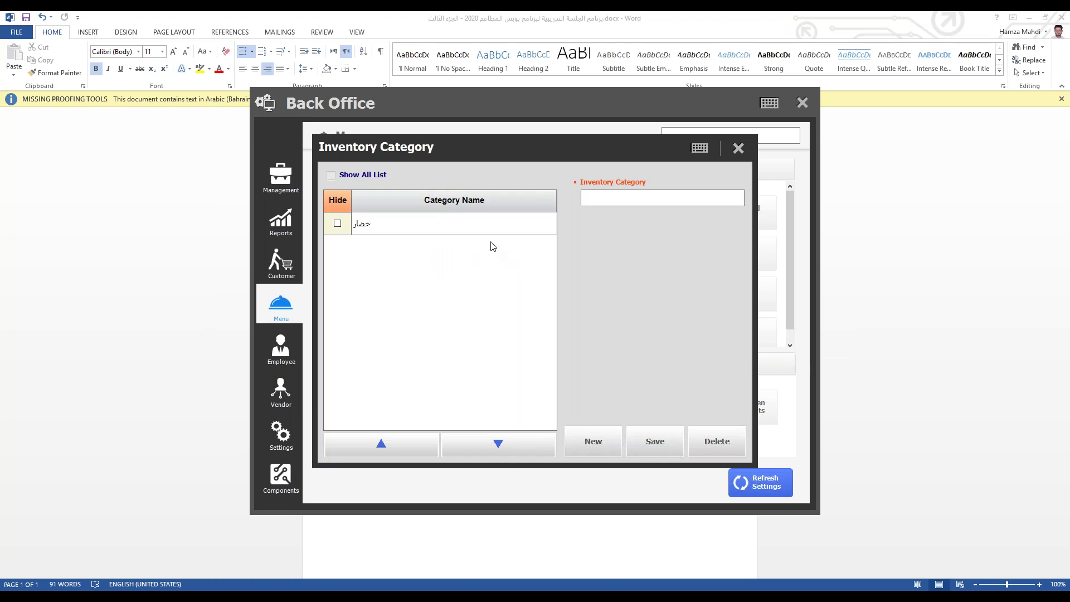
pyautogui.click(341, 228)
pyautogui.click(498, 404)
pyautogui.click(516, 423)
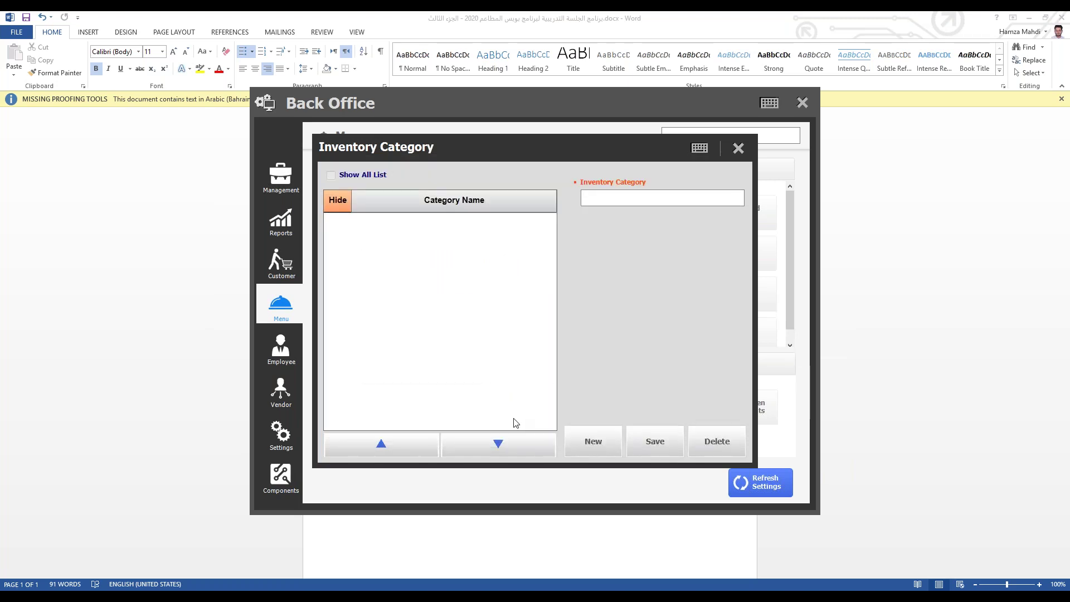
pyautogui.click(738, 148)
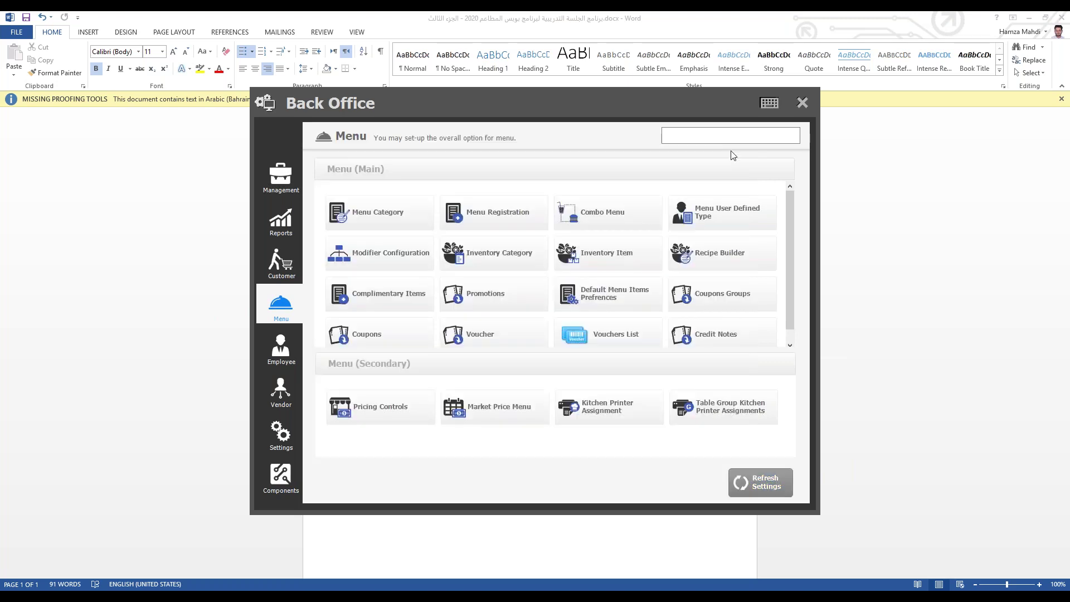
# Step: Check the inventory items list's category choices without changing anything
pyautogui.click(607, 253)
pyautogui.click(386, 170)
pyautogui.click(386, 170)
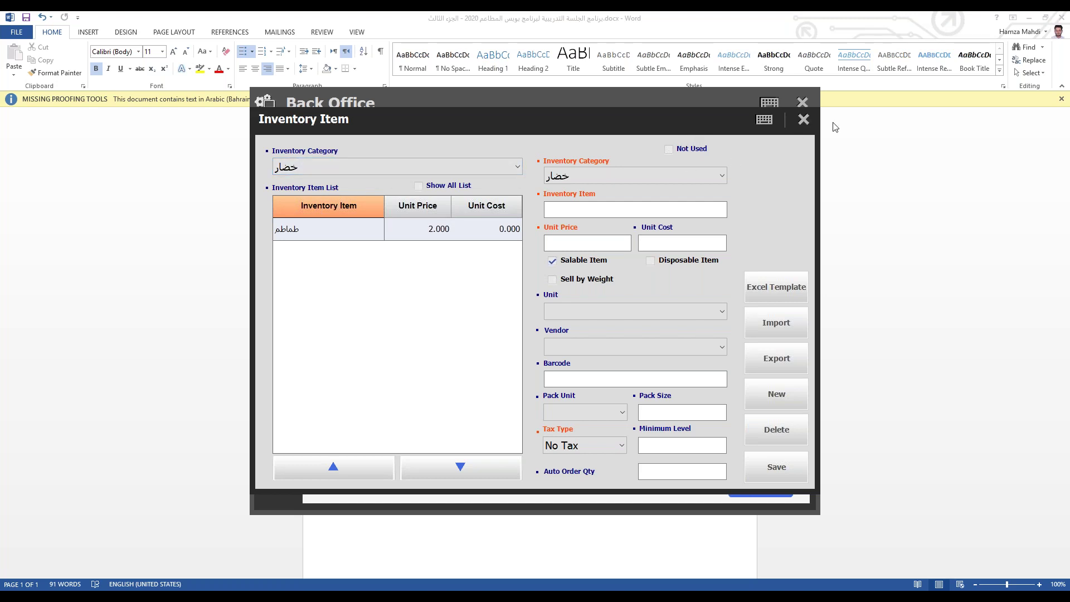
pyautogui.click(804, 120)
# Step: Show all categories, unhide خضار, save, and refresh the back office settings
pyautogui.click(501, 256)
pyautogui.click(350, 177)
pyautogui.click(358, 223)
pyautogui.click(337, 223)
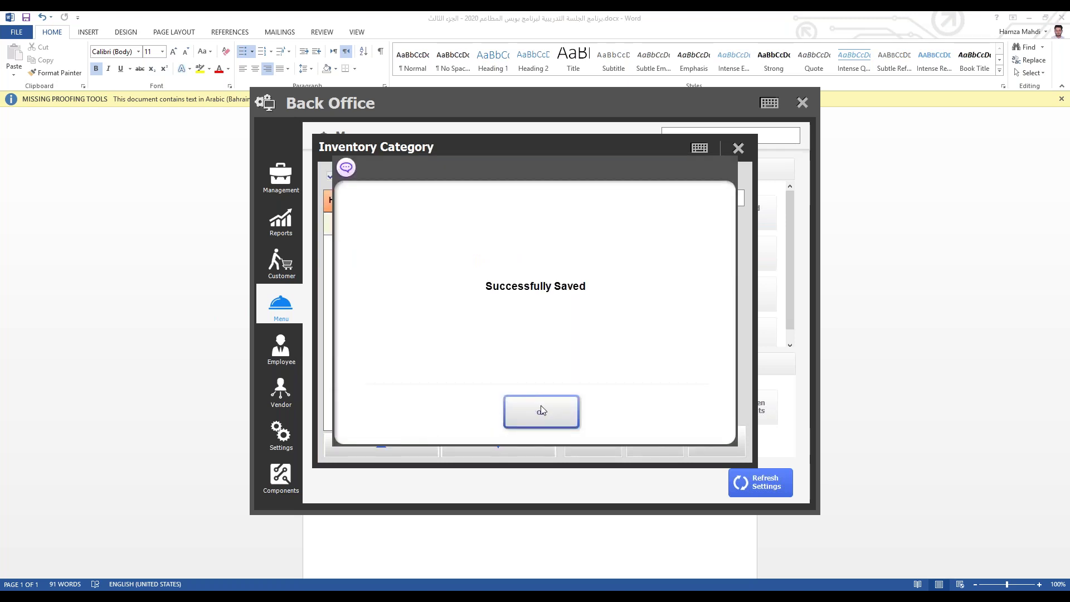
pyautogui.click(539, 410)
pyautogui.click(738, 148)
pyautogui.click(761, 483)
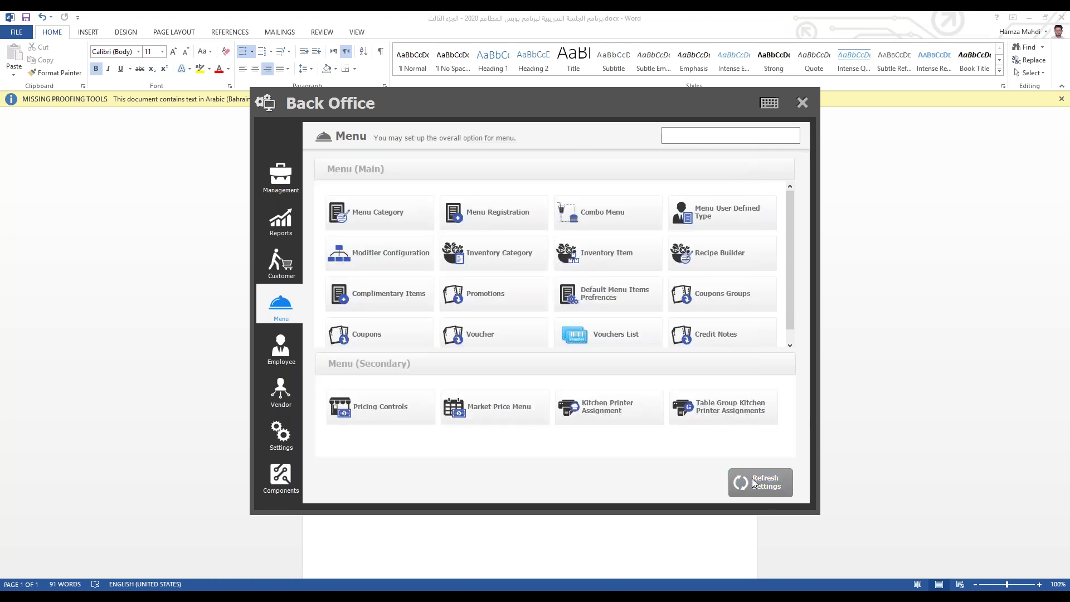
pyautogui.click(522, 408)
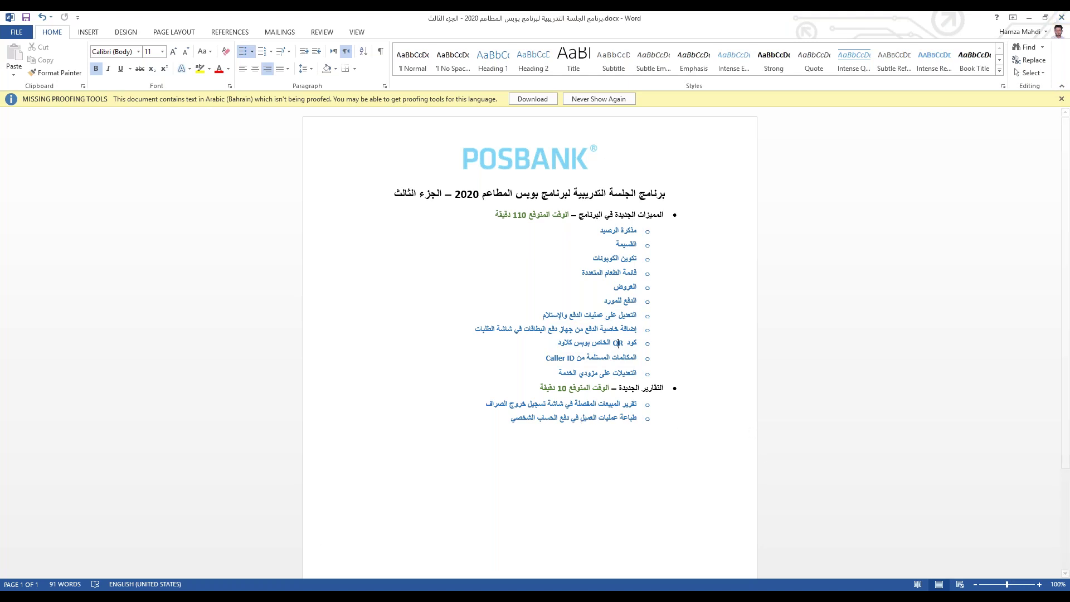
# Step: Bring POS Back Office forward, check Inventory Category, then go to the Components page
pyautogui.moveTo(340, 597)
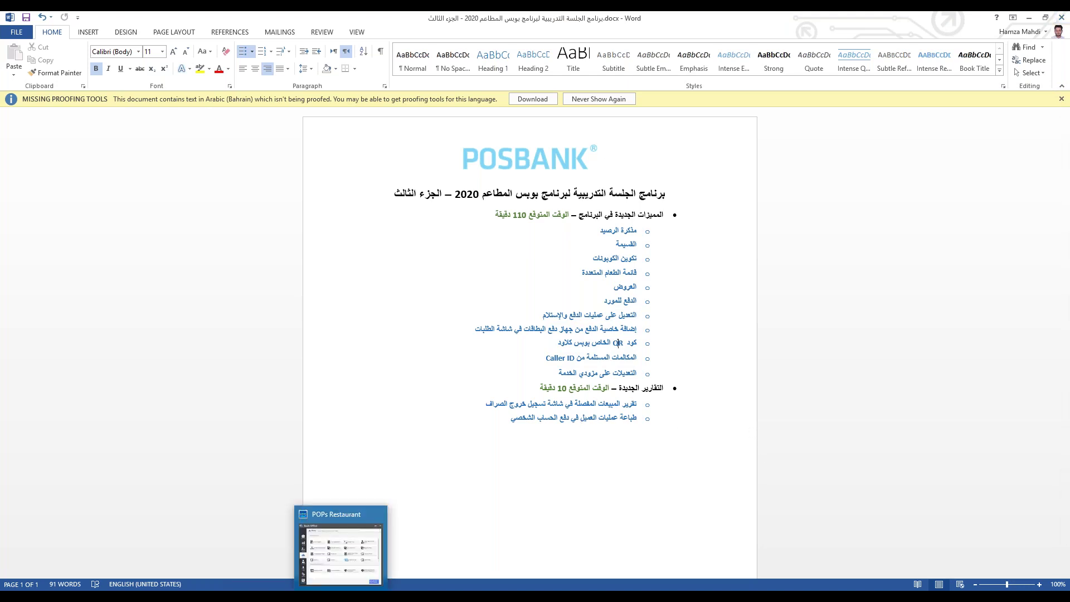
pyautogui.click(340, 548)
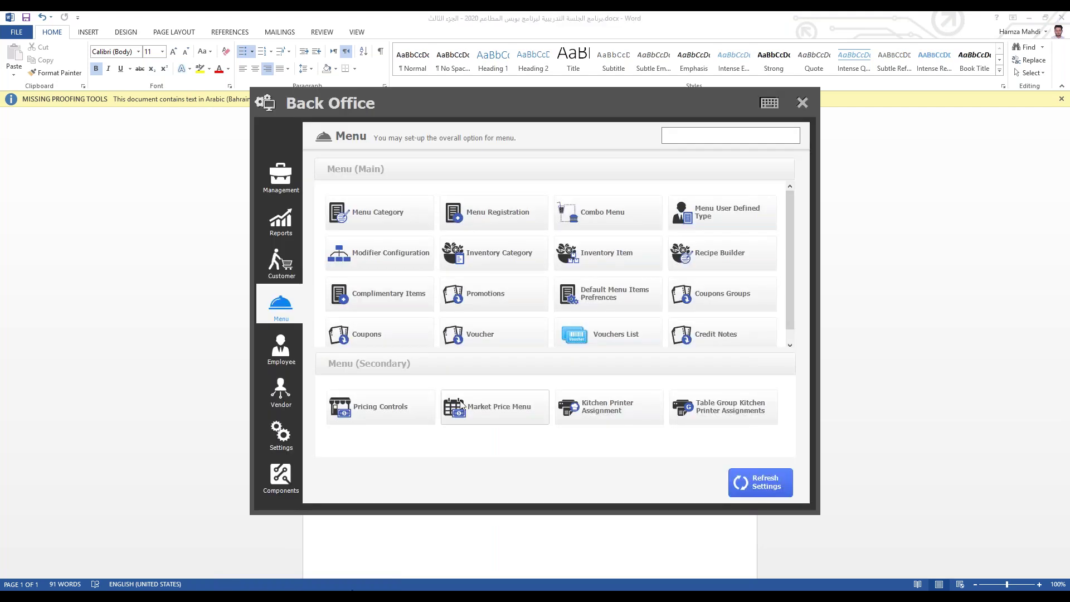
pyautogui.click(491, 250)
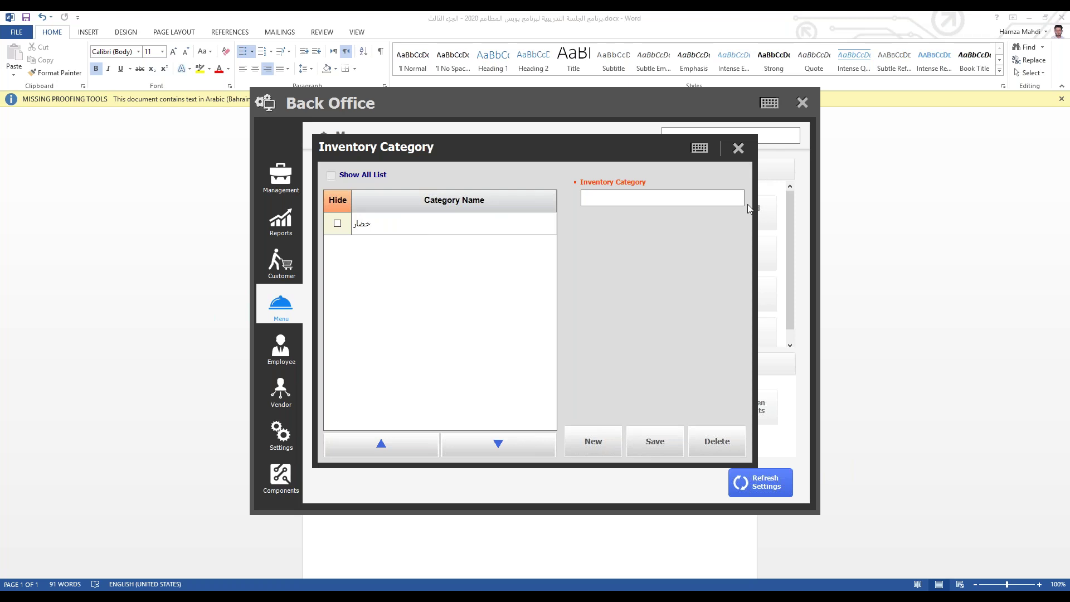
pyautogui.click(739, 149)
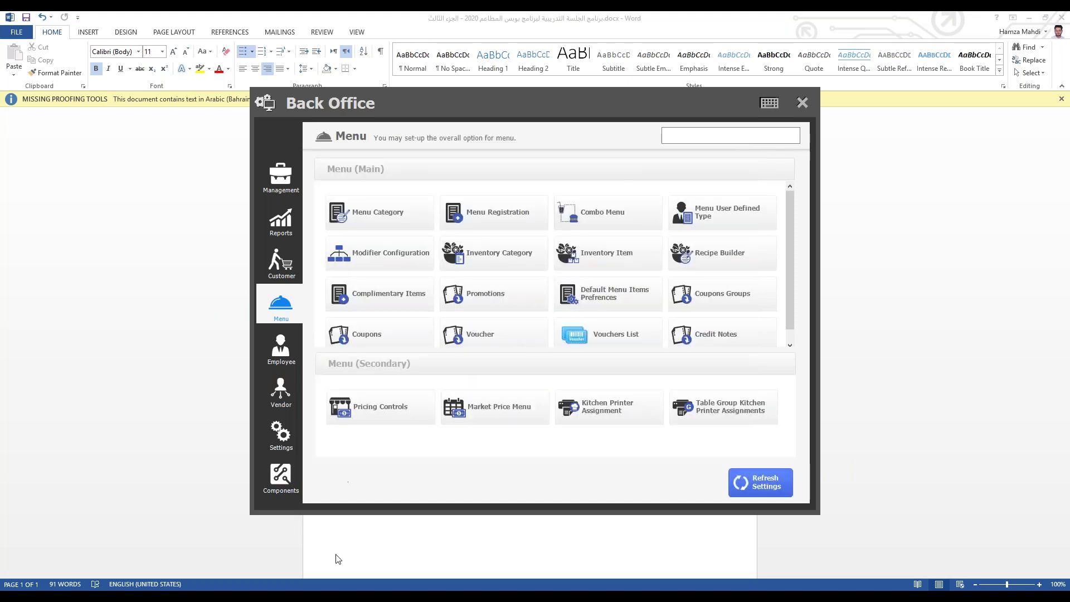
pyautogui.click(289, 464)
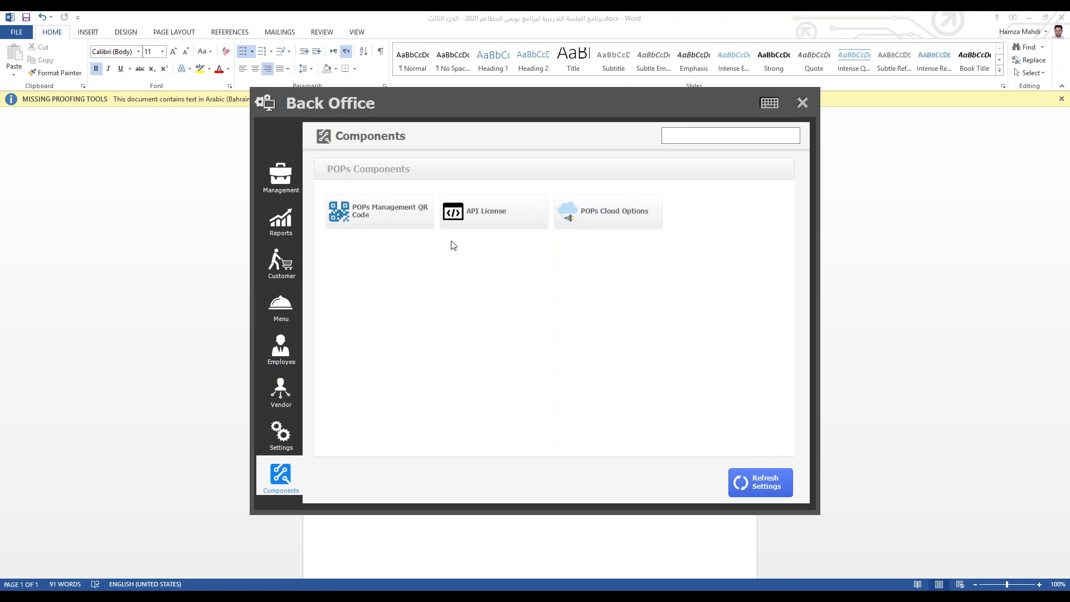
pyautogui.click(587, 216)
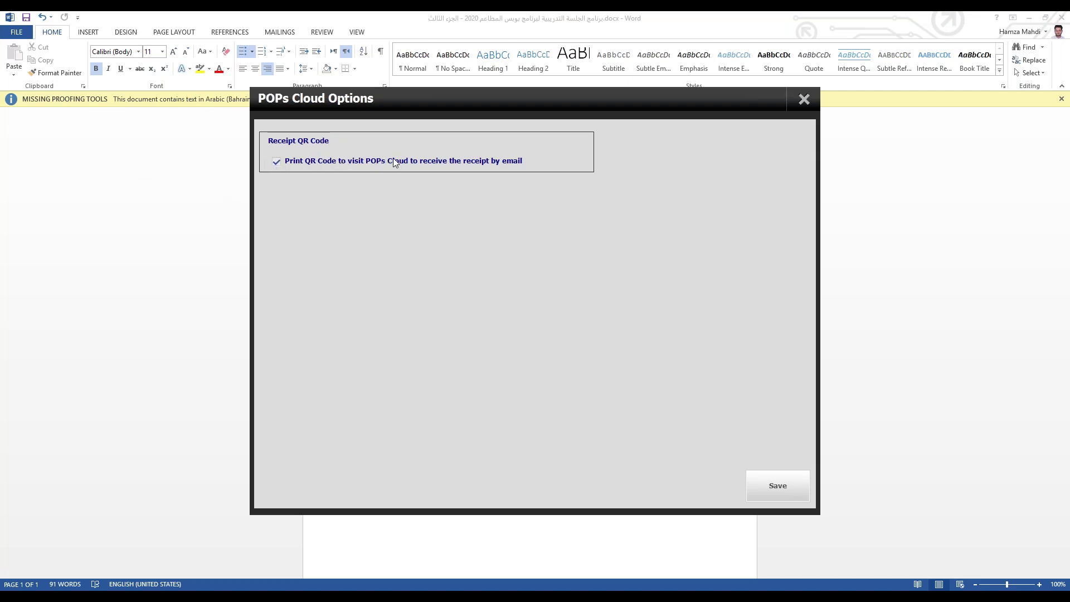
pyautogui.click(524, 161)
pyautogui.click(804, 98)
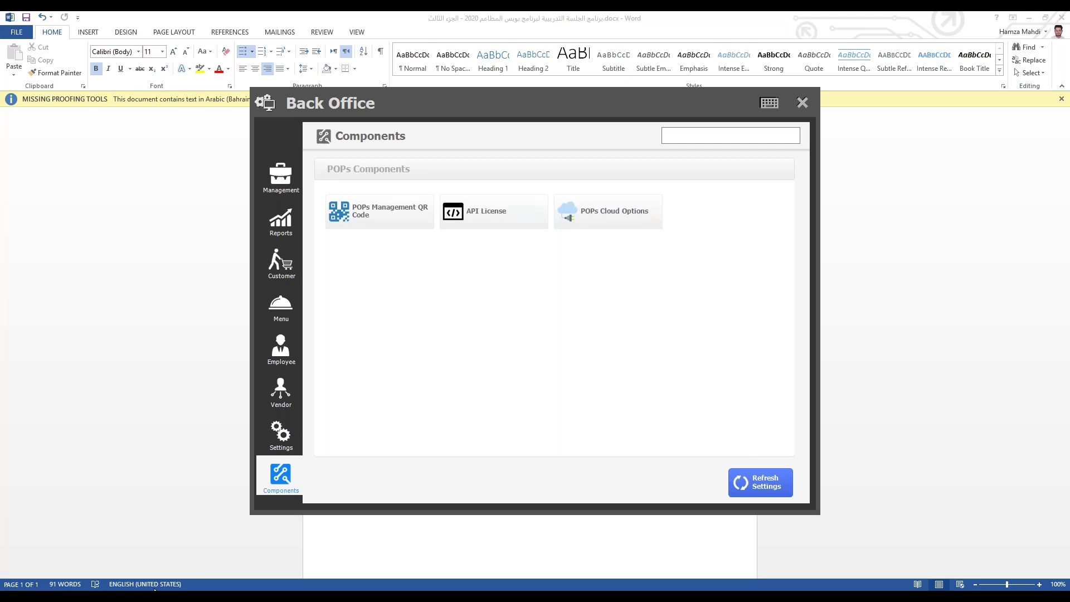
pyautogui.click(276, 434)
pyautogui.click(282, 473)
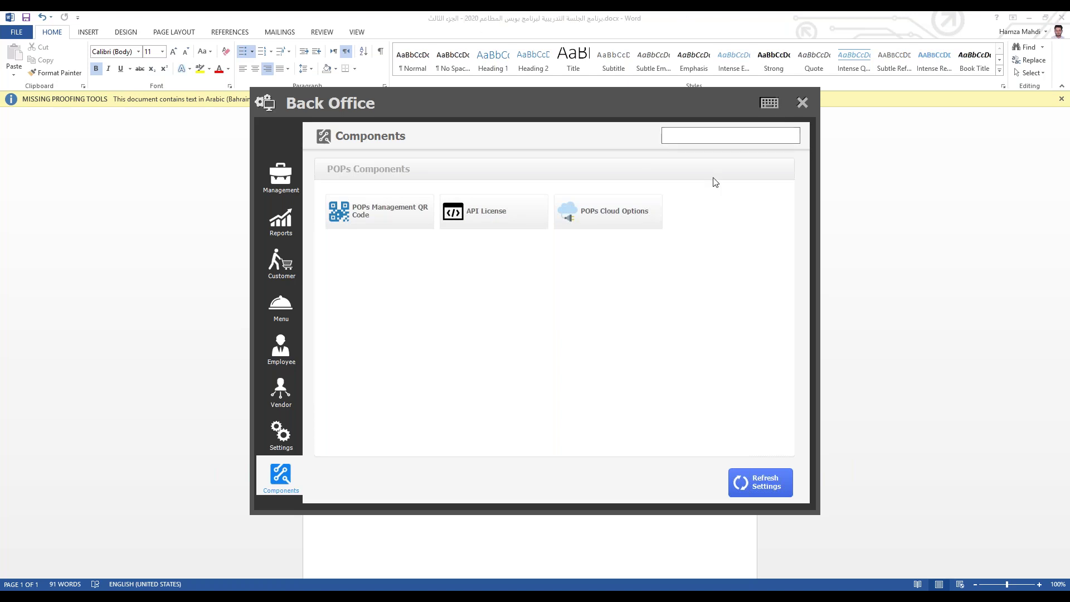
# Step: Glance at POPs Cloud Options, then open the API License settings showing status Not Active
pyautogui.click(705, 137)
pyautogui.click(598, 217)
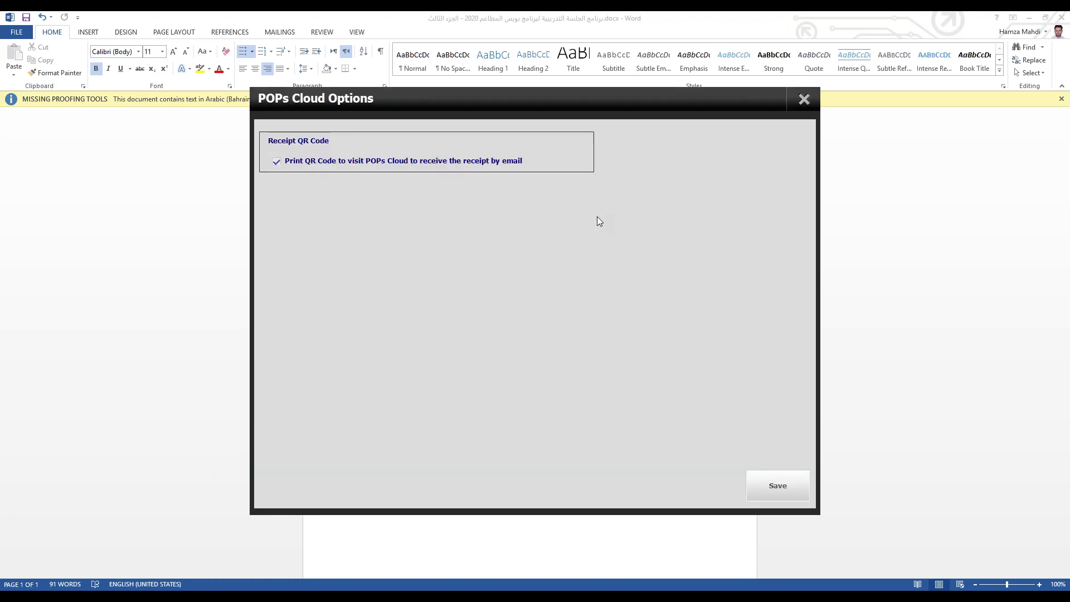
pyautogui.click(807, 102)
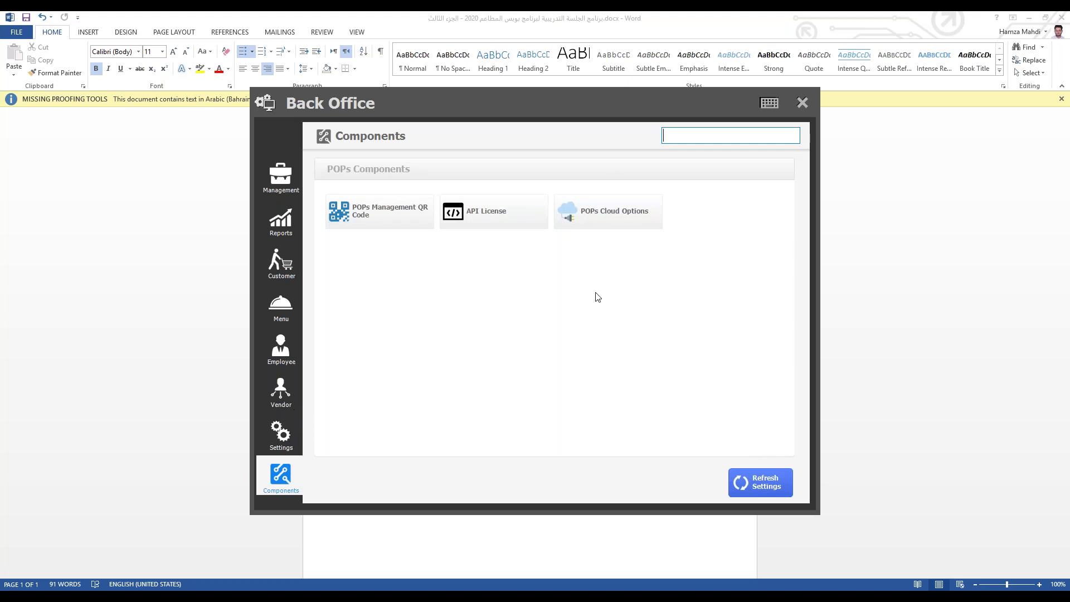
pyautogui.click(503, 223)
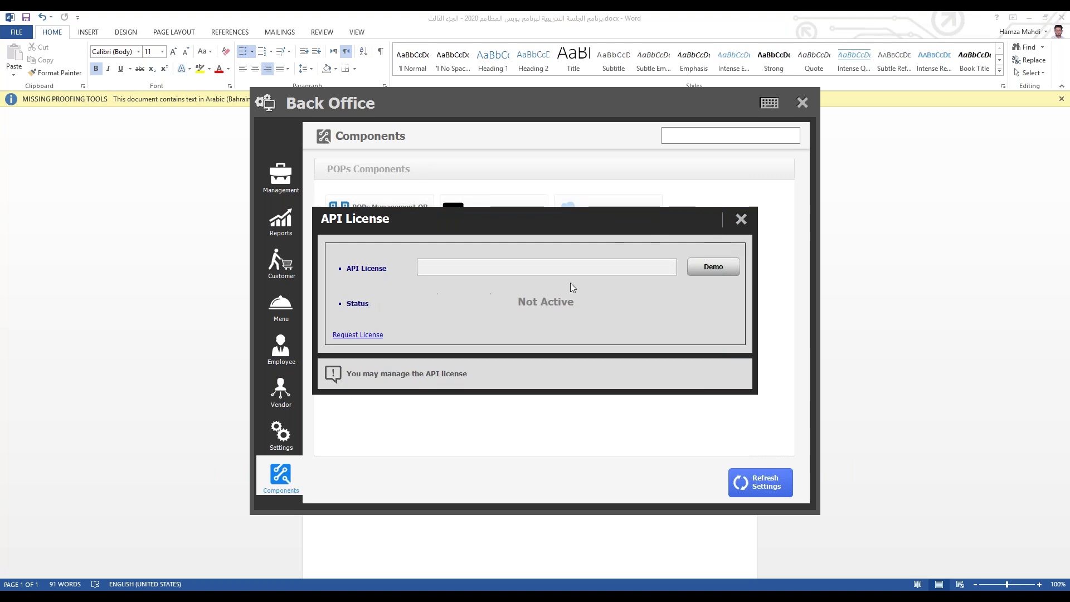
# Step: Request a demo license, dismiss the 'Cannot check your country' error, and close API License
pyautogui.click(702, 270)
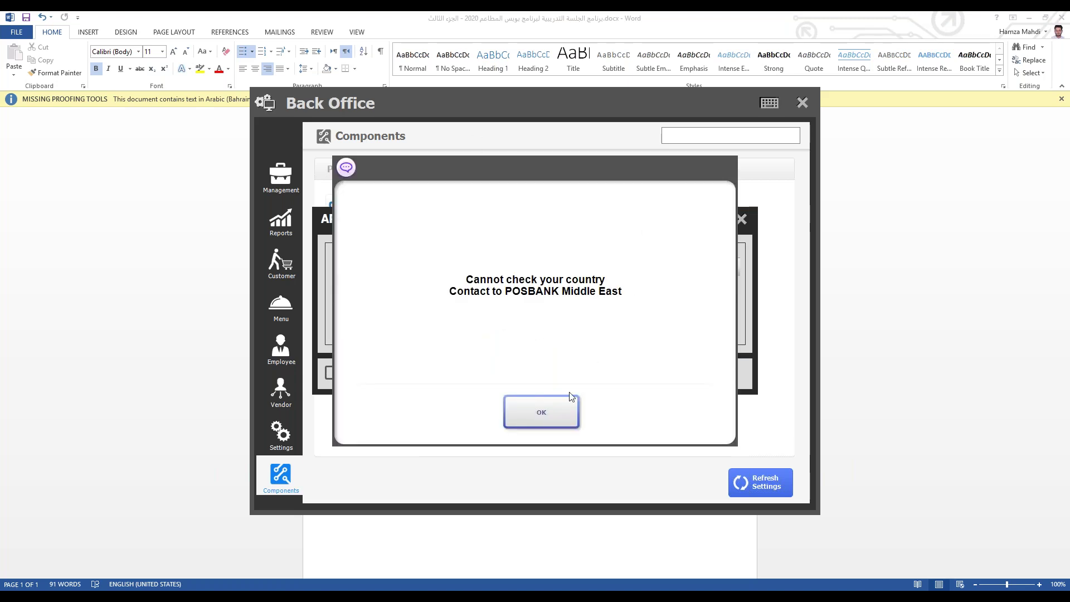
pyautogui.click(540, 409)
pyautogui.click(740, 220)
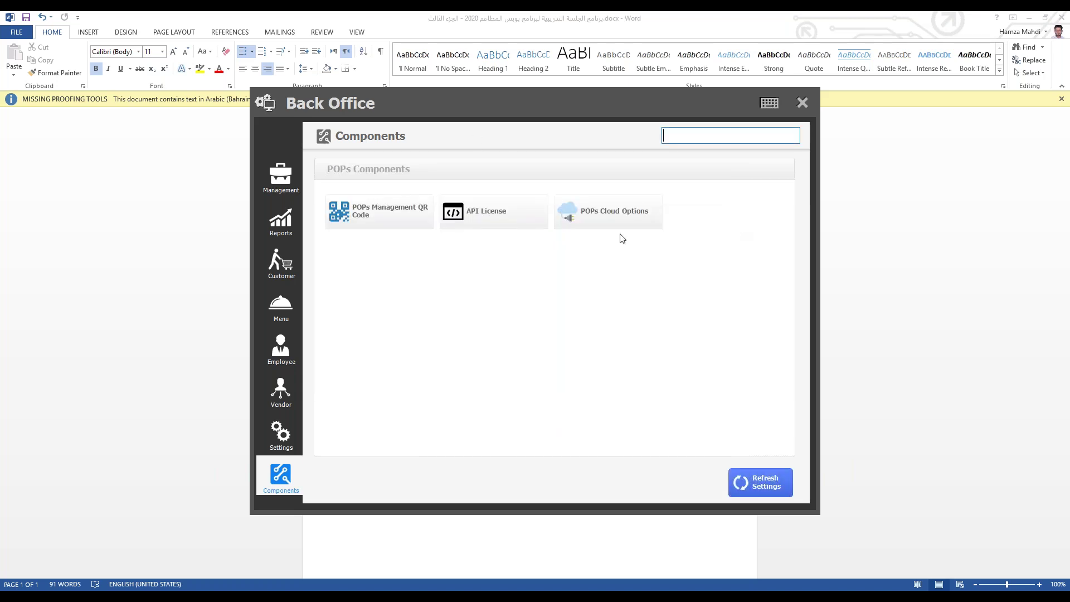
pyautogui.click(500, 215)
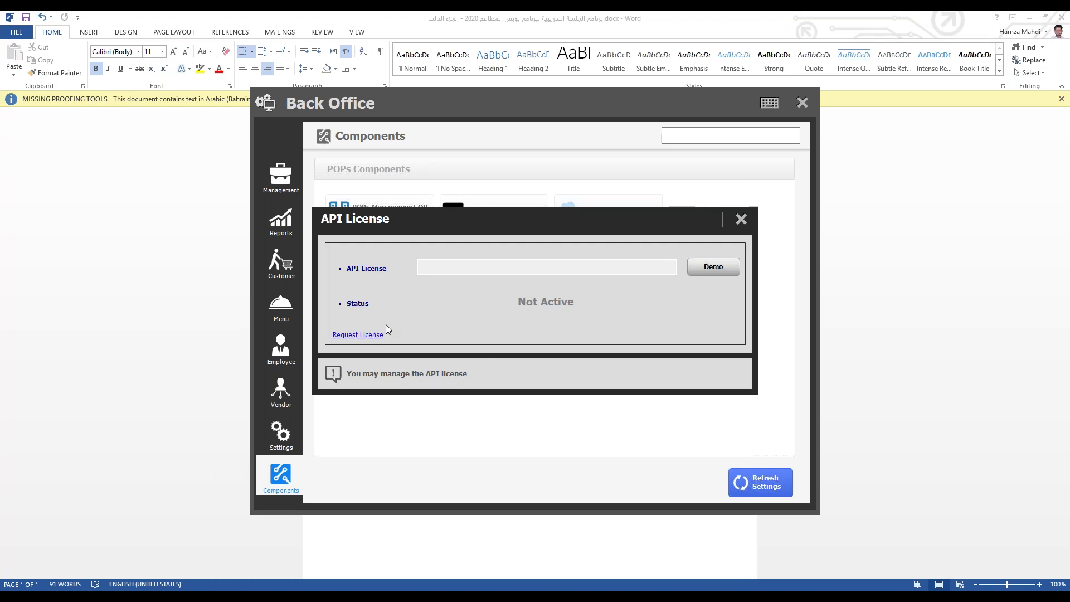
pyautogui.click(741, 219)
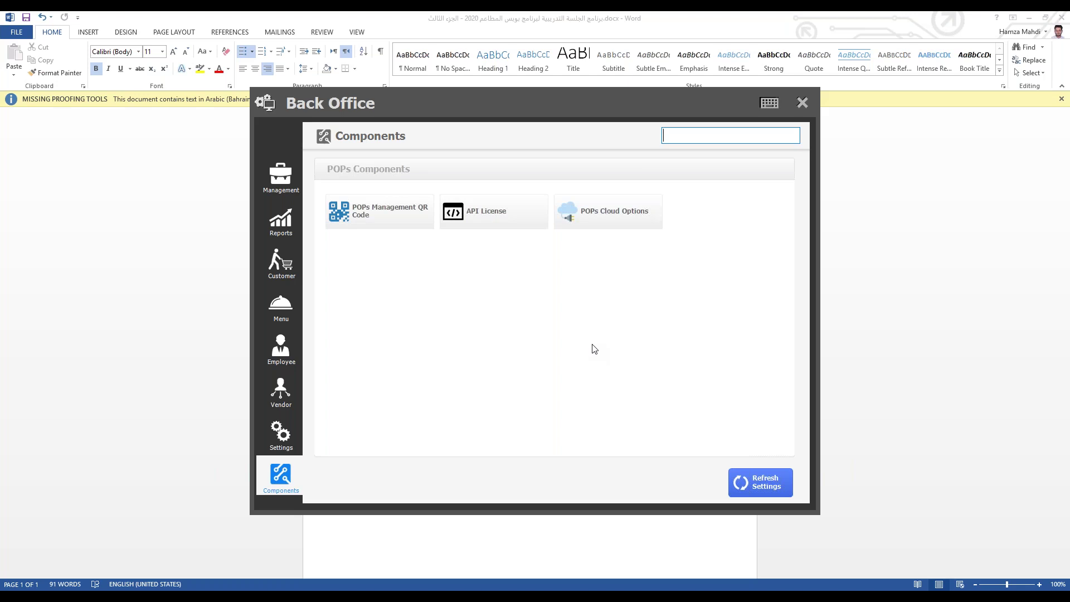
pyautogui.click(557, 543)
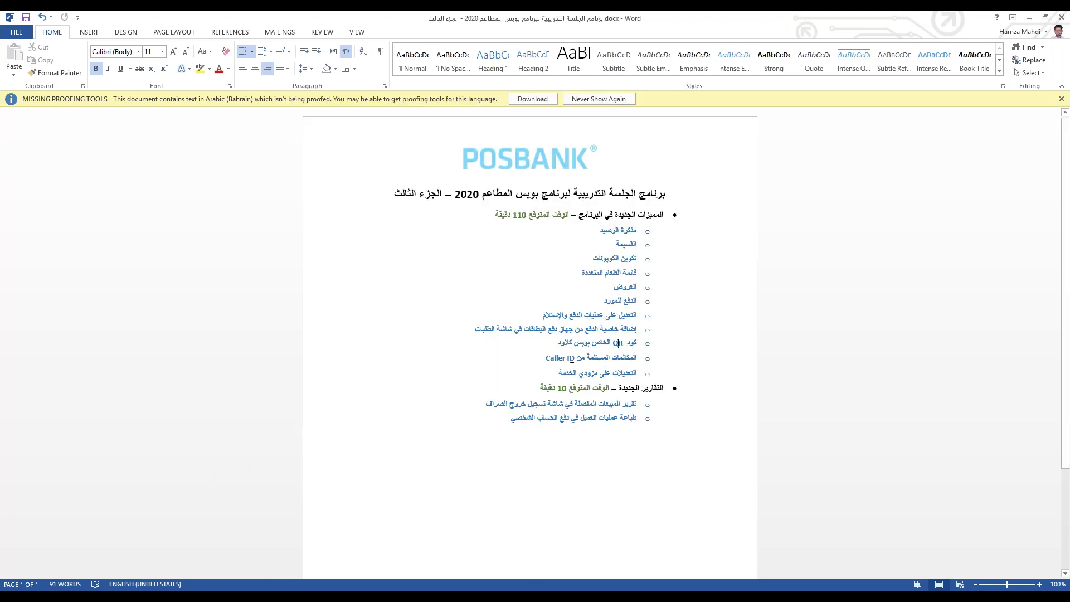
pyautogui.moveTo(396, 597)
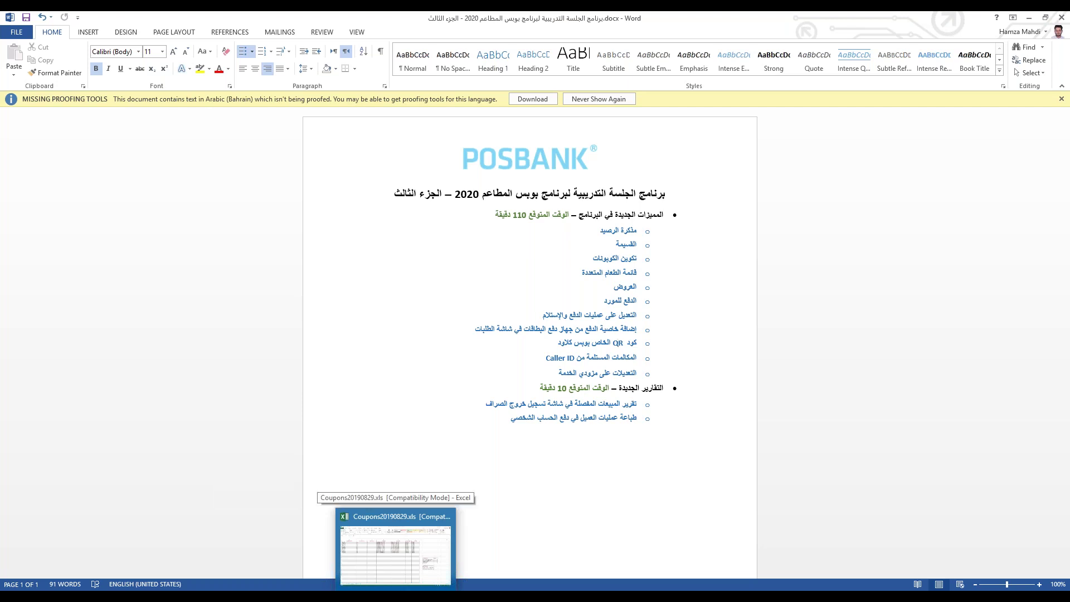
pyautogui.click(343, 548)
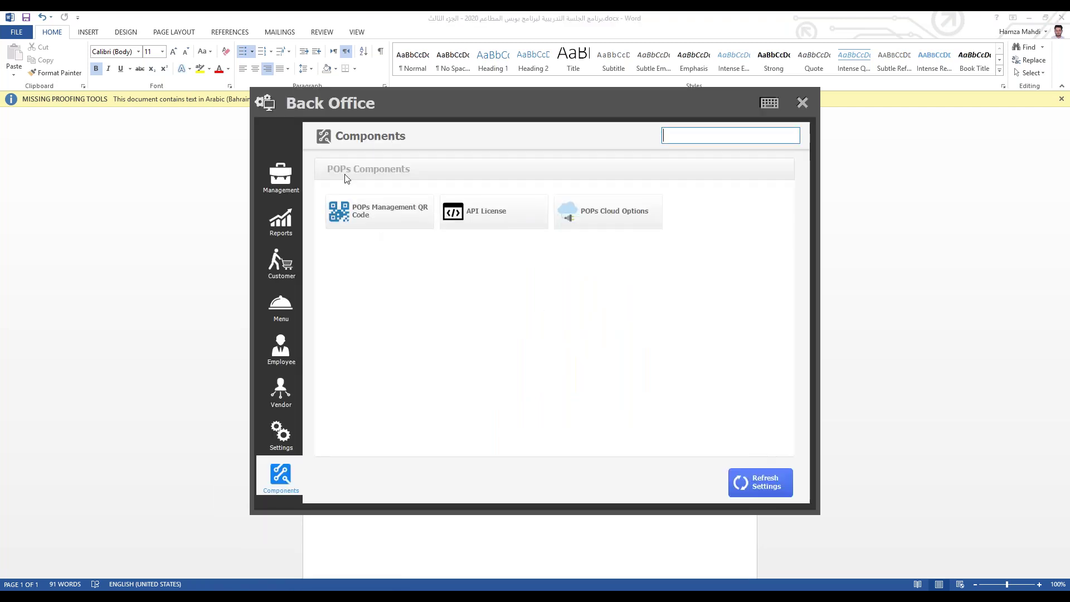
# Step: Browse Appetizers & Salads, Beverages, Burger_Sandwiches and Desserts in Menu Registration, then go to Settings
pyautogui.click(291, 306)
pyautogui.click(490, 213)
pyautogui.click(310, 184)
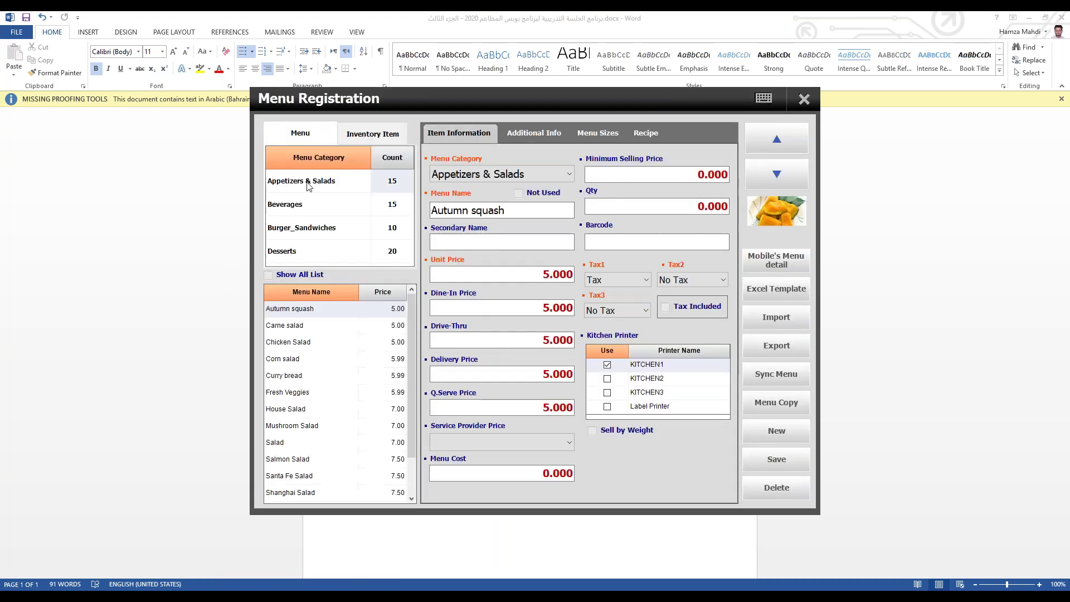
pyautogui.click(320, 207)
pyautogui.click(311, 229)
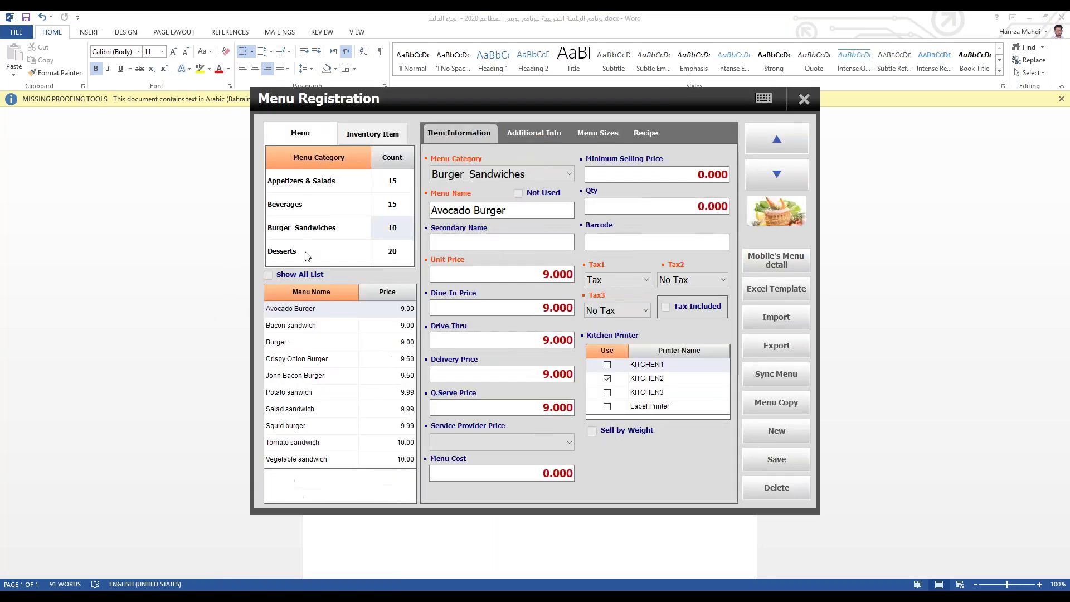
pyautogui.click(326, 249)
pyautogui.scroll(-3, 325, 250)
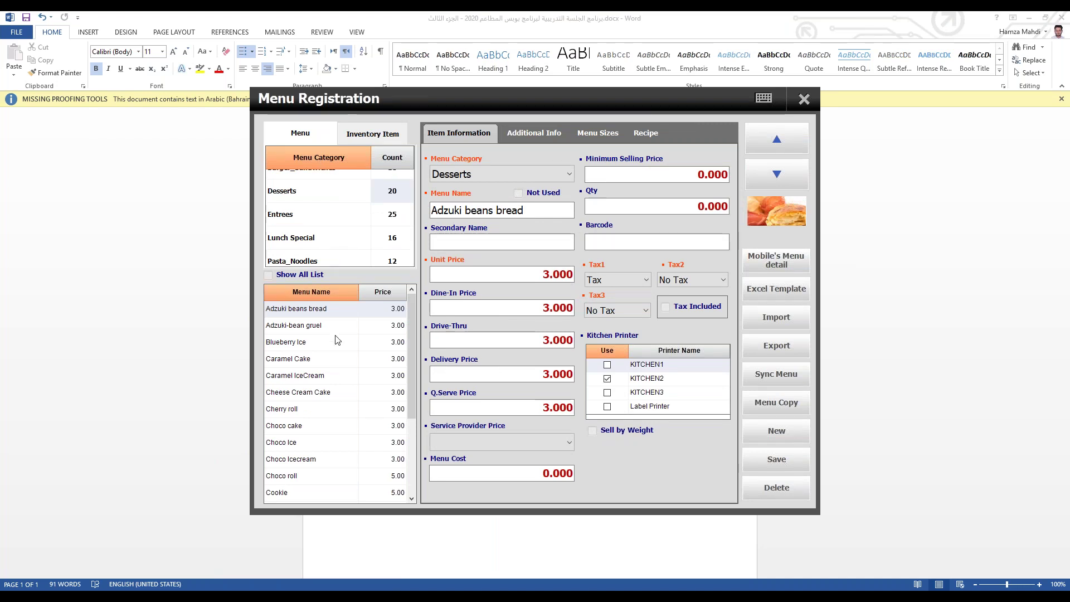
pyautogui.click(805, 103)
pyautogui.click(281, 430)
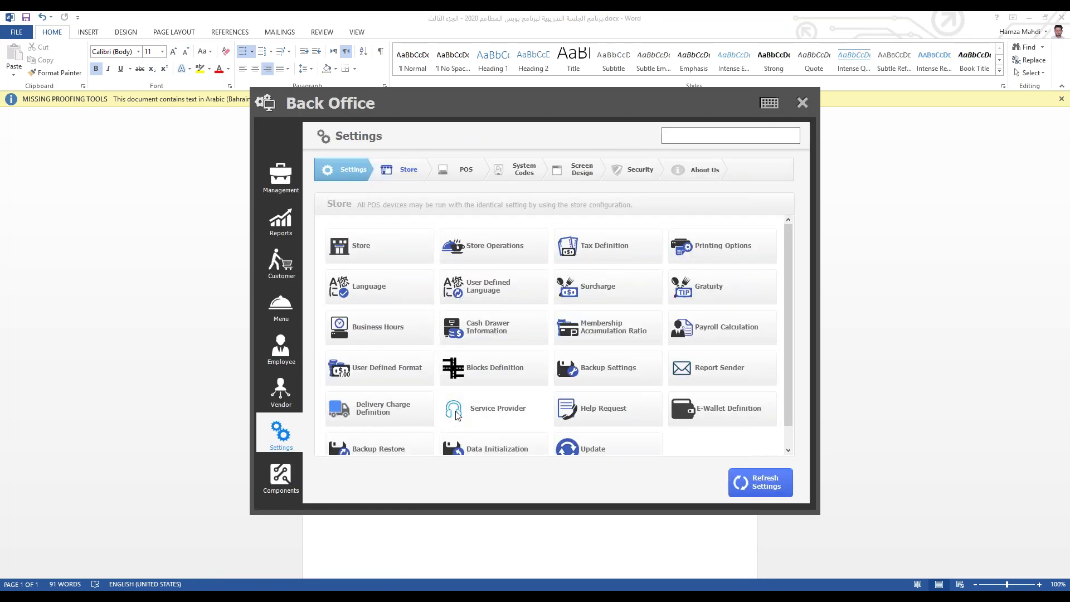
# Step: Add service provider Talabat with 20.000 commission, 25.000 credit card and 20.000 debit card percentages
pyautogui.click(485, 413)
pyautogui.click(674, 192)
pyautogui.write('Talabat')
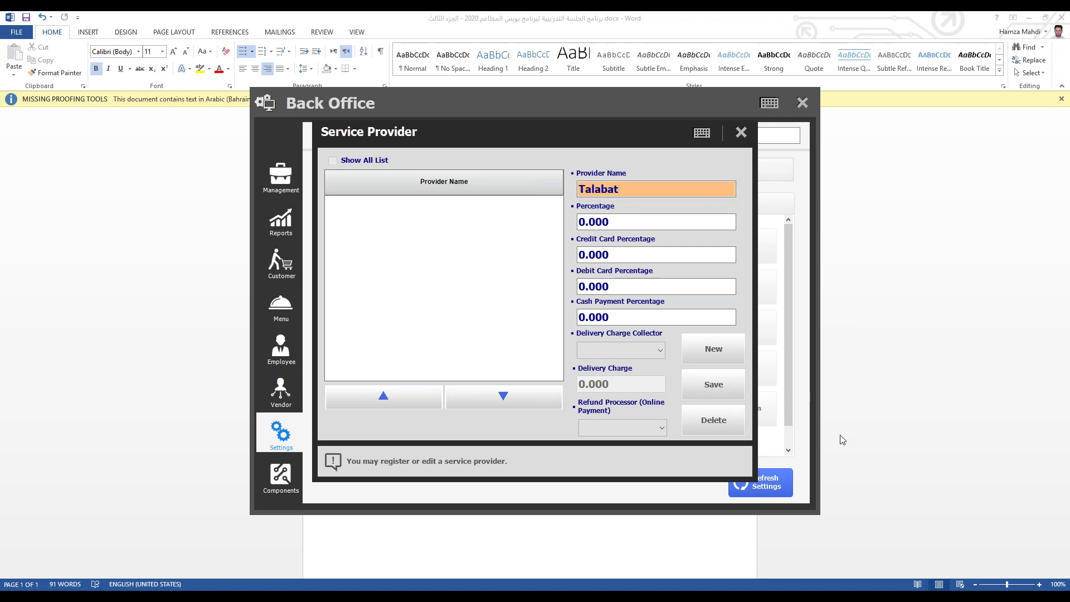
pyautogui.click(646, 219)
pyautogui.write('2')
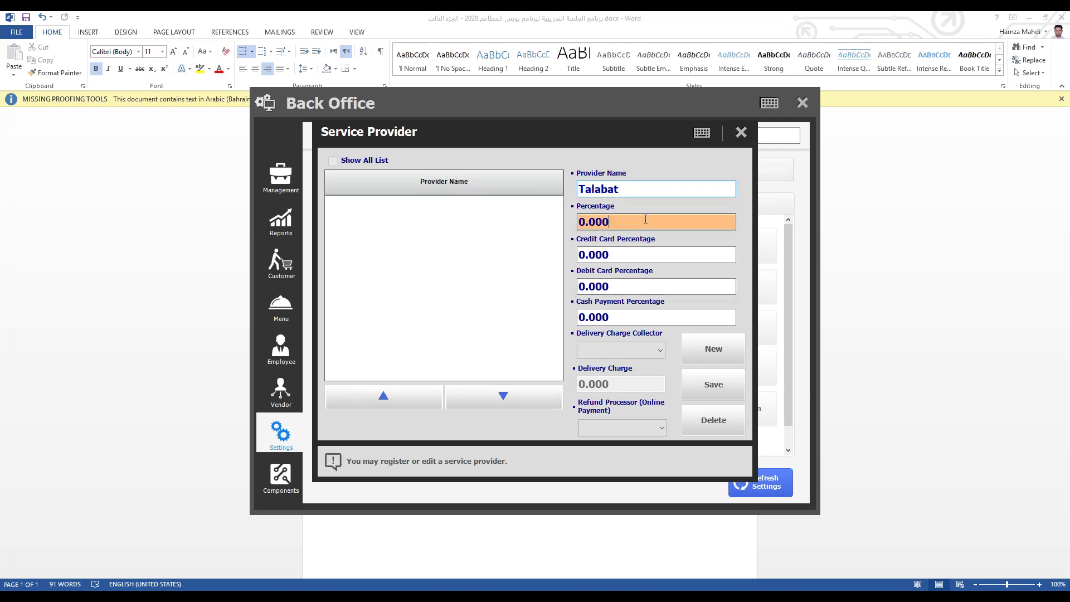
pyautogui.write('0.000')
pyautogui.click(633, 250)
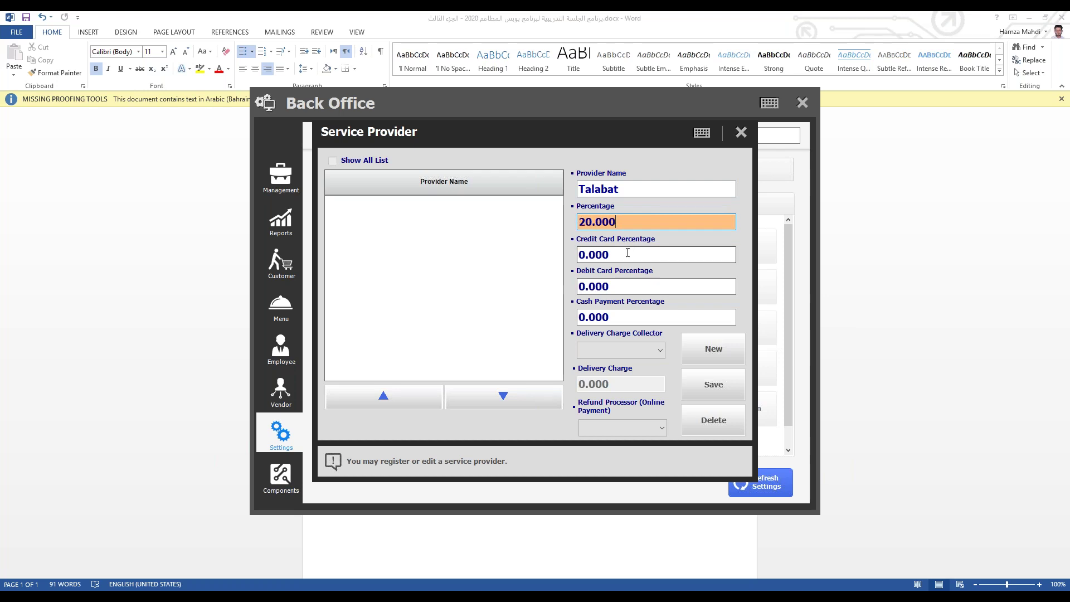
pyautogui.write('25.000')
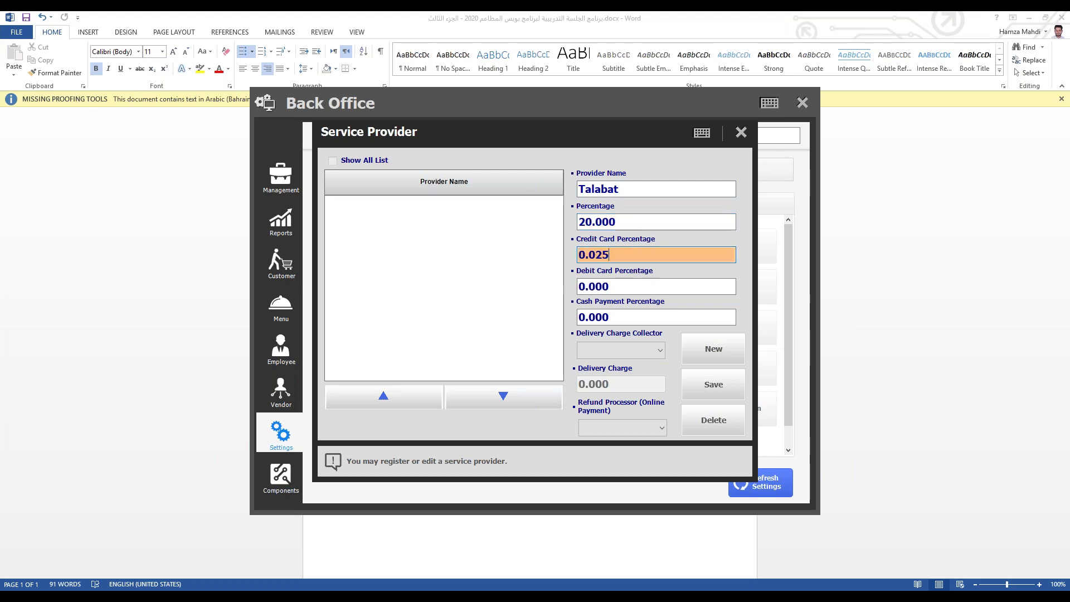
pyautogui.click(621, 289)
pyautogui.write('2')
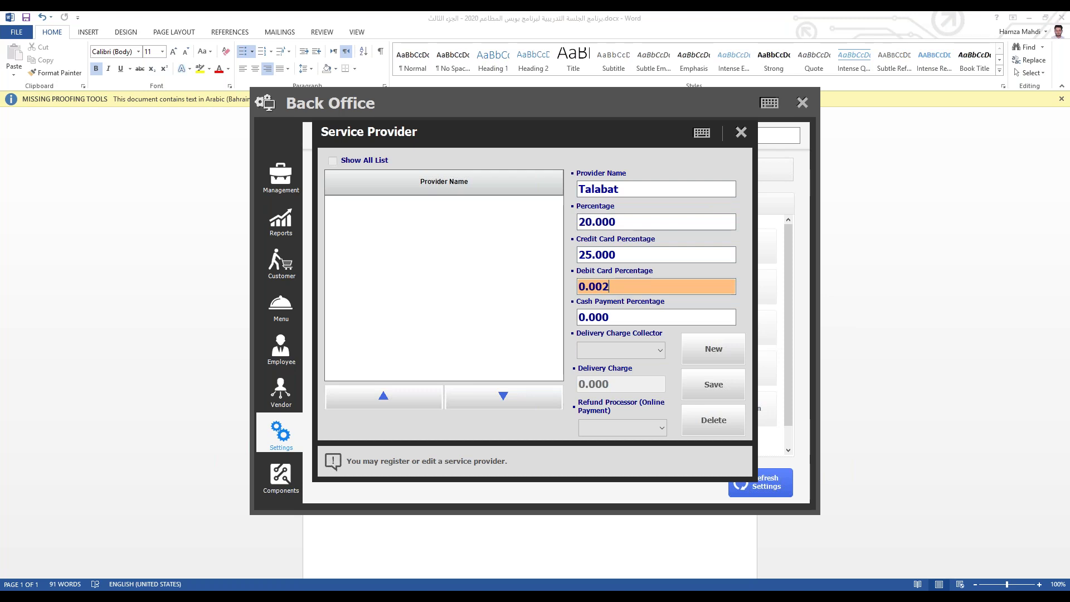
pyautogui.write('0.000')
pyautogui.click(623, 316)
pyautogui.write('20.000')
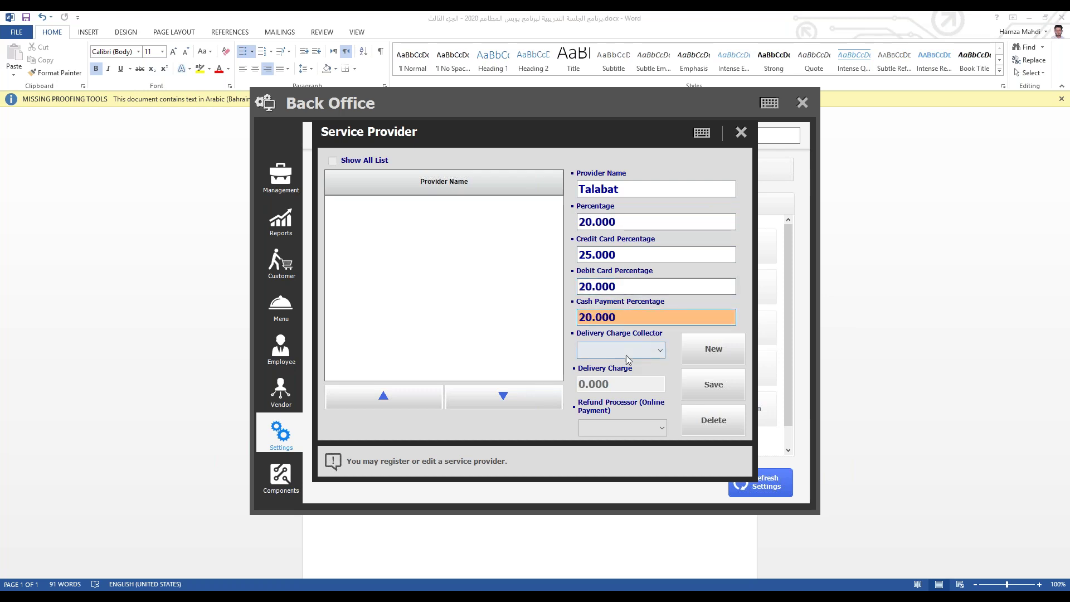
# Step: Have Talabat collect a 0.600 delivery charge and process refunds, then save the provider
pyautogui.click(620, 350)
pyautogui.click(616, 392)
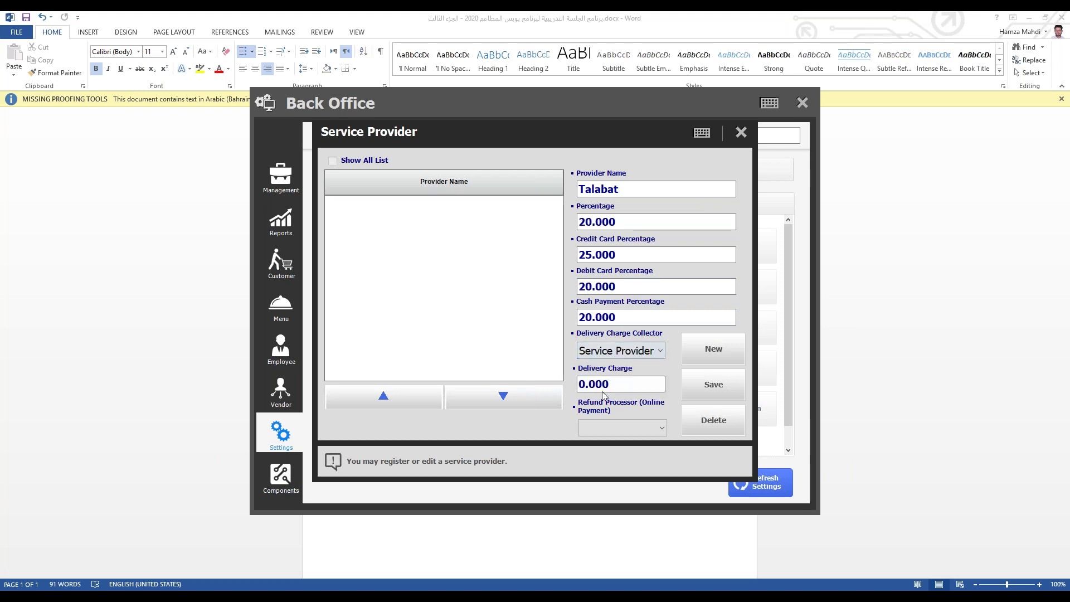
pyautogui.write('600')
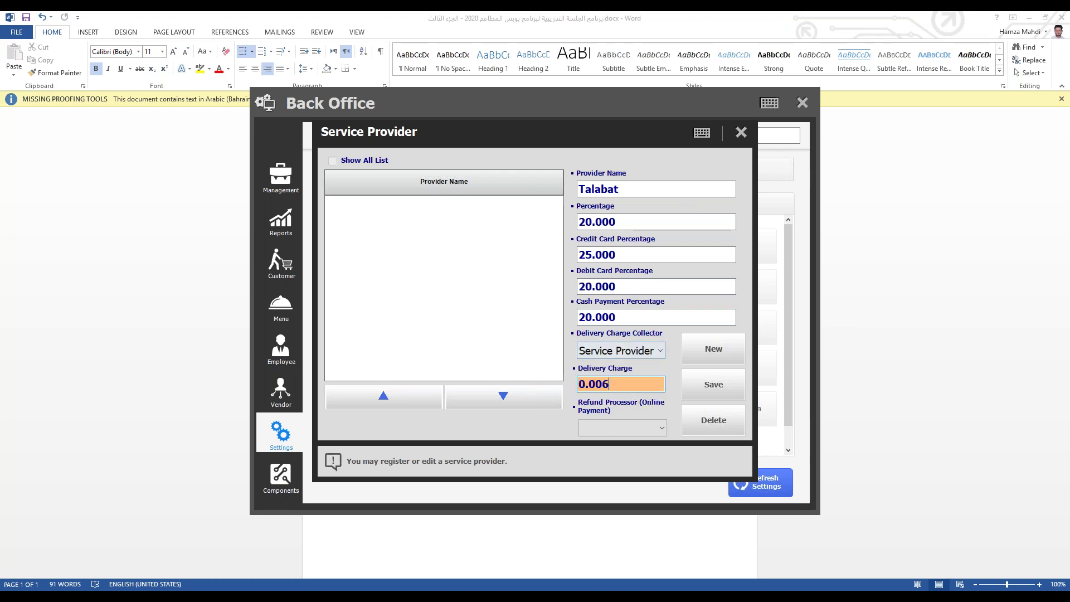
pyautogui.click(594, 431)
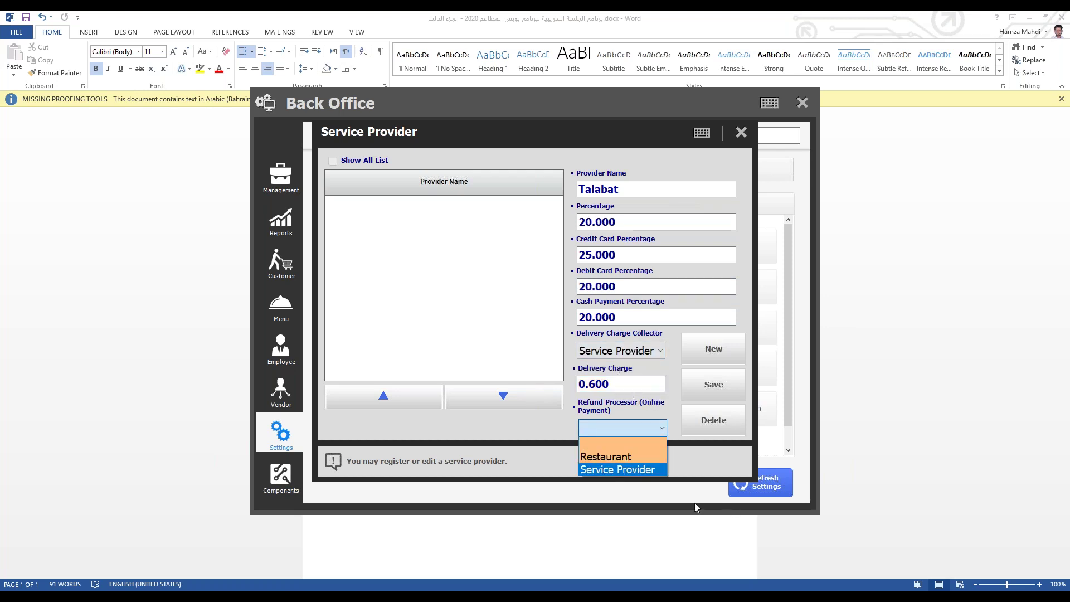
pyautogui.click(626, 469)
pyautogui.click(724, 386)
pyautogui.click(520, 413)
pyautogui.click(740, 133)
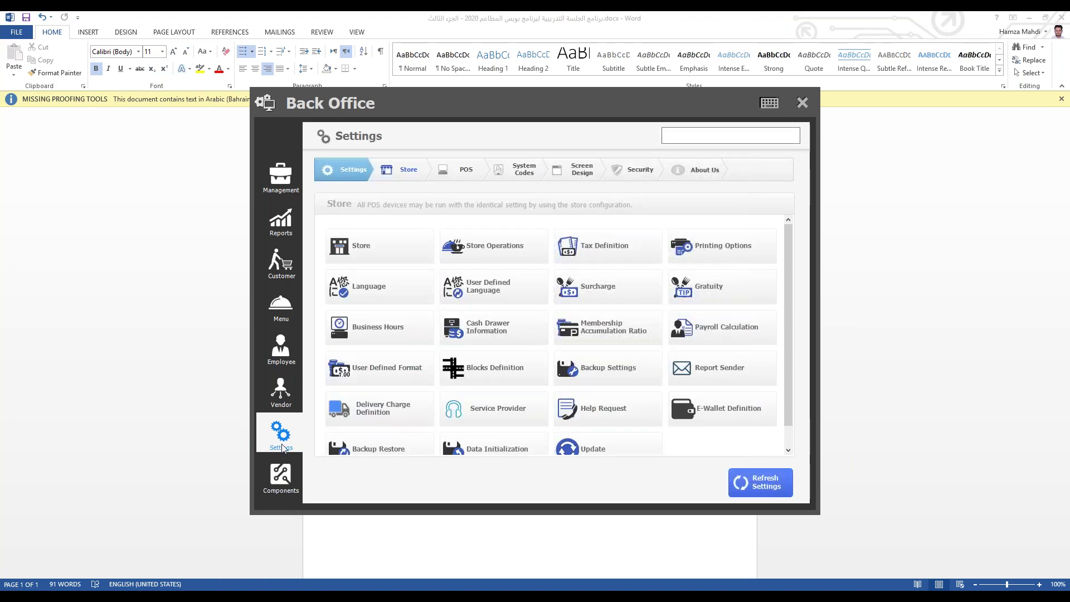
# Step: Load the CafeLatte item from Beverages in Menu Registration
pyautogui.click(267, 317)
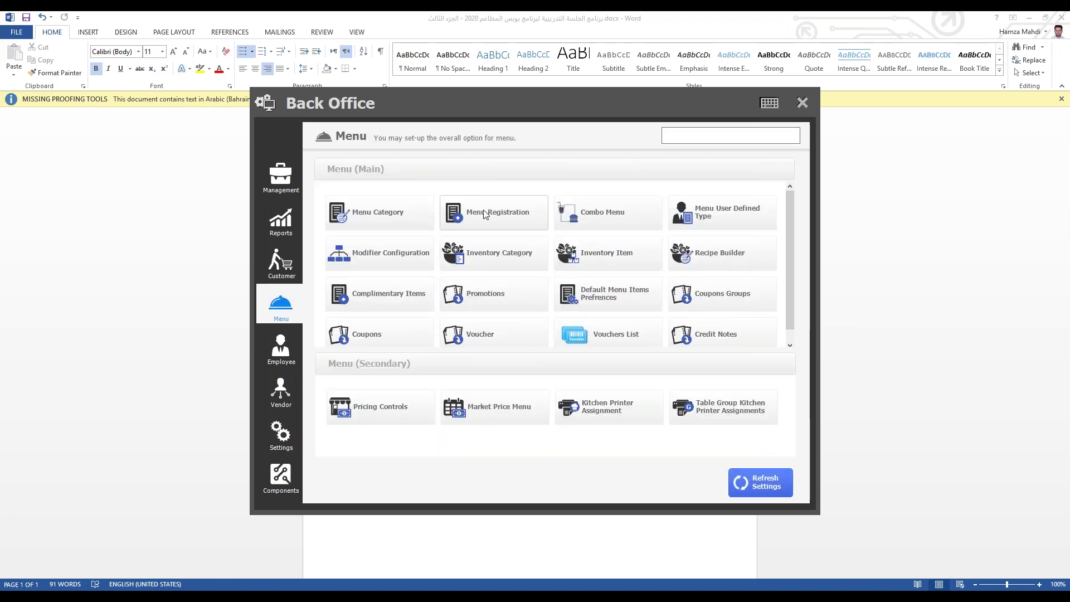
pyautogui.click(480, 215)
pyautogui.click(306, 204)
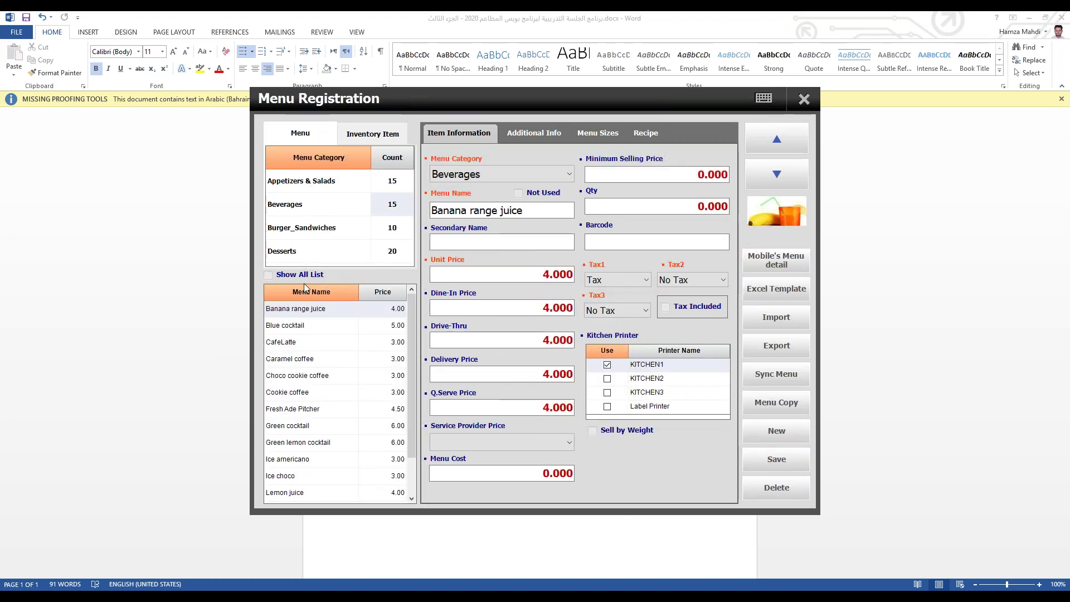
pyautogui.click(294, 342)
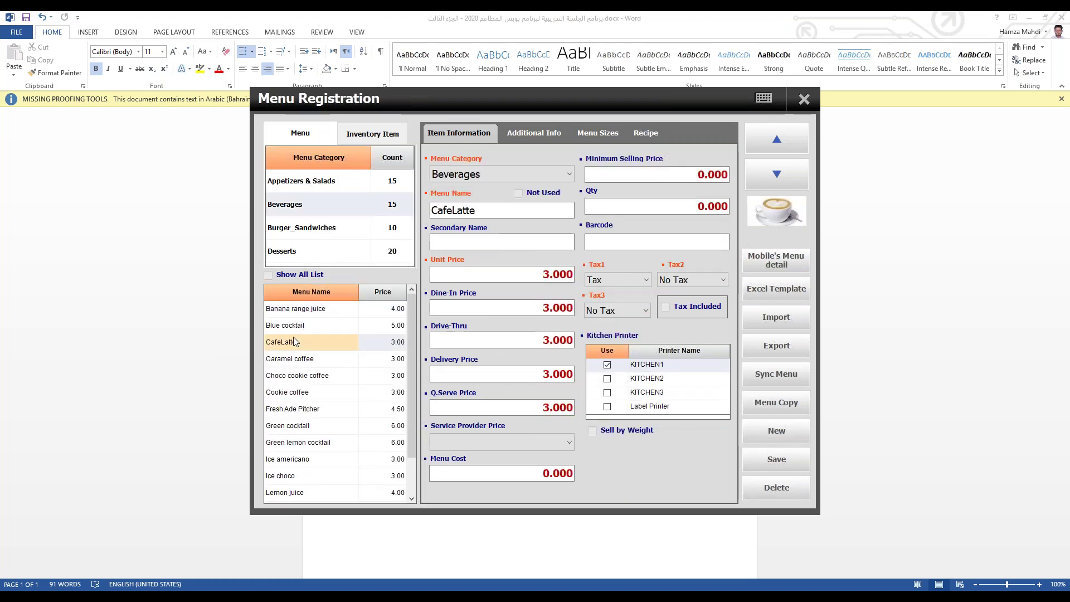
# Step: Enable a 0.025 Talabat service-provider price for CafeLatte and save the item
pyautogui.click(450, 441)
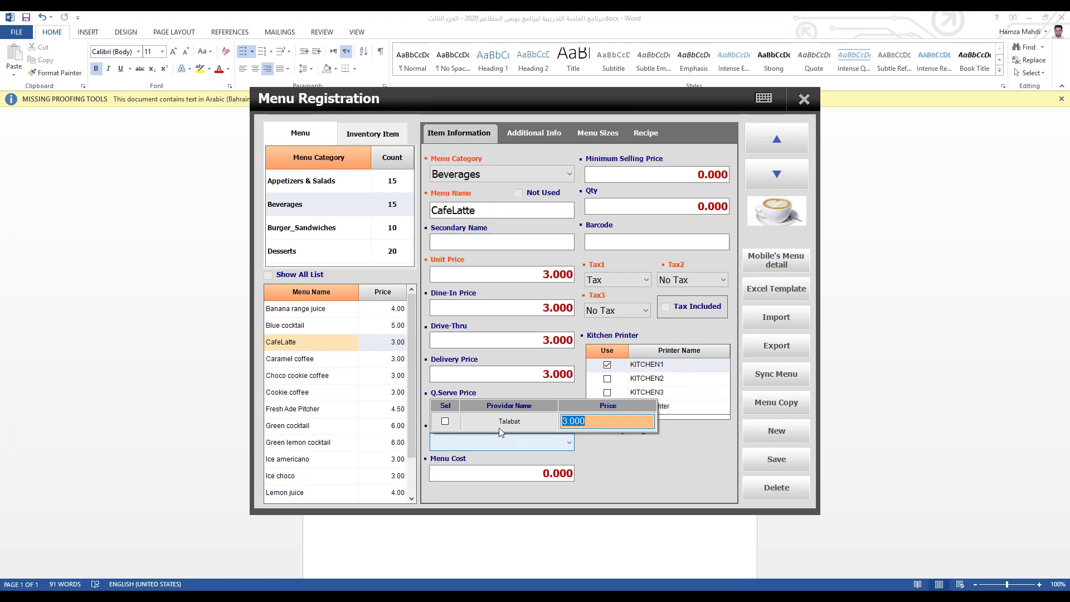
pyautogui.click(445, 423)
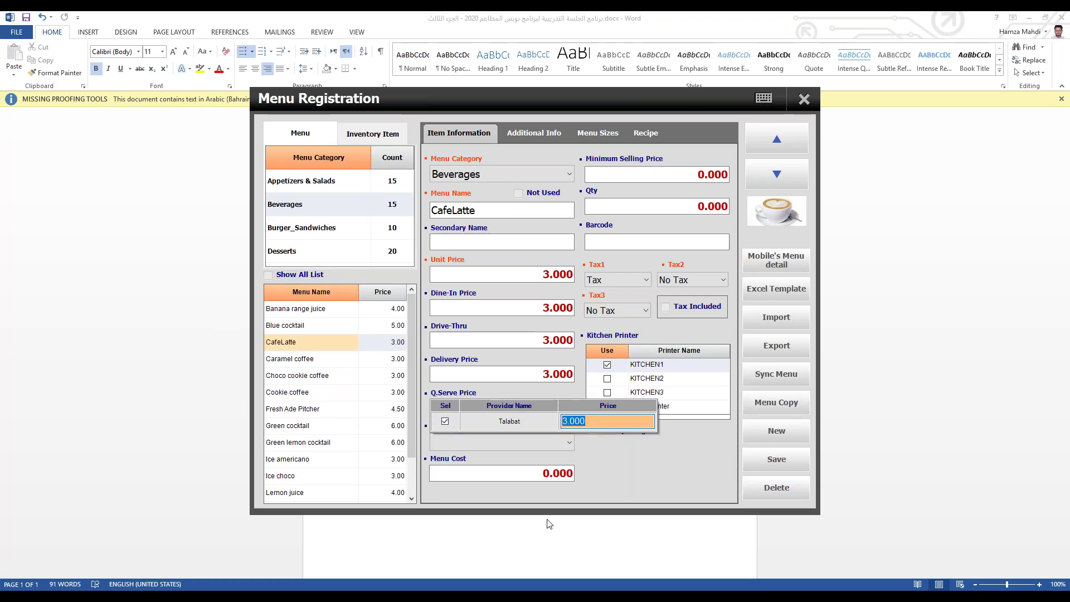
pyautogui.write('0.025')
pyautogui.write('000')
pyautogui.press('BackSpace')
pyautogui.click(617, 472)
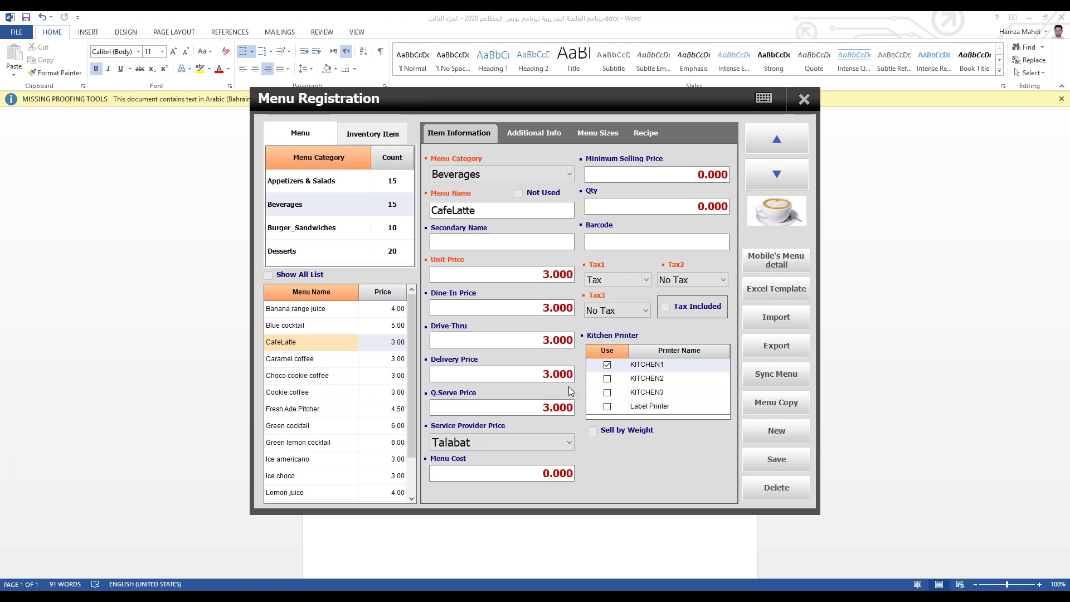
pyautogui.click(756, 458)
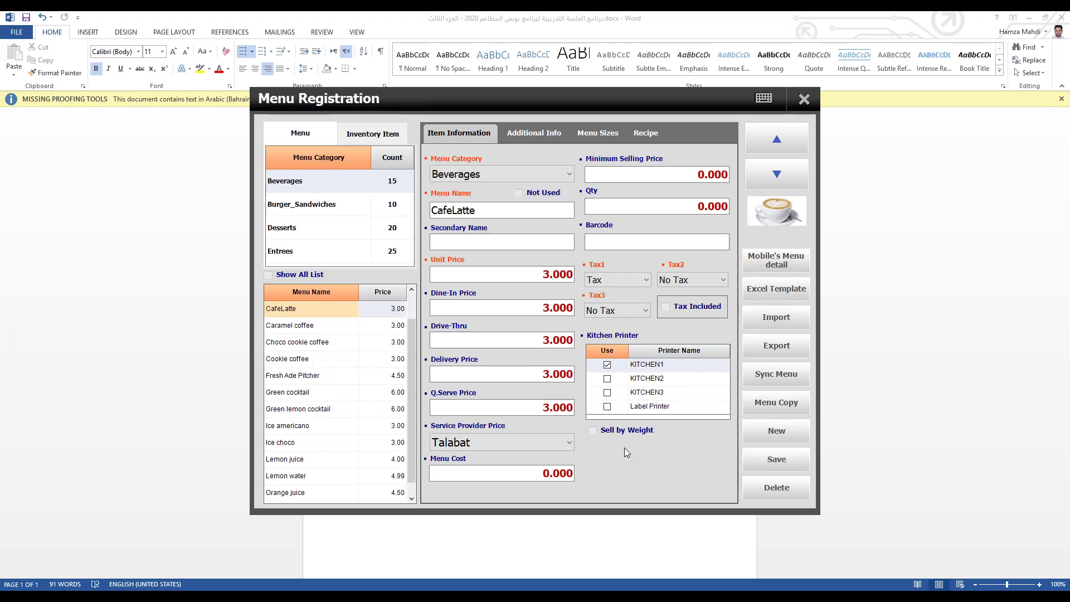
pyautogui.click(804, 100)
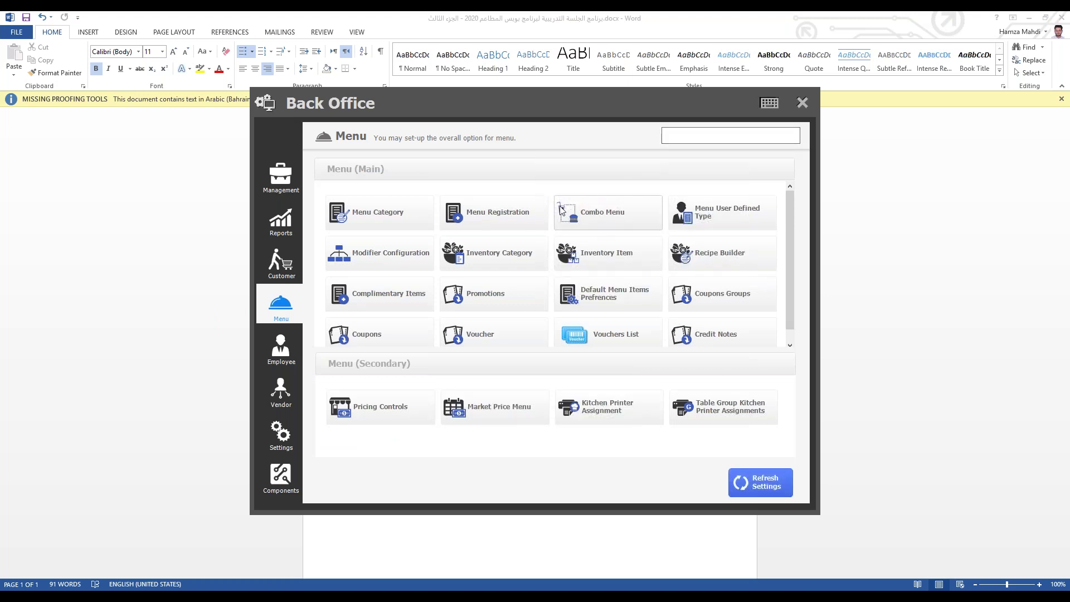
# Step: Review Modifier Configuration (House Salad) and Combo Menu (Carne salad instead of Corn salad), closing both
pyautogui.click(395, 267)
pyautogui.click(614, 323)
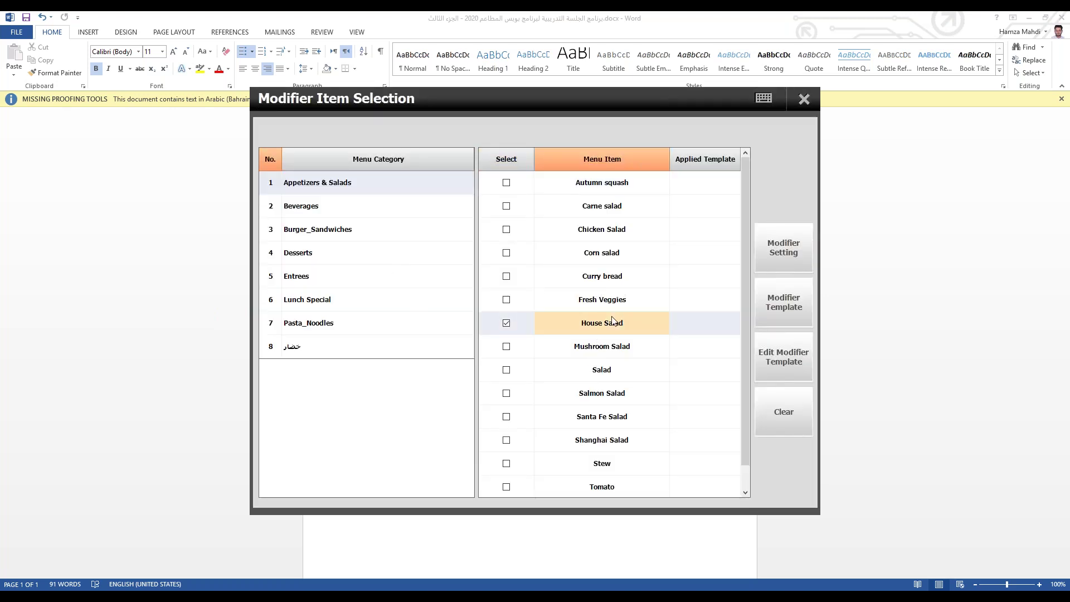
pyautogui.click(804, 101)
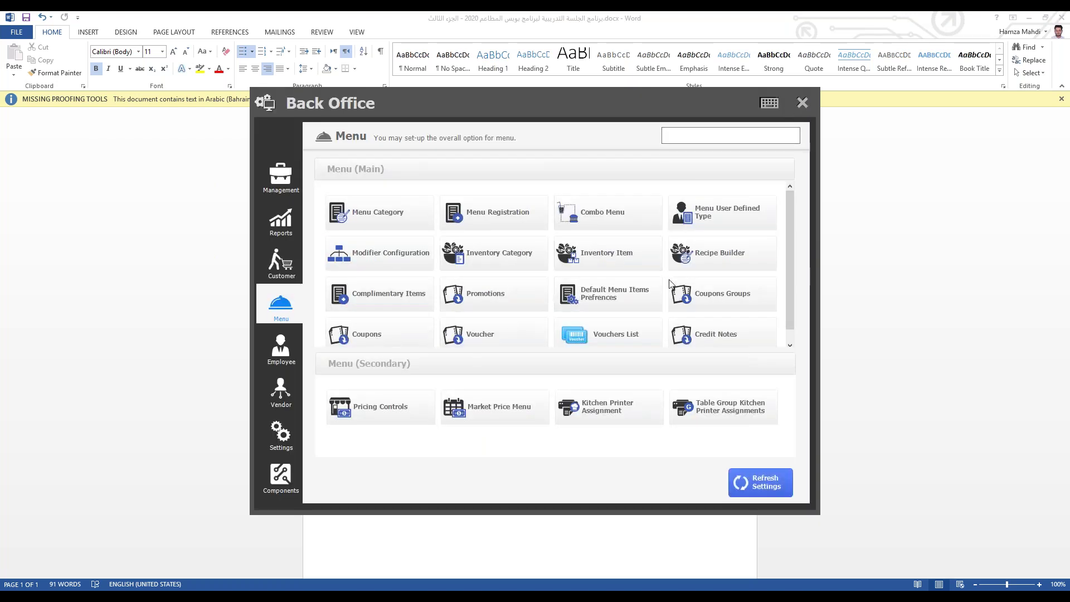
pyautogui.click(611, 212)
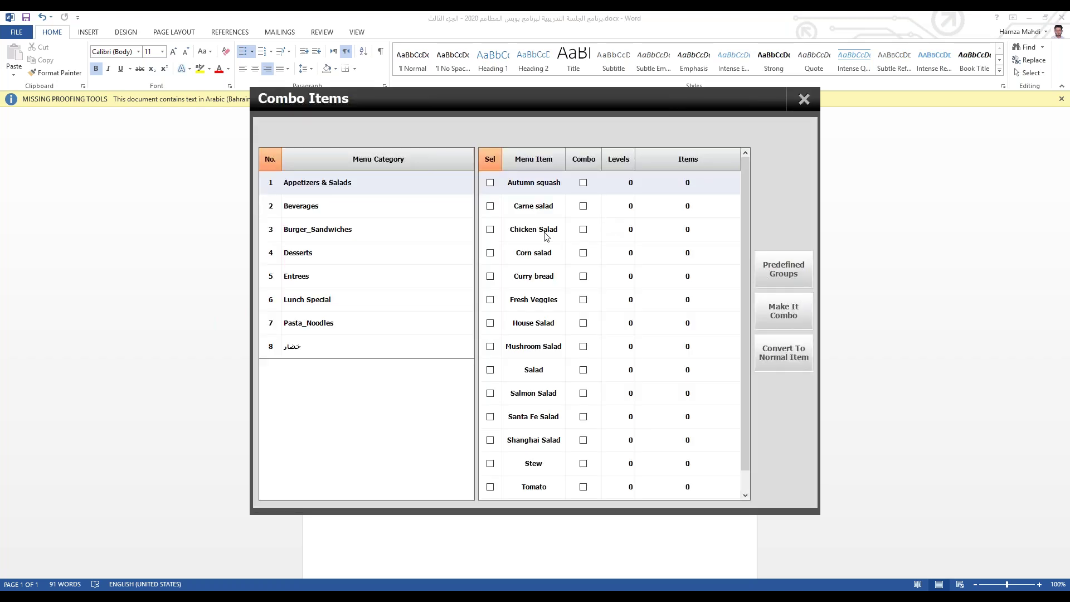
pyautogui.click(583, 258)
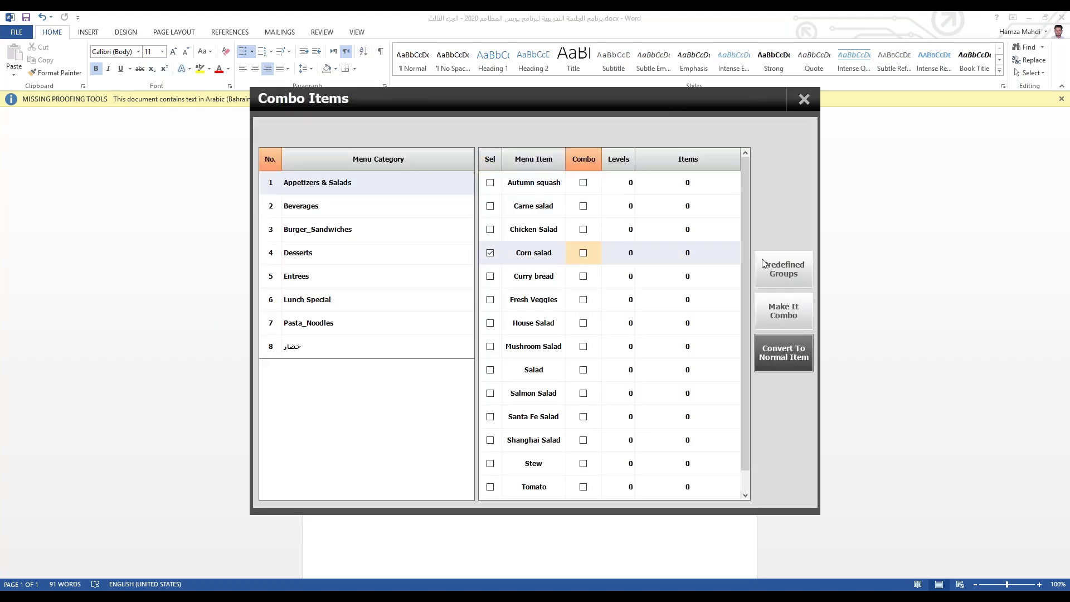
pyautogui.click(526, 216)
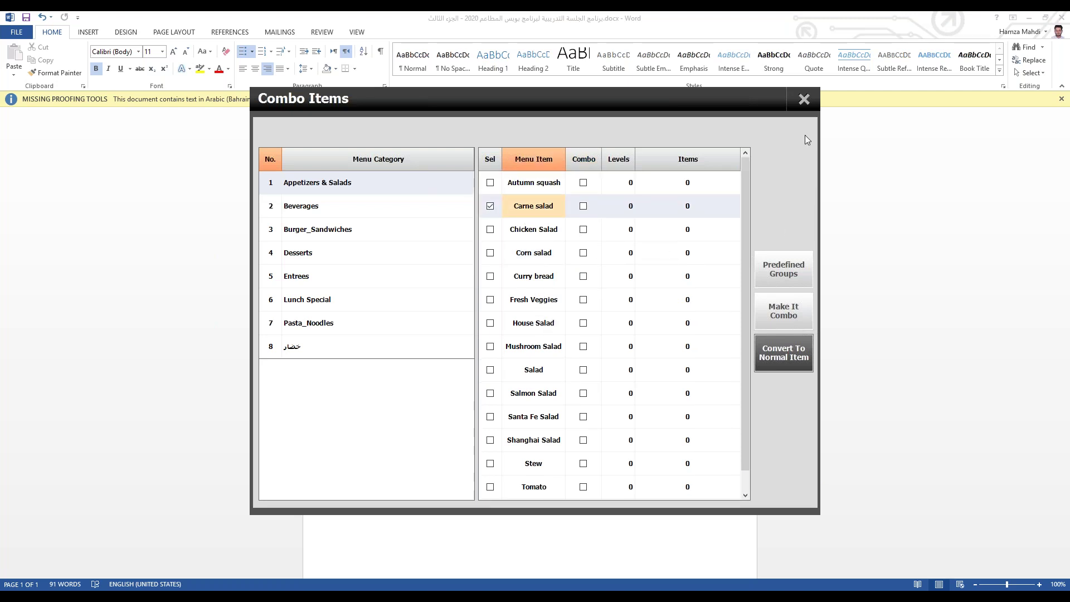
pyautogui.click(804, 99)
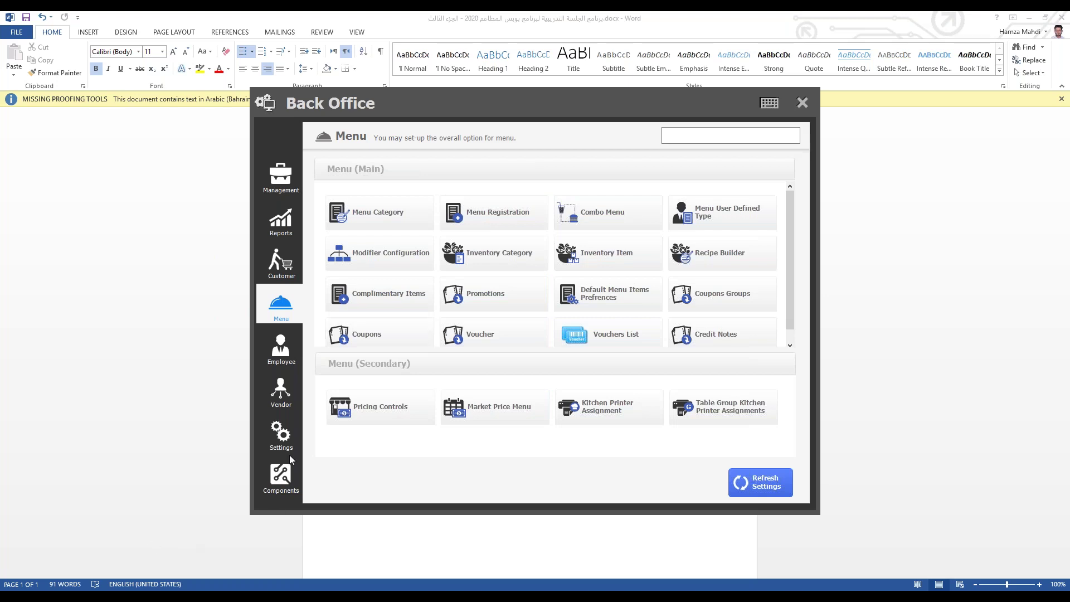
# Step: Step through the Settings, Menu and Management pages, then exit the back office
pyautogui.click(281, 439)
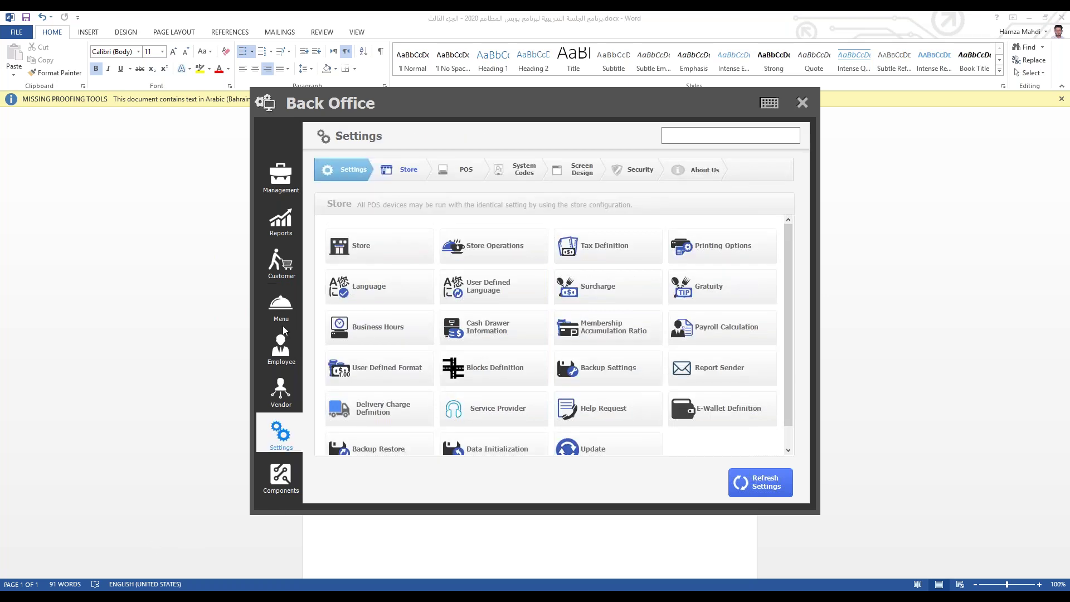
pyautogui.click(281, 318)
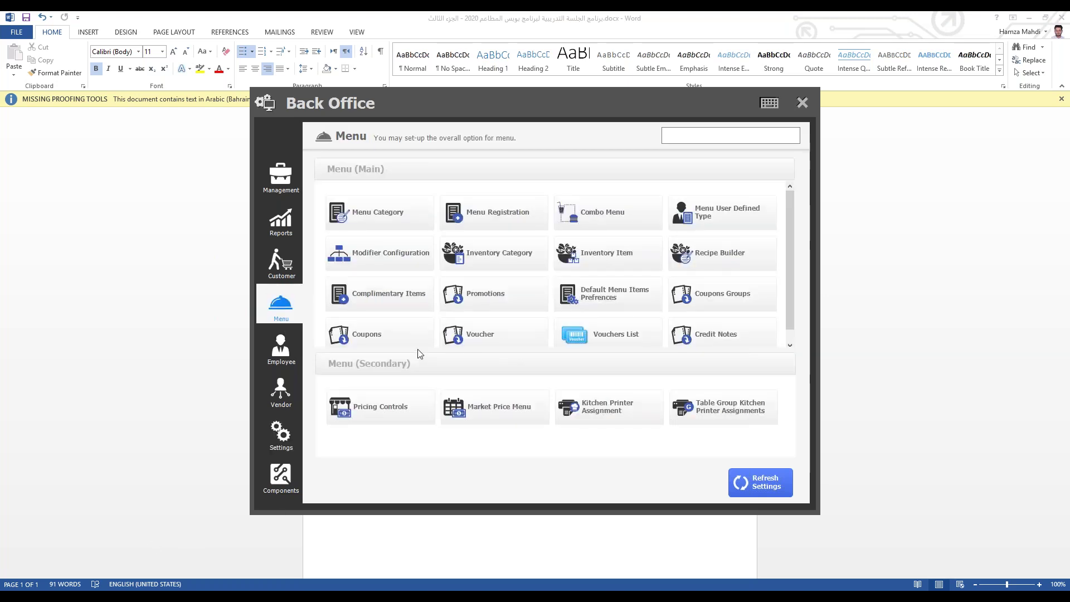
pyautogui.click(281, 176)
pyautogui.press('Escape')
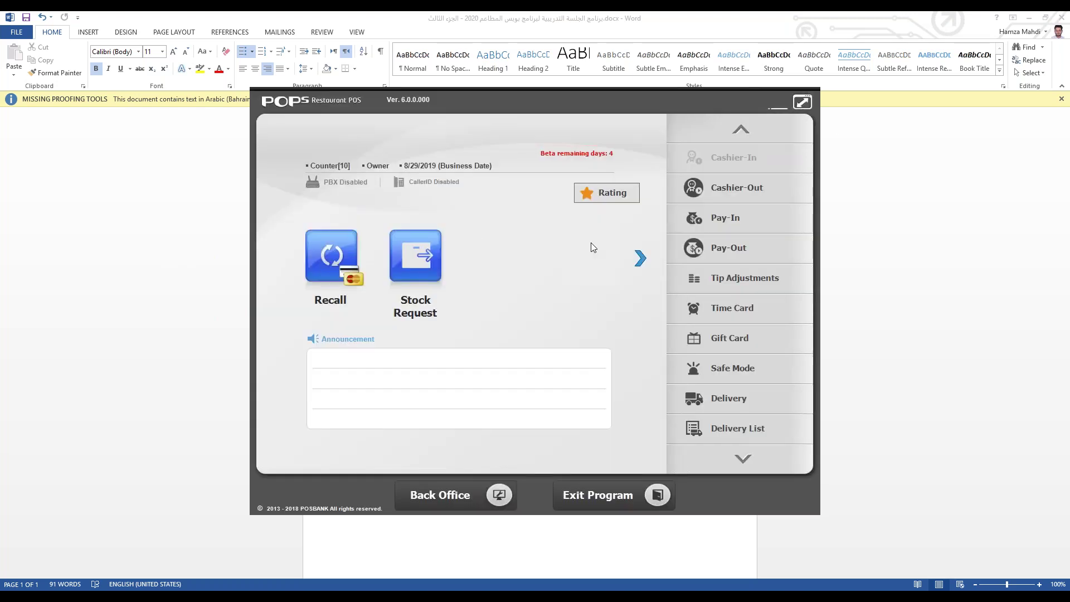
# Step: Start a Quick Serve order, choose a service provider, then close the order screen
pyautogui.click(431, 257)
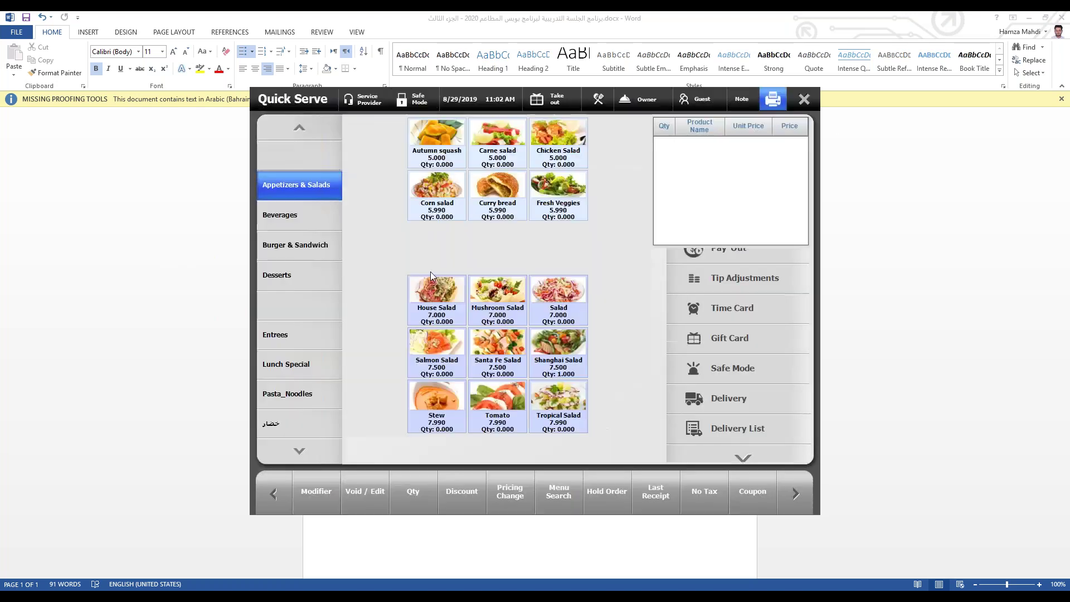
pyautogui.click(393, 220)
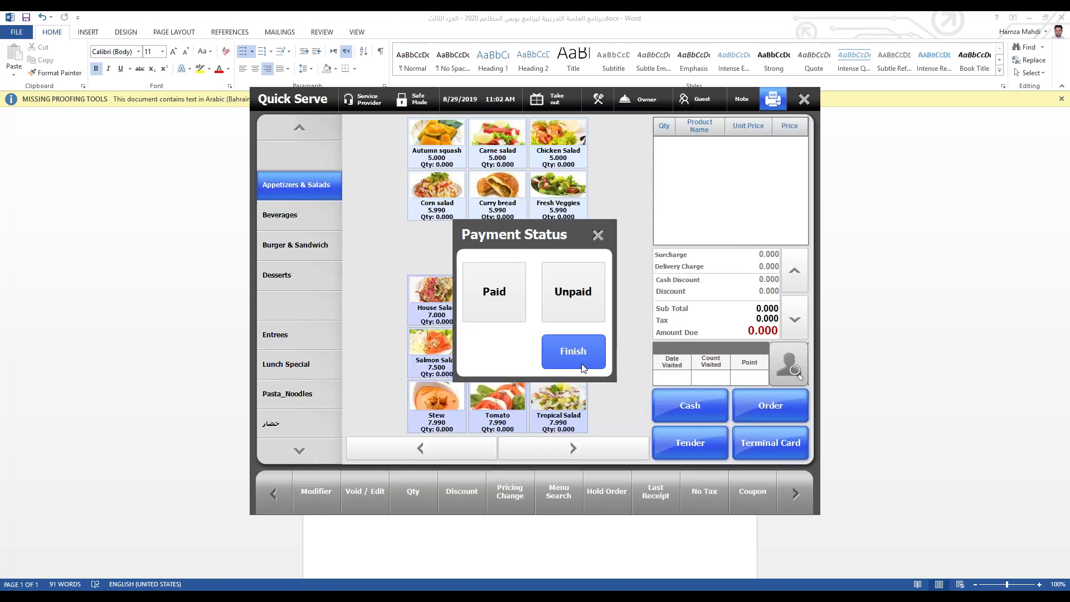
pyautogui.click(598, 234)
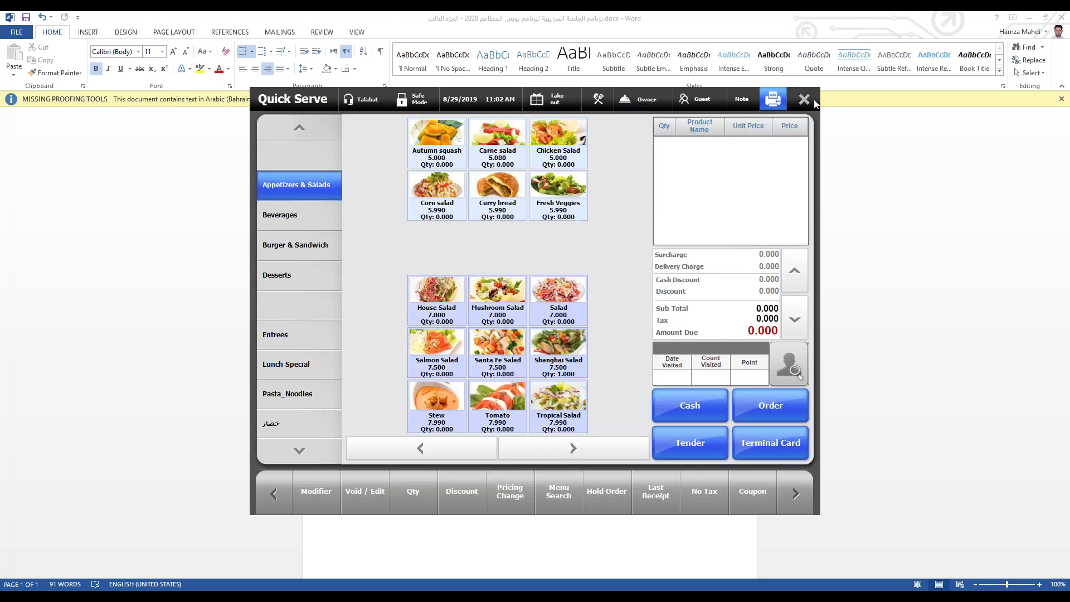
pyautogui.click(804, 99)
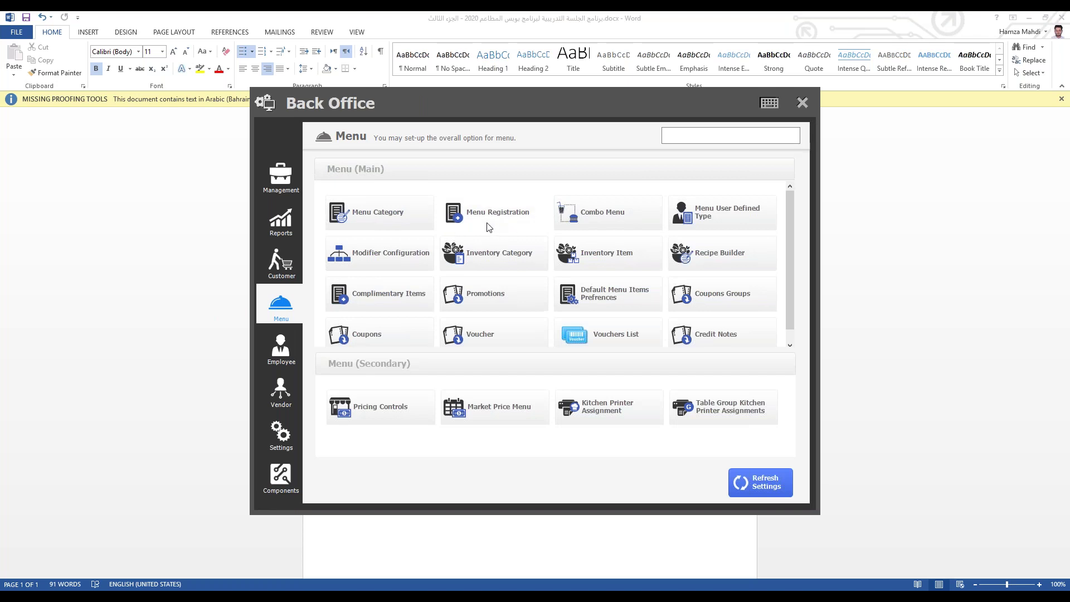
# Step: Give Corn salad a 0.050 Talabat price in Menu Registration and close the back office
pyautogui.click(491, 223)
pyautogui.click(343, 183)
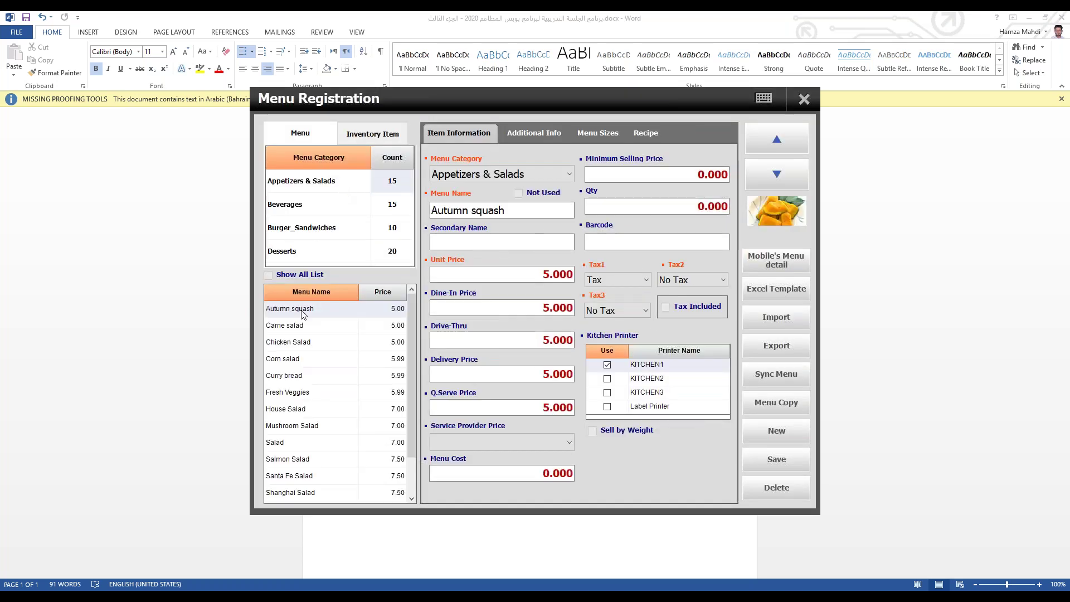
pyautogui.click(304, 325)
pyautogui.click(301, 344)
pyautogui.click(298, 360)
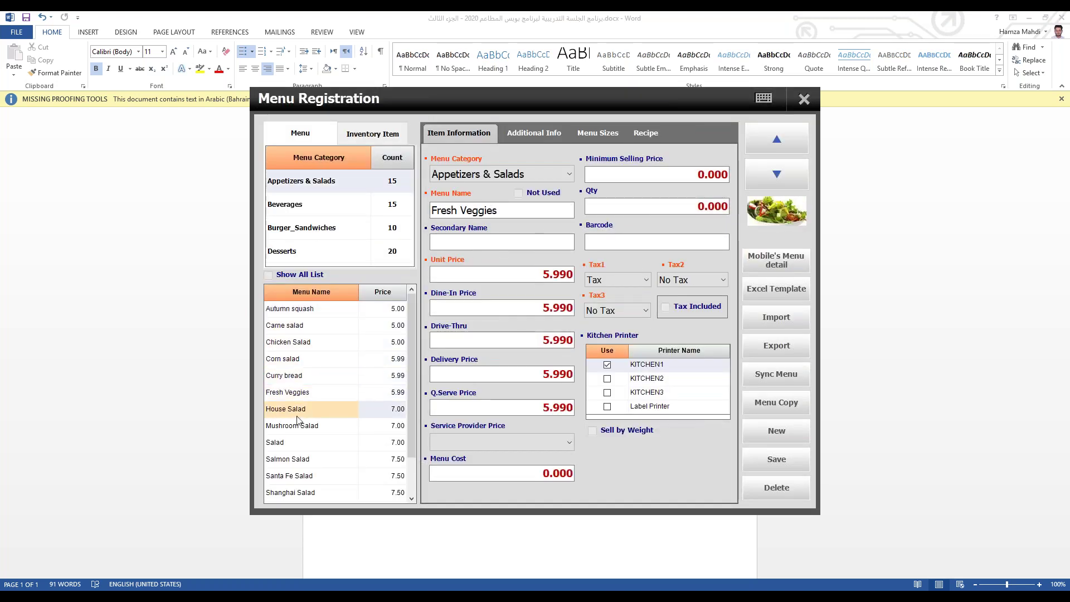
pyautogui.click(566, 438)
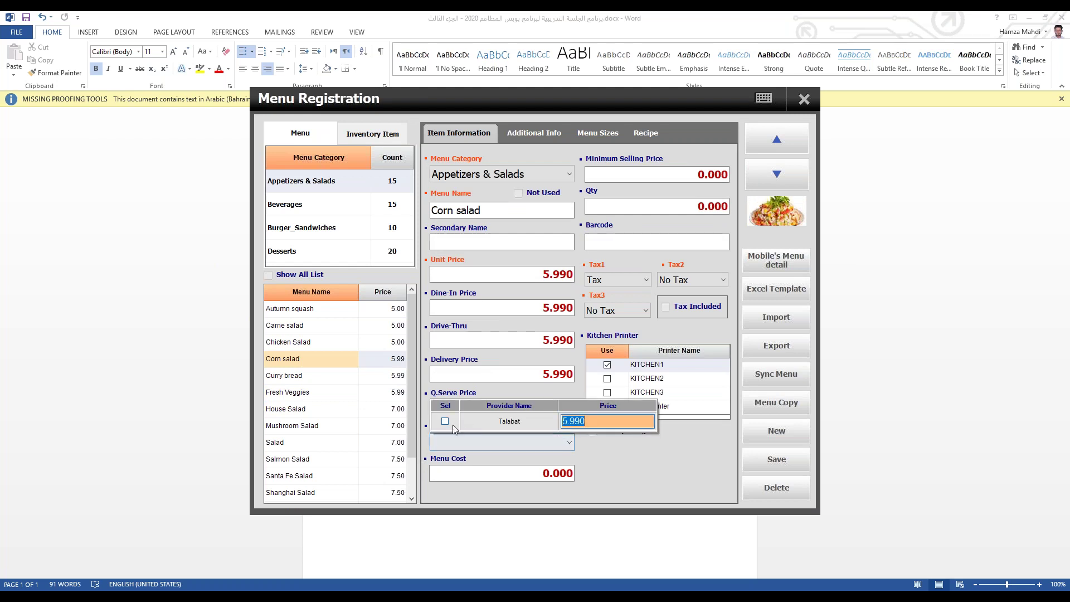
pyautogui.write('0.050')
pyautogui.click(641, 480)
pyautogui.click(804, 100)
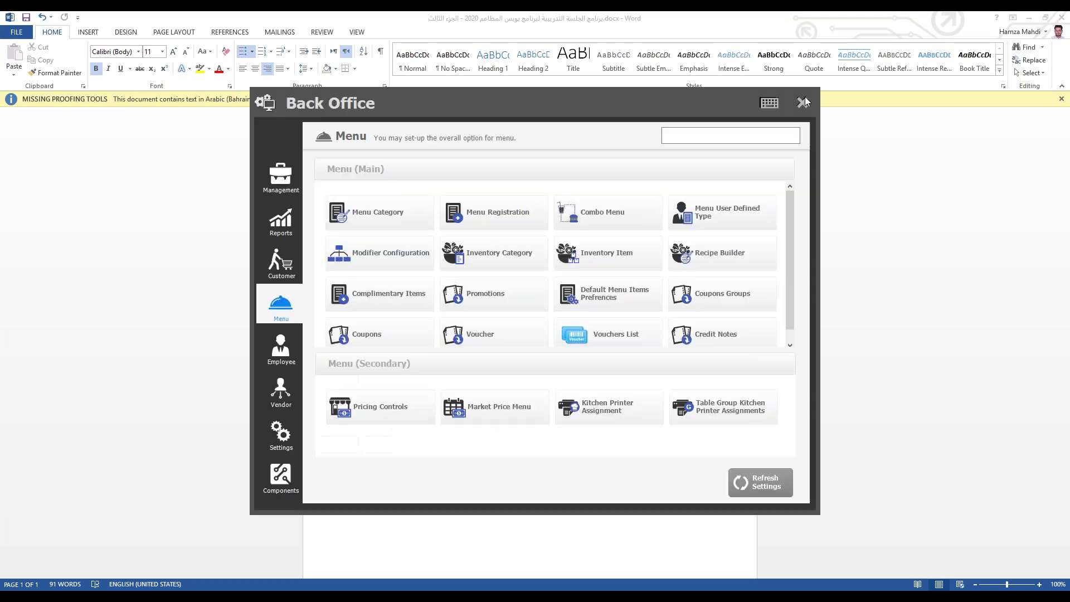
pyautogui.click(803, 102)
# Step: Start a Quick Serve order with Talabat as provider, marked paid by cash
pyautogui.click(417, 280)
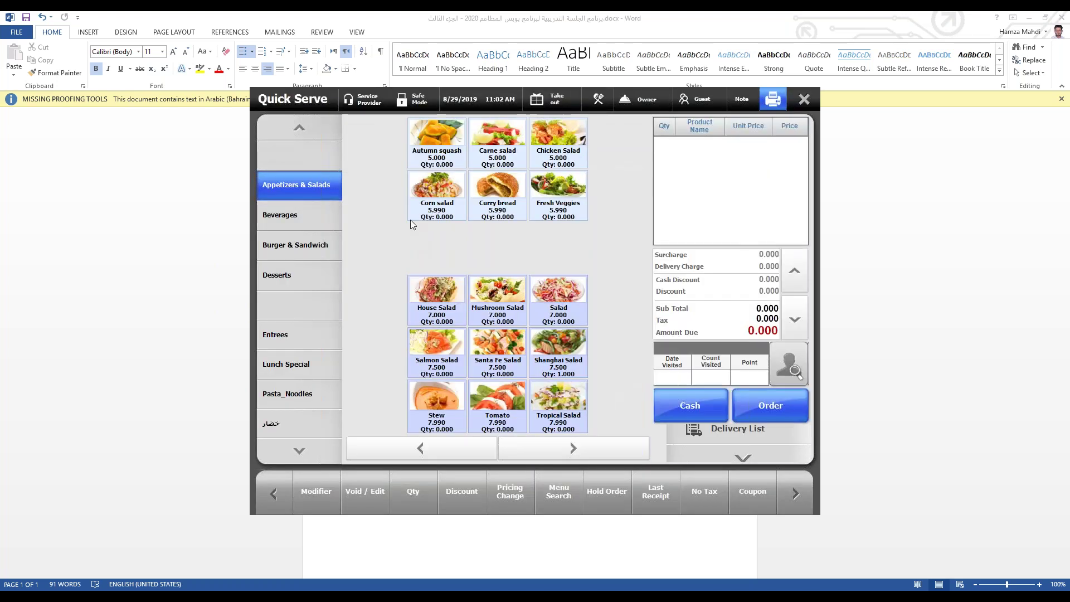
pyautogui.click(362, 101)
pyautogui.click(389, 226)
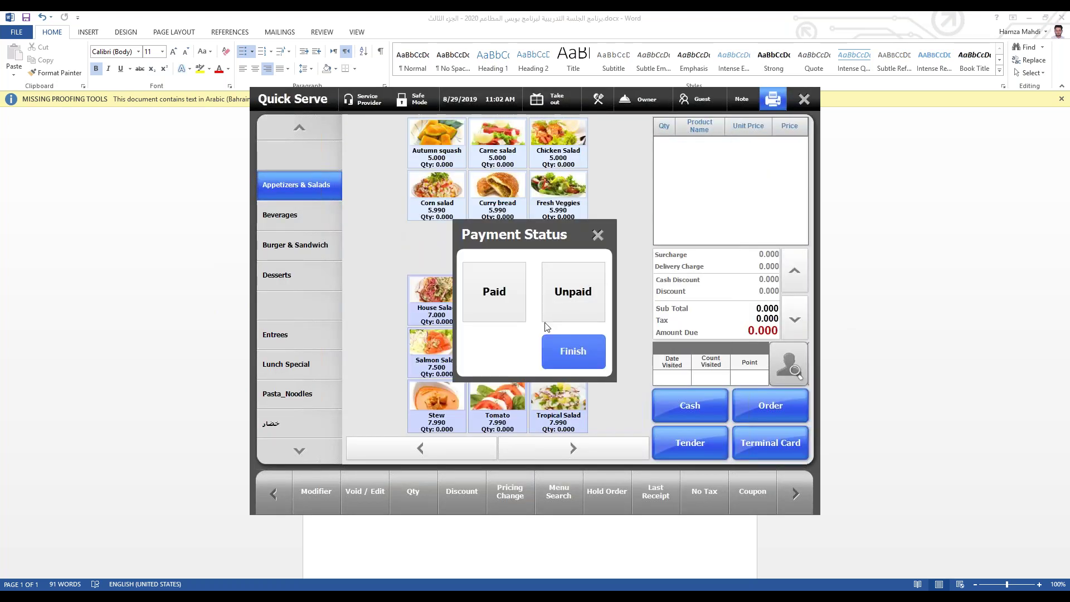
pyautogui.click(523, 302)
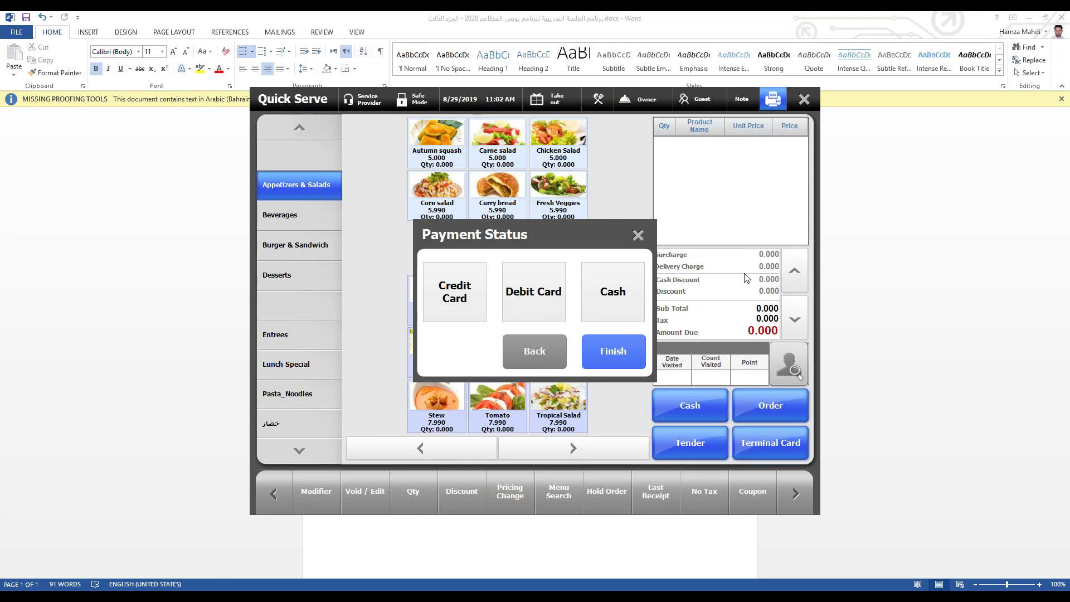
pyautogui.click(611, 301)
pyautogui.click(606, 355)
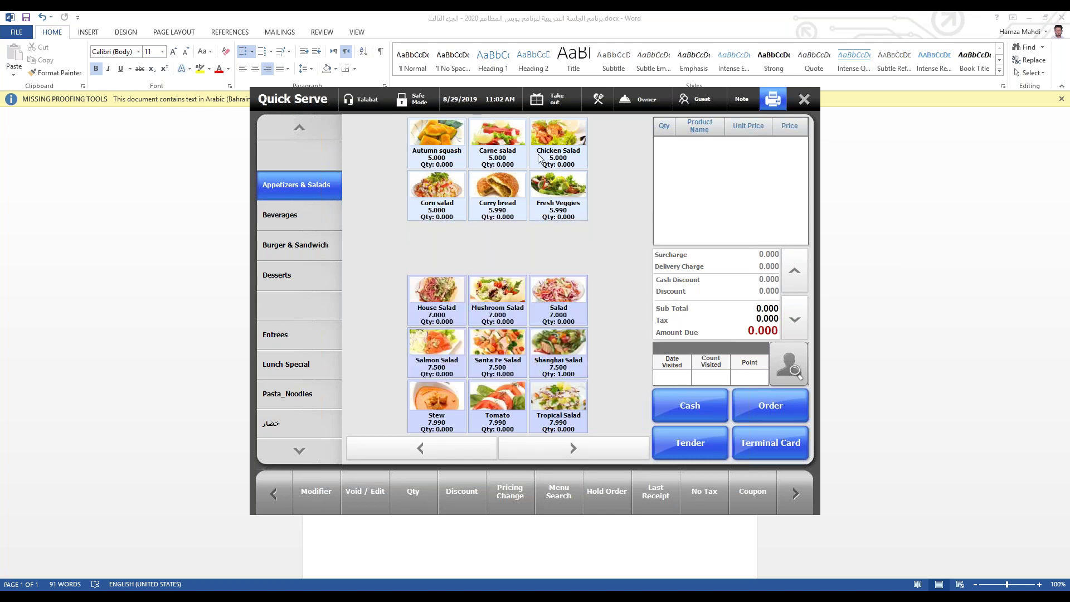
# Step: Add Corn salad, then finish without a provider so it keeps the regular 5.990 price
pyautogui.click(434, 202)
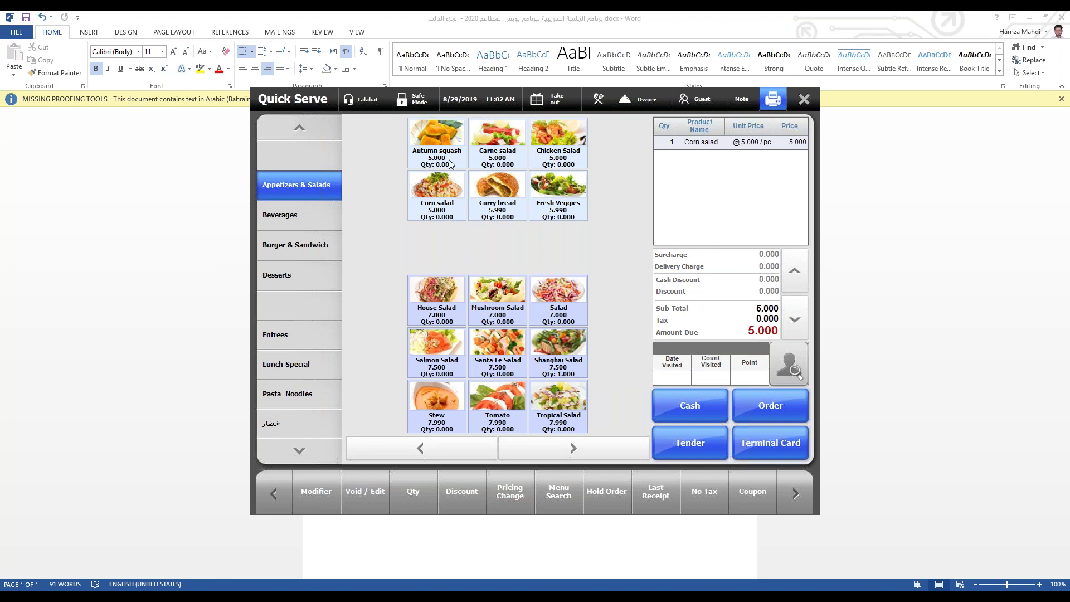
pyautogui.click(365, 106)
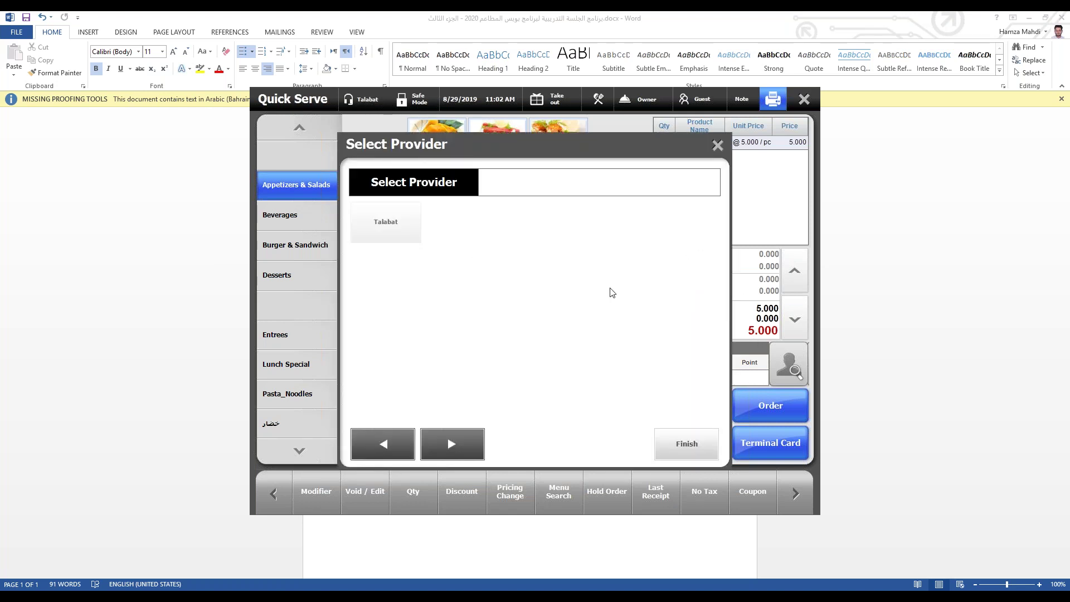
pyautogui.click(681, 444)
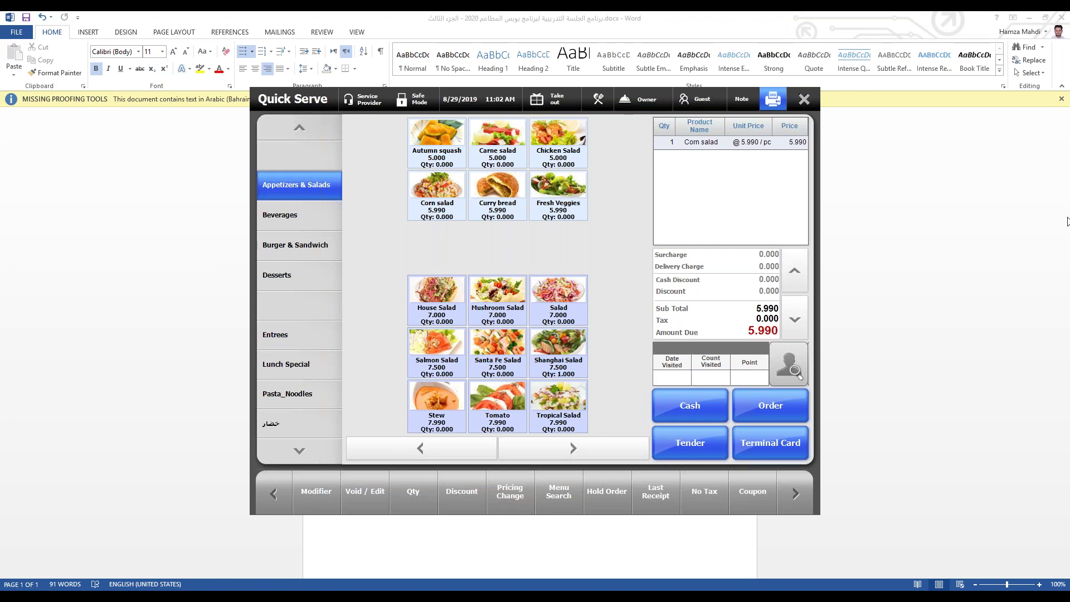
pyautogui.click(858, 292)
# Step: Cancel the Corn salad order, reopen Menu Registration and save the Excel menu template
pyautogui.click(804, 100)
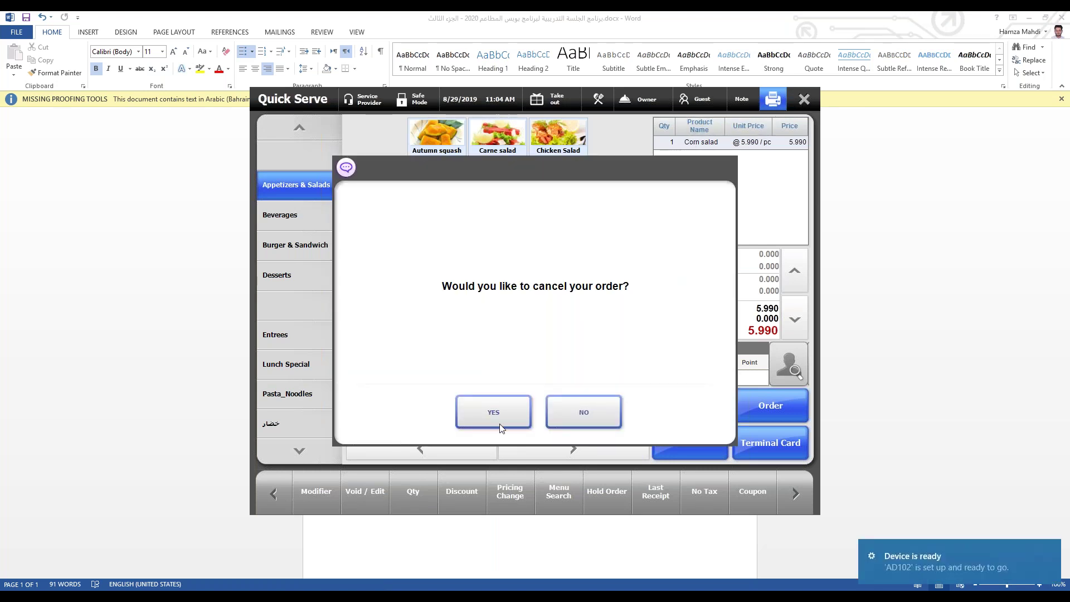
pyautogui.click(501, 428)
pyautogui.click(435, 495)
pyautogui.click(280, 303)
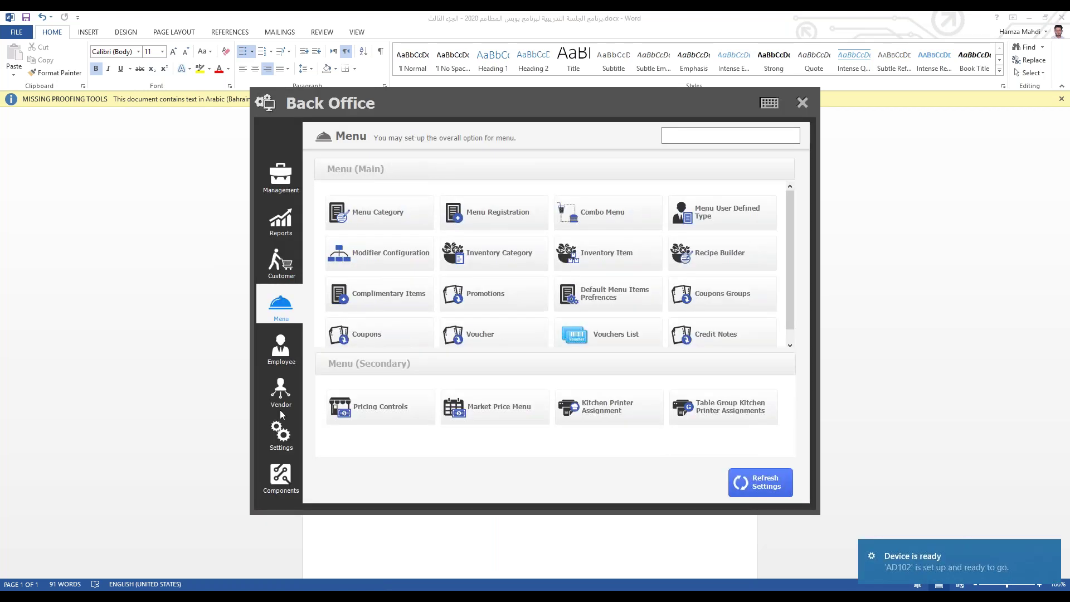
pyautogui.click(471, 226)
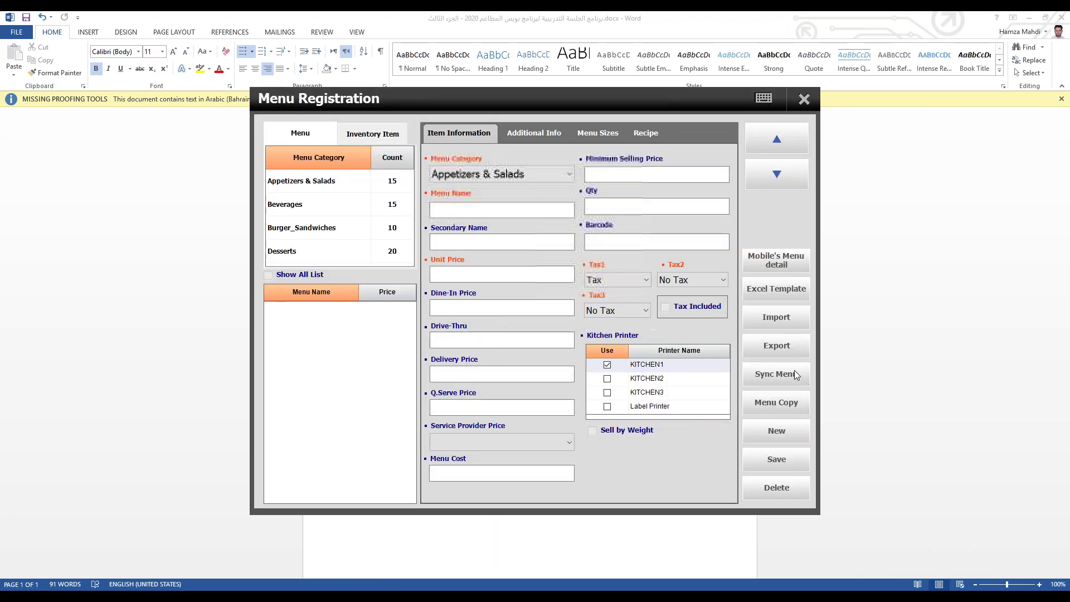
pyautogui.click(788, 293)
pyautogui.click(538, 411)
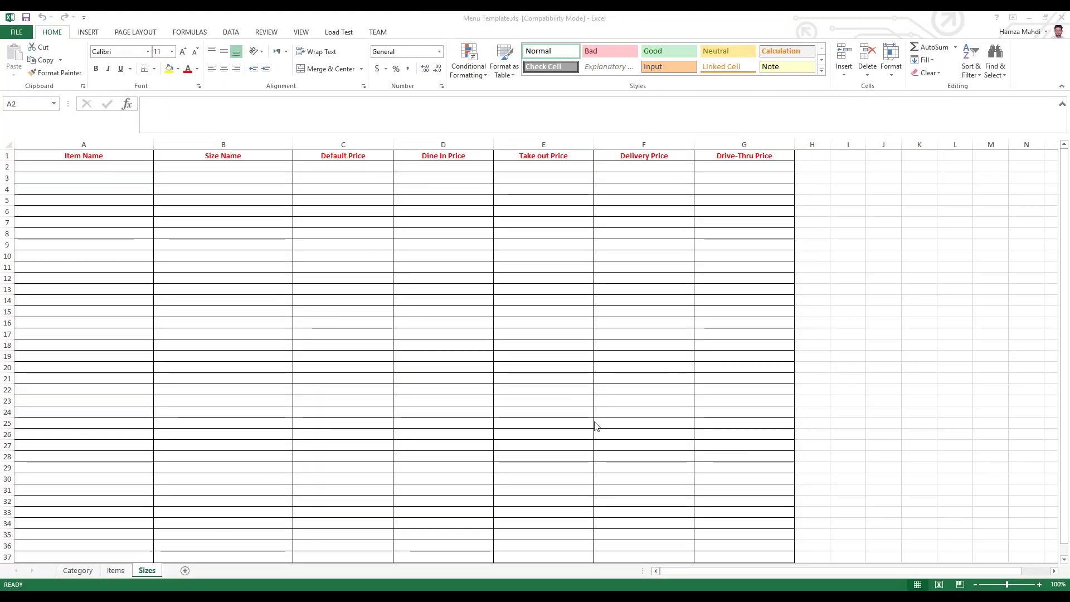
pyautogui.scroll(-4, 506, 435)
pyautogui.scroll(2, 396, 390)
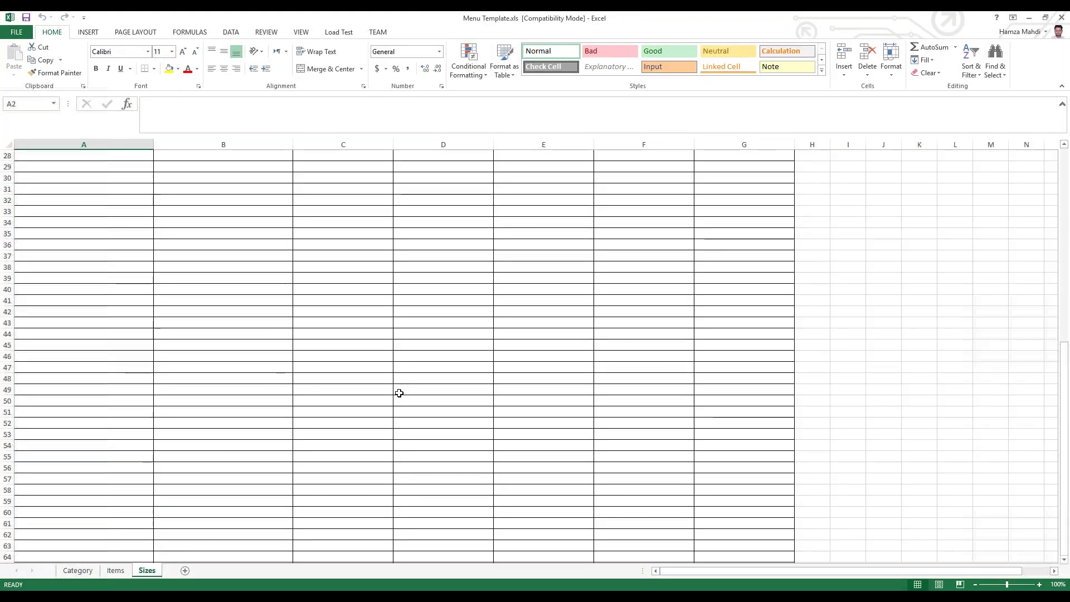
pyautogui.scroll(2, 527, 334)
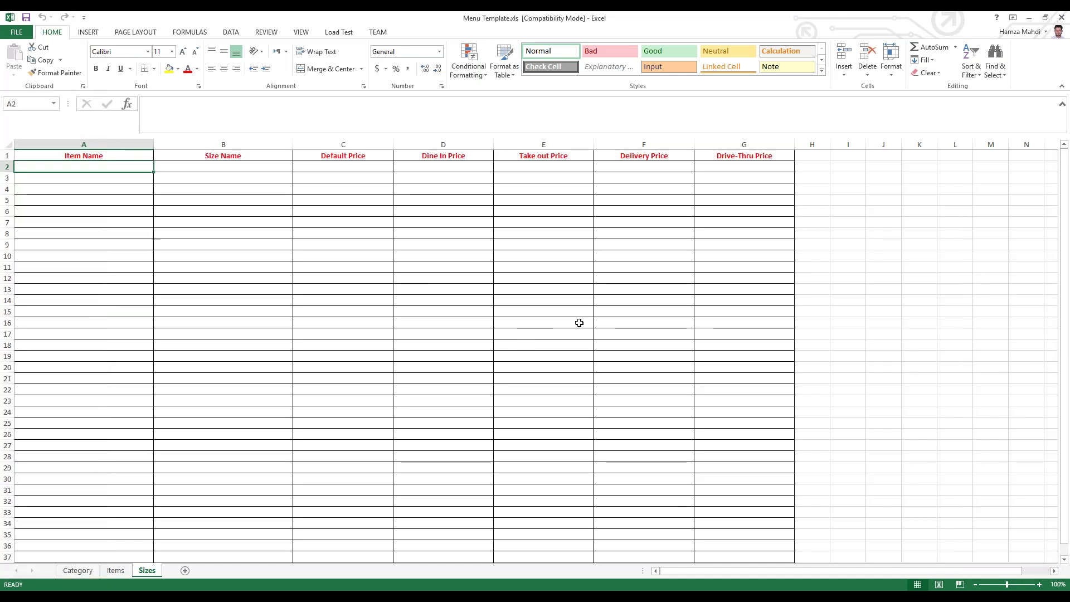
pyautogui.click(1061, 19)
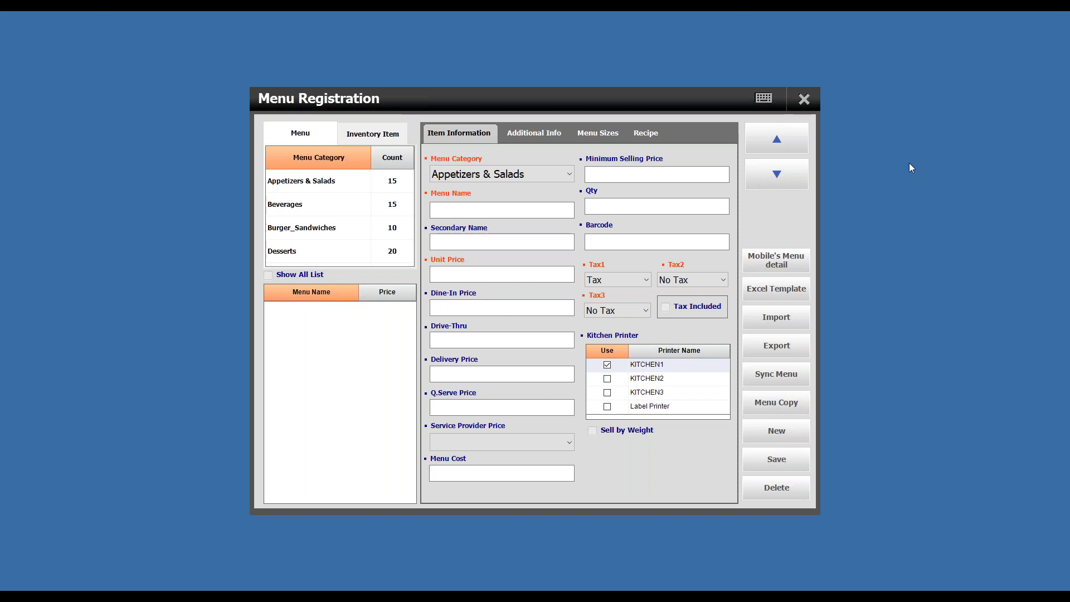
# Step: Close the Menu Registration window to return to the Back Office Menu page
pyautogui.click(804, 98)
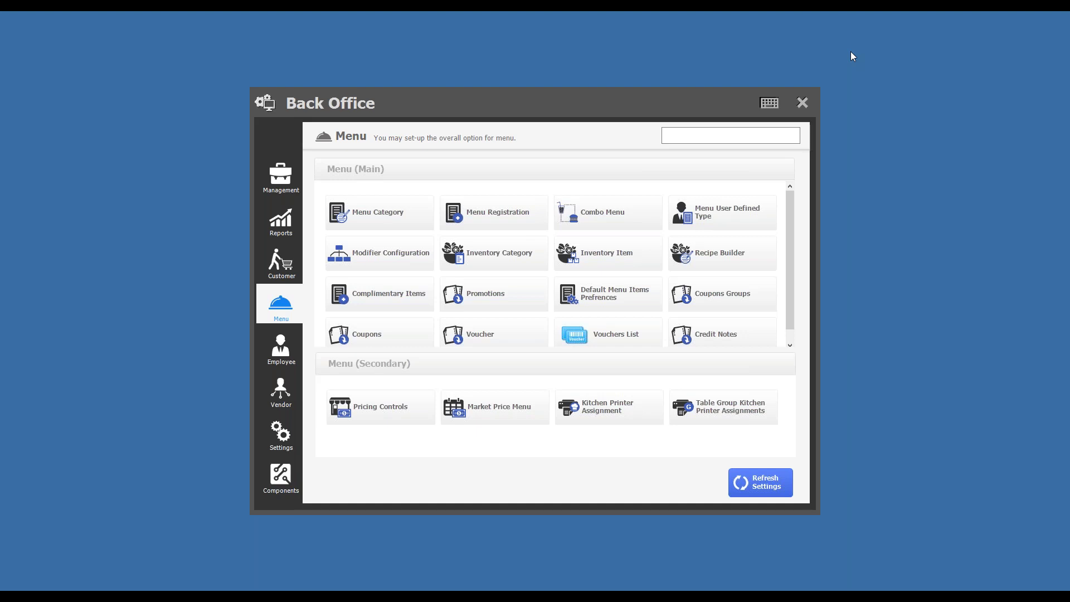
# Step: Close the Back Office to return to the POS main screen showing an incoming call
pyautogui.click(802, 103)
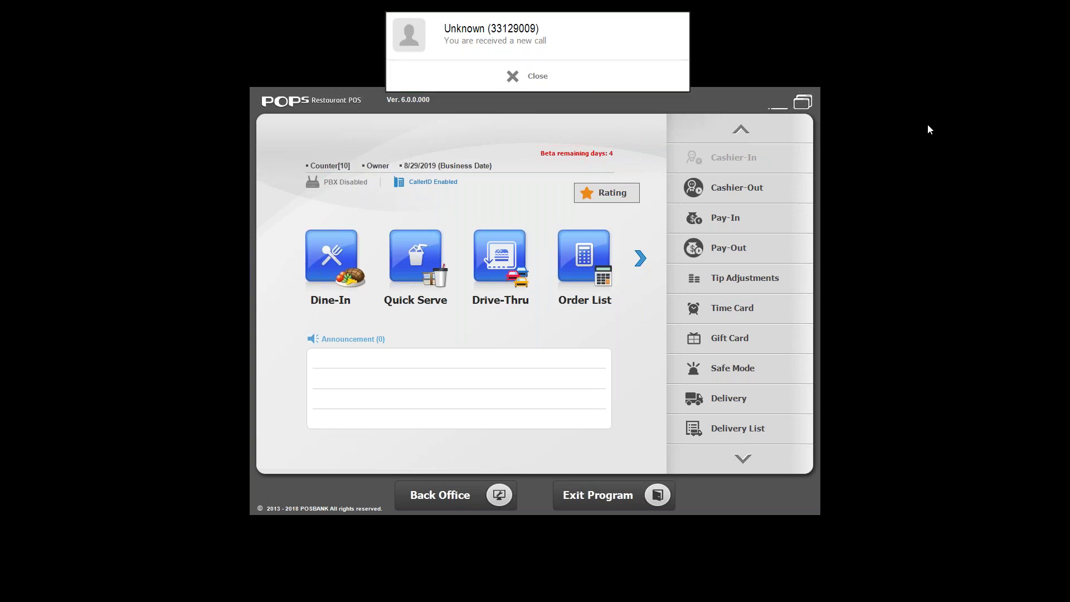
# Step: Take the incoming call as a delivery and save a new address (432) with its city for the caller
pyautogui.click(520, 51)
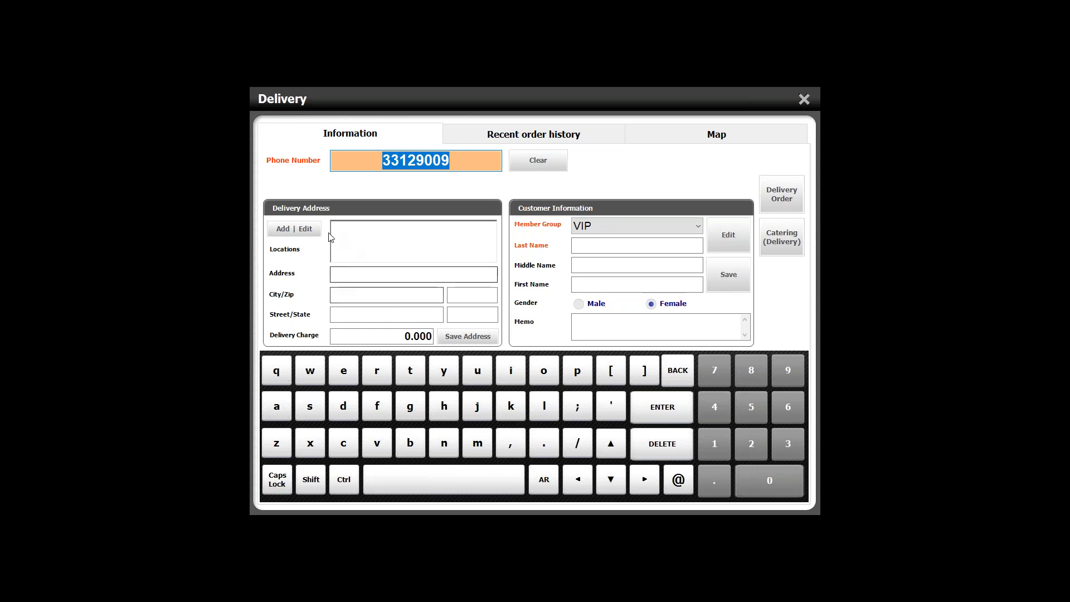
pyautogui.click(296, 229)
pyautogui.write('432')
pyautogui.click(358, 220)
pyautogui.write('4')
pyautogui.hotkey('shift', 'Home')
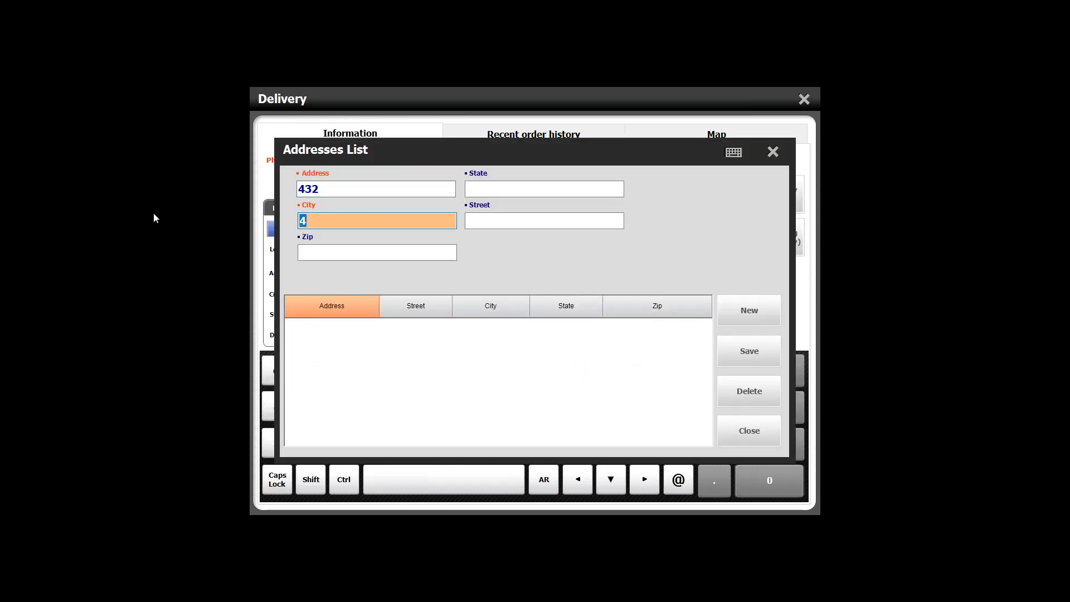
pyautogui.write('manana')
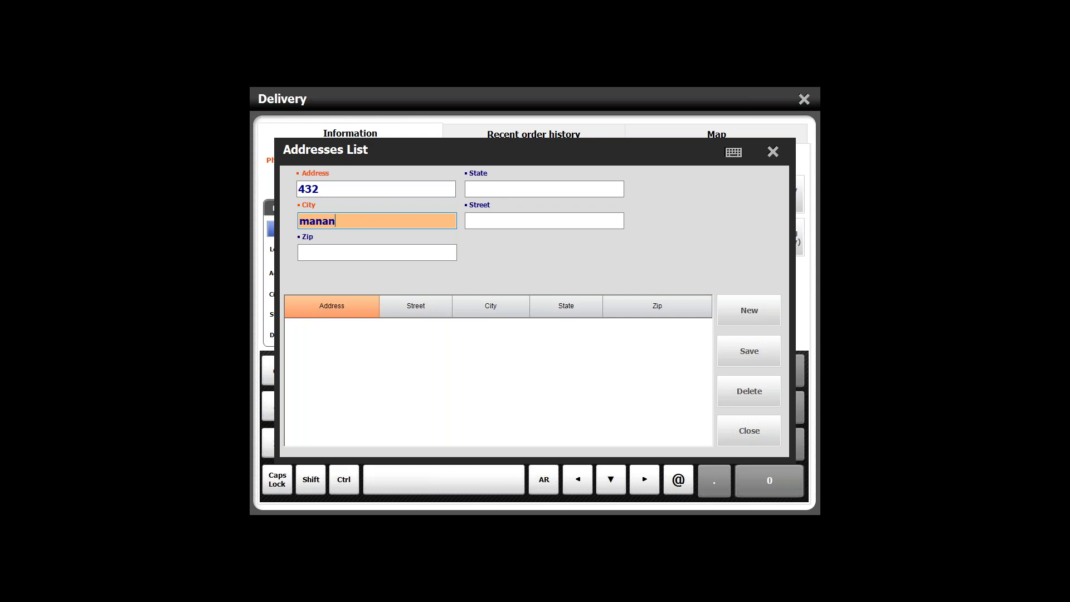
pyautogui.press('BackSpace')
pyautogui.press('BackSpace')
pyautogui.write('ma')
pyautogui.click(757, 353)
pyautogui.click(558, 418)
pyautogui.click(772, 151)
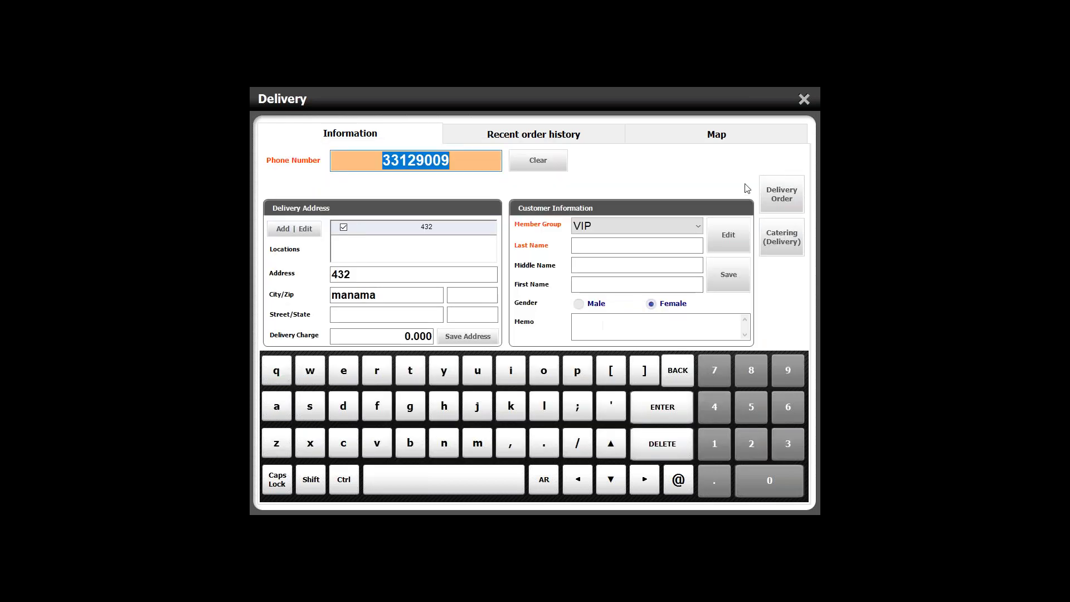
# Step: Enter the caller's last name, set gender to Male, and send a Fresh Veggies and Curry bread delivery order
pyautogui.click(617, 246)
pyautogui.write('Hamza')
pyautogui.click(591, 304)
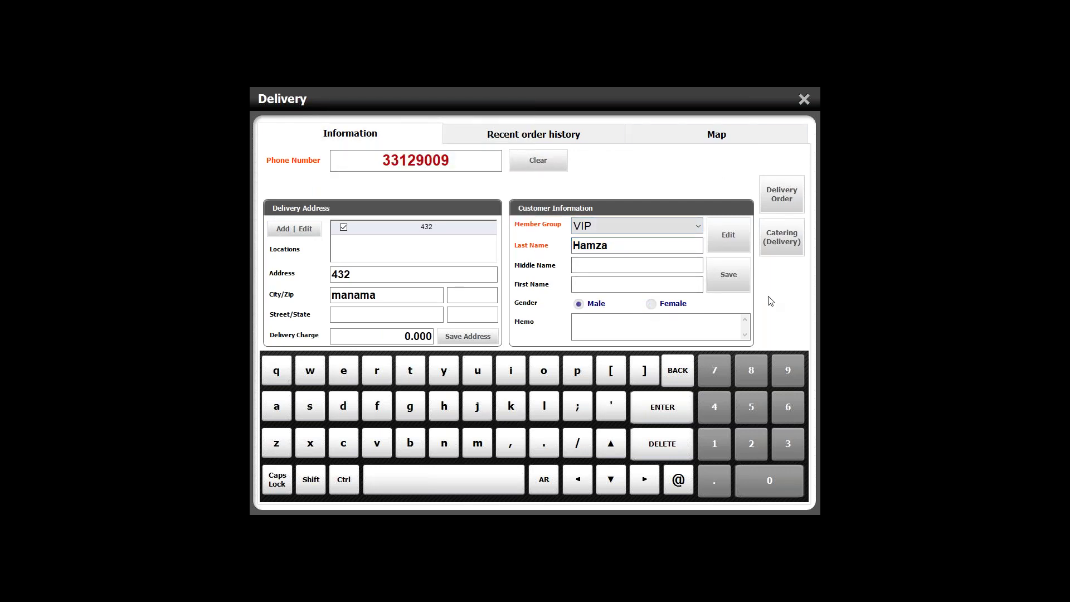
pyautogui.click(801, 194)
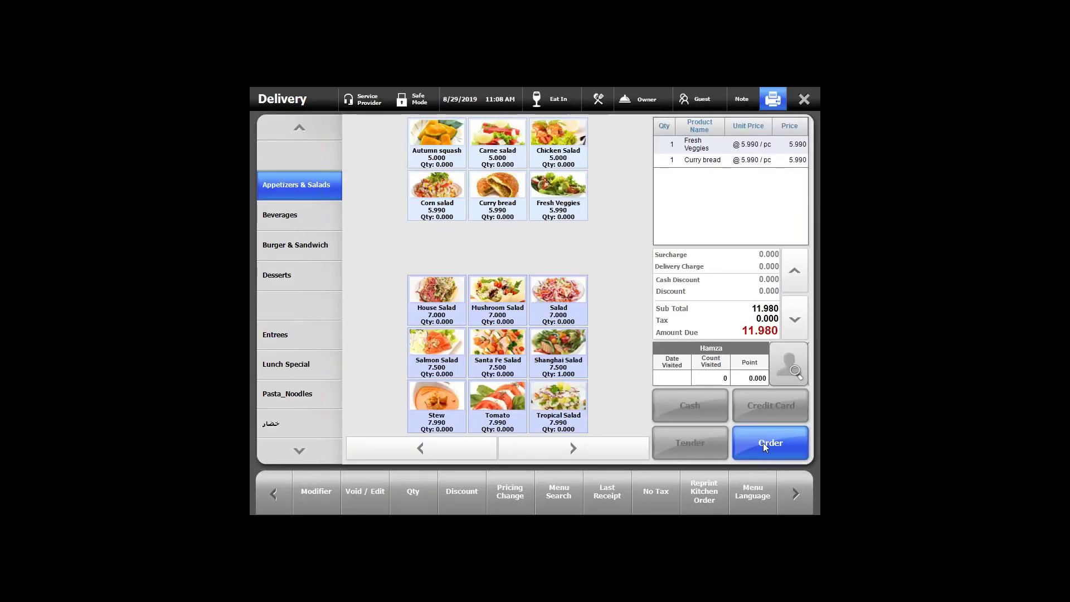
pyautogui.click(764, 443)
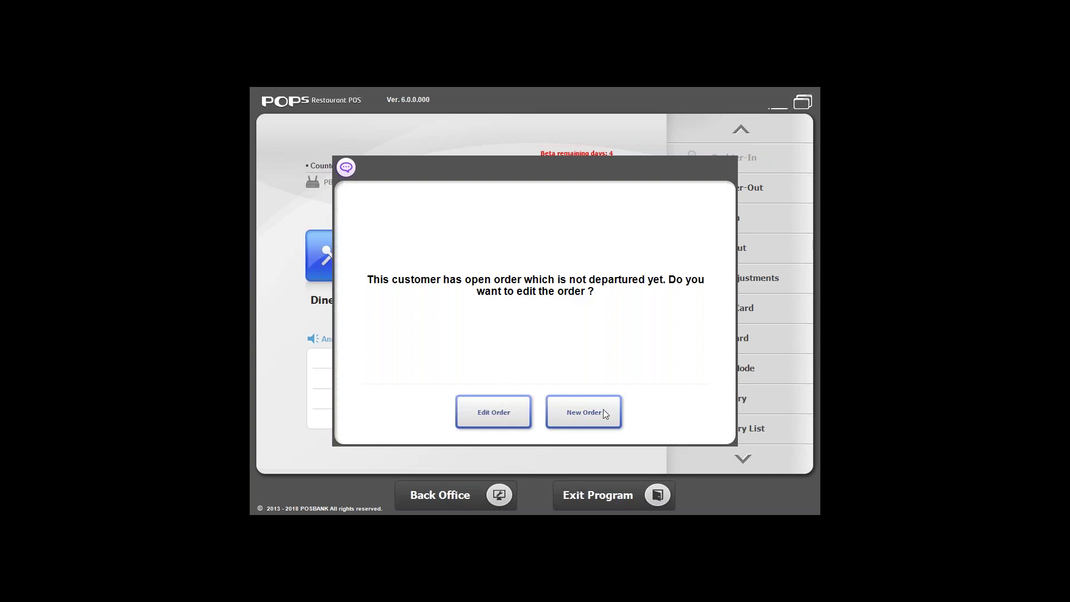
# Step: Add Shanghai Salad and Santa Fe Salad to the customer's open order and resend it at 26.980
pyautogui.click(488, 413)
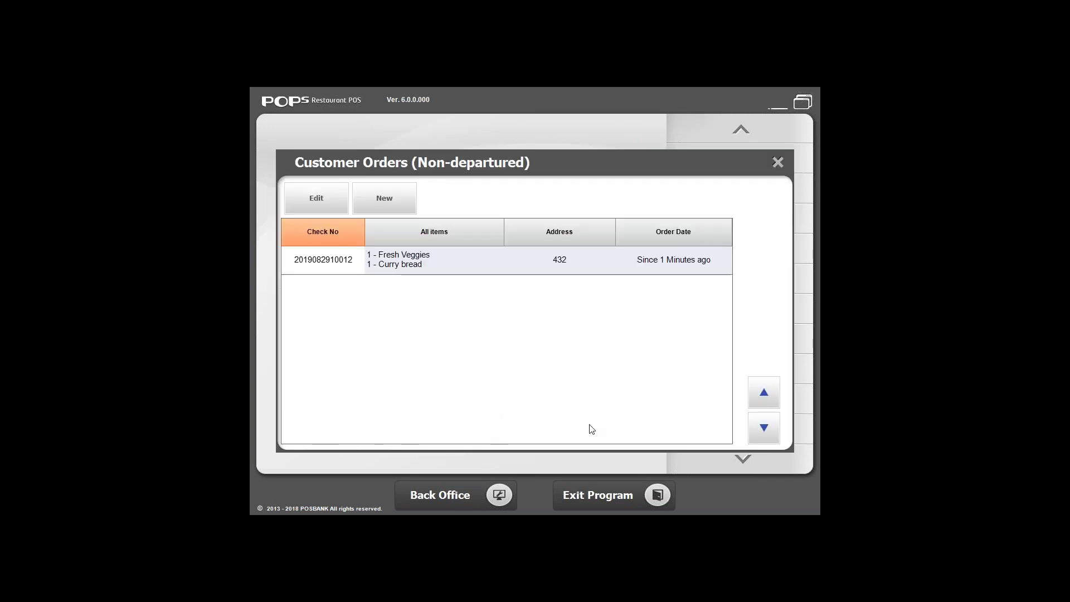
pyautogui.click(420, 271)
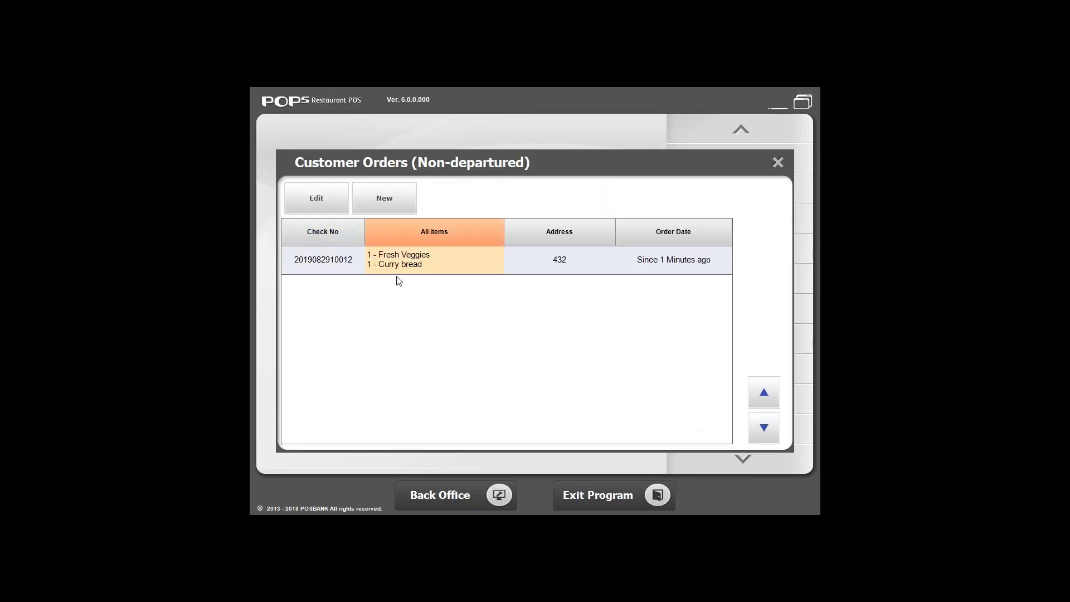
pyautogui.click(315, 199)
pyautogui.click(497, 346)
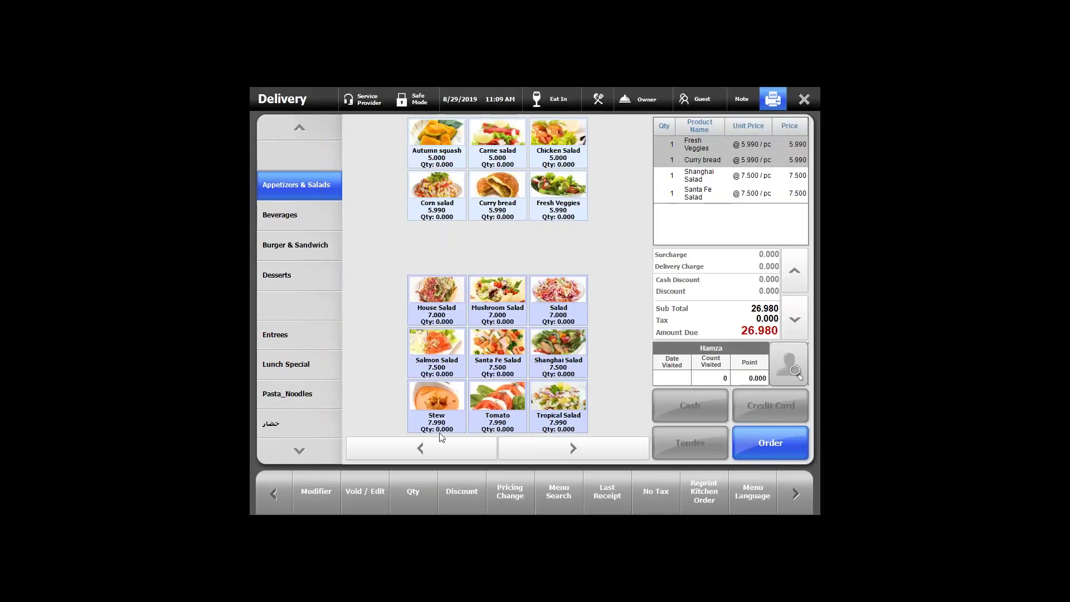
pyautogui.click(758, 443)
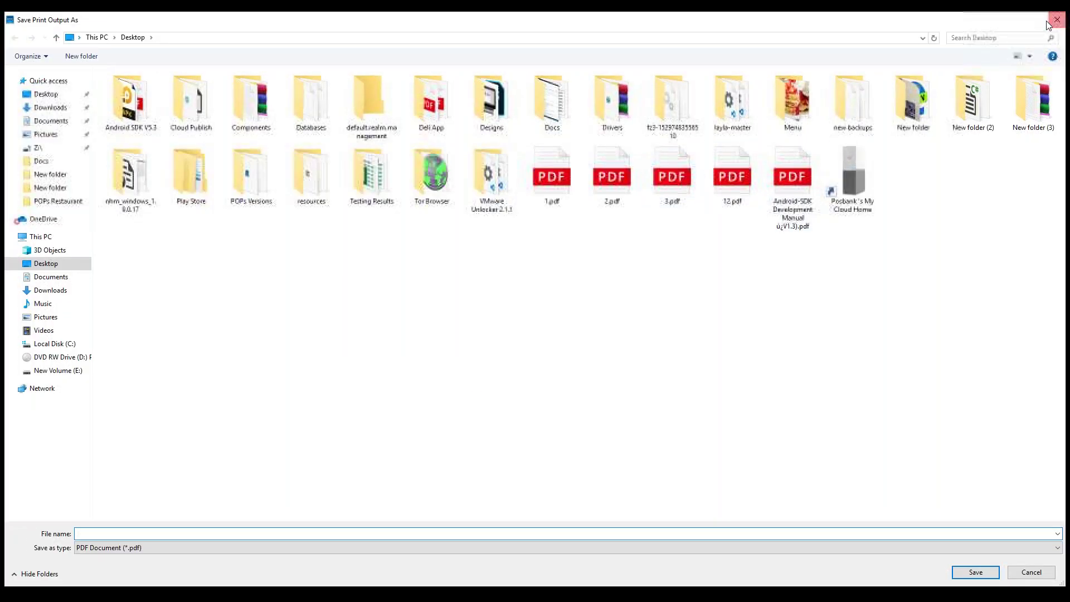
# Step: Cancel saving the printout as PDF and toggle the POS window out of and back into full screen
pyautogui.click(1047, 22)
pyautogui.click(807, 103)
pyautogui.click(811, 104)
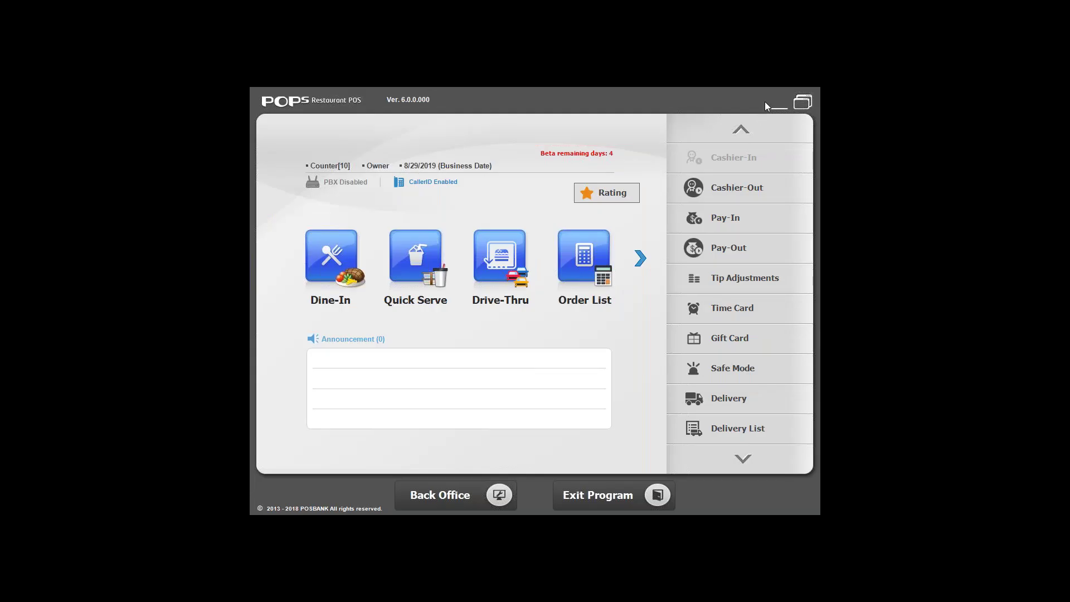
# Step: Take the POS out of full screen so the Arabic training document in Word shows
pyautogui.click(802, 102)
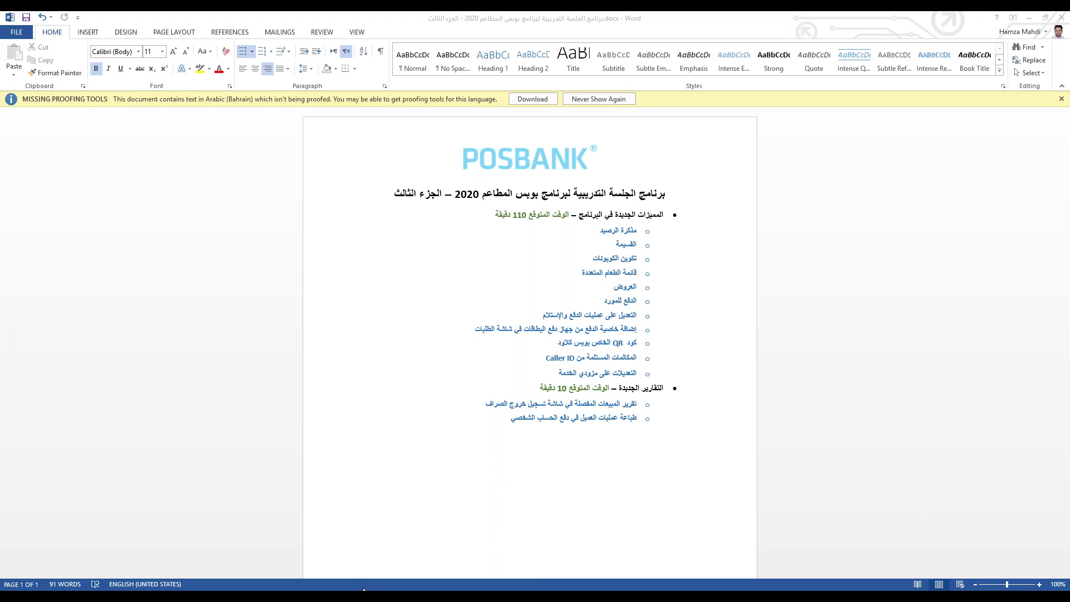
# Step: Switch back to POPs and briefly open, then close, the empty Quick Serve ordering screen
pyautogui.hotkey('alt', 'Tab')
pyautogui.click(416, 259)
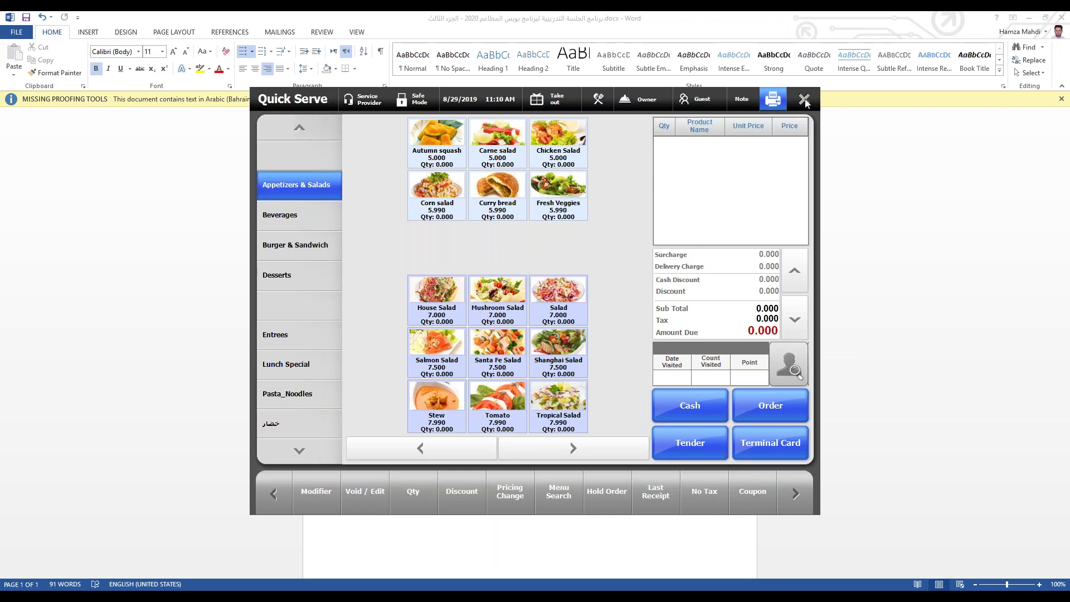
pyautogui.click(804, 101)
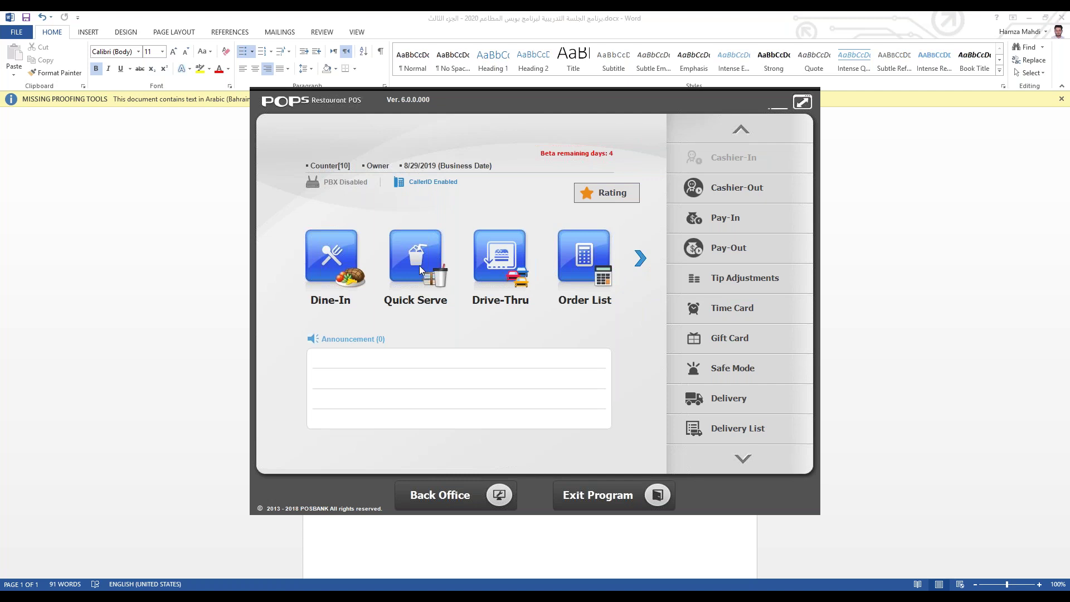
# Step: Go to Back Office Settings and open Store Operations on its Common options
pyautogui.click(427, 483)
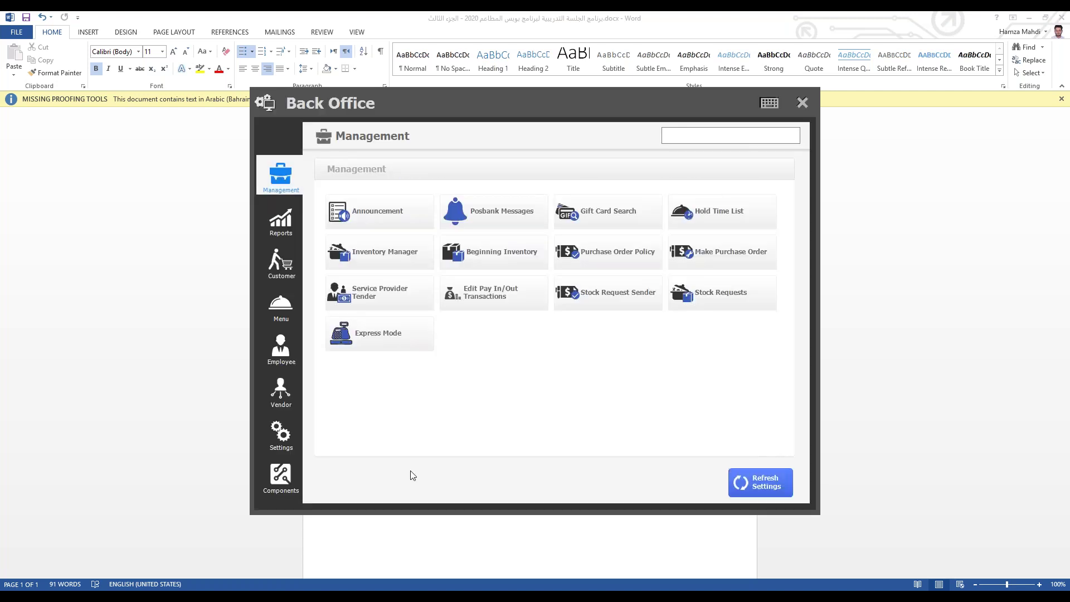
pyautogui.click(288, 443)
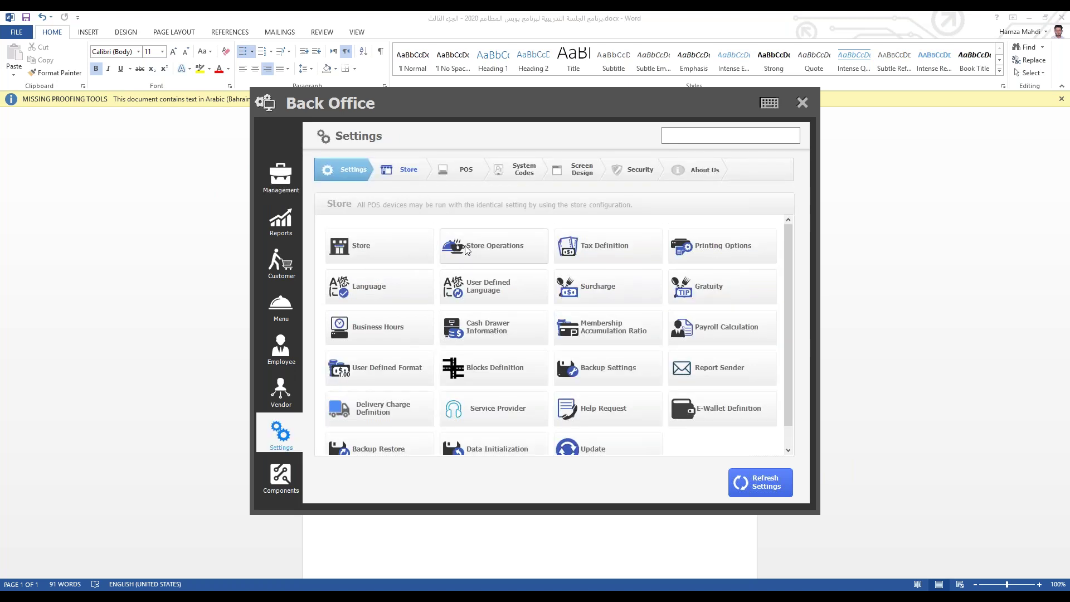
pyautogui.click(508, 249)
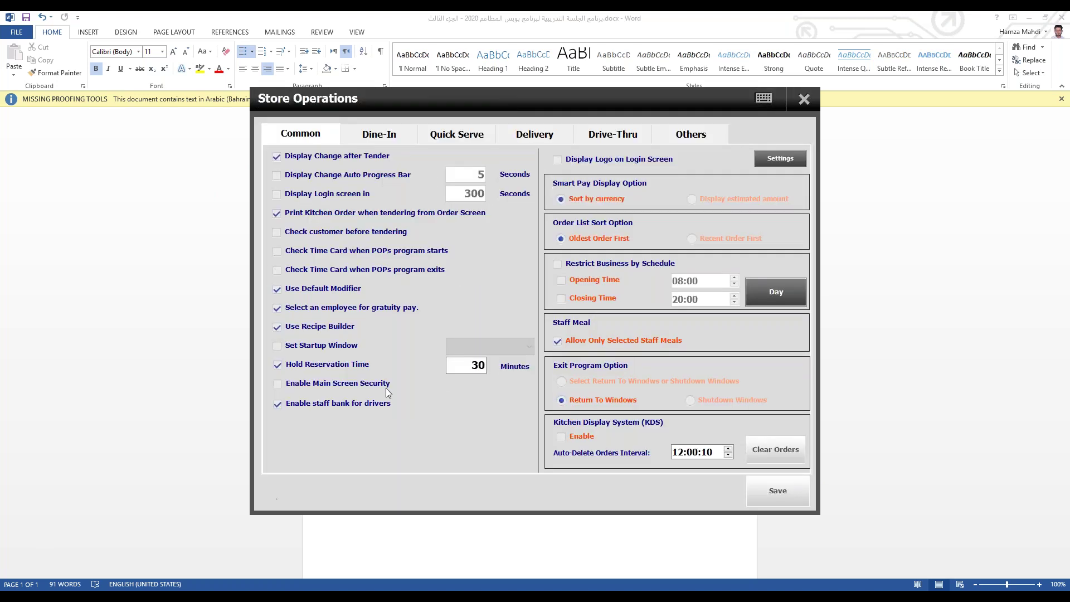
# Step: Review the Store Operations Others tab, then switch the interface language to Arabic and save
pyautogui.click(687, 144)
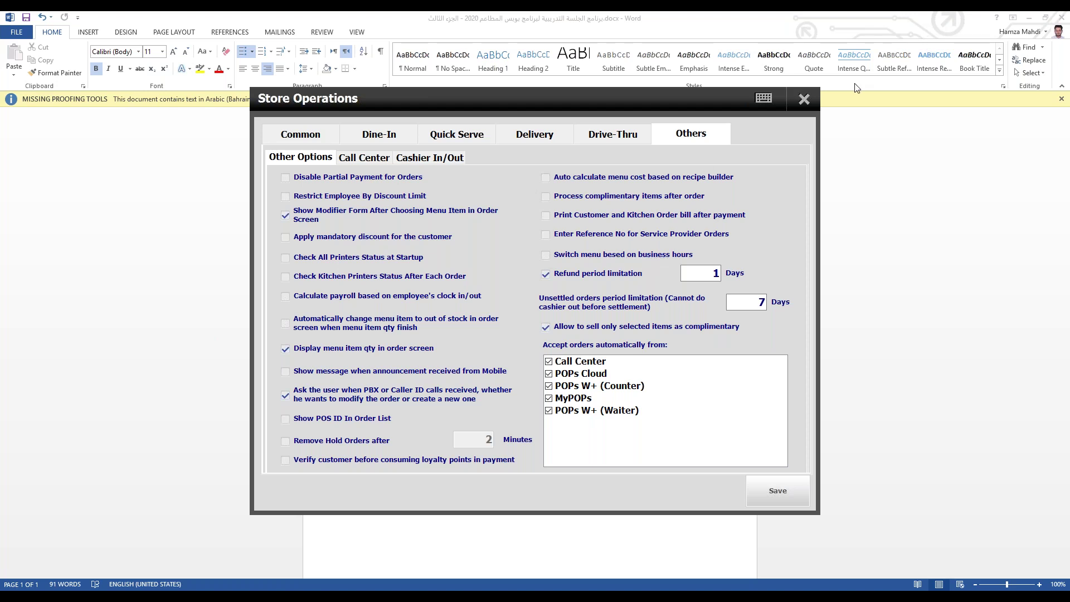
pyautogui.click(805, 99)
pyautogui.click(357, 301)
pyautogui.click(435, 247)
pyautogui.click(471, 413)
pyautogui.click(661, 398)
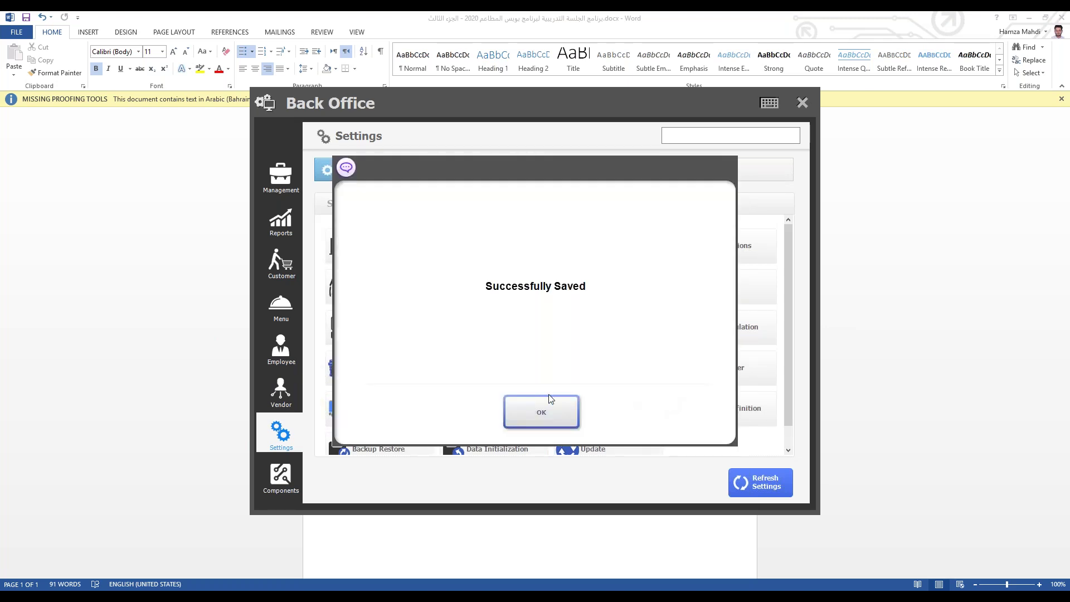
pyautogui.click(534, 410)
# Step: Check the Arabic labels in Store Operations, then restore English (United States) and save
pyautogui.click(494, 245)
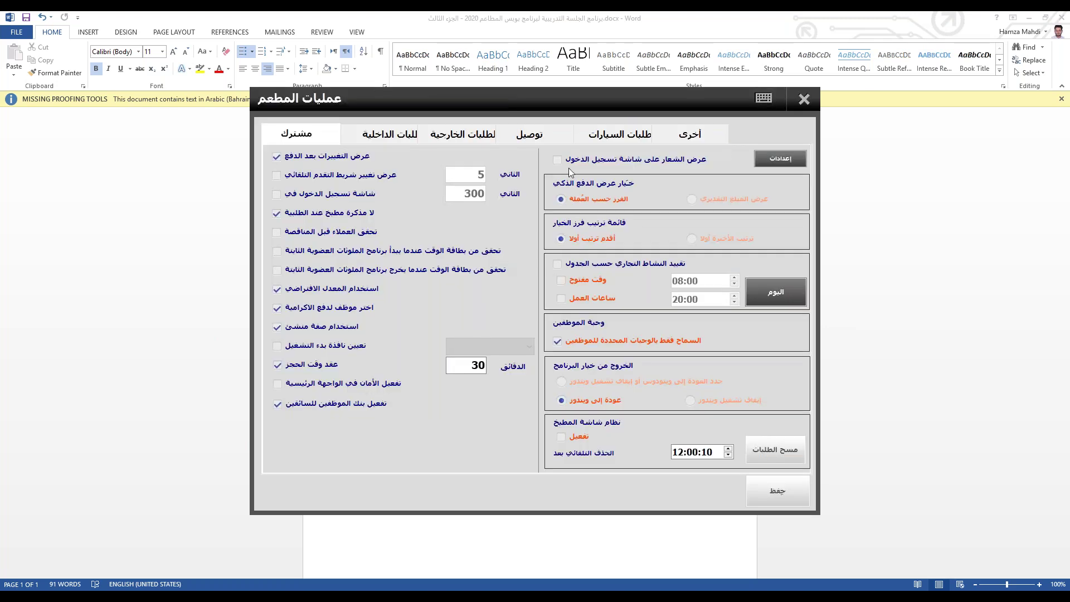
pyautogui.click(667, 135)
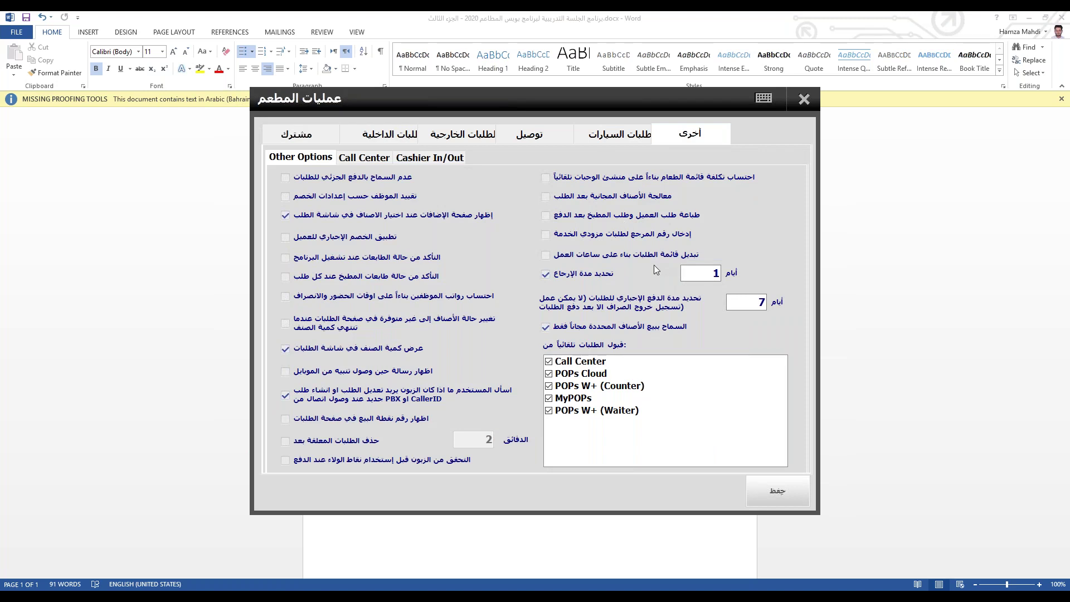
pyautogui.click(803, 99)
pyautogui.click(390, 287)
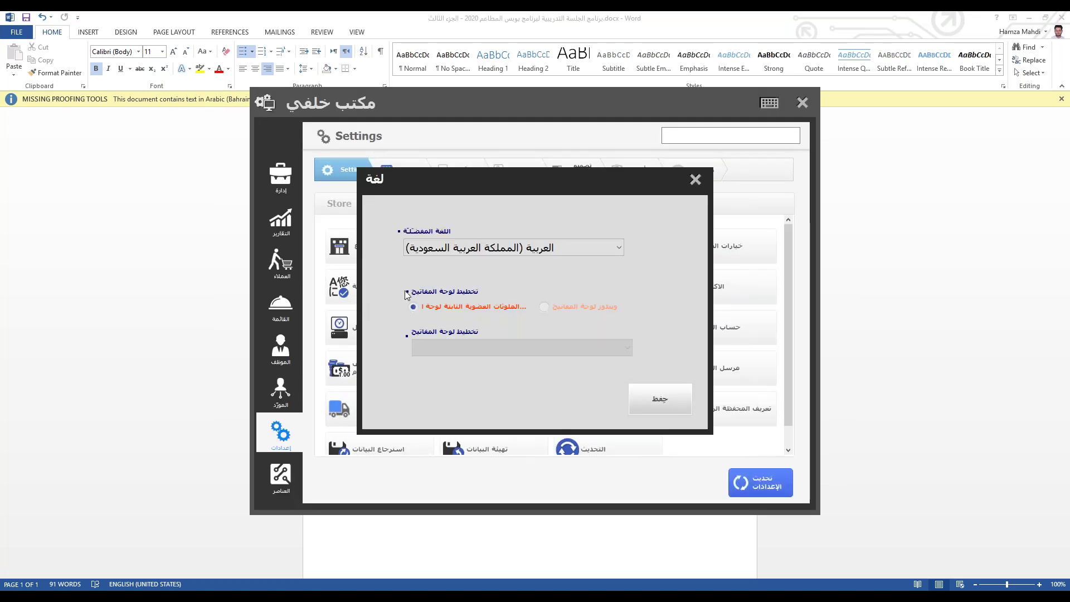
pyautogui.click(545, 255)
pyautogui.click(489, 266)
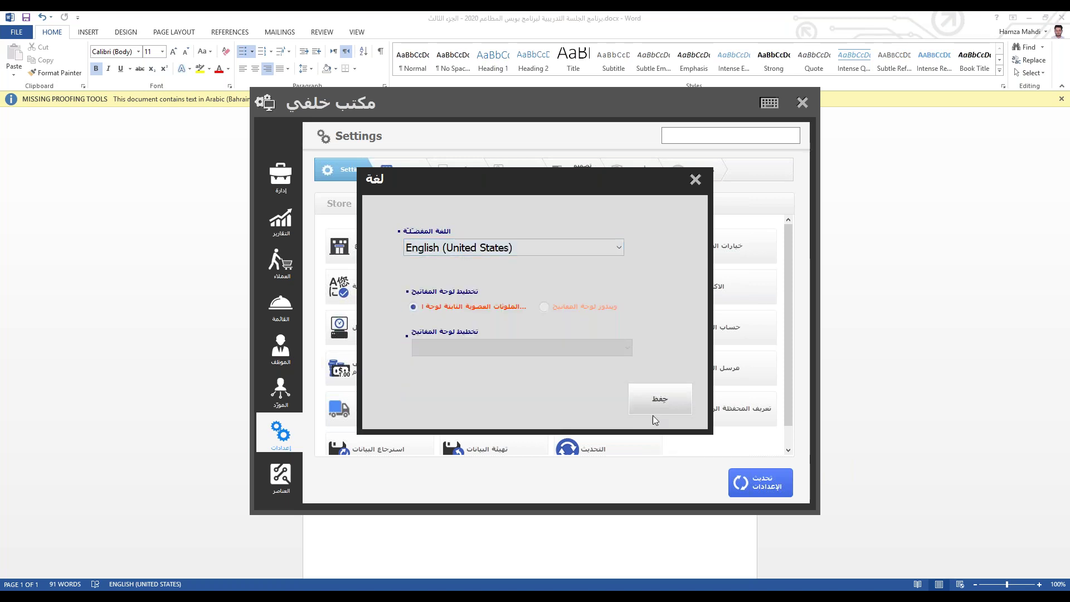
pyautogui.click(661, 403)
pyautogui.click(574, 400)
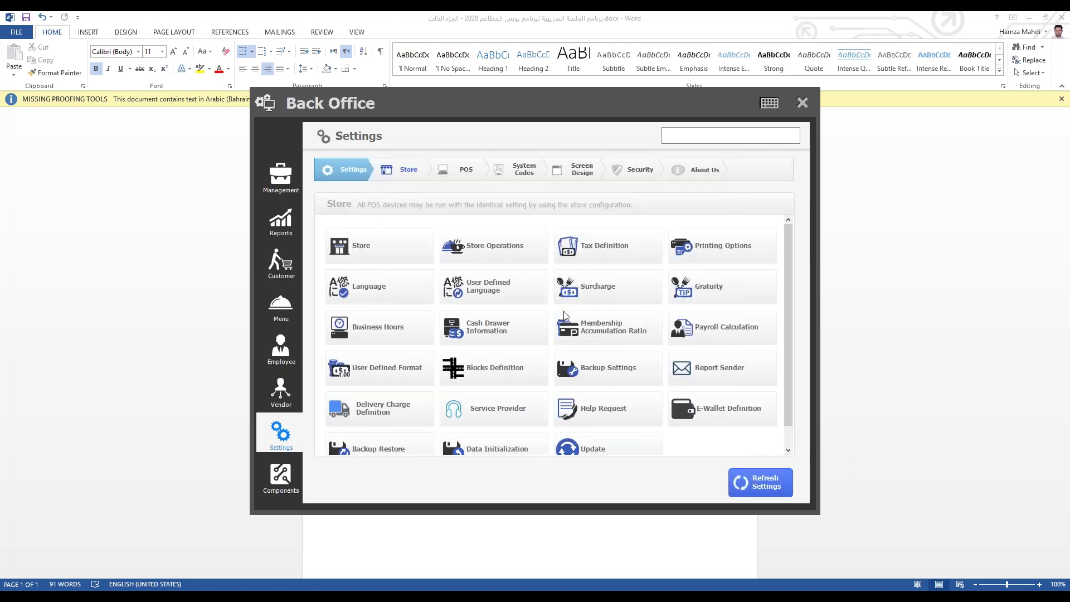
# Step: Look over the Business Hours settings, close them, and display the Screen Design options
pyautogui.click(378, 329)
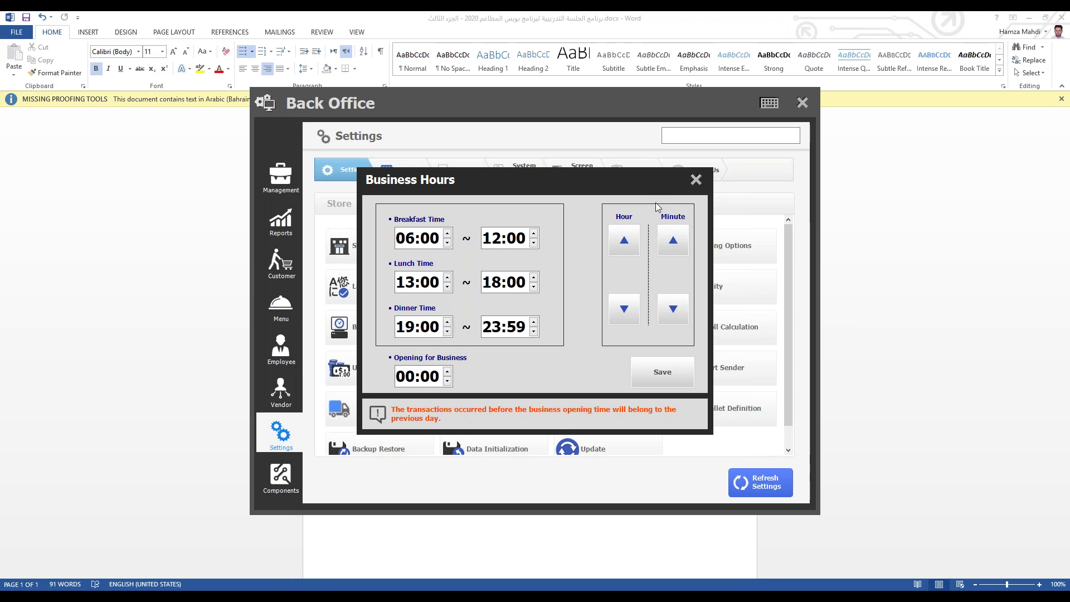
pyautogui.click(696, 179)
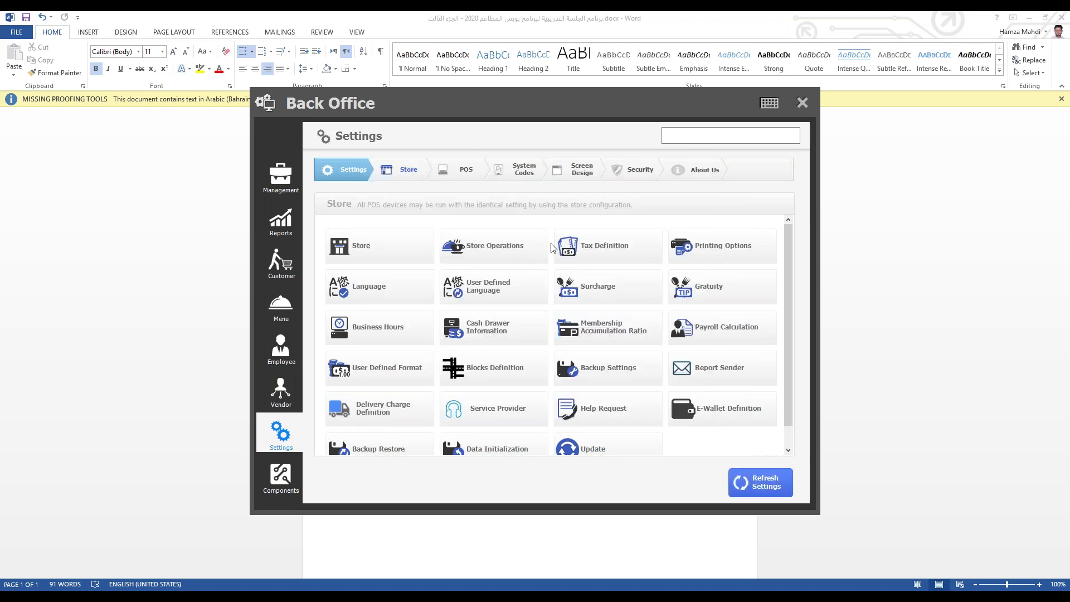
pyautogui.click(580, 176)
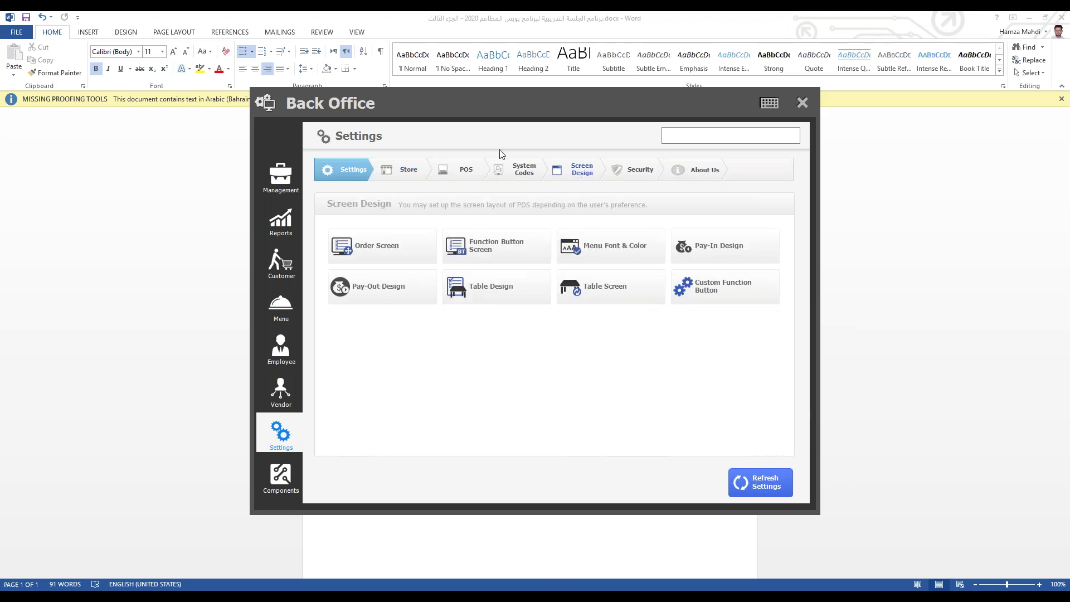
# Step: Glance at the POS printer setup under POS peripherals, then return to Store settings
pyautogui.click(477, 174)
pyautogui.click(481, 270)
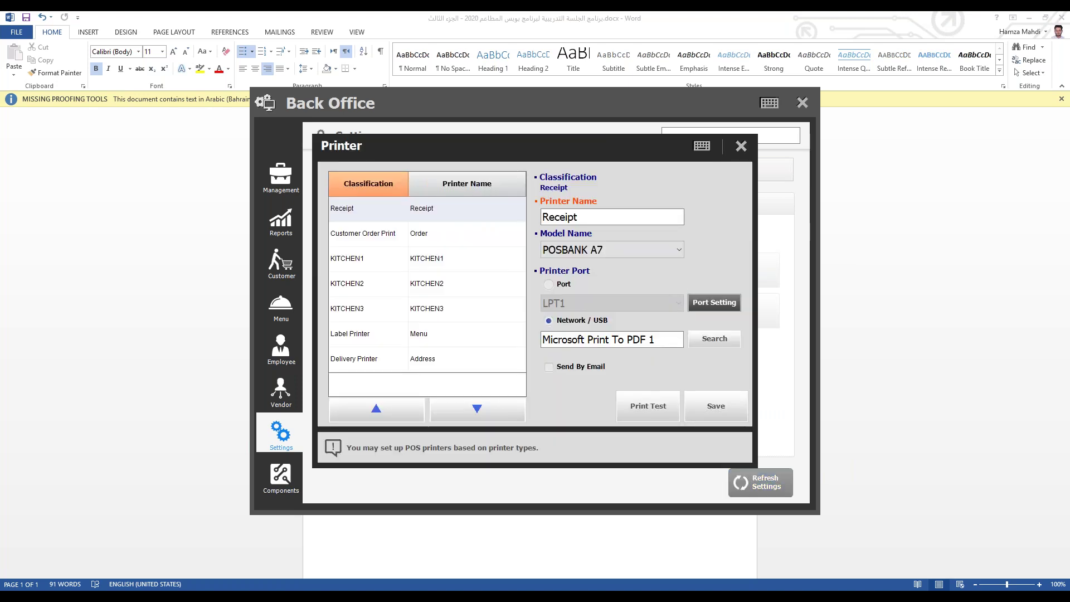
pyautogui.click(740, 145)
pyautogui.click(405, 170)
# Step: Enable 'Switch menu based on business hours' in Store Operations, confirm, save, and leave Back Office
pyautogui.click(505, 258)
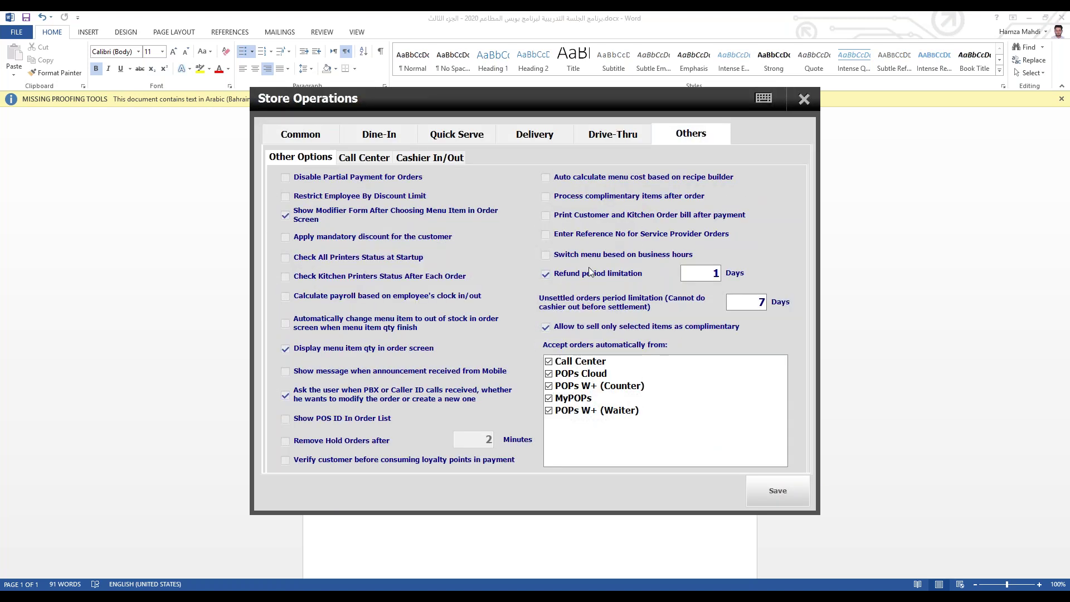
pyautogui.click(581, 254)
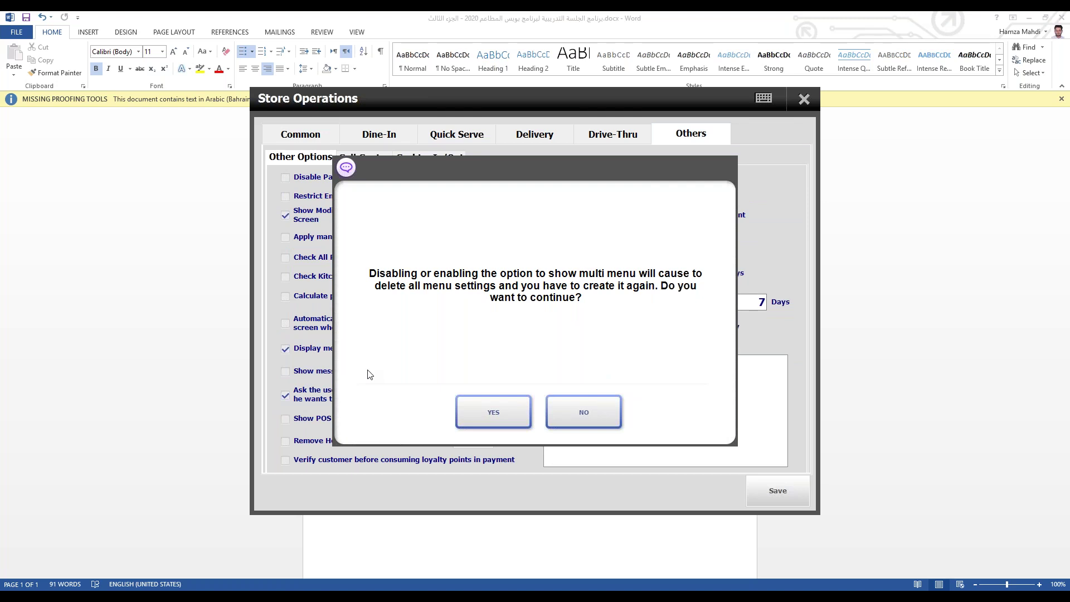
pyautogui.click(485, 409)
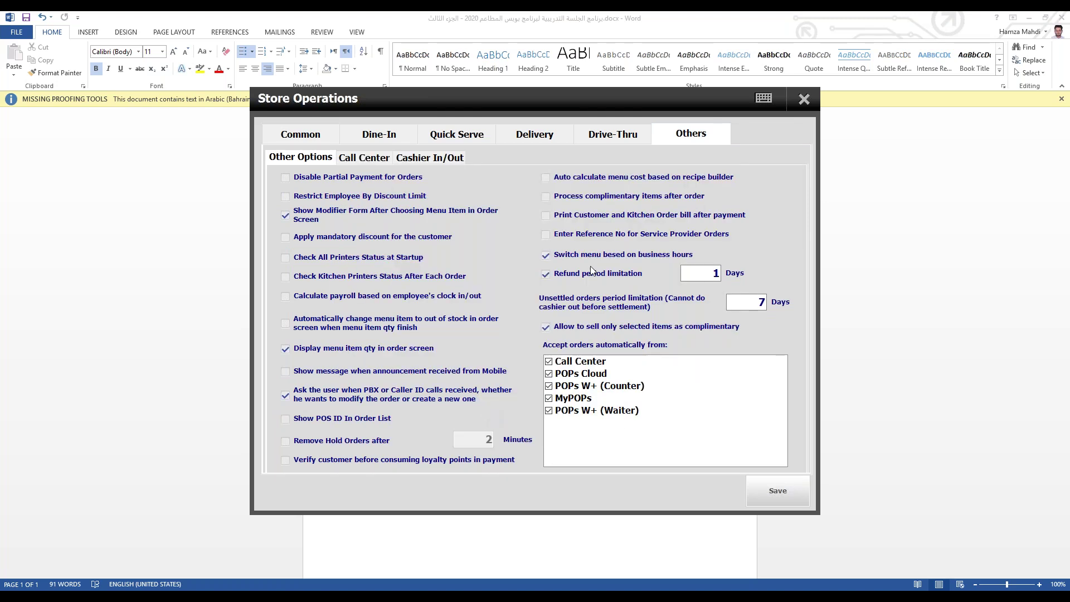
pyautogui.click(778, 490)
pyautogui.click(805, 99)
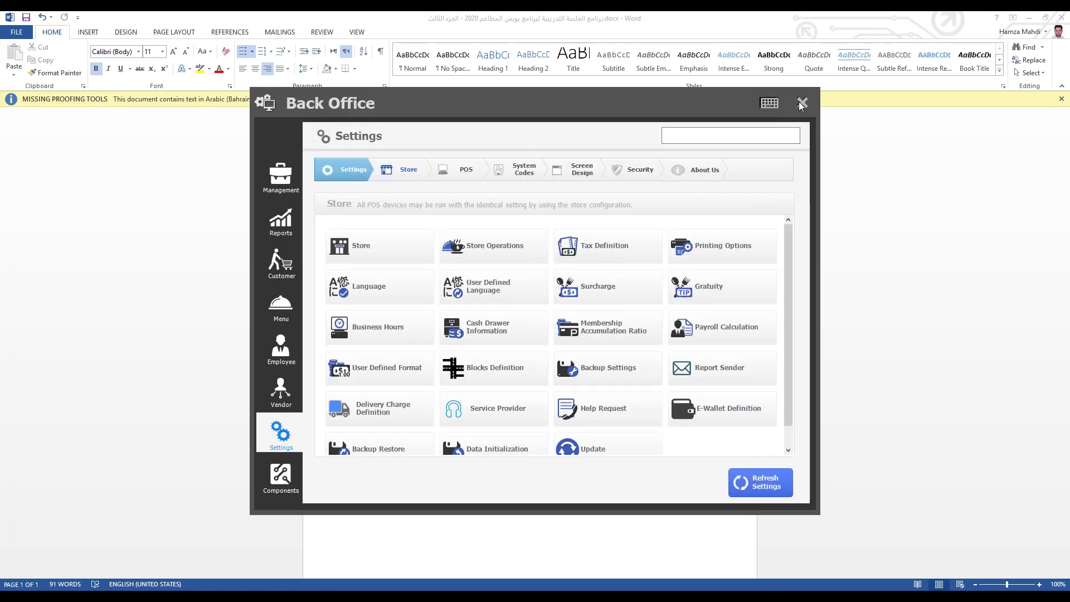
pyautogui.click(803, 102)
# Step: Visit the empty Quick Serve screen, then reopen Back Office to Settings > Screen Design > Order Screen
pyautogui.click(420, 254)
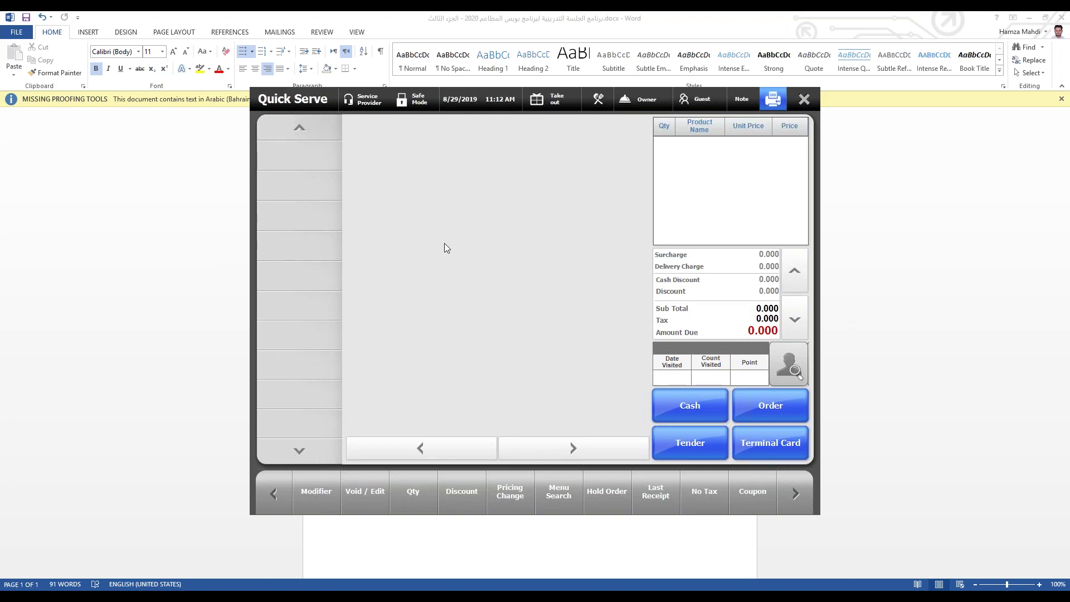
pyautogui.click(804, 99)
pyautogui.click(435, 481)
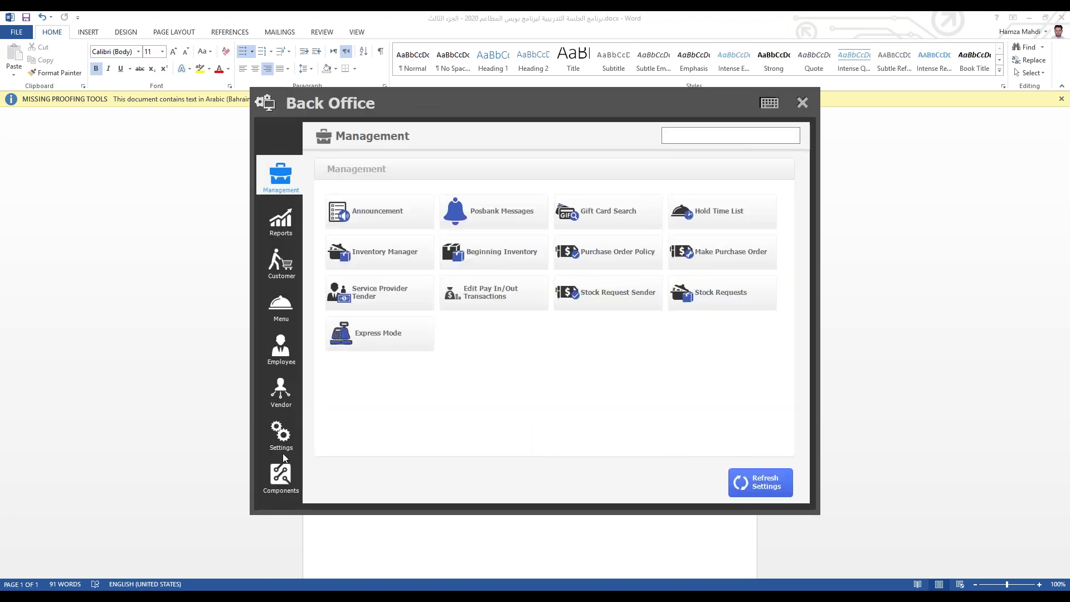
pyautogui.click(281, 435)
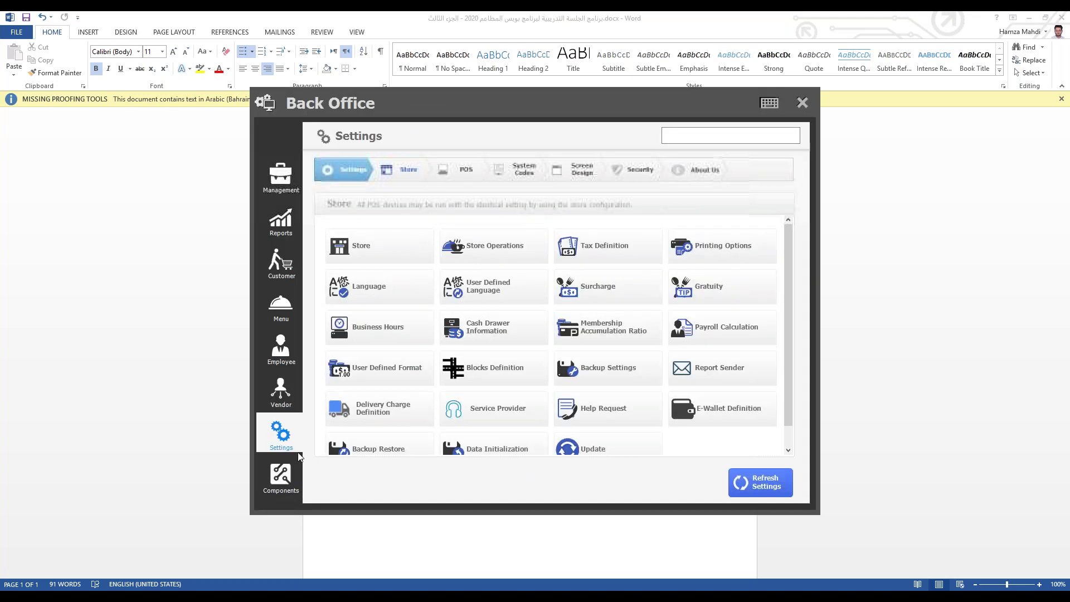
pyautogui.click(584, 166)
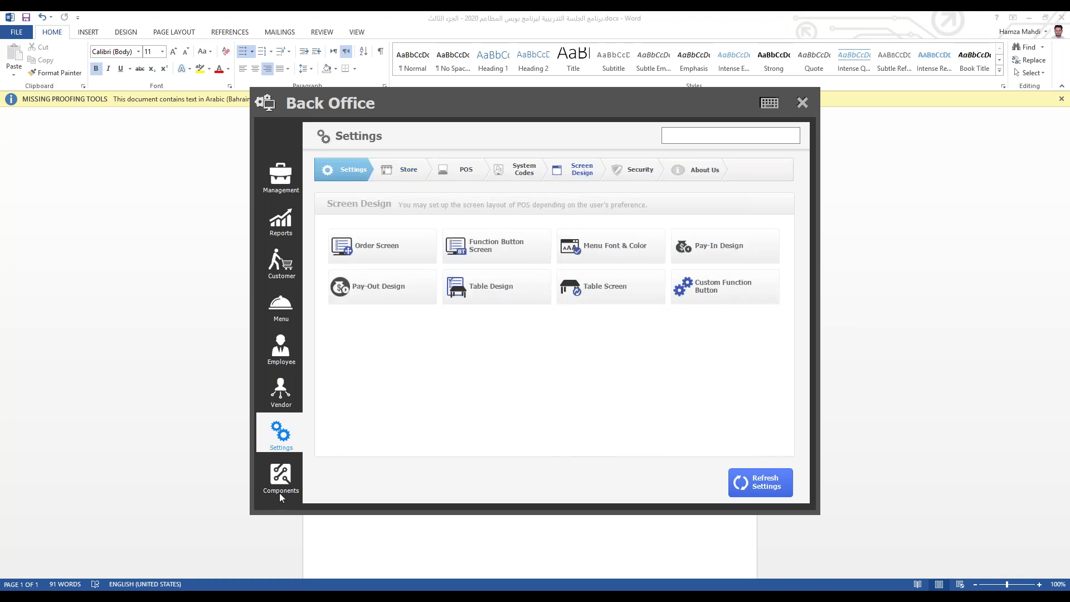
pyautogui.click(379, 245)
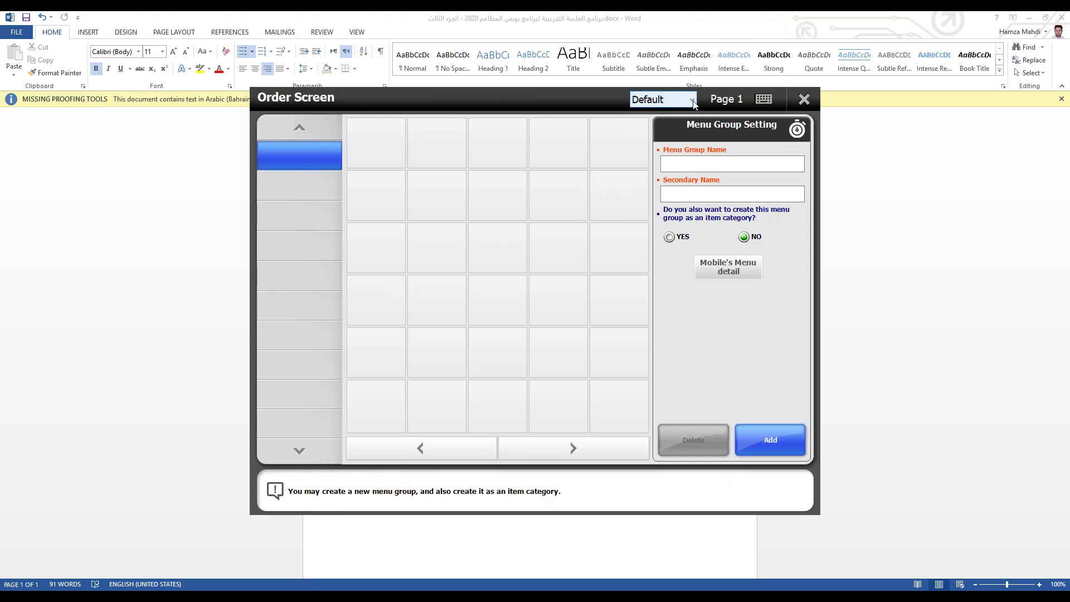
# Step: Add a menu group named سندويش to the Breakfast menu
pyautogui.click(684, 102)
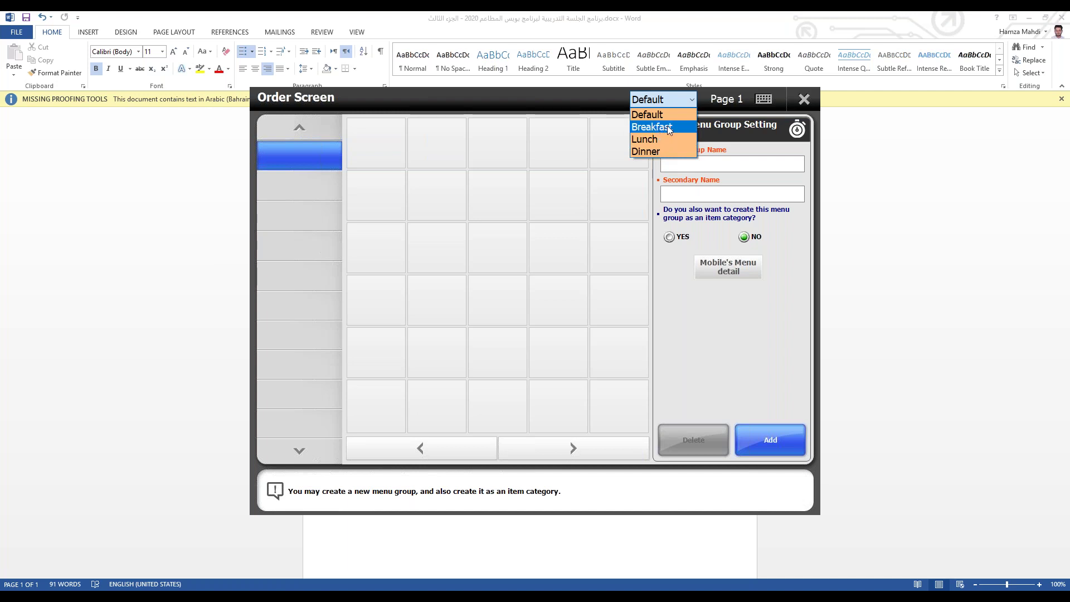
pyautogui.click(667, 129)
pyautogui.click(742, 163)
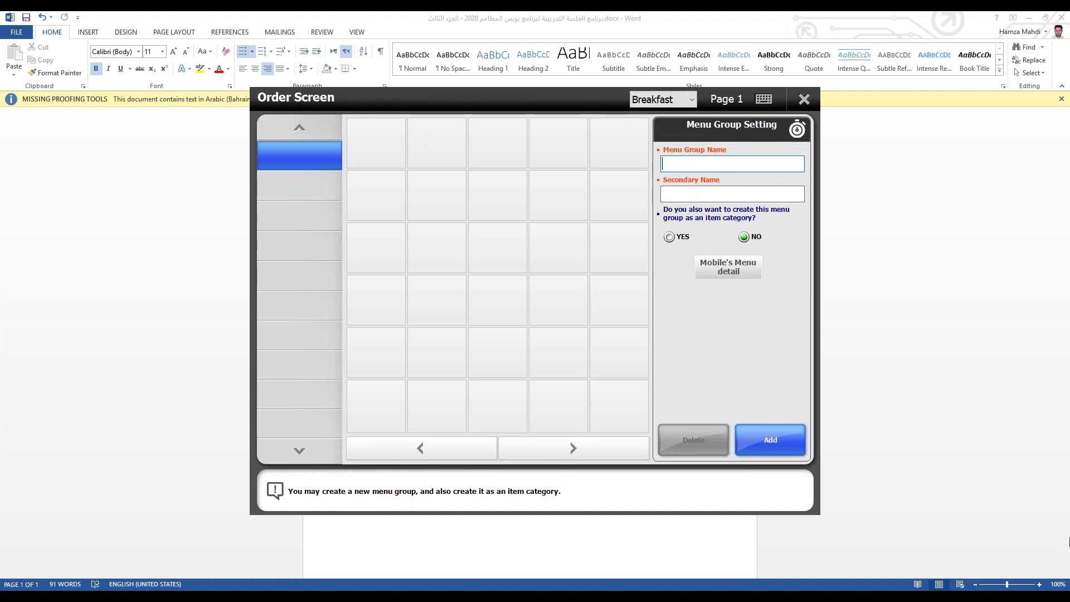
pyautogui.write('سندويش')
pyautogui.click(775, 440)
# Step: Fill the سندويش grid with Burger_Sandwiches items, including Squid burger and Potato sanwich
pyautogui.click(387, 139)
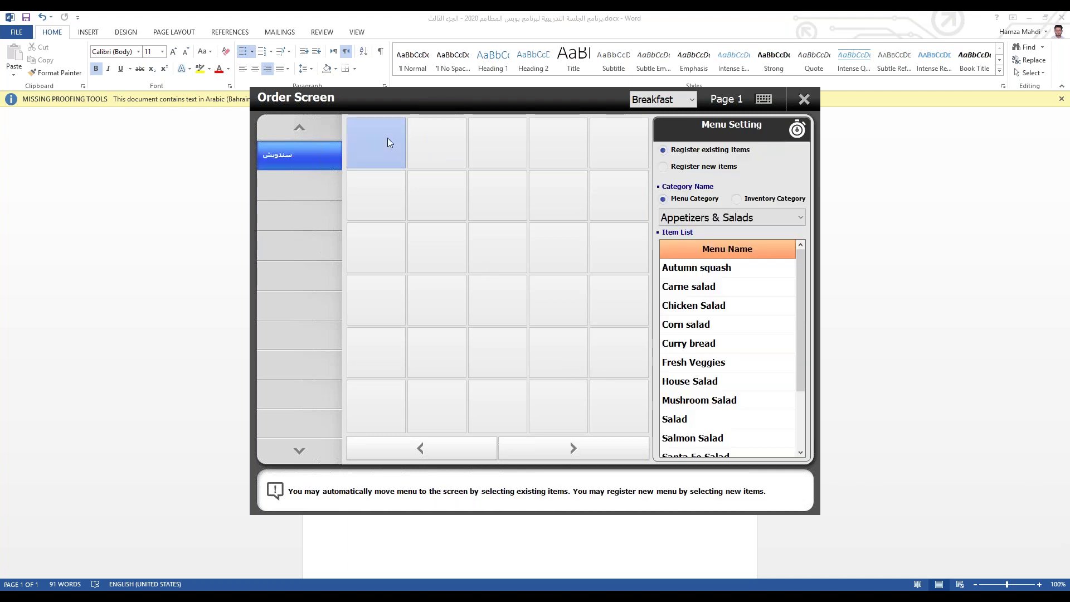
pyautogui.click(731, 217)
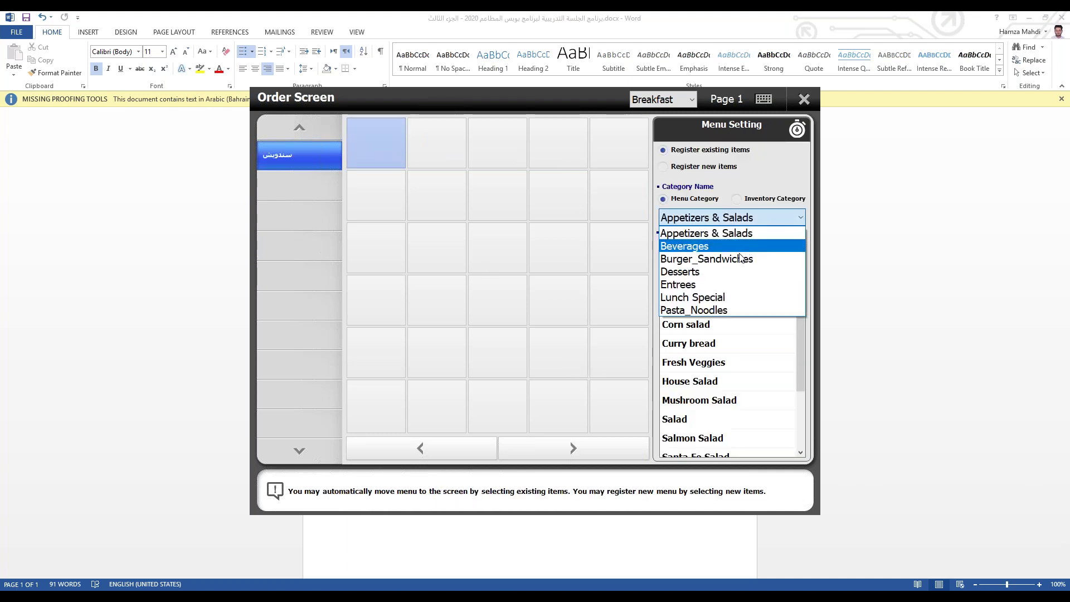
pyautogui.click(733, 257)
pyautogui.click(701, 269)
pyautogui.click(701, 268)
pyautogui.click(701, 287)
pyautogui.click(701, 286)
pyautogui.click(697, 306)
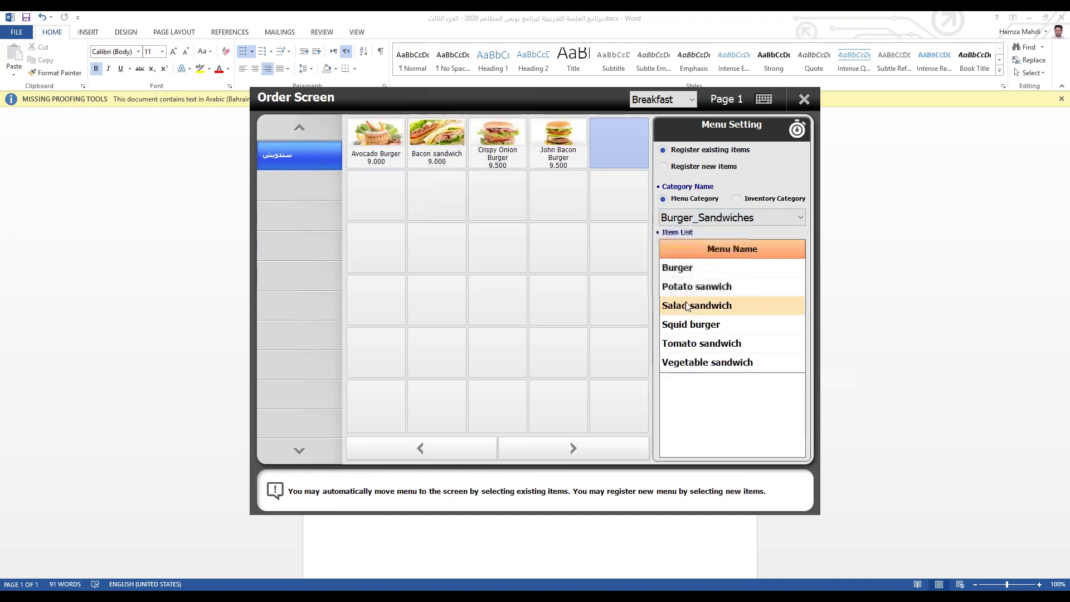
pyautogui.click(691, 325)
pyautogui.click(692, 269)
pyautogui.click(700, 306)
pyautogui.click(704, 285)
pyautogui.click(704, 270)
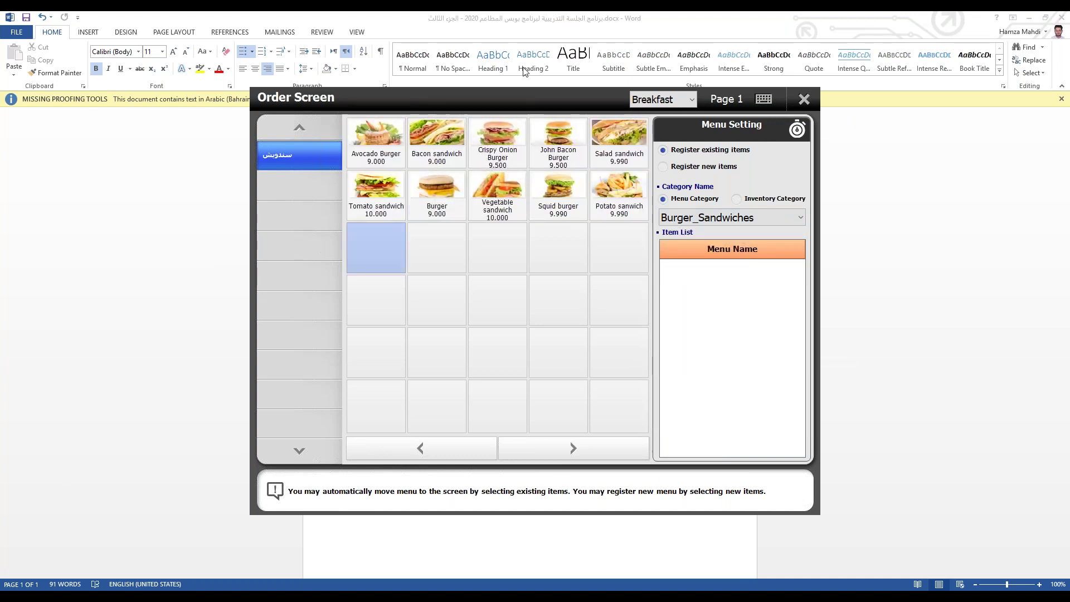
# Step: Add an عيوش menu group to the Lunch menu and fill it with Lunch Special items
pyautogui.click(677, 99)
pyautogui.click(647, 140)
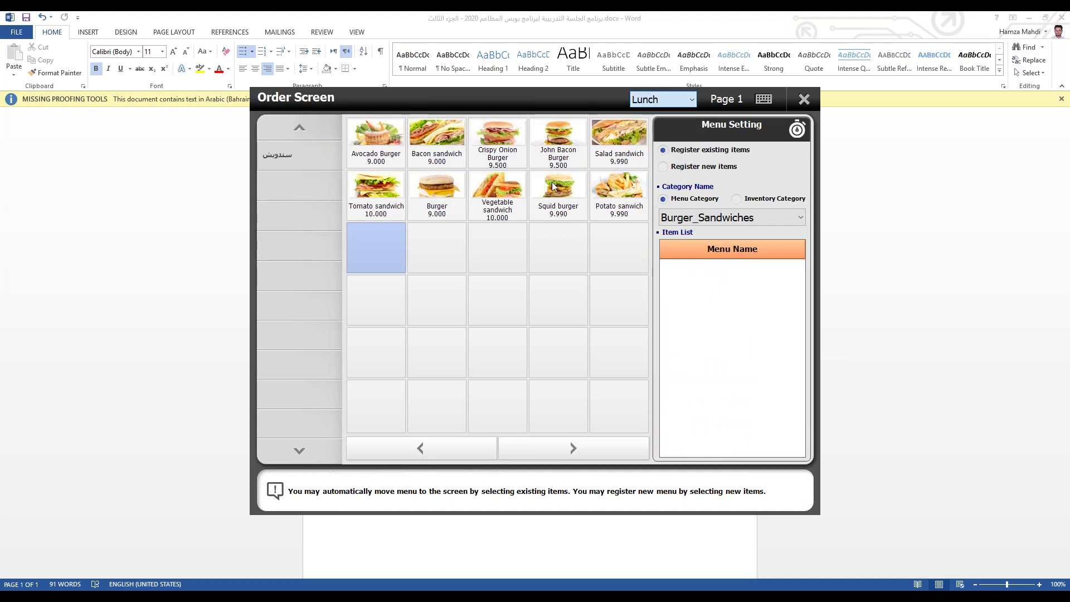
pyautogui.click(735, 161)
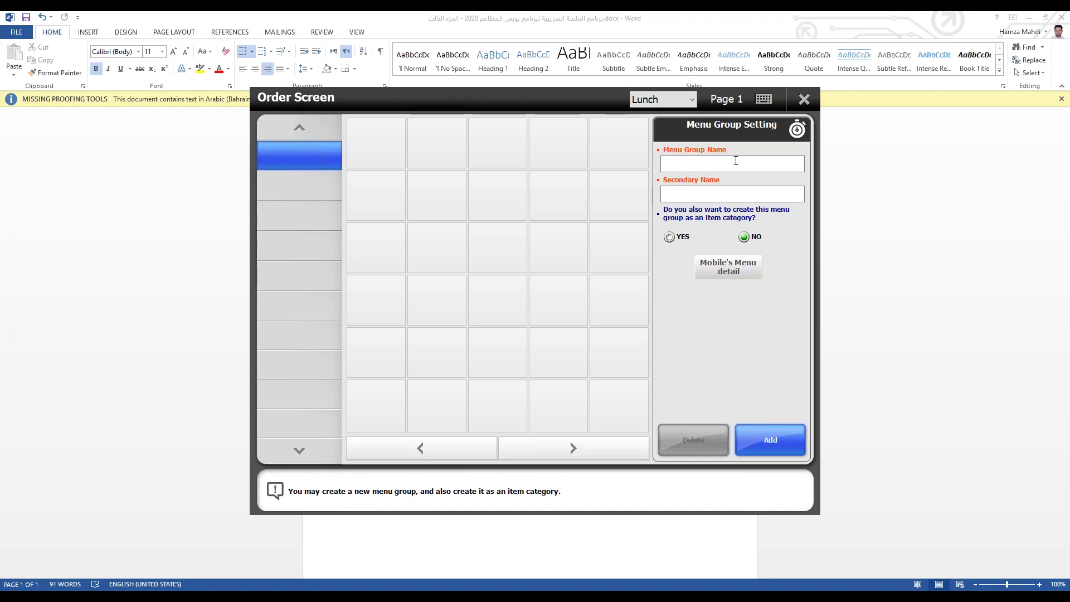
pyautogui.write('عيوش')
pyautogui.click(746, 425)
pyautogui.click(376, 142)
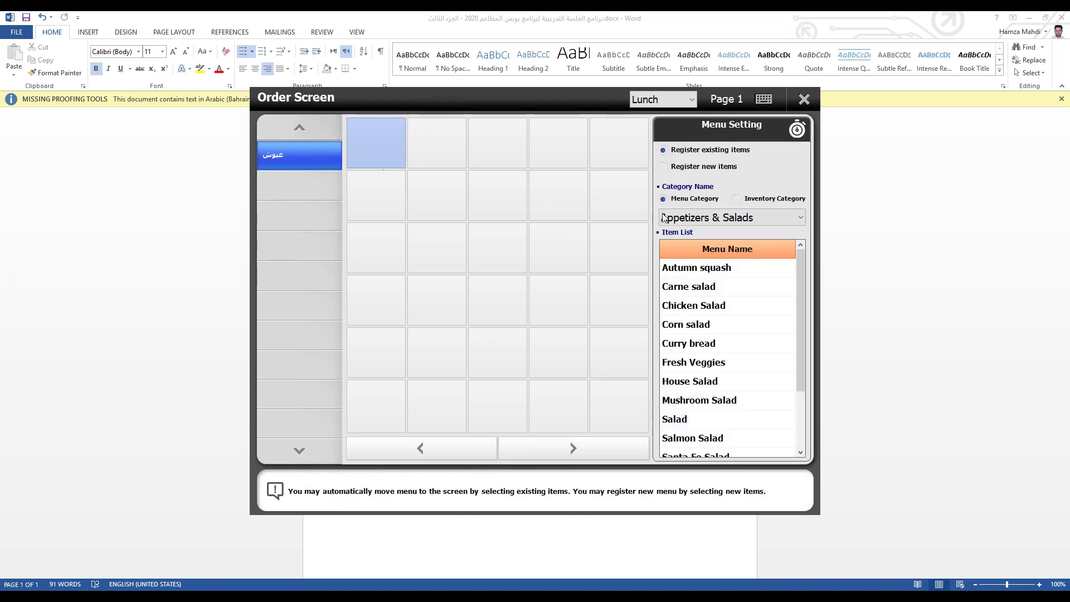
pyautogui.click(724, 217)
pyautogui.click(697, 297)
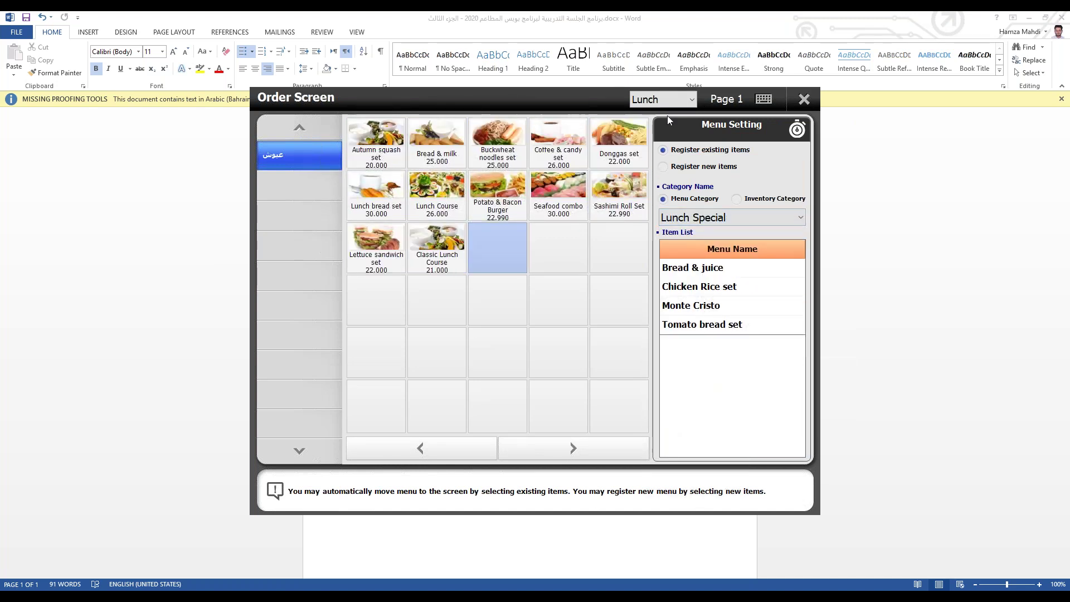
# Step: Add a menu group named باستا to the Dinner menu
pyautogui.click(681, 100)
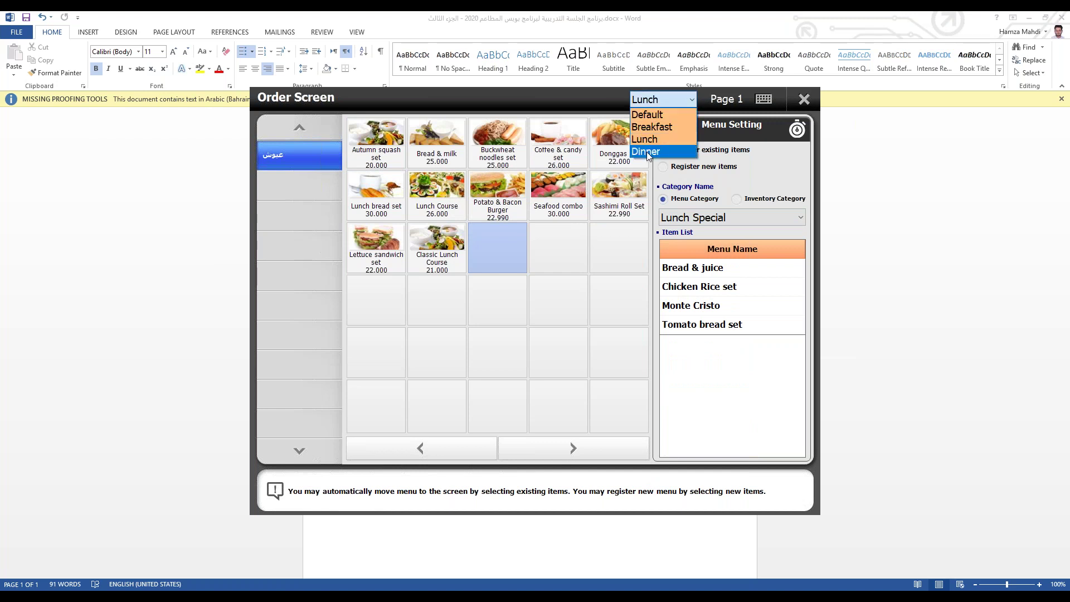
pyautogui.click(646, 151)
pyautogui.click(696, 164)
pyautogui.write('باستا')
pyautogui.click(741, 449)
# Step: Fill the باستا grid with Pasta_Noodles items
pyautogui.click(383, 156)
pyautogui.click(730, 217)
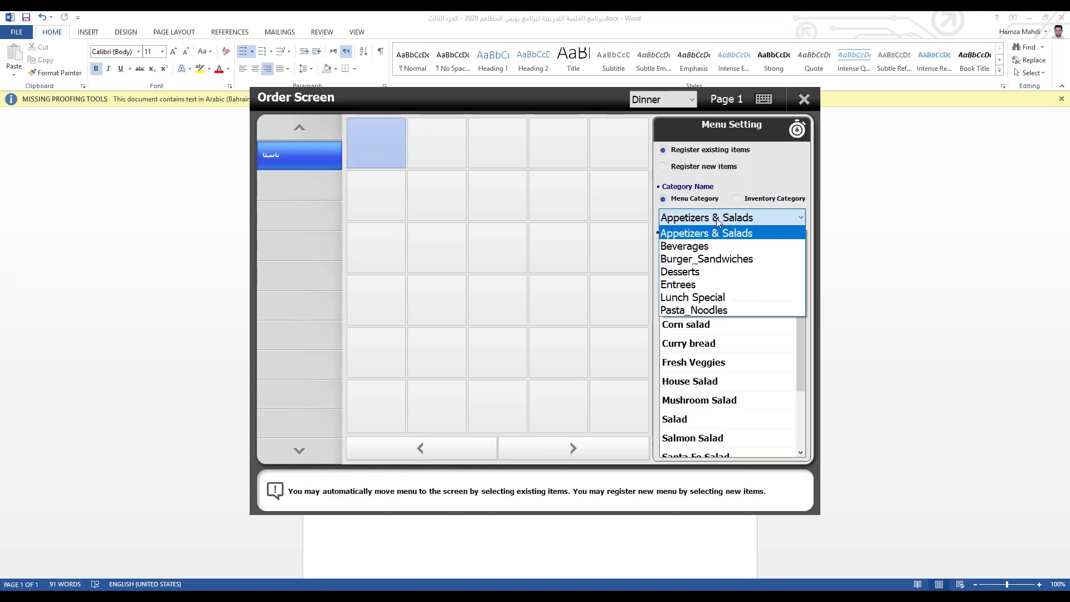
pyautogui.click(685, 311)
pyautogui.click(689, 268)
pyautogui.click(689, 269)
pyautogui.click(690, 268)
pyautogui.click(690, 268)
pyautogui.click(690, 268)
pyautogui.click(689, 268)
pyautogui.click(690, 287)
pyautogui.click(690, 286)
pyautogui.click(689, 306)
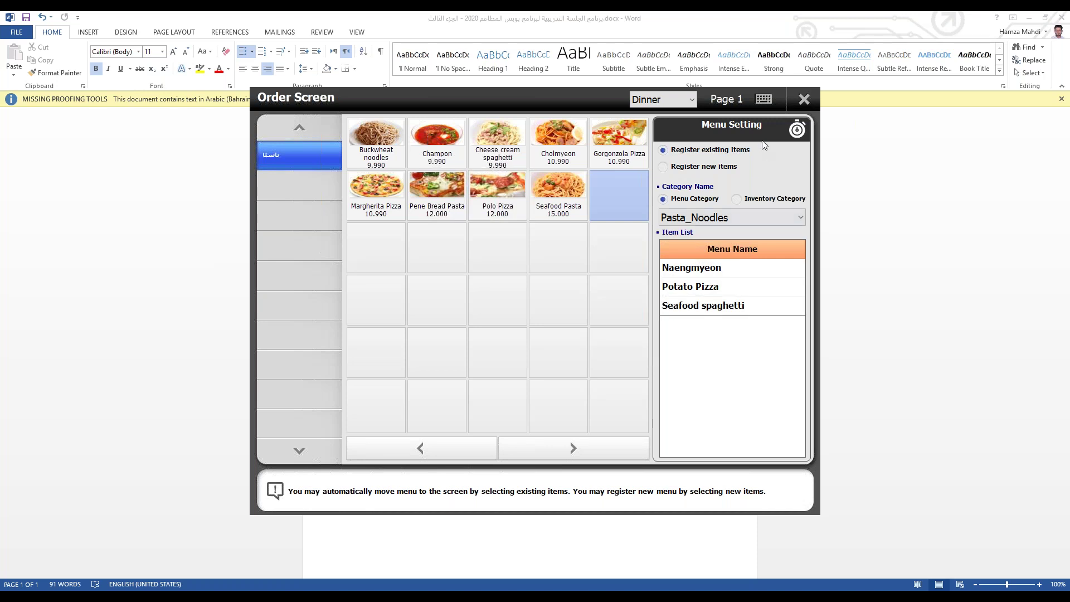
# Step: Review the Lunch, Breakfast and Dinner layouts, then close the Order Screen editor
pyautogui.click(661, 99)
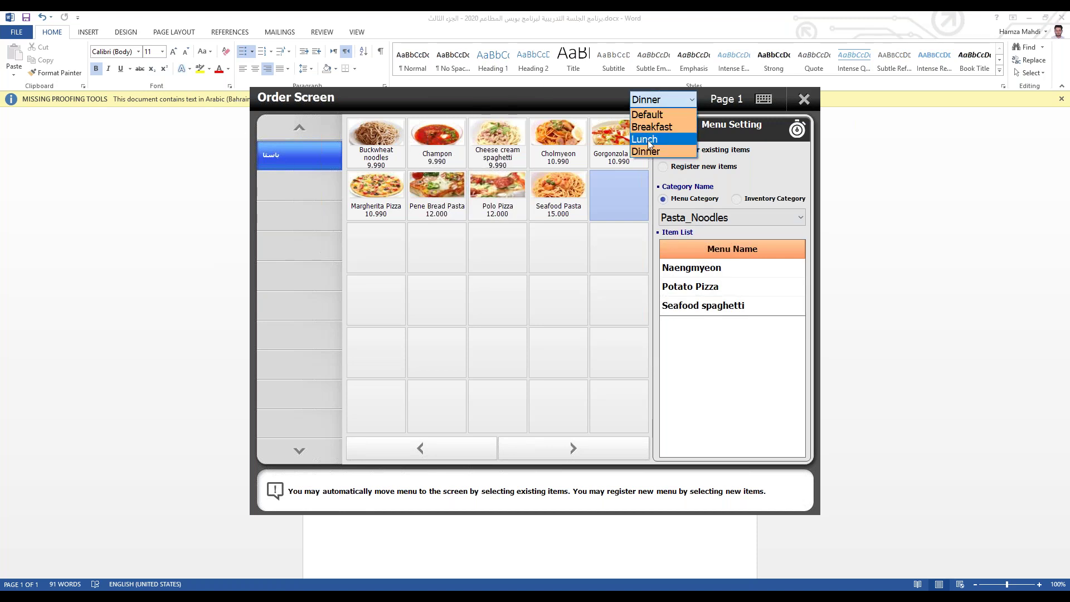
pyautogui.click(658, 133)
pyautogui.click(653, 102)
pyautogui.click(653, 125)
pyautogui.click(653, 102)
pyautogui.click(646, 151)
pyautogui.click(645, 100)
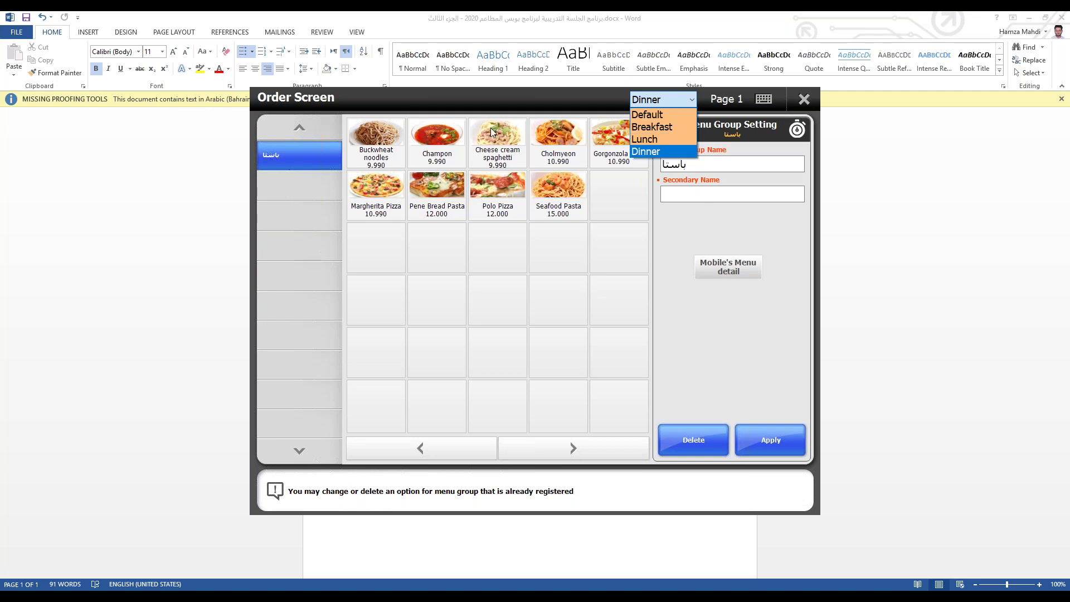
pyautogui.click(645, 139)
pyautogui.click(803, 100)
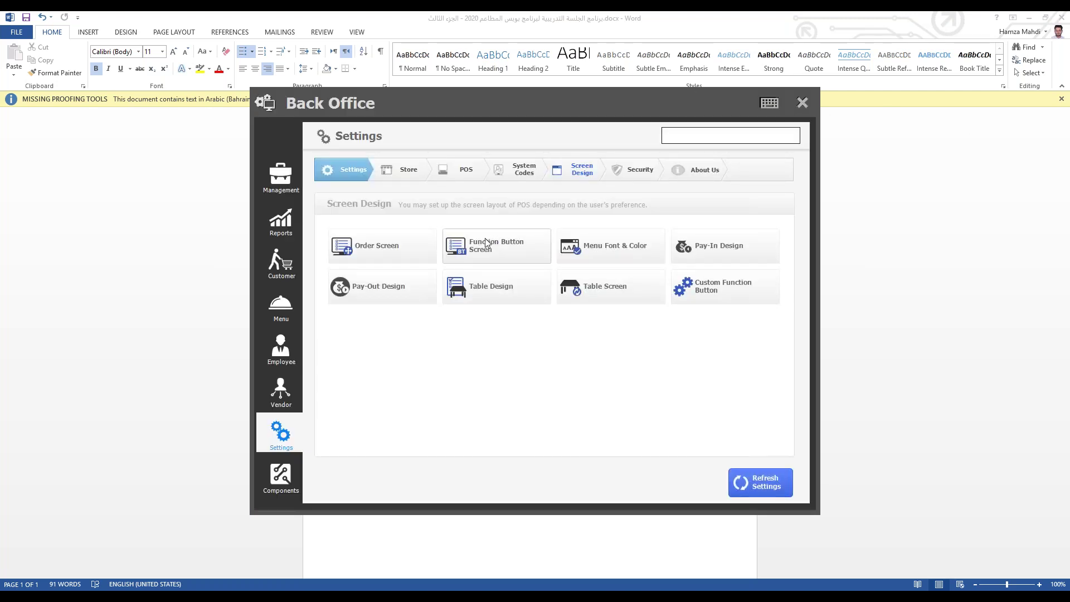
# Step: Look over the POS and Store settings and Business Hours without changing anything
pyautogui.click(465, 171)
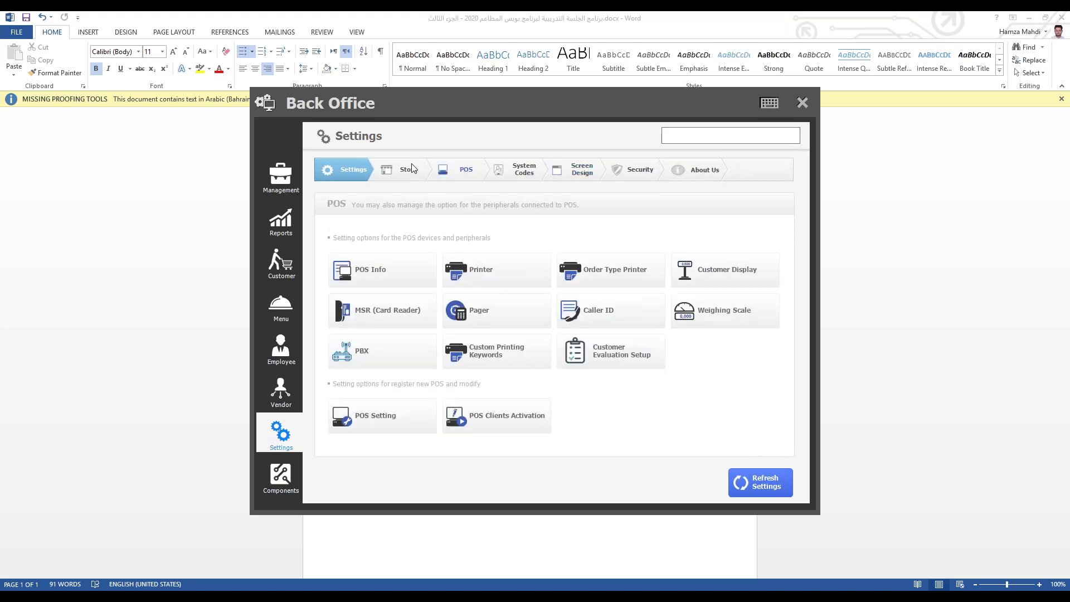
pyautogui.click(413, 168)
pyautogui.click(382, 340)
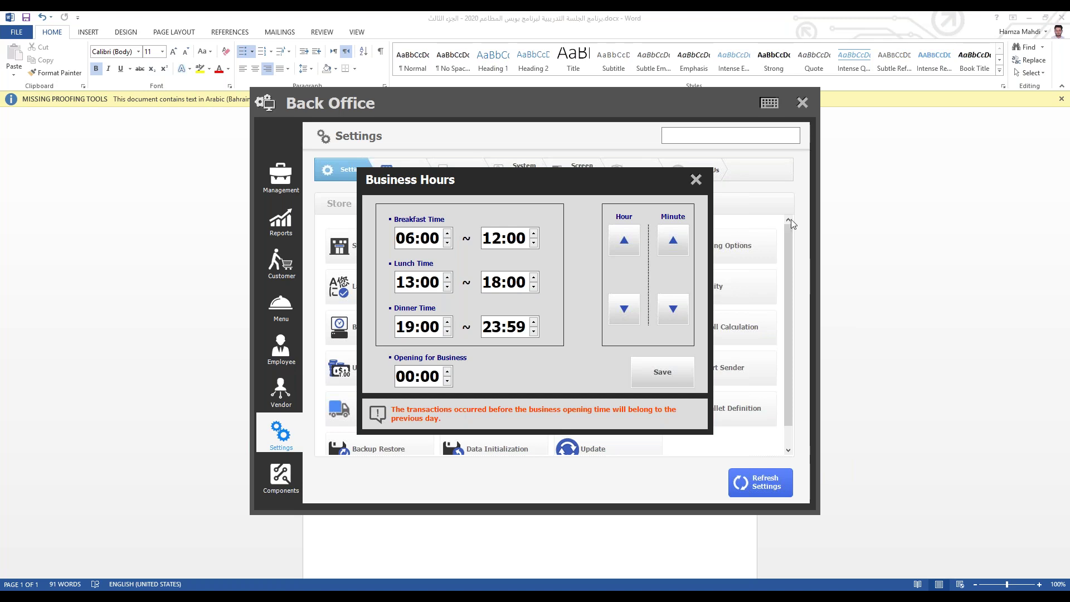
pyautogui.click(695, 181)
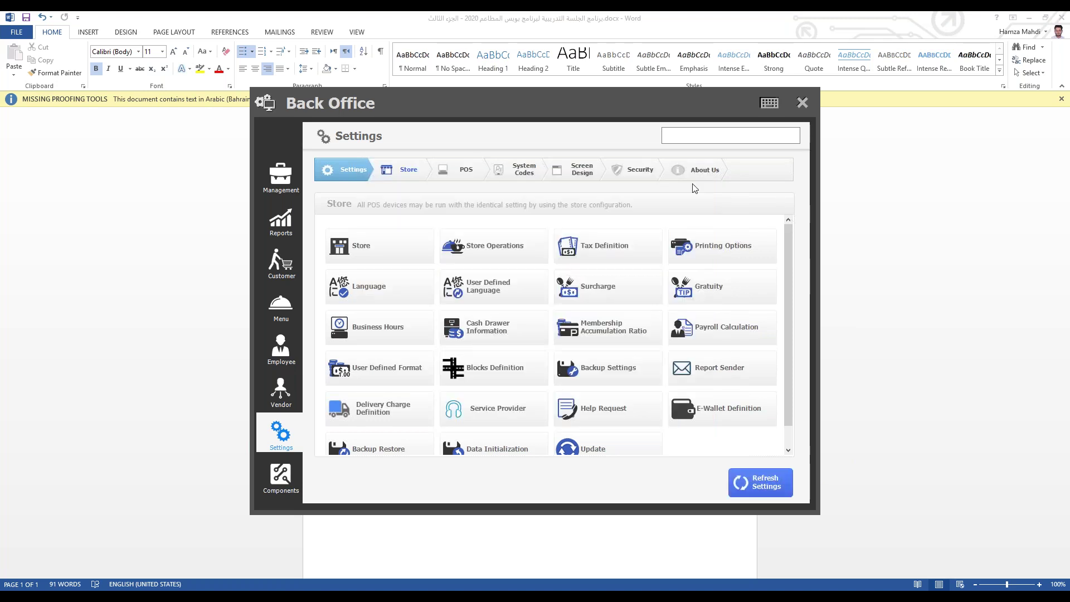
# Step: Leave Back Office and confirm the new sandwich group appears in Quick Serve
pyautogui.click(803, 102)
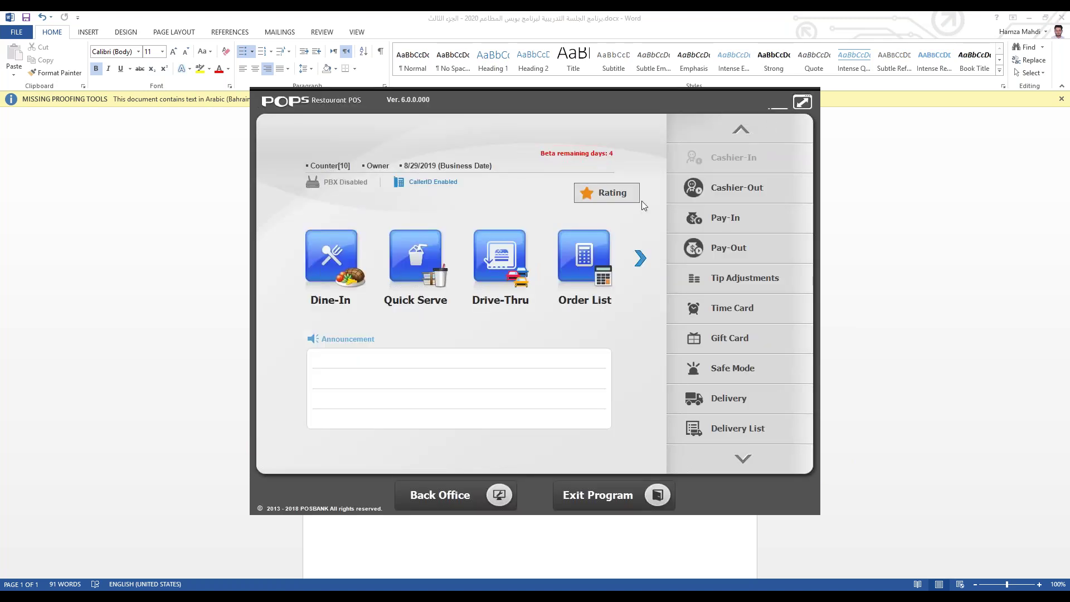
pyautogui.click(406, 269)
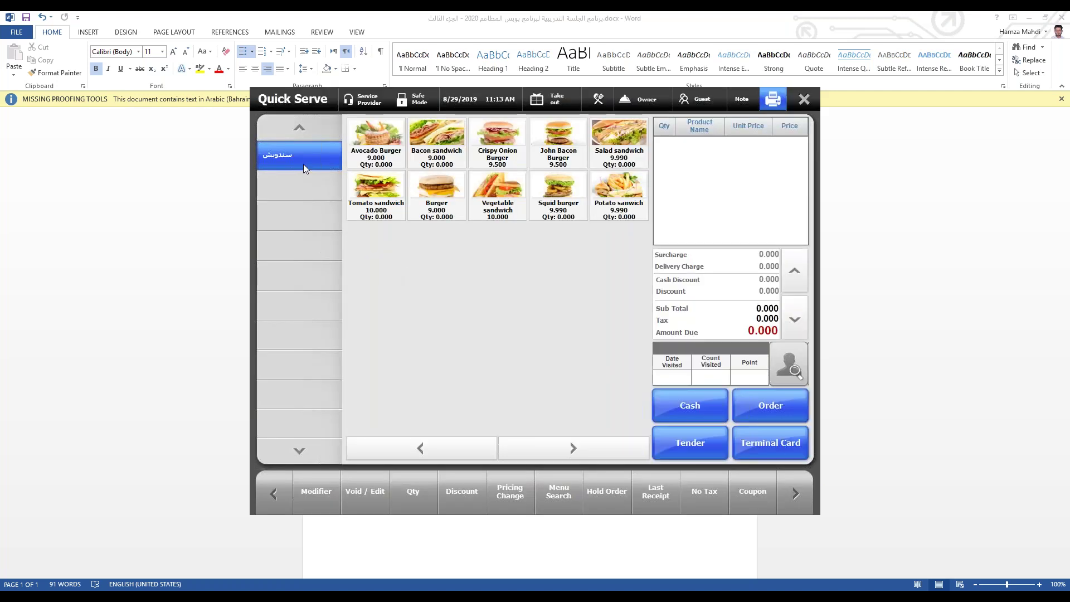
pyautogui.click(807, 104)
# Step: In Business Hours, set Breakfast to end at 10 and Lunch Time to start at 11
pyautogui.click(407, 488)
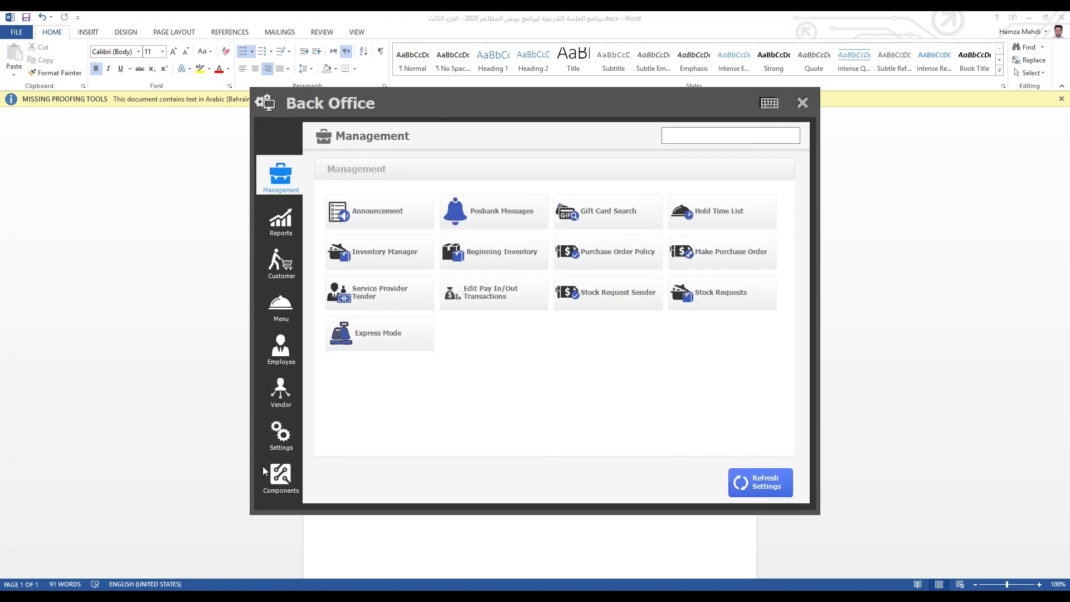
pyautogui.click(280, 435)
pyautogui.click(379, 328)
pyautogui.click(403, 241)
pyautogui.click(491, 239)
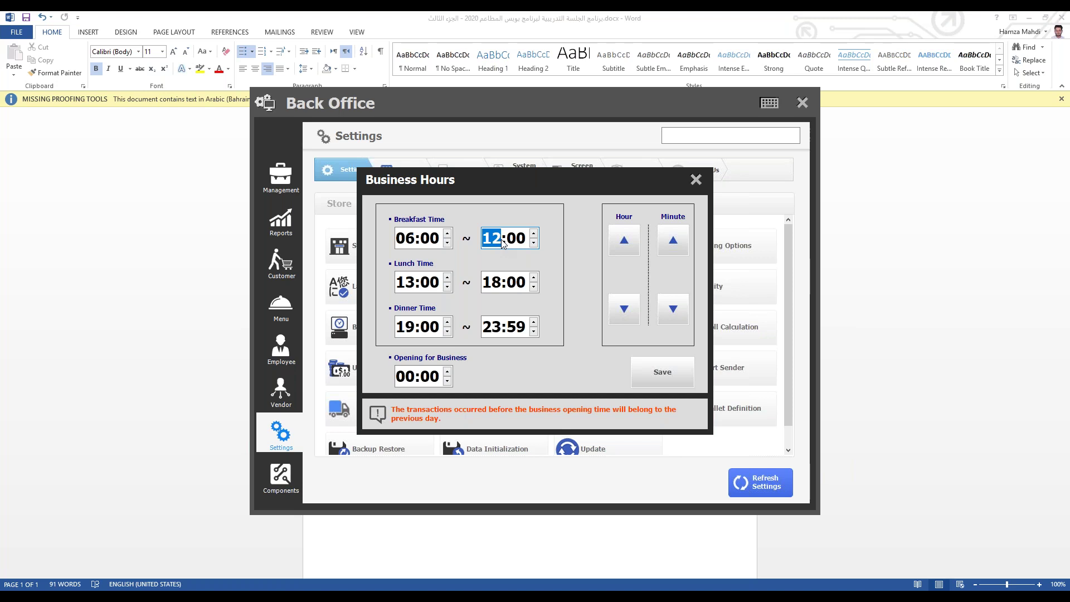
pyautogui.write('11')
pyautogui.click(405, 285)
pyautogui.hotkey('shift', 'Tab')
pyautogui.write('10')
pyautogui.click(432, 280)
pyautogui.write('11')
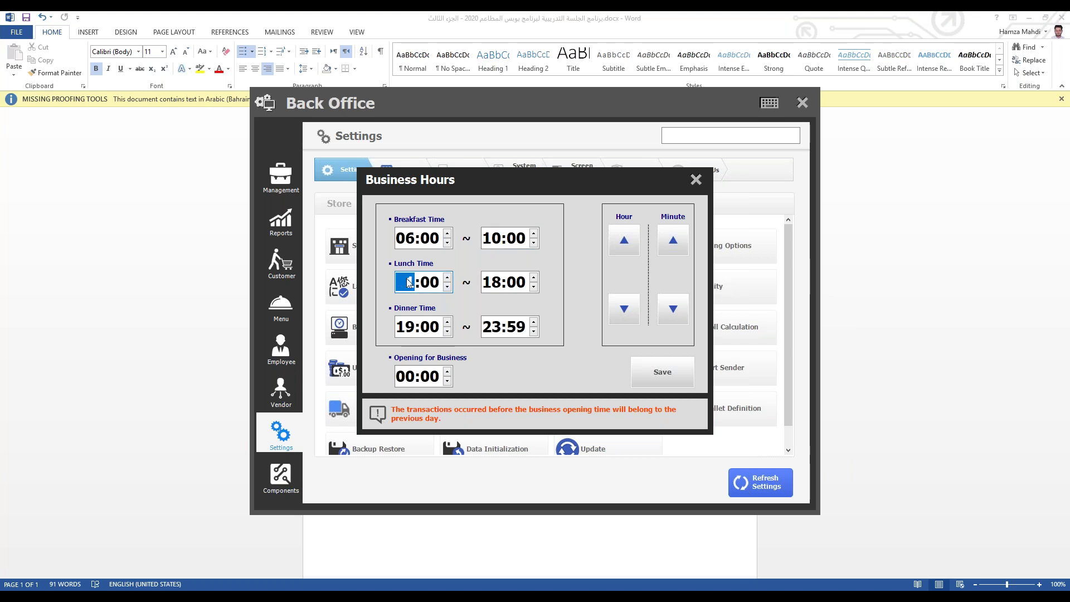
# Step: Save the business hours, then check the menu in Quick Serve
pyautogui.click(644, 378)
pyautogui.click(540, 411)
pyautogui.click(696, 179)
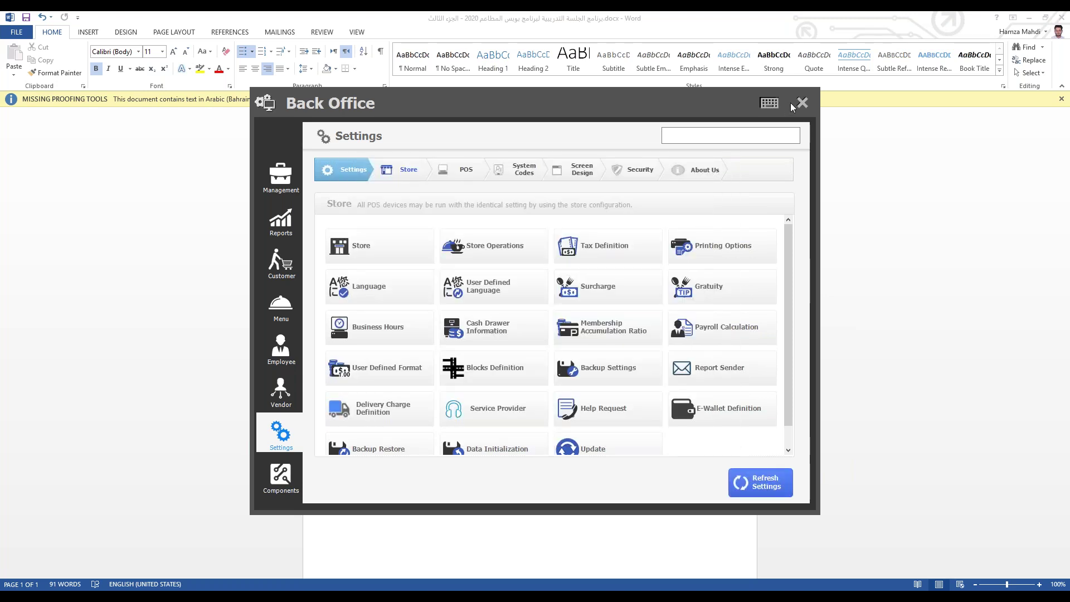
pyautogui.click(803, 103)
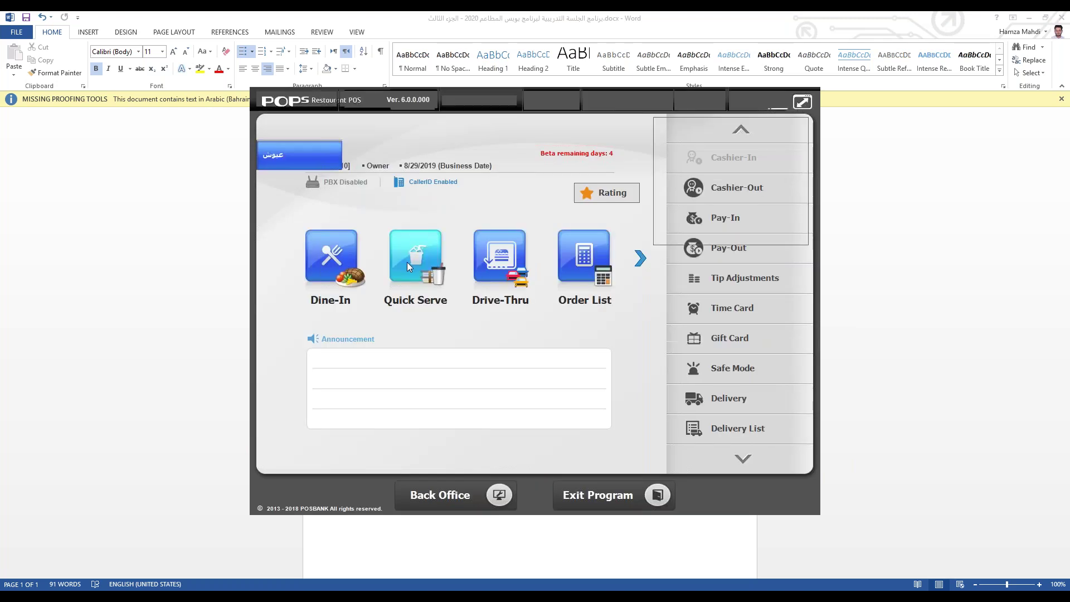
pyautogui.click(407, 262)
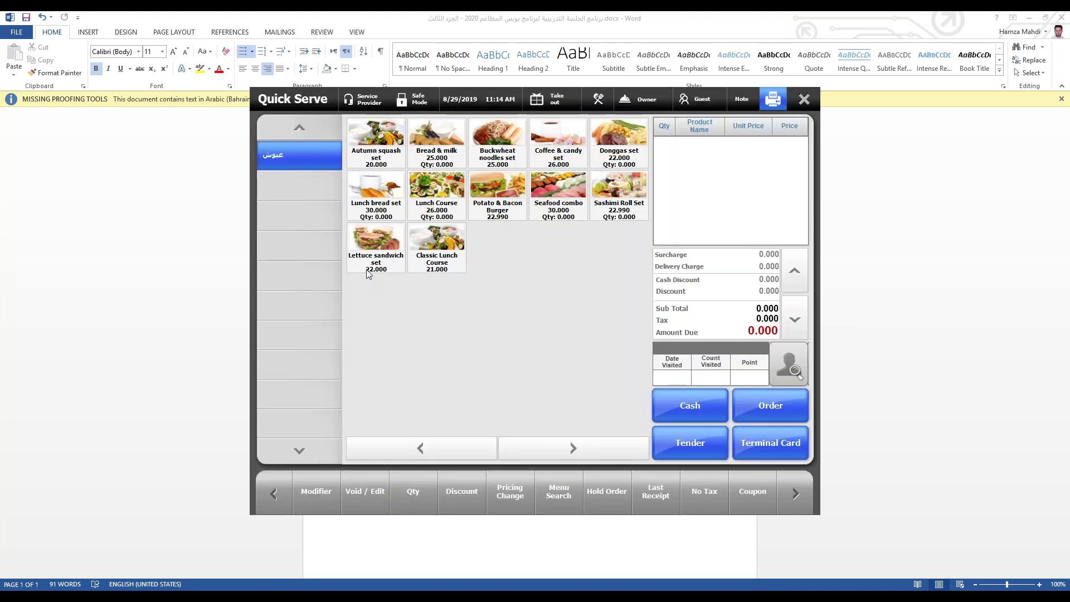
pyautogui.click(803, 100)
# Step: Move the breakfast end and lunch start hours earlier in Business Hours
pyautogui.click(440, 495)
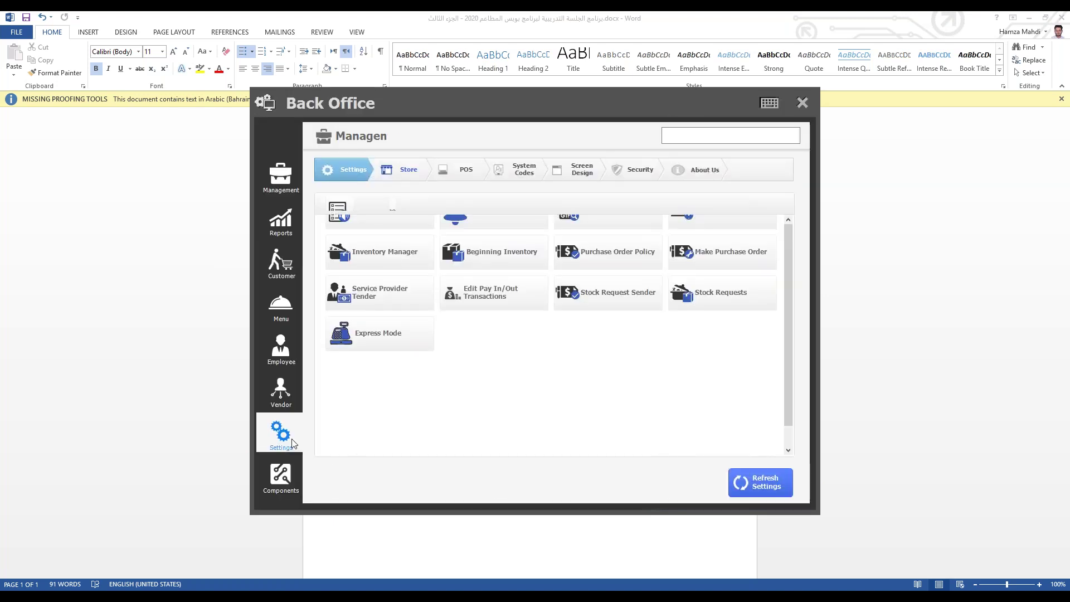
pyautogui.click(382, 337)
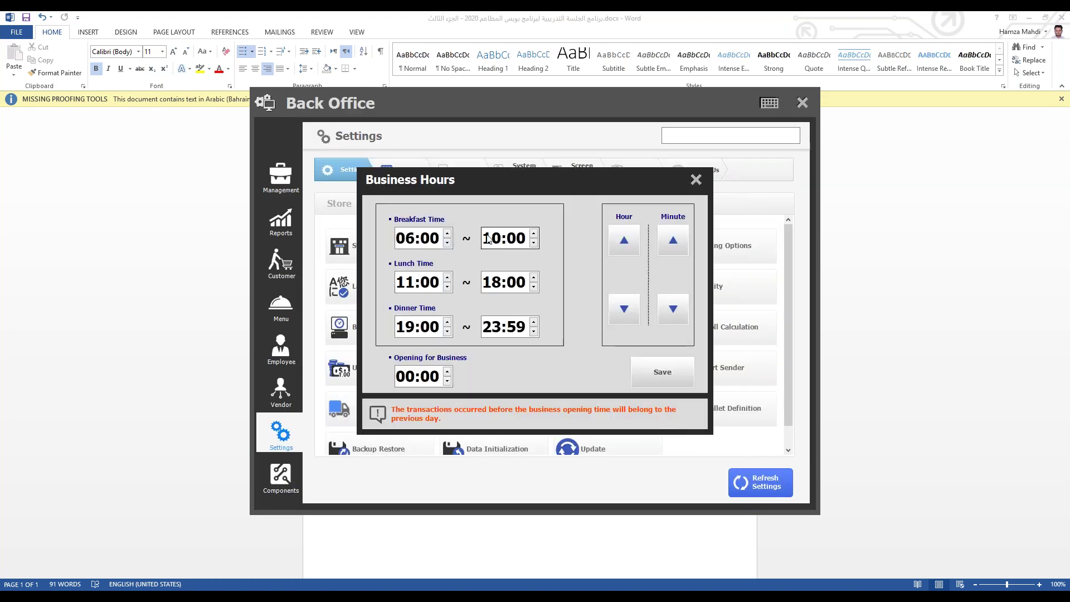
pyautogui.write('9')
pyautogui.click(411, 284)
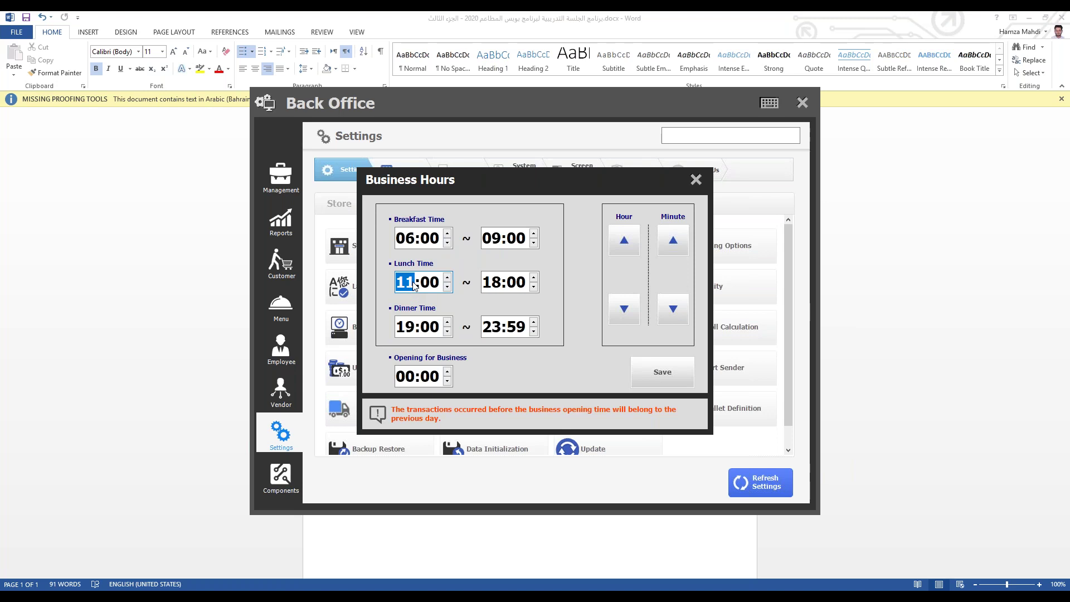
pyautogui.write('10')
pyautogui.click(499, 249)
pyautogui.write('8910')
pyautogui.click(409, 329)
pyautogui.write('11')
# Step: Save the updated hours, then check the menu in Quick Serve
pyautogui.click(650, 372)
pyautogui.click(539, 410)
pyautogui.click(696, 180)
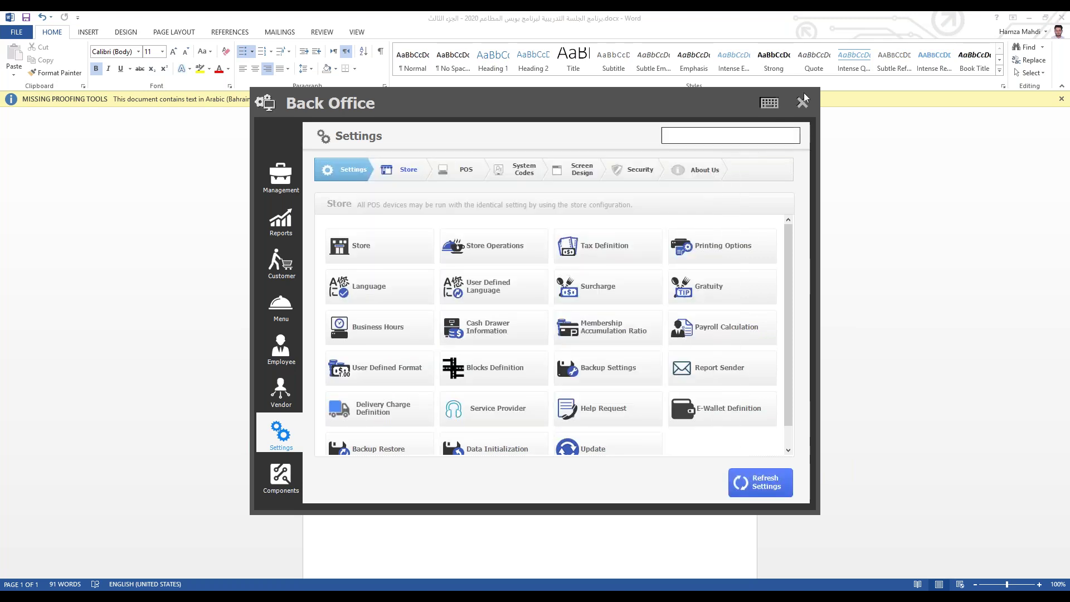
pyautogui.click(802, 102)
pyautogui.click(410, 271)
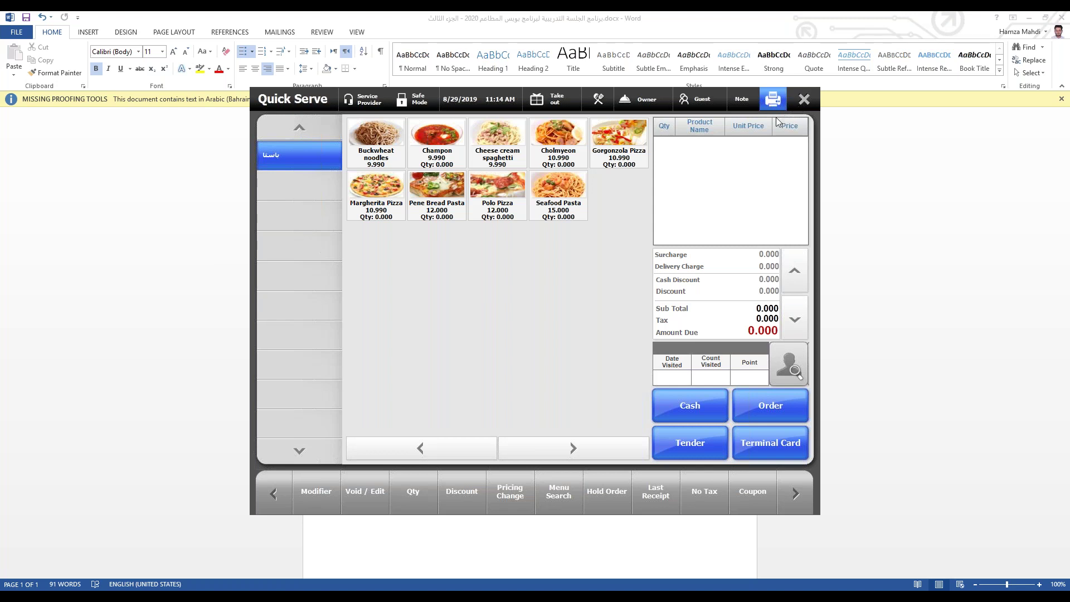
pyautogui.click(804, 100)
# Step: Reopen Back Office on Settings > Screen Design, then switch to the Word outline
pyautogui.click(446, 495)
pyautogui.click(277, 431)
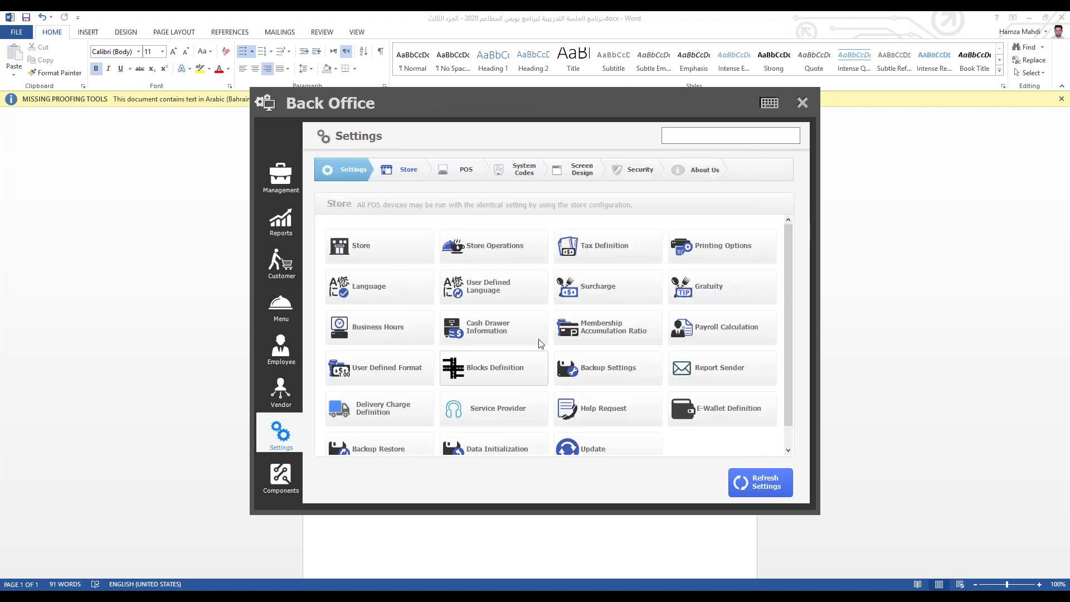
pyautogui.click(582, 172)
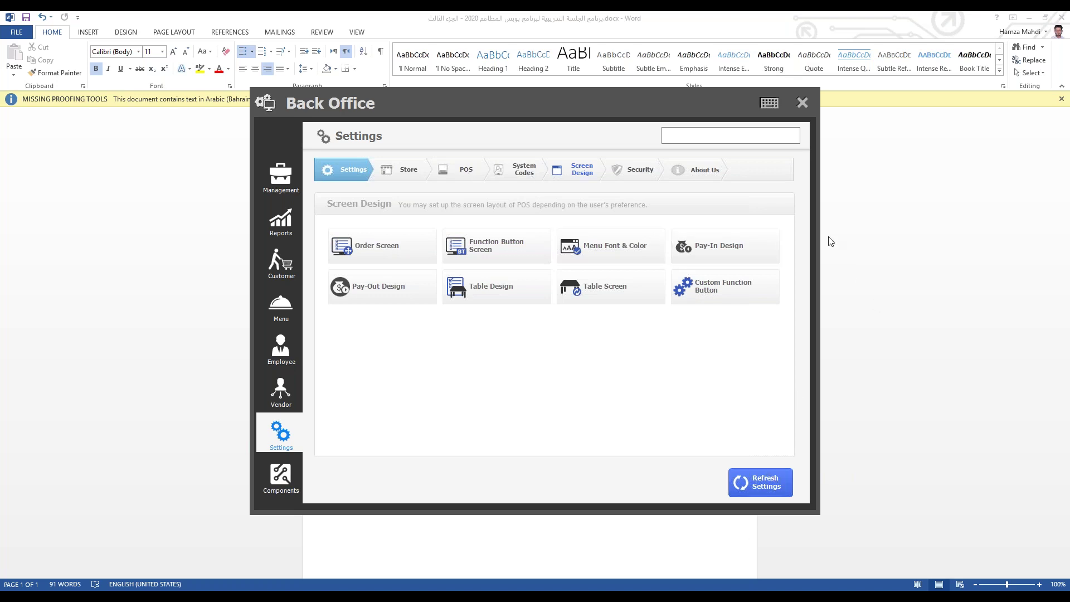
pyautogui.click(801, 102)
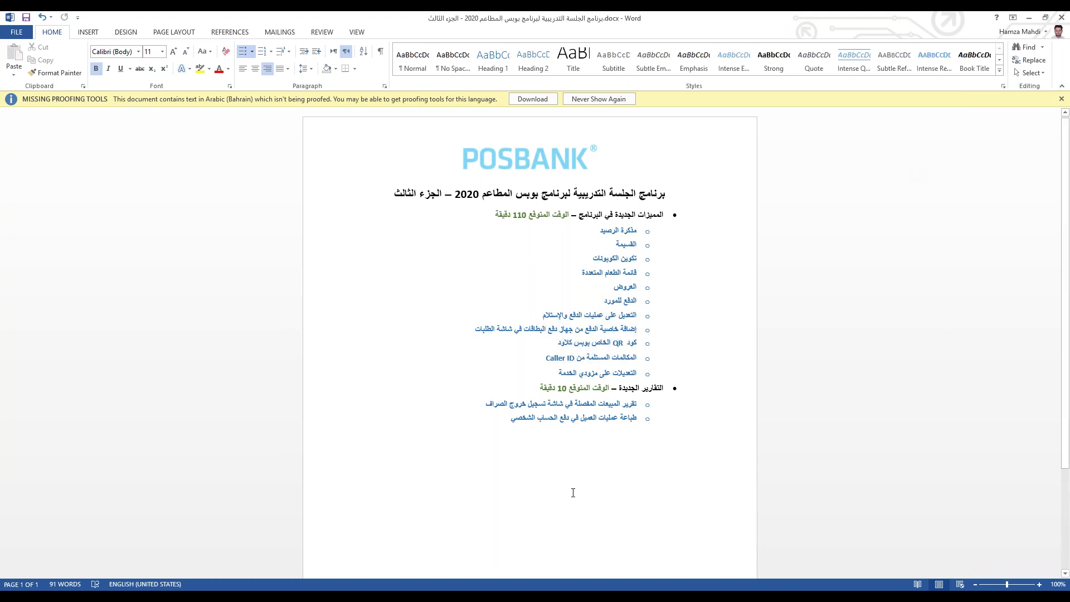
# Step: Return to the Back Office window with Alt+Tab
pyautogui.hotkey('alt', 'Tab')
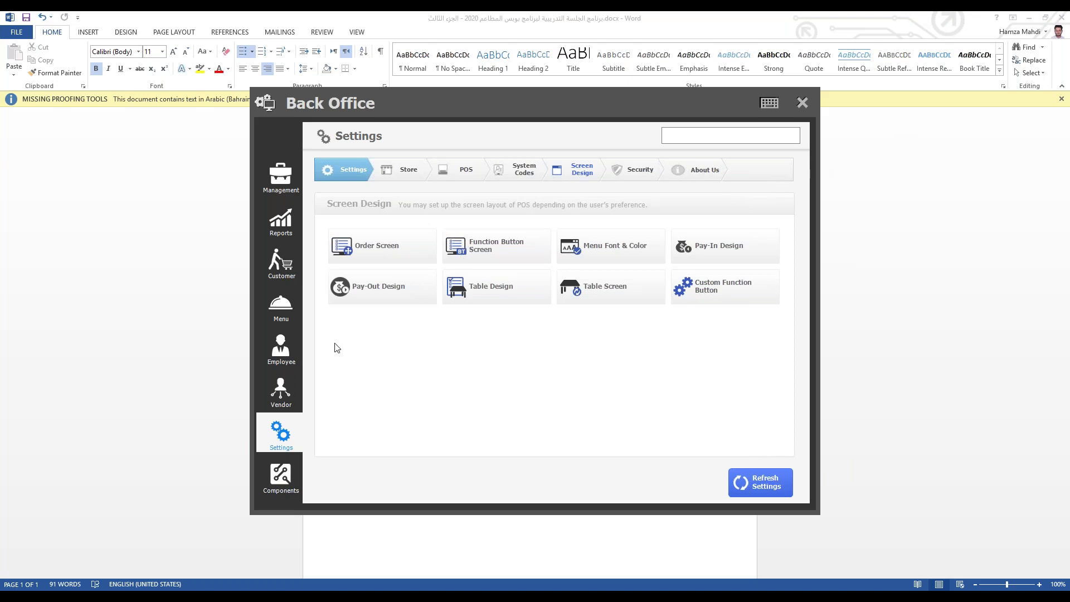
# Step: Show the Management page, then close Back Office
pyautogui.click(299, 190)
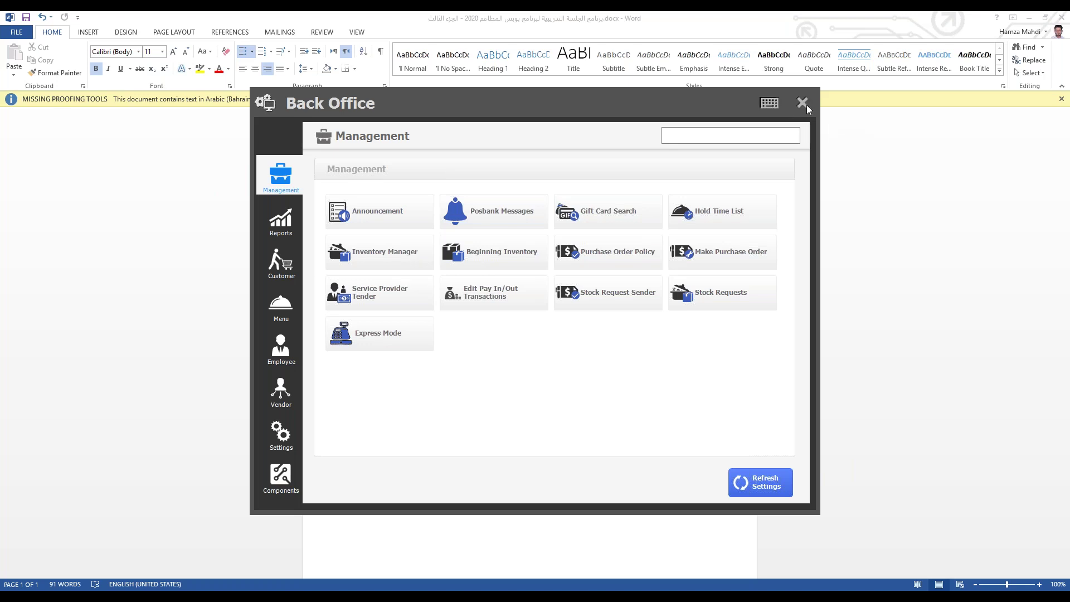
pyautogui.click(803, 103)
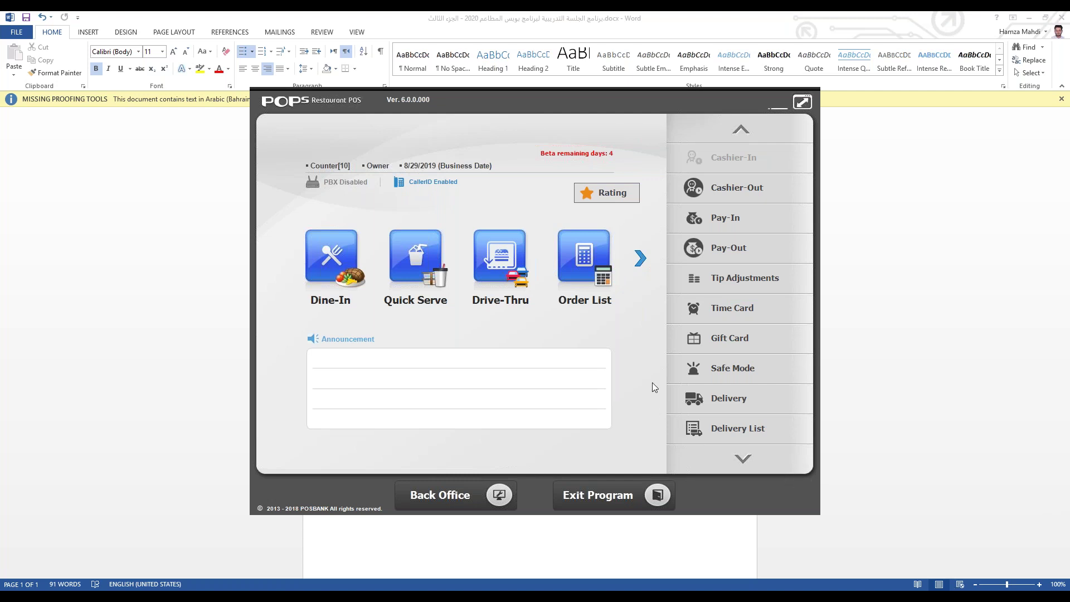
# Step: Browse the 2nd Floor, 1st Floor and Main Dine-In plans, then reopen Back Office Settings
pyautogui.click(323, 265)
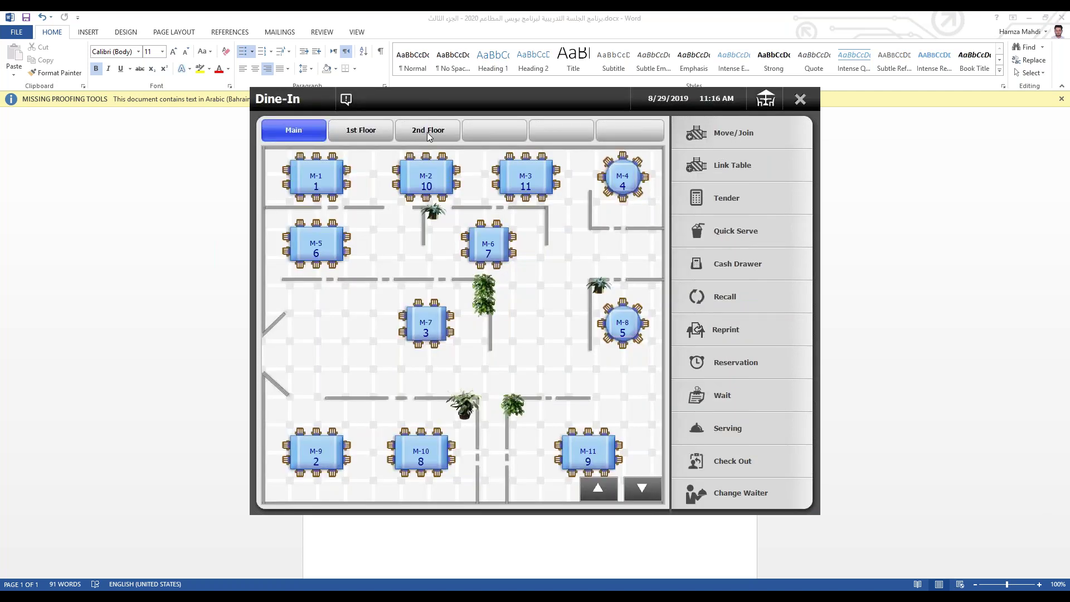
pyautogui.click(427, 132)
pyautogui.click(341, 129)
pyautogui.click(294, 130)
pyautogui.click(800, 99)
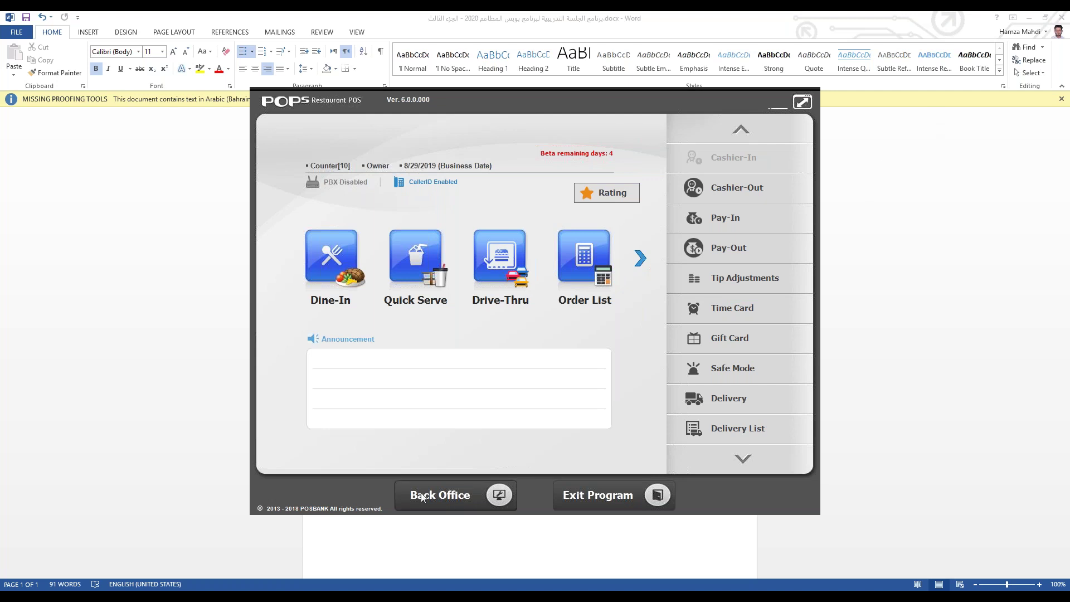
pyautogui.click(450, 495)
pyautogui.click(282, 434)
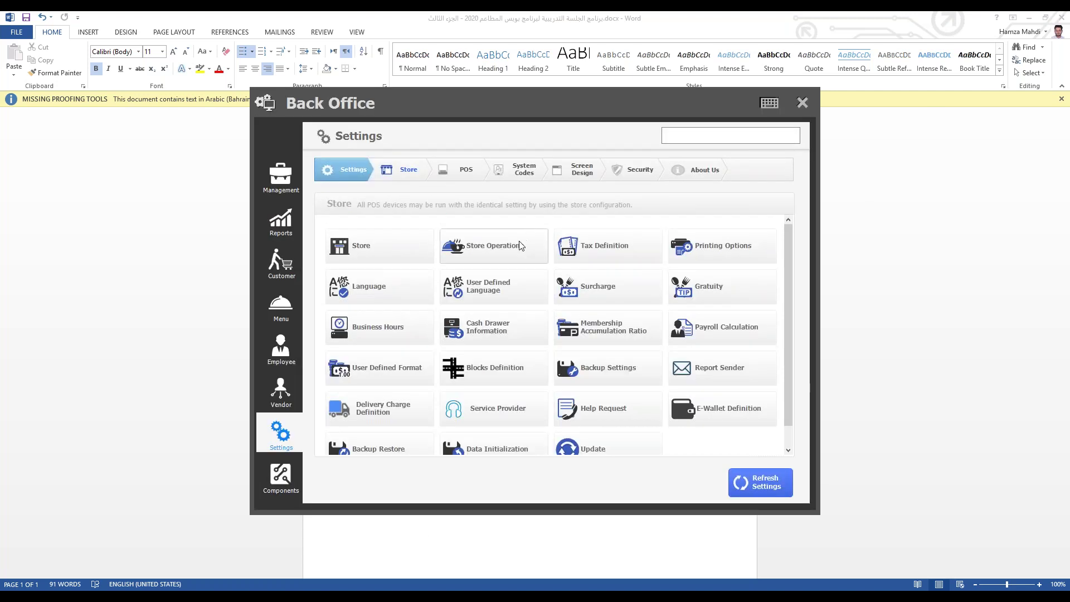
# Step: Turn off 'Switch menu based on business hours' under Store Operations > Others and save
pyautogui.click(479, 245)
pyautogui.click(675, 137)
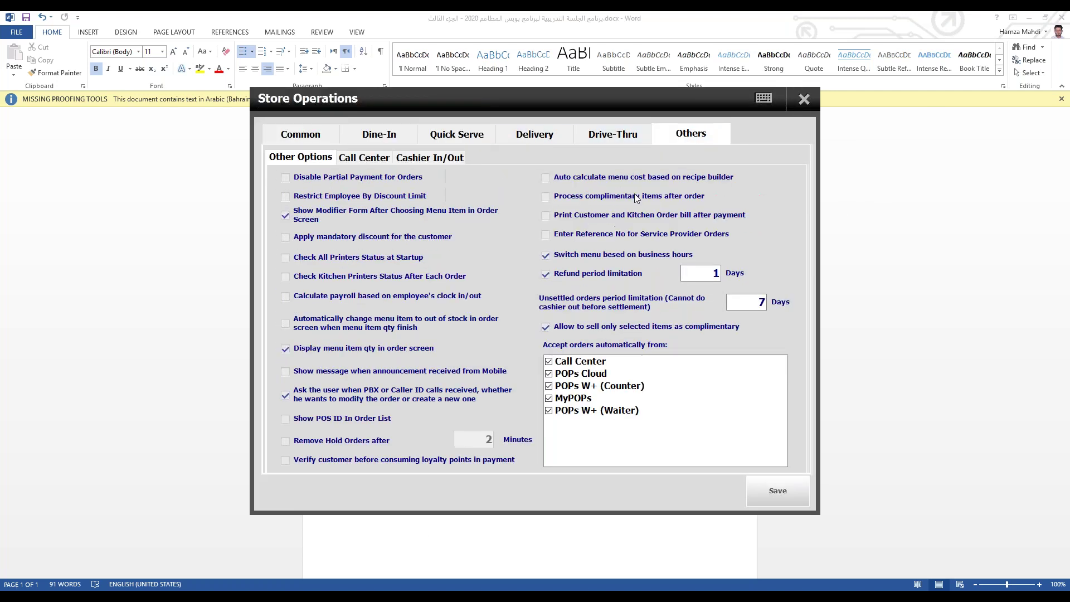
pyautogui.click(563, 259)
pyautogui.click(489, 409)
pyautogui.click(776, 493)
pyautogui.click(516, 409)
pyautogui.click(801, 105)
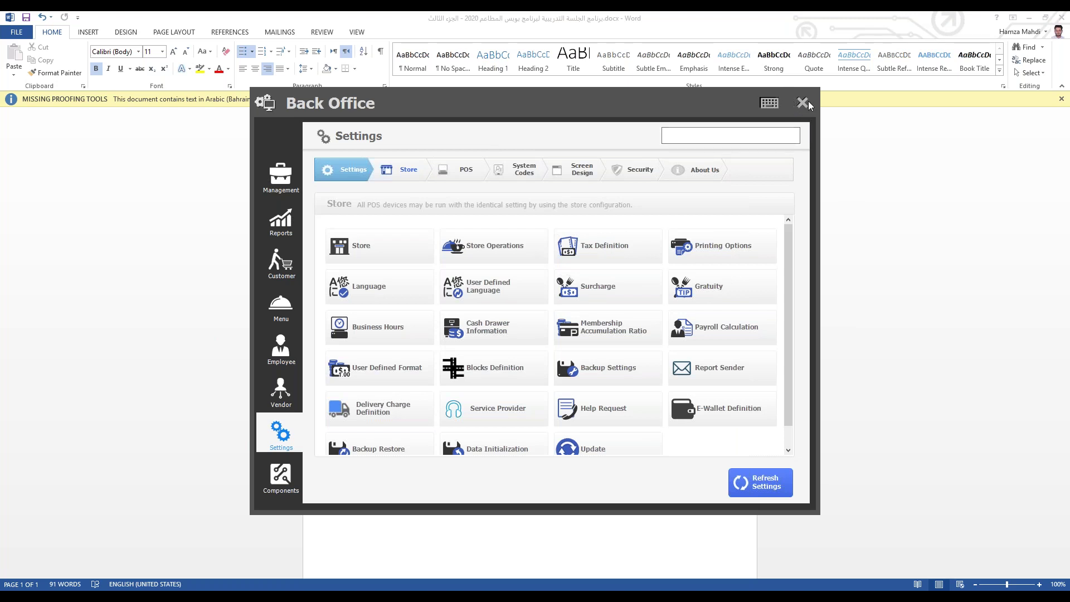
# Step: Check the menu in Quick Serve, then briefly reopen and close Back Office
pyautogui.click(802, 105)
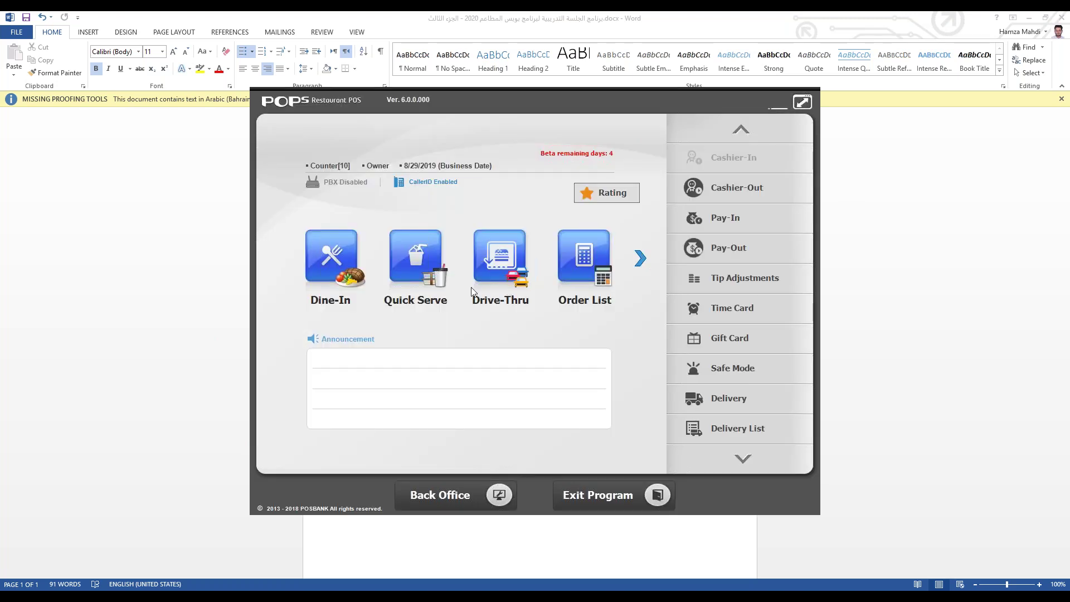
pyautogui.click(436, 265)
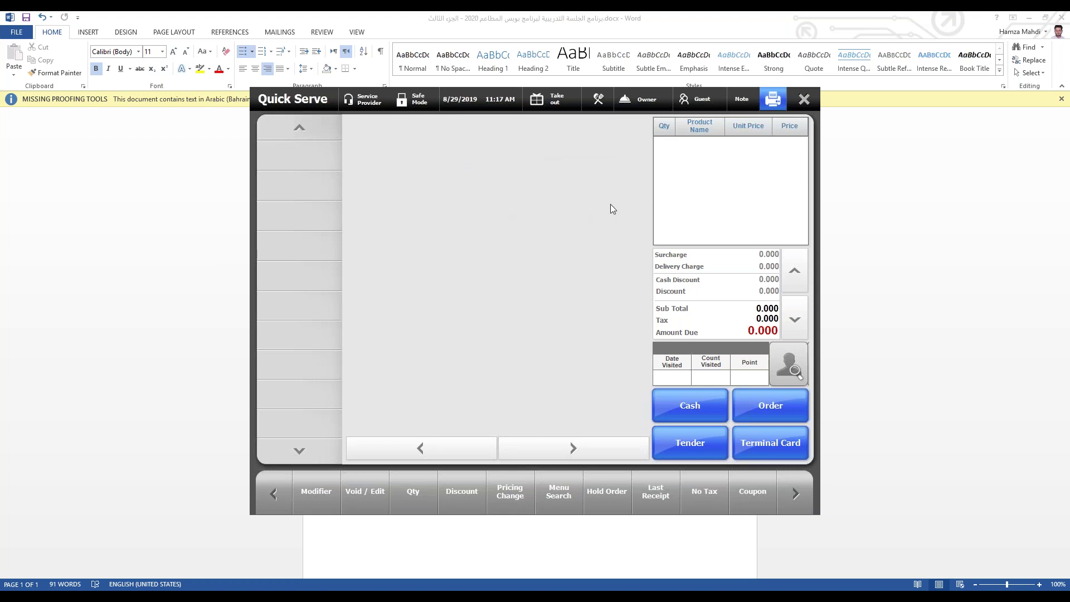
pyautogui.click(806, 101)
pyautogui.click(426, 502)
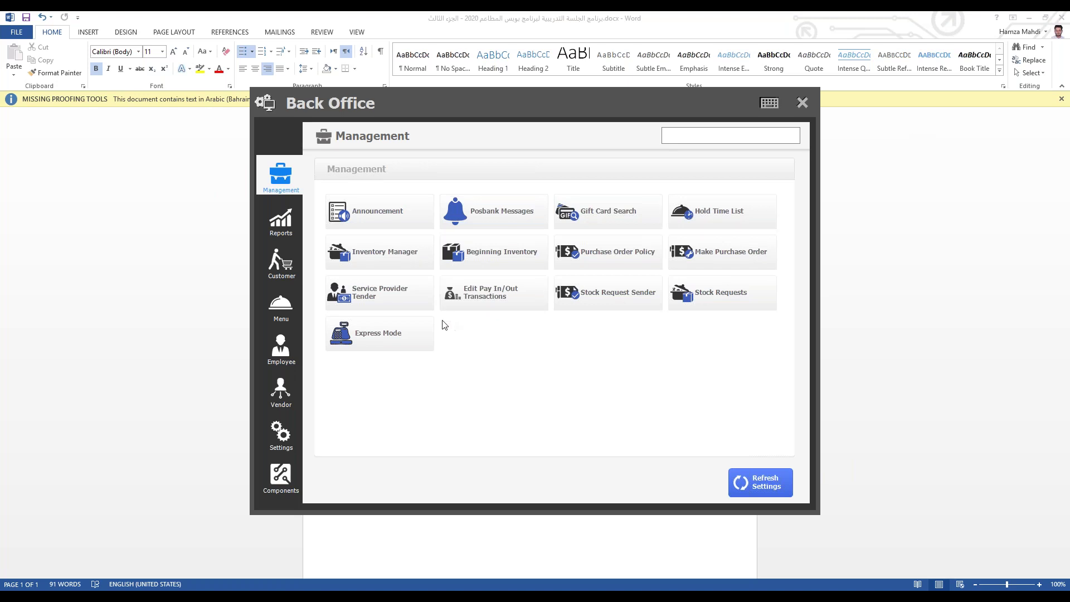
pyautogui.click(803, 102)
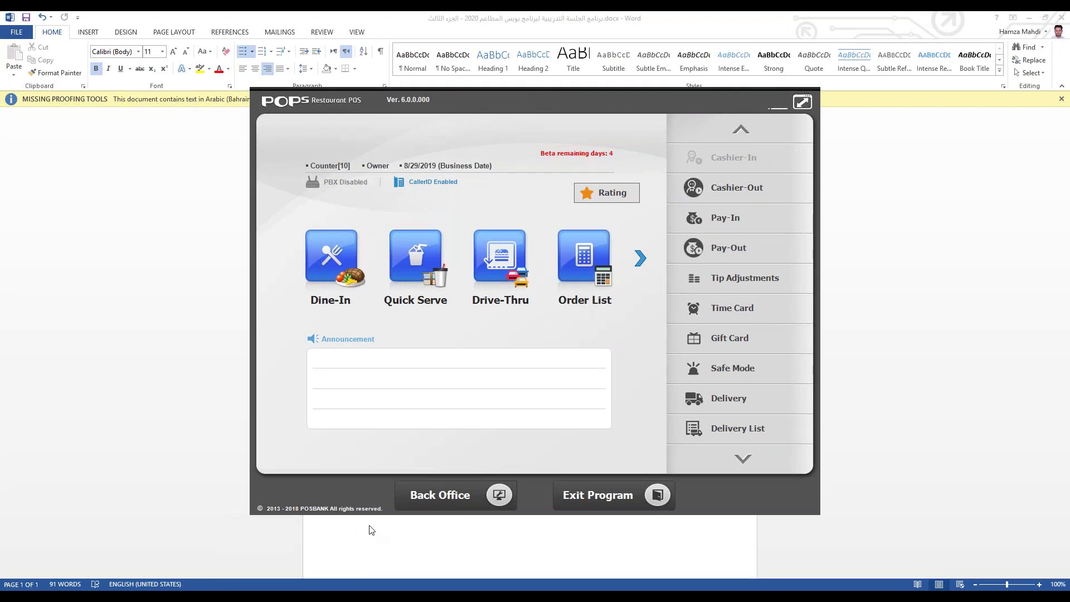
# Step: Open the On-Screen Keyboard from a Windows search for 'KEY', then close it
pyautogui.click(13, 585)
pyautogui.write('KEY')
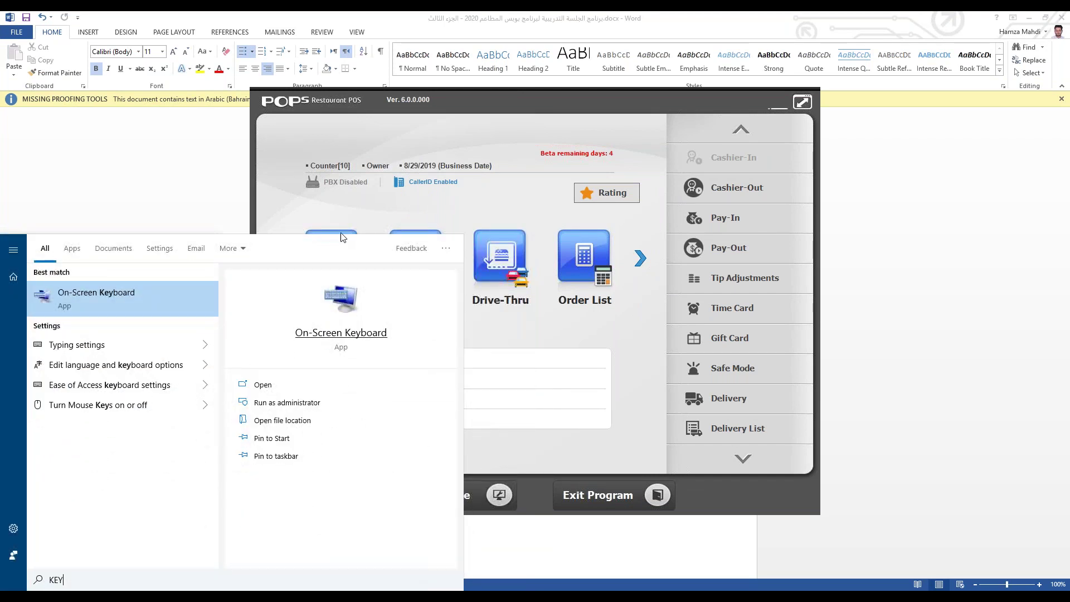
pyautogui.click(134, 305)
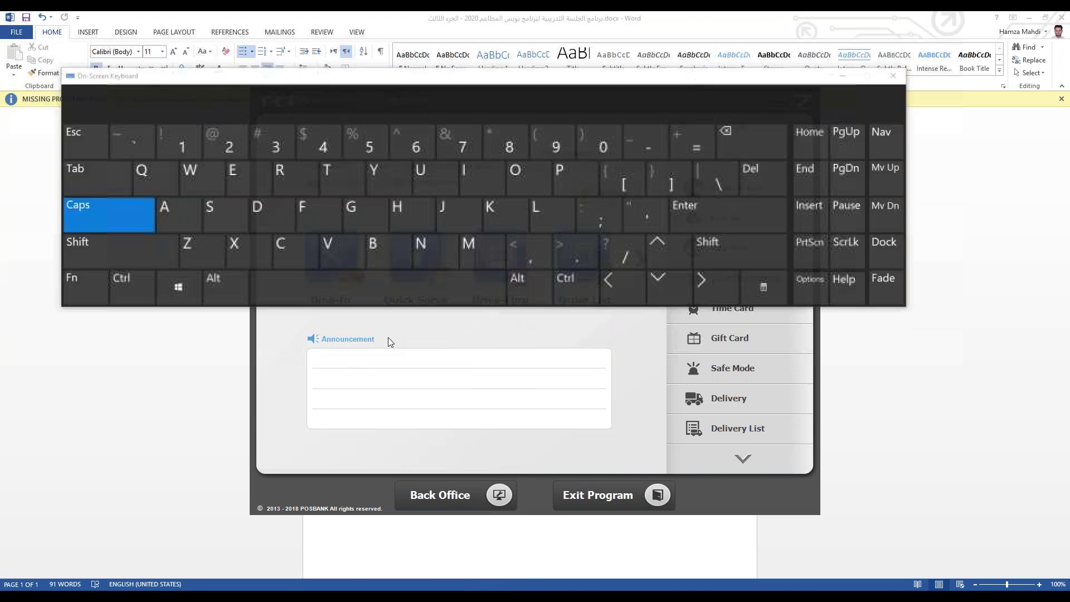
pyautogui.click(903, 78)
# Step: Page through the POS functions to Recall and open the receipt list
pyautogui.click(474, 505)
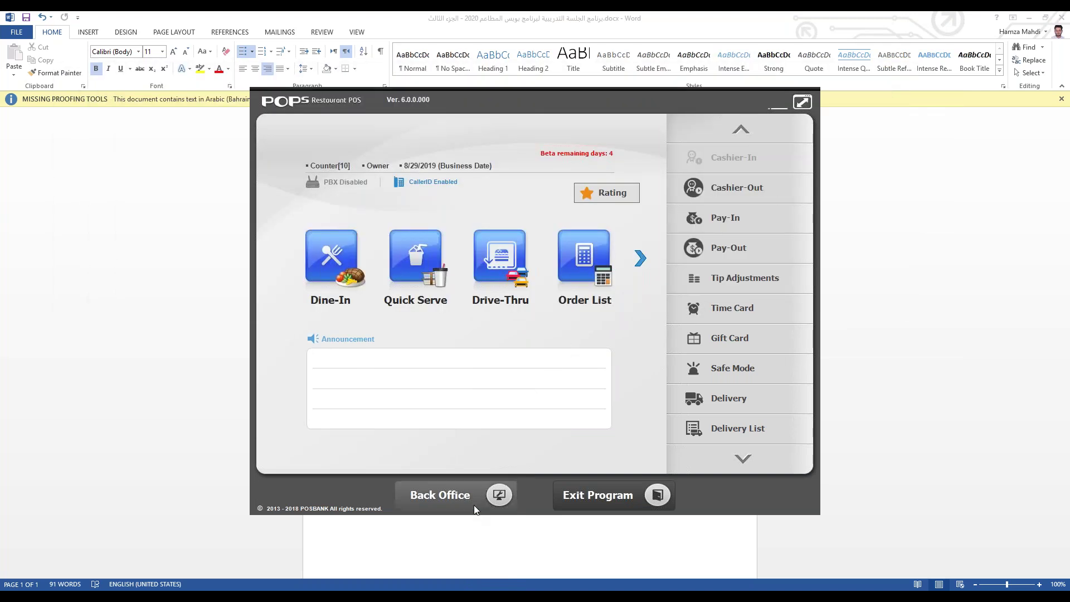
pyautogui.click(802, 102)
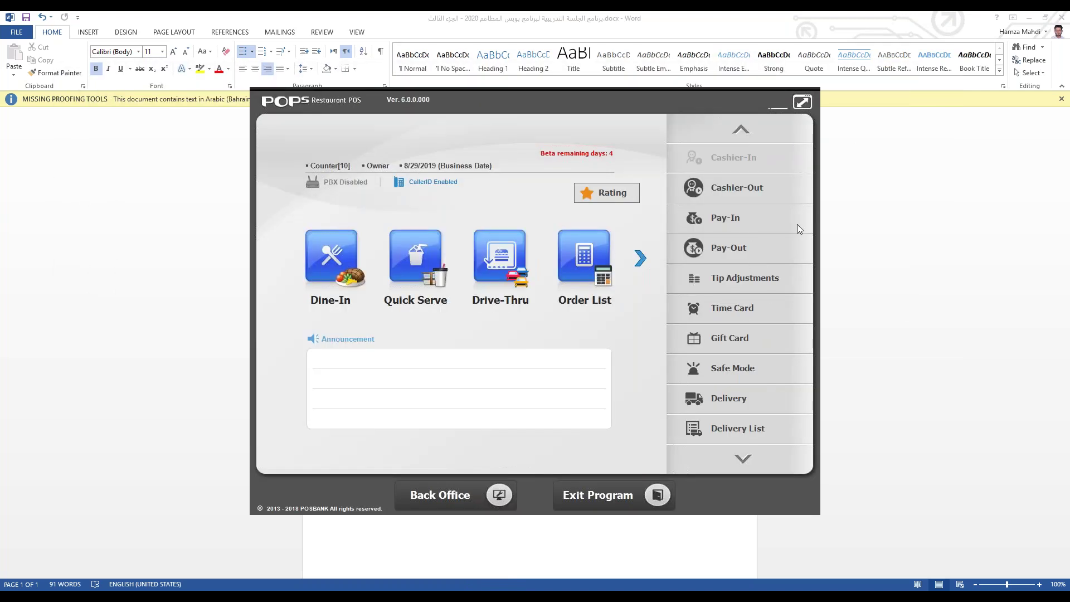
pyautogui.click(744, 460)
pyautogui.click(741, 129)
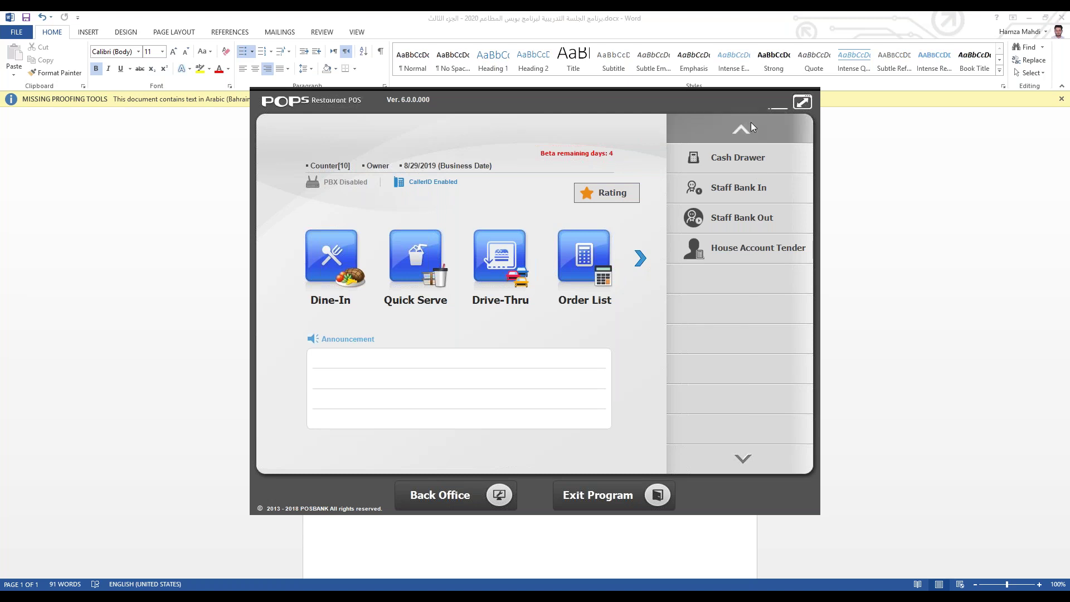
pyautogui.click(639, 258)
pyautogui.click(343, 271)
# Step: Select the 21.000 receipt and start a confirmed refund of it
pyautogui.click(749, 248)
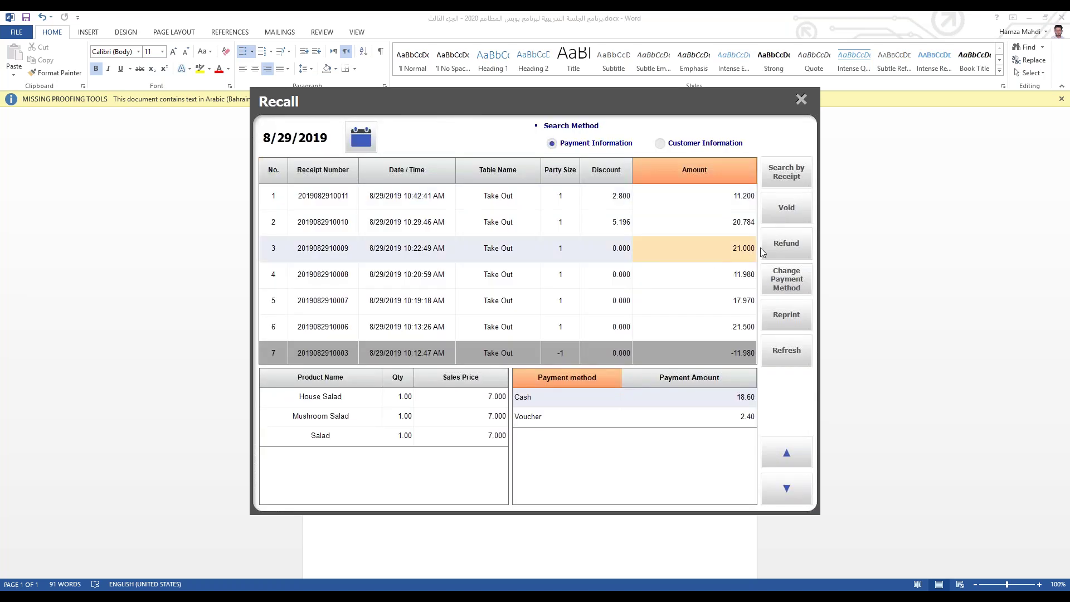
pyautogui.click(786, 243)
pyautogui.click(518, 418)
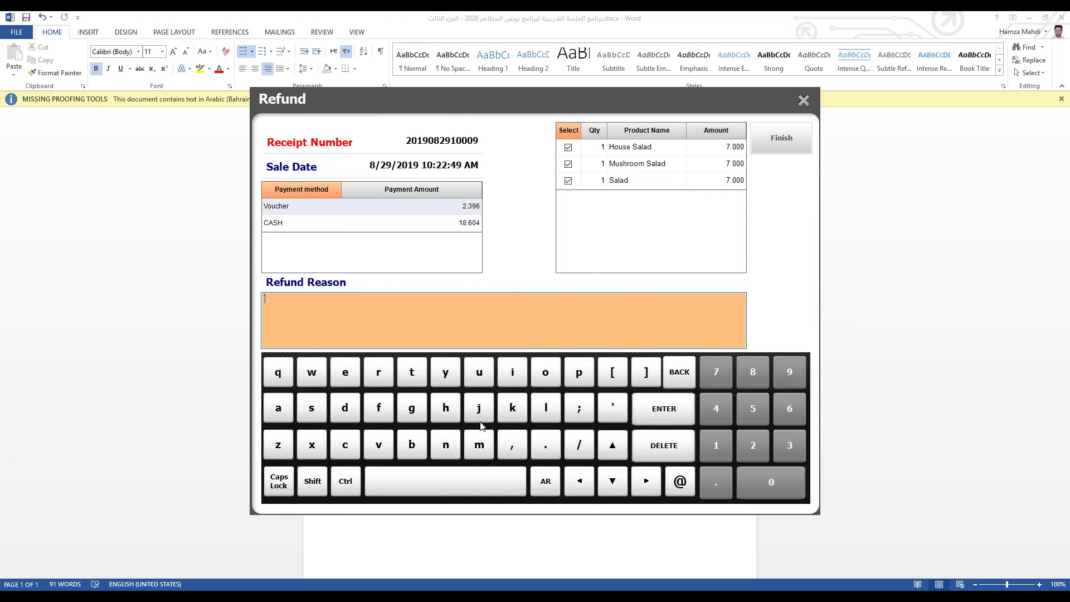
# Step: Type a capitalised refund reason on the on-screen keyboard, ending in several X characters
pyautogui.click(274, 483)
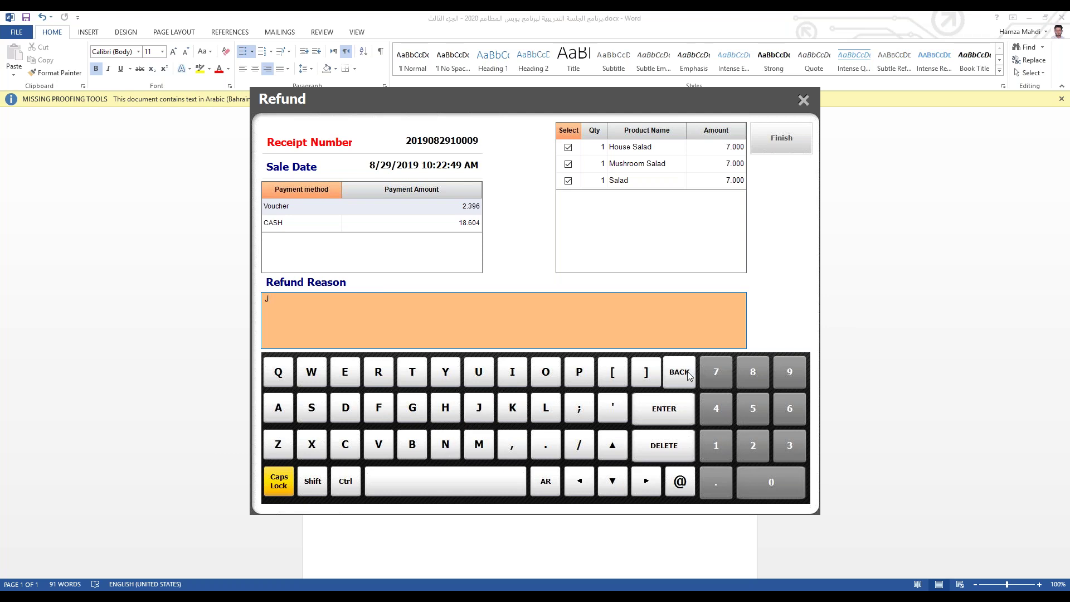
pyautogui.click(284, 407)
pyautogui.click(446, 408)
pyautogui.click(479, 444)
pyautogui.click(344, 374)
pyautogui.click(345, 404)
pyautogui.click(278, 415)
pyautogui.click(412, 444)
pyautogui.click(283, 488)
pyautogui.click(283, 487)
pyautogui.click(311, 452)
pyautogui.click(311, 452)
pyautogui.click(311, 452)
pyautogui.click(311, 452)
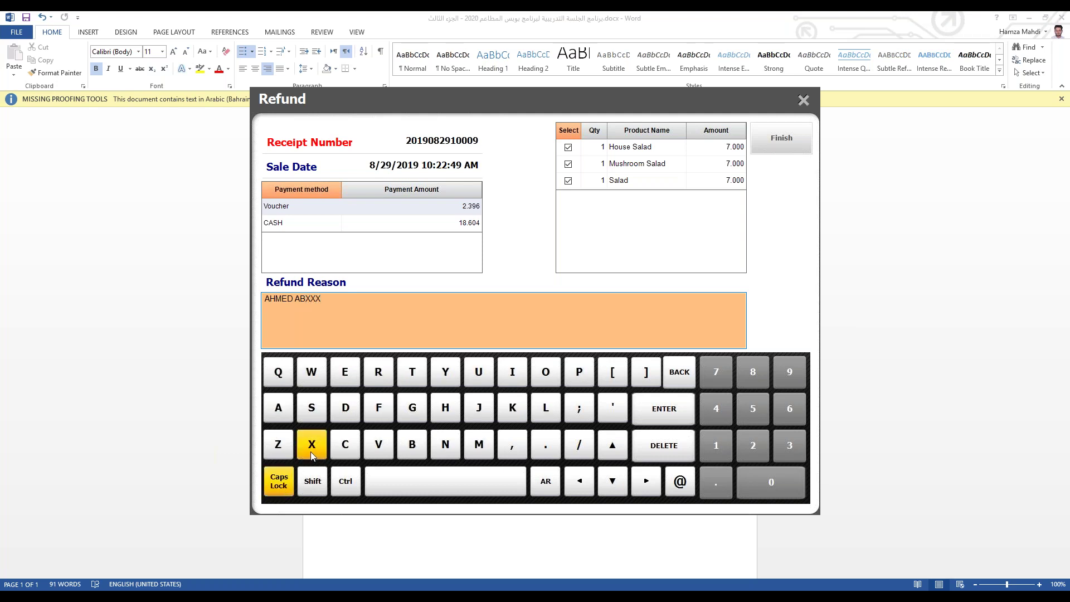
pyautogui.click(311, 452)
pyautogui.click(310, 452)
pyautogui.click(311, 453)
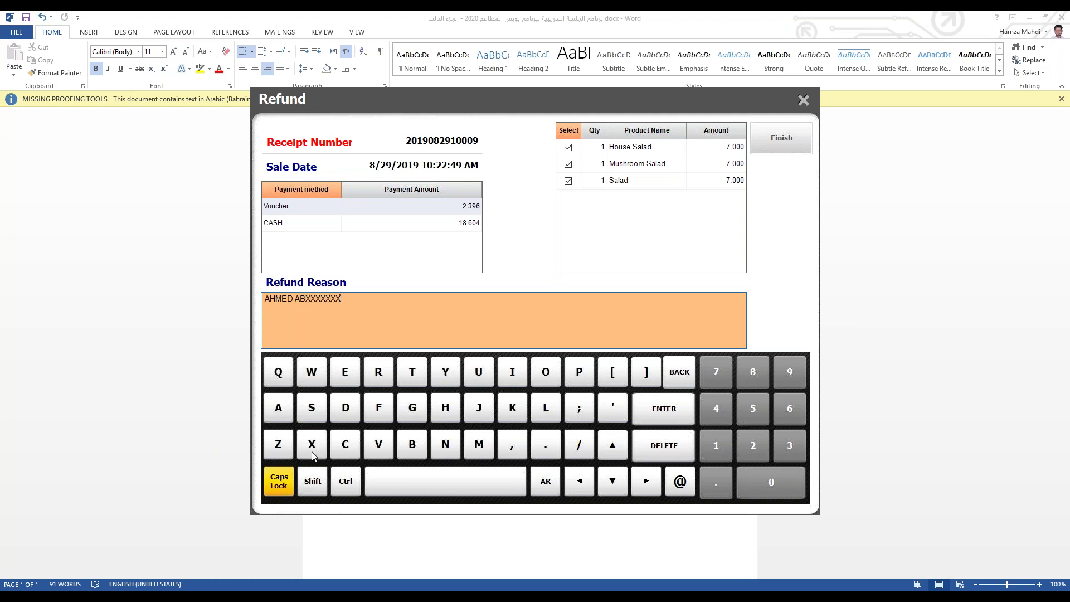
# Step: Delete the refund reason one character at a time until it is empty
pyautogui.click(671, 372)
pyautogui.click(671, 372)
pyautogui.click(671, 372)
pyautogui.click(671, 372)
pyautogui.click(671, 373)
pyautogui.click(671, 372)
pyautogui.click(671, 373)
pyautogui.click(671, 372)
pyautogui.click(673, 372)
pyautogui.click(675, 372)
pyautogui.click(678, 373)
pyautogui.click(678, 373)
pyautogui.click(679, 374)
pyautogui.click(678, 373)
pyautogui.click(678, 373)
# Step: Turn capitals off, cancel the refund and dismiss the 'Refund not completed' message
pyautogui.click(273, 484)
pyautogui.click(803, 100)
pyautogui.click(539, 411)
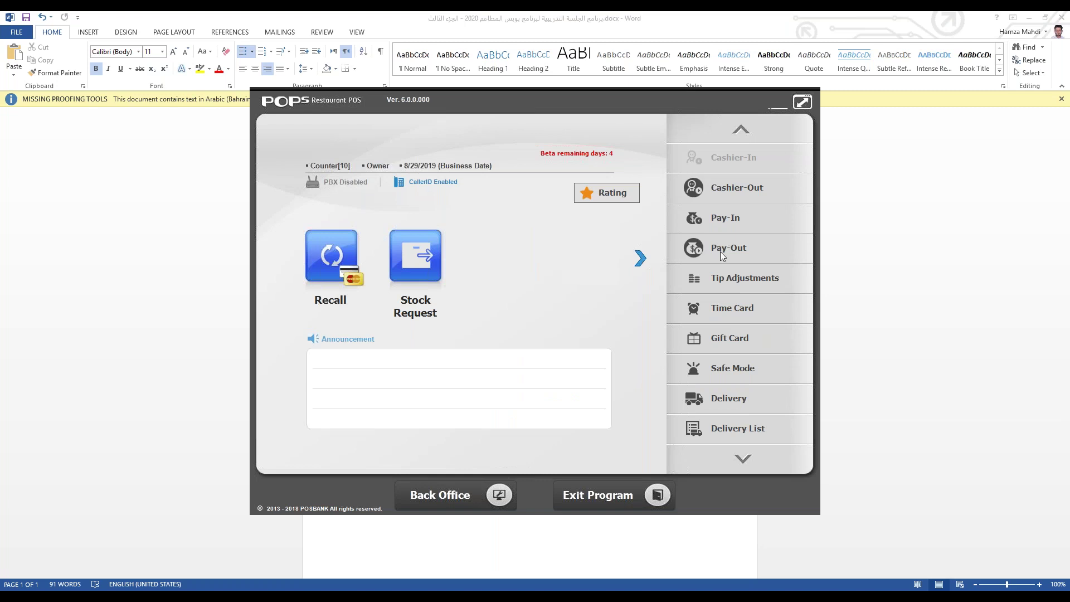
pyautogui.click(323, 278)
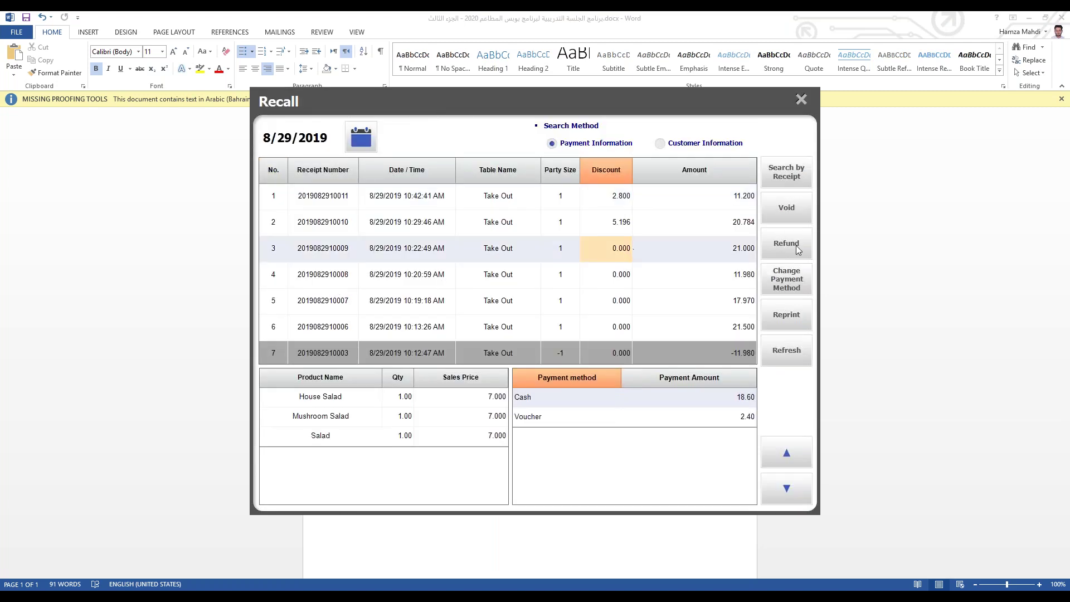
pyautogui.click(798, 250)
pyautogui.click(585, 412)
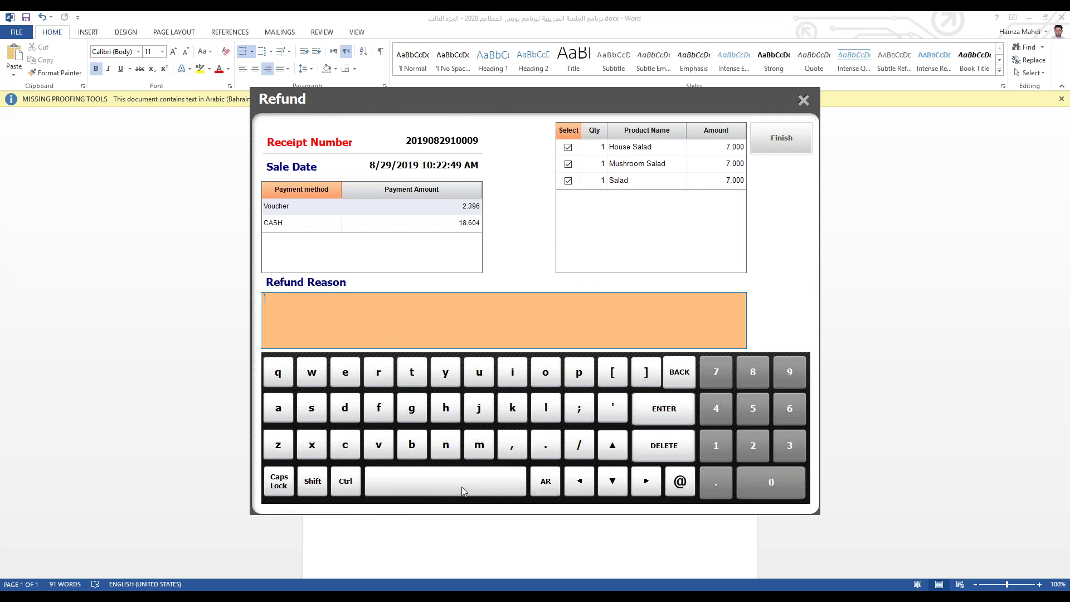
# Step: Switch the keyboard to Arabic, abandon the refund, and return to the POS main menu
pyautogui.click(545, 481)
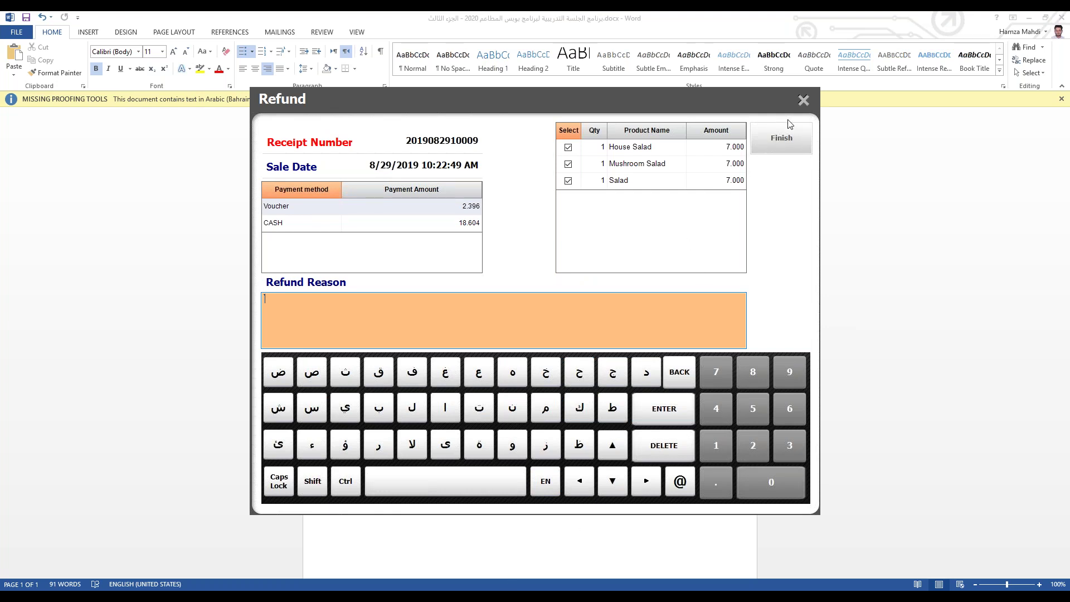
pyautogui.click(804, 101)
pyautogui.click(538, 409)
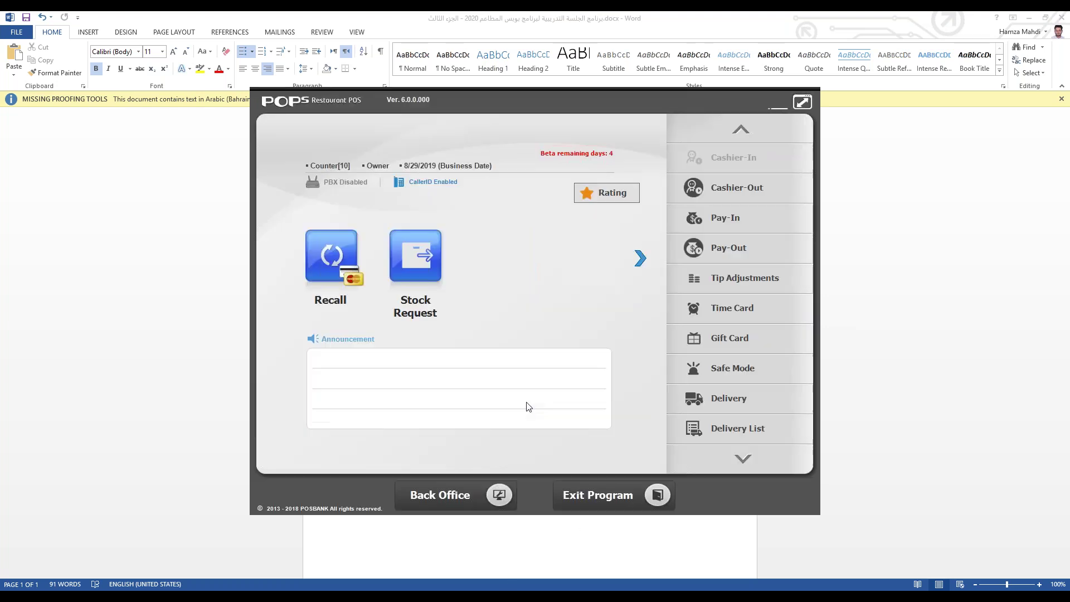
pyautogui.click(486, 526)
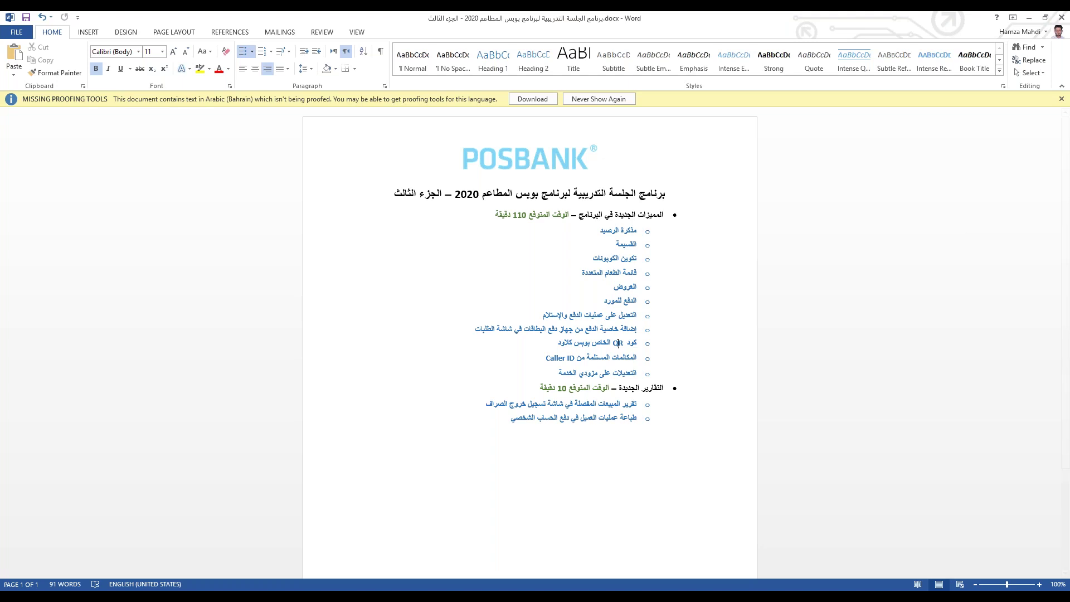
pyautogui.hotkey('alt', 'Tab')
# Step: Cash out Cash Tray 1 despite untendered tables, skipping the print-output save
pyautogui.click(737, 187)
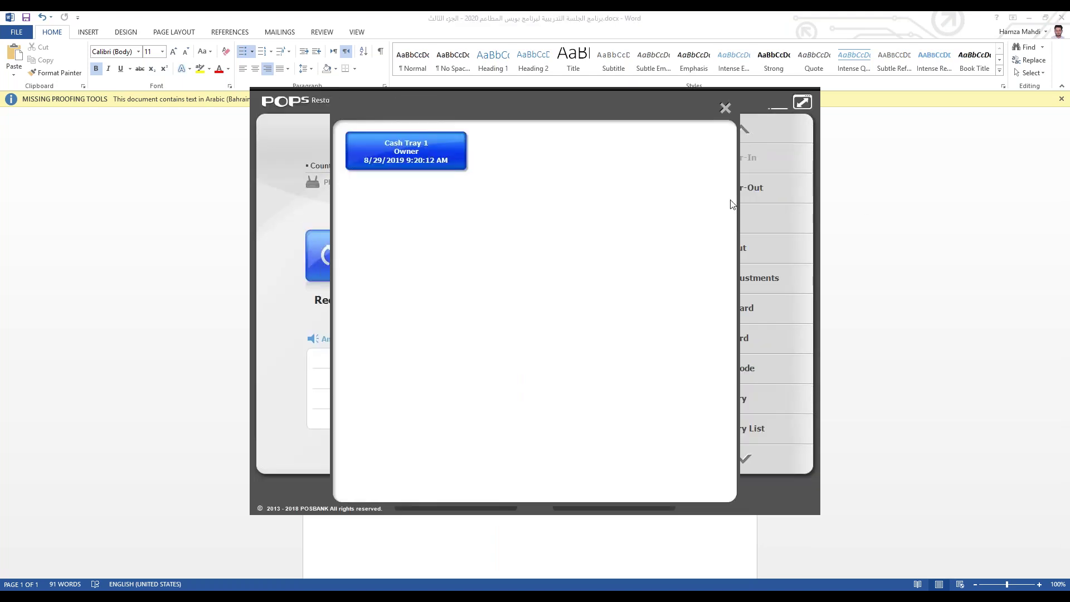
pyautogui.click(441, 166)
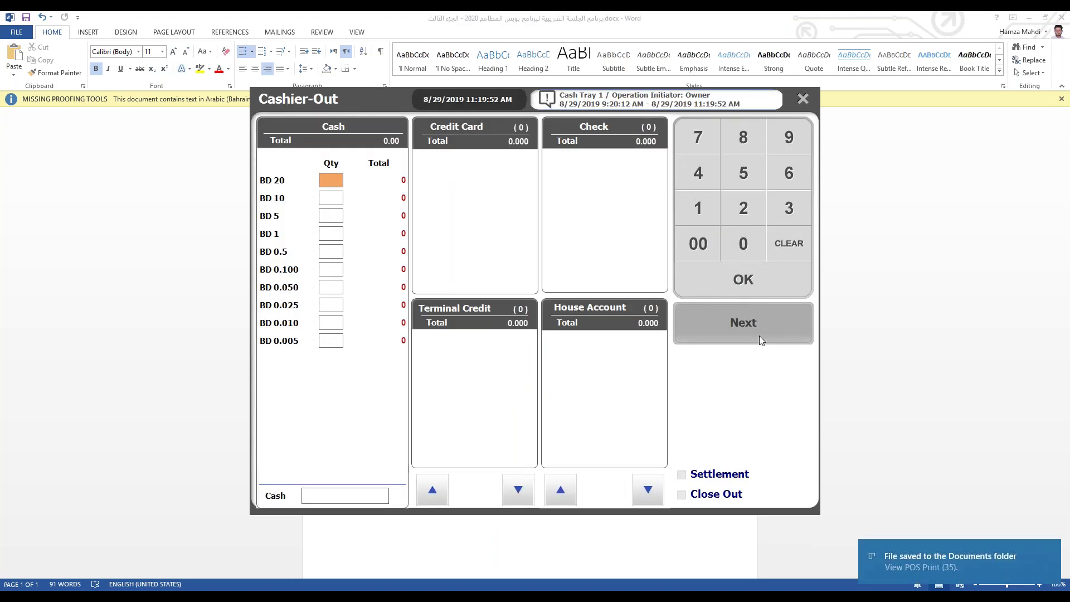
pyautogui.click(760, 335)
pyautogui.click(517, 405)
pyautogui.click(517, 405)
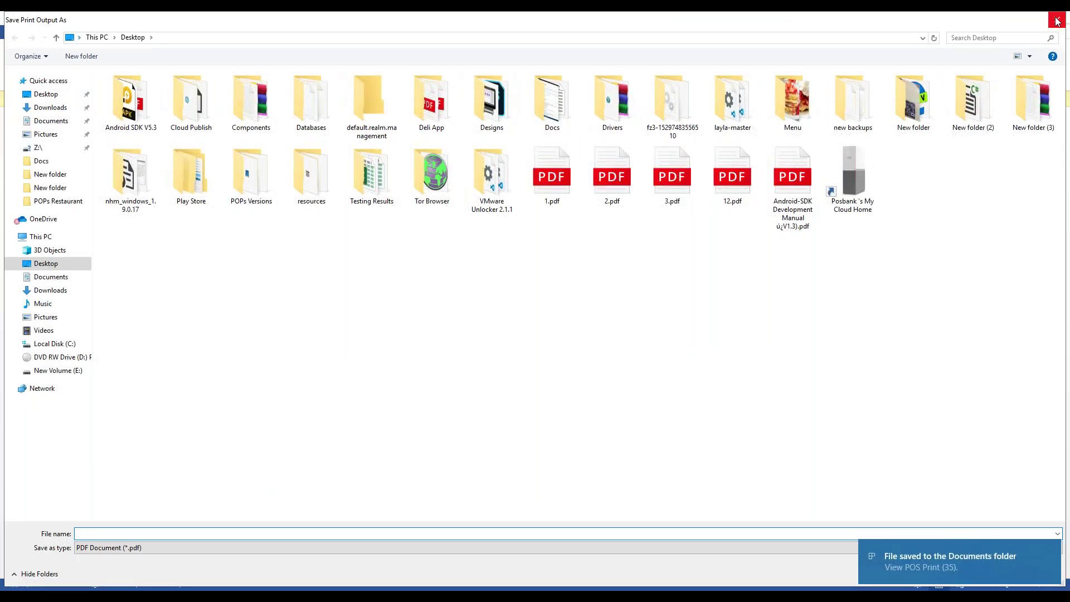
pyautogui.click(1057, 21)
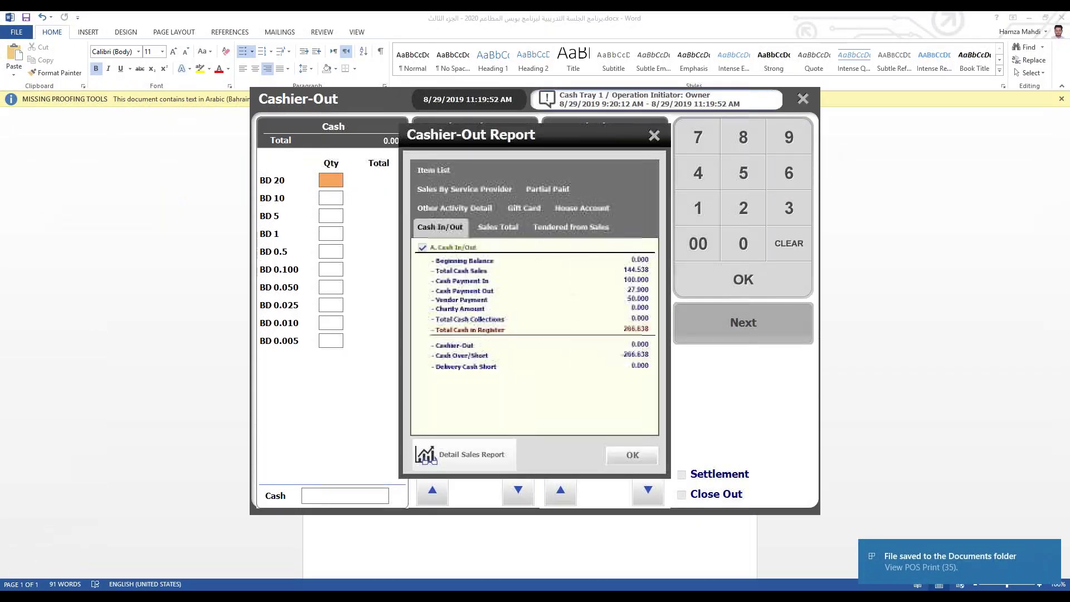
# Step: Review the Detail Sales Report by scrolling through it, then close it
pyautogui.click(476, 459)
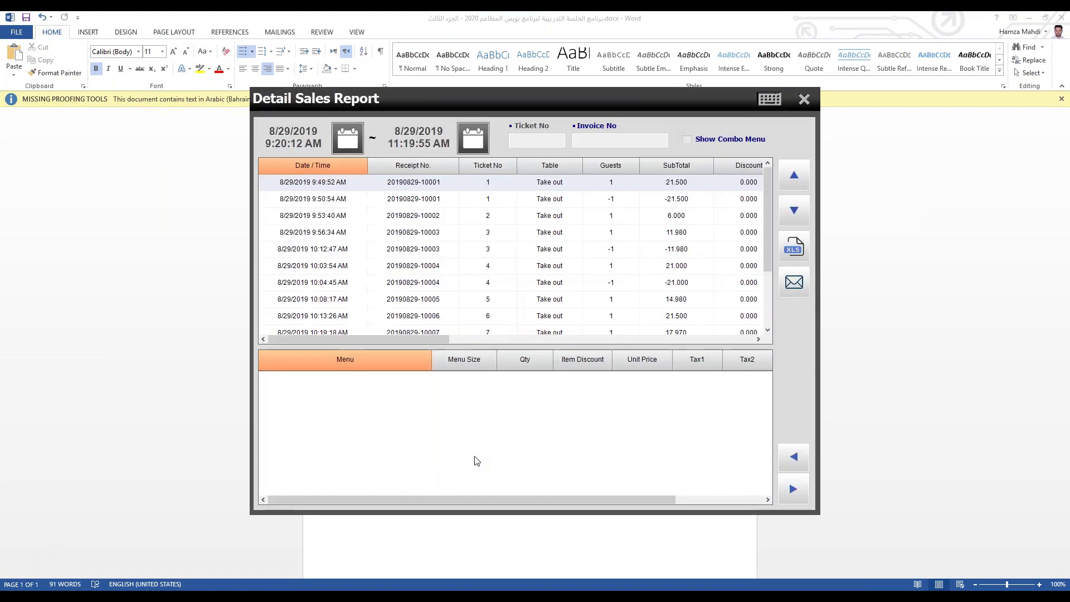
pyautogui.scroll(-1, 771, 229)
pyautogui.scroll(-2, 771, 229)
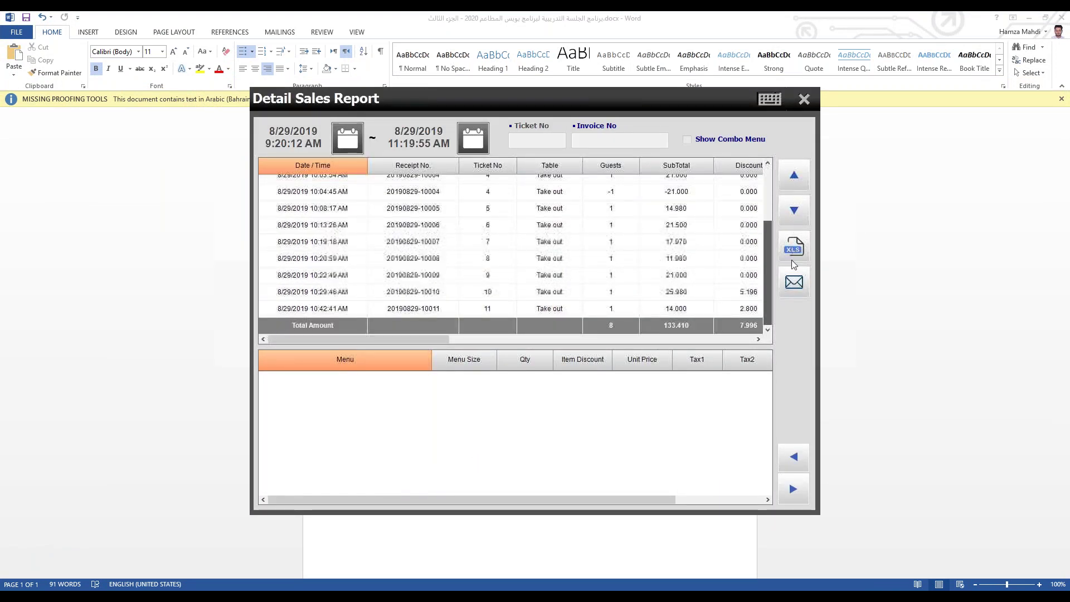
pyautogui.scroll(5, 781, 223)
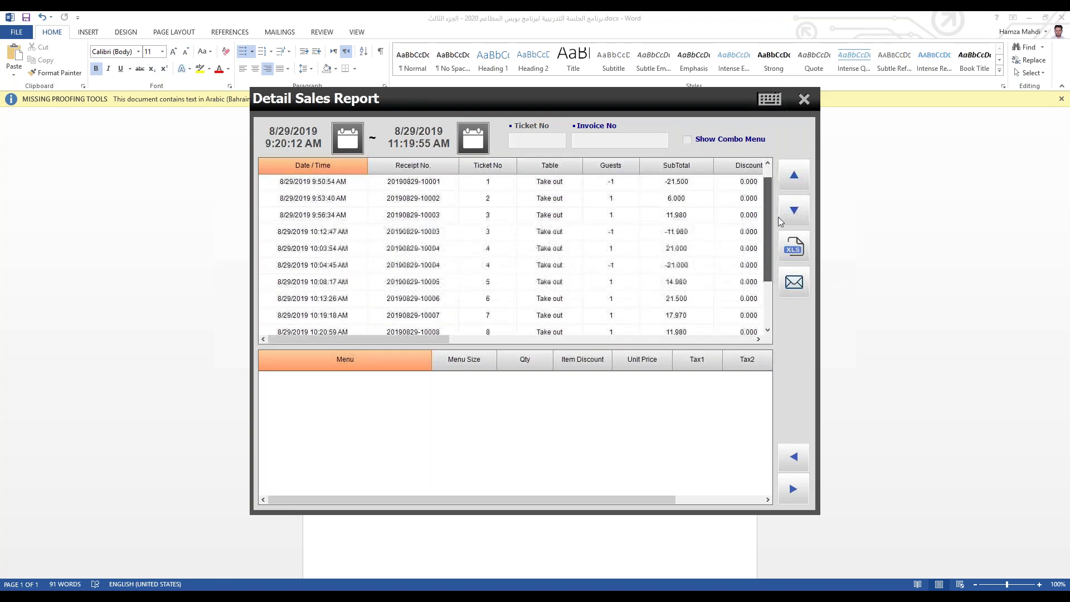
pyautogui.scroll(-3, 780, 222)
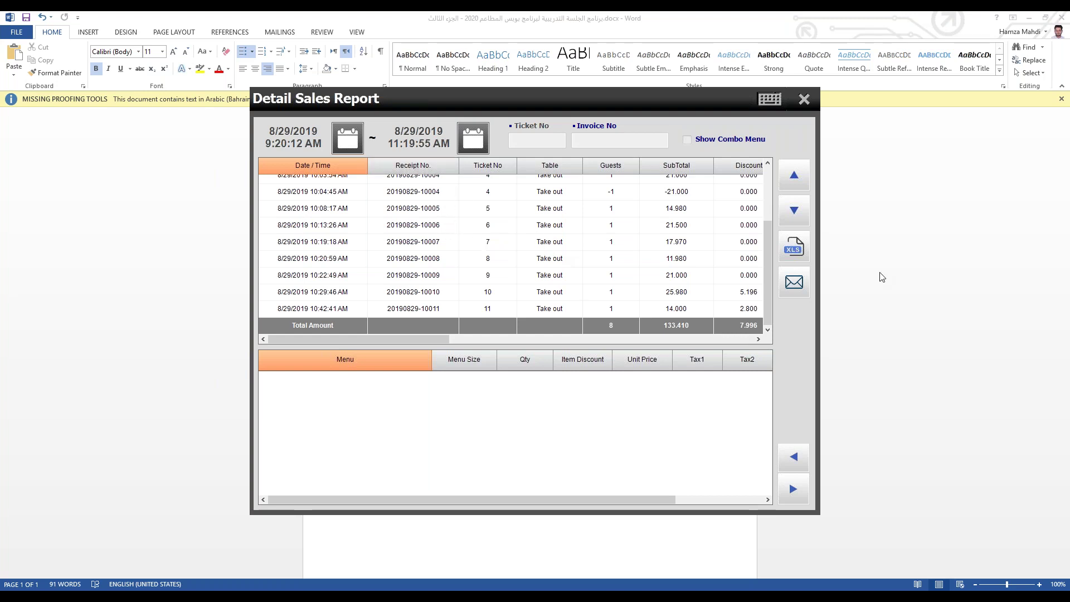
pyautogui.moveTo(767, 277); pyautogui.dragTo(801, 180)
pyautogui.click(804, 98)
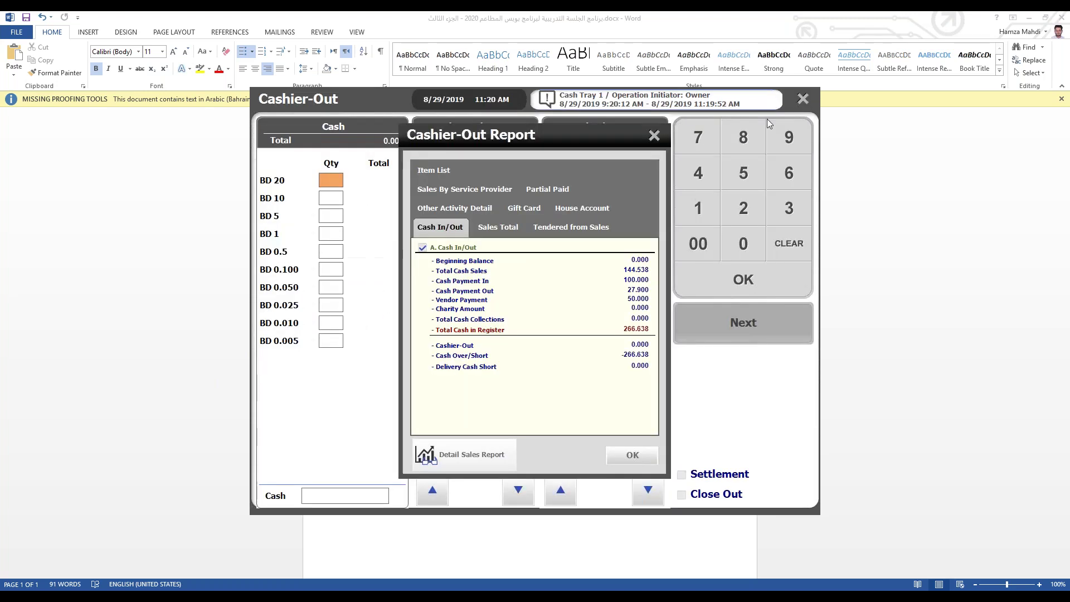
# Step: Close the Cashier-Out Report to get back to the POS home screen
pyautogui.click(654, 136)
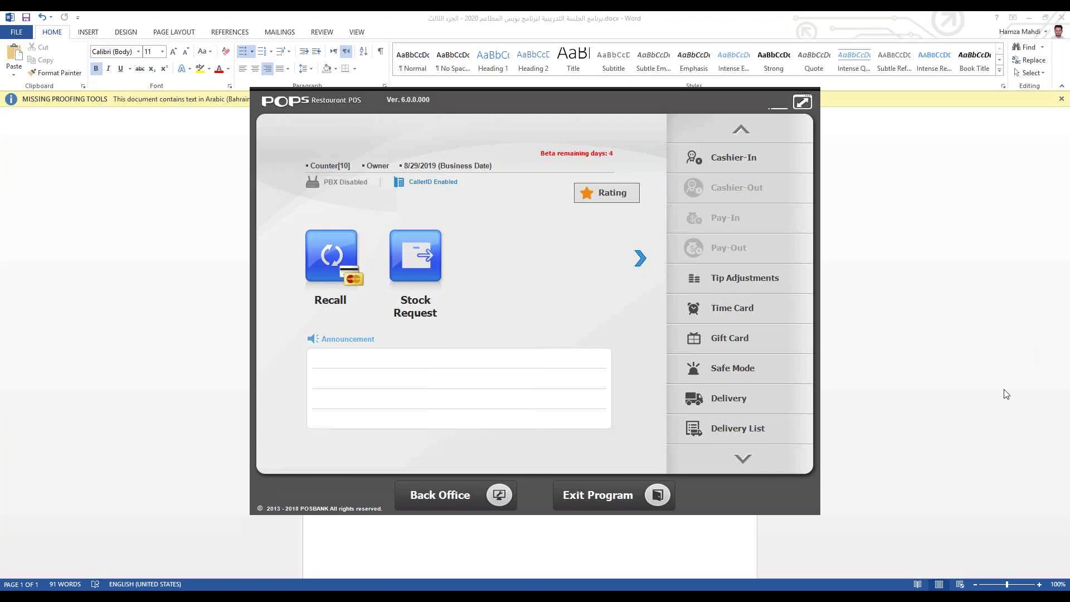
# Step: Open the Back Office Customer section, briefly selecting text in the Word outline
pyautogui.click(458, 495)
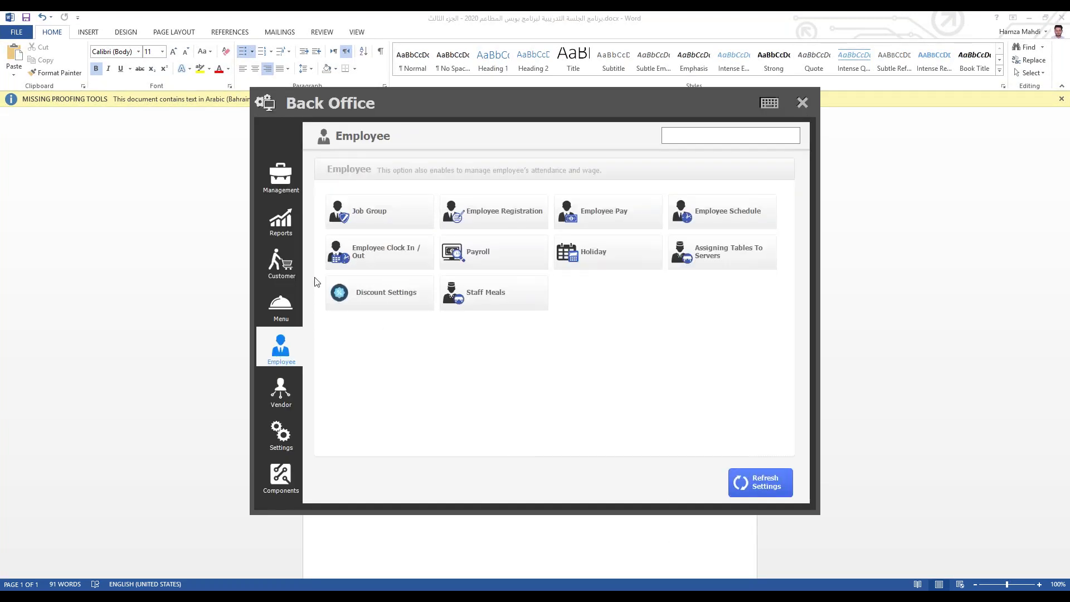
pyautogui.click(299, 277)
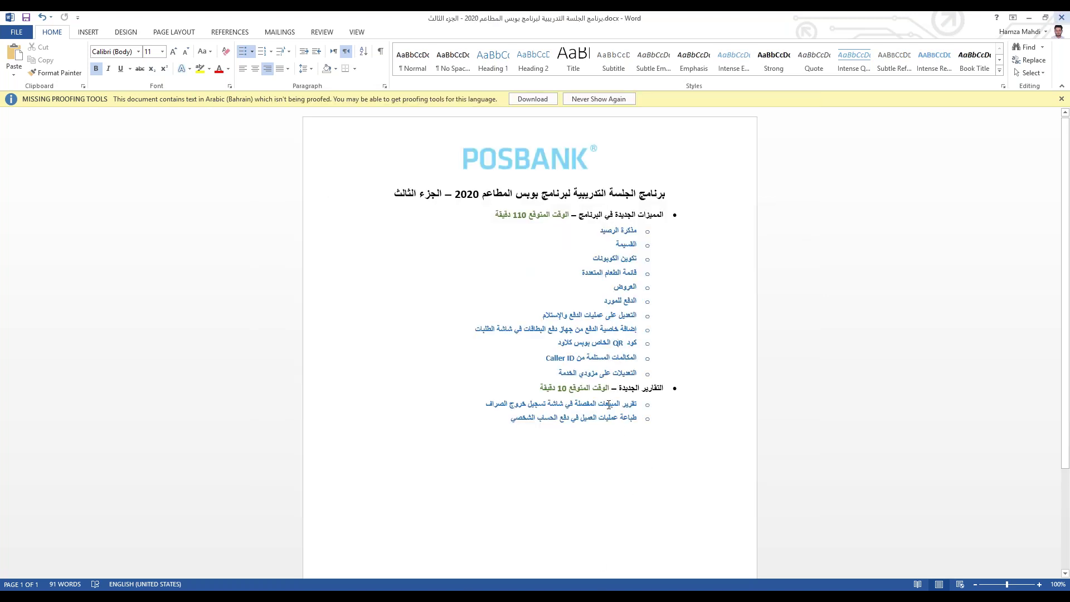
pyautogui.moveTo(637, 418); pyautogui.dragTo(512, 417)
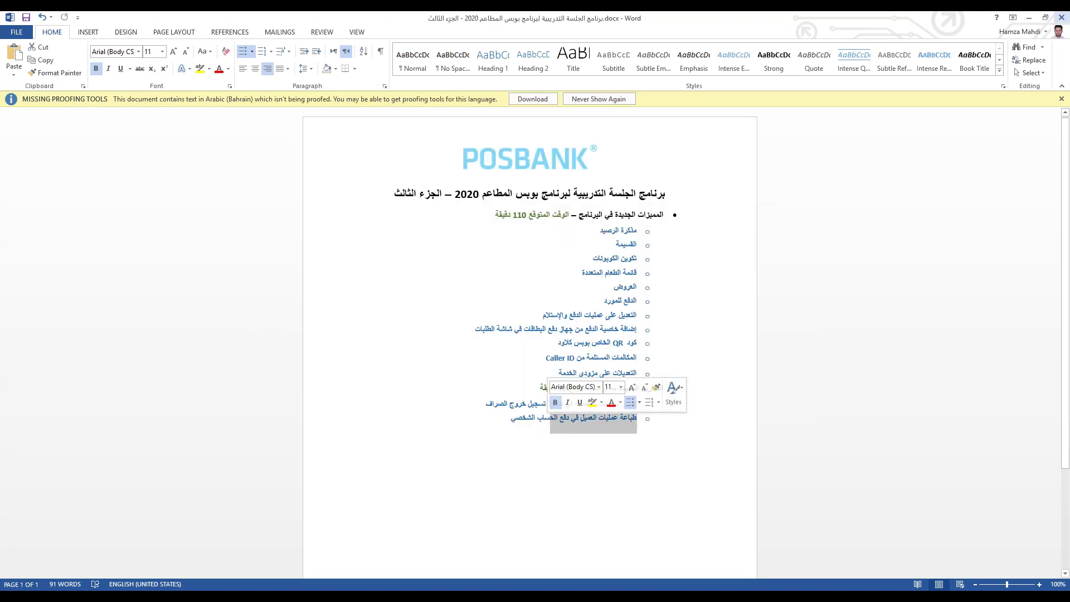
pyautogui.doubleClick(546, 418)
pyautogui.moveTo(397, 579)
pyautogui.click(396, 543)
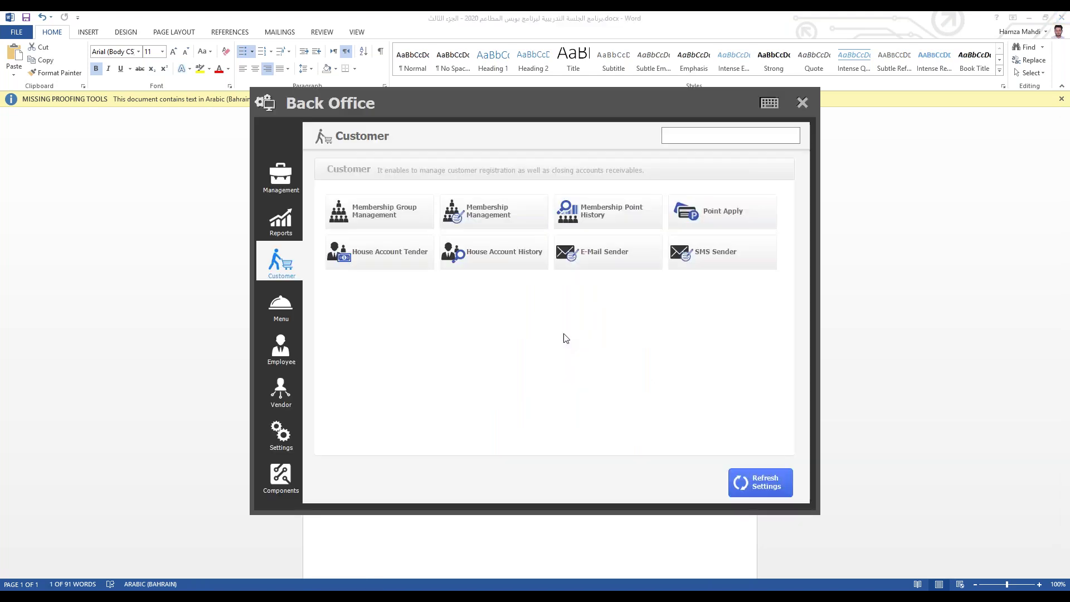
# Step: Give the VIP member a House Account Limit of 50, save, and close the member list
pyautogui.click(447, 215)
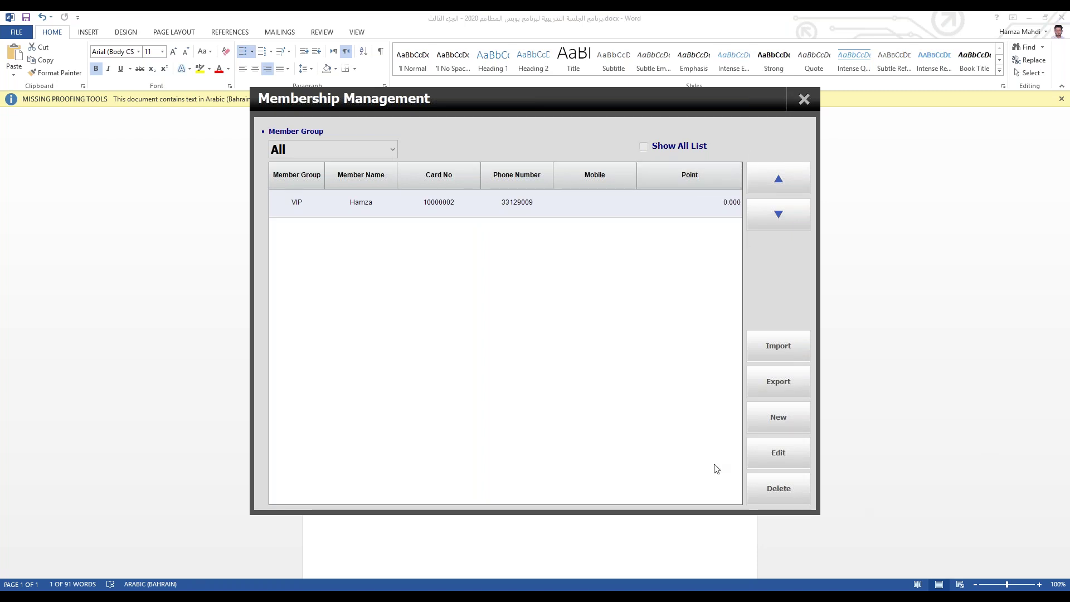
pyautogui.click(779, 449)
pyautogui.click(377, 131)
pyautogui.click(442, 131)
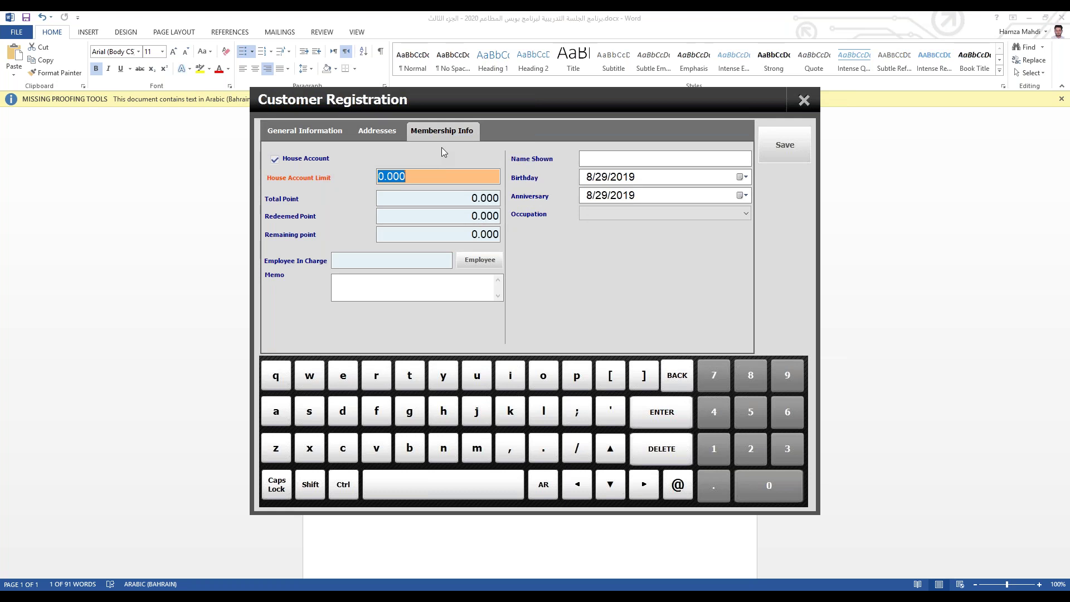
pyautogui.write('50')
pyautogui.click(785, 145)
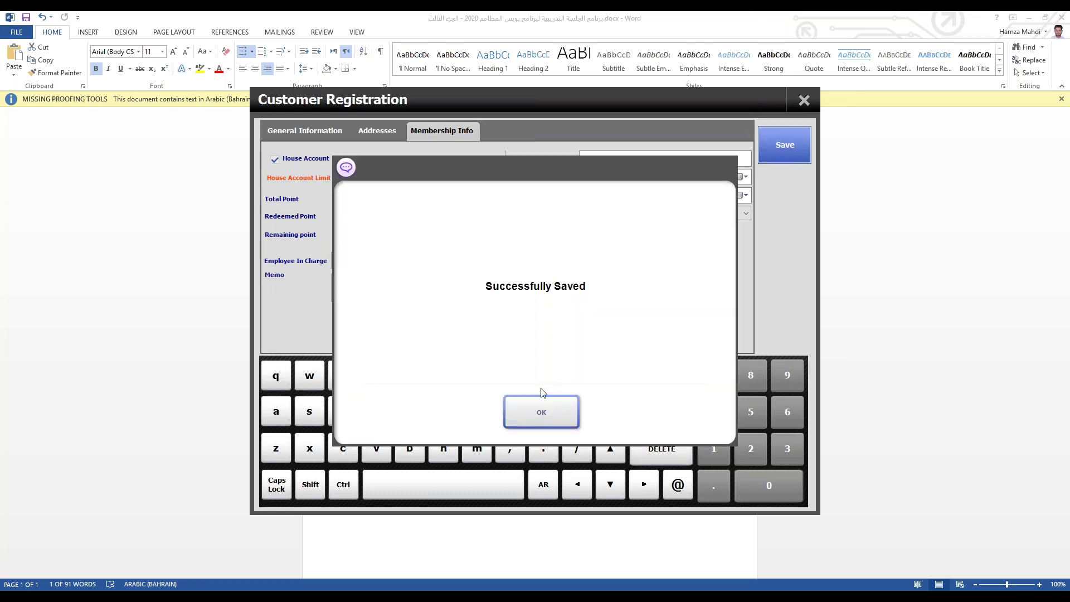
pyautogui.click(543, 402)
pyautogui.click(803, 100)
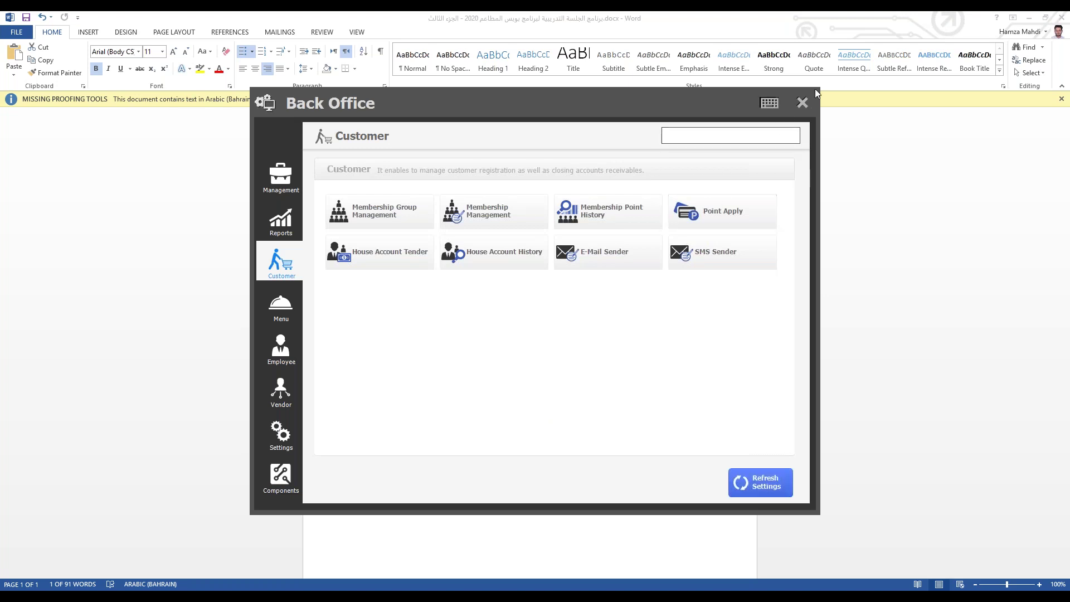
# Step: Cash in Cash Tray 1, accepting the beginning balance message
pyautogui.click(801, 104)
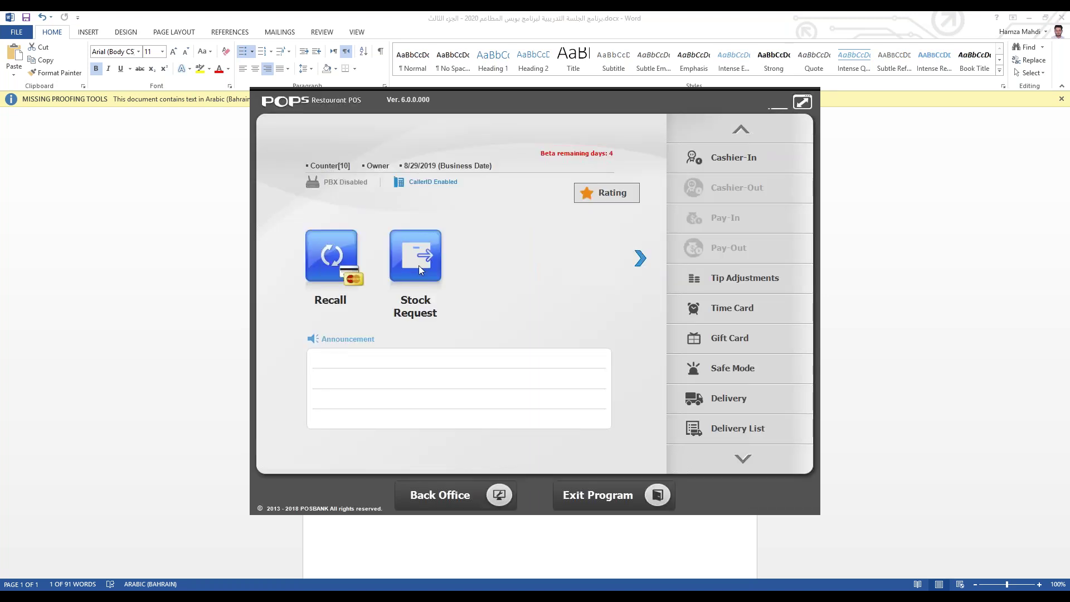
pyautogui.click(641, 259)
pyautogui.click(738, 167)
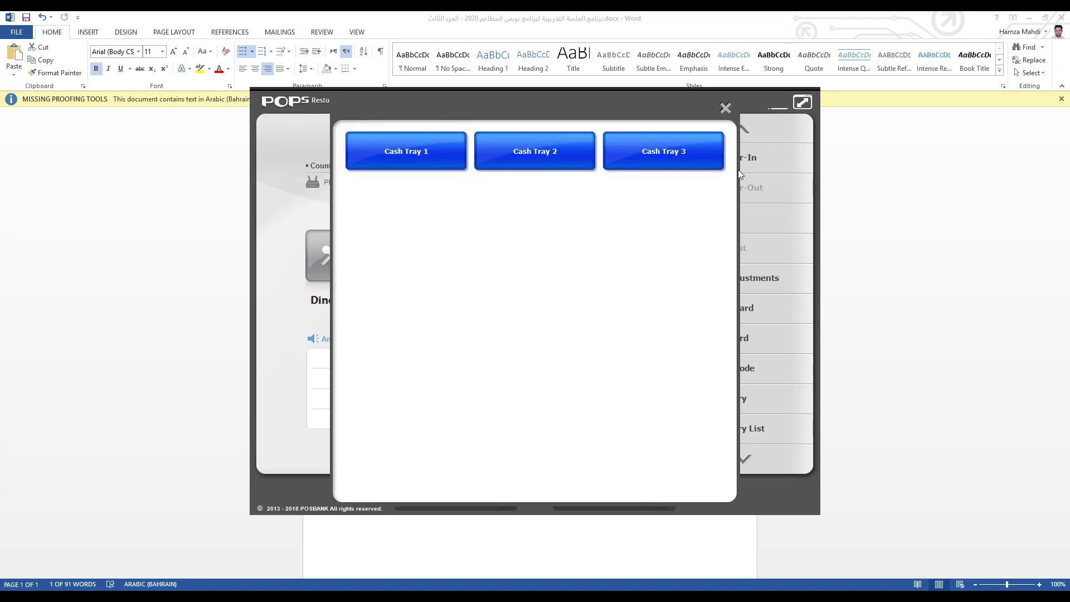
pyautogui.click(440, 159)
pyautogui.click(737, 314)
pyautogui.click(559, 406)
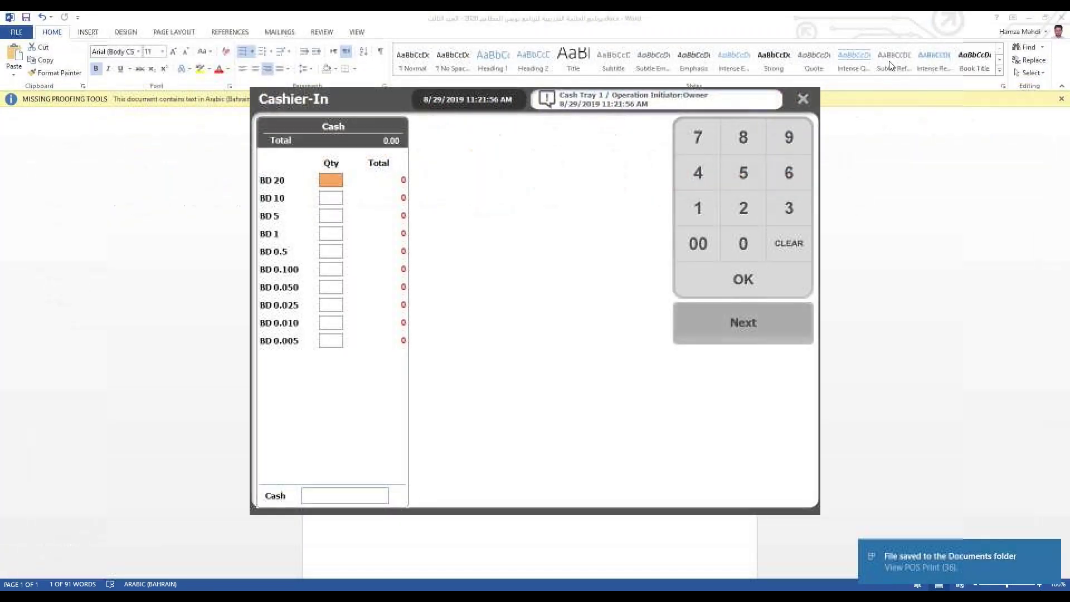
pyautogui.click(801, 100)
# Step: Attach the member to a Quick Serve order, close it, then open Back Office Settings
pyautogui.click(435, 265)
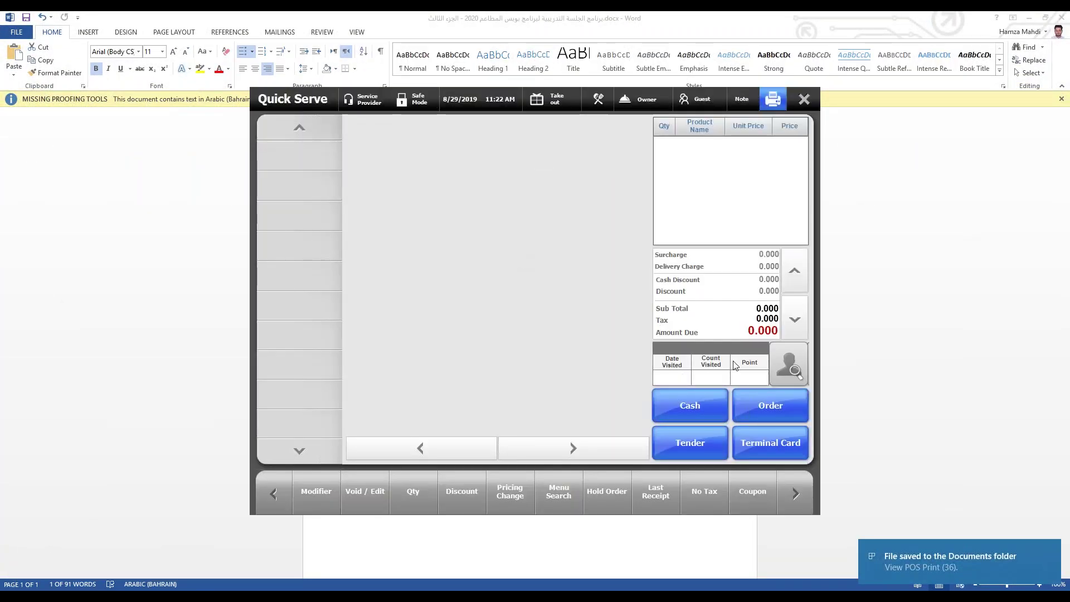
pyautogui.click(718, 345)
pyautogui.click(527, 166)
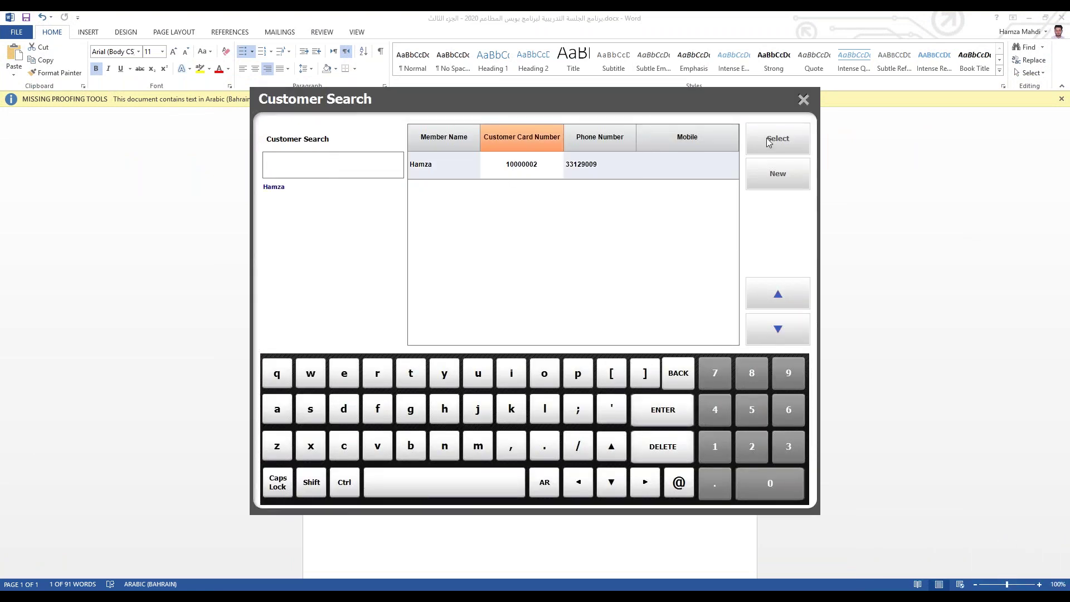
pyautogui.click(776, 140)
pyautogui.click(804, 99)
pyautogui.click(479, 495)
pyautogui.click(282, 432)
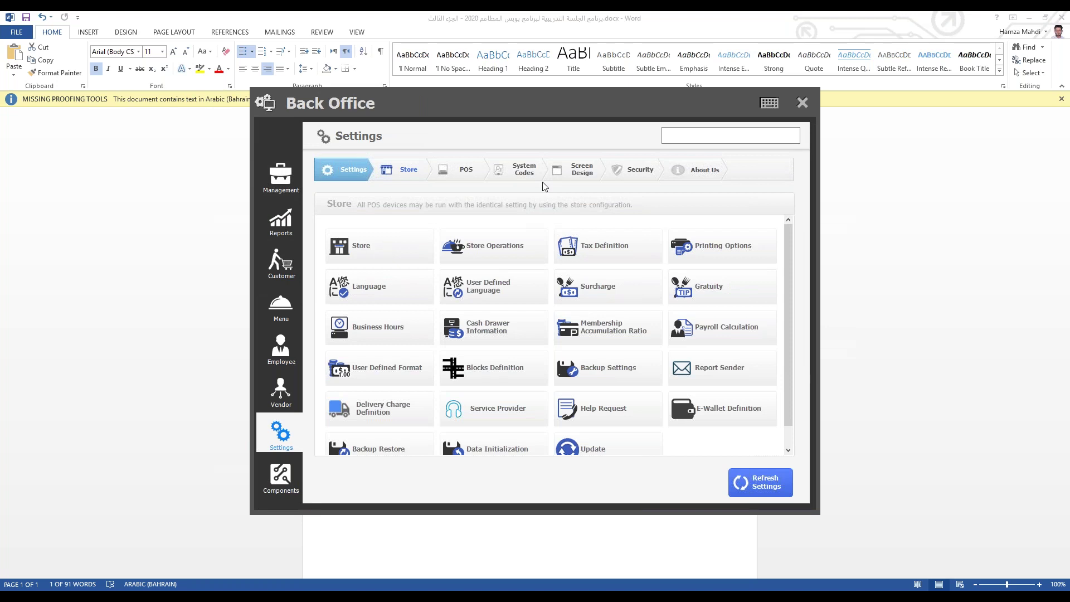
# Step: Create a new Order Screen menu group named 'باستا'
pyautogui.click(580, 169)
pyautogui.click(404, 253)
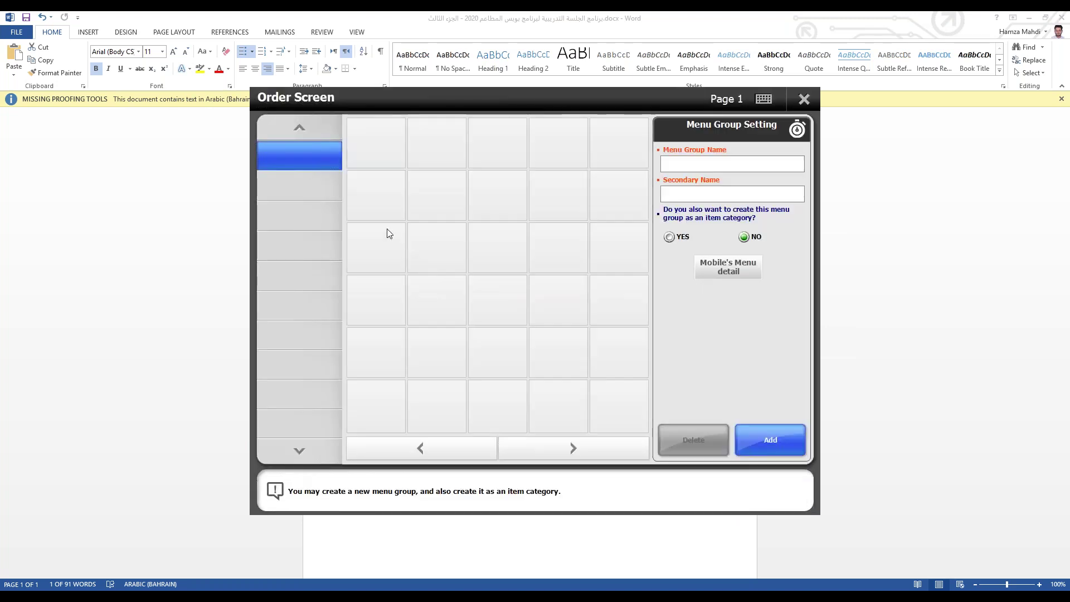
pyautogui.click(711, 165)
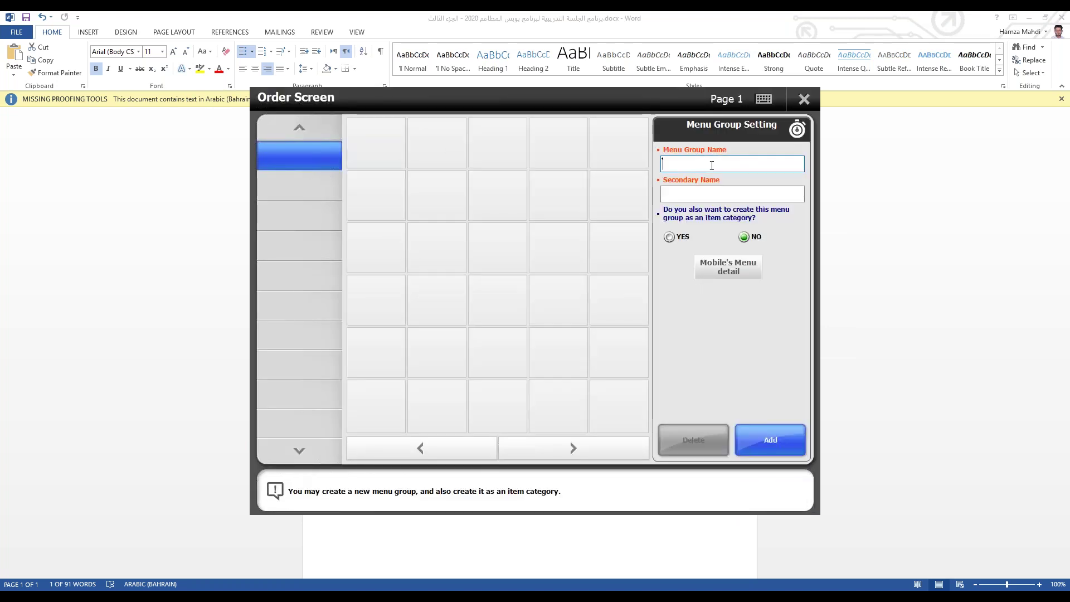
pyautogui.write('باستا')
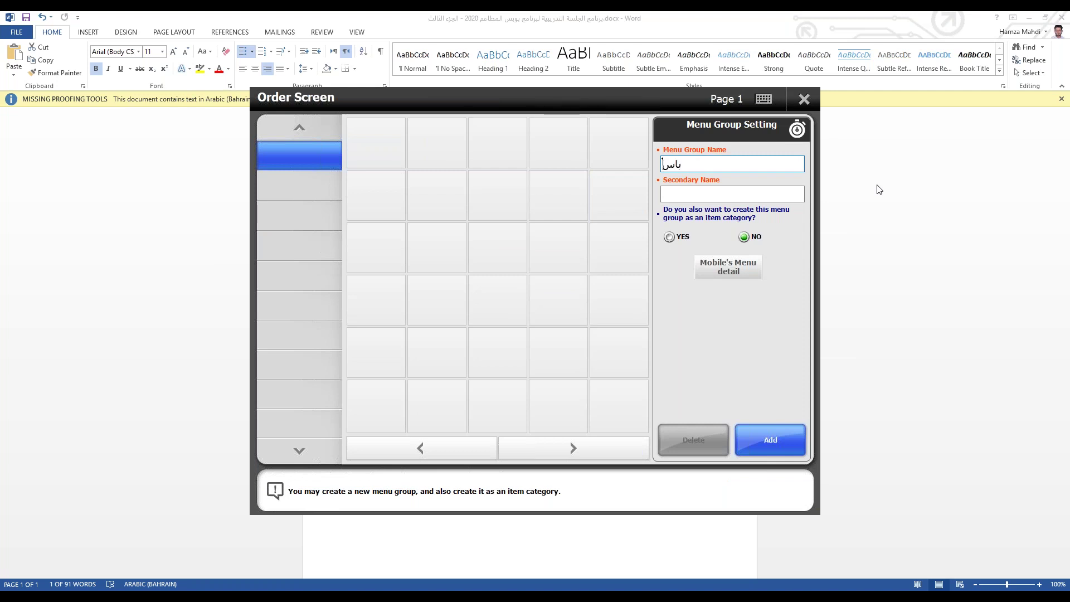
pyautogui.click(752, 446)
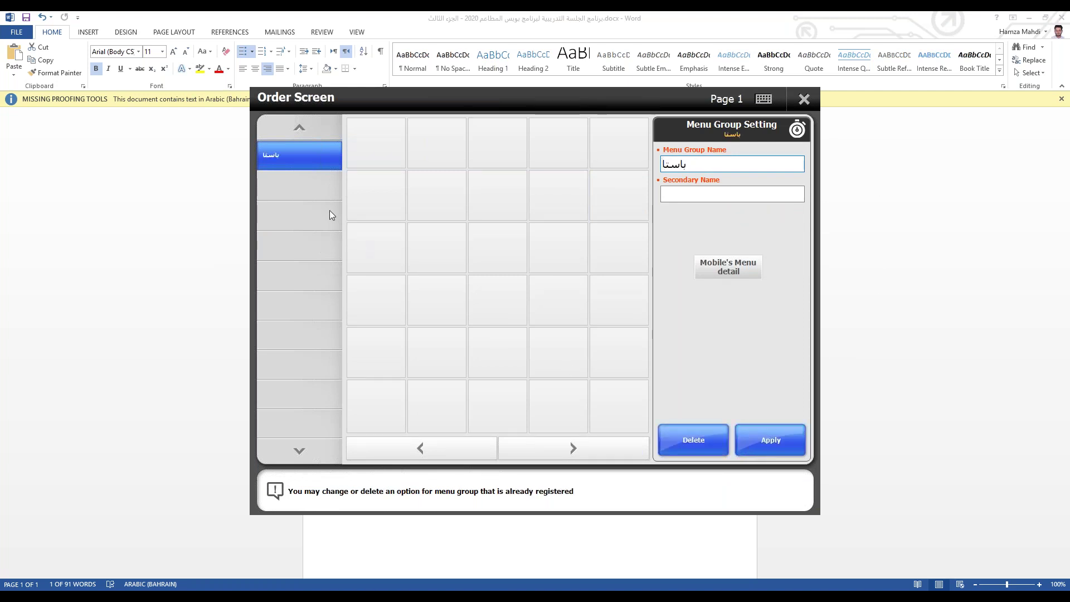
# Step: Fill the باستا grid with Pasta_Noodles items like Buckwheat noodles, Champon and Cheese cream spaghetti
pyautogui.click(393, 155)
pyautogui.click(719, 217)
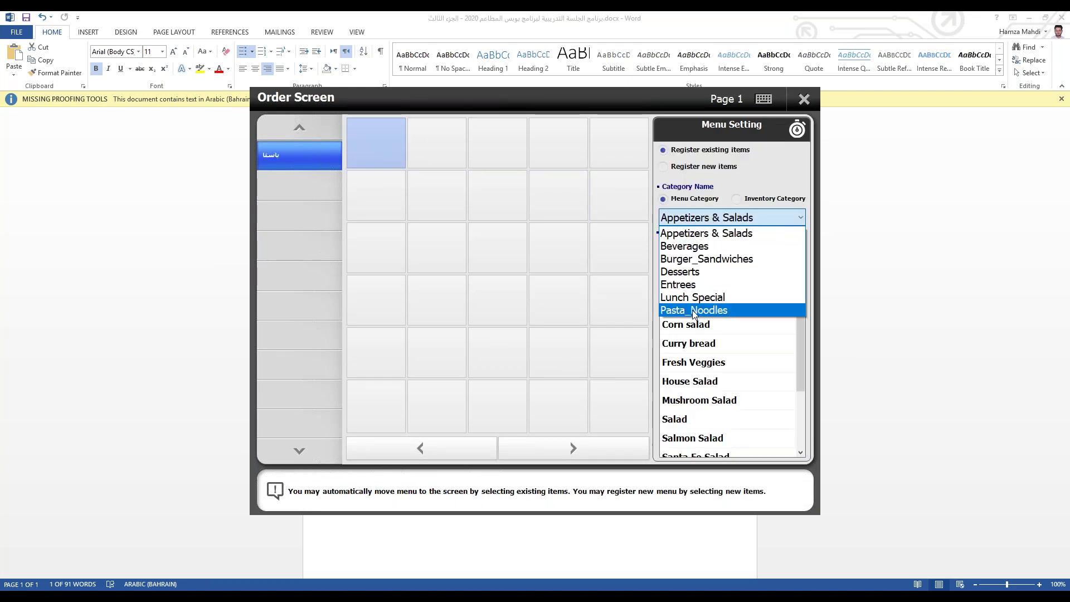
pyautogui.click(694, 306)
pyautogui.click(706, 268)
pyautogui.click(706, 267)
pyautogui.click(706, 268)
pyautogui.click(706, 267)
pyautogui.click(707, 267)
pyautogui.click(706, 268)
pyautogui.click(804, 99)
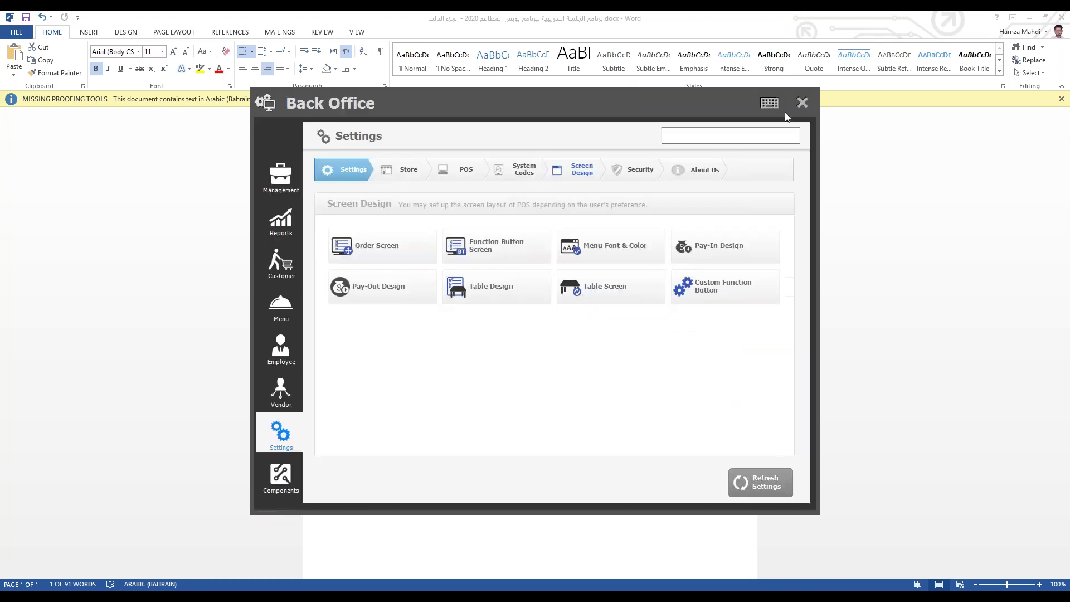
# Step: Leave Back Office, start a Quick Serve order and bring up Customer Search
pyautogui.click(803, 102)
pyautogui.click(407, 257)
pyautogui.click(777, 365)
# Step: Attach the member and add Buckwheat noodles, Champon and Cheese cream spaghetti to the order
pyautogui.click(616, 174)
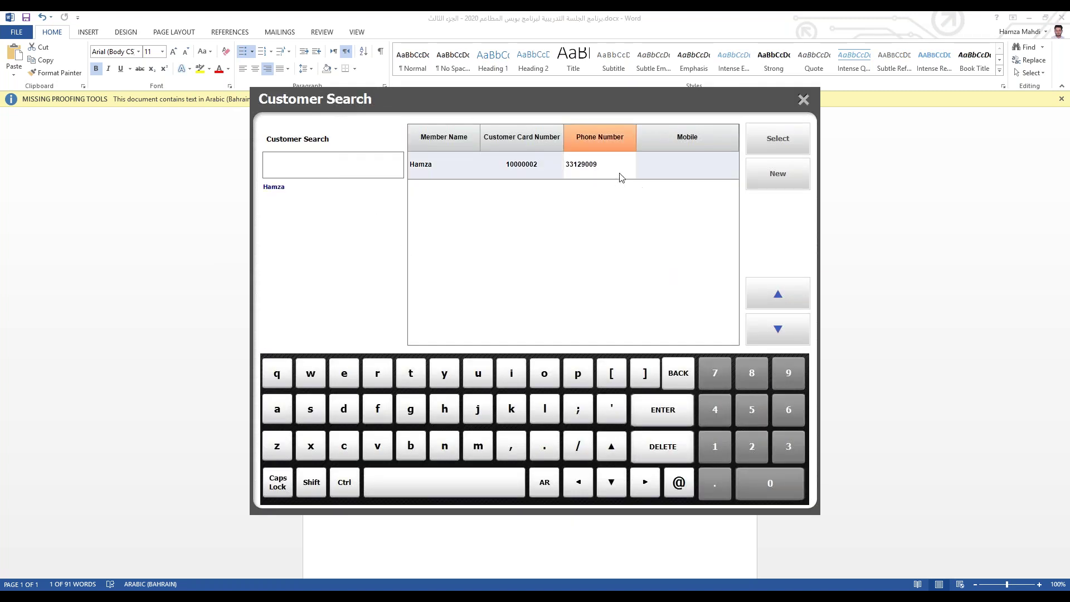
pyautogui.click(787, 143)
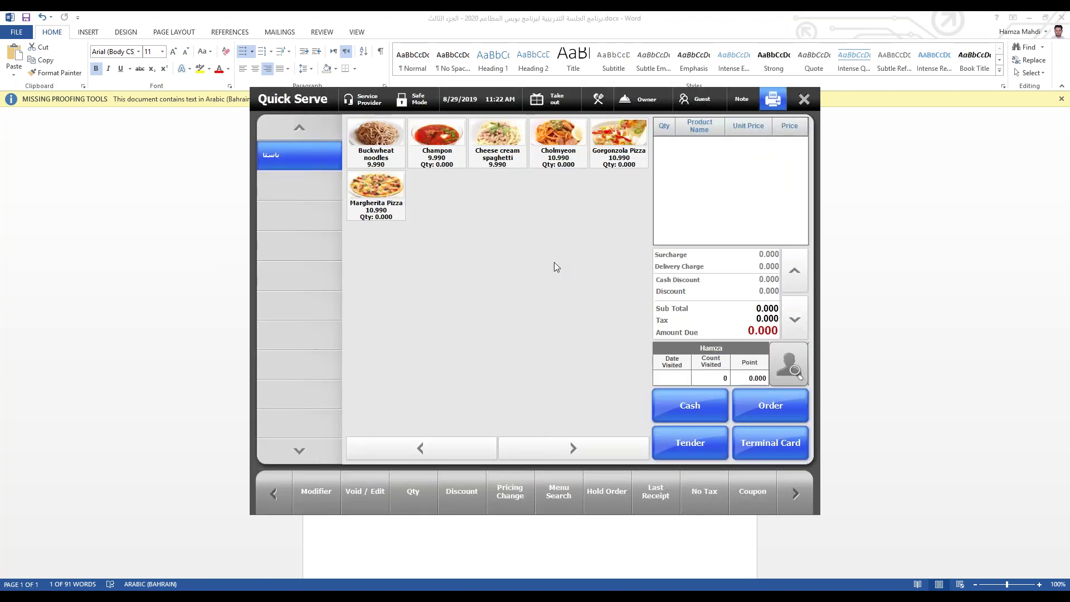
pyautogui.click(375, 146)
pyautogui.click(438, 146)
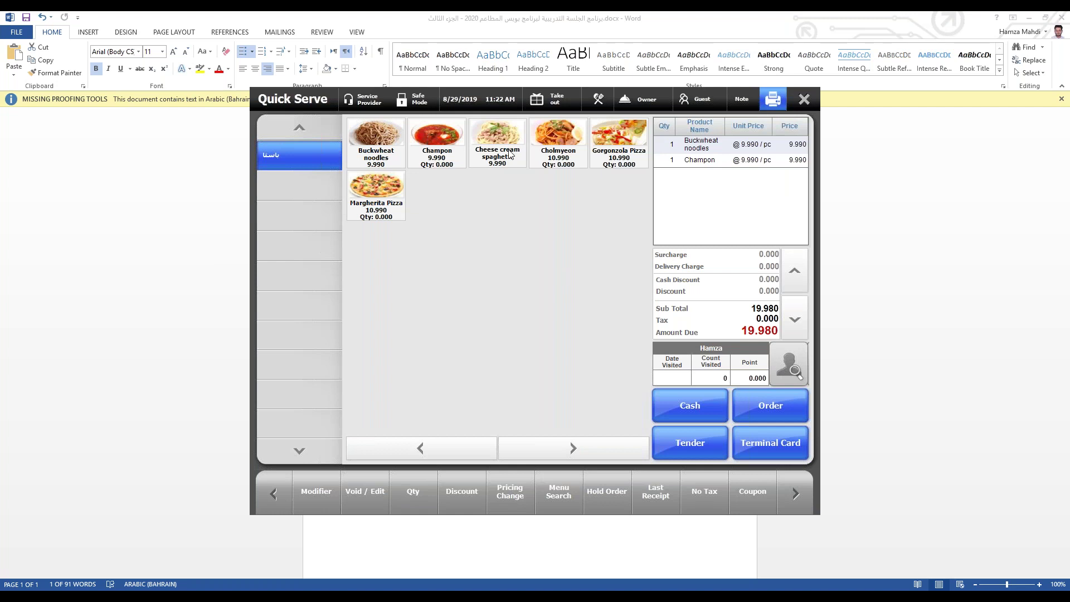
pyautogui.click(498, 144)
# Step: Tender the 29.970 order to House Account and skip saving the receipt
pyautogui.click(690, 442)
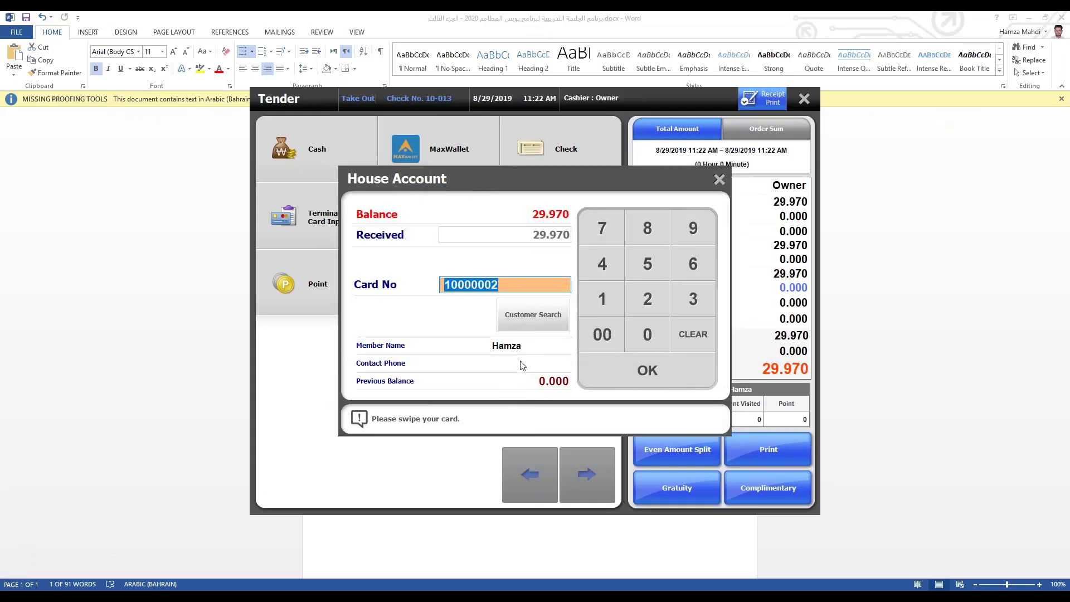
pyautogui.click(647, 369)
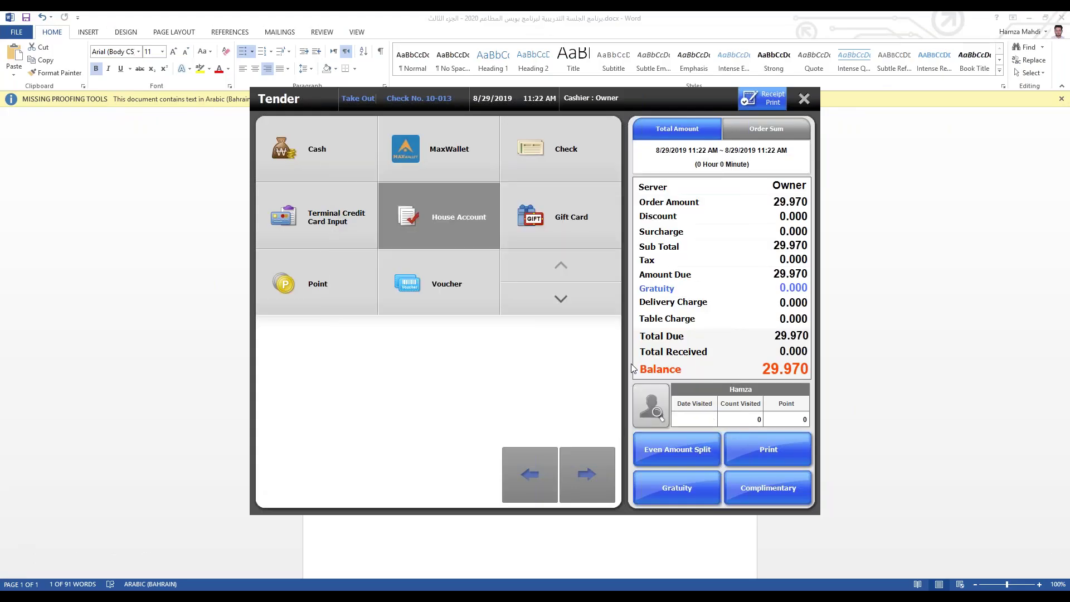
pyautogui.click(1053, 18)
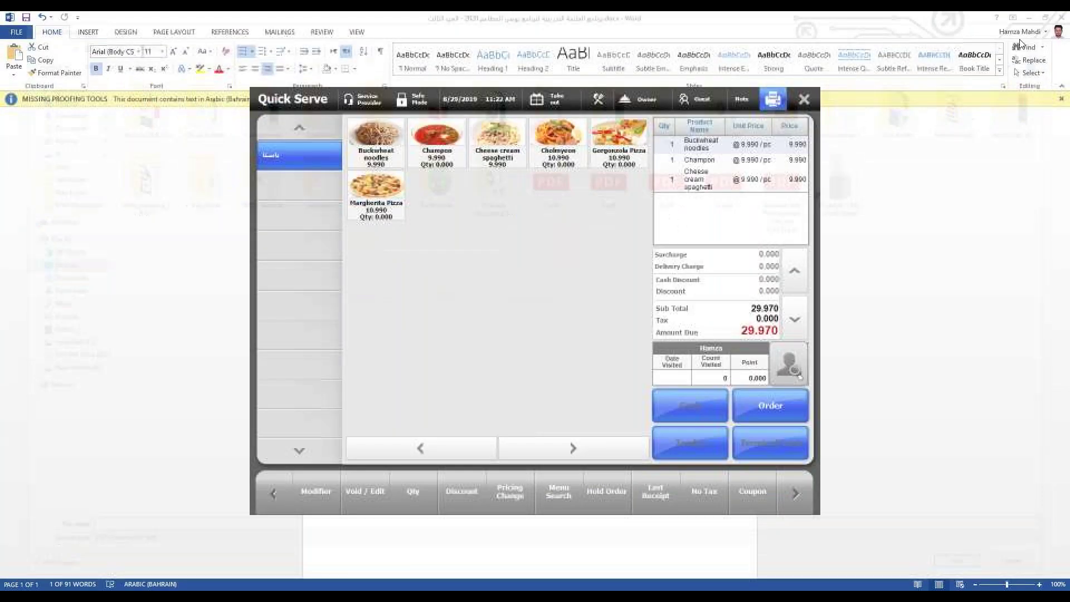
# Step: Build an order of only Gorgonzola Pizza, voiding the added Cholmyeon and Cheese cream spaghetti
pyautogui.click(619, 139)
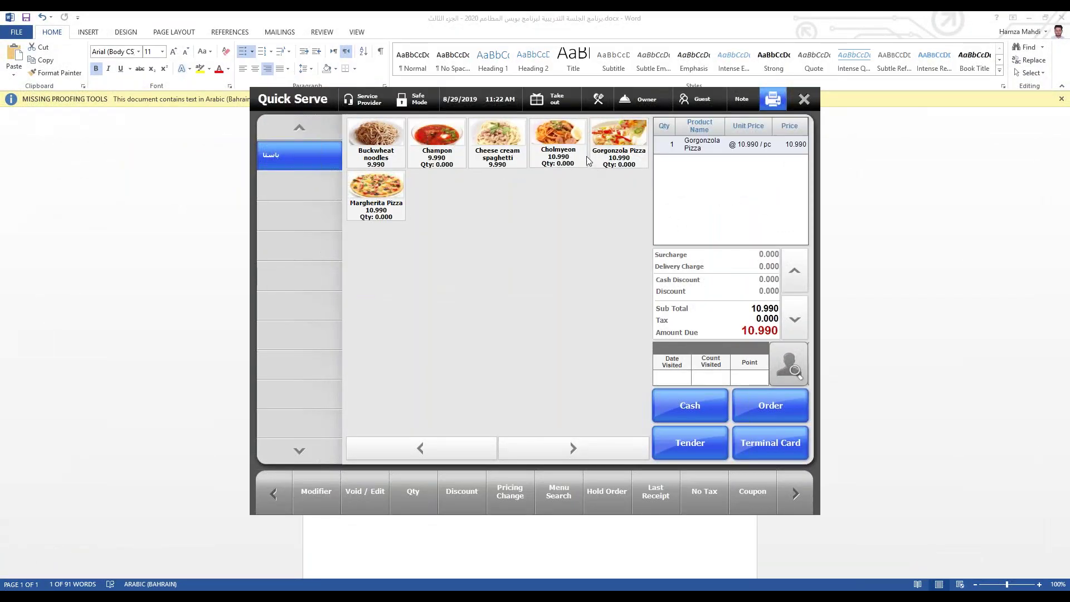
pyautogui.click(565, 156)
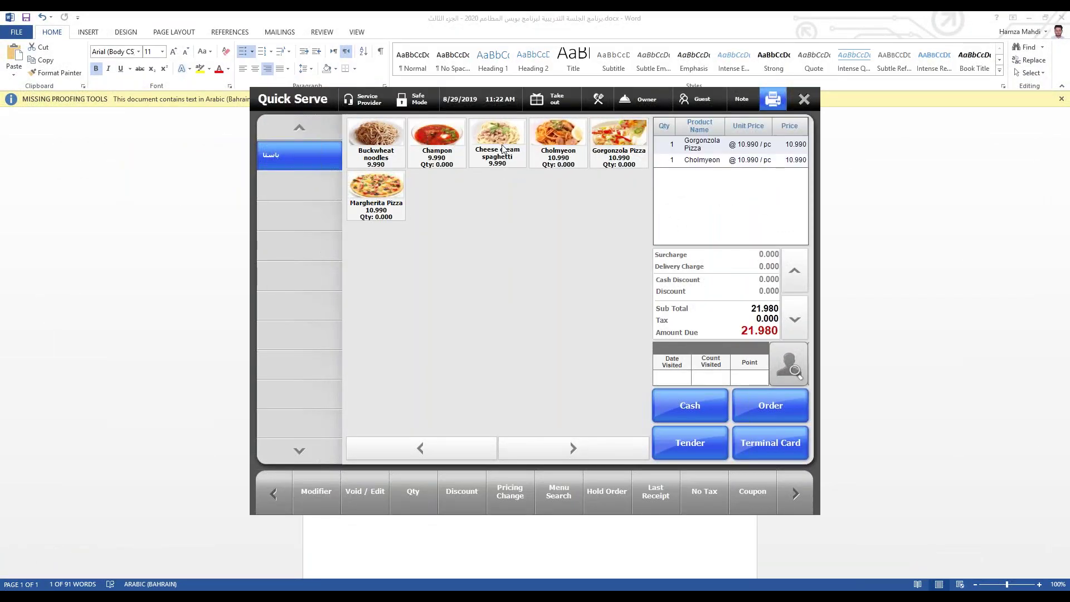
pyautogui.click(504, 149)
pyautogui.click(755, 186)
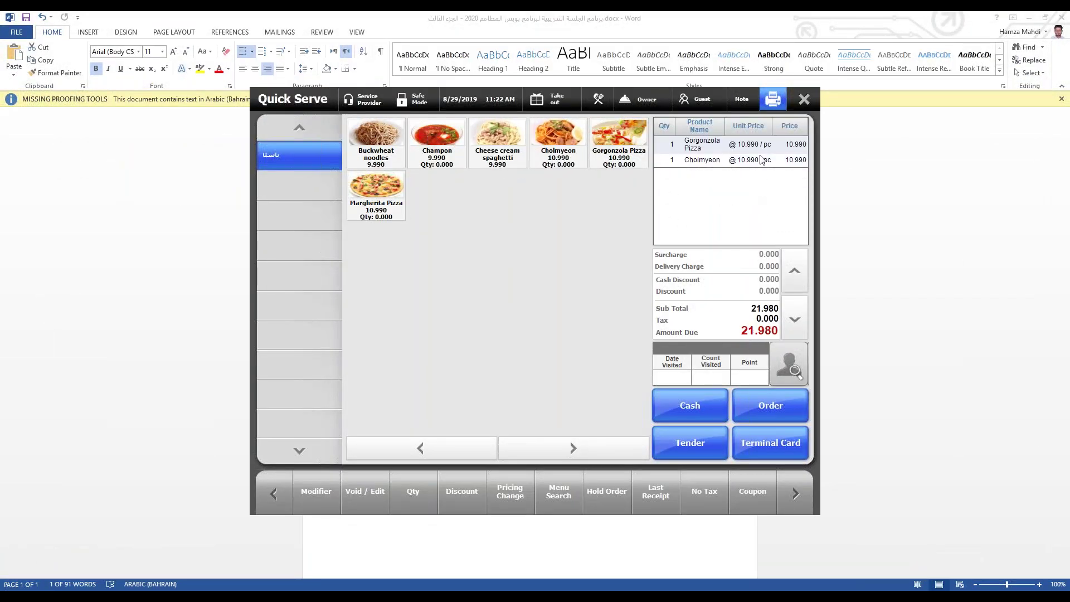
pyautogui.click(765, 163)
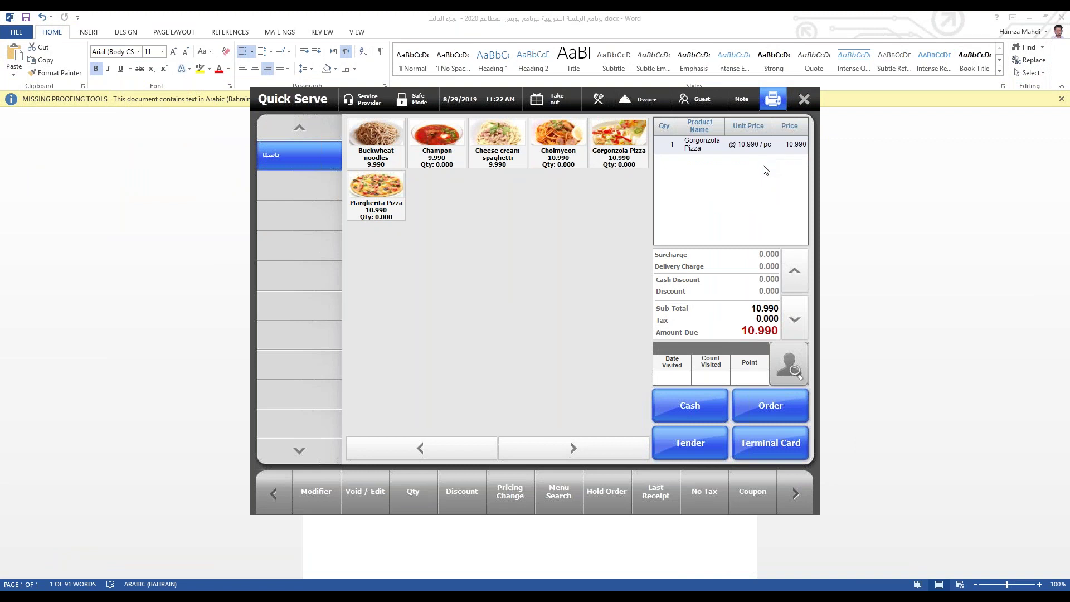
# Step: Charge the 10.990 pizza order to the member's house account via customer search
pyautogui.click(694, 447)
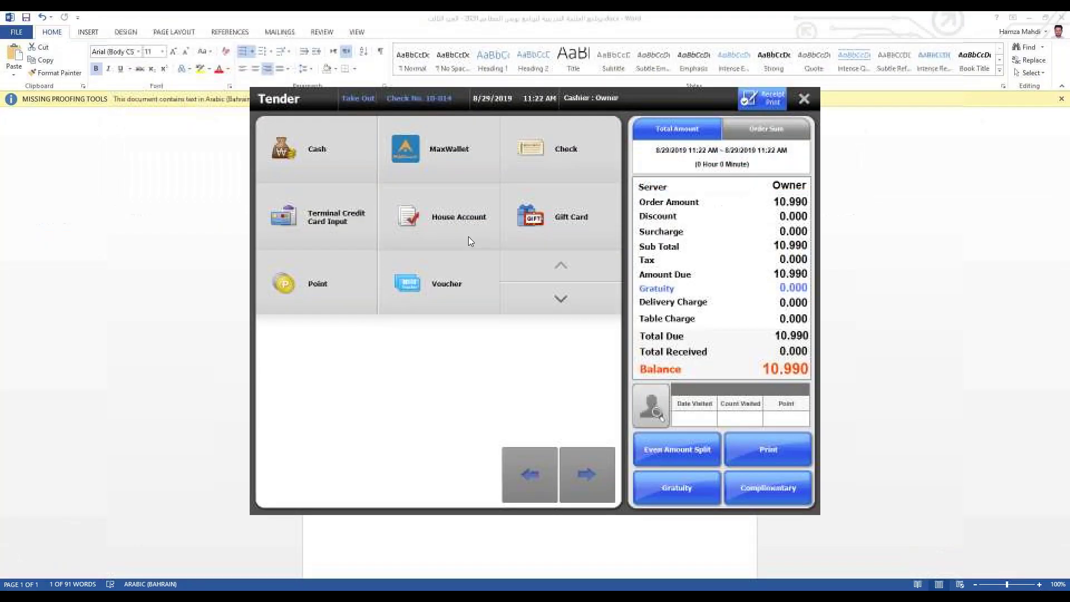
pyautogui.click(468, 237)
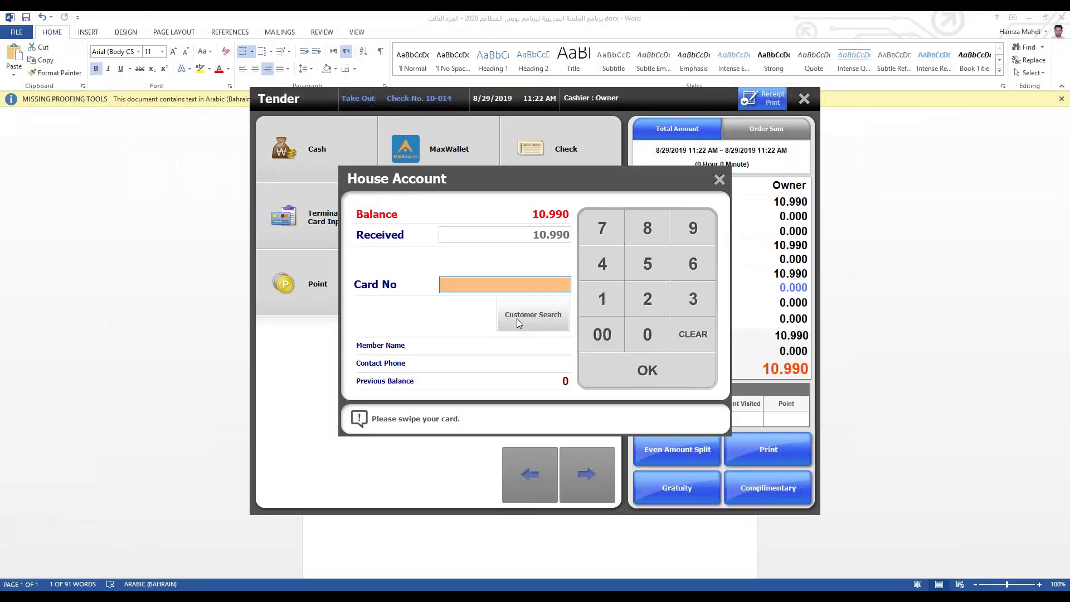
pyautogui.click(528, 327)
pyautogui.click(784, 144)
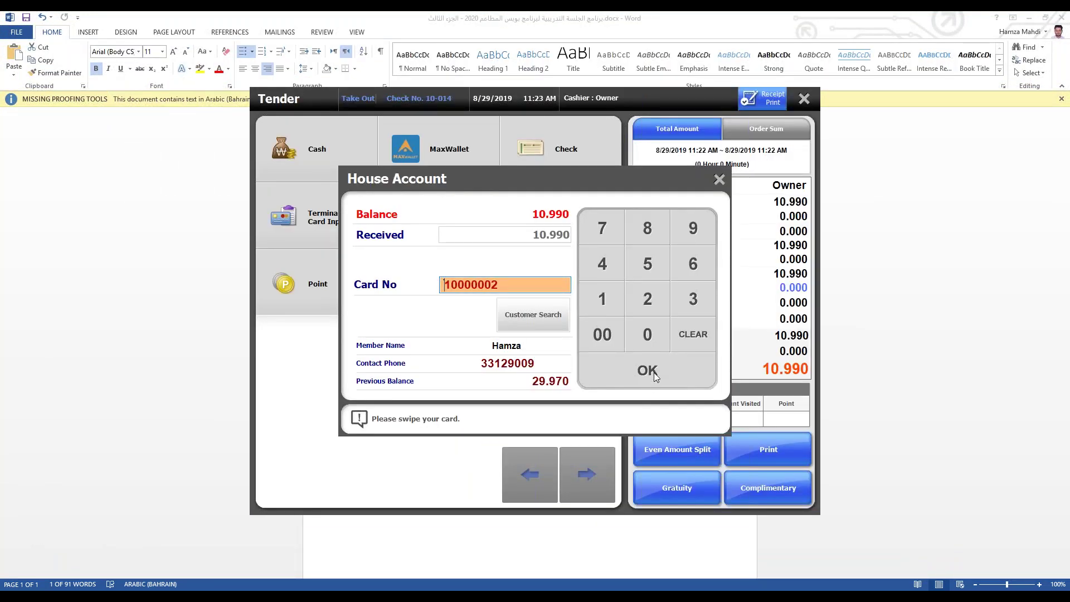
pyautogui.click(654, 373)
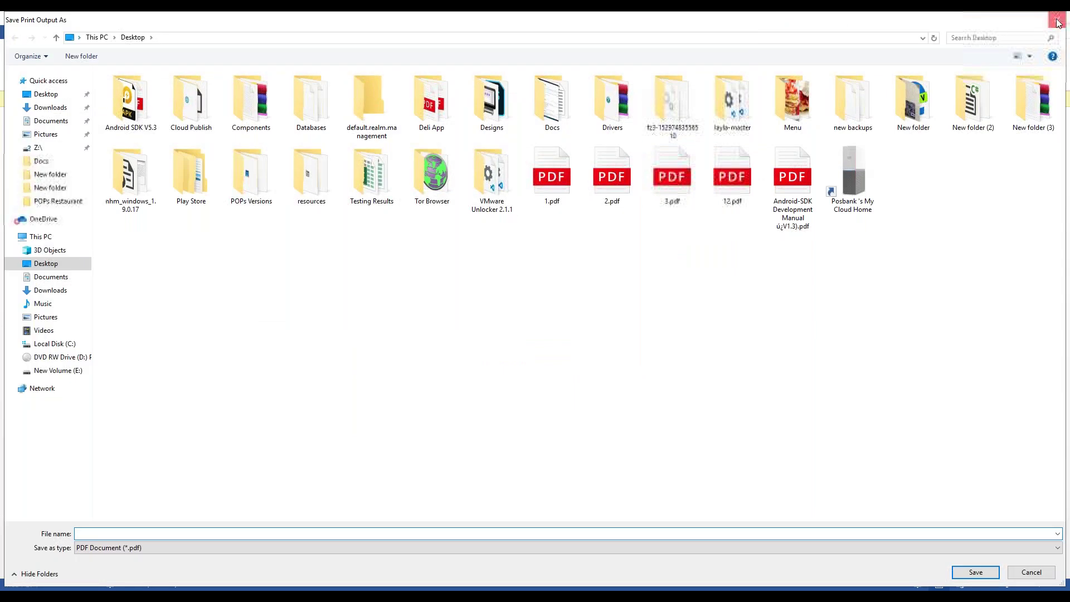
# Step: Skip saving the receipt and open House Account Tender under Back Office Customer
pyautogui.click(1057, 22)
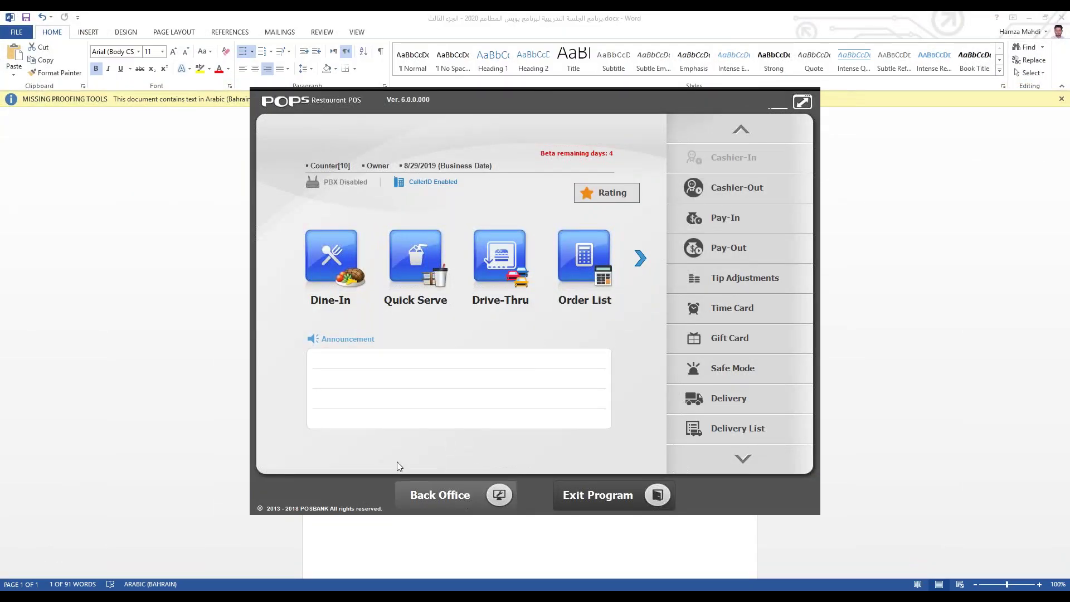
pyautogui.click(410, 493)
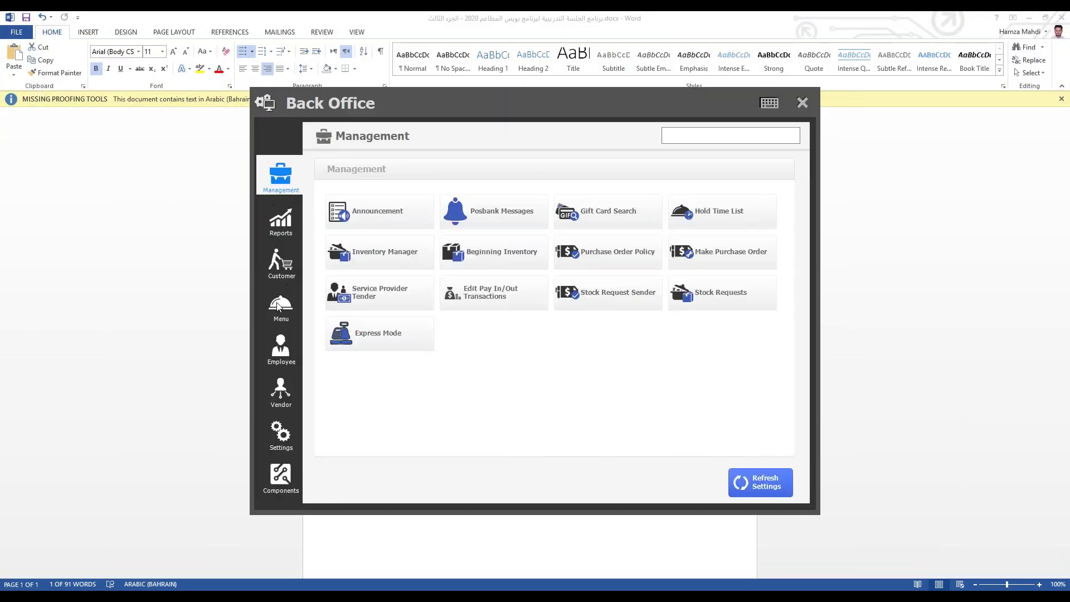
pyautogui.click(285, 273)
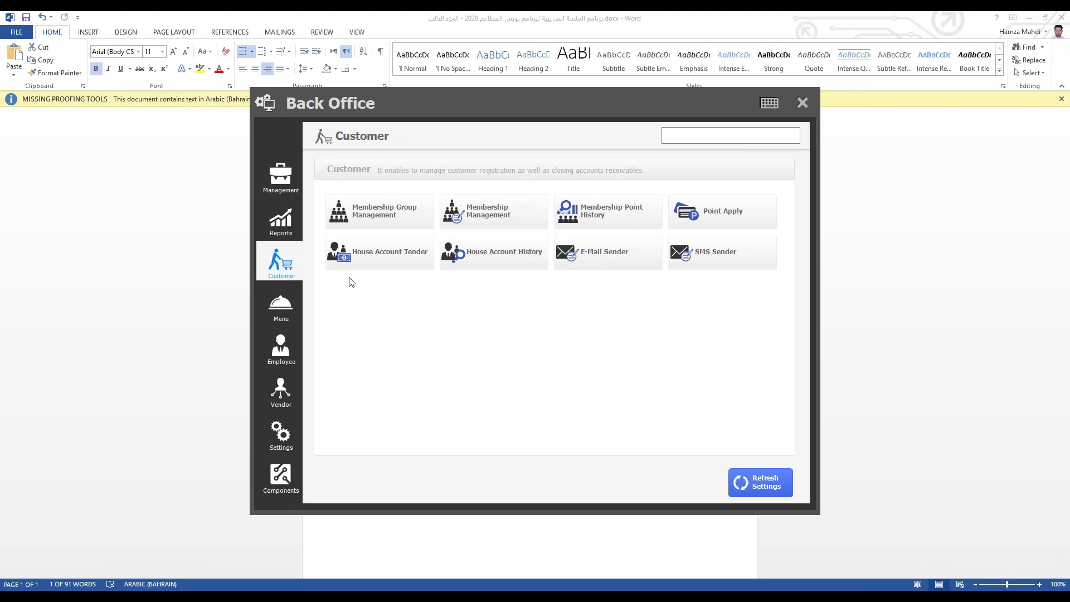
pyautogui.click(393, 260)
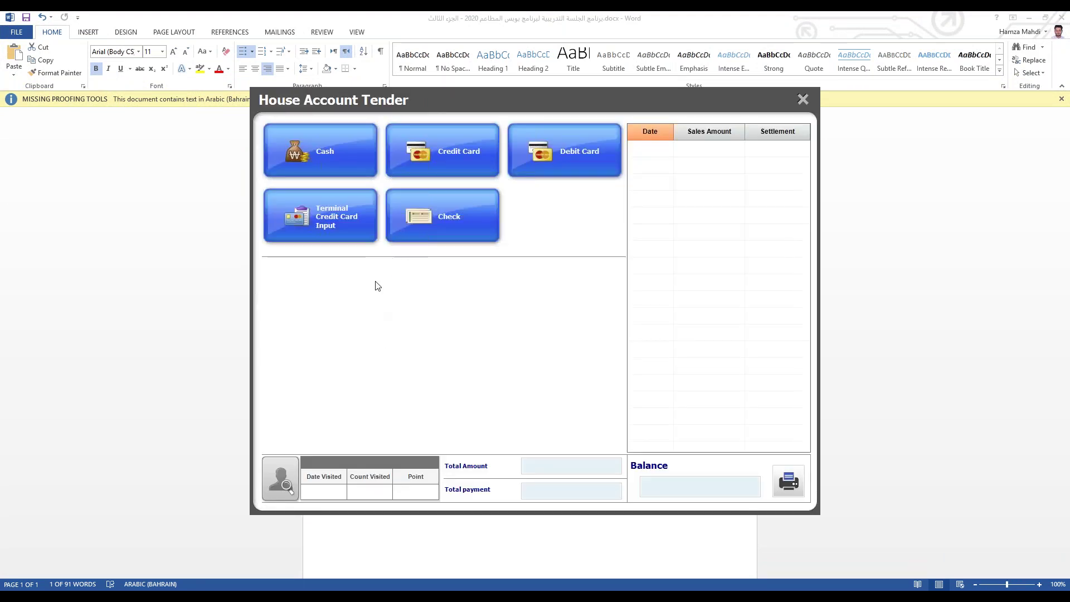
# Step: Load the member's 40.960 unpaid balance and start printing the account statement
pyautogui.click(285, 489)
pyautogui.click(446, 168)
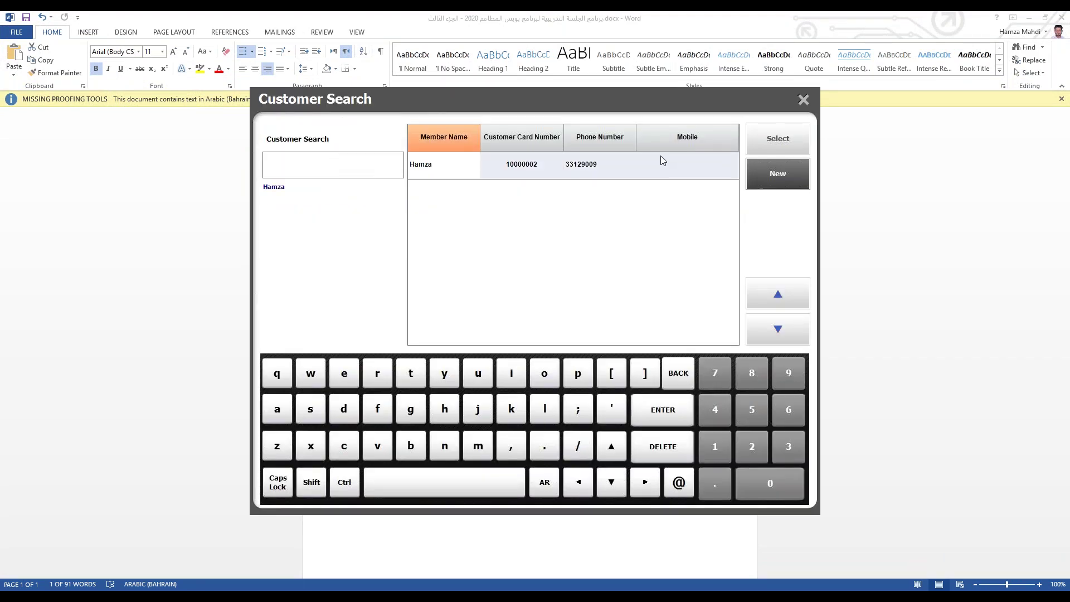
pyautogui.click(772, 140)
pyautogui.click(508, 400)
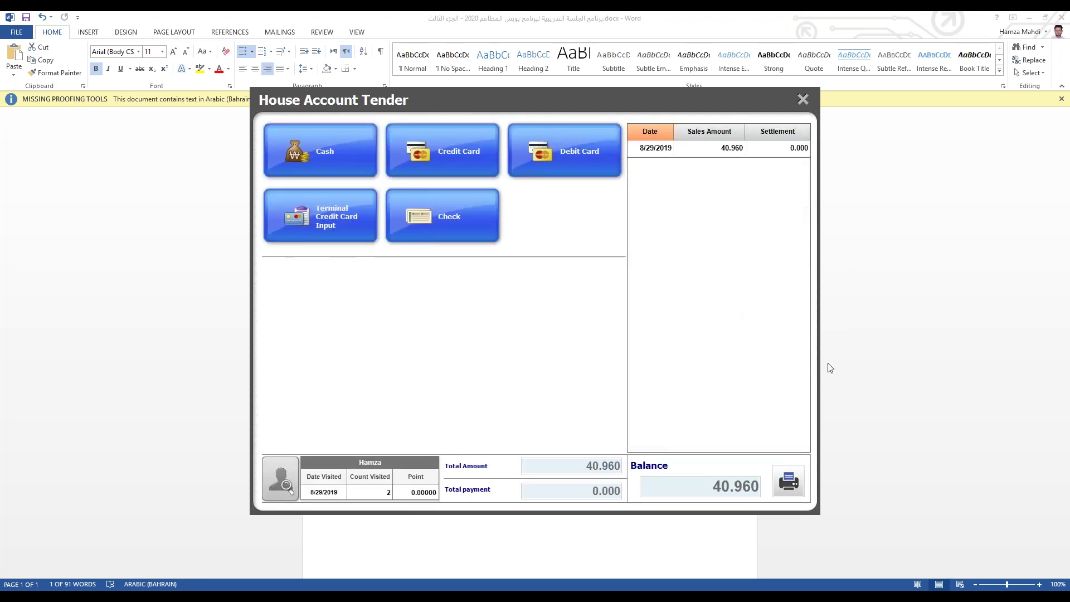
pyautogui.click(792, 482)
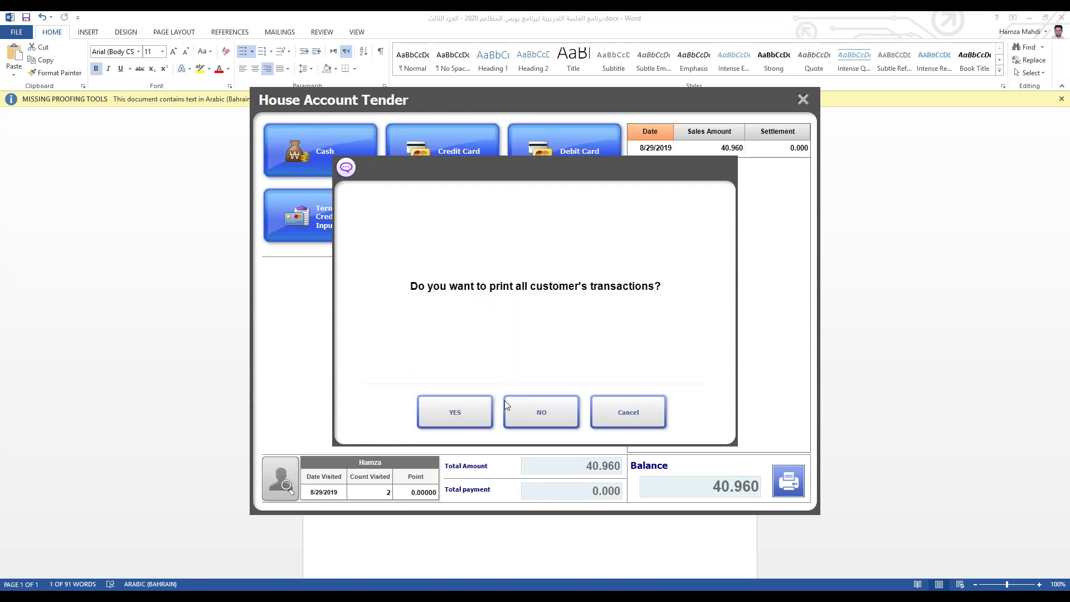
# Step: Print all unsettled transactions to the desktop as 1.pdf, replacing the existing file
pyautogui.click(543, 541)
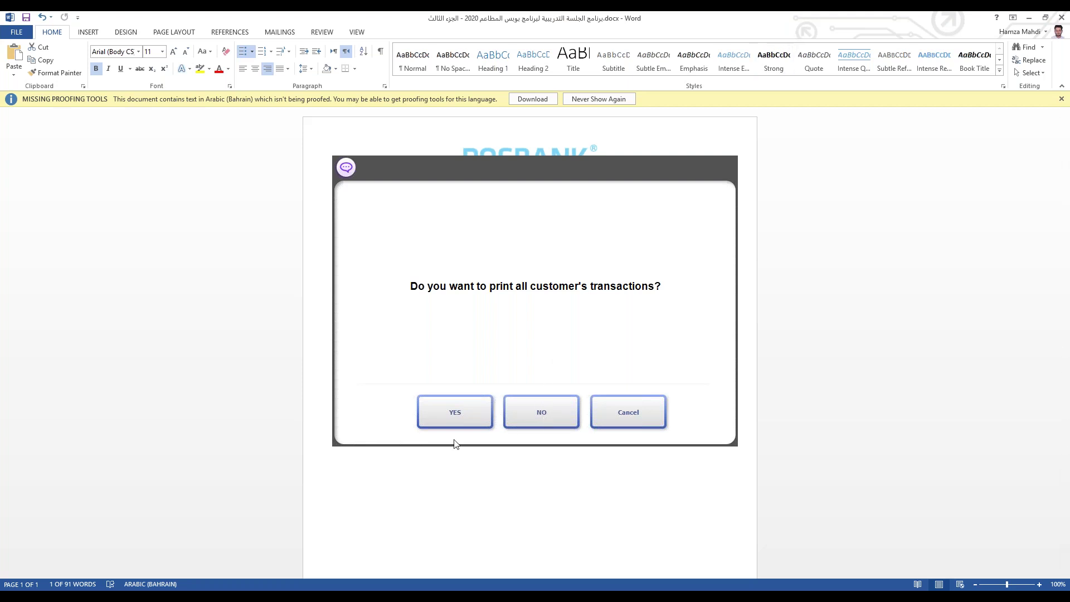
pyautogui.click(460, 407)
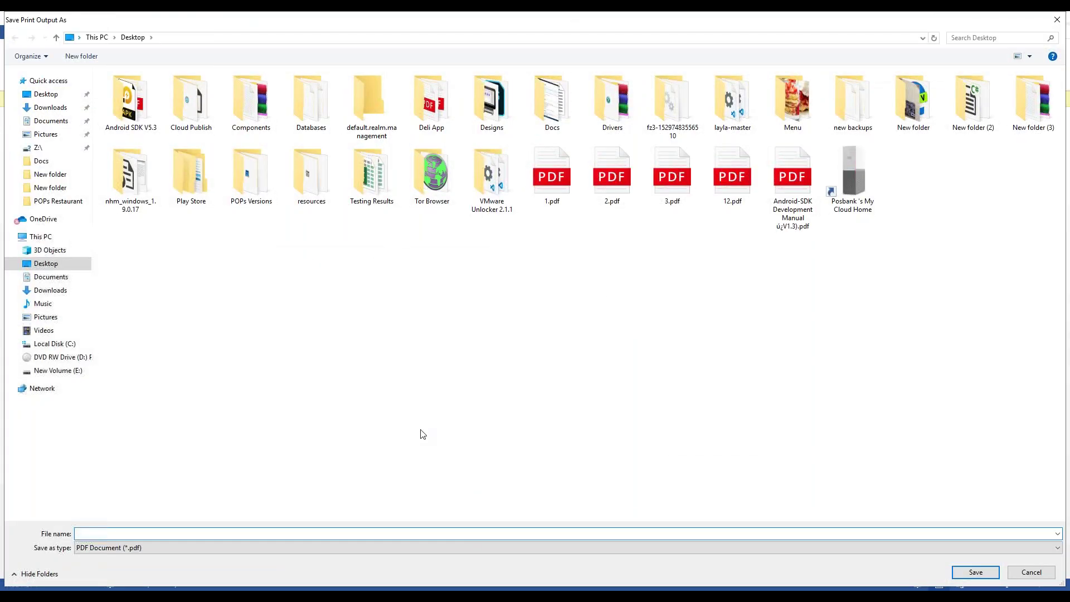
pyautogui.write('1')
pyautogui.press('Return')
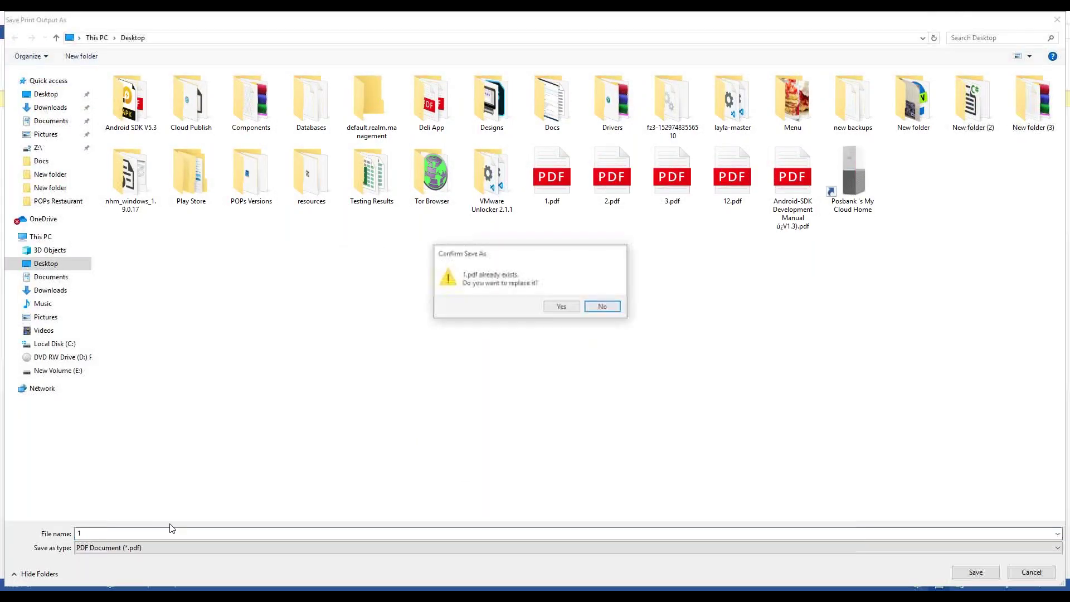
pyautogui.click(556, 309)
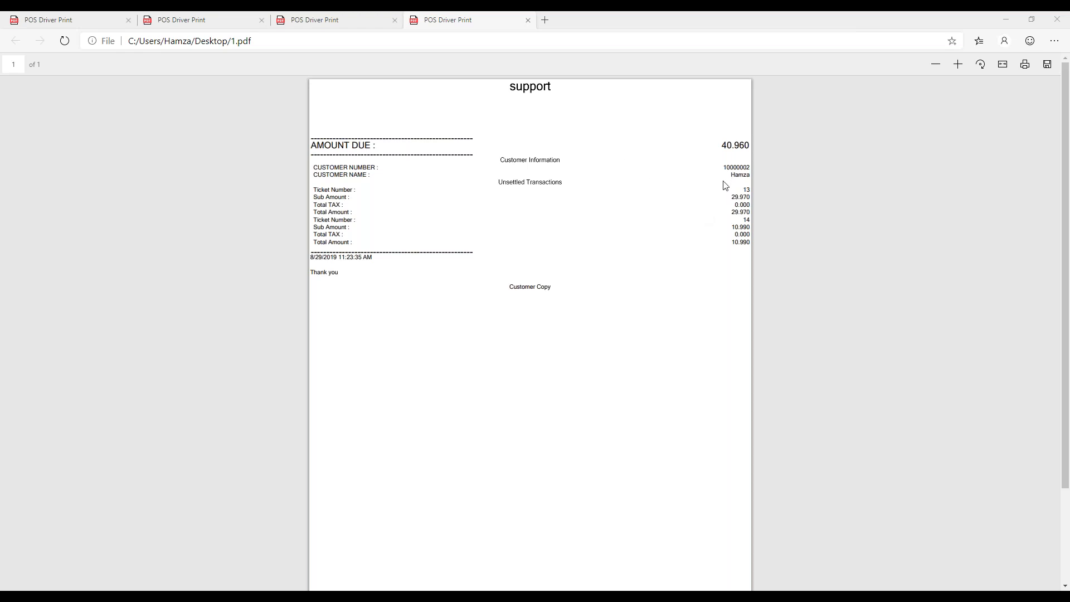
# Step: Inspect the customer lines and ticket 13 and 14 amounts (40.960 due) in 1.pdf
pyautogui.moveTo(734, 167); pyautogui.dragTo(478, 151)
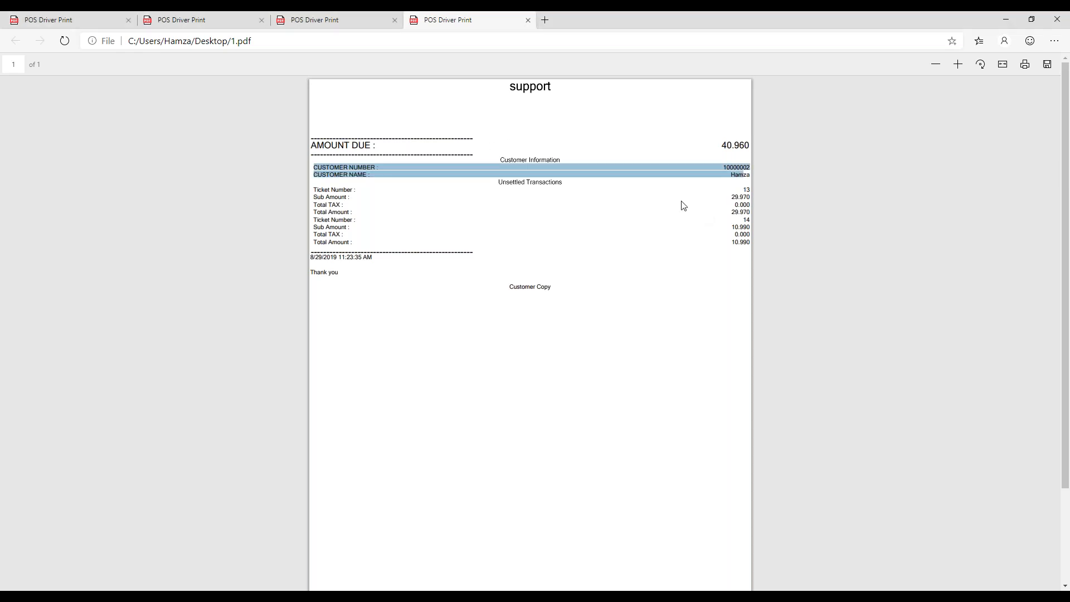
pyautogui.click(725, 200)
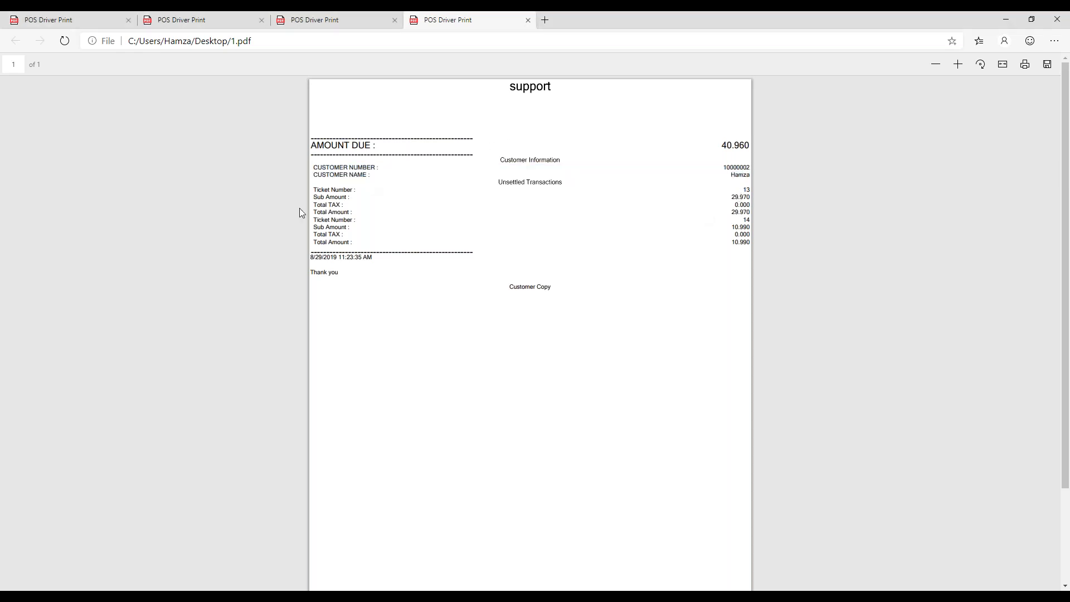
pyautogui.moveTo(744, 190); pyautogui.dragTo(672, 215)
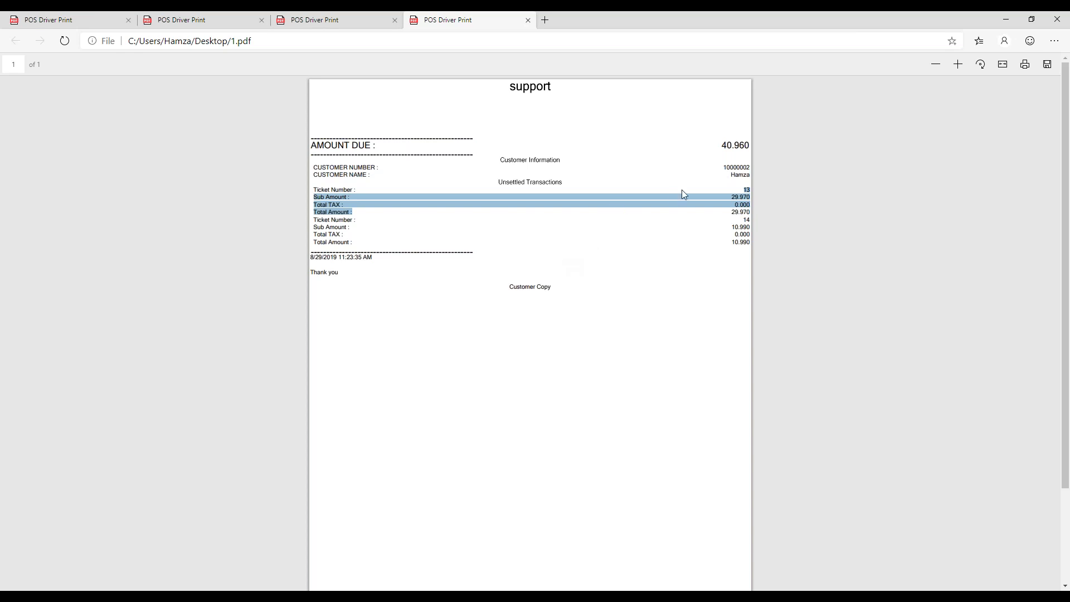
pyautogui.click(706, 248)
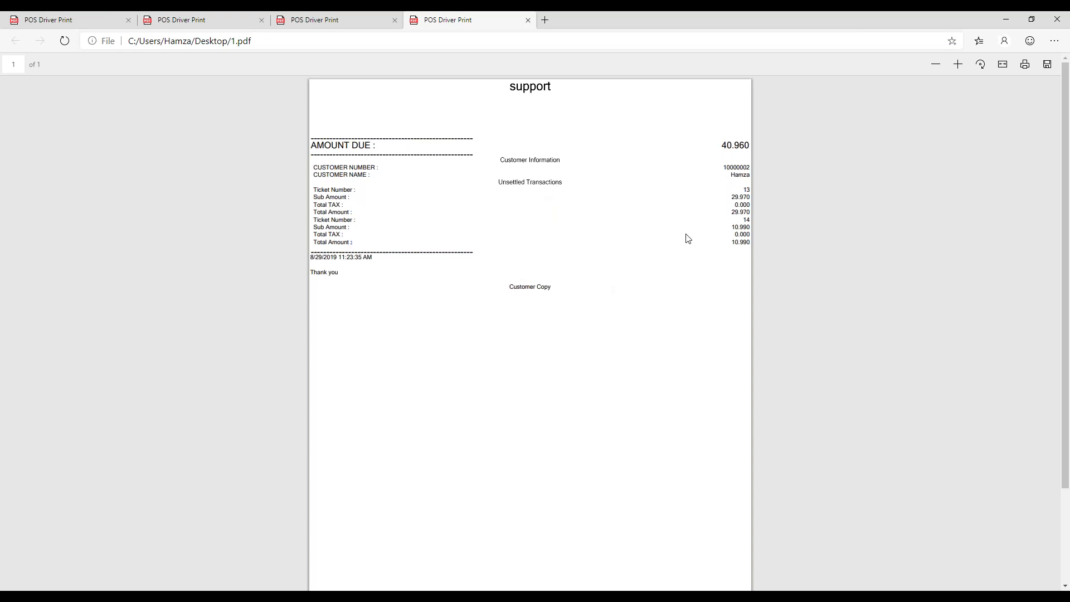
# Step: Close Edge and print the full statement again as 2.pdf, replacing the old file
pyautogui.click(1057, 19)
pyautogui.click(791, 490)
pyautogui.click(455, 411)
pyautogui.write('2')
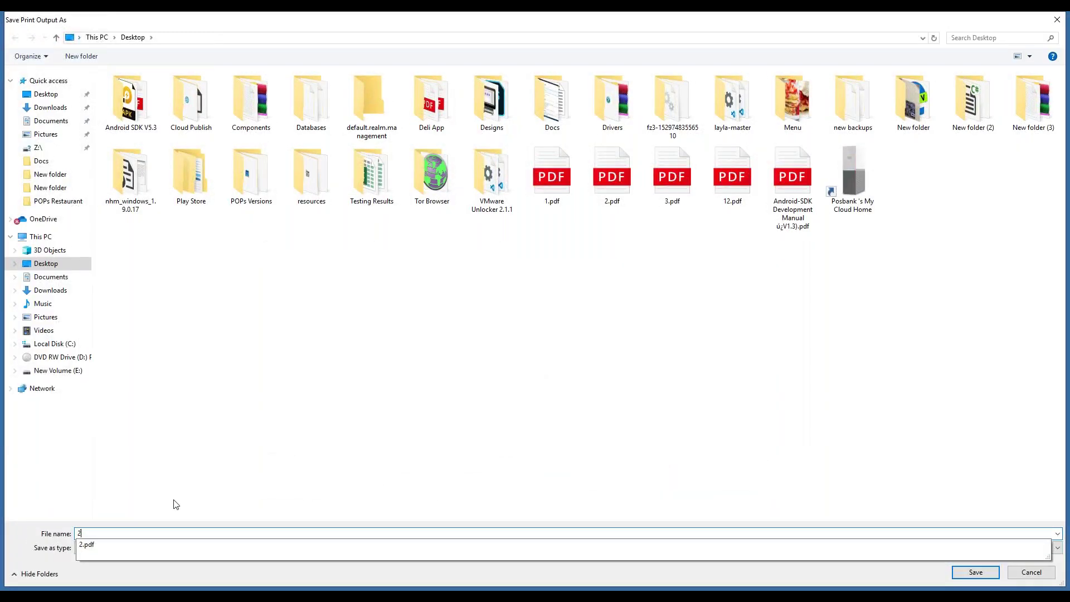
pyautogui.press('Return')
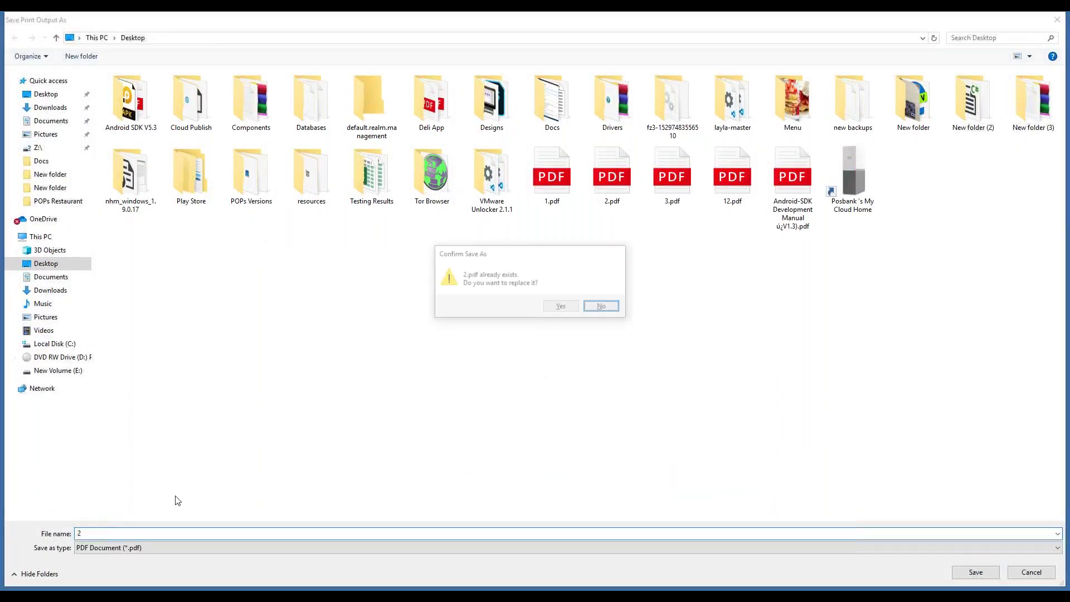
pyautogui.click(567, 306)
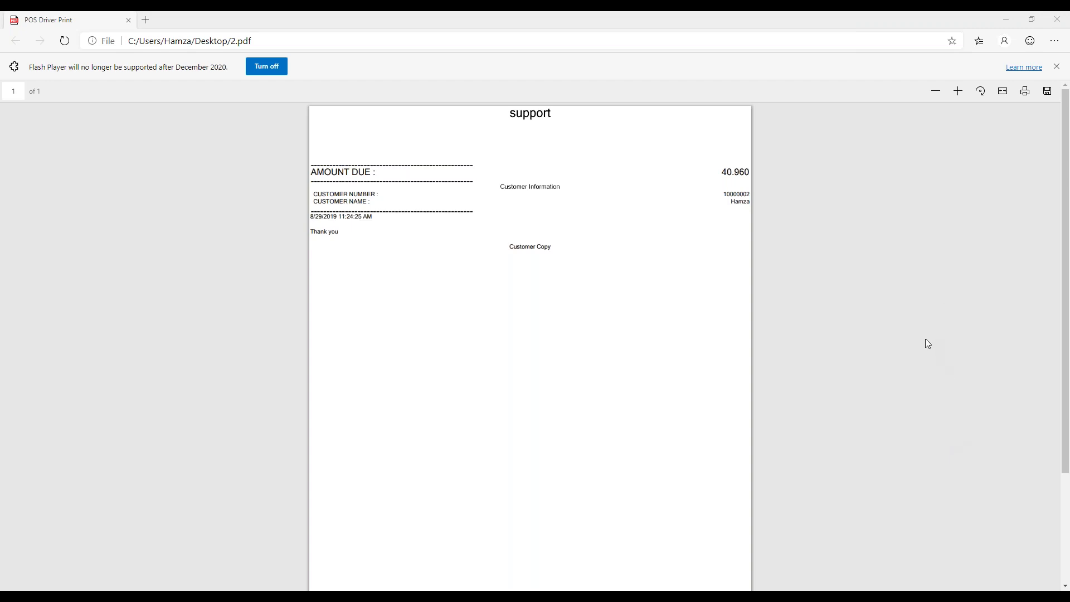
# Step: Close the 2.pdf viewer and the House Account Tender window
pyautogui.click(1051, 25)
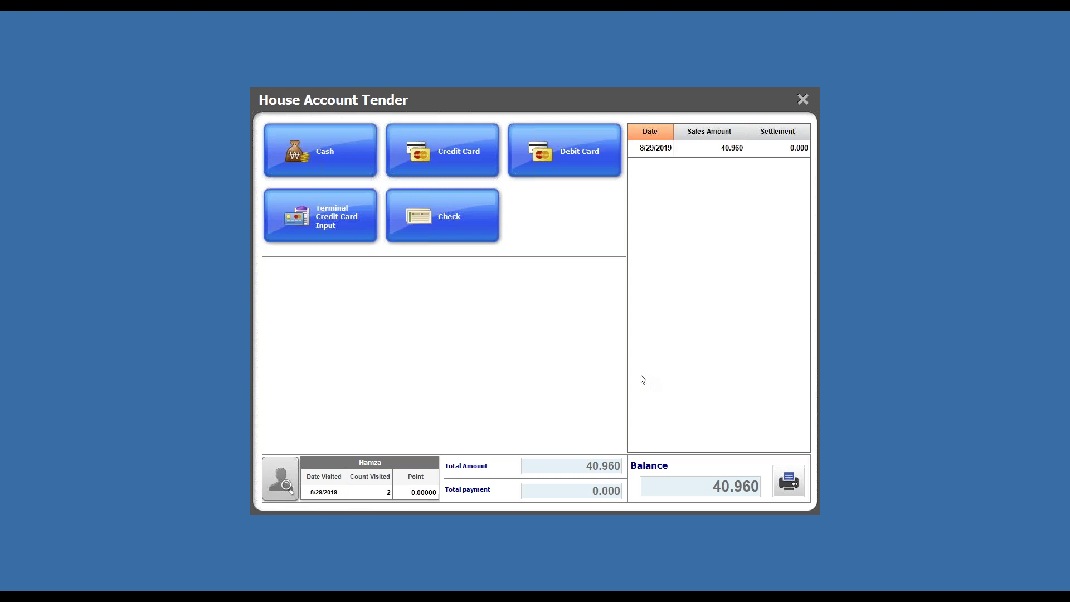
pyautogui.click(802, 100)
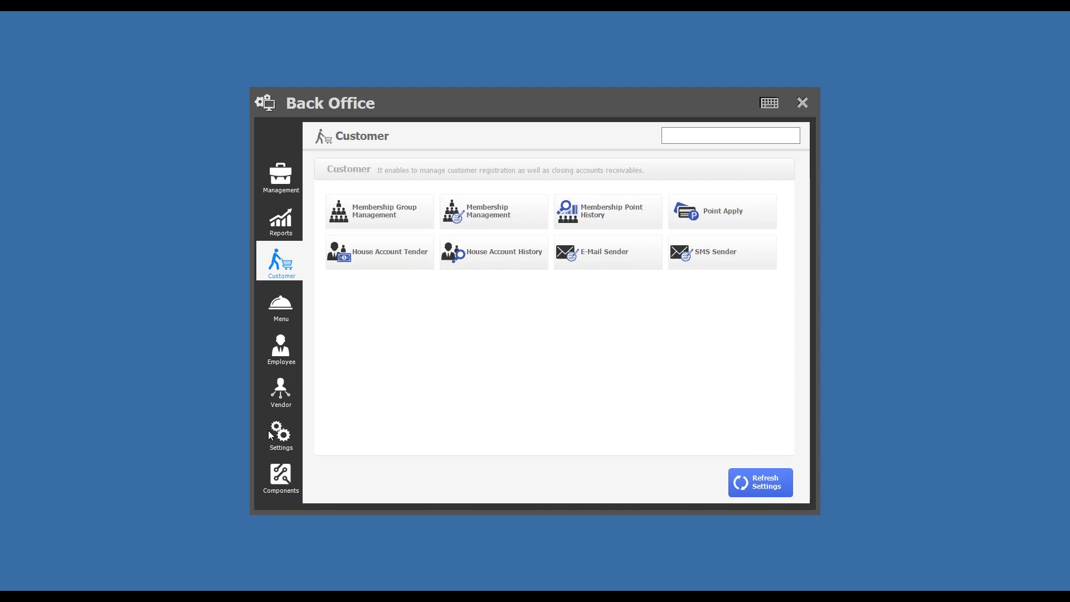
# Step: Open the VIP member's record for editing from Membership Management
pyautogui.click(285, 348)
pyautogui.click(286, 273)
pyautogui.click(493, 227)
pyautogui.click(496, 214)
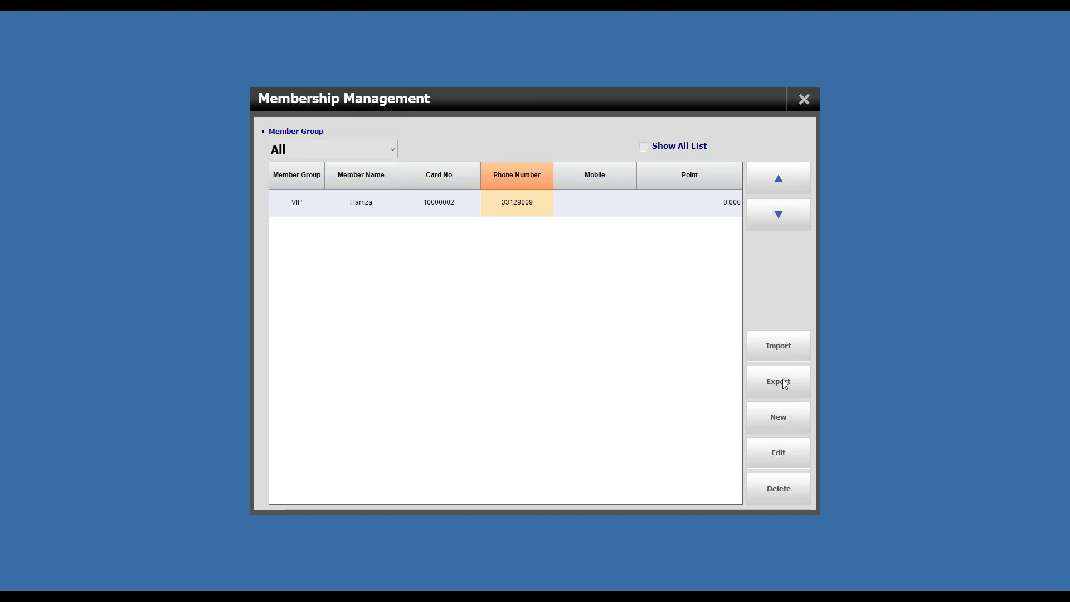
pyautogui.click(770, 457)
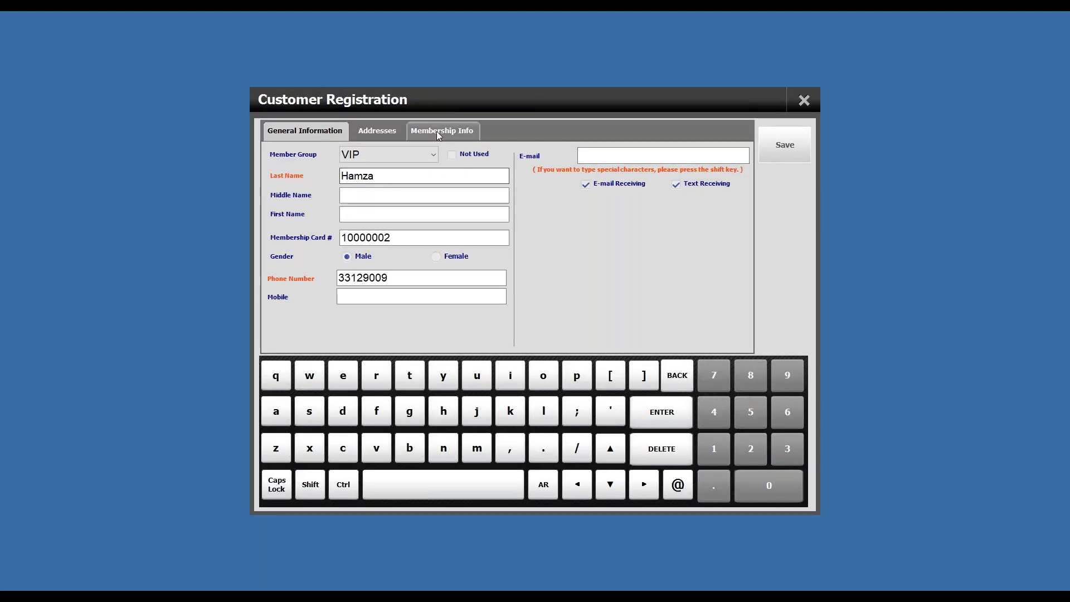
# Step: Raise the House Account Limit from 50.000 to 100.000 and save the record
pyautogui.click(439, 134)
pyautogui.click(428, 175)
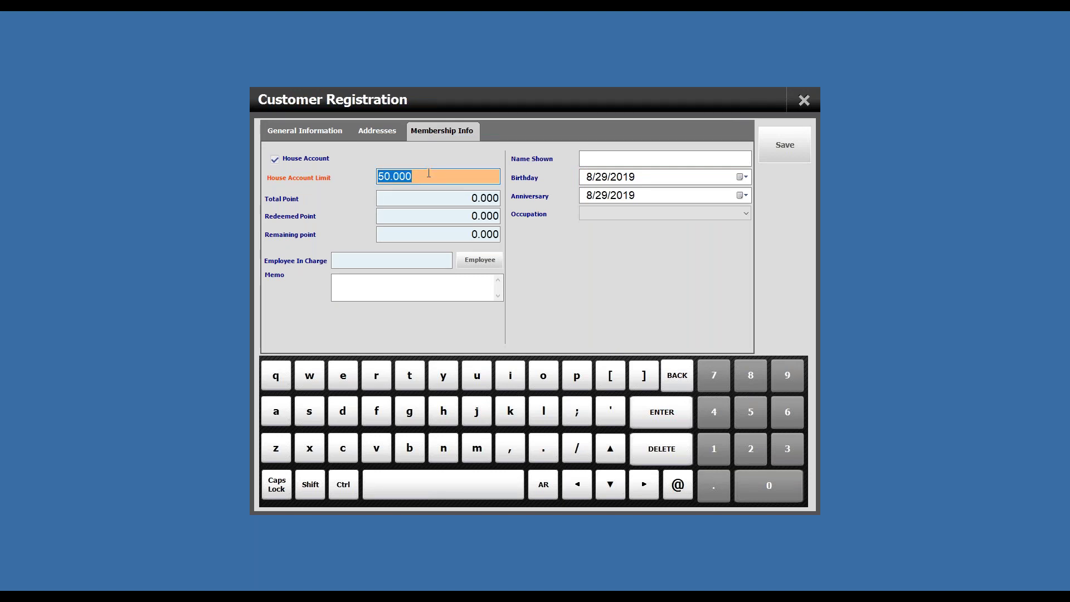
pyautogui.write('1000000')
pyautogui.press('BackSpace')
pyautogui.click(783, 154)
pyautogui.click(542, 413)
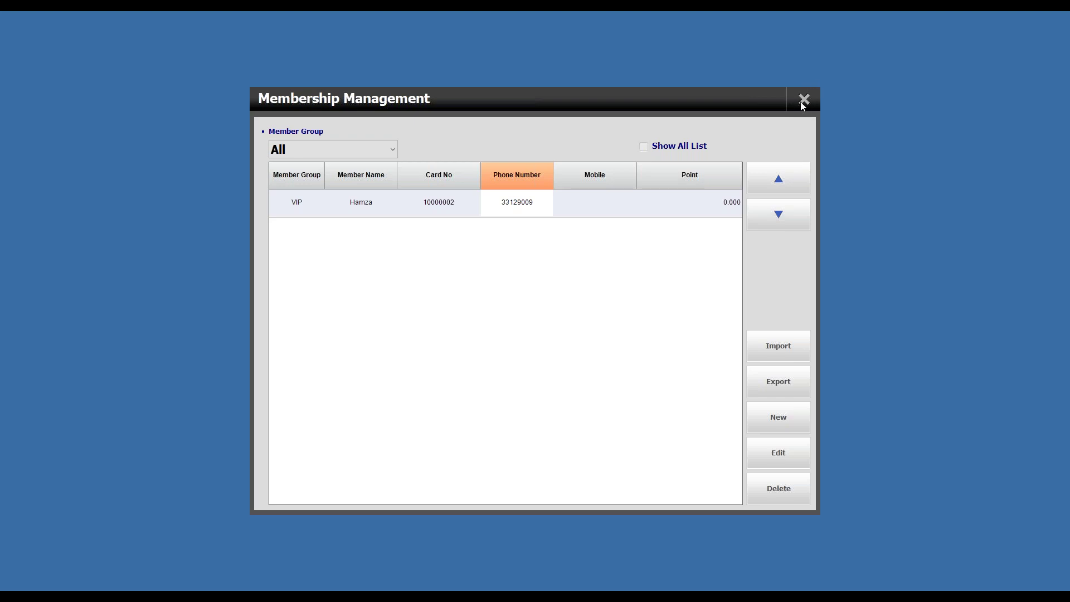
# Step: Close Membership Management and open House Account Tender, cancelling the print prompt
pyautogui.click(804, 100)
pyautogui.click(407, 261)
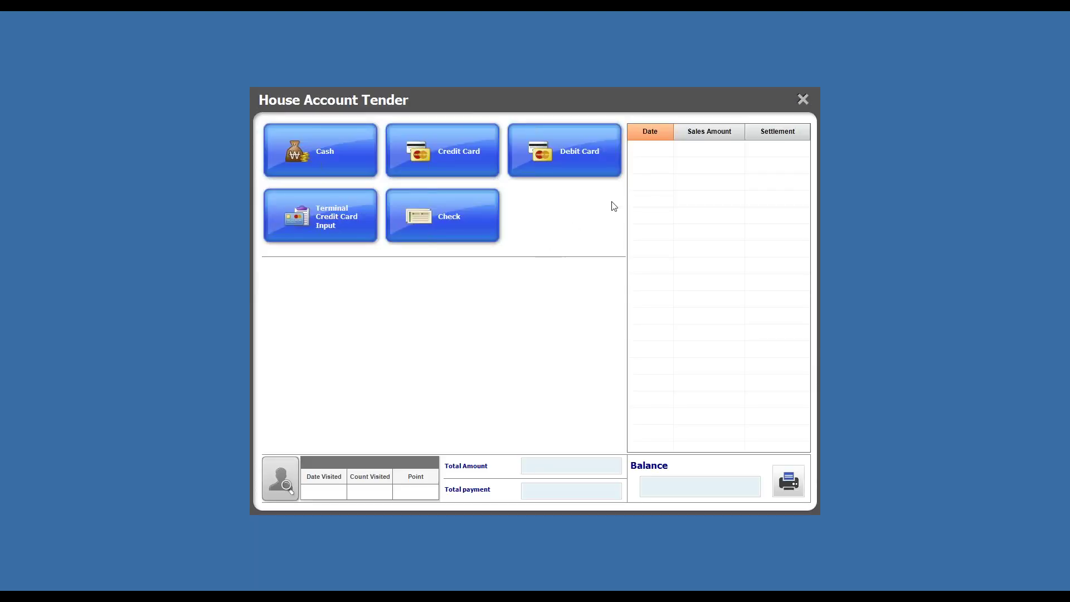
pyautogui.click(781, 477)
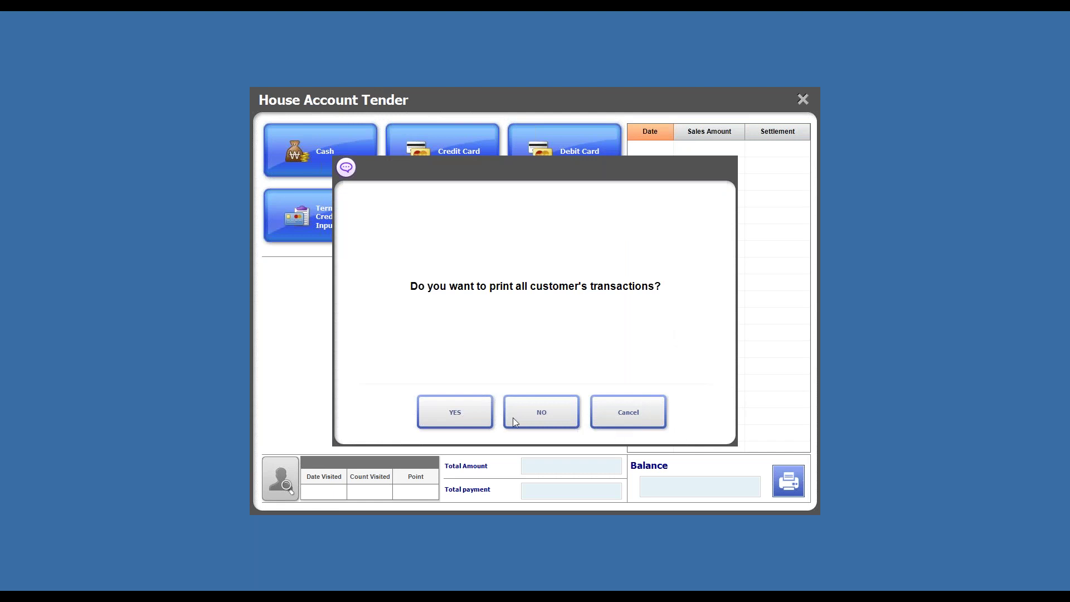
pyautogui.click(611, 426)
# Step: Load the member's account to see the 40.960 balance, then close the tender window
pyautogui.click(281, 478)
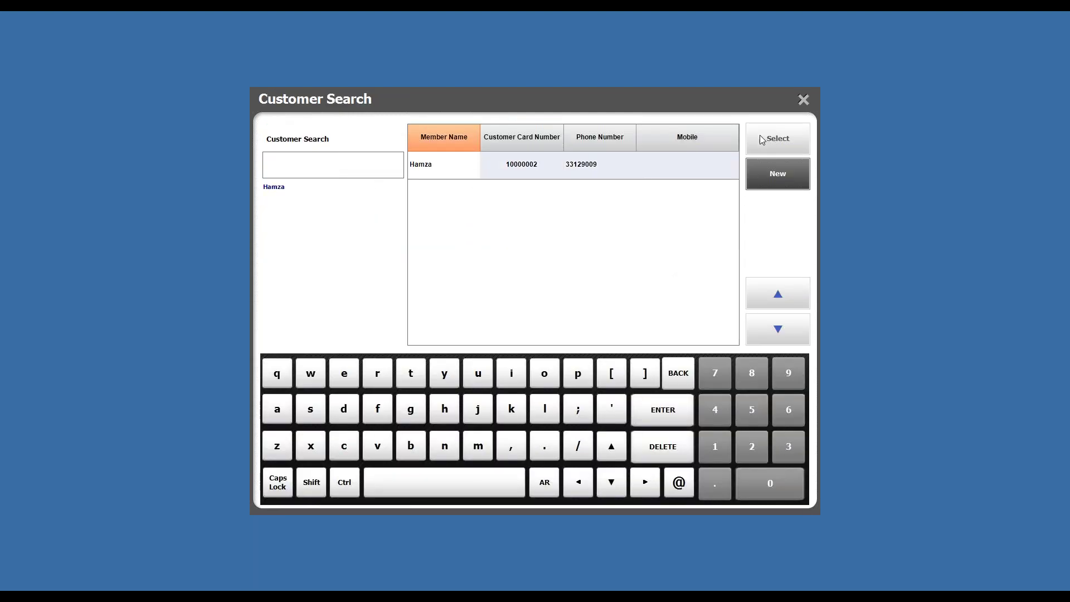
pyautogui.click(750, 137)
pyautogui.click(553, 413)
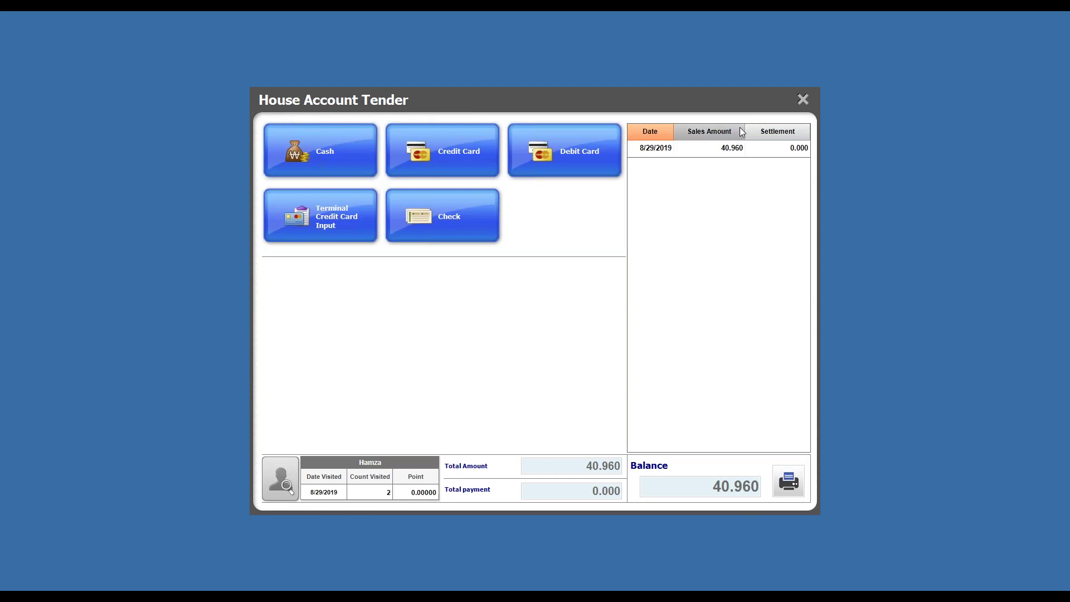
pyautogui.click(803, 102)
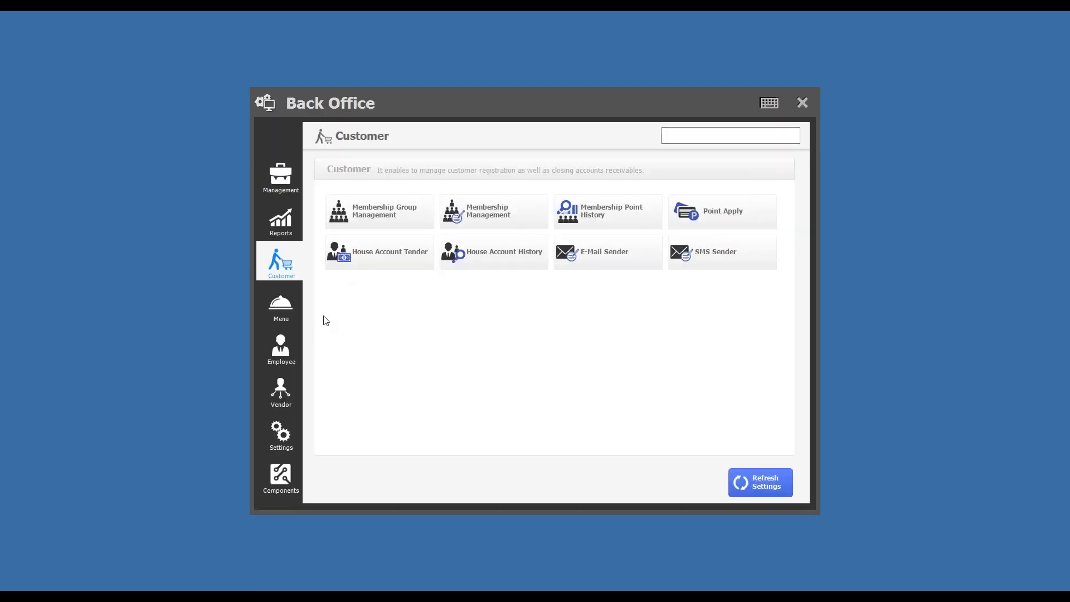
pyautogui.click(490, 256)
pyautogui.click(262, 204)
pyautogui.click(803, 100)
pyautogui.click(517, 259)
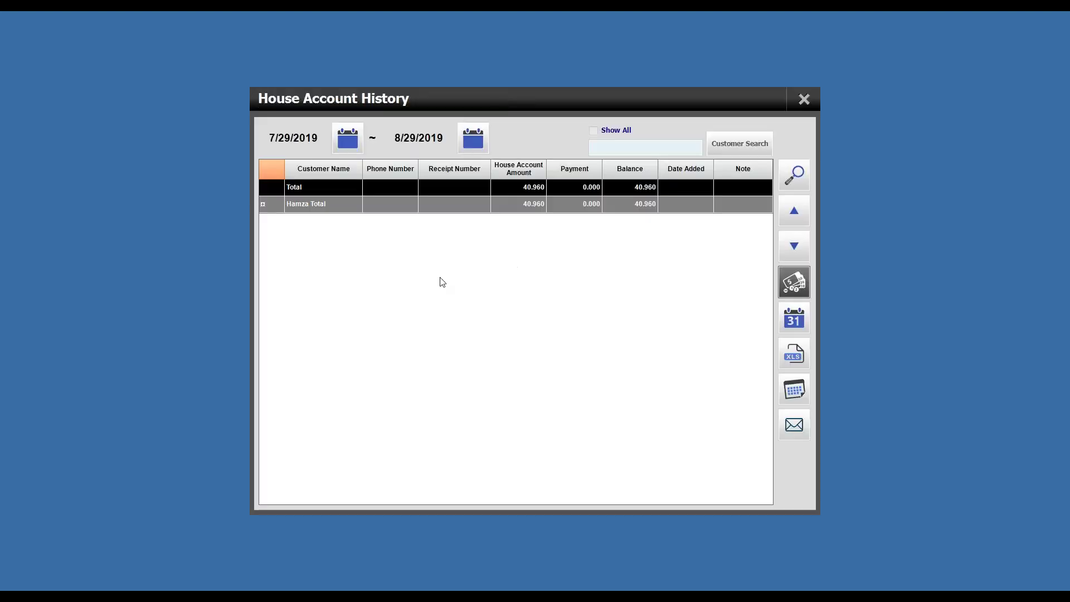
pyautogui.click(263, 205)
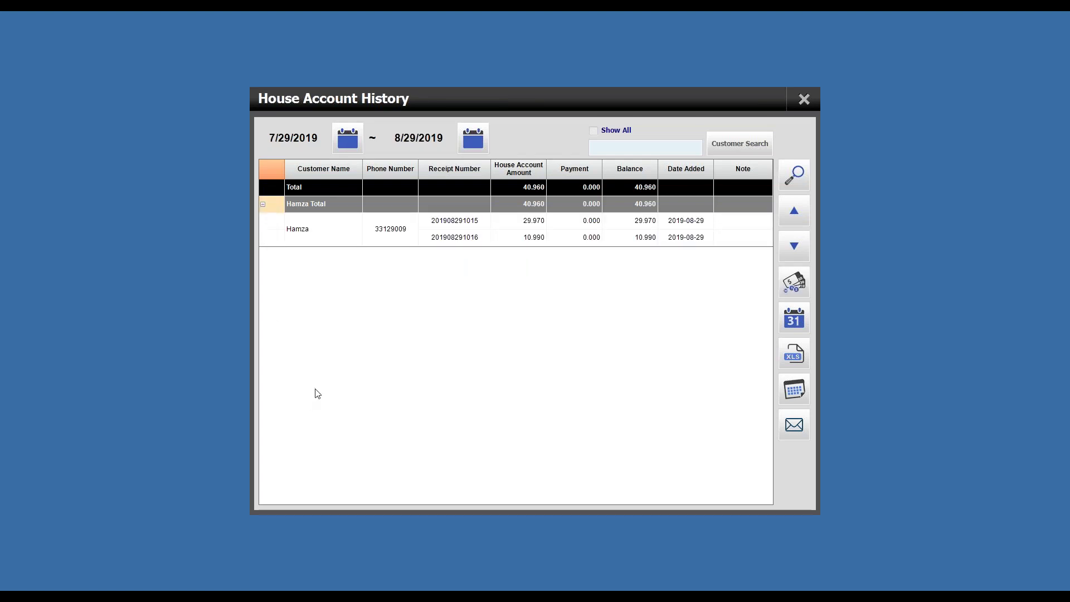
pyautogui.click(804, 100)
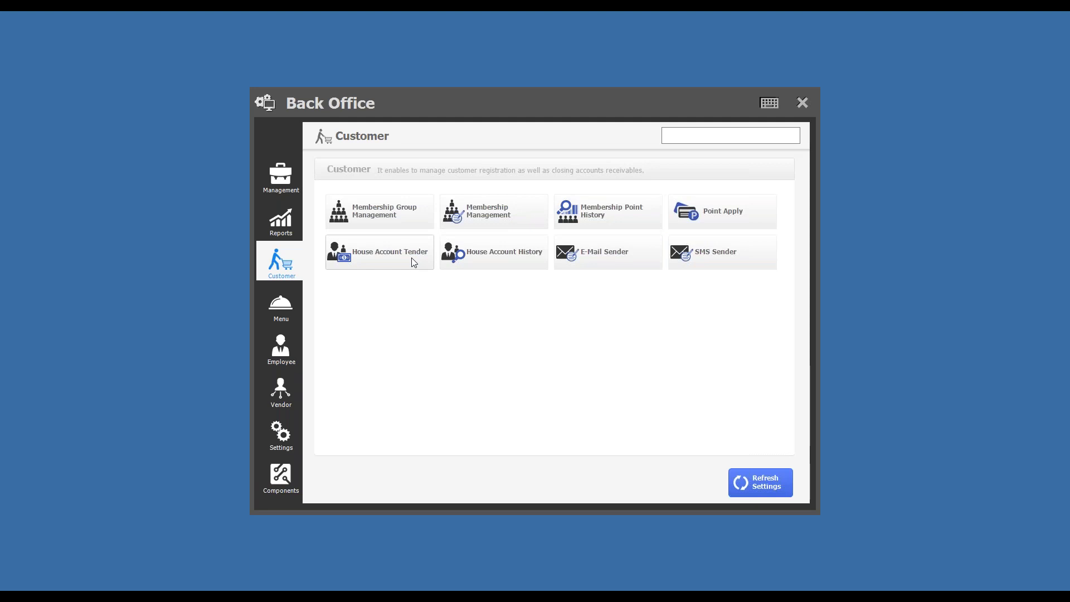
# Step: Browse the Menu, Employee and Vendor sections, briefly opening Vendor Payment, ending on Vendor
pyautogui.click(280, 312)
pyautogui.click(282, 401)
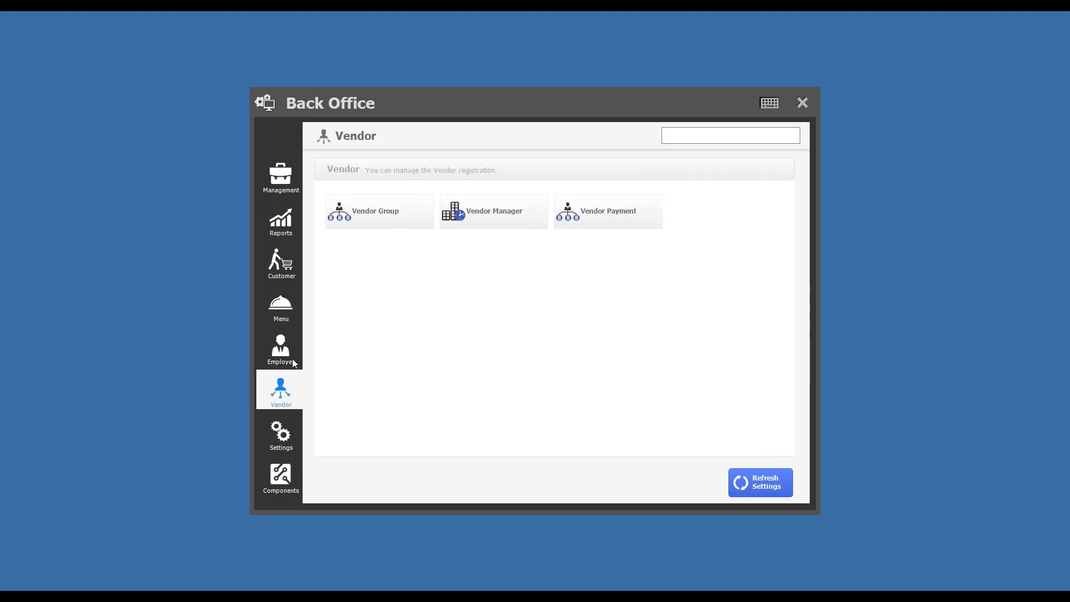
pyautogui.click(294, 363)
pyautogui.click(289, 389)
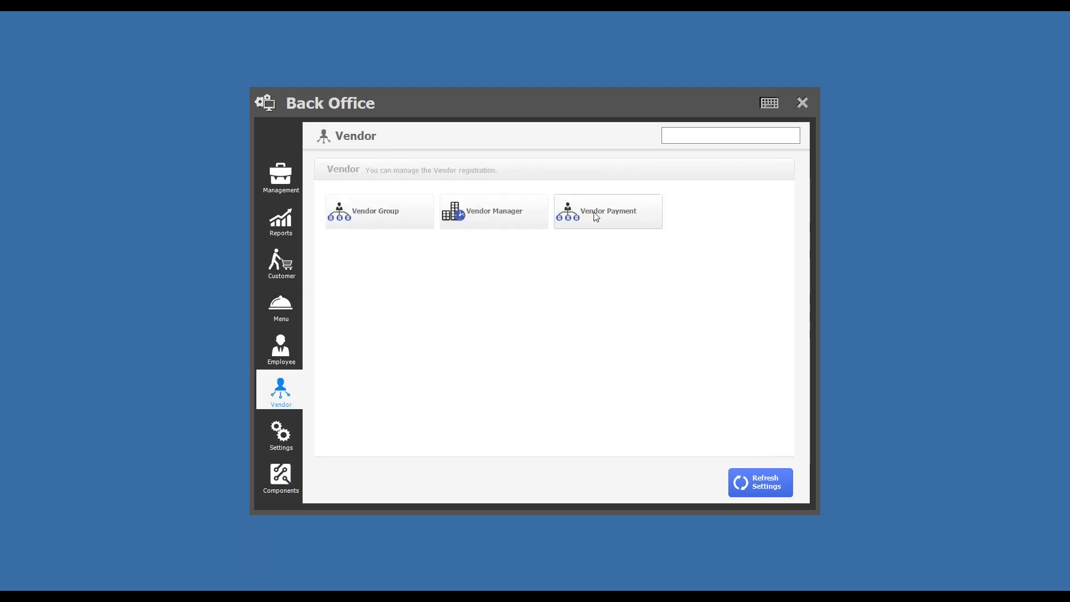
pyautogui.click(283, 356)
pyautogui.click(280, 312)
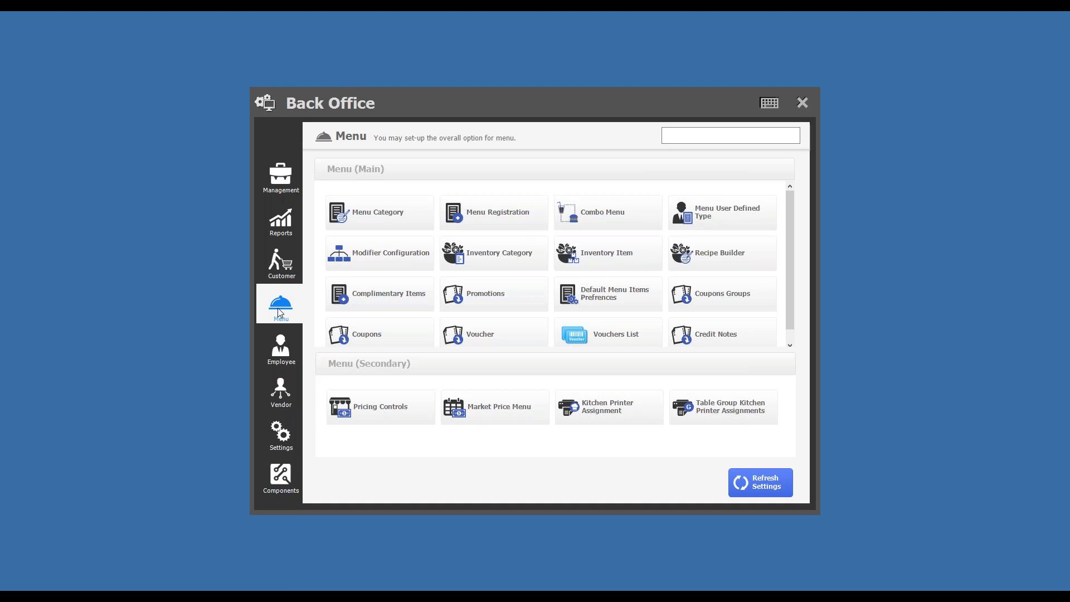
pyautogui.click(282, 390)
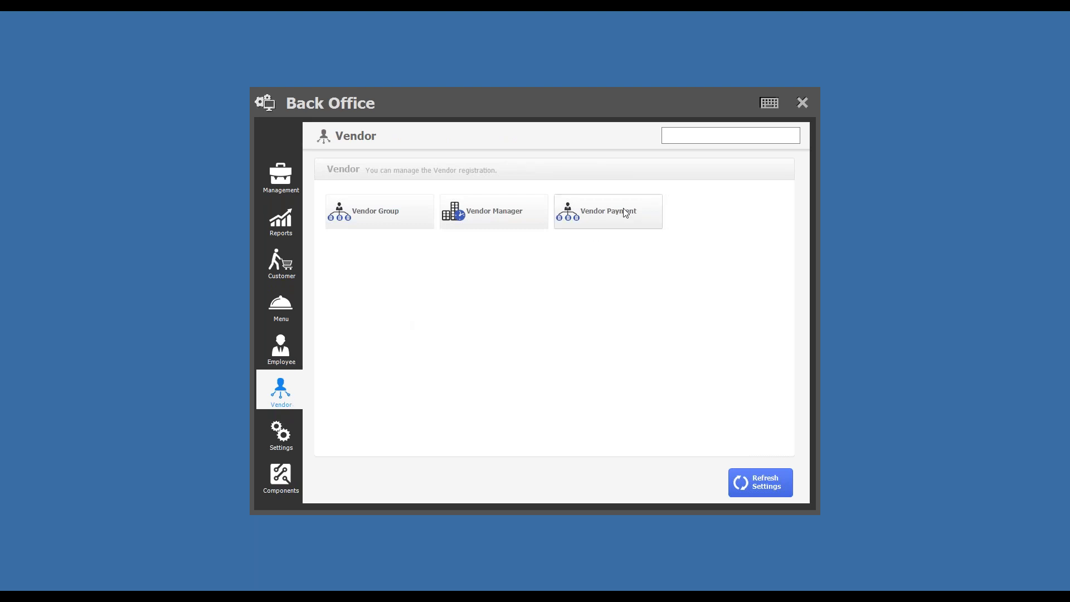
pyautogui.click(623, 224)
pyautogui.click(802, 106)
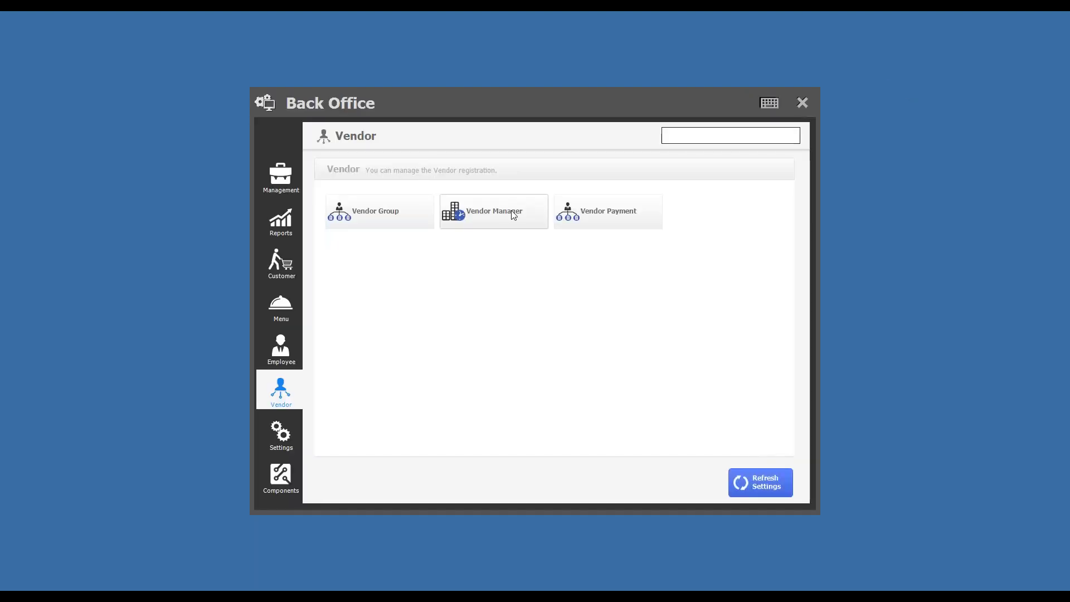
# Step: Choose the Vendor Group1 vendor in Vendor Payment, showing invoice 2321 with 790.000 unpaid
pyautogui.click(594, 225)
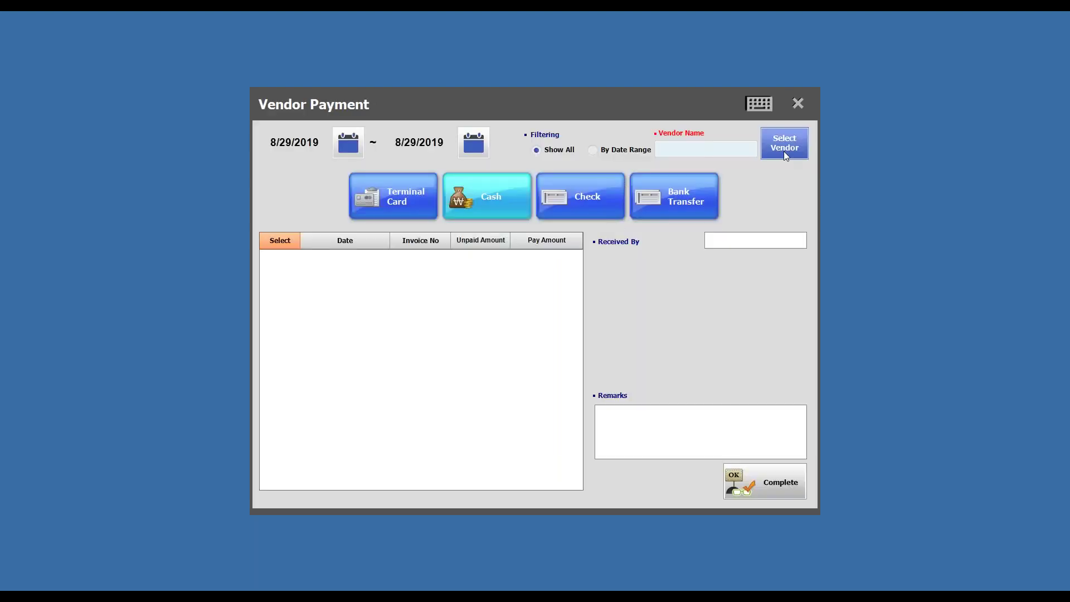
pyautogui.click(784, 151)
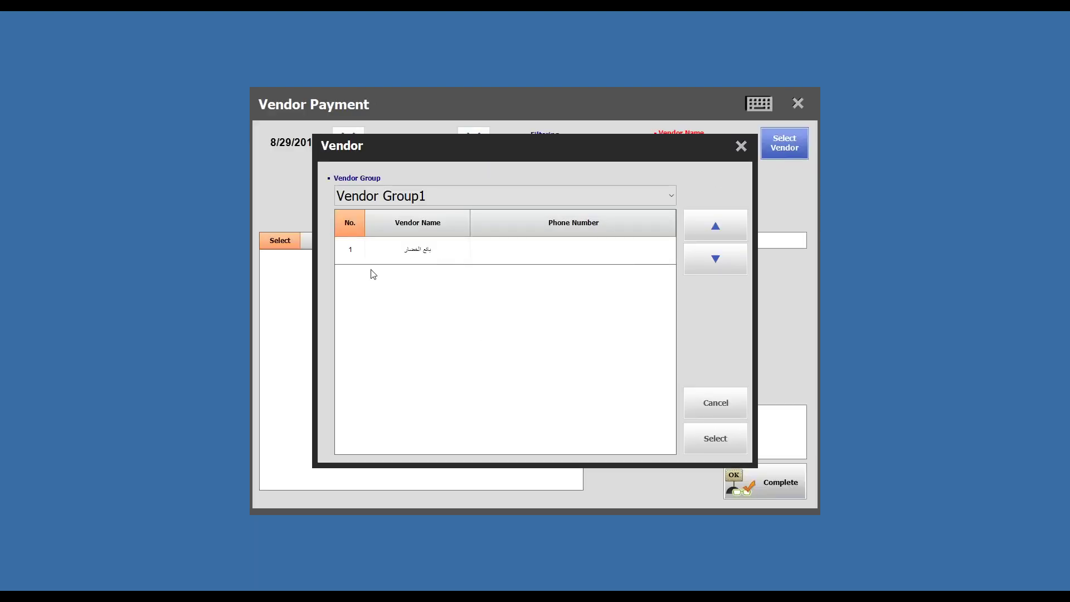
pyautogui.click(430, 256)
pyautogui.click(725, 438)
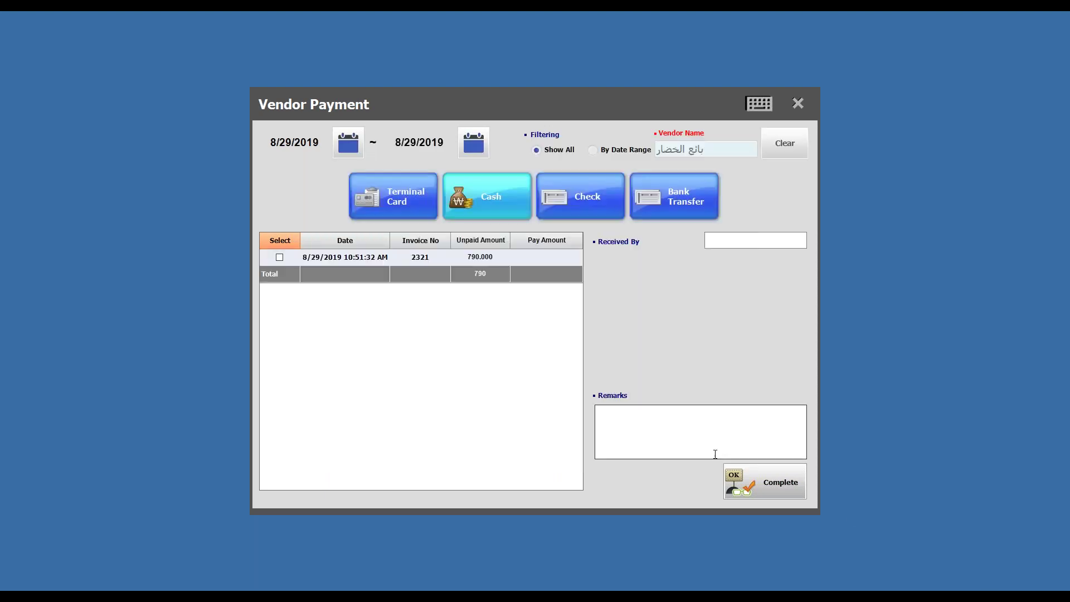
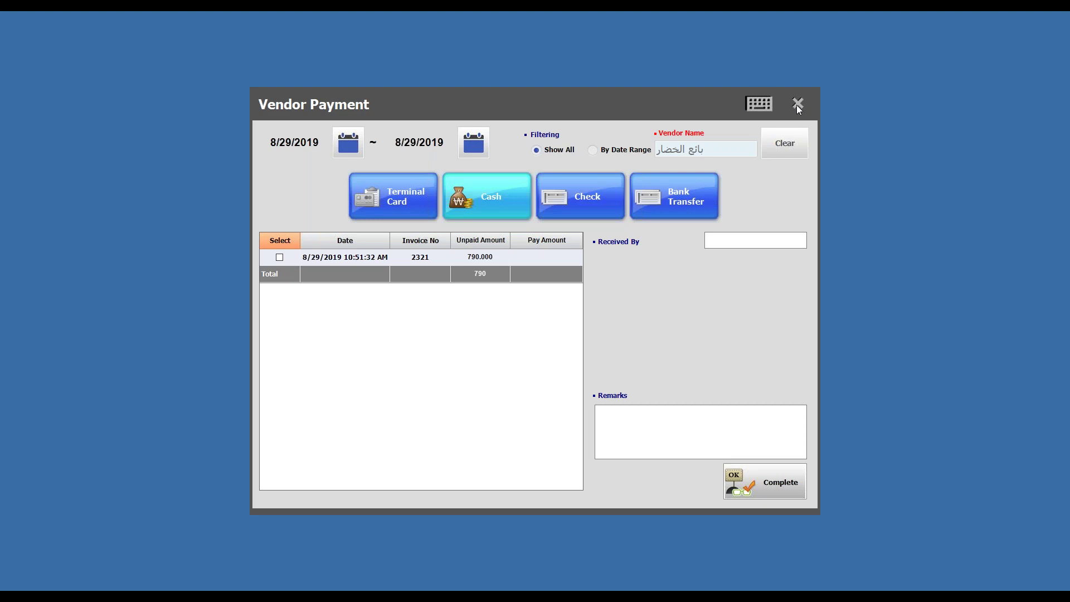
# Step: Close the Vendor Payment window and browse the Customer, Vendor, then Management tools
pyautogui.click(799, 104)
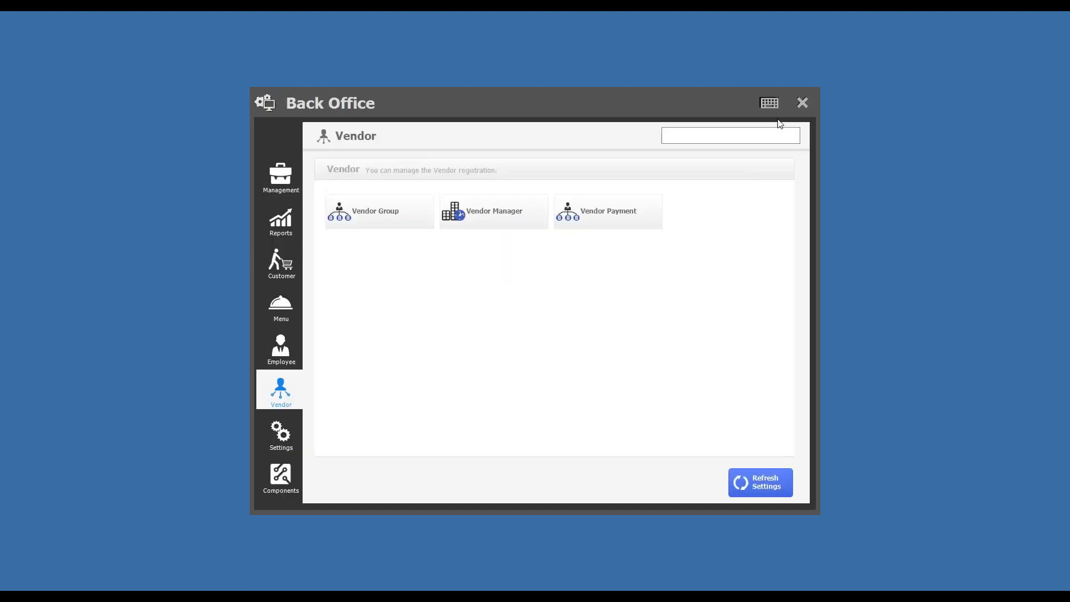
pyautogui.click(283, 276)
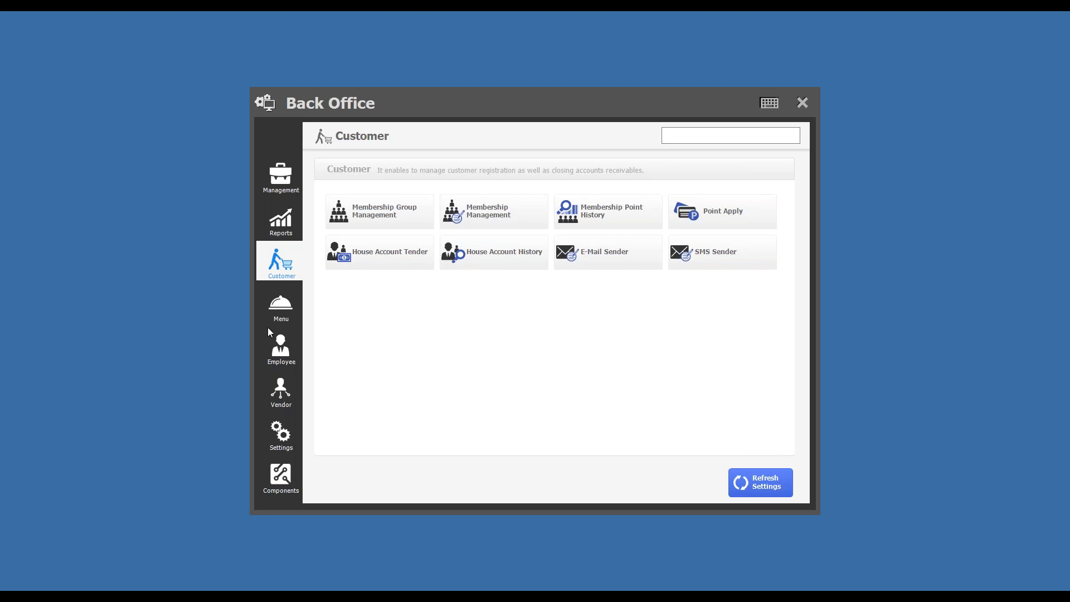
pyautogui.click(277, 401)
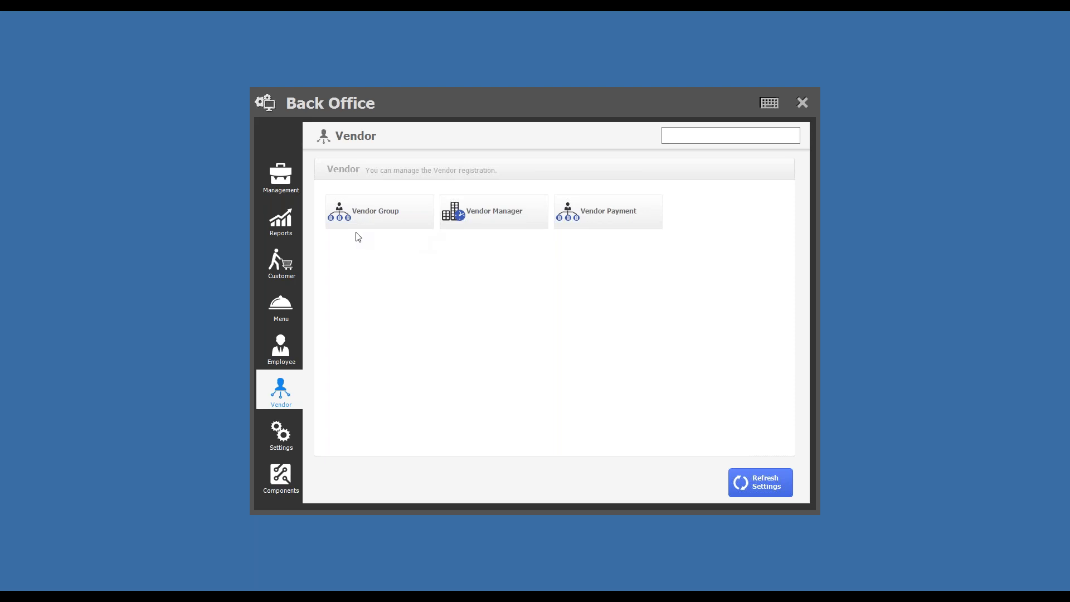
pyautogui.click(281, 177)
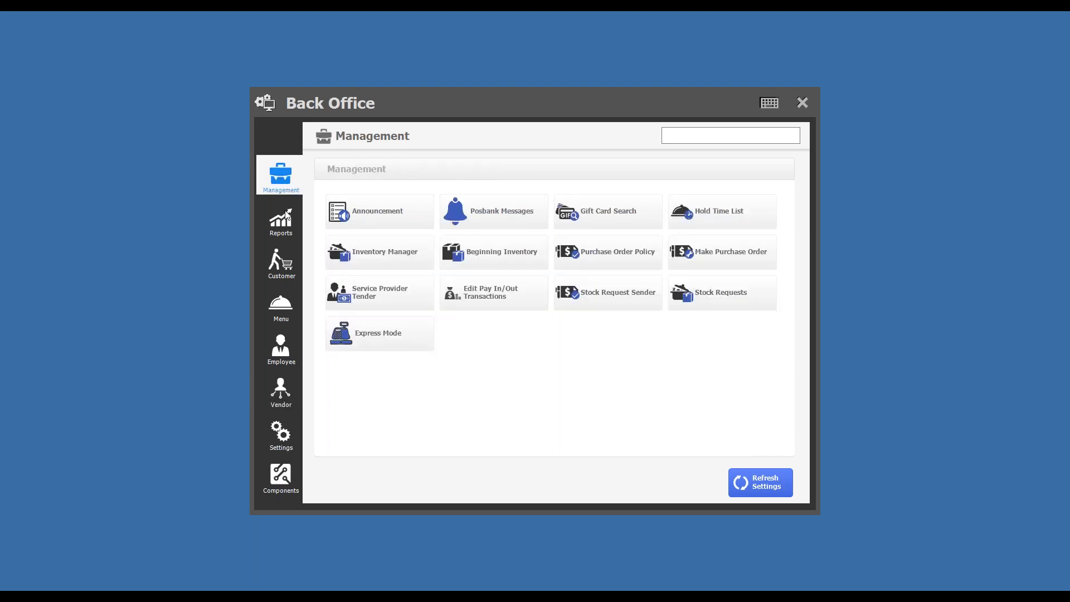
pyautogui.click(712, 265)
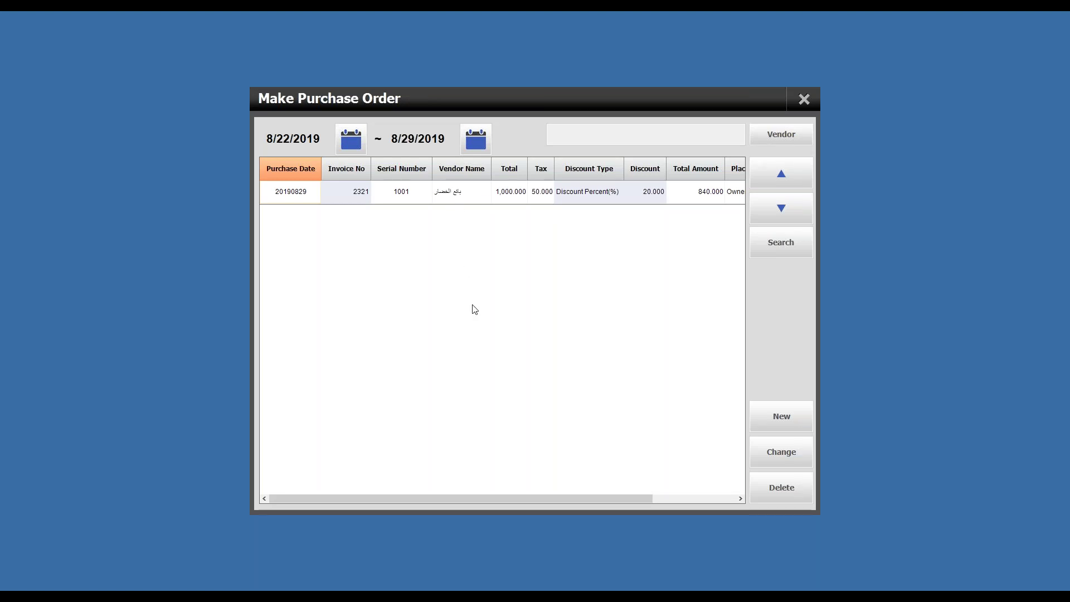
pyautogui.click(786, 415)
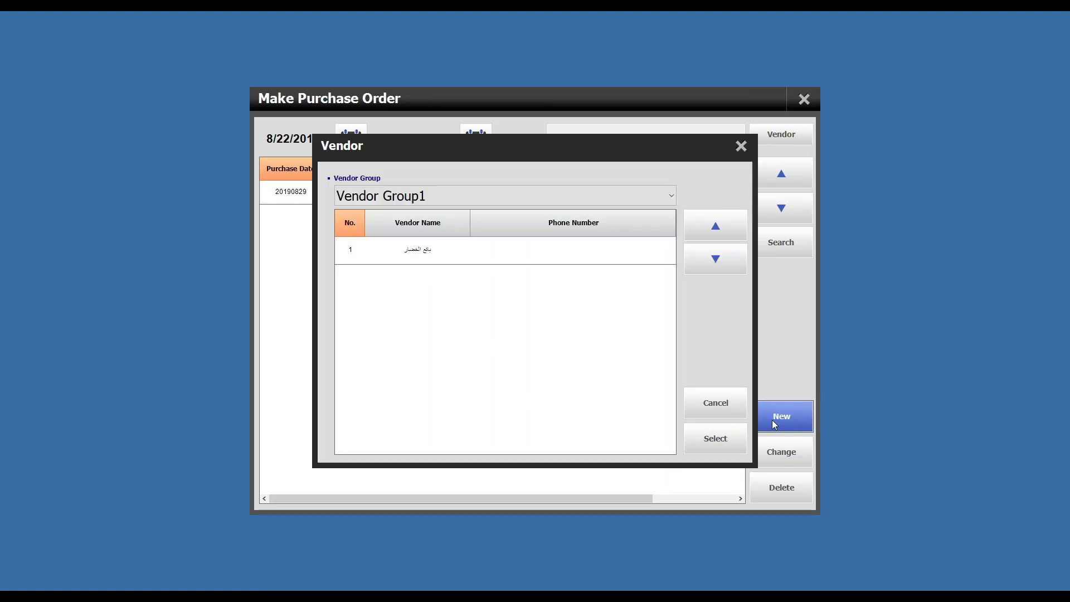
pyautogui.click(443, 251)
pyautogui.click(717, 449)
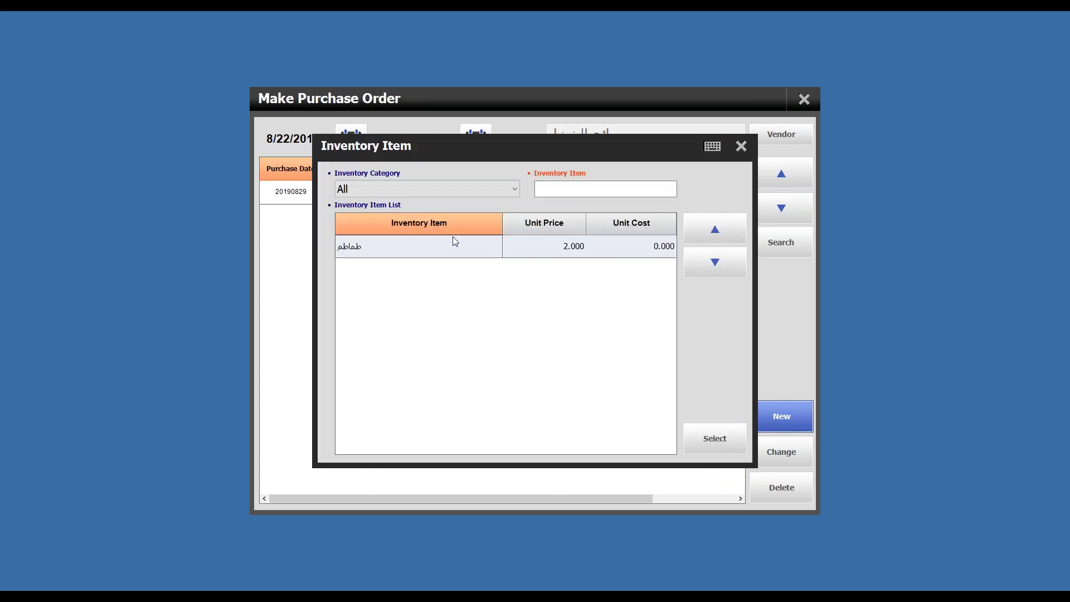
pyautogui.click(355, 254)
pyautogui.click(706, 457)
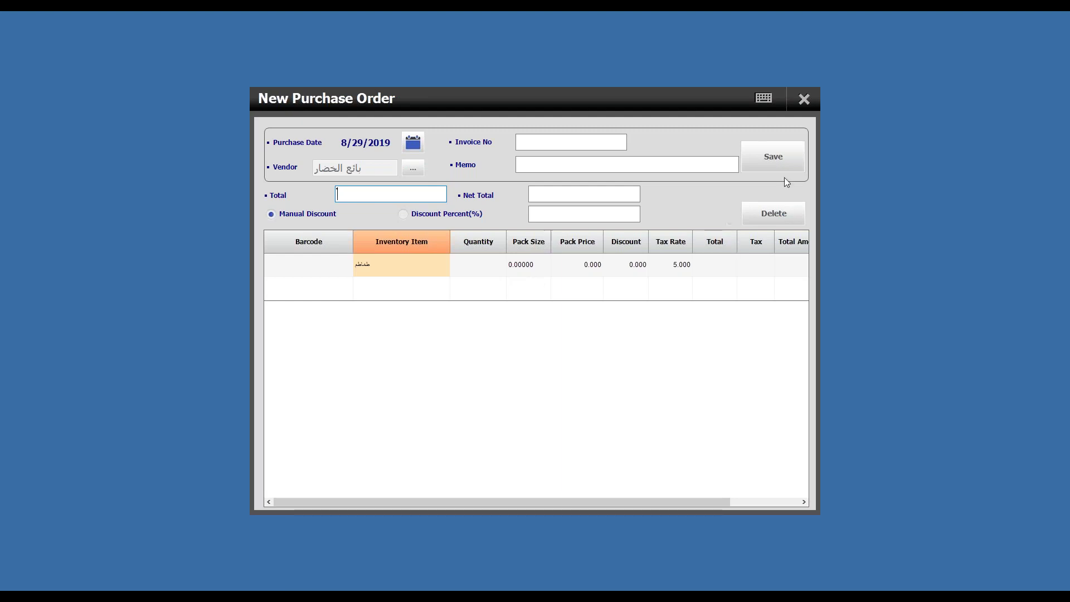
pyautogui.click(804, 99)
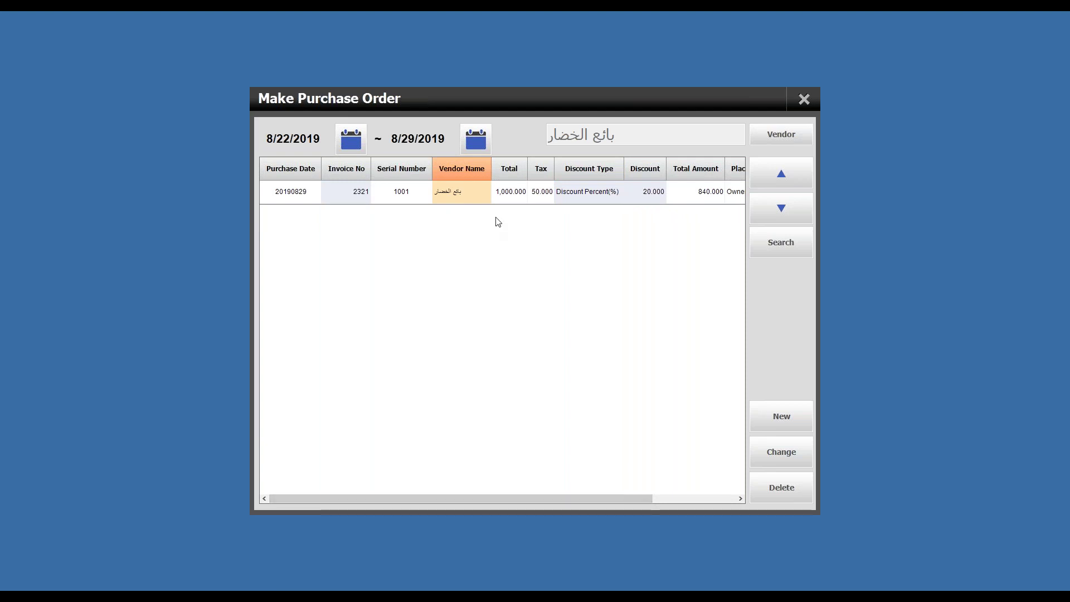
pyautogui.moveTo(604, 499); pyautogui.dragTo(628, 479)
pyautogui.click(490, 197)
pyautogui.click(673, 187)
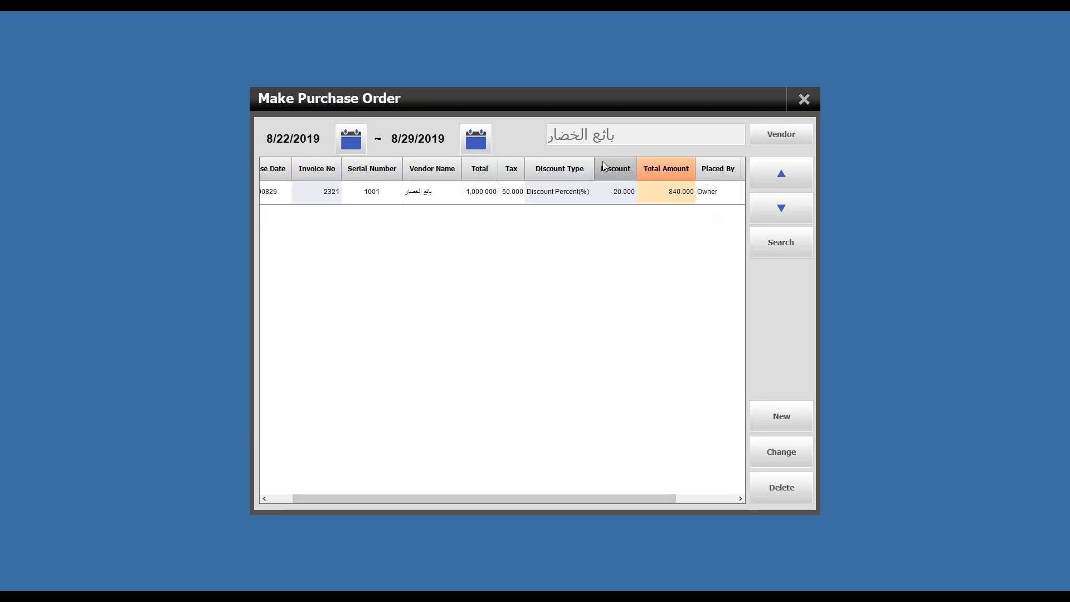
pyautogui.click(488, 196)
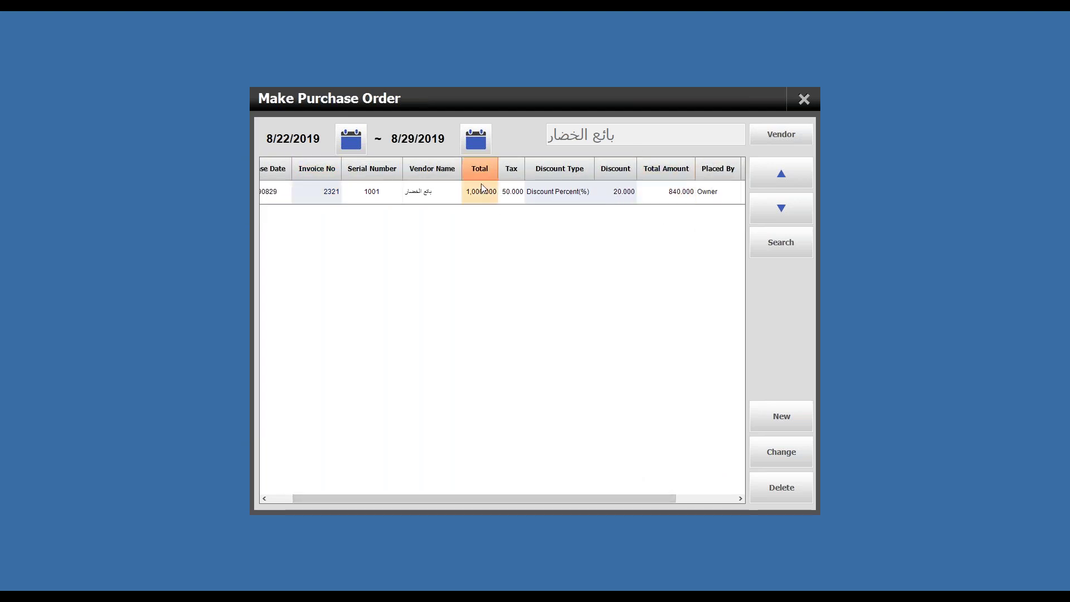
pyautogui.click(671, 199)
# Step: Close the purchase order list, load the vendor's unpaid invoices in Vendor Payment, then close it
pyautogui.click(803, 100)
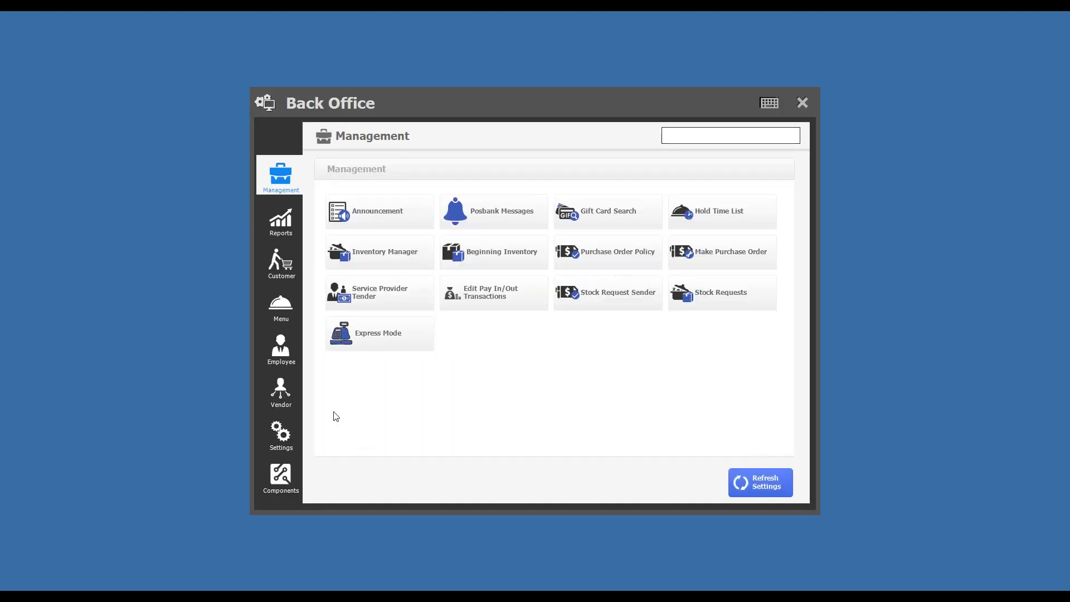
pyautogui.click(281, 390)
pyautogui.click(592, 215)
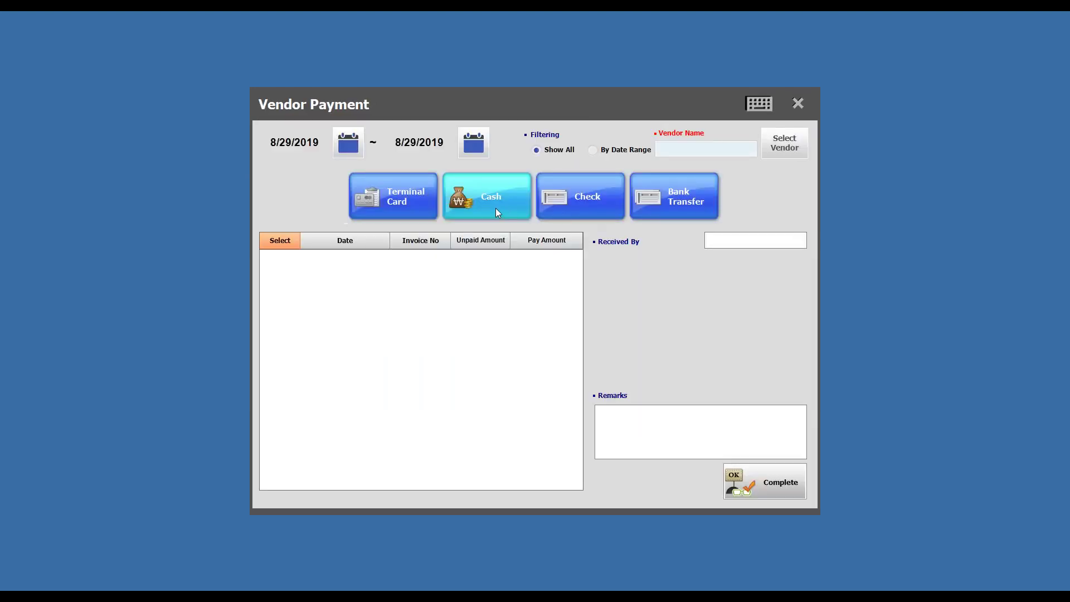
pyautogui.click(778, 149)
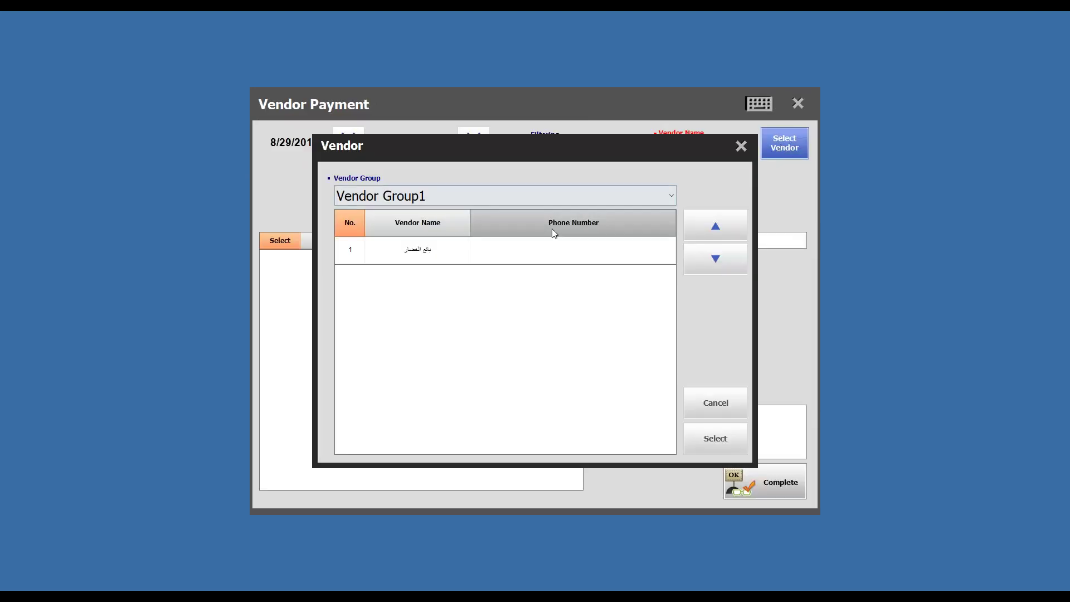
pyautogui.click(694, 440)
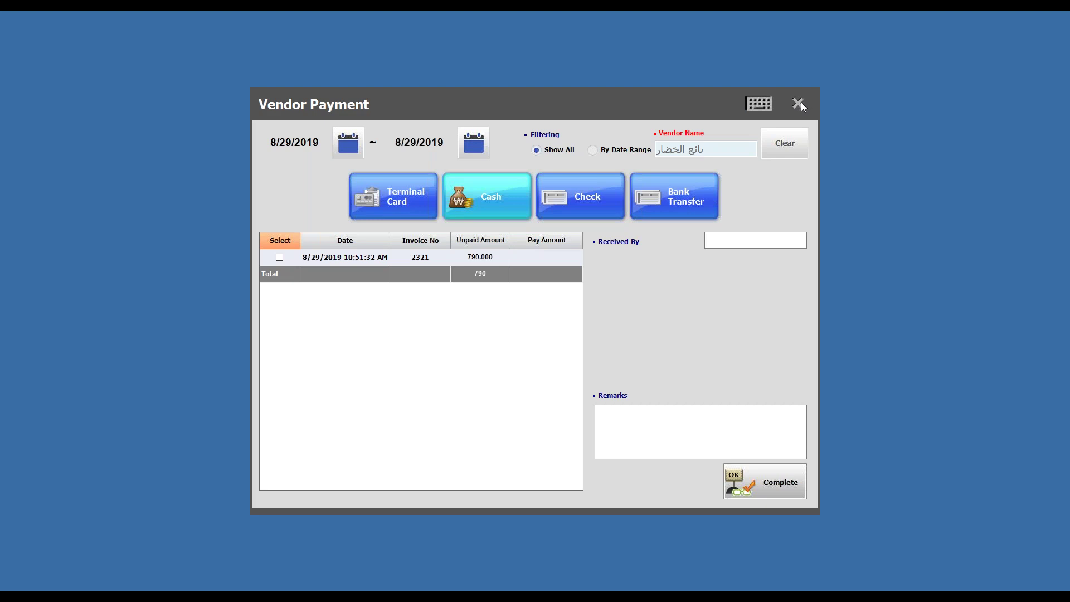
pyautogui.click(798, 104)
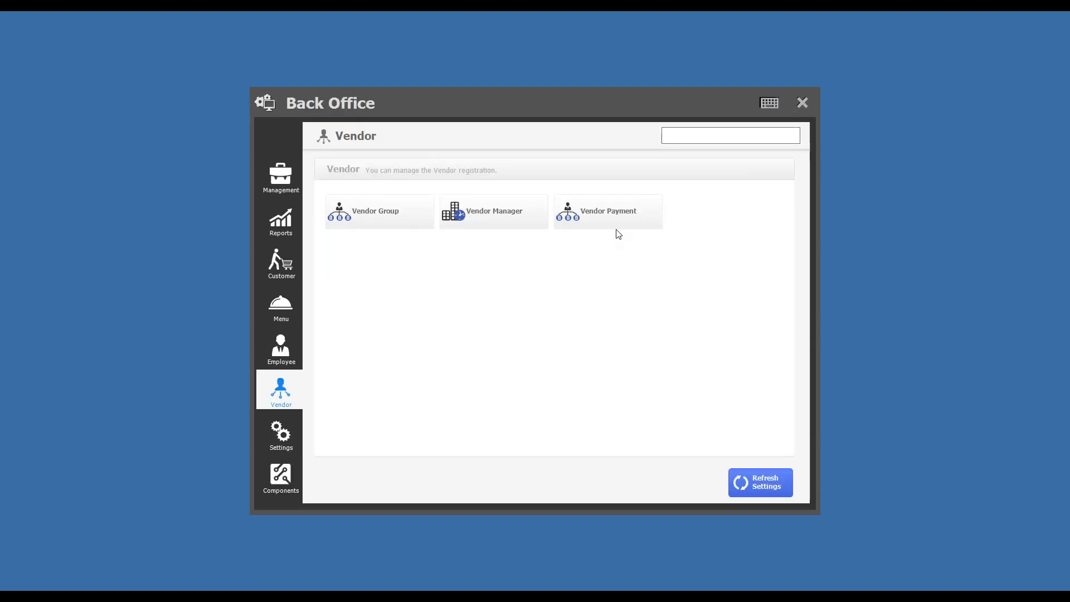
# Step: Reopen Vendor Payment, view and tick invoice 2321, then clear the vendor and close without paying
pyautogui.click(616, 220)
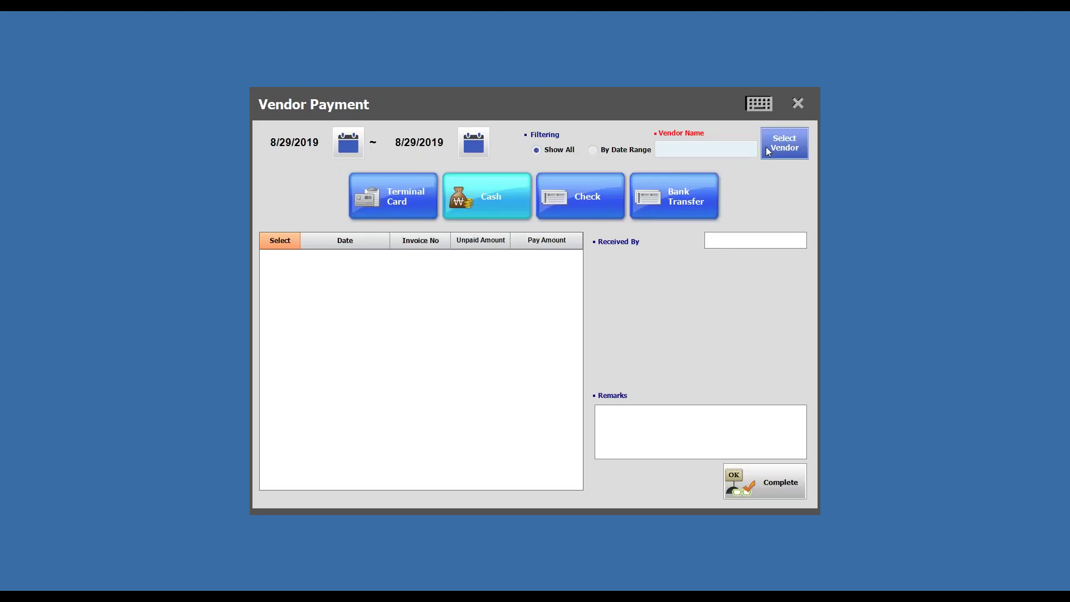
pyautogui.click(767, 149)
pyautogui.click(637, 258)
pyautogui.click(713, 446)
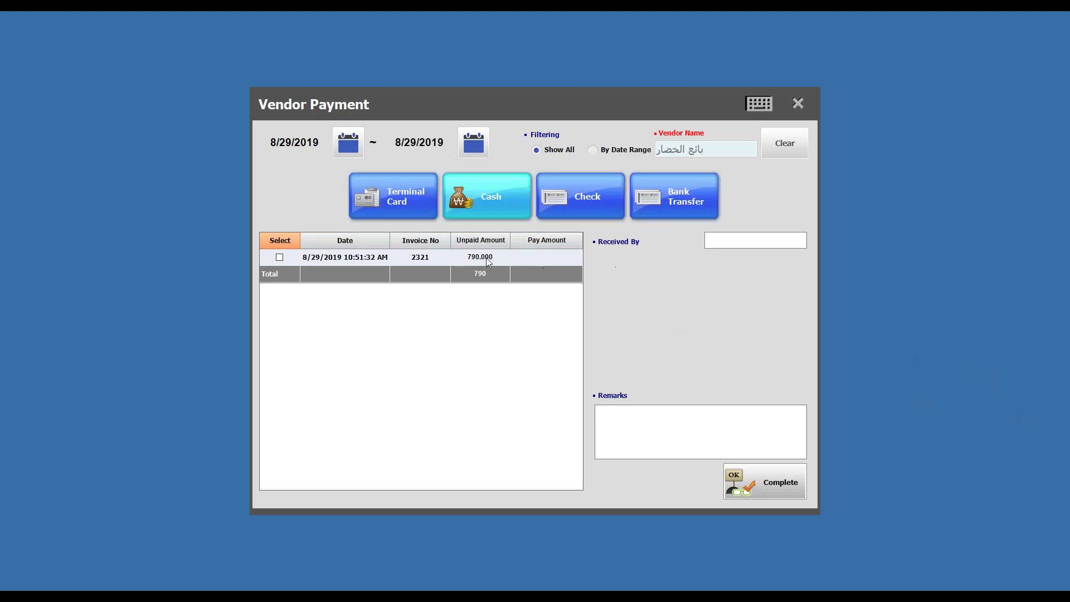
pyautogui.doubleClick(444, 258)
pyautogui.click(690, 175)
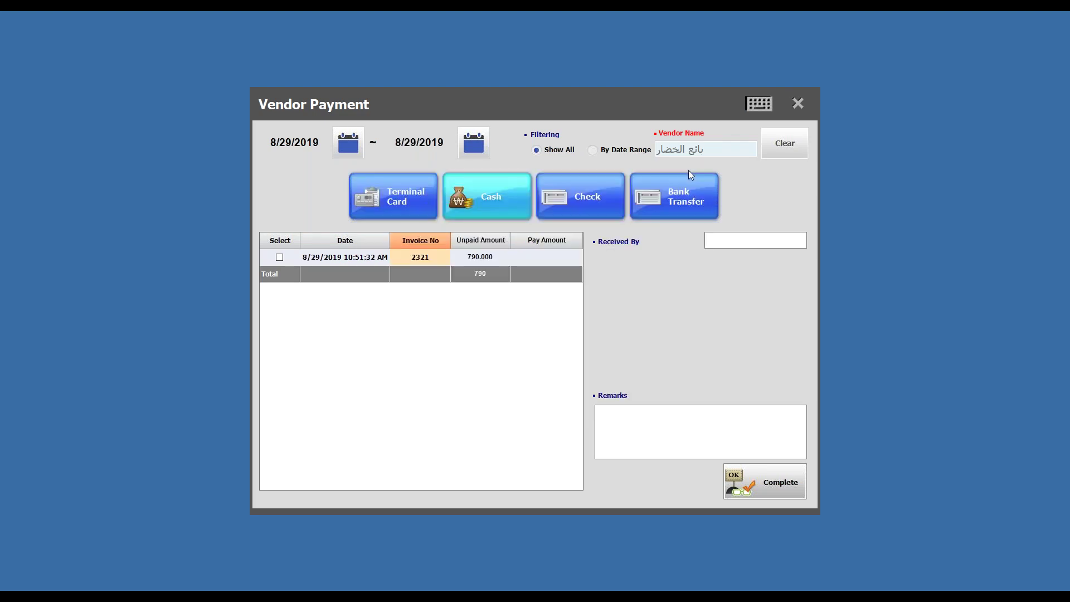
pyautogui.click(280, 257)
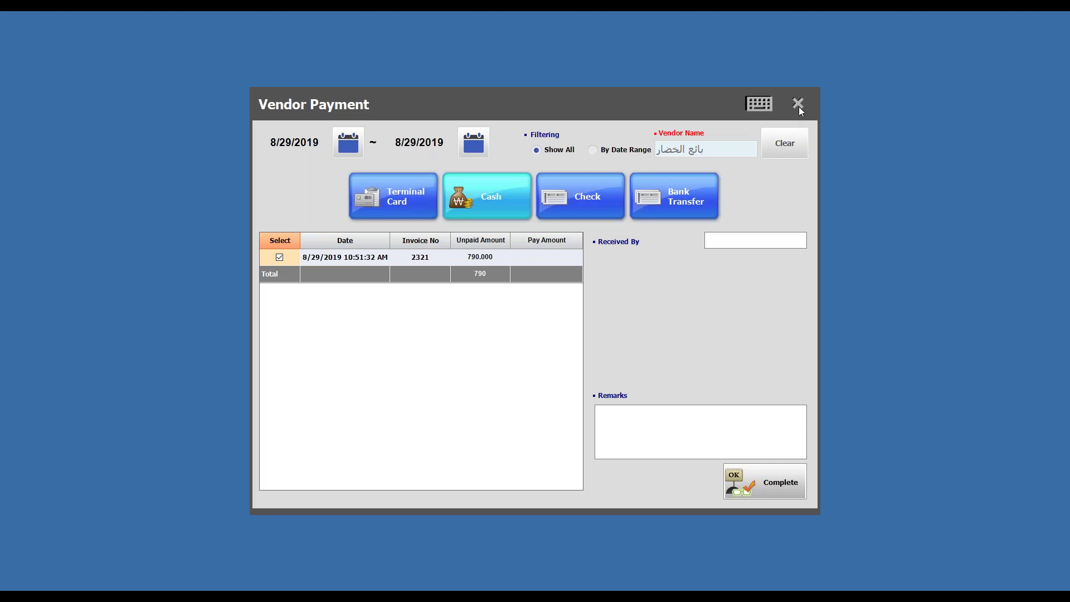
pyautogui.click(782, 155)
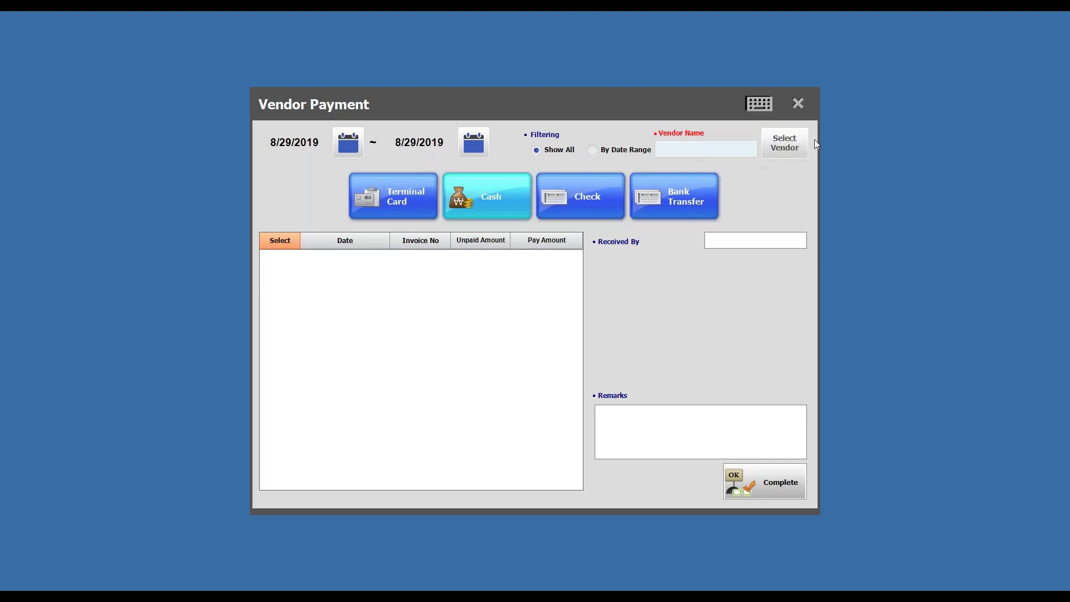
pyautogui.click(796, 101)
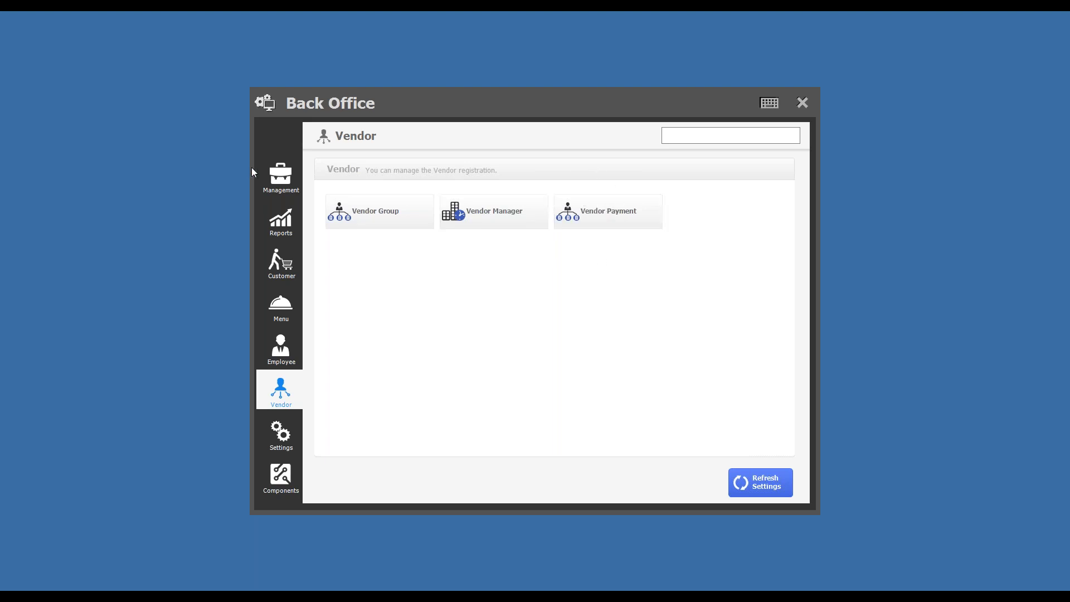
# Step: Open the purchase order list from Management and check the order's 840.000 total amount
pyautogui.click(280, 177)
pyautogui.click(741, 266)
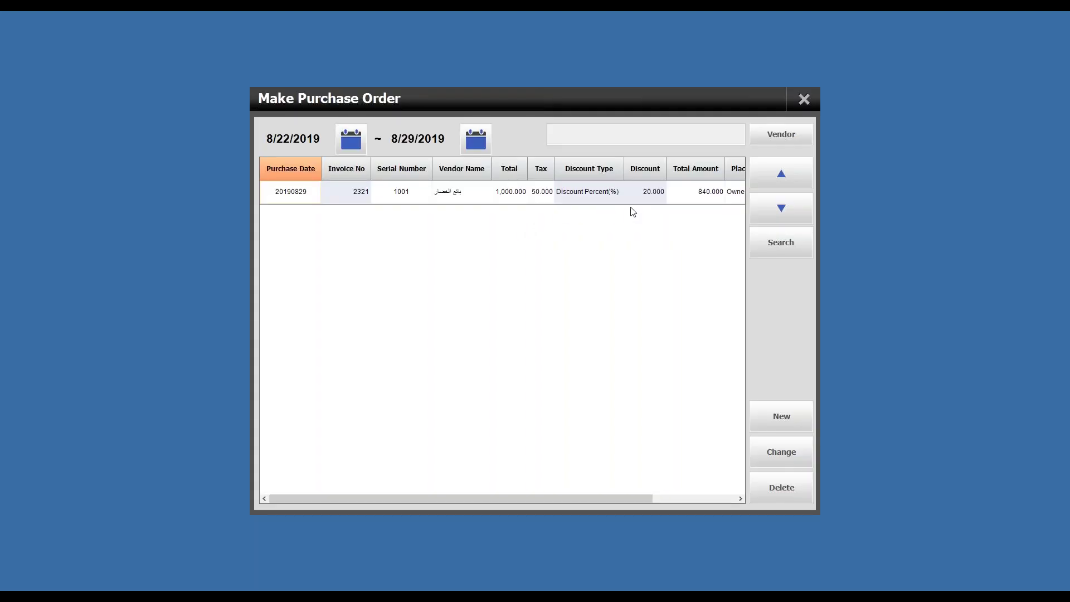
pyautogui.click(811, 100)
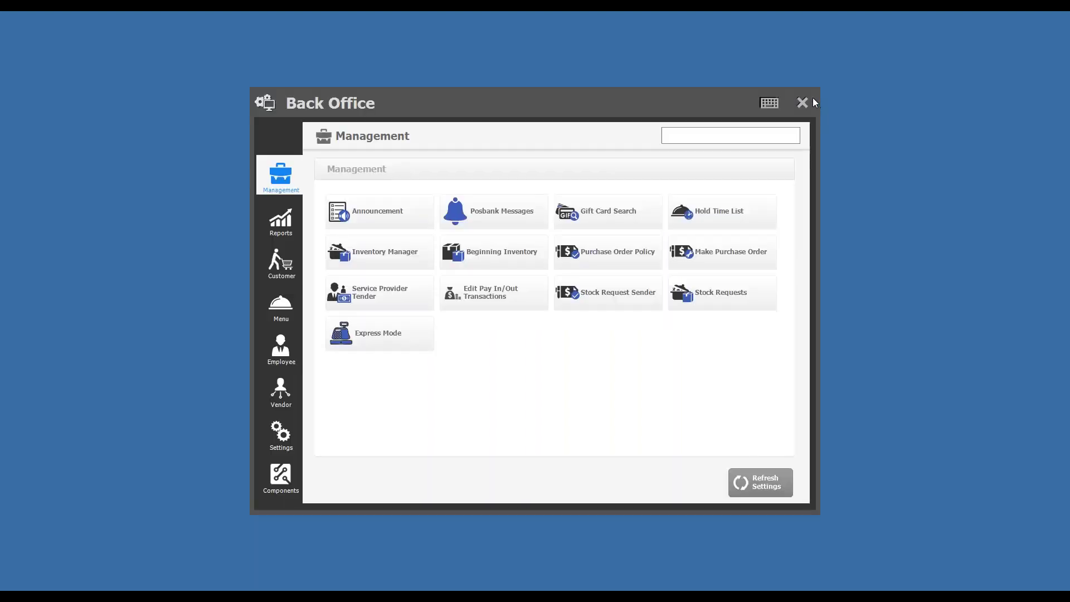
pyautogui.click(715, 259)
pyautogui.click(683, 199)
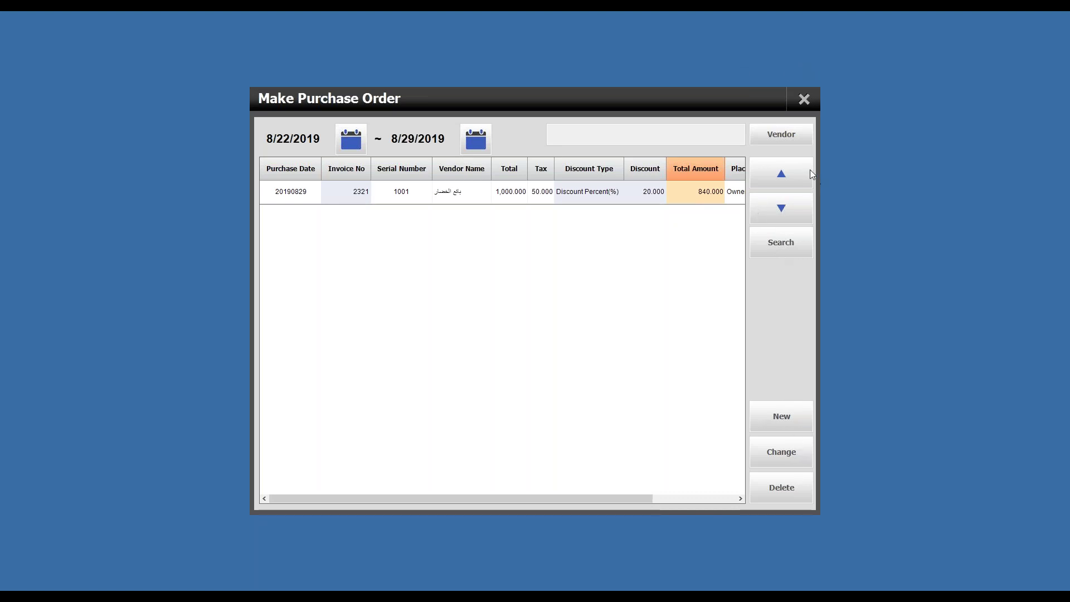
pyautogui.click(804, 99)
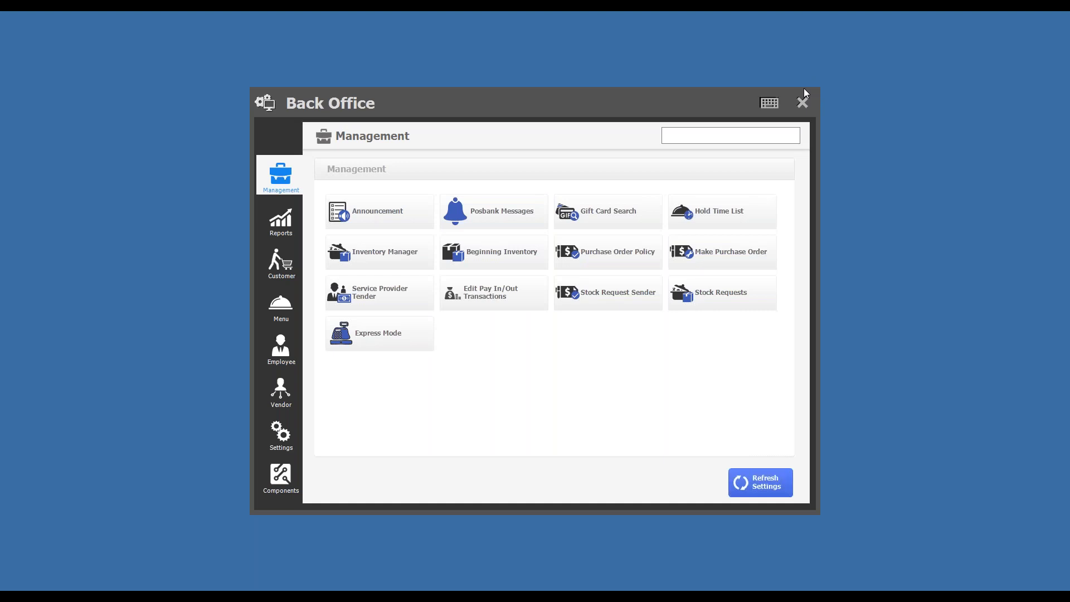
# Step: Load the vendor in Vendor Payment, view invoice 2321's details, and close the window
pyautogui.click(283, 434)
pyautogui.click(287, 393)
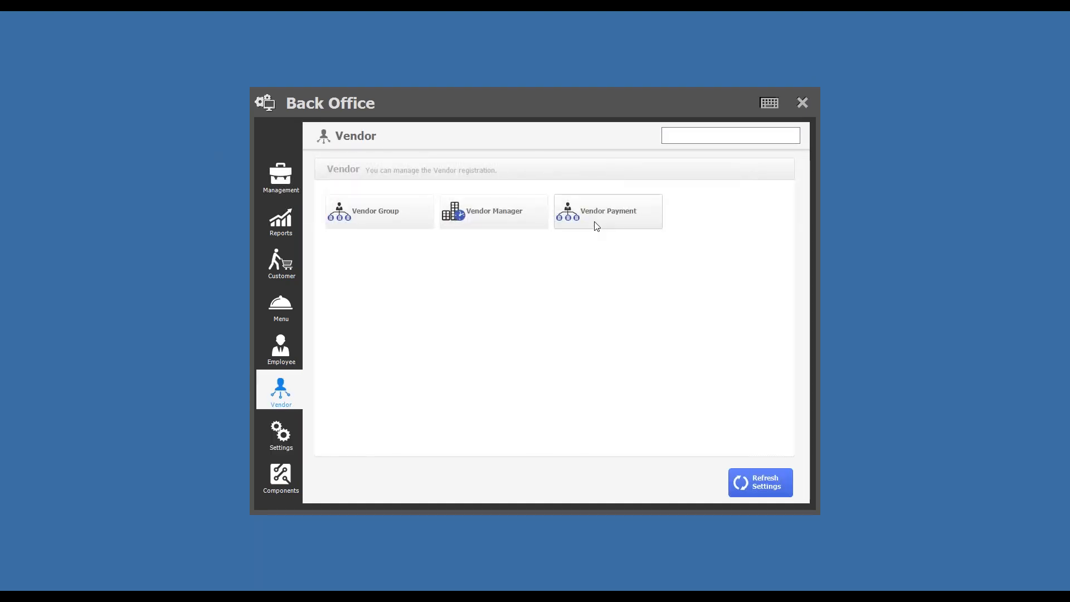
pyautogui.click(594, 223)
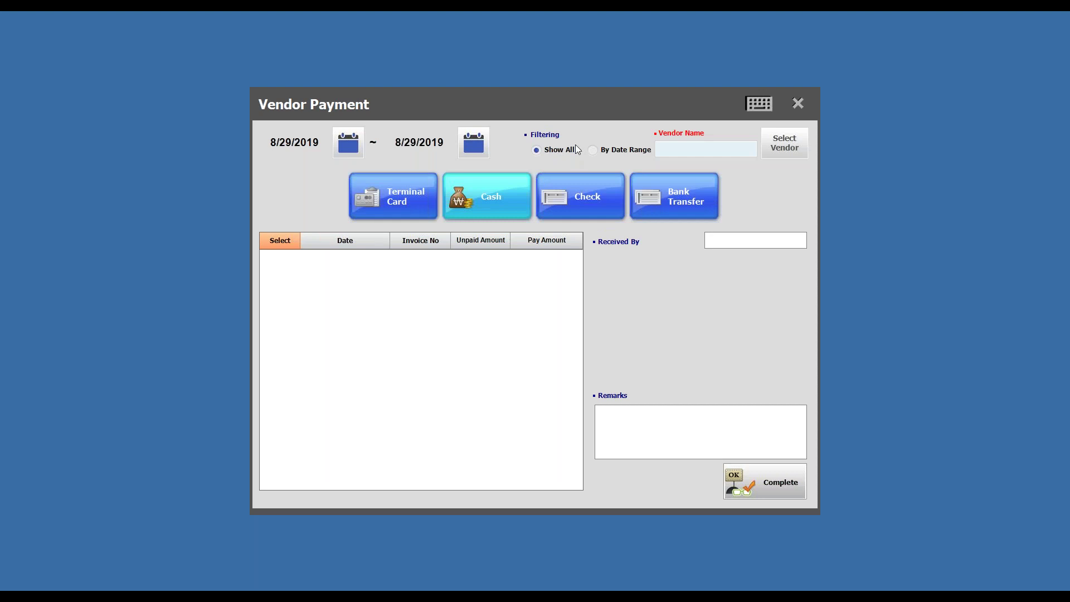
pyautogui.click(785, 143)
pyautogui.click(587, 229)
pyautogui.click(710, 439)
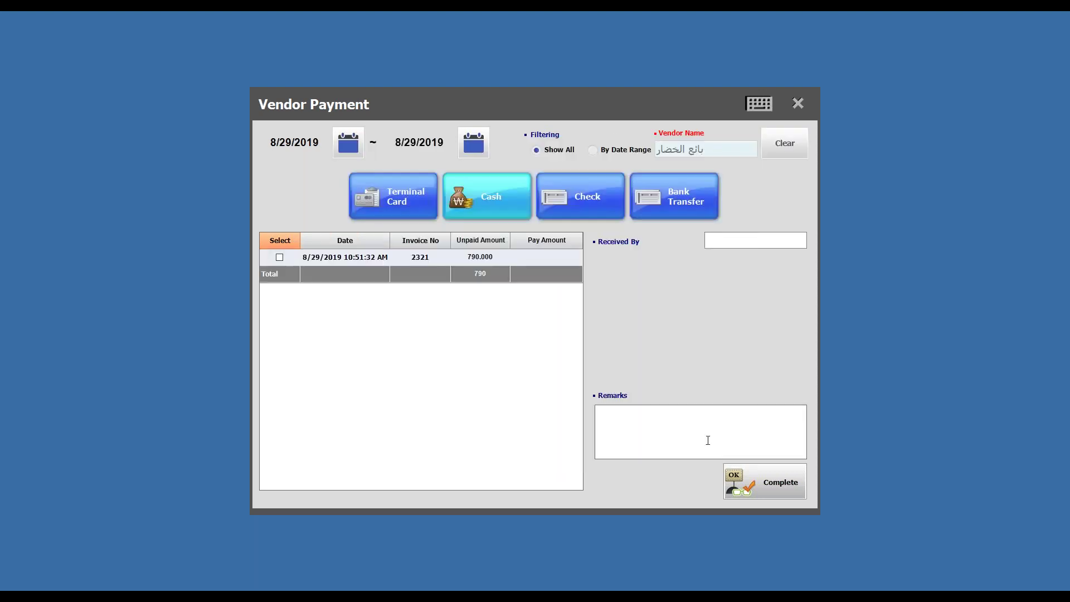
pyautogui.doubleClick(492, 256)
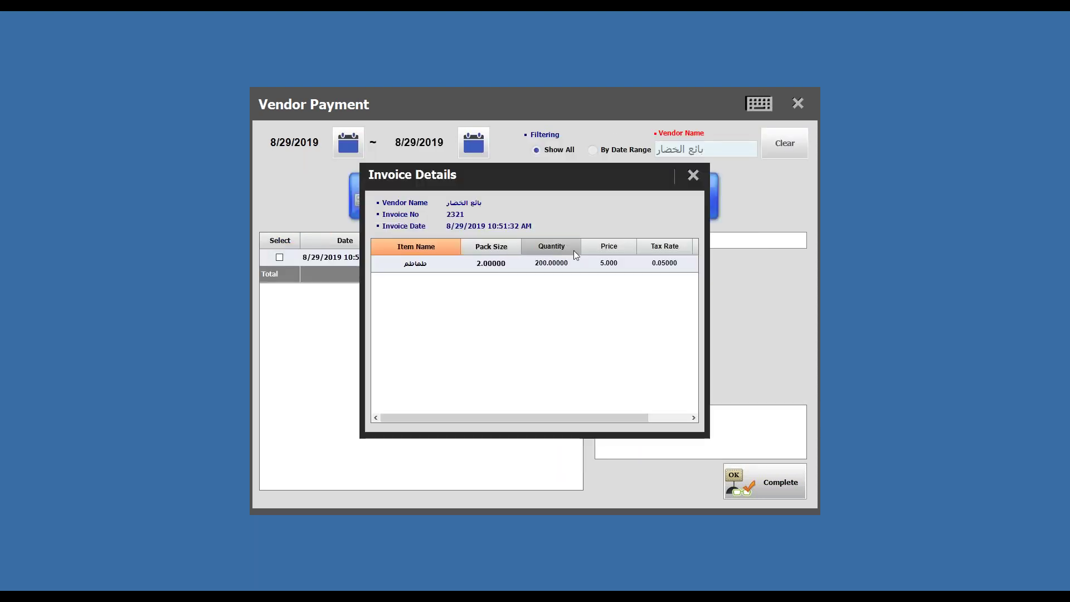
pyautogui.click(692, 175)
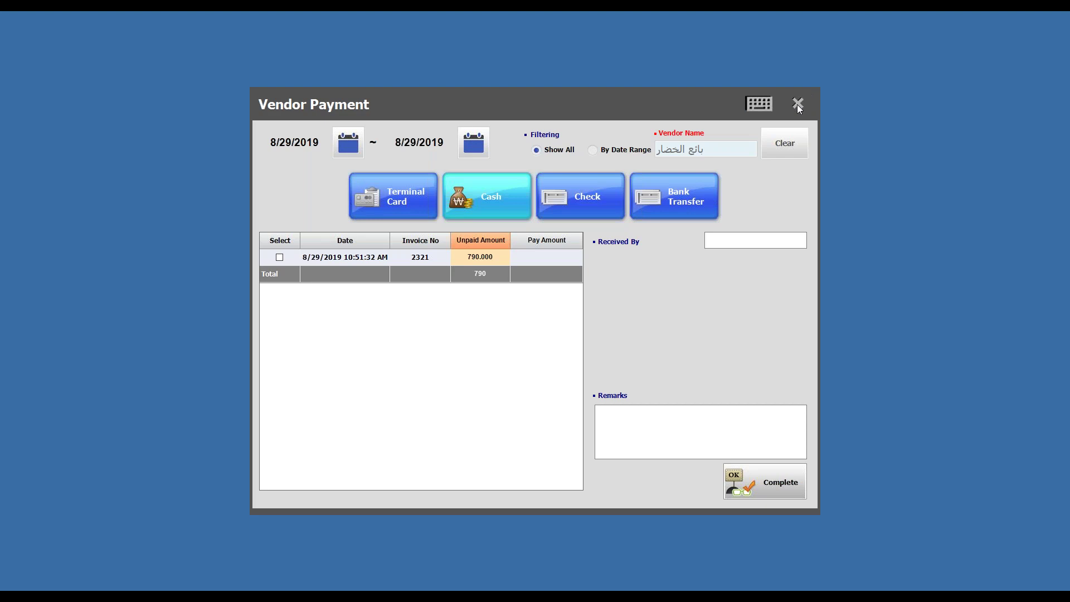
pyautogui.click(797, 105)
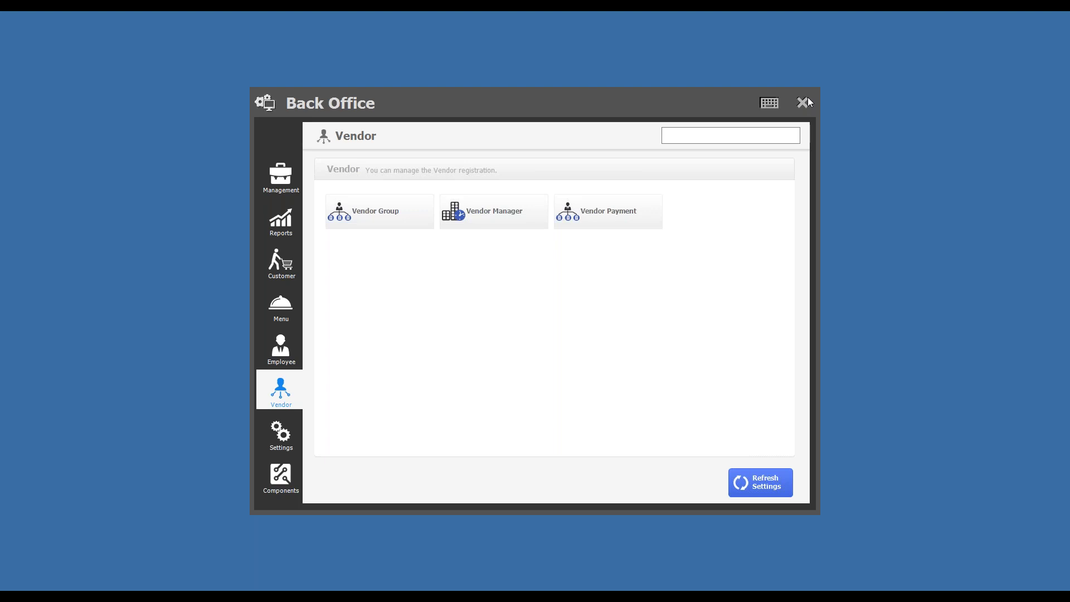
# Step: Open and close the Employee Registration window
pyautogui.click(290, 357)
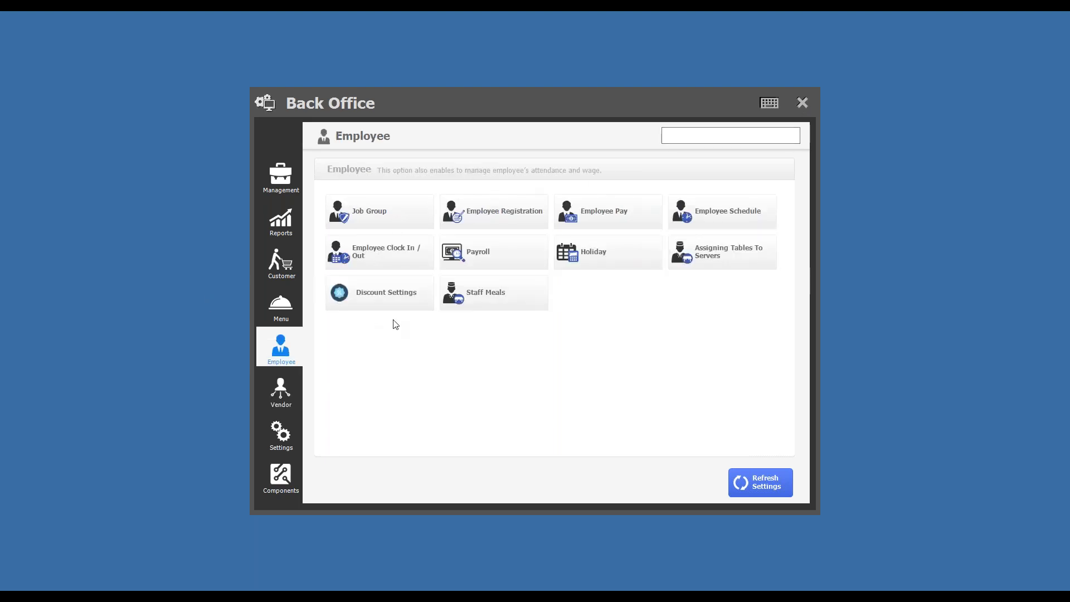
pyautogui.click(499, 212)
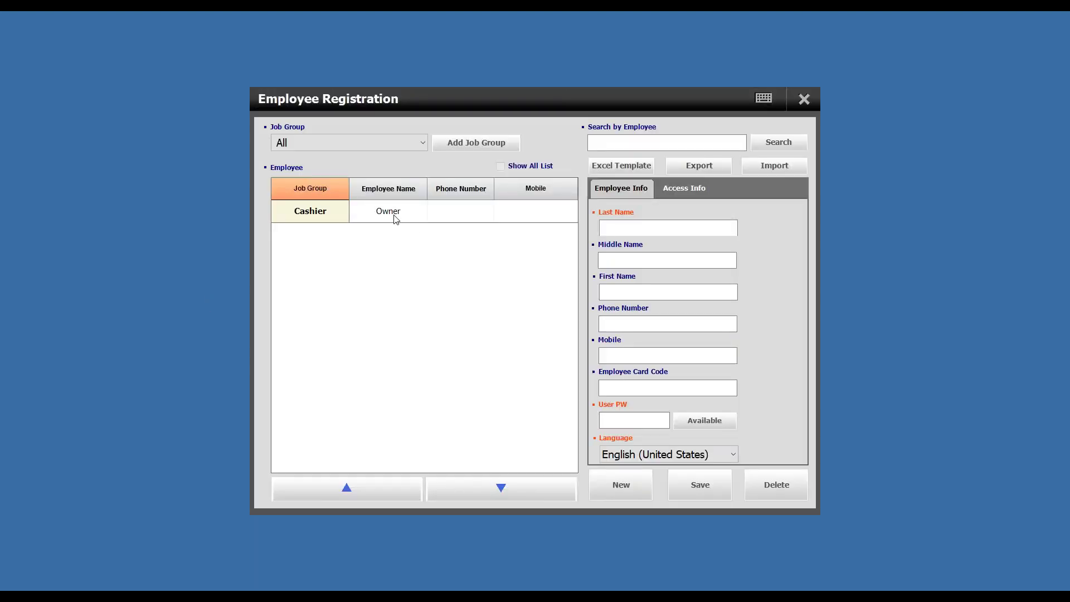
pyautogui.click(804, 99)
# Step: Edit the VIP member in Membership Management and check the 100.000 house account limit
pyautogui.click(282, 262)
pyautogui.click(499, 213)
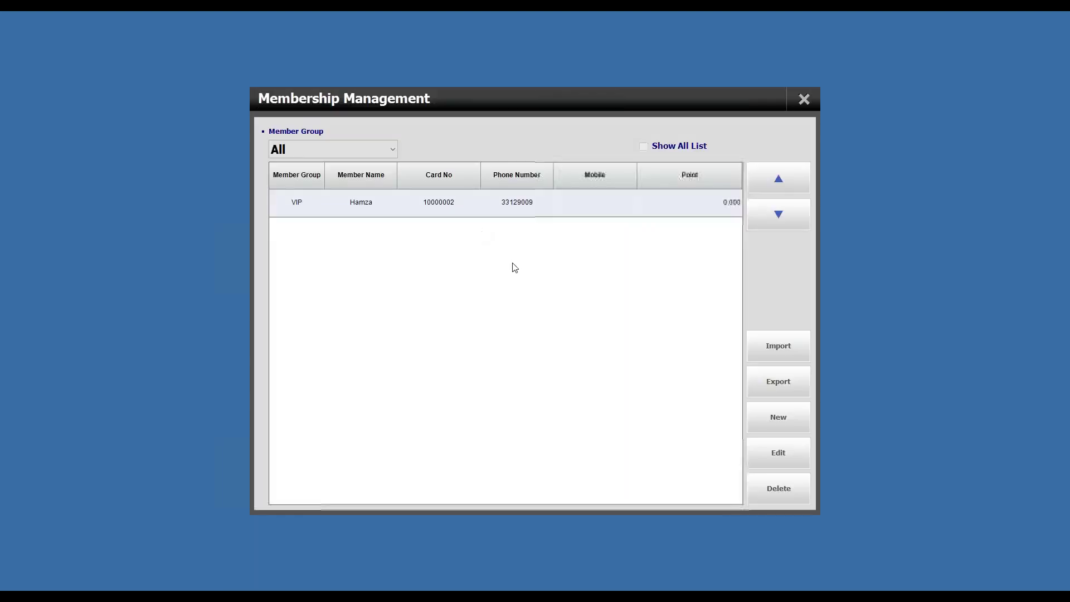
pyautogui.click(322, 205)
pyautogui.click(432, 204)
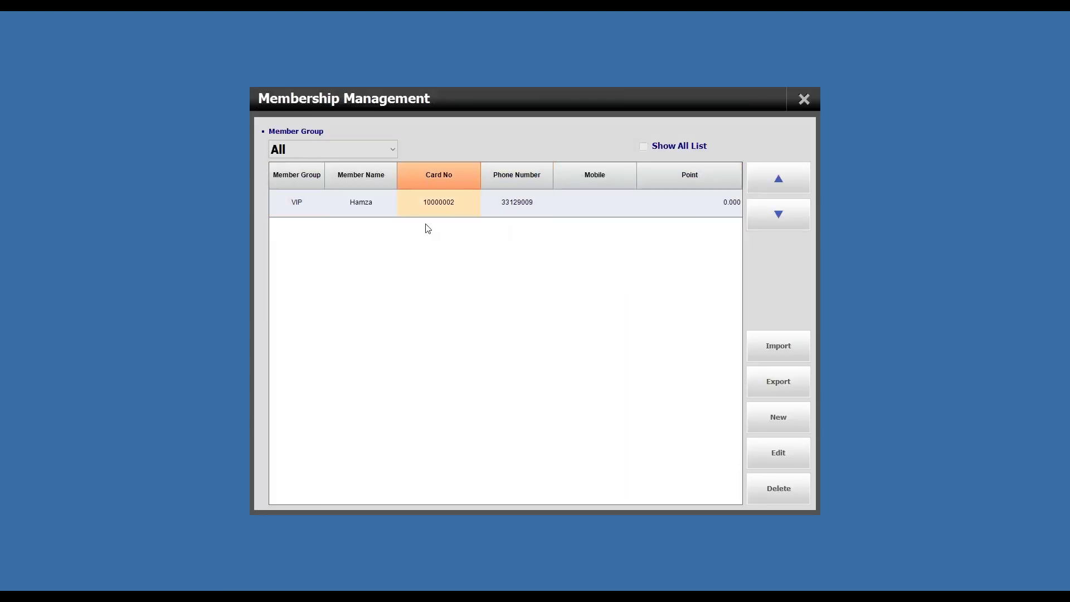
pyautogui.click(517, 203)
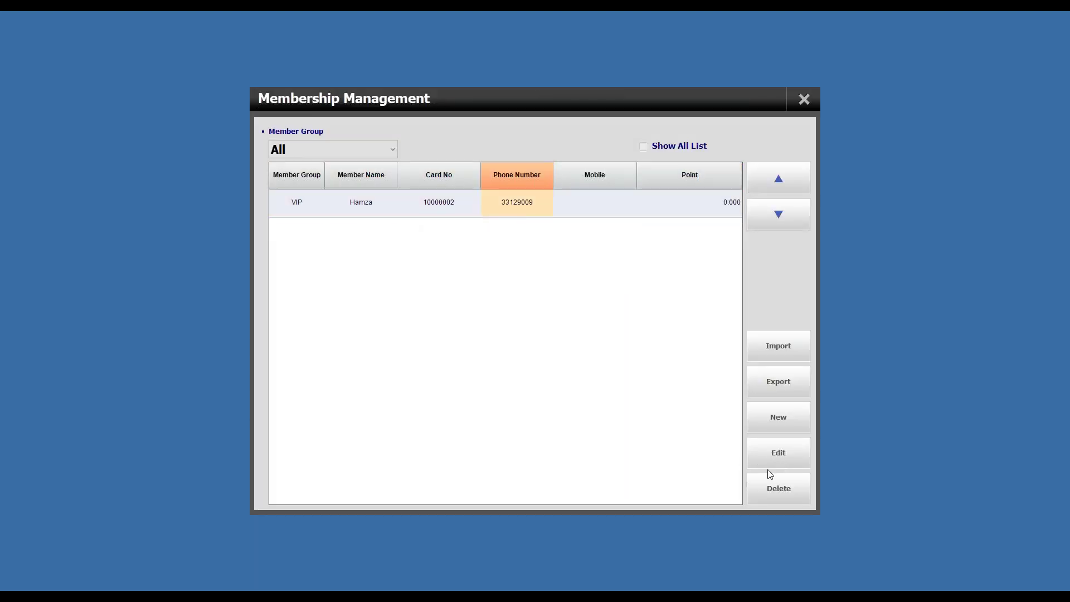
pyautogui.click(777, 454)
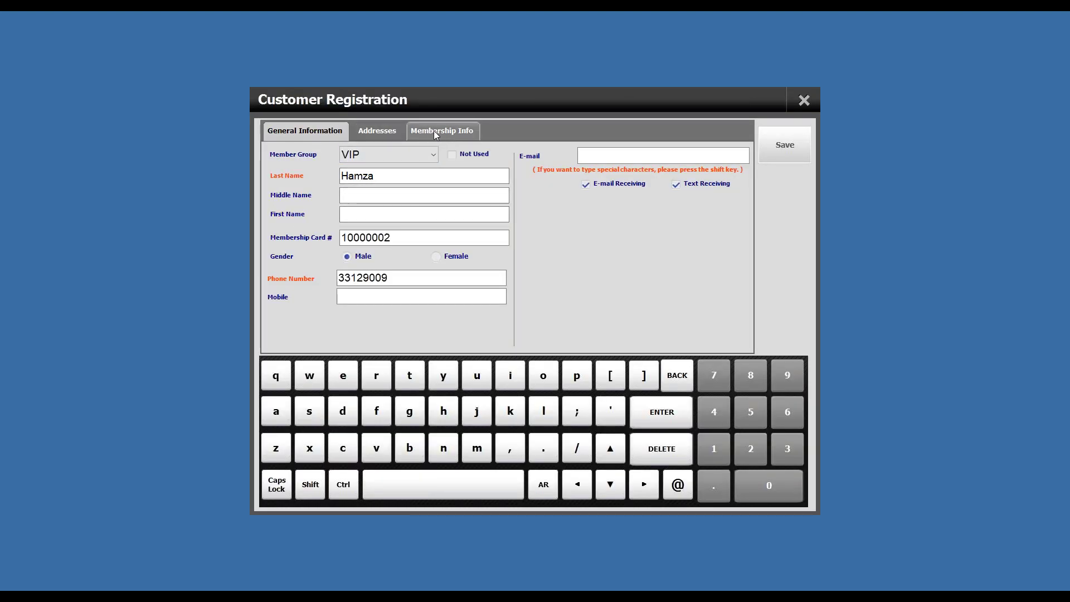
pyautogui.click(455, 133)
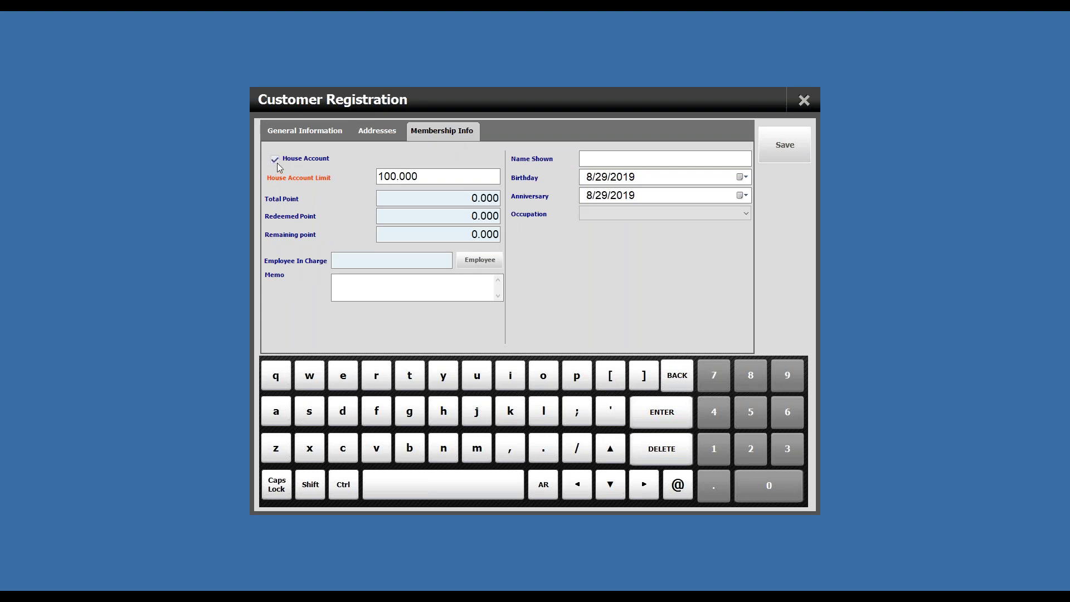
pyautogui.click(435, 176)
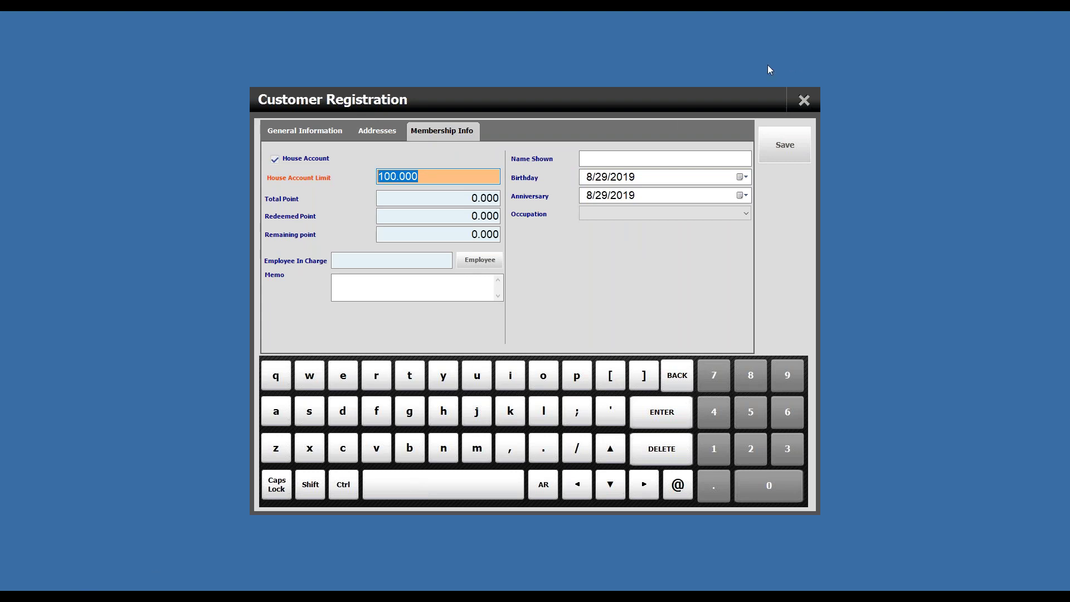
pyautogui.click(812, 101)
# Step: Close Back Office and start a Quick Serve order of Cholmyeon, Champon and Buckwheat noodles
pyautogui.click(806, 99)
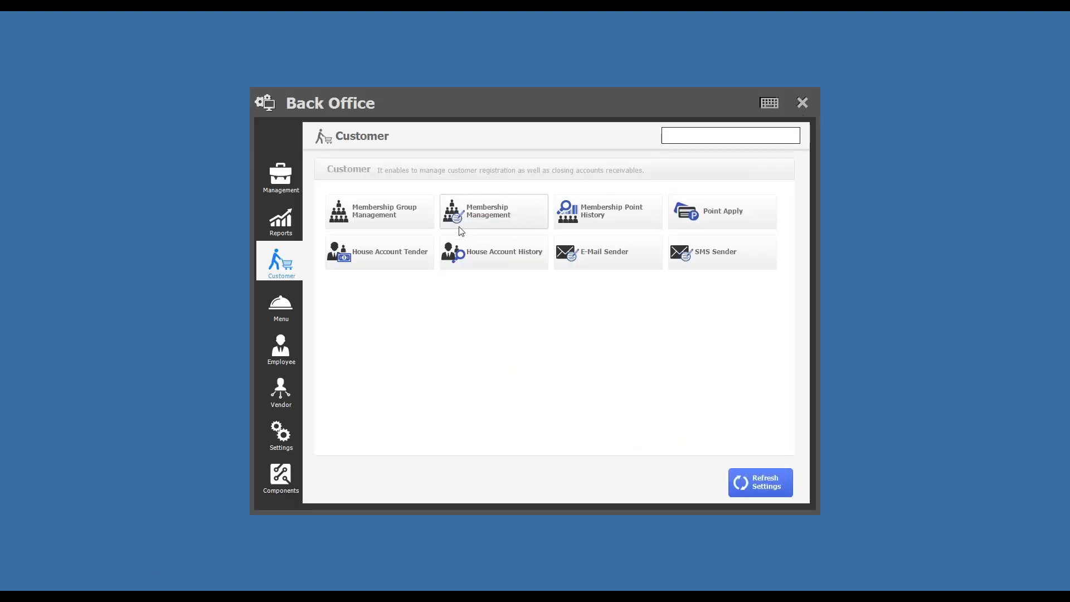
pyautogui.click(803, 104)
pyautogui.click(437, 253)
pyautogui.click(549, 158)
pyautogui.click(439, 155)
pyautogui.click(376, 144)
# Step: Attach the VIP member to the order and proceed to payment of 30.970
pyautogui.click(796, 363)
pyautogui.click(421, 165)
pyautogui.click(769, 143)
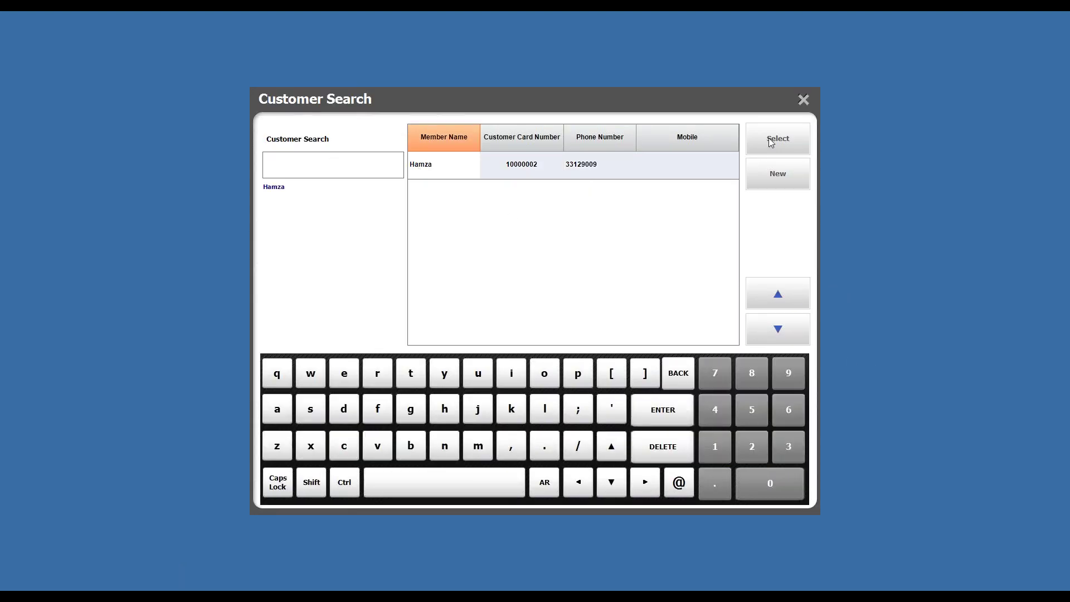
pyautogui.click(683, 443)
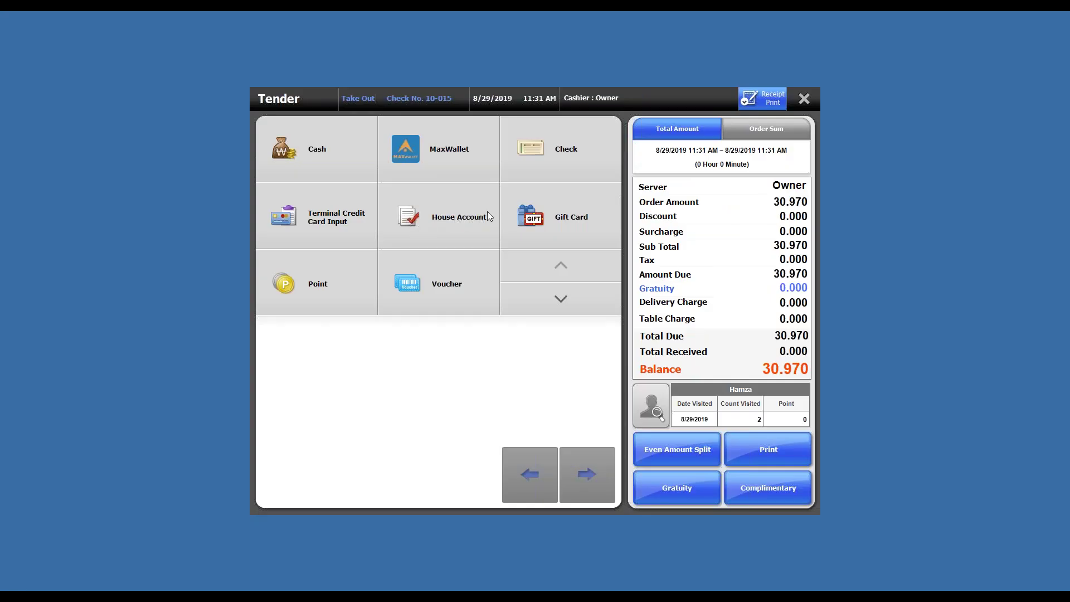
# Step: Pay the 30.970 bill from the member's House Account and skip saving the receipt PDF
pyautogui.click(431, 222)
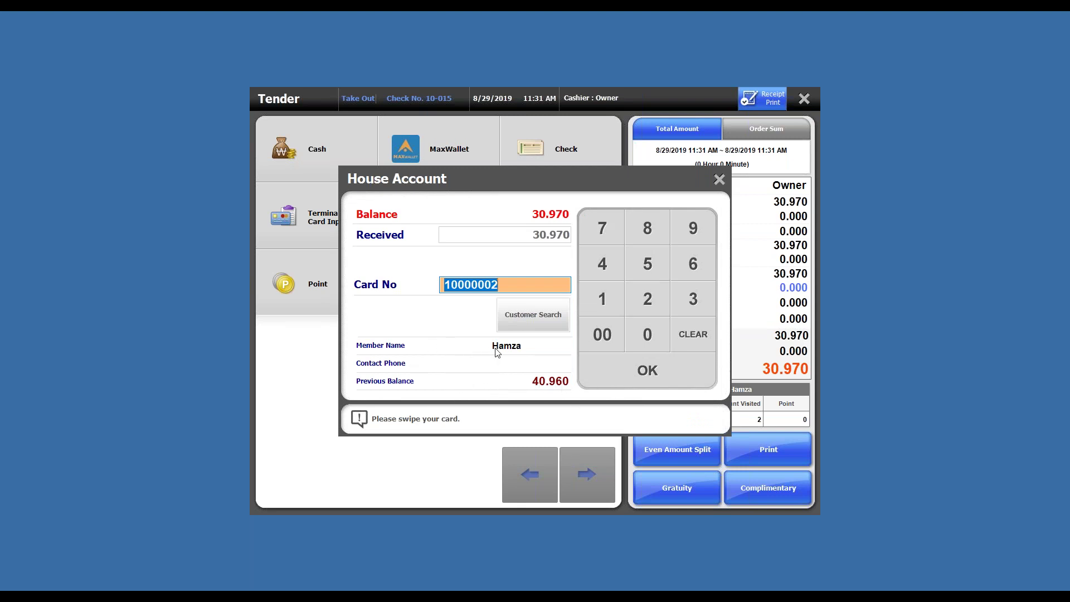
pyautogui.click(654, 379)
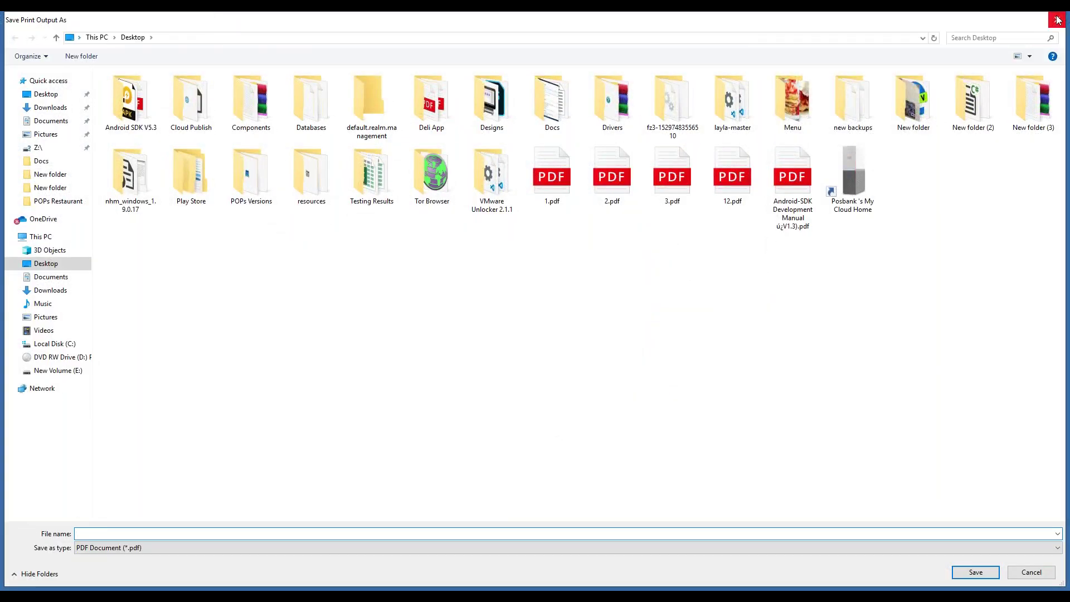
pyautogui.click(1057, 20)
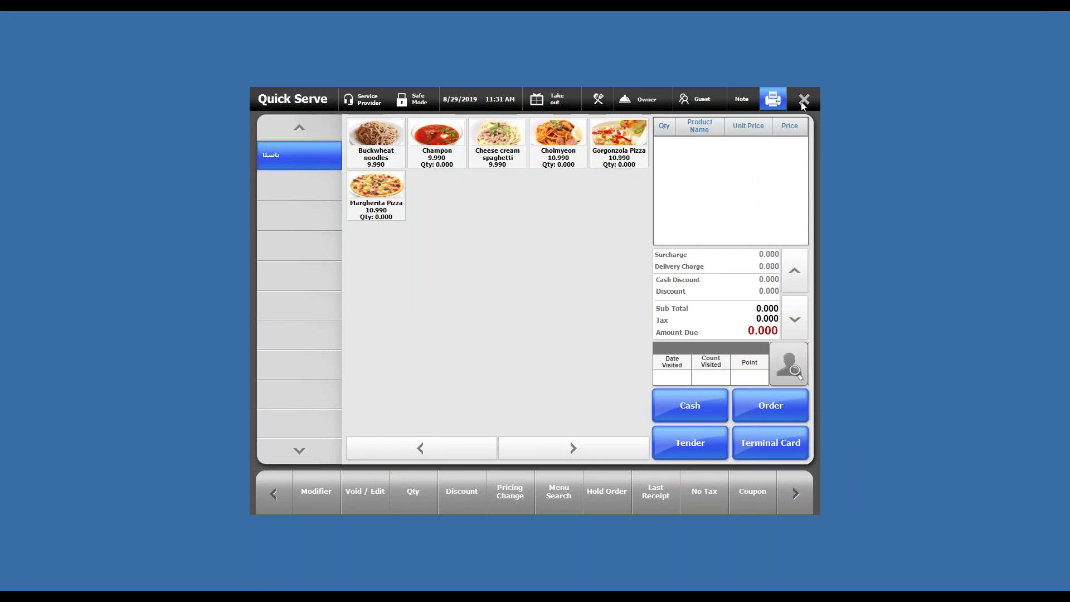
# Step: Close Quick Serve to return to the POS main menu
pyautogui.click(803, 101)
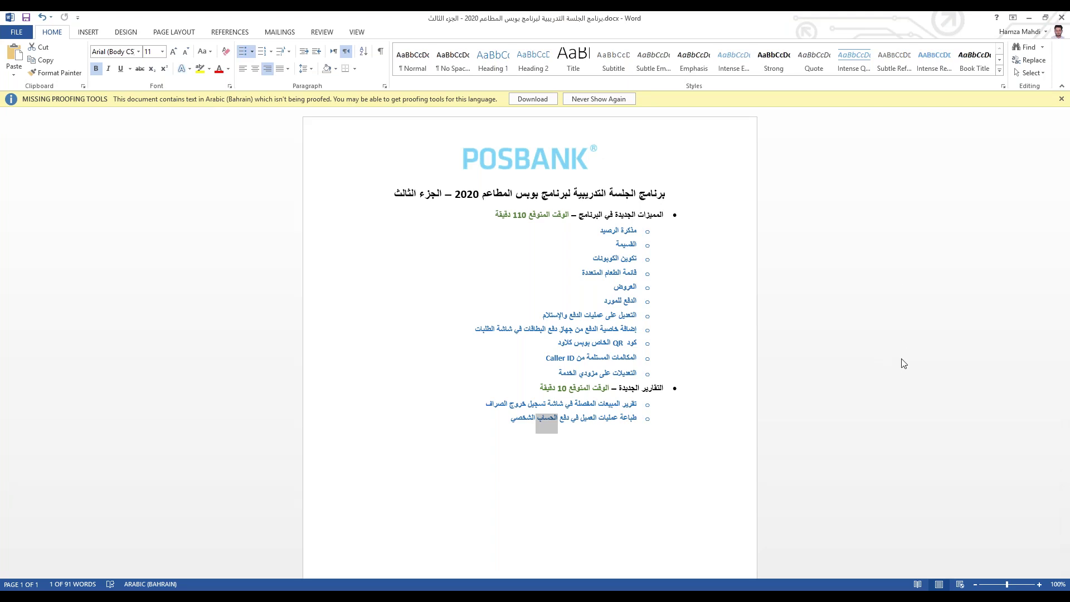
# Step: Switch back to POPS and filter the Back Office reports list by 'CUST'
pyautogui.hotkey('alt', 'Tab')
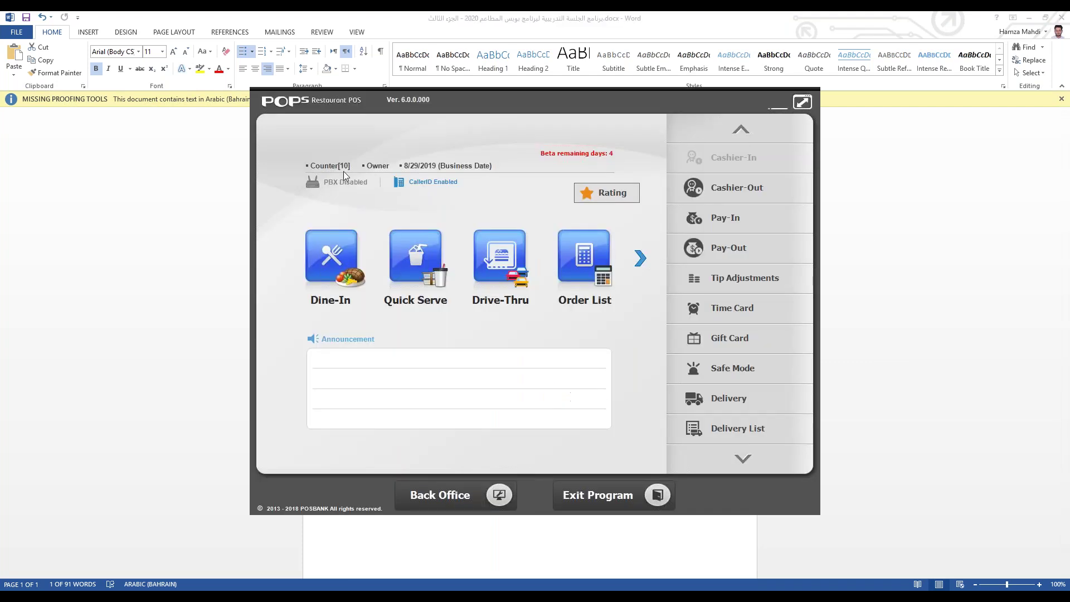
pyautogui.click(432, 494)
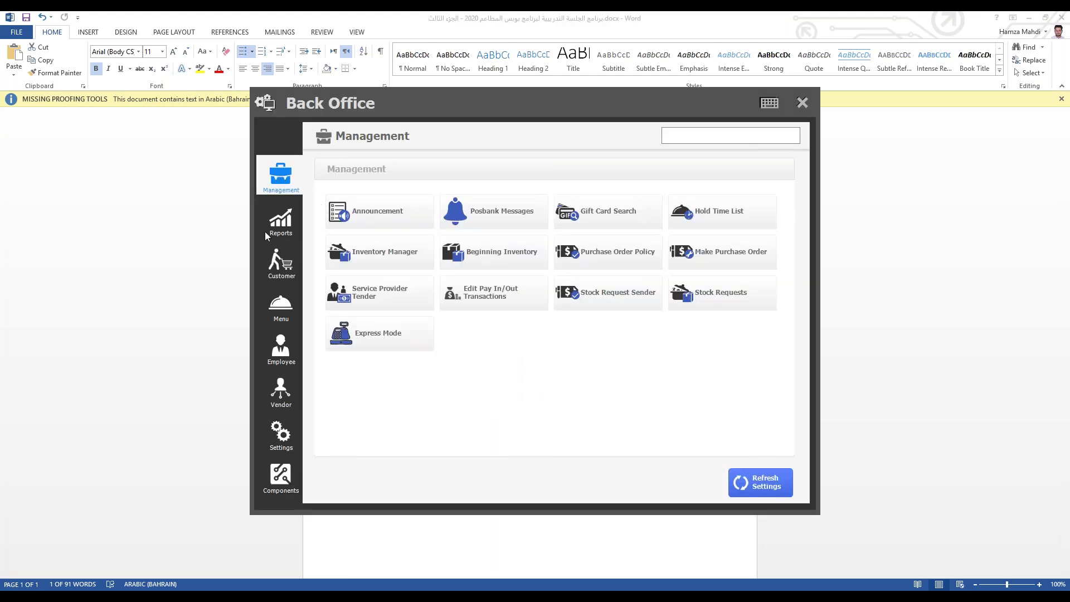
pyautogui.click(281, 229)
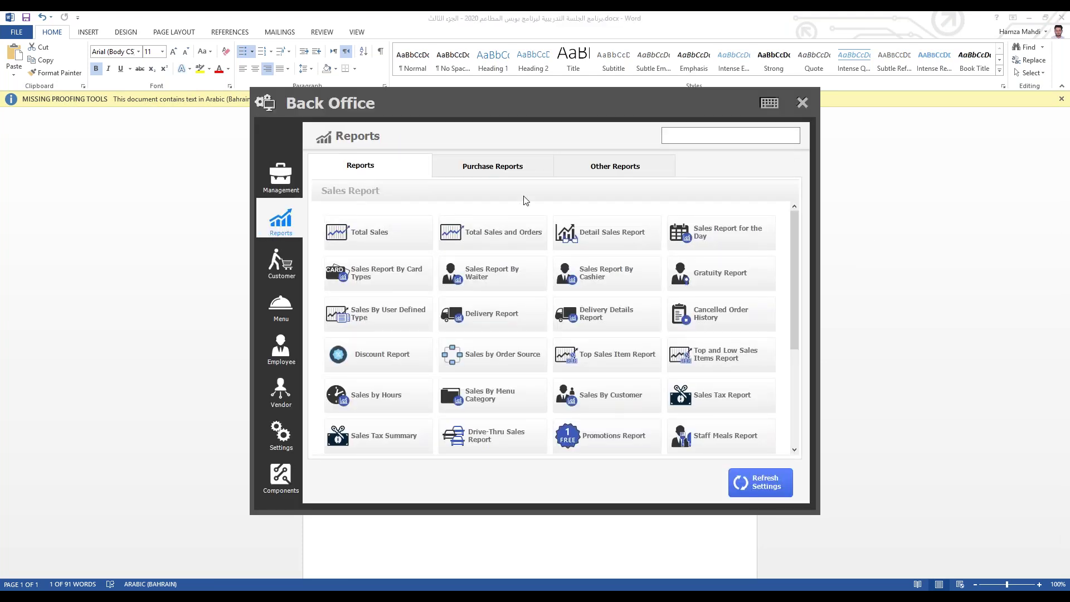
pyautogui.click(751, 133)
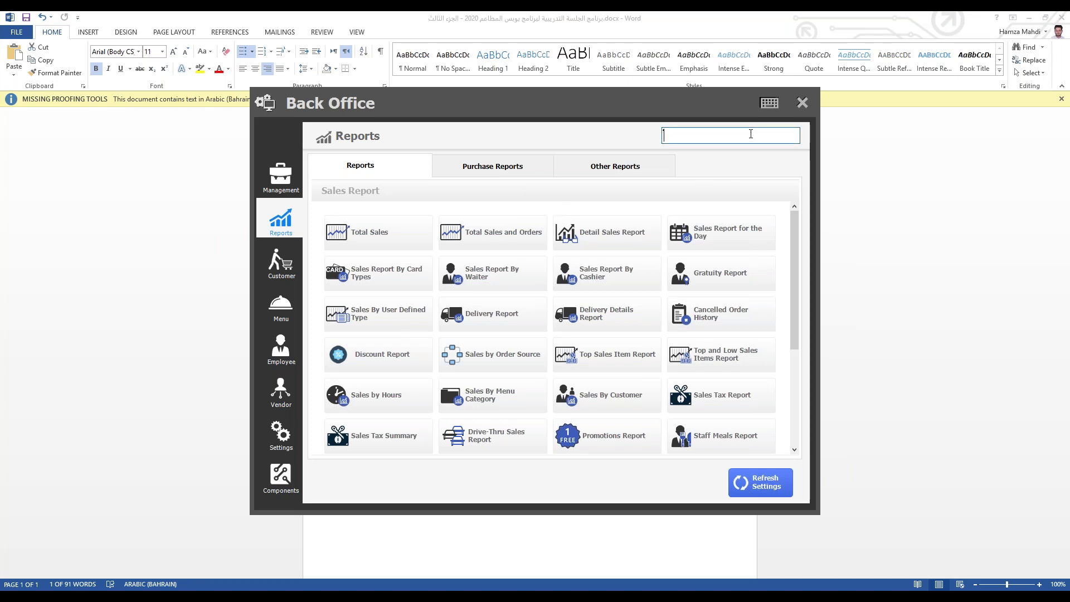
pyautogui.write('CUST')
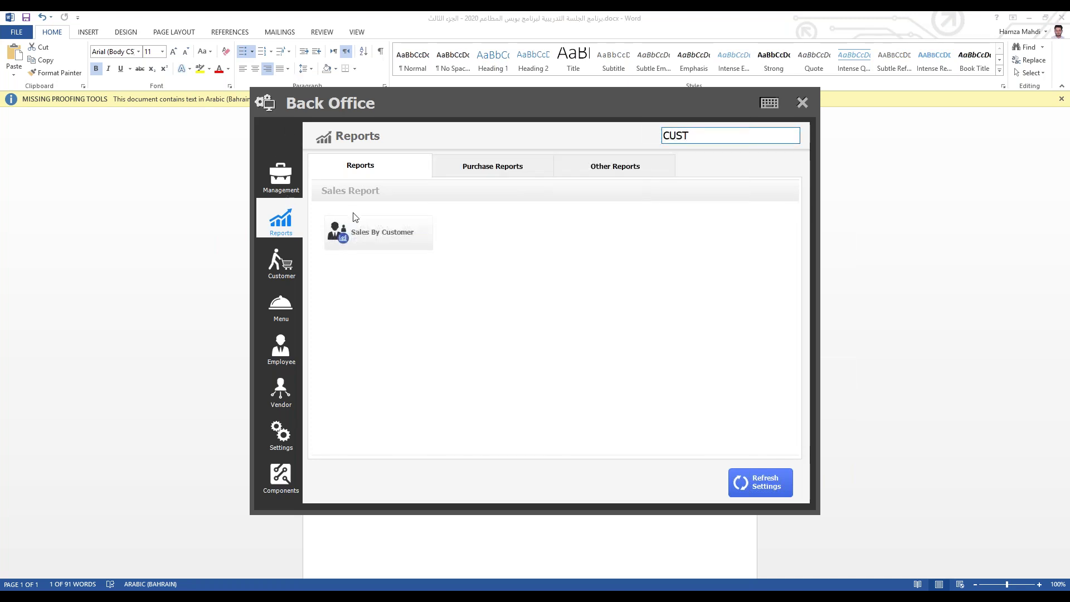
# Step: Open the Sales By Customer report, scroll across its table, then close it
pyautogui.click(354, 239)
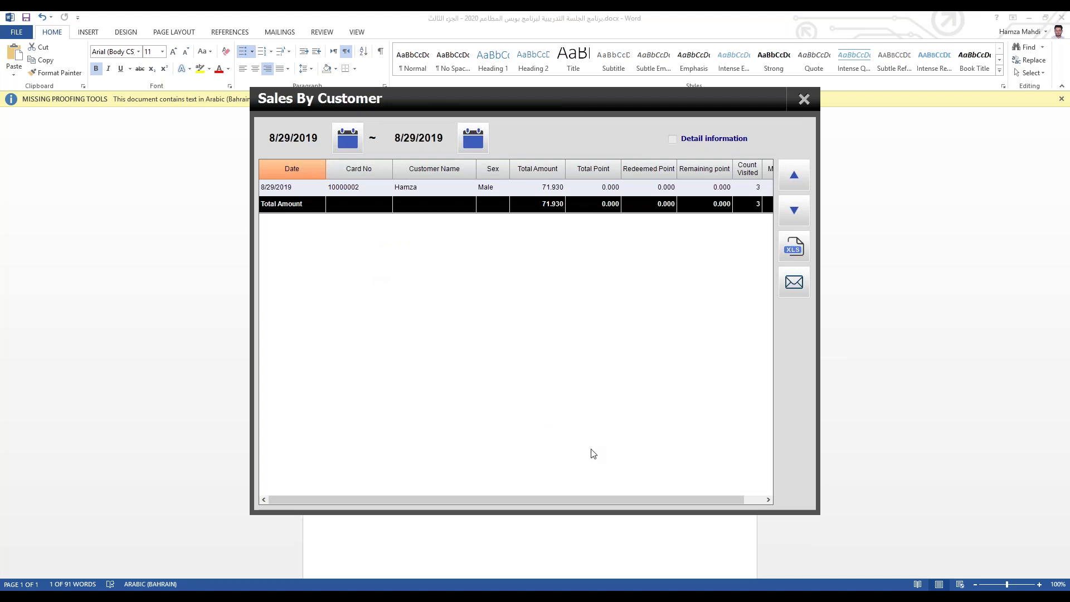
pyautogui.click(351, 191)
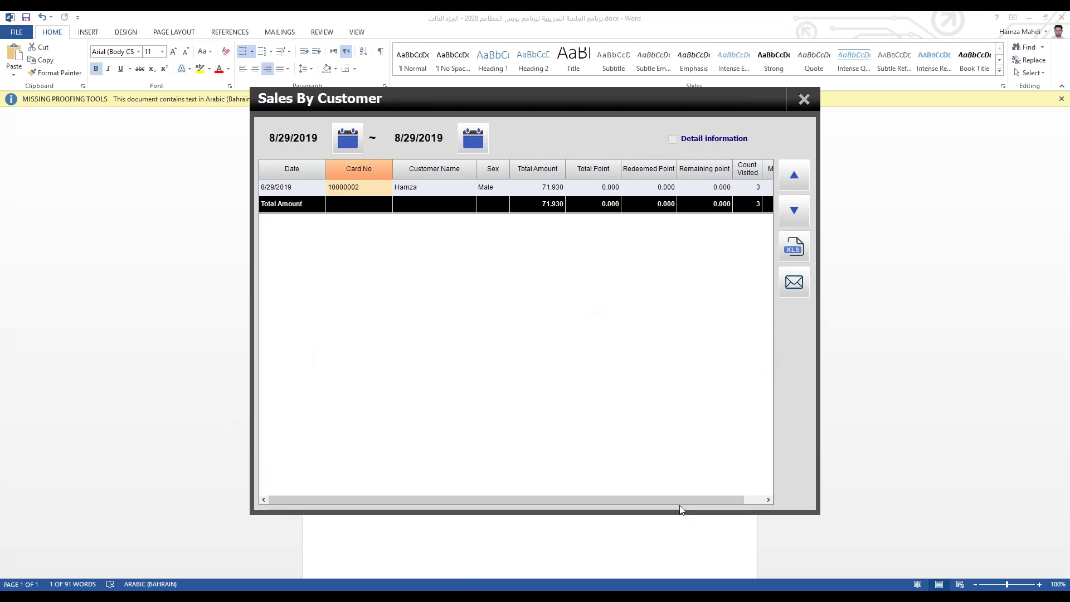
pyautogui.moveTo(626, 494); pyautogui.dragTo(479, 541)
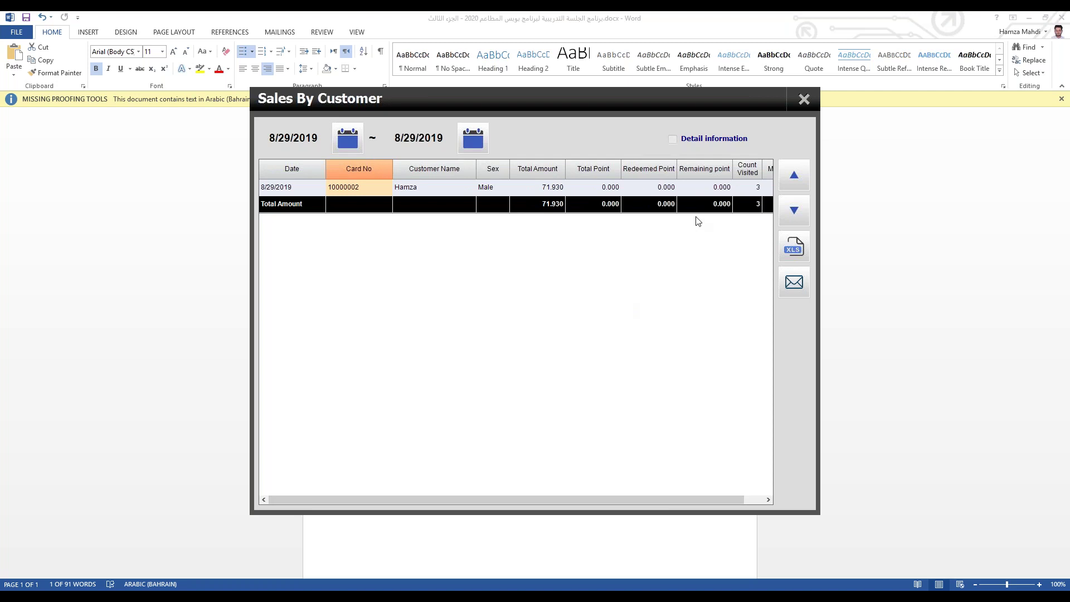
pyautogui.click(803, 100)
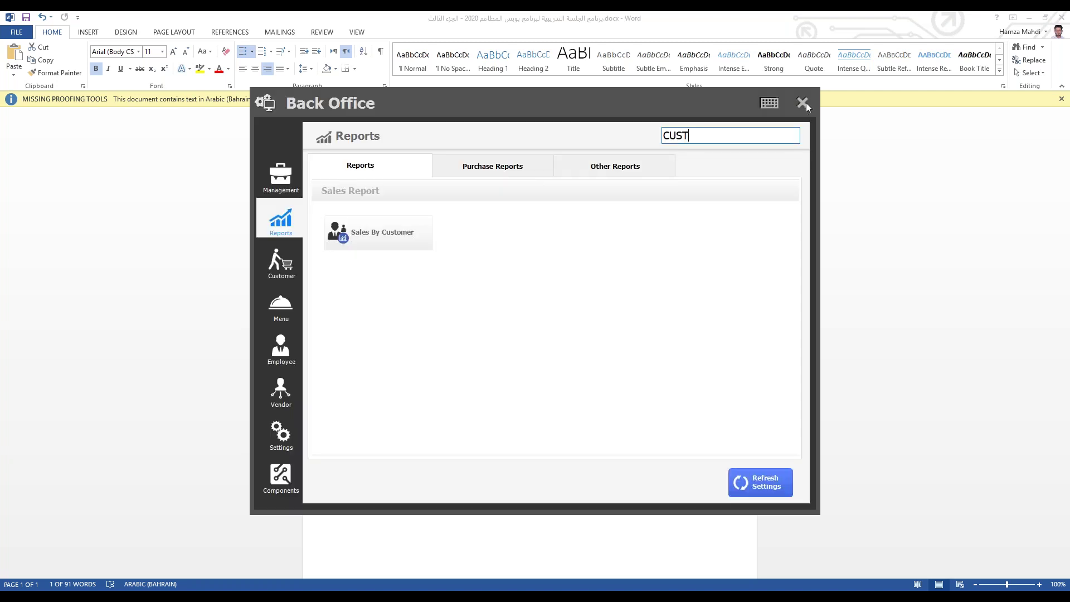
# Step: View Sales By Customer with Detail information, scroll its columns, close it, and show Management
pyautogui.click(362, 239)
pyautogui.click(694, 139)
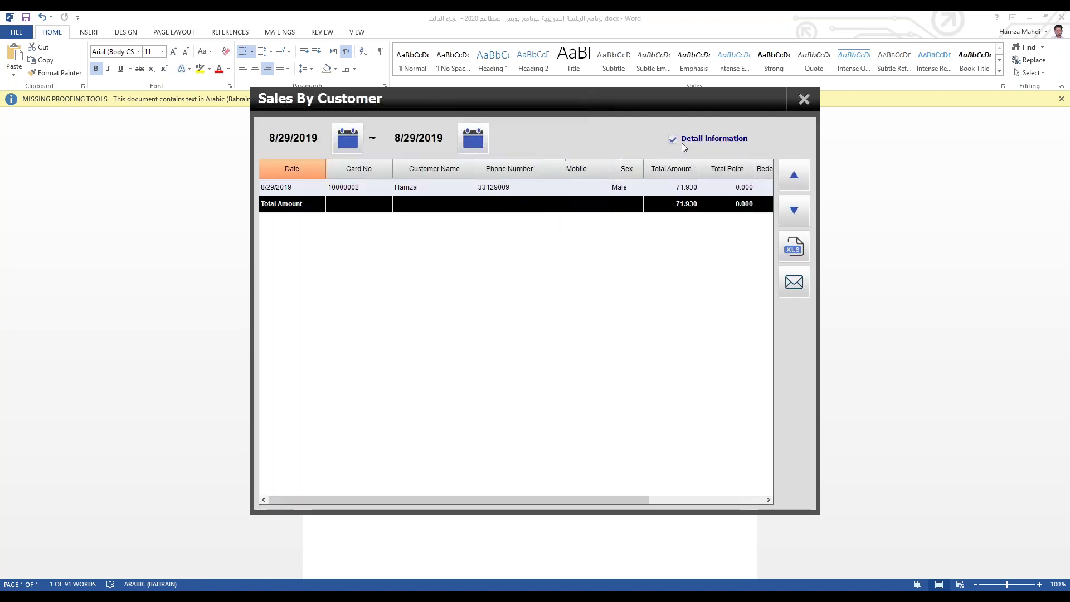
pyautogui.moveTo(599, 501); pyautogui.dragTo(714, 499)
pyautogui.click(701, 189)
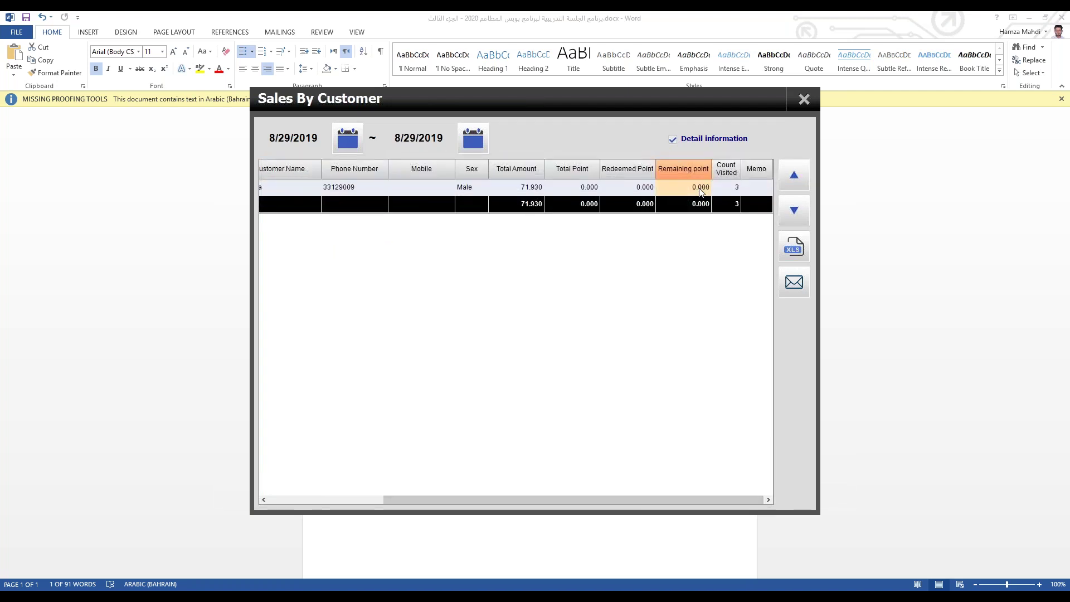
pyautogui.click(678, 139)
pyautogui.click(678, 140)
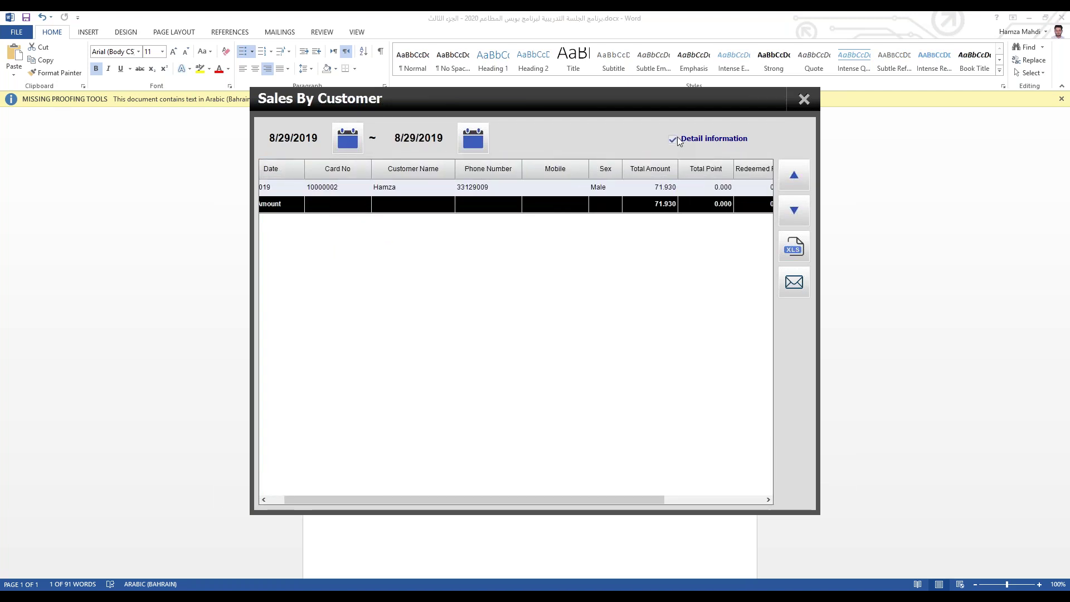
pyautogui.moveTo(479, 500); pyautogui.dragTo(377, 489)
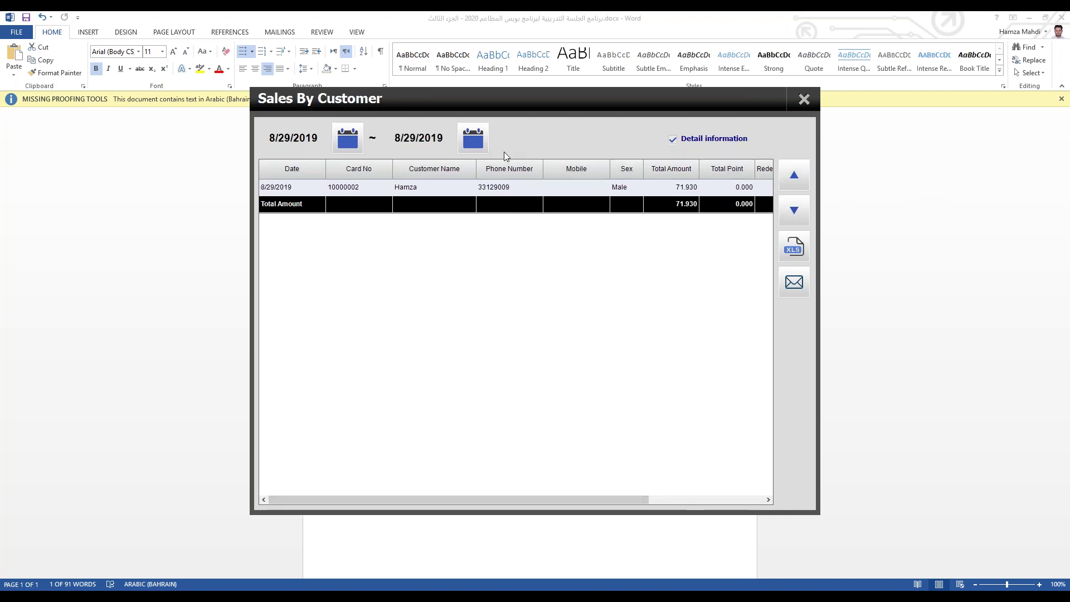
pyautogui.click(804, 100)
pyautogui.click(283, 181)
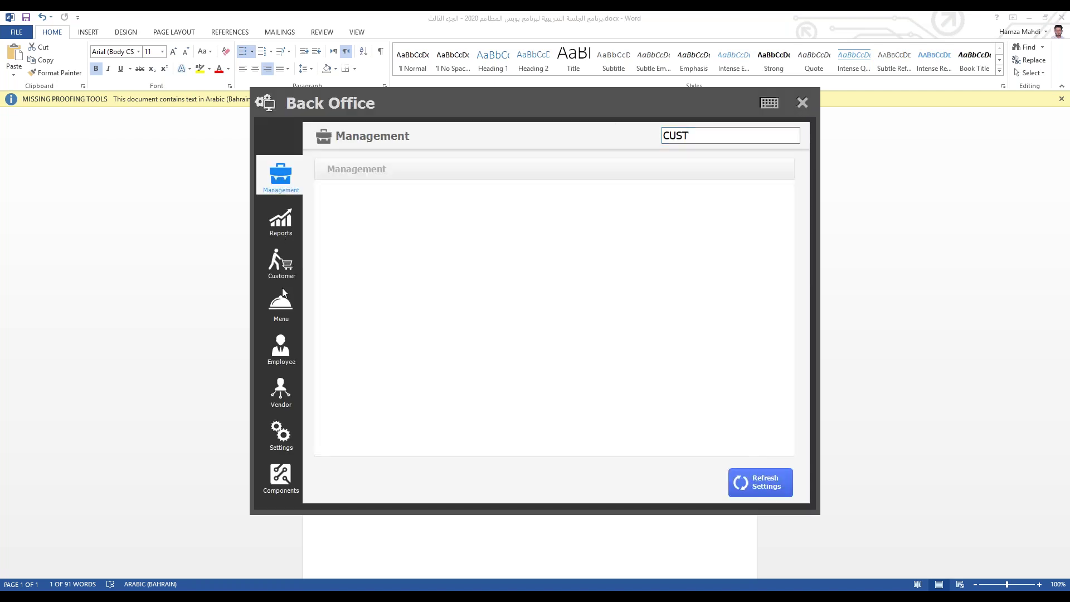
# Step: Clear the leftover reports search text and close Back Office
pyautogui.click(279, 434)
pyautogui.hotkey('ctrl', 'a')
pyautogui.press('BackSpace')
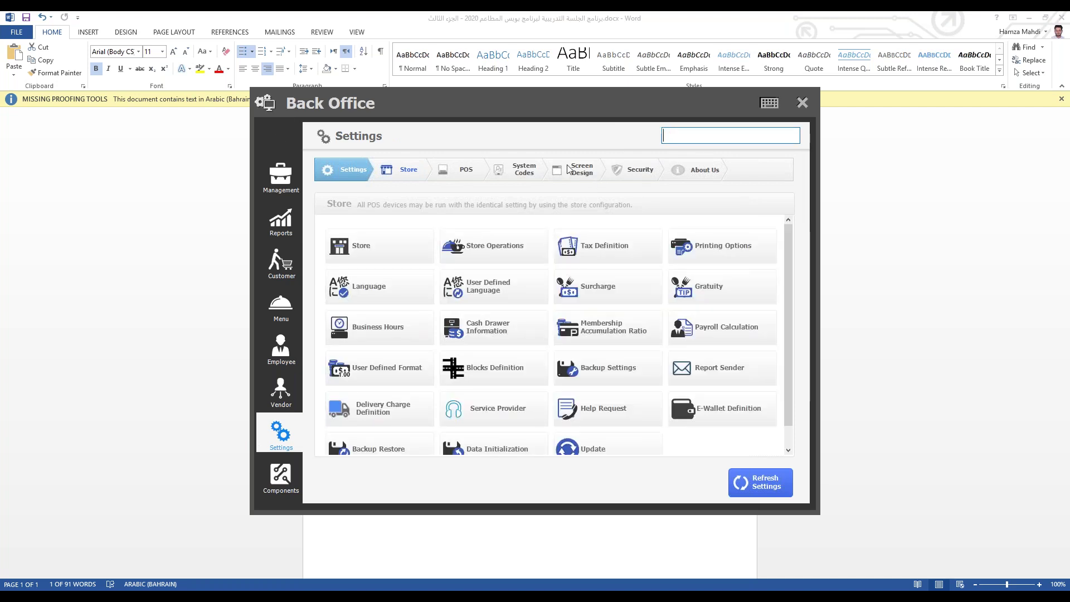
pyautogui.click(803, 103)
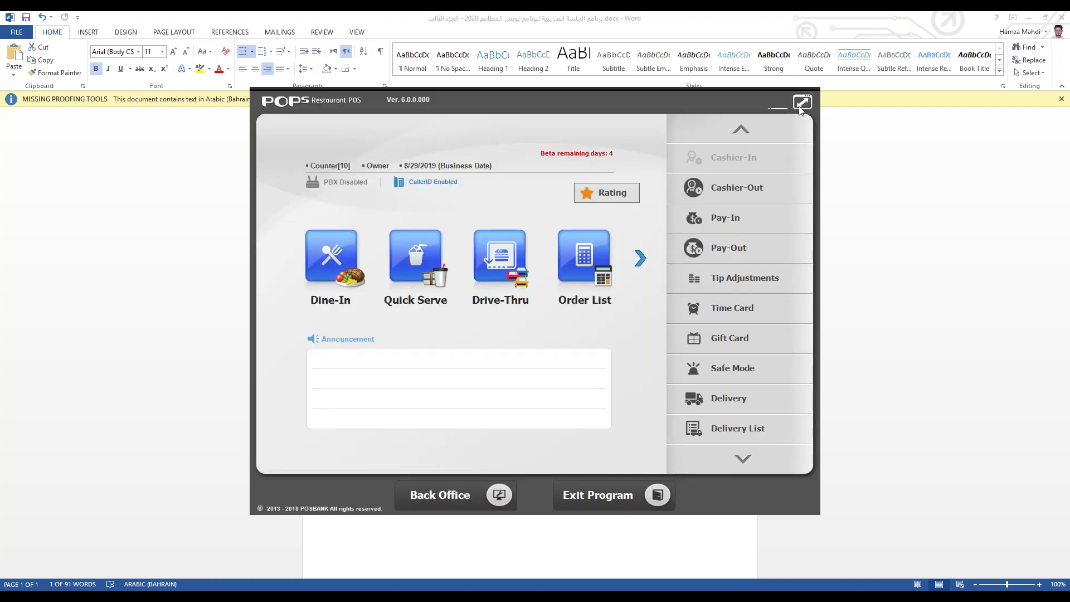
# Step: Register gift card 543543 for the existing customer with a 500.000 issue amount
pyautogui.click(738, 336)
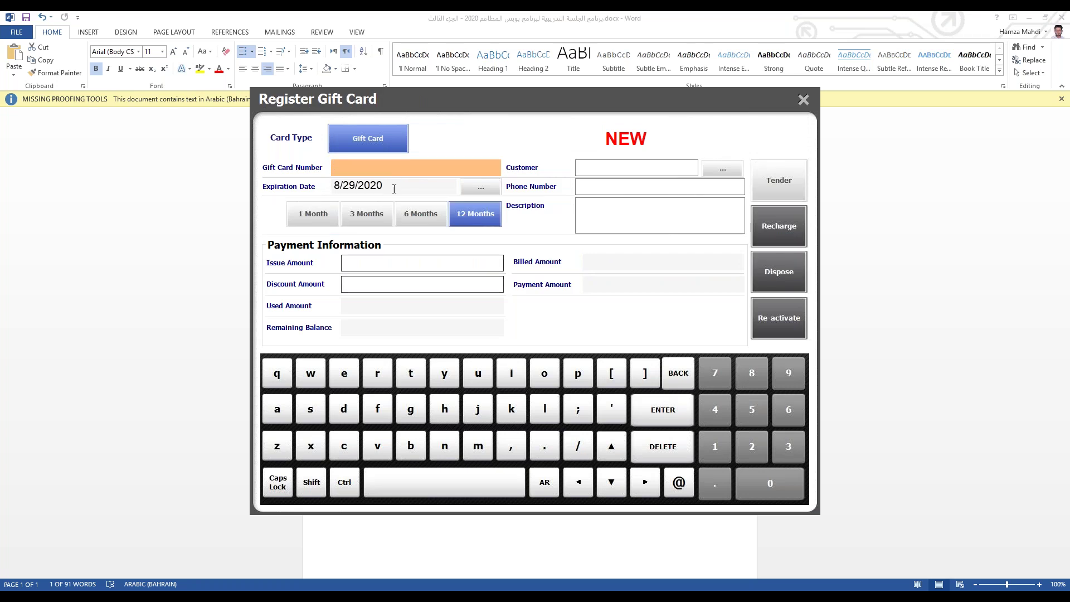
pyautogui.write('543543')
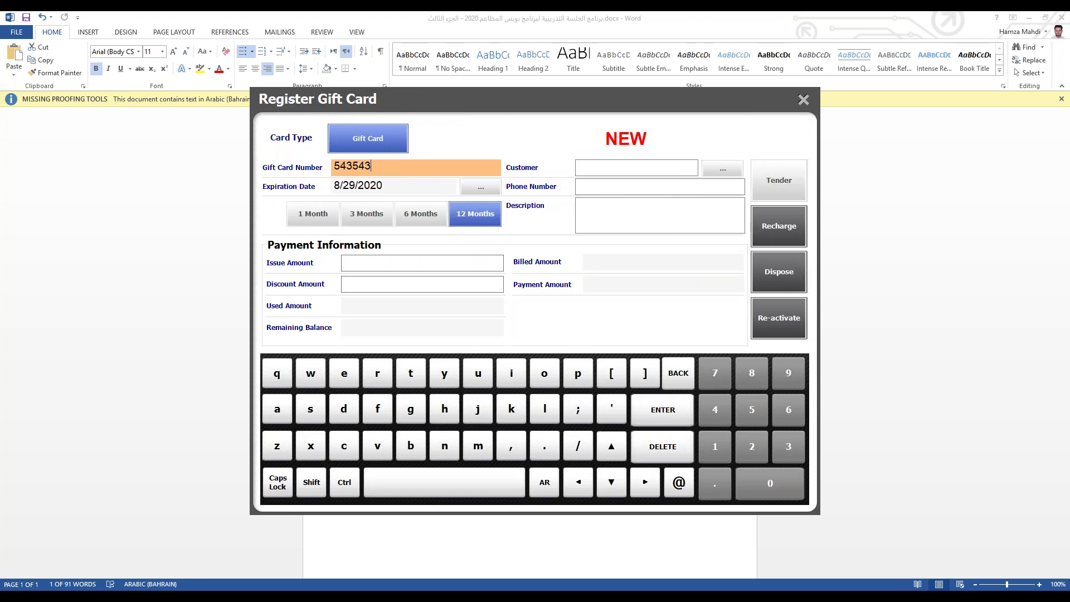
pyautogui.click(725, 170)
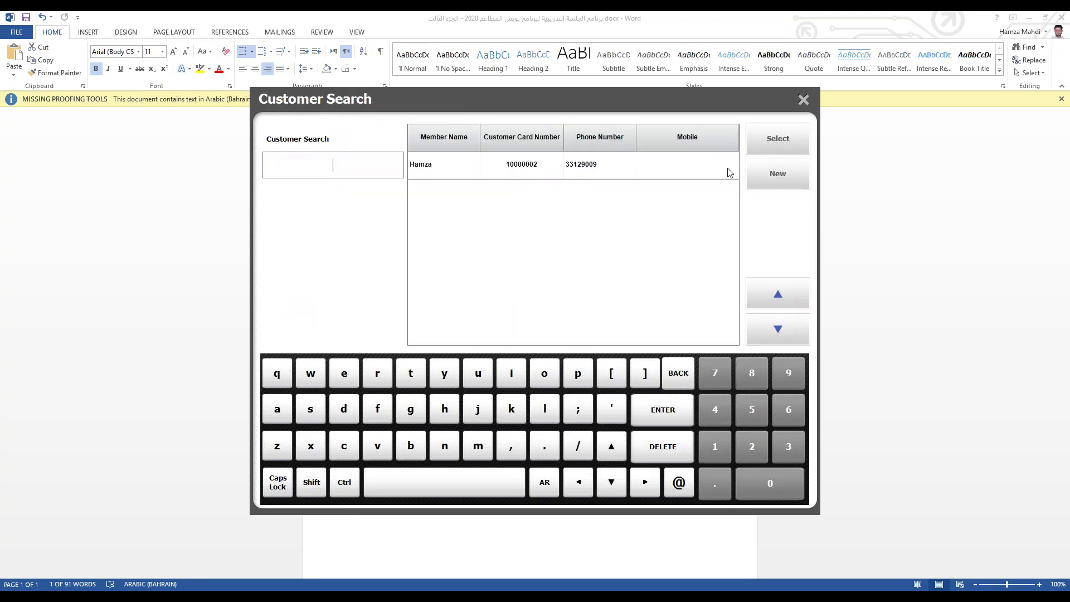
pyautogui.click(604, 165)
pyautogui.click(789, 154)
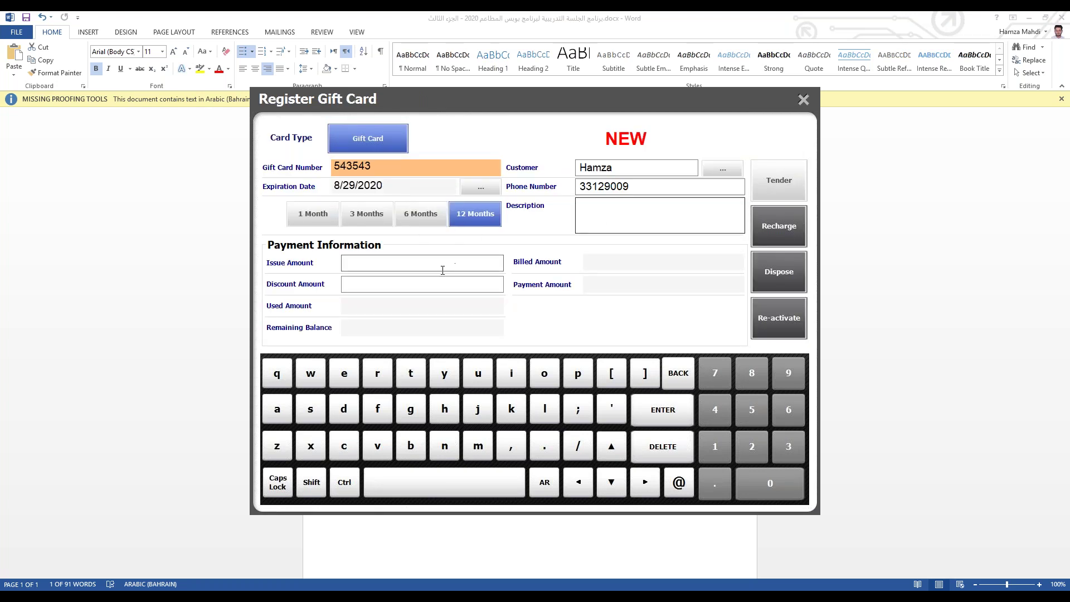
pyautogui.click(419, 261)
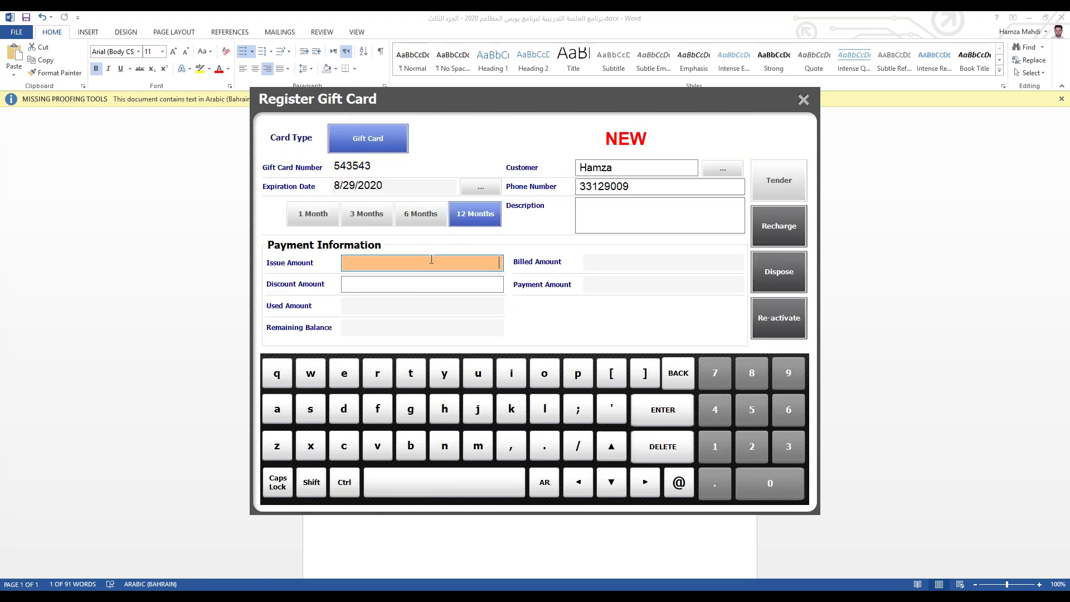
pyautogui.write('0.005000')
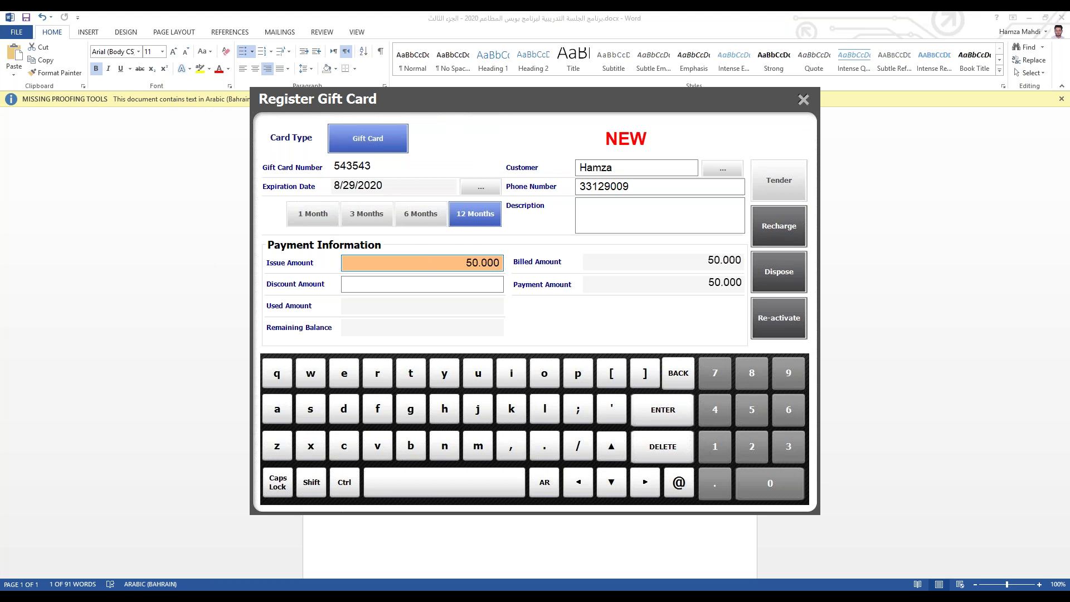
pyautogui.write('00')
# Step: Pay the 500.000 gift card in cash, save the receipt as '1', then reopen Back Office
pyautogui.click(791, 185)
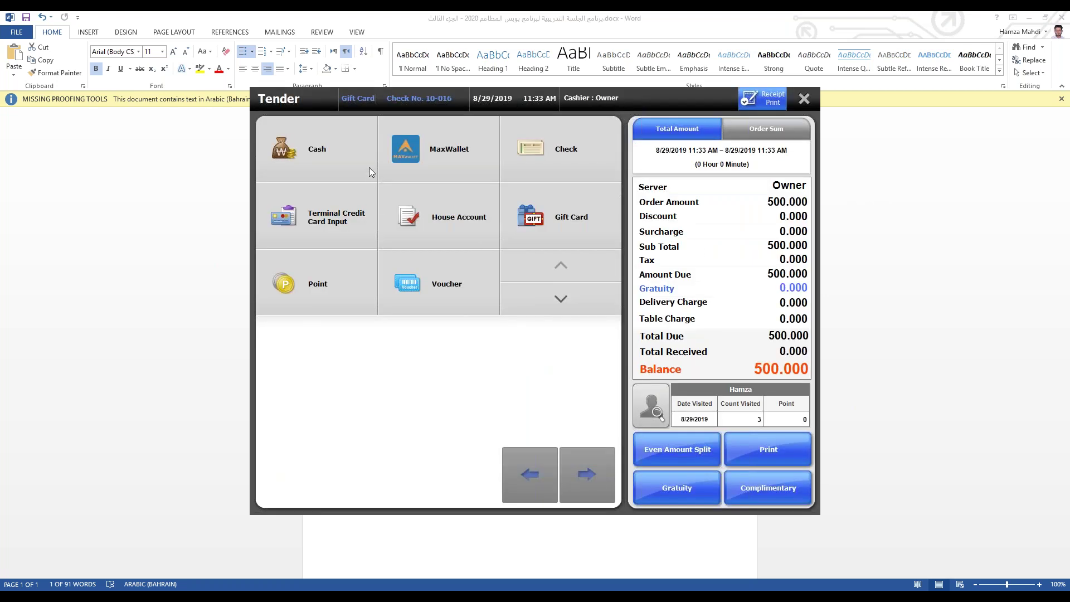
pyautogui.click(362, 165)
pyautogui.click(668, 202)
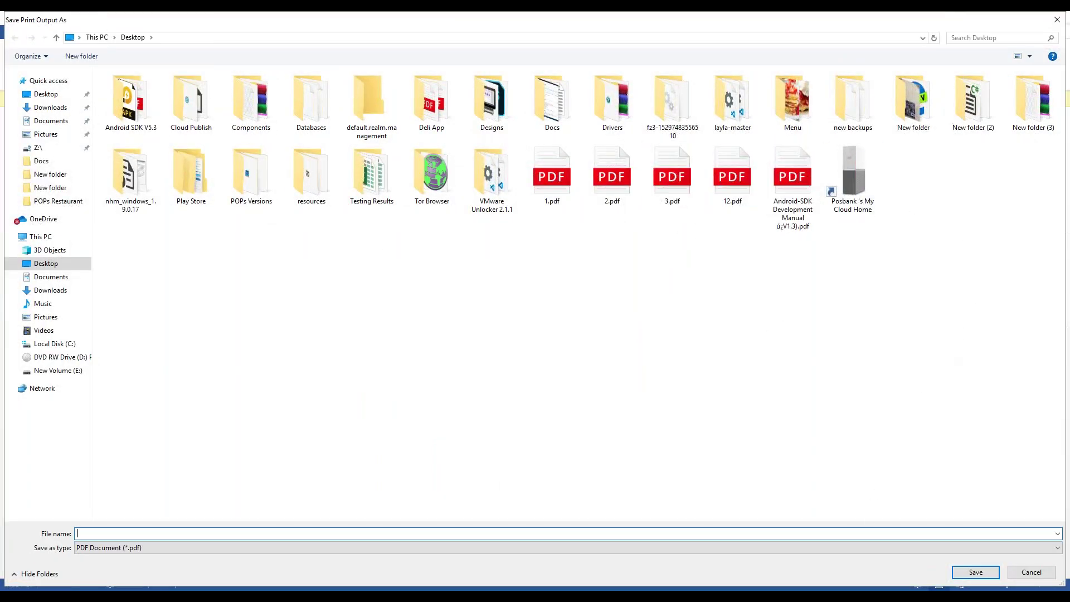
pyautogui.write('1')
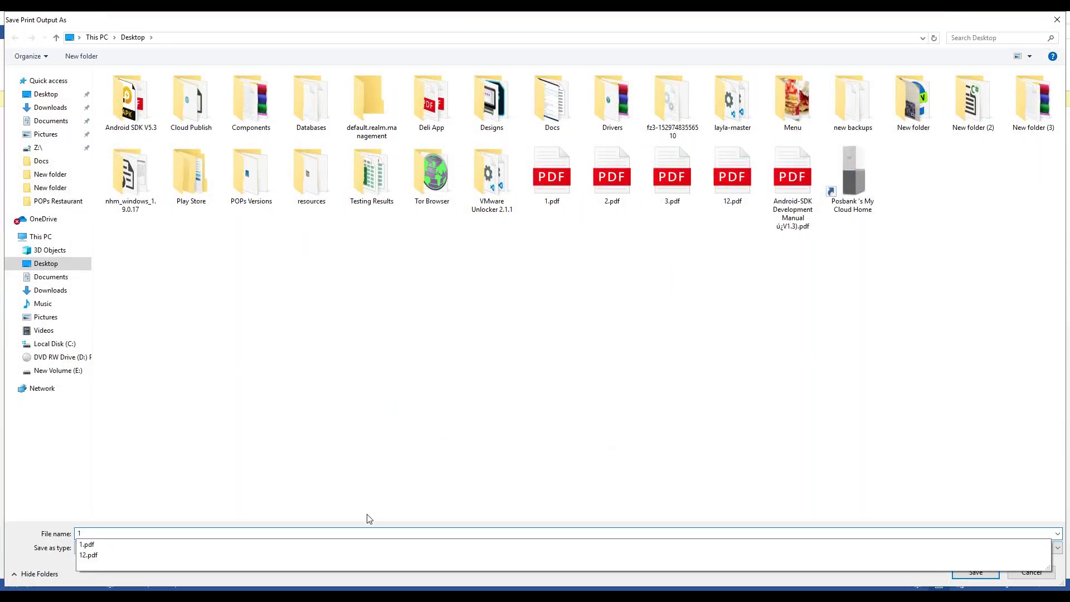
pyautogui.press('Return')
pyautogui.press('Return')
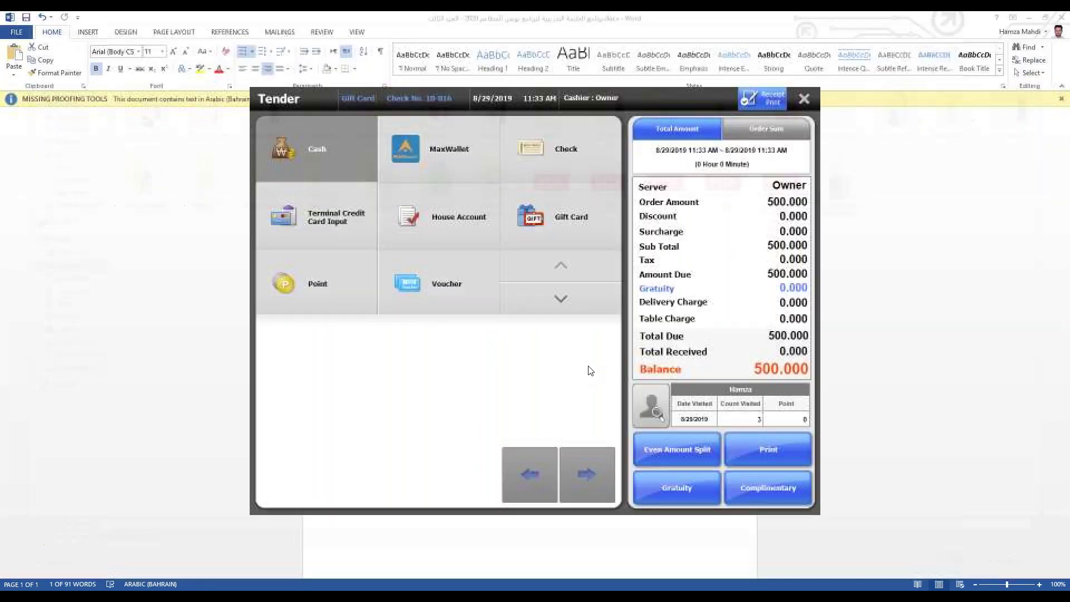
pyautogui.click(527, 416)
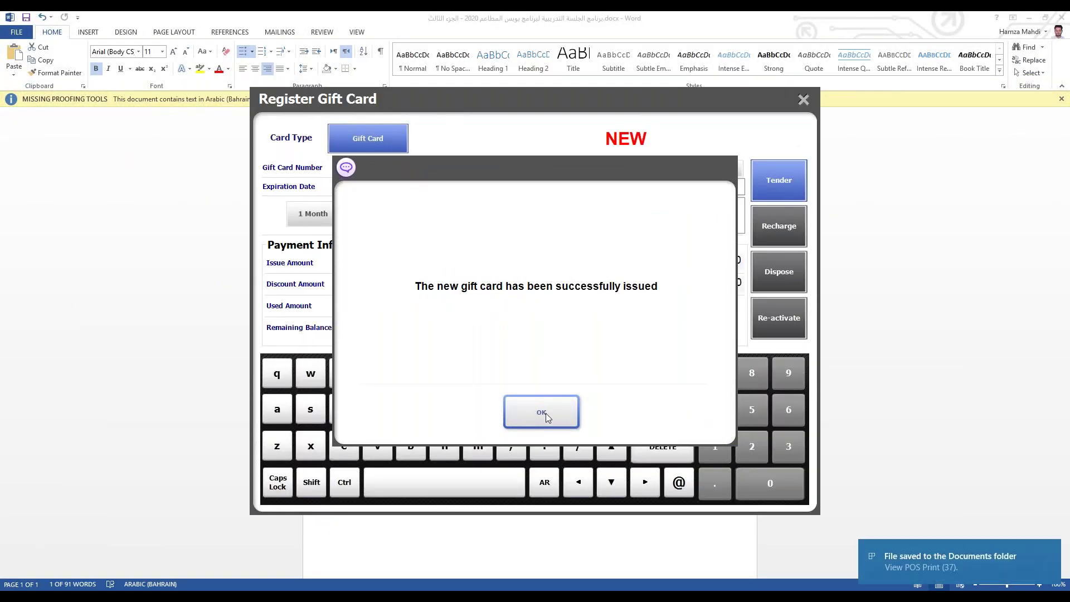
pyautogui.click(545, 413)
pyautogui.click(800, 103)
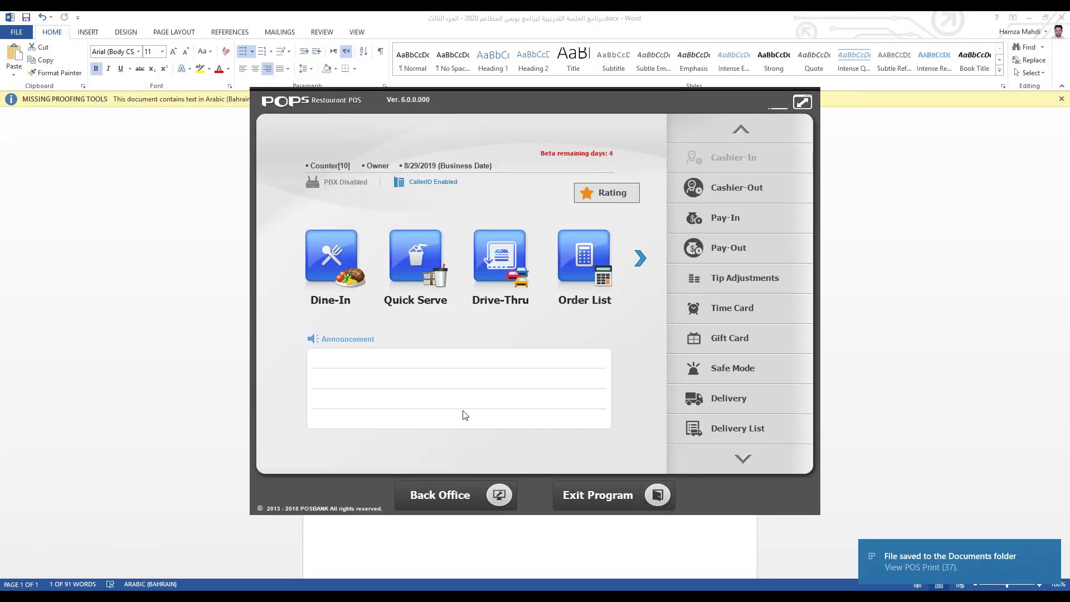
pyautogui.click(455, 498)
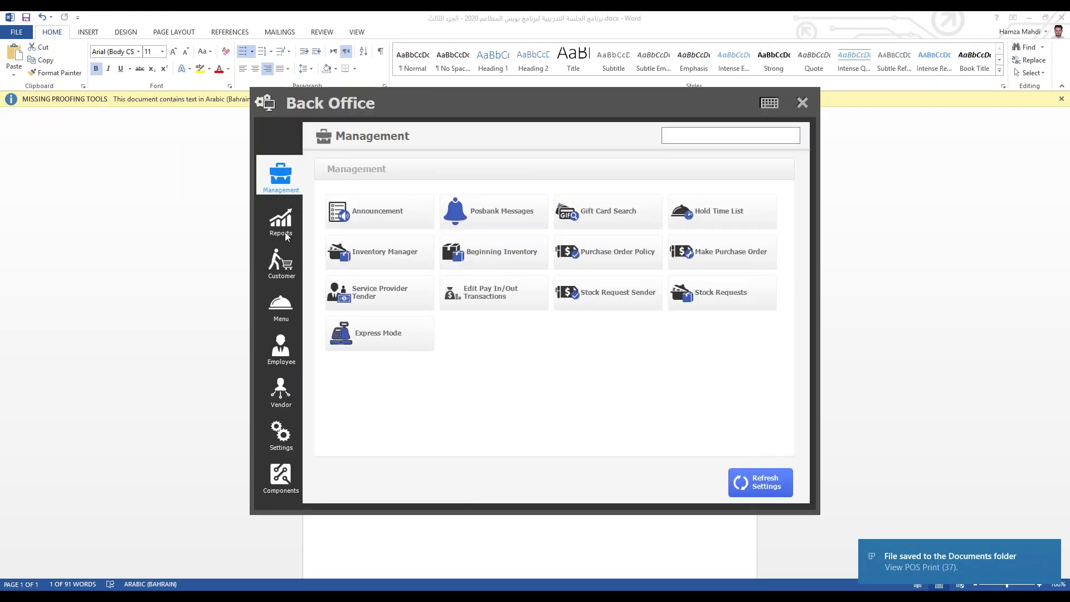
# Step: Review the Total Sales report totalling 697.344, then close it and Back Office
pyautogui.click(281, 223)
pyautogui.click(373, 240)
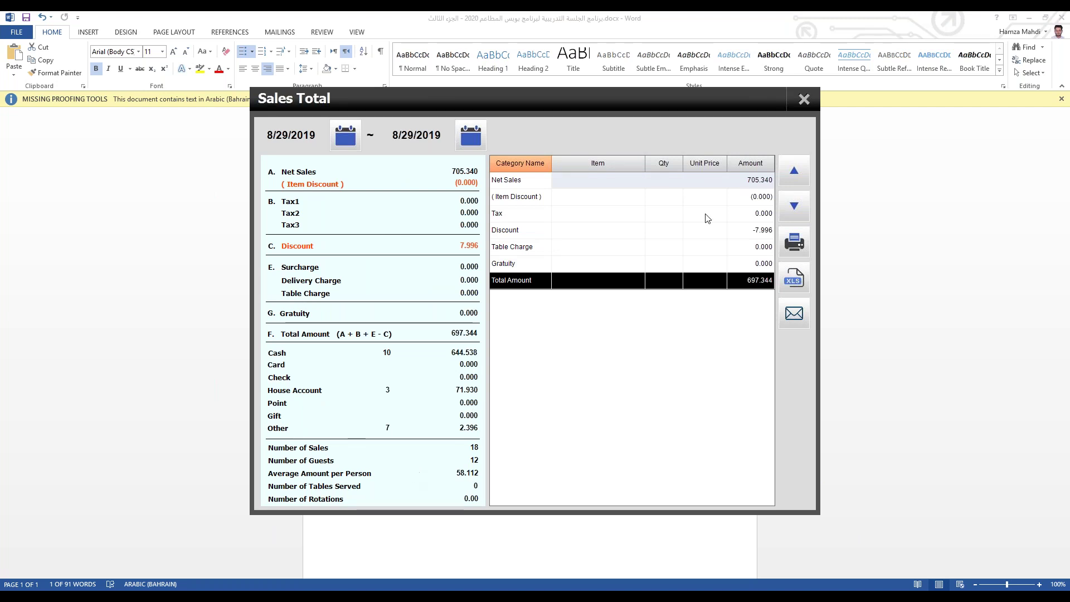
pyautogui.click(804, 100)
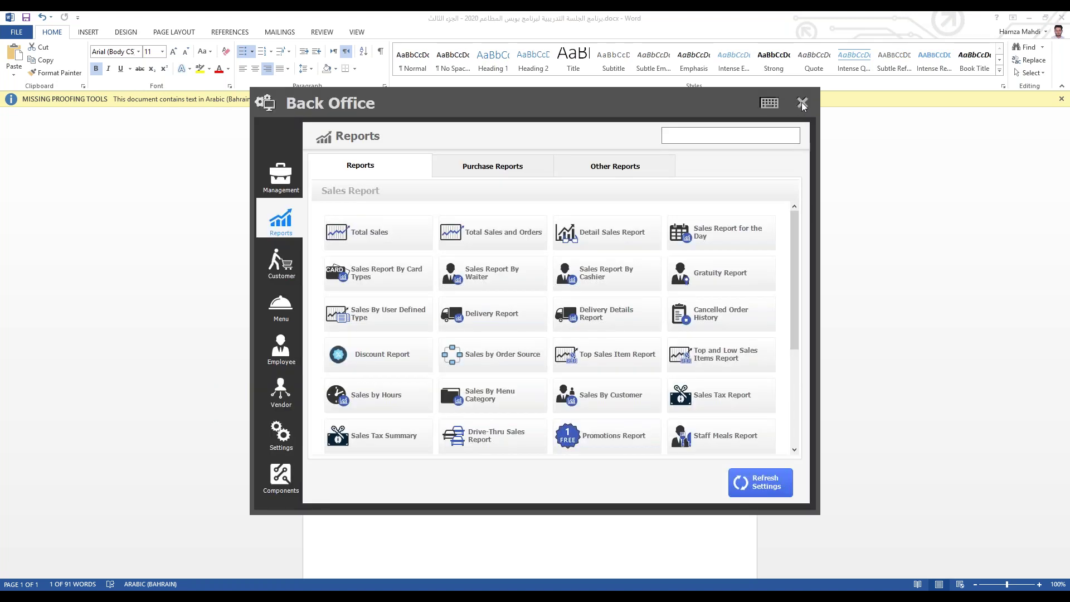
pyautogui.click(803, 103)
# Step: Ring up Cholmyeon, Cheese cream spaghetti and Champon (30.970) and choose Gift Card at tender
pyautogui.click(390, 265)
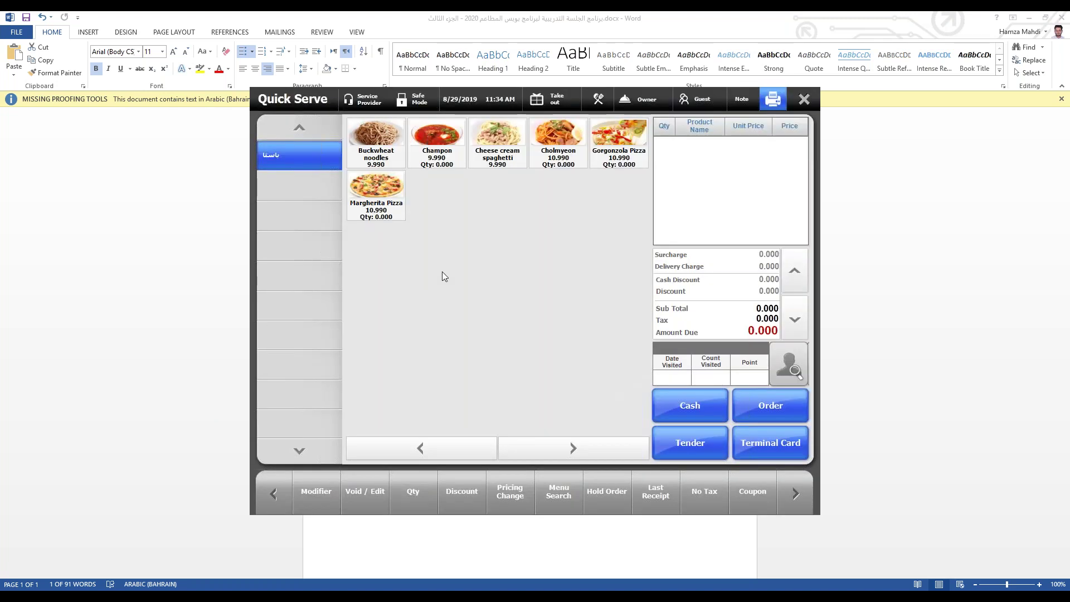
pyautogui.click(558, 140)
pyautogui.click(498, 140)
pyautogui.click(437, 139)
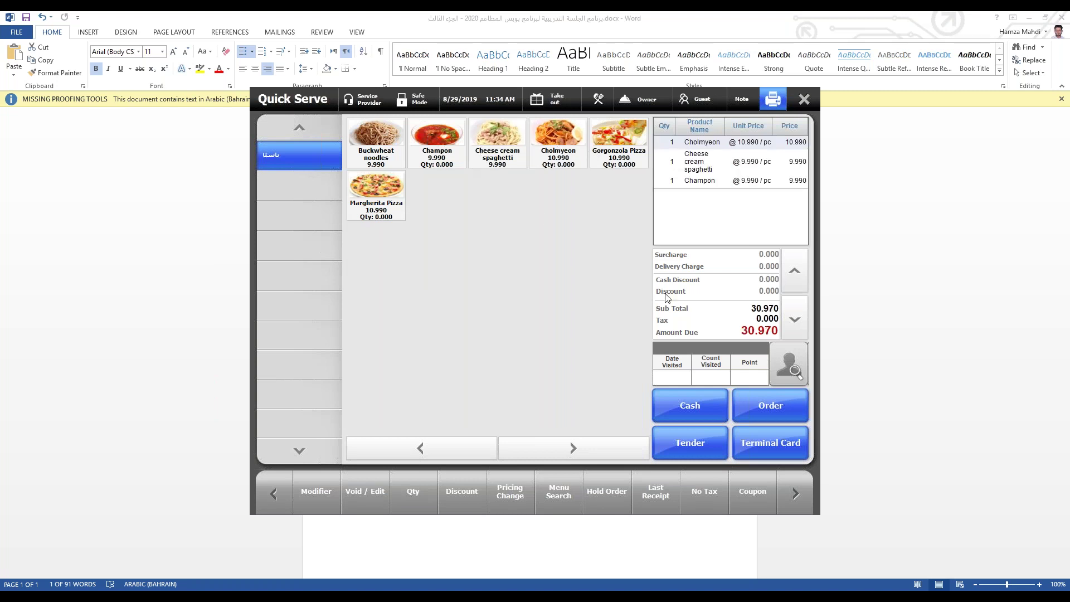
pyautogui.click(711, 436)
pyautogui.click(705, 434)
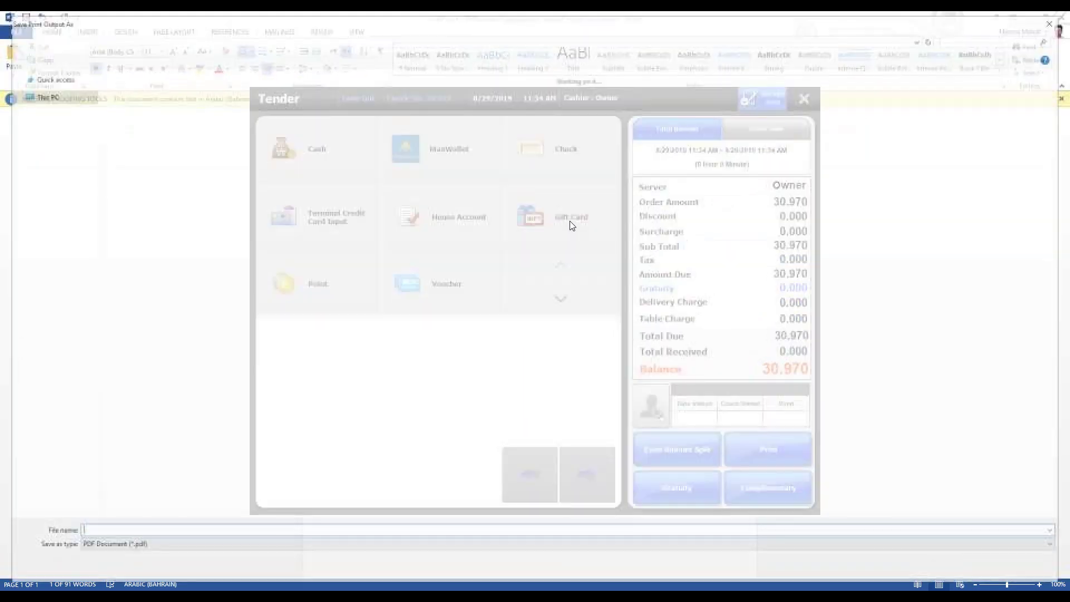
pyautogui.click(570, 221)
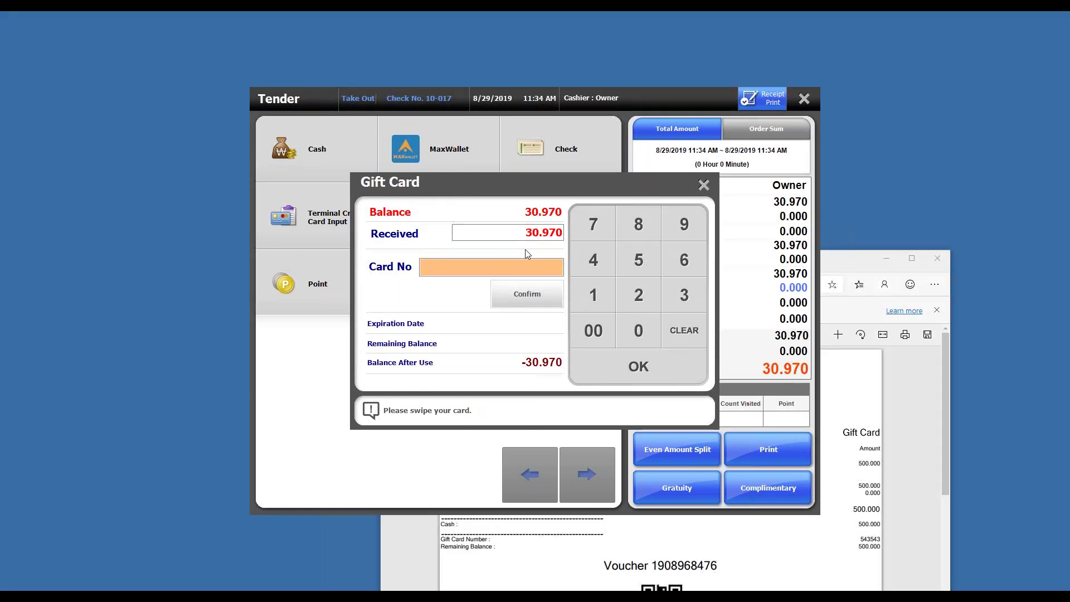
# Step: Enter the gift card number on the keypad and check its balance and expiry
pyautogui.click(523, 267)
pyautogui.write('3')
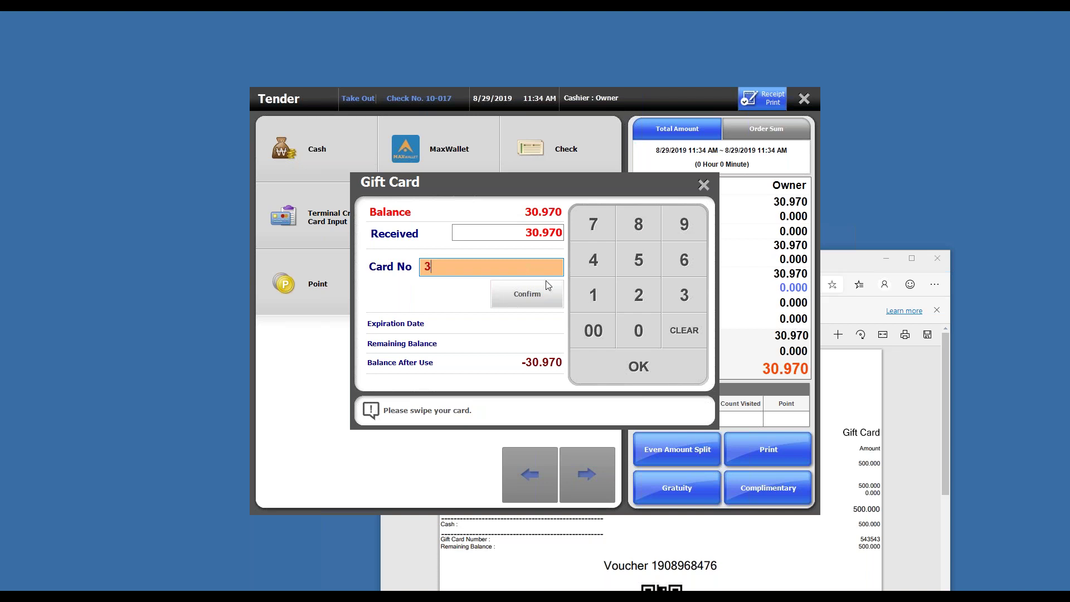
pyautogui.press('BackSpace')
pyautogui.click(637, 273)
pyautogui.click(612, 262)
pyautogui.click(684, 299)
pyautogui.click(640, 259)
pyautogui.click(591, 254)
pyautogui.click(677, 293)
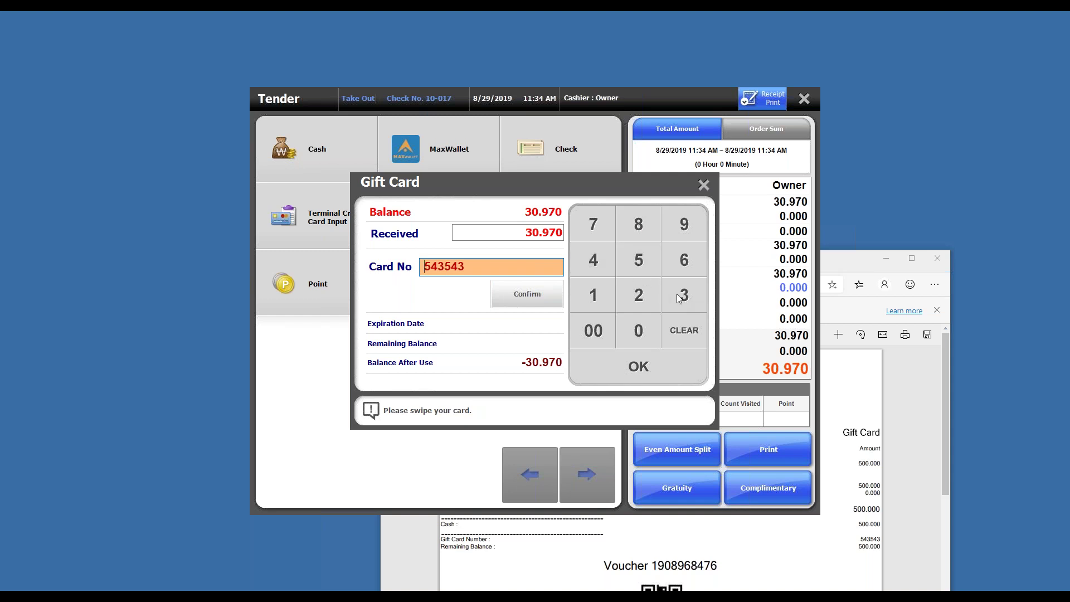
pyautogui.click(539, 297)
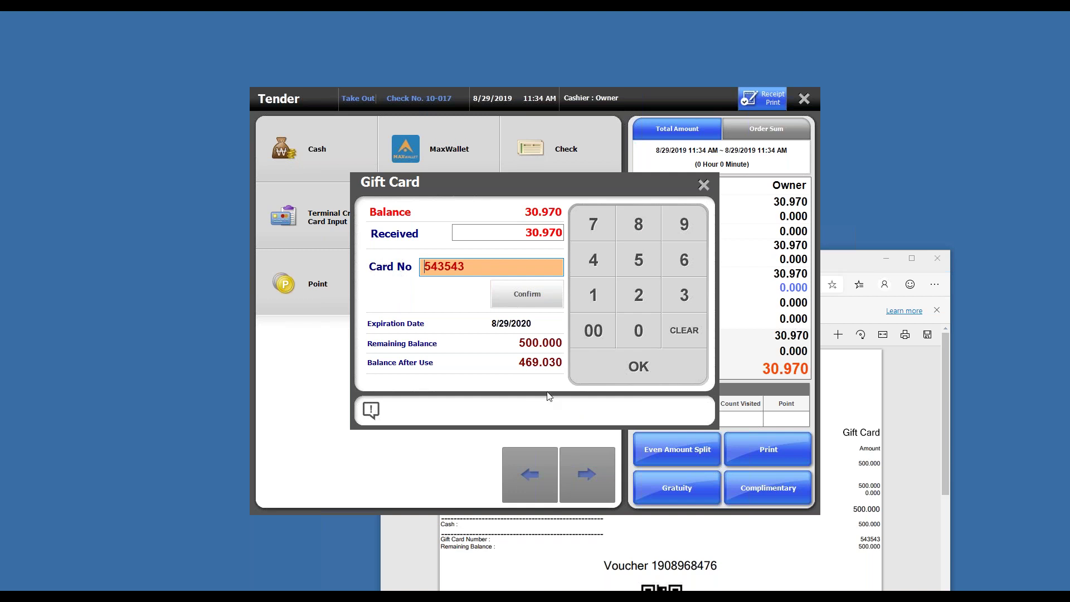
# Step: Pay the 30.970 by gift card, leaving 469.030, and save the receipt as 12.pdf
pyautogui.click(619, 365)
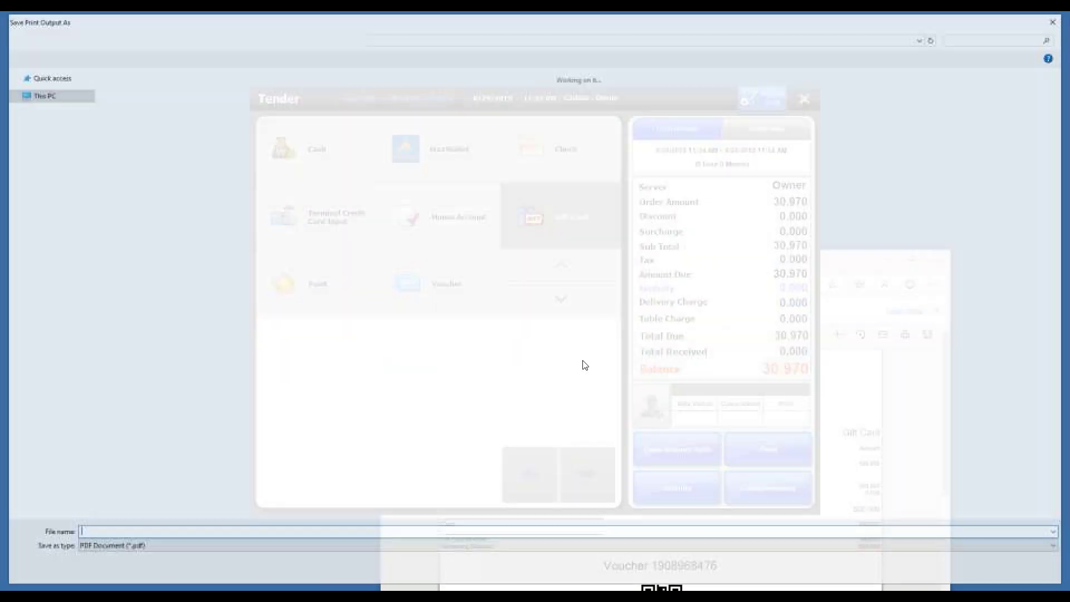
pyautogui.write('12')
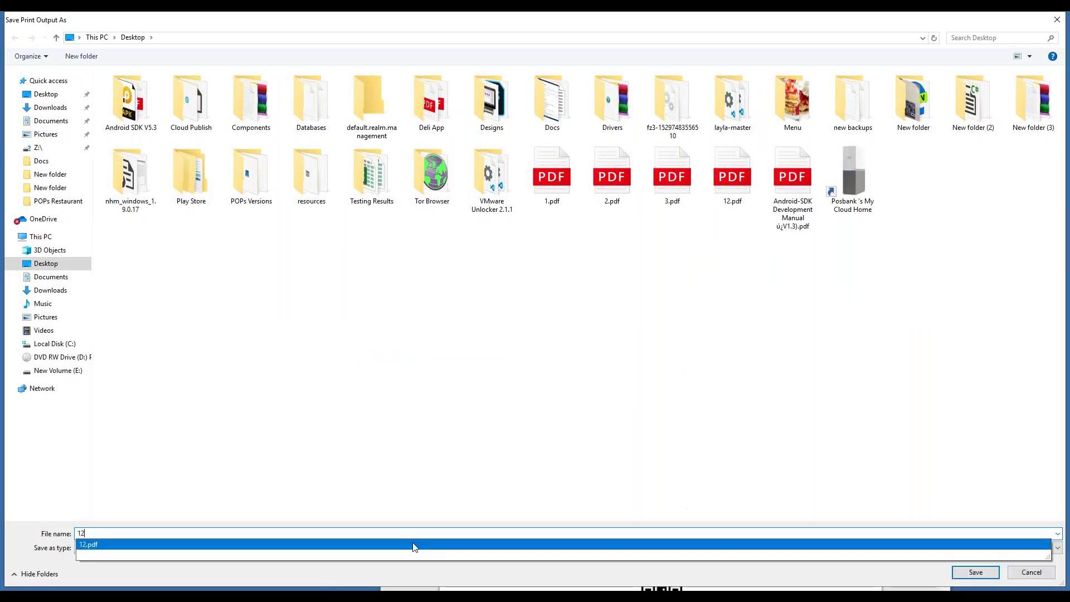
pyautogui.press('Return')
# Step: Replace the existing 12.pdf, then reopen the Total Sales report showing the 30.970 Gift payment
pyautogui.click(548, 311)
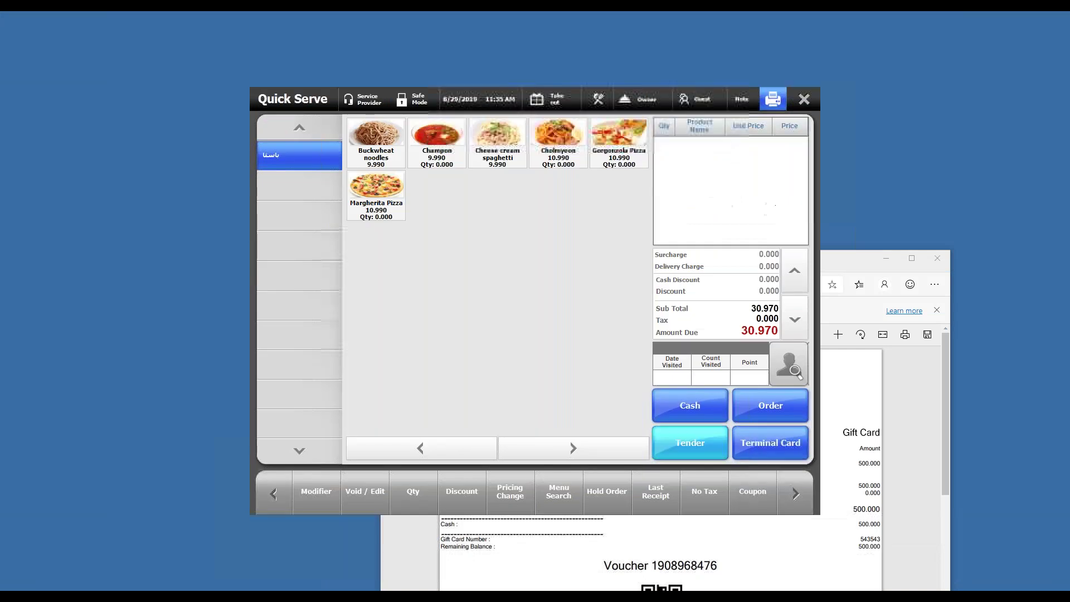
pyautogui.click(449, 495)
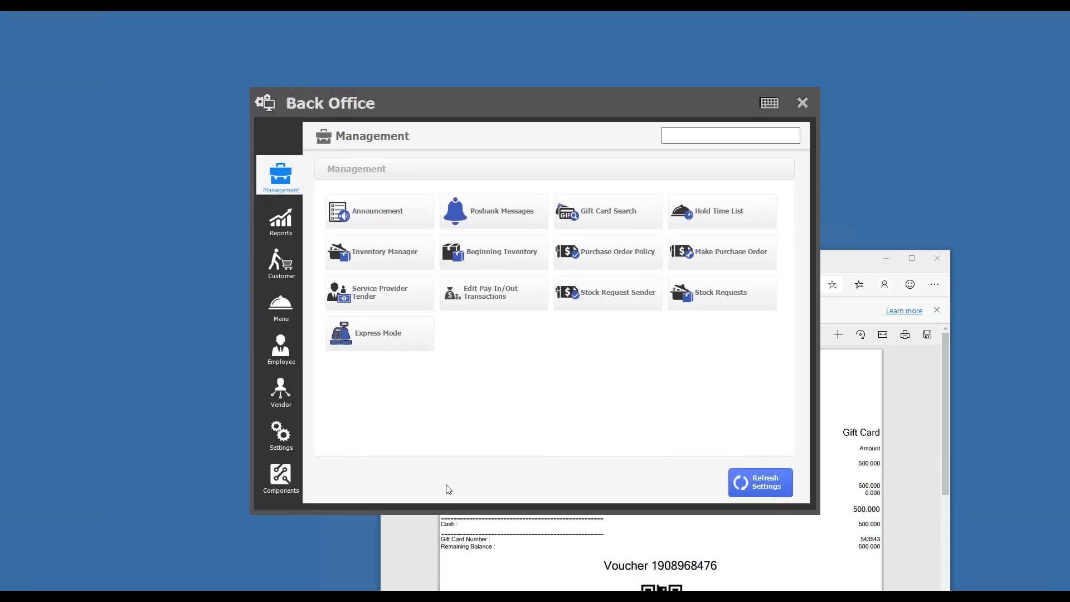
pyautogui.click(288, 217)
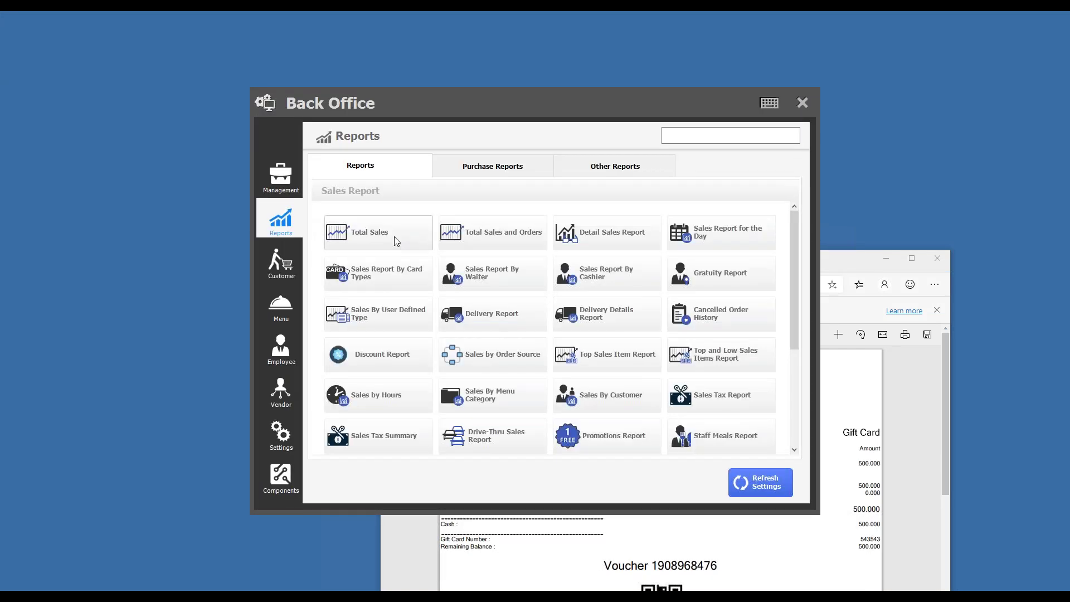
pyautogui.click(393, 236)
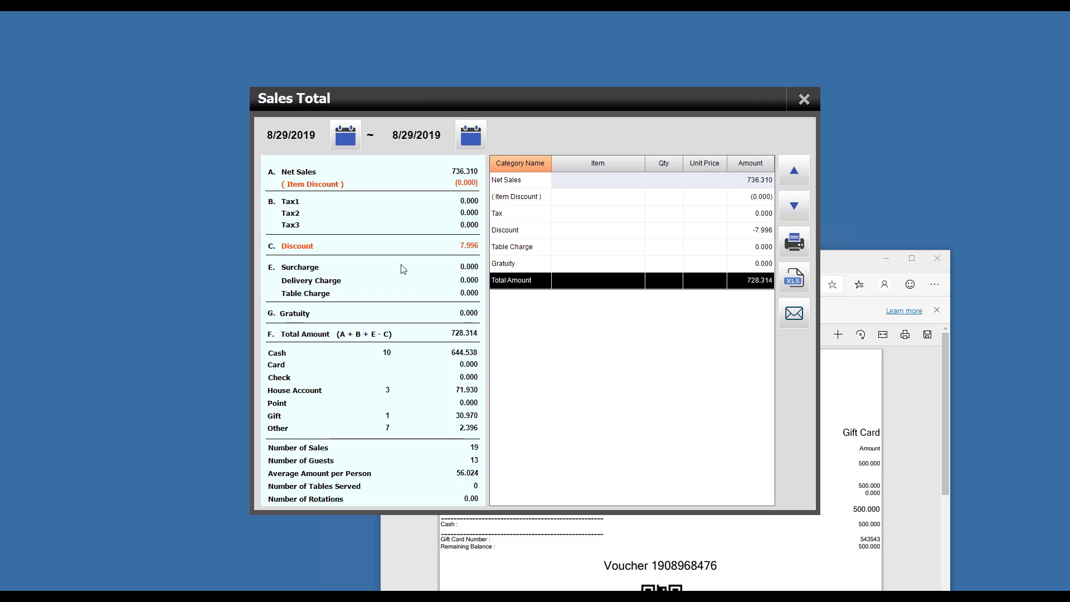
# Step: Launch Calculator via search and place it beside the sales summary
pyautogui.press('super')
pyautogui.write('calc')
pyautogui.press('Return')
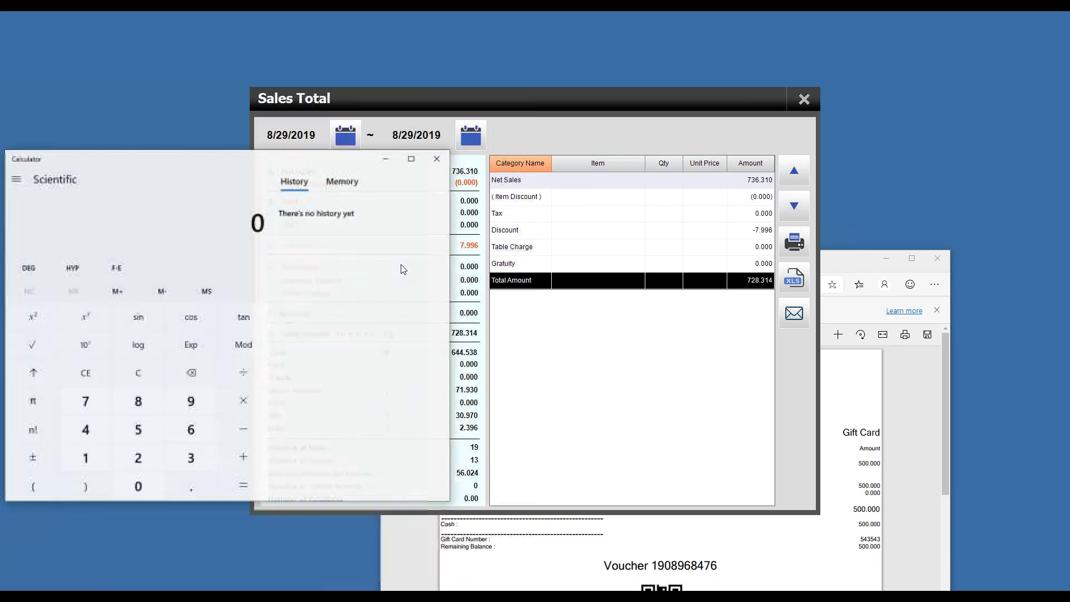
pyautogui.moveTo(313, 162); pyautogui.dragTo(831, 173)
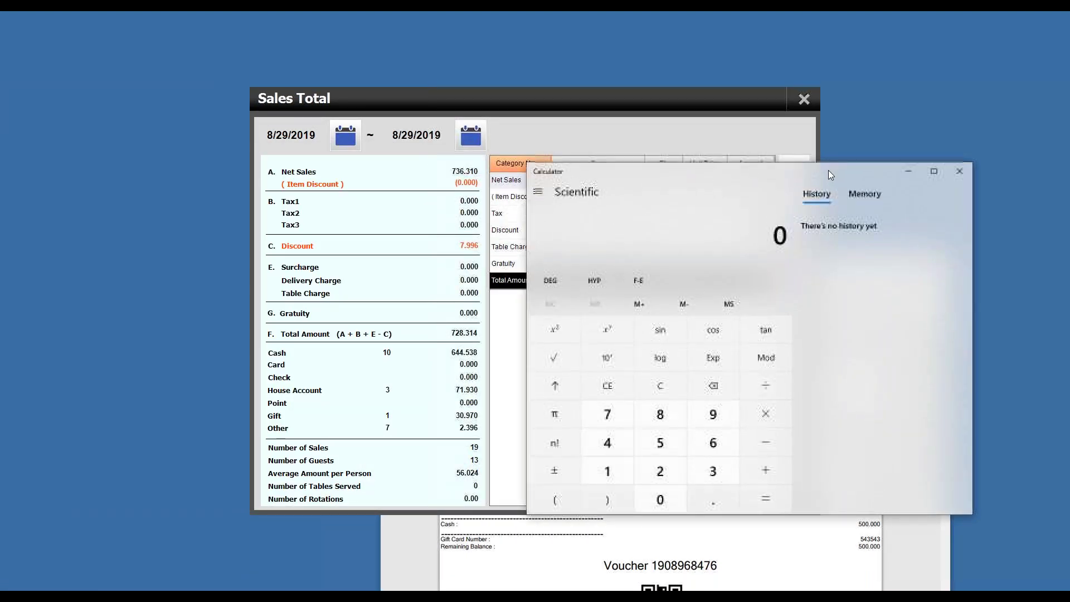
# Step: Sum 17.93 + 644.538 + 2.396 to get 664.864, then close Calculator
pyautogui.write('17.')
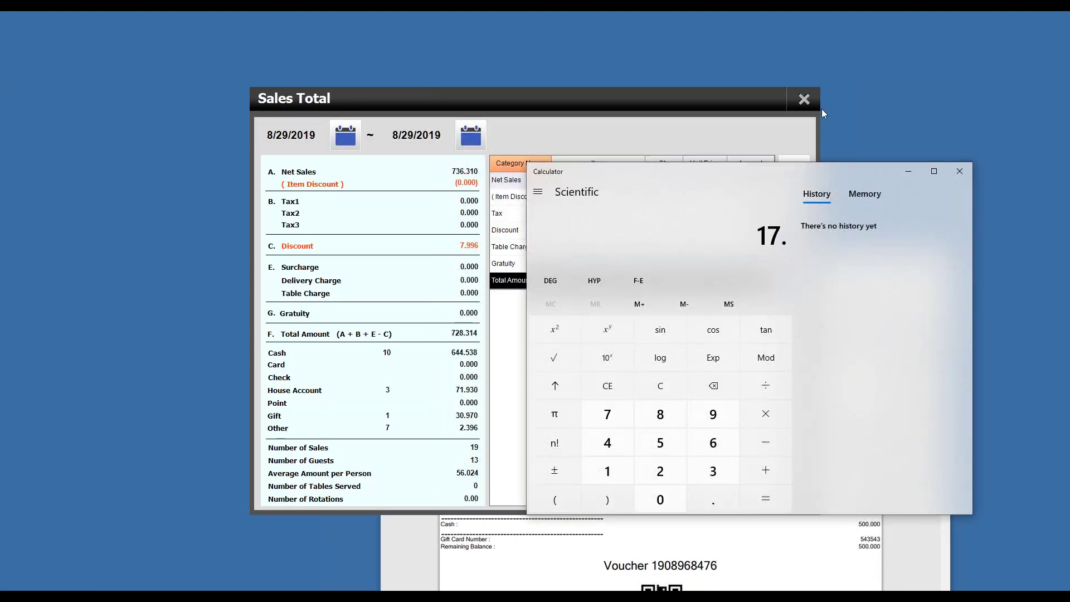
pyautogui.write('93')
pyautogui.press('+')
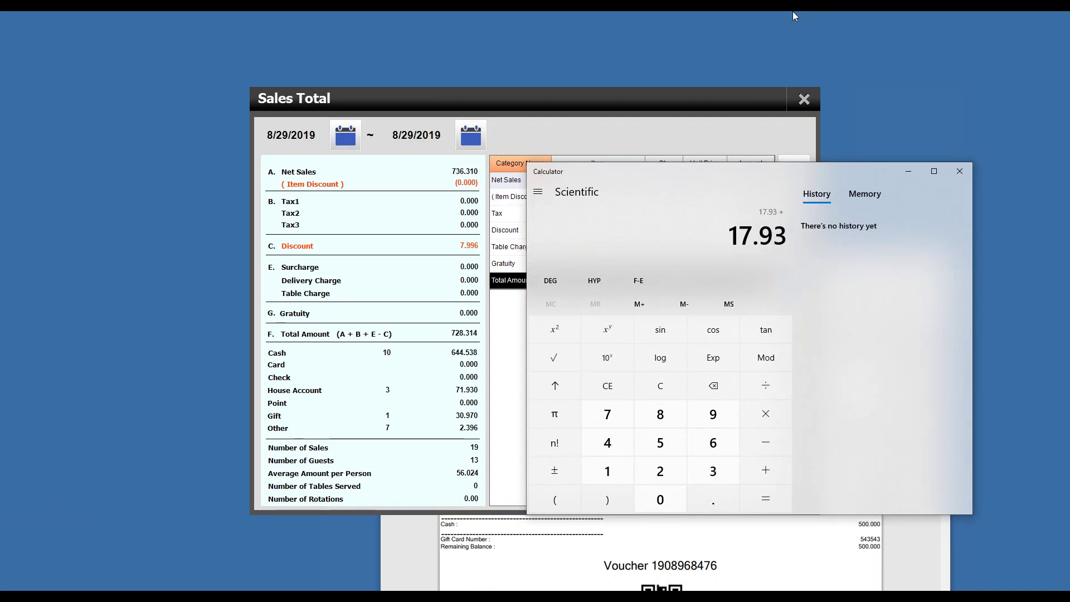
pyautogui.write('644.')
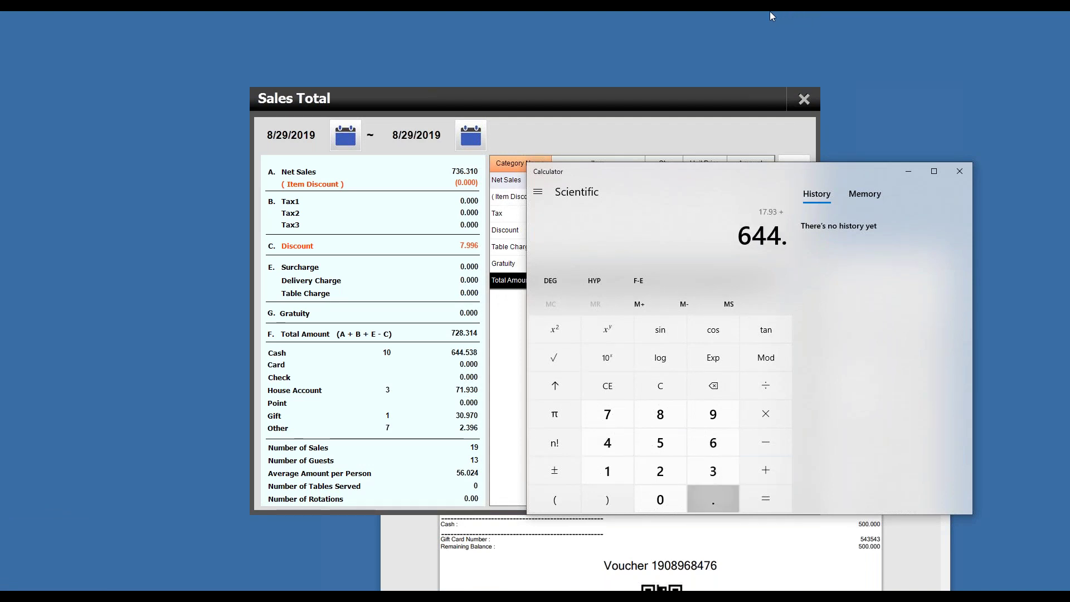
pyautogui.write('538')
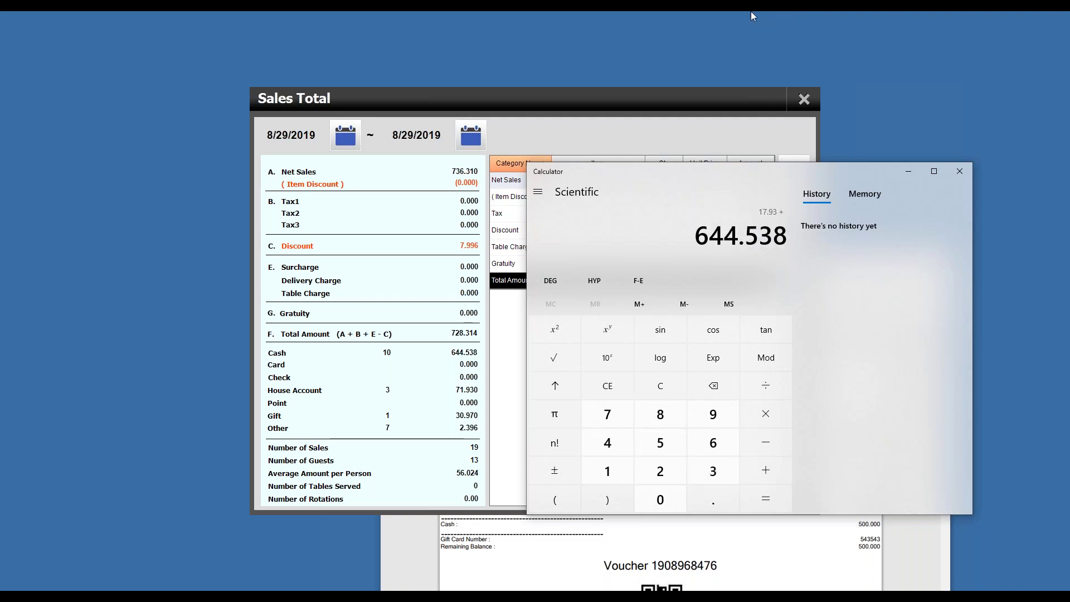
pyautogui.press('+')
pyautogui.write('2.3')
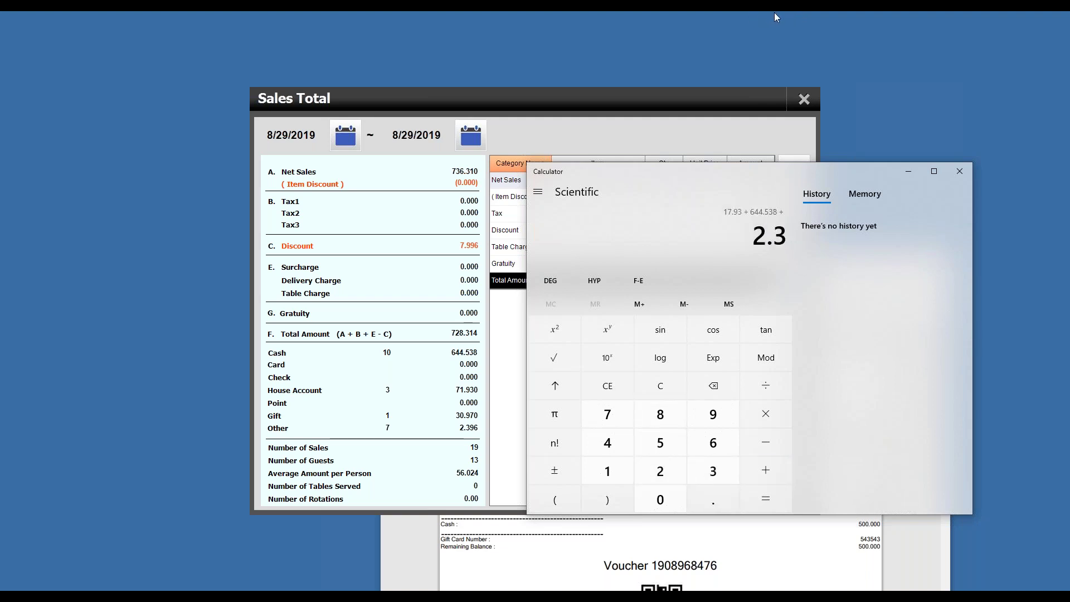
pyautogui.write('96')
pyautogui.press('Return')
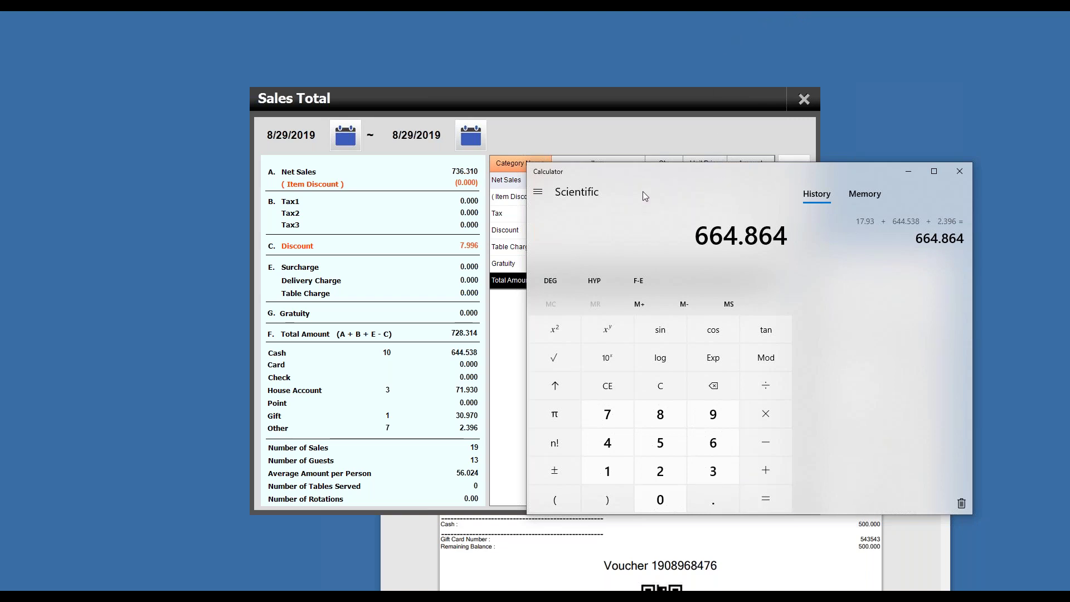
pyautogui.moveTo(619, 175); pyautogui.dragTo(419, 207)
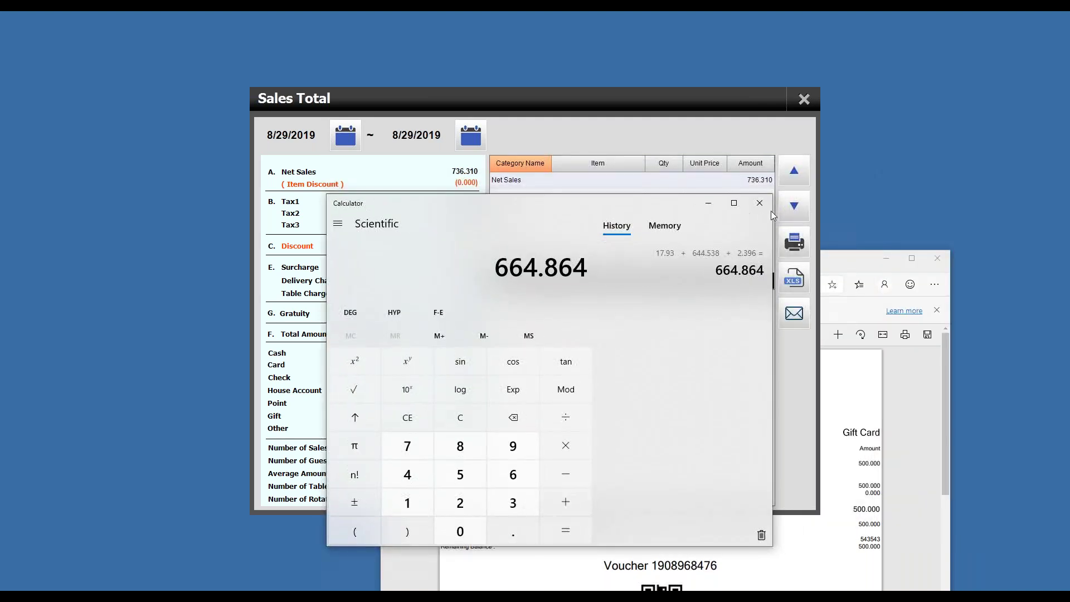
pyautogui.click(769, 203)
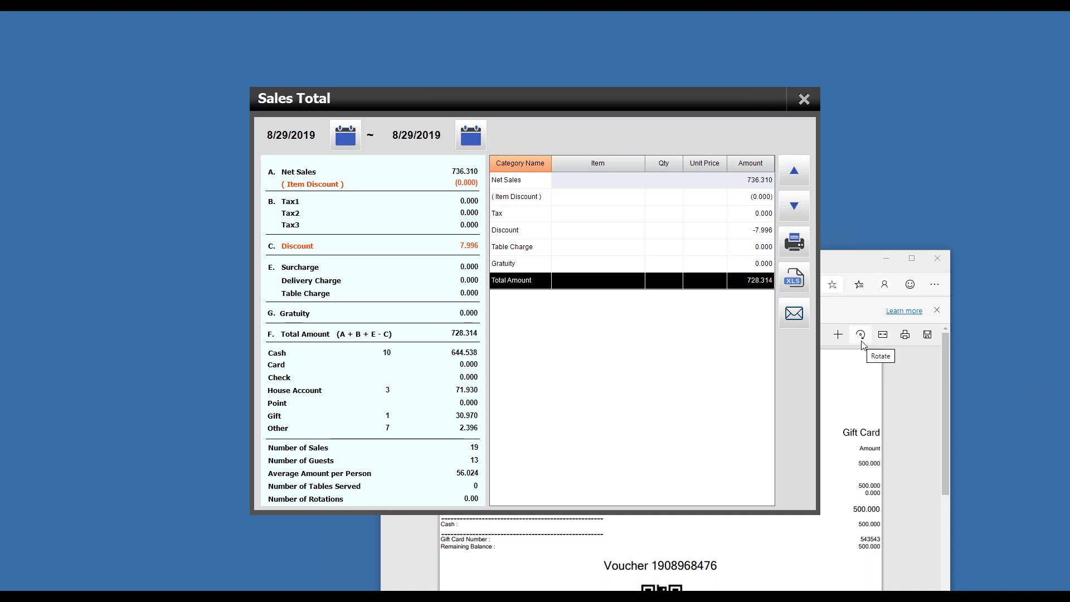
# Step: Open the Detail Sales Report and view the last sale's and the 500.000 gift card sale's items
pyautogui.click(804, 99)
pyautogui.click(550, 223)
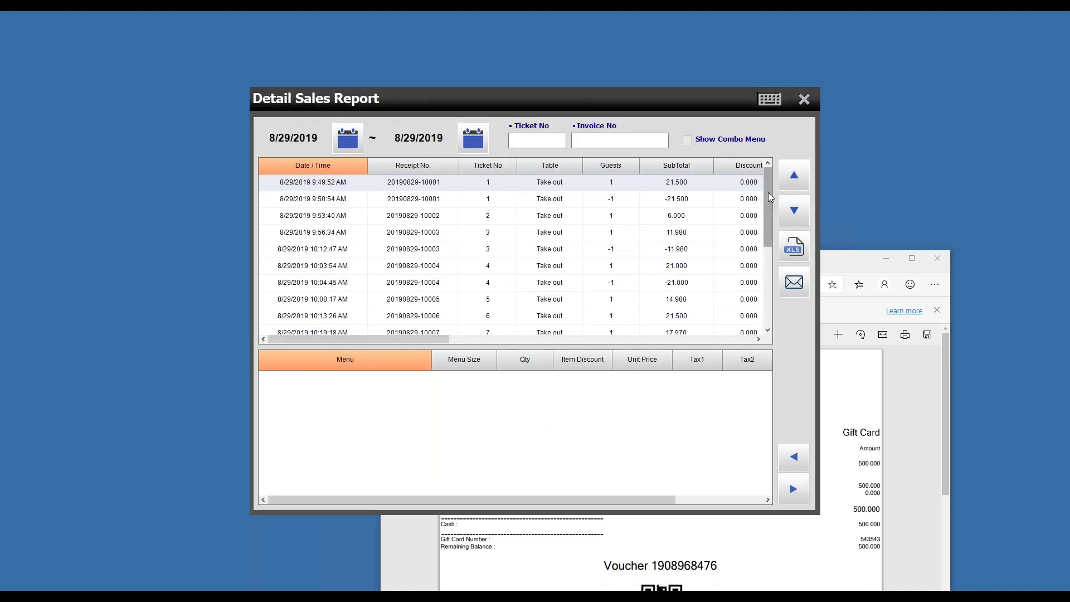
pyautogui.scroll(-3, 774, 201)
pyautogui.click(686, 307)
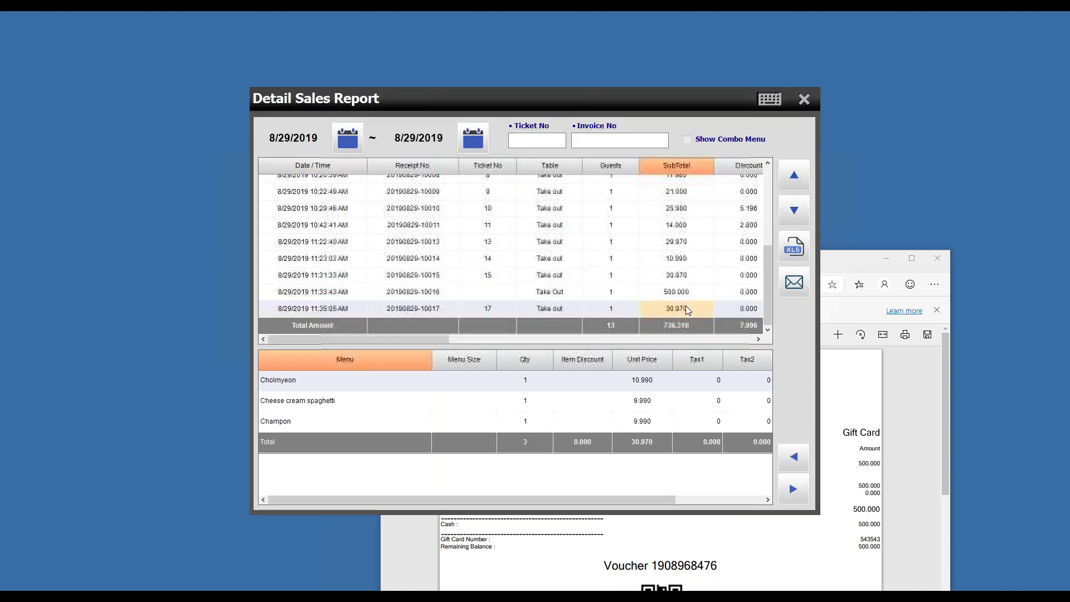
pyautogui.click(691, 293)
# Step: Recheck both sales' items, view ticket 17's dishes, and move the PDF receipt window left
pyautogui.moveTo(414, 340); pyautogui.dragTo(490, 306)
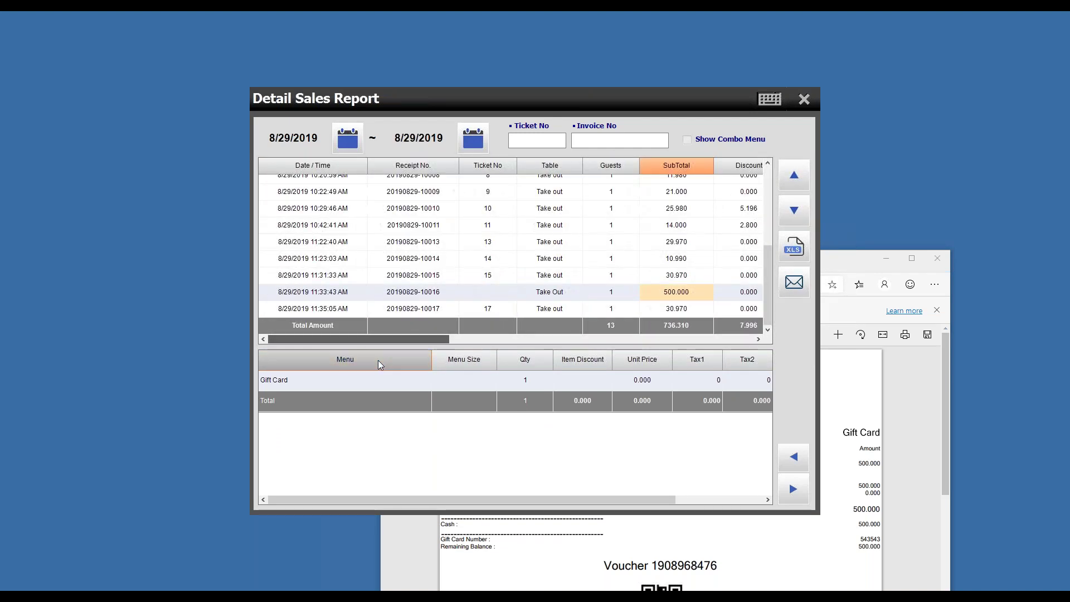
pyautogui.click(493, 307)
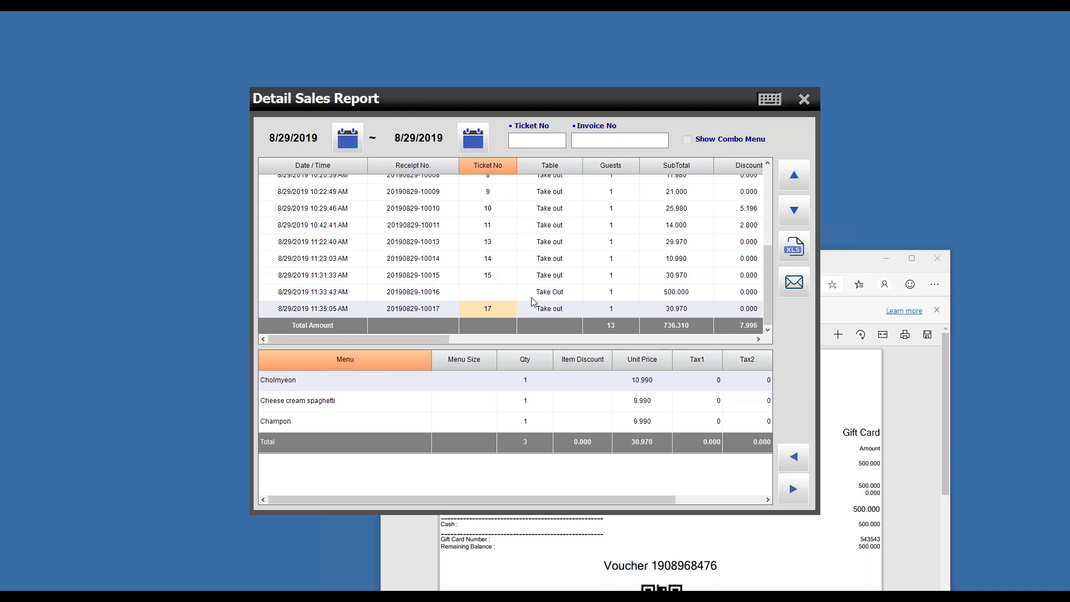
pyautogui.click(498, 293)
pyautogui.scroll(2, 500, 280)
pyautogui.scroll(-3, 500, 280)
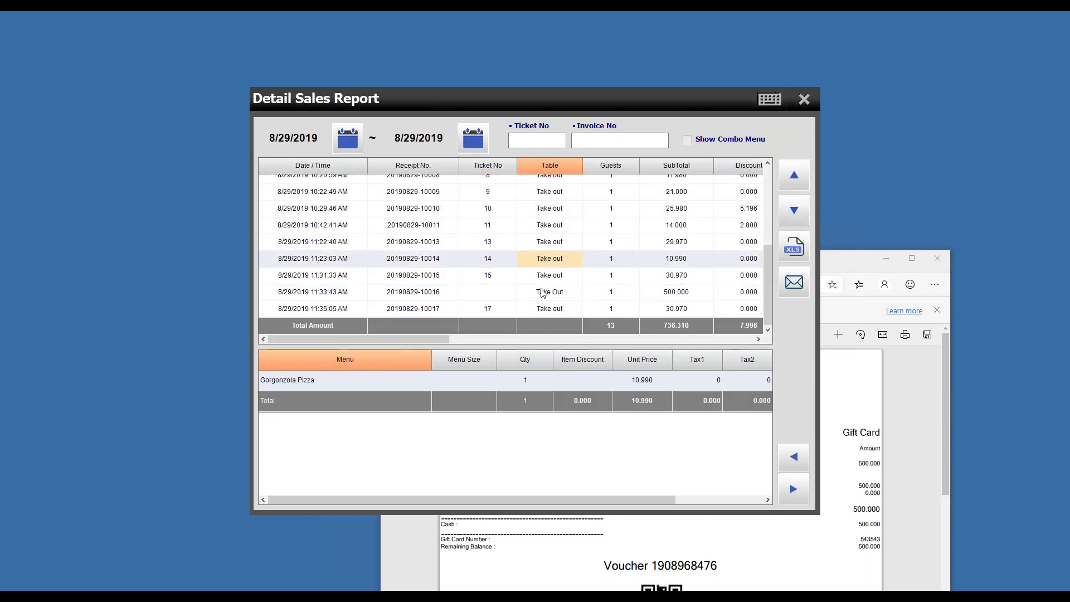
pyautogui.click(546, 310)
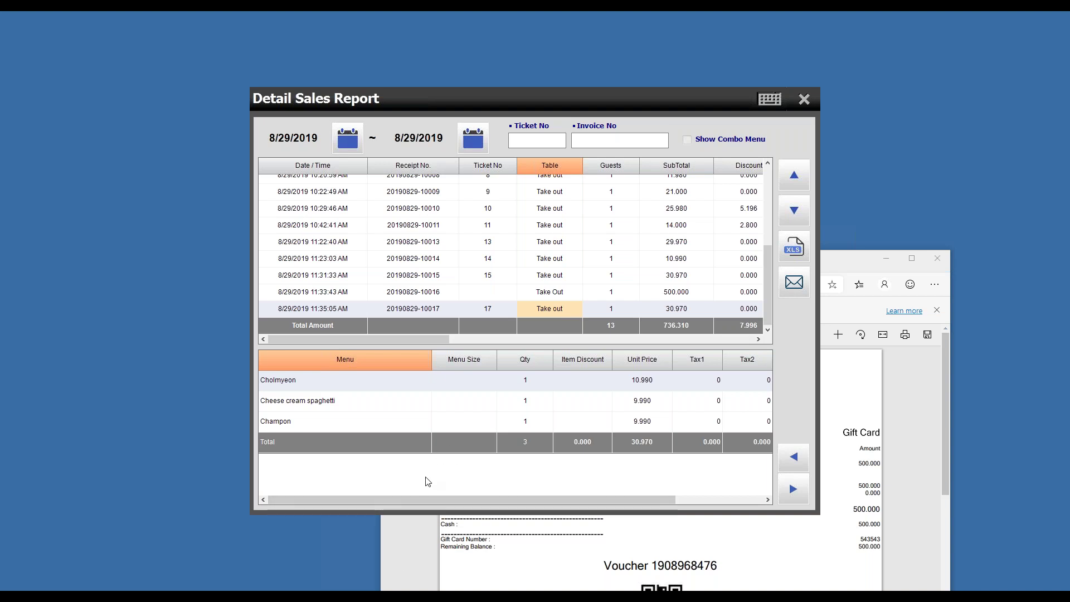
pyautogui.moveTo(846, 271); pyautogui.dragTo(589, 241)
# Step: Close the receipt and report, then set the interface language to Arabic and save
pyautogui.click(685, 234)
pyautogui.click(794, 99)
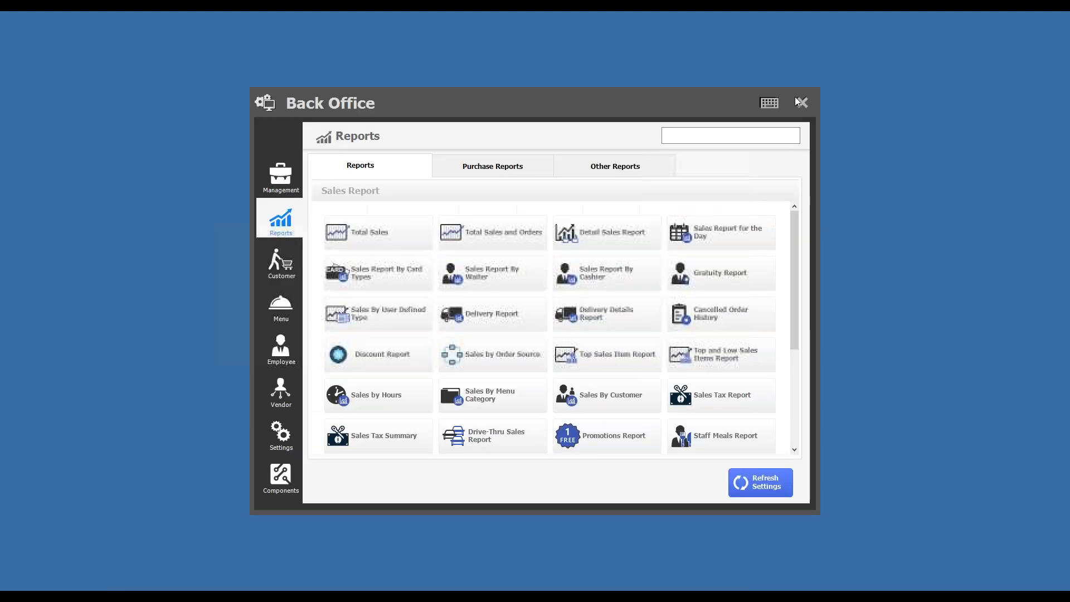
pyautogui.click(281, 432)
pyautogui.click(407, 283)
pyautogui.click(463, 247)
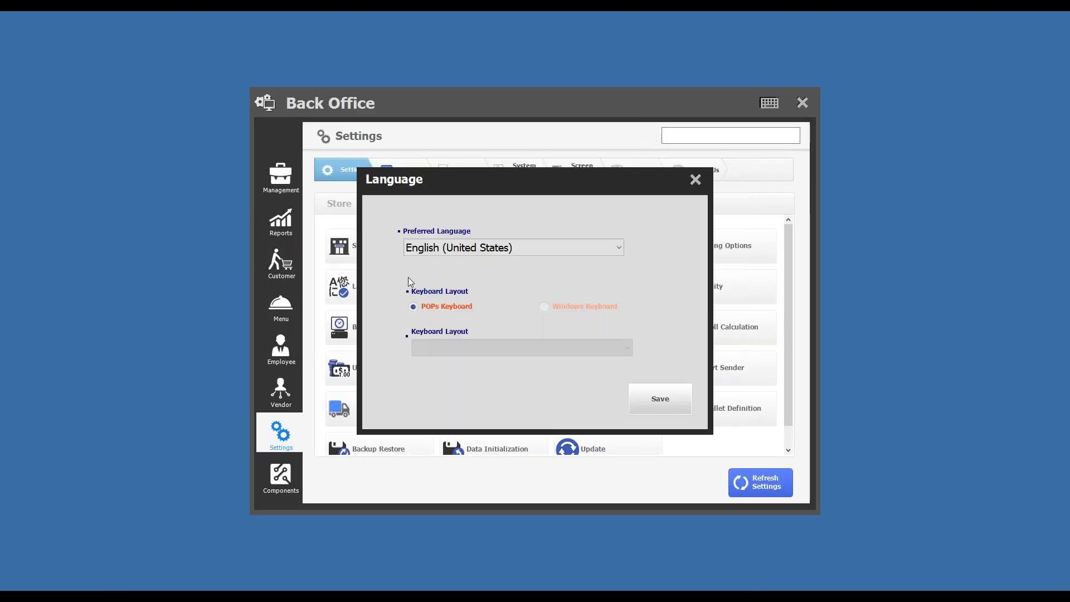
pyautogui.click(458, 417)
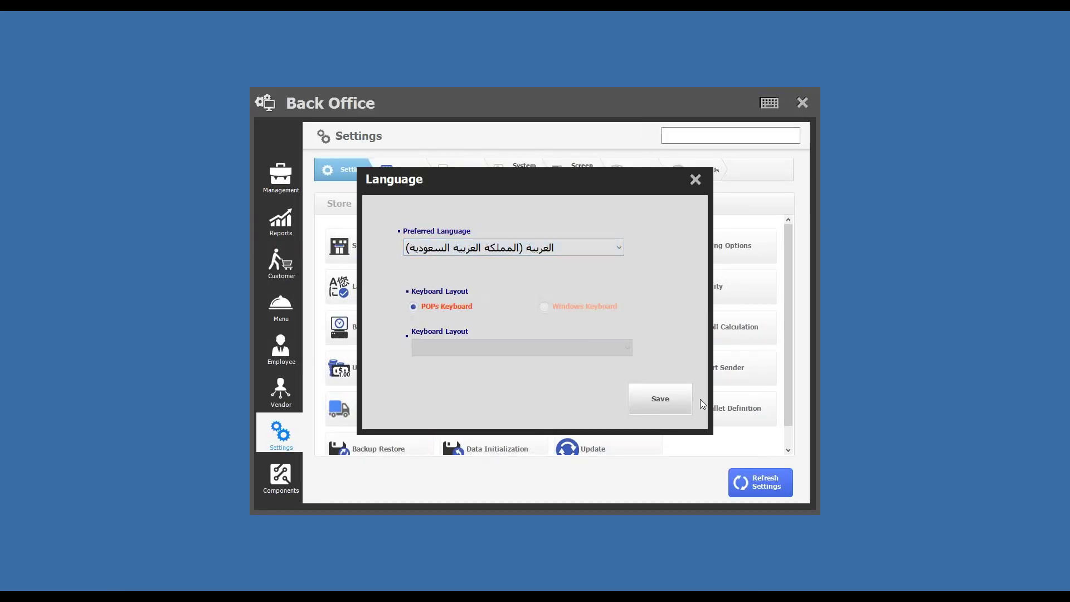
pyautogui.click(660, 399)
pyautogui.click(540, 411)
# Step: Start an External Orders order with Cholmyeon and Cheese cream spaghetti (20.980) and go to payment
pyautogui.click(799, 102)
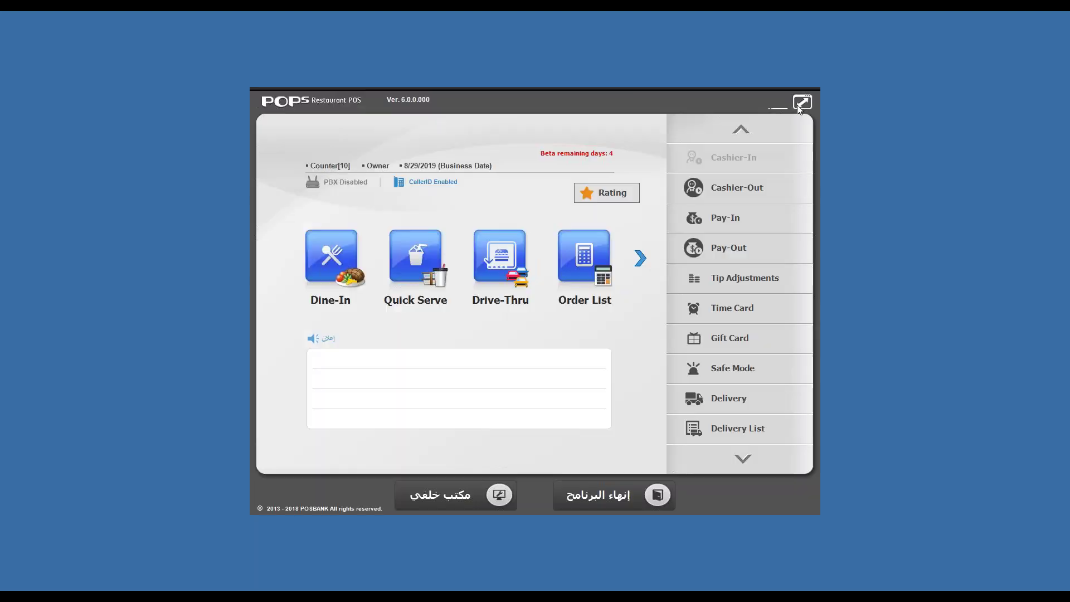
pyautogui.click(416, 262)
pyautogui.click(569, 146)
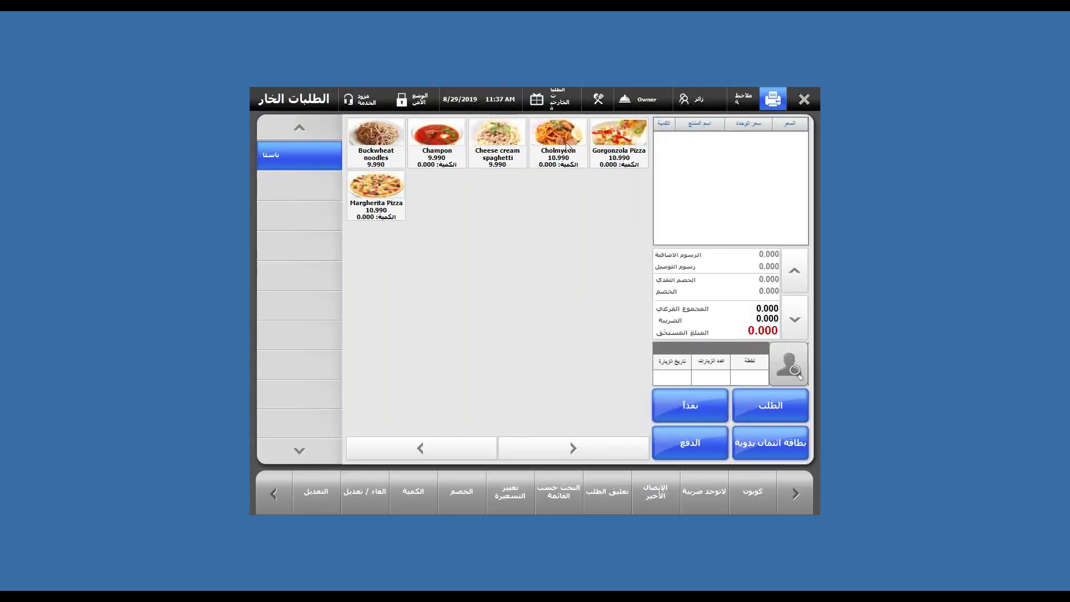
pyautogui.click(503, 154)
pyautogui.click(706, 444)
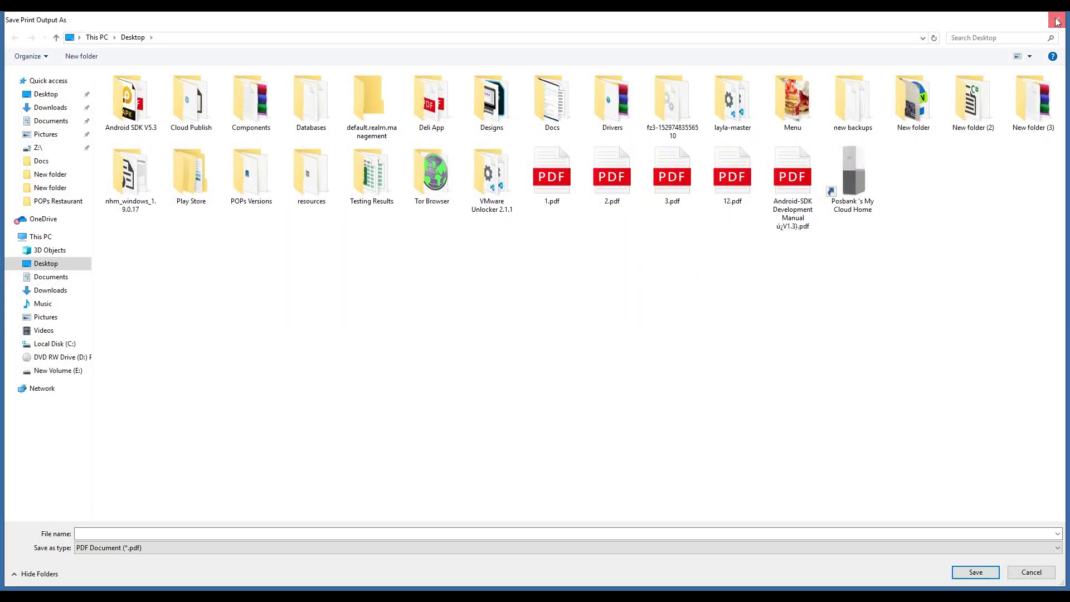
pyautogui.click(1057, 22)
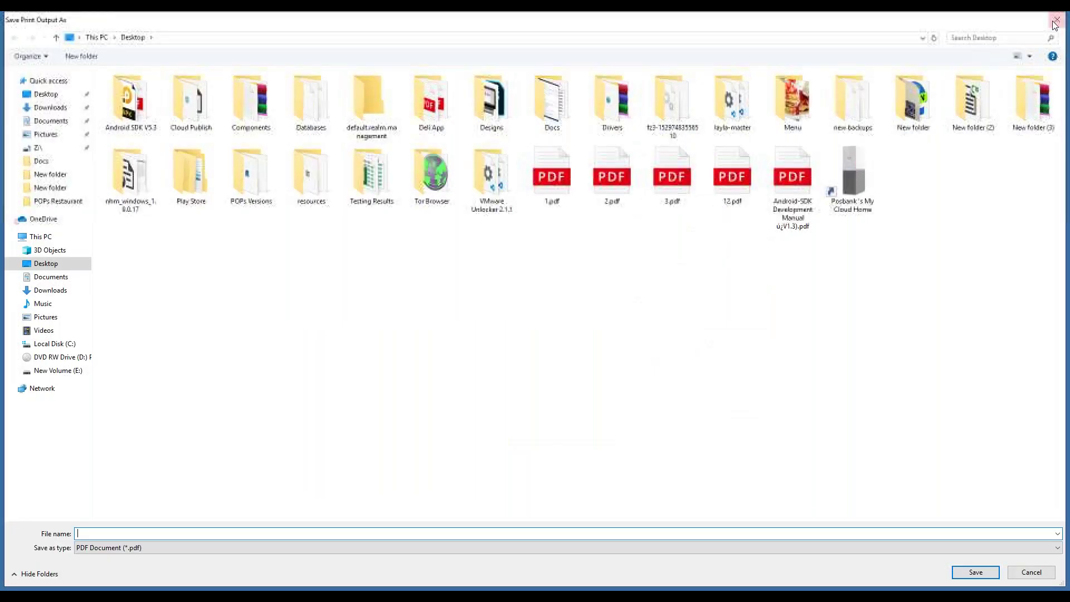
pyautogui.click(1057, 21)
# Step: Try a gift card payment, clear the card number, then close the payment and order screens
pyautogui.click(390, 296)
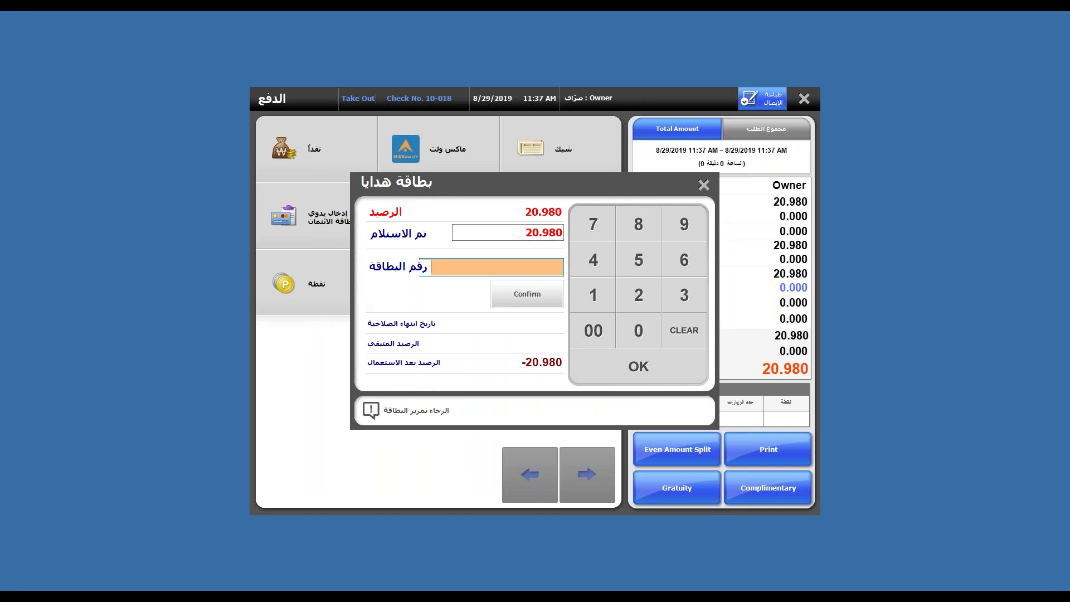
pyautogui.click(635, 293)
pyautogui.click(639, 260)
pyautogui.click(592, 284)
pyautogui.click(540, 306)
pyautogui.click(703, 185)
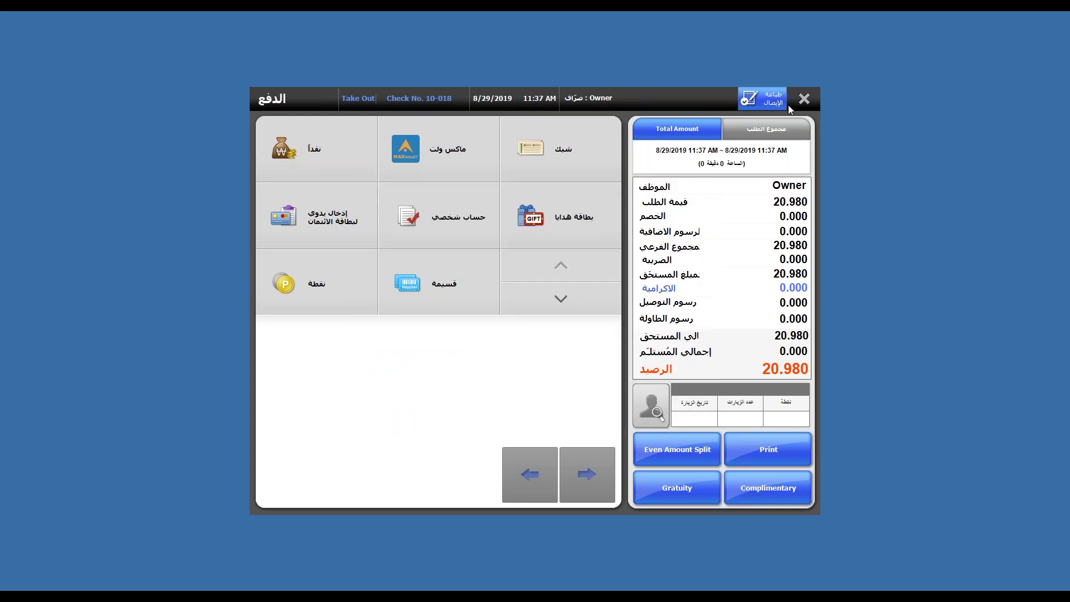
pyautogui.click(805, 99)
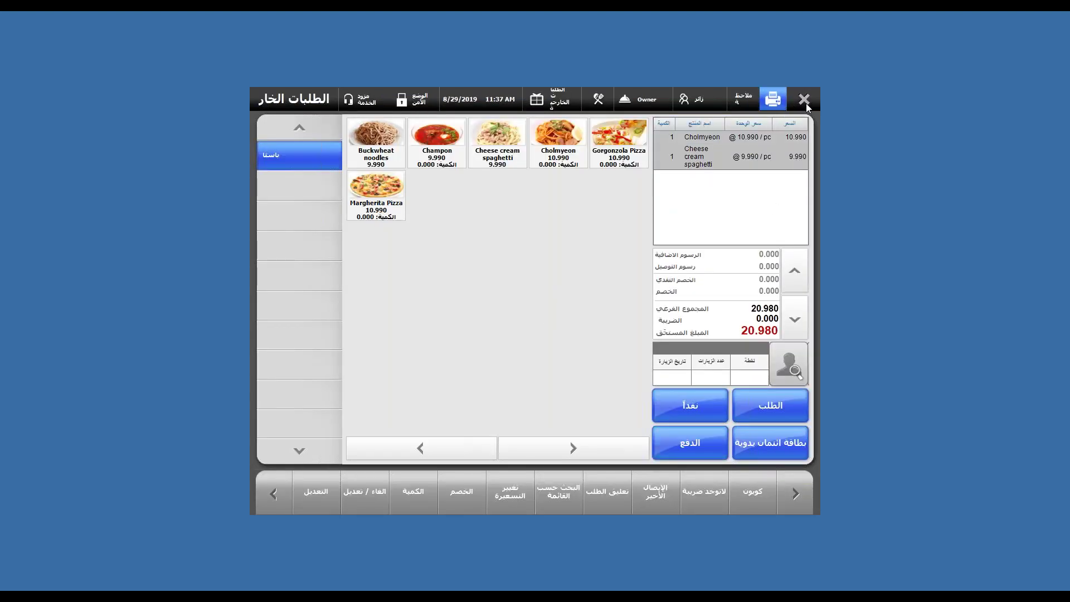
pyautogui.click(804, 101)
# Step: Open Back Office Reports and try searching reports, then clear the search to list all
pyautogui.click(459, 496)
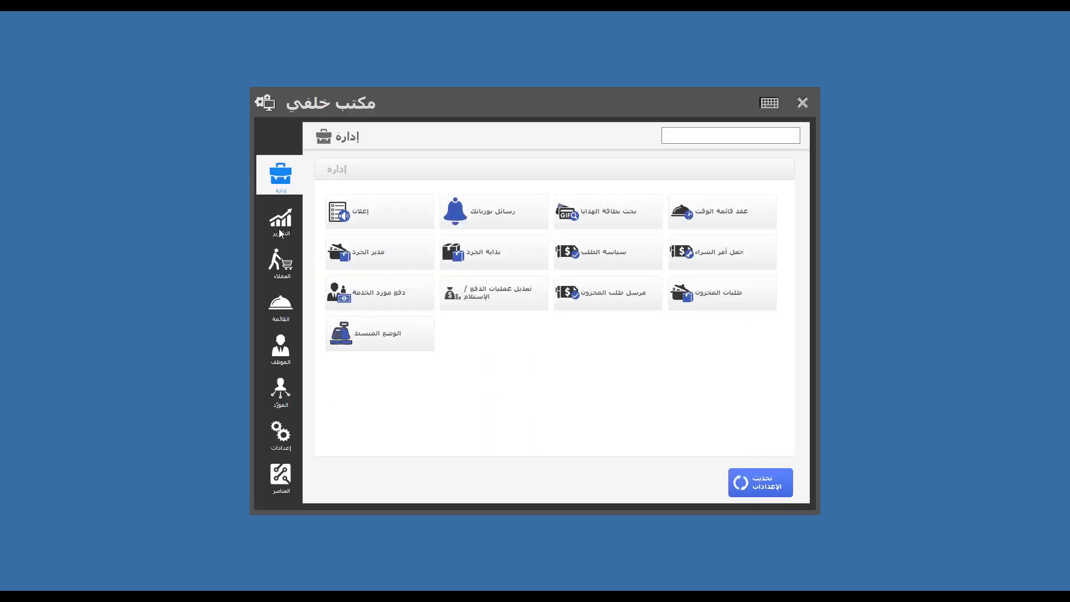
pyautogui.click(280, 221)
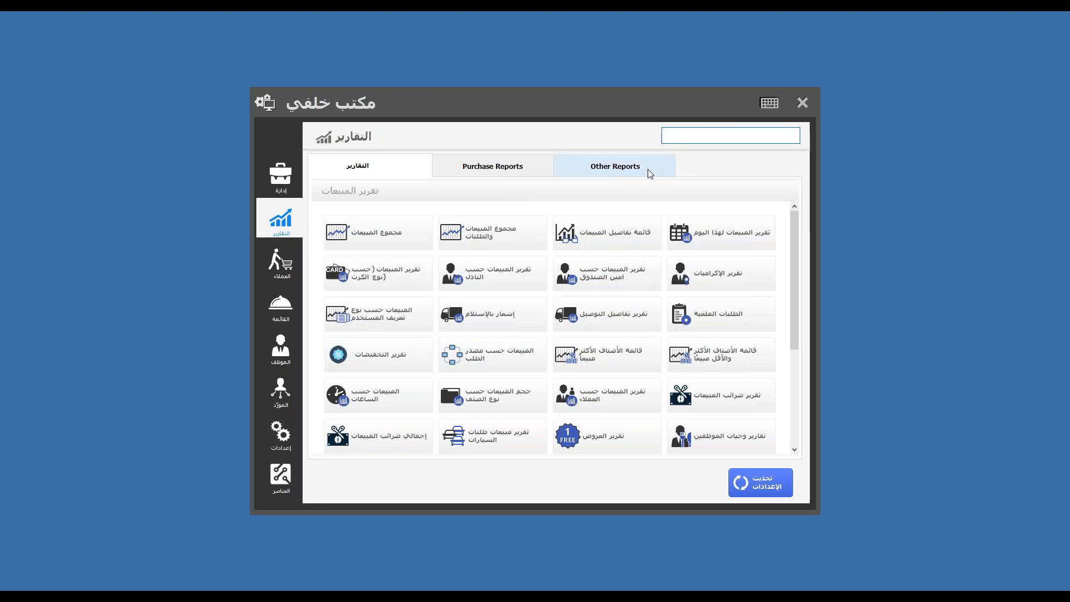
pyautogui.write('HG')
pyautogui.press('BackSpace')
pyautogui.press('BackSpace')
pyautogui.write('الز')
pyautogui.press('BackSpace')
pyautogui.press('BackSpace')
pyautogui.press('BackSpace')
pyautogui.scroll(-3, 551, 329)
pyautogui.write('الز')
pyautogui.press('BackSpace')
pyautogui.press('BackSpace')
pyautogui.press('BackSpace')
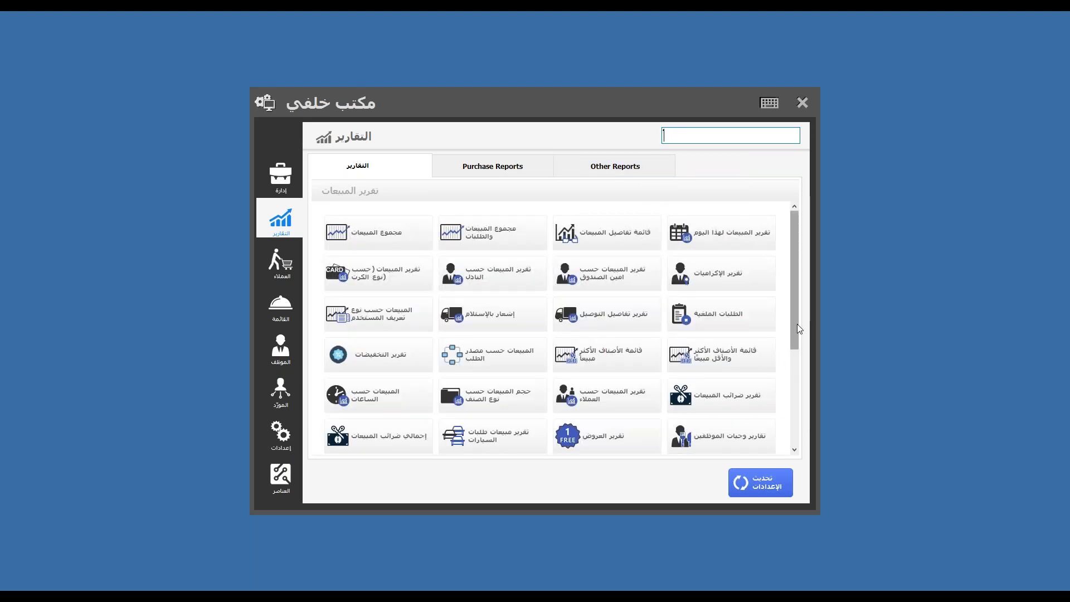
pyautogui.moveTo(798, 328); pyautogui.dragTo(810, 373)
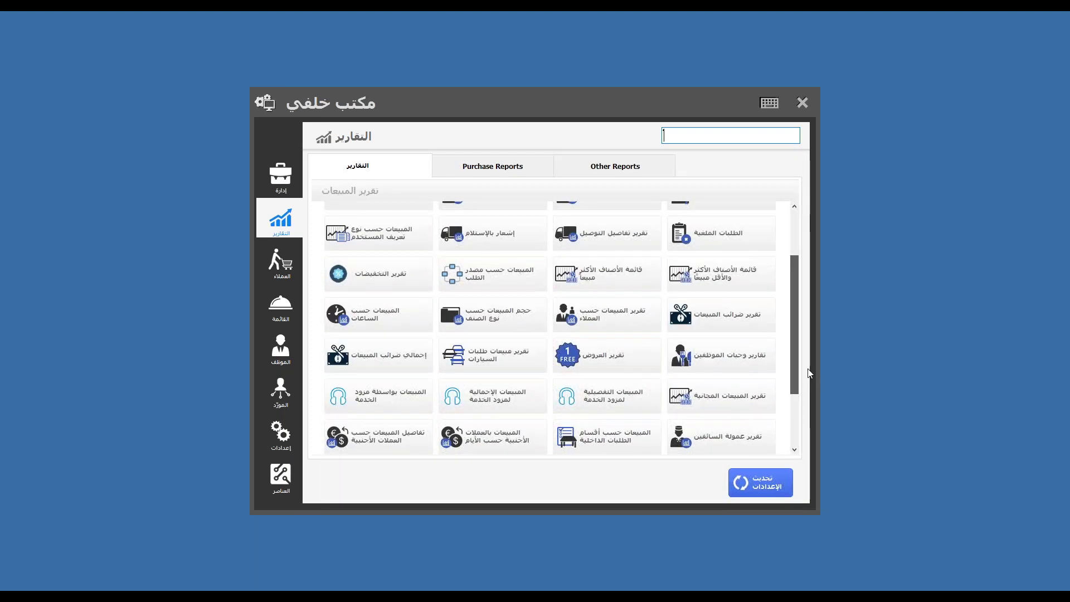
# Step: Open the Sales By Customer report (571.930) and toggle Detailed Info on and off
pyautogui.click(612, 327)
pyautogui.moveTo(530, 498)
pyautogui.mouseDown()
pyautogui.moveTo(592, 500)
pyautogui.moveTo(514, 503)
pyautogui.mouseUp()
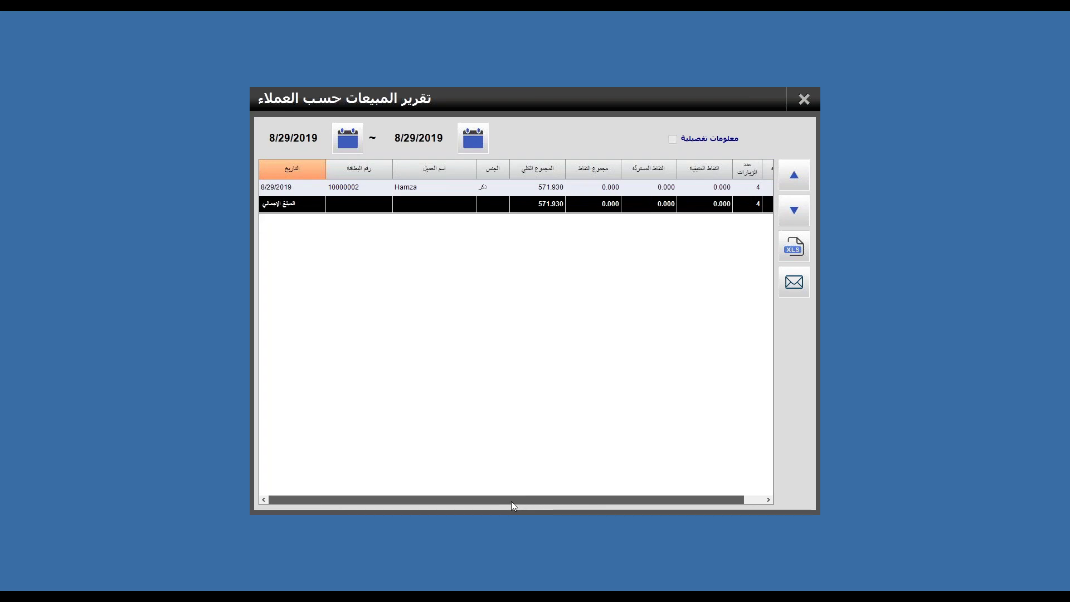
pyautogui.click(555, 188)
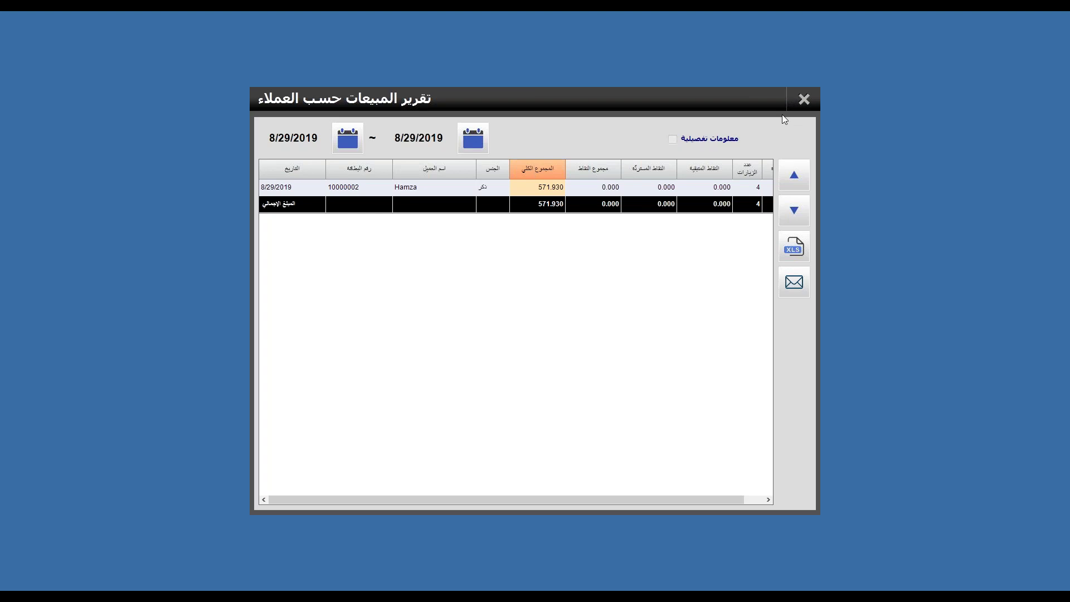
pyautogui.click(715, 139)
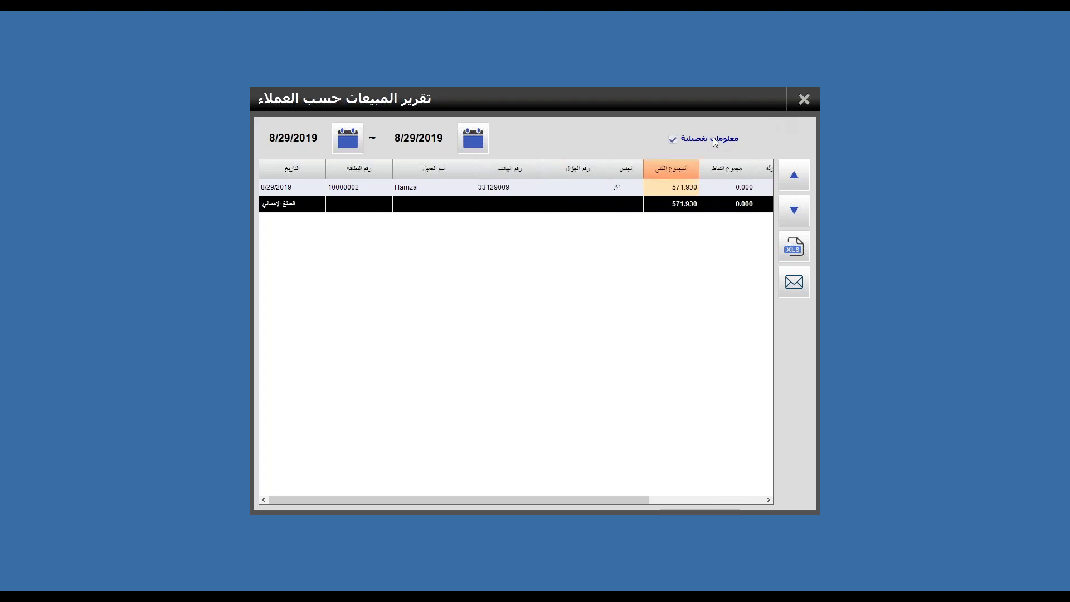
pyautogui.click(713, 137)
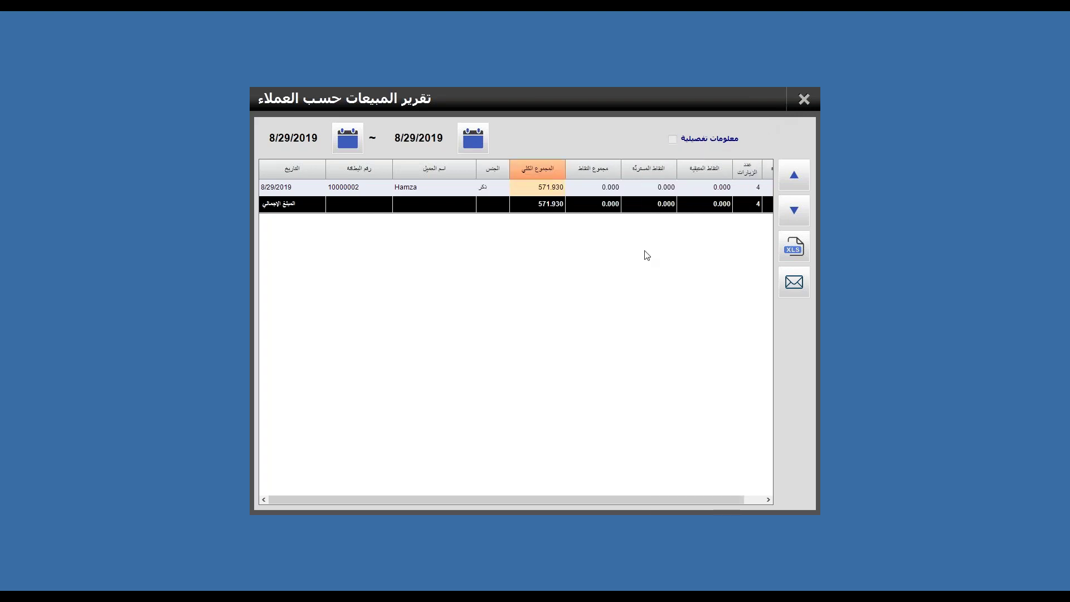
# Step: Close the customer report, go to Administration, and open then close Gift Card Search
pyautogui.click(803, 98)
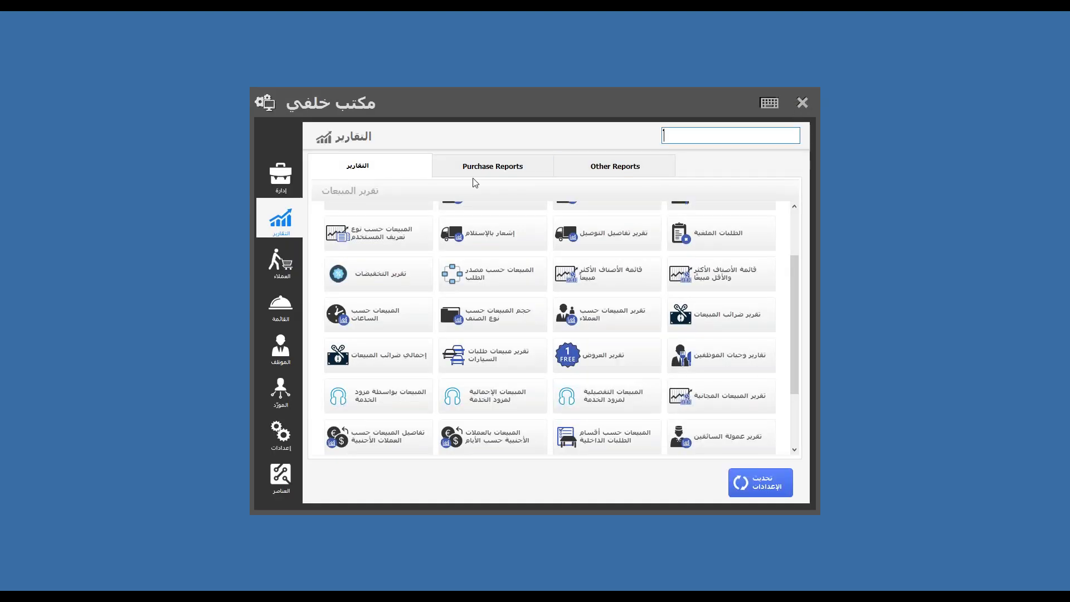
pyautogui.click(276, 178)
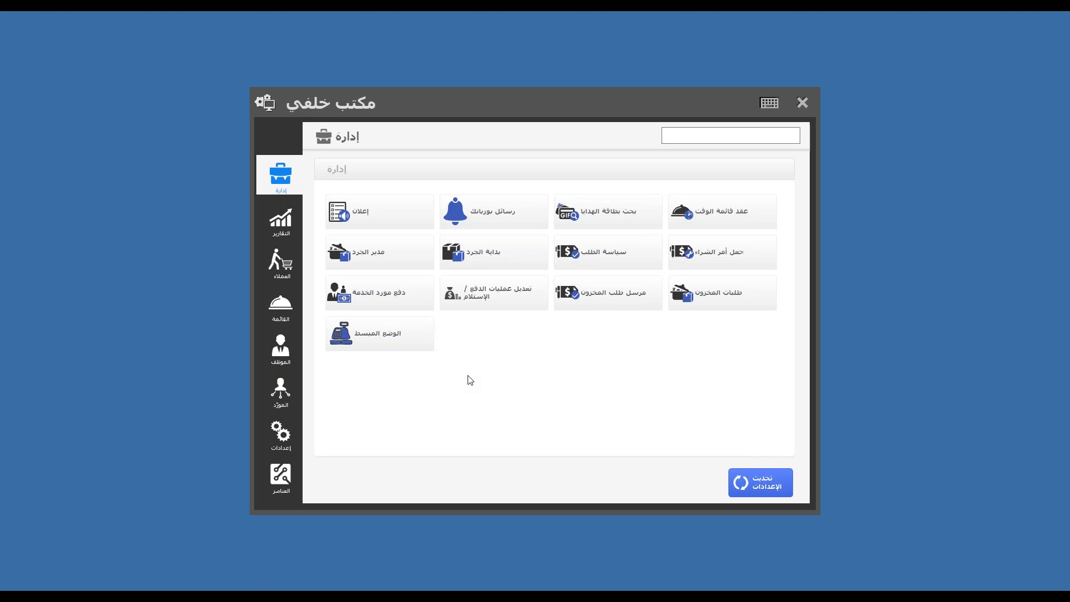
pyautogui.click(610, 218)
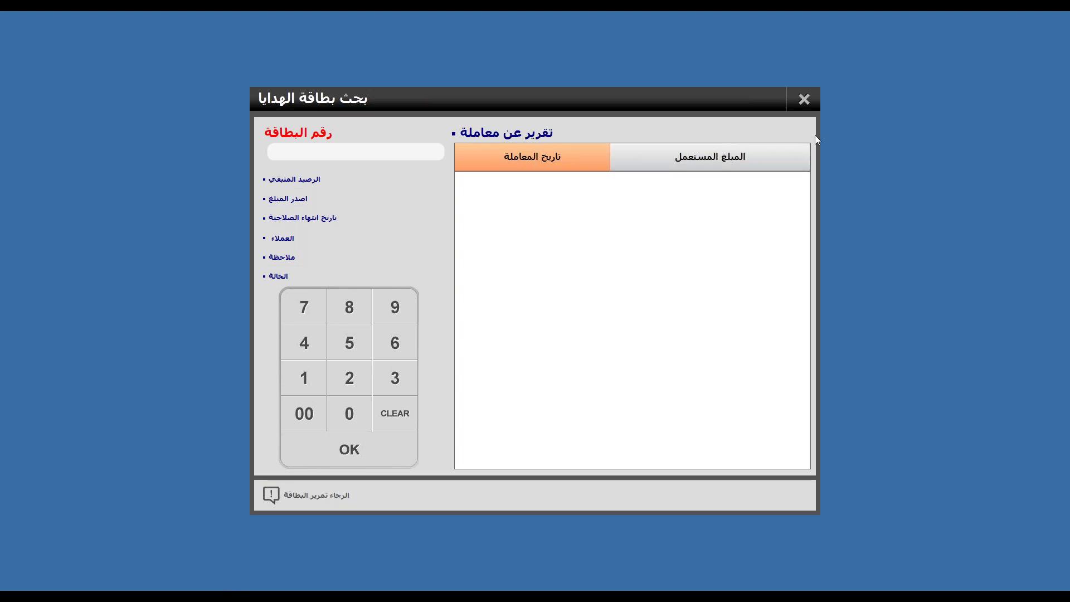
pyautogui.click(803, 100)
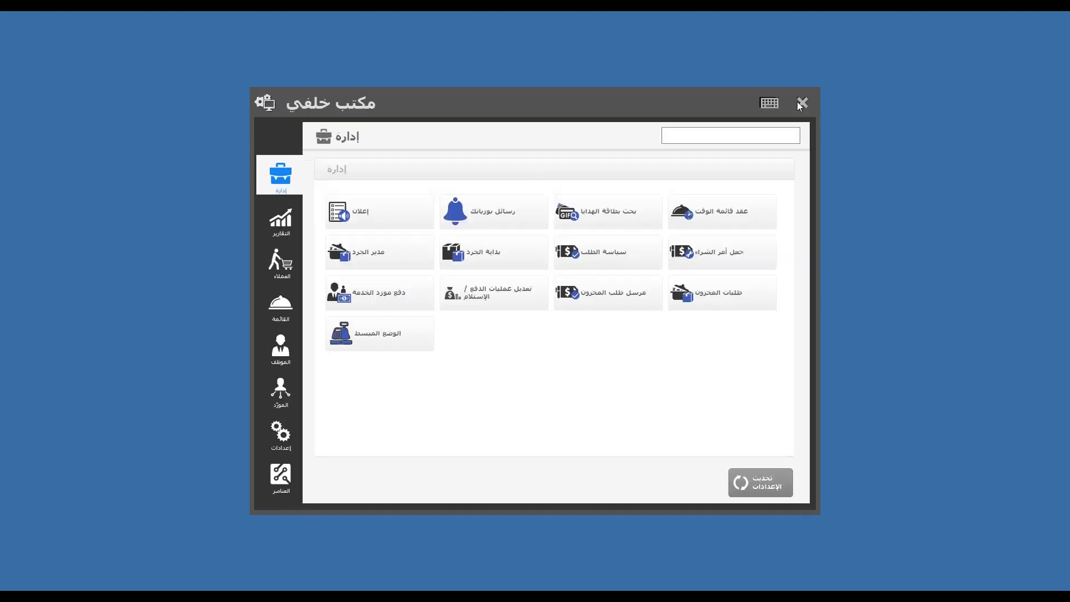